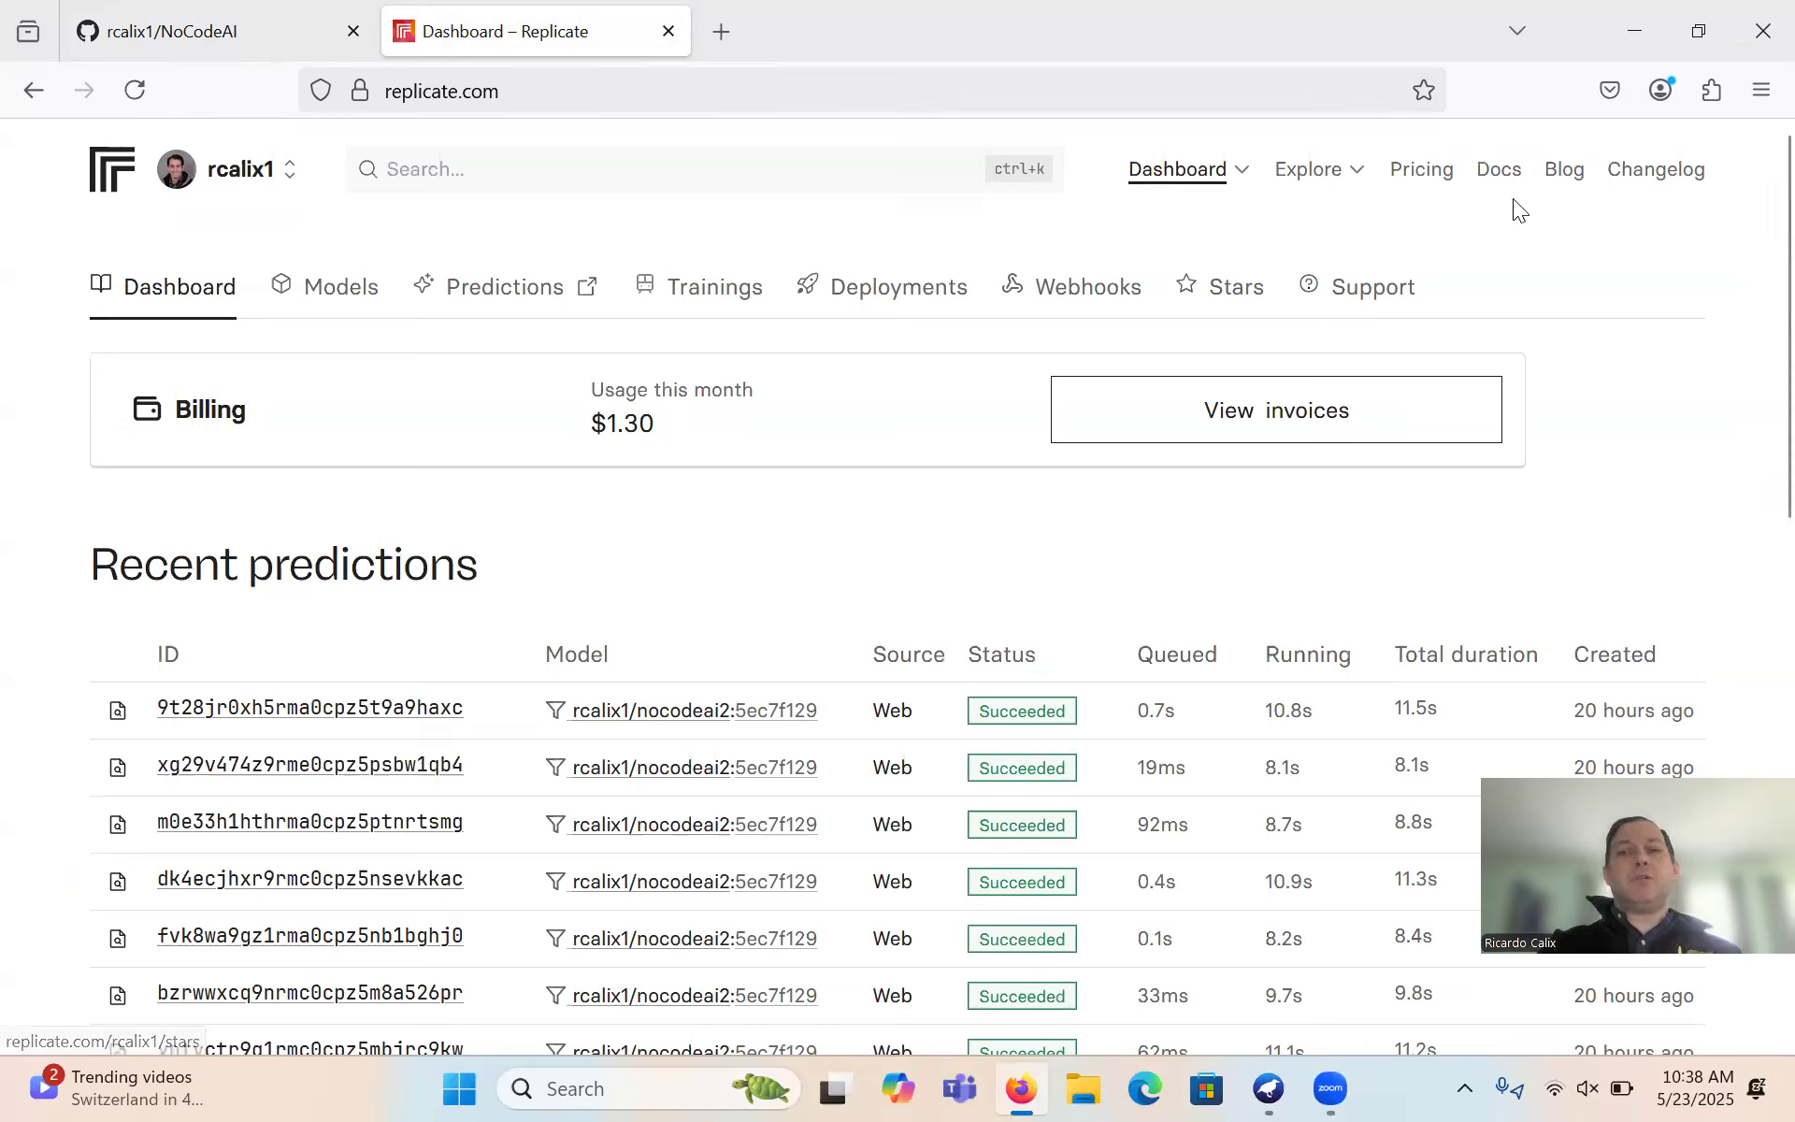
# - Open the 'Fine-tune an image model' guide from Replicate's Docs
pyautogui.click(1504, 173)
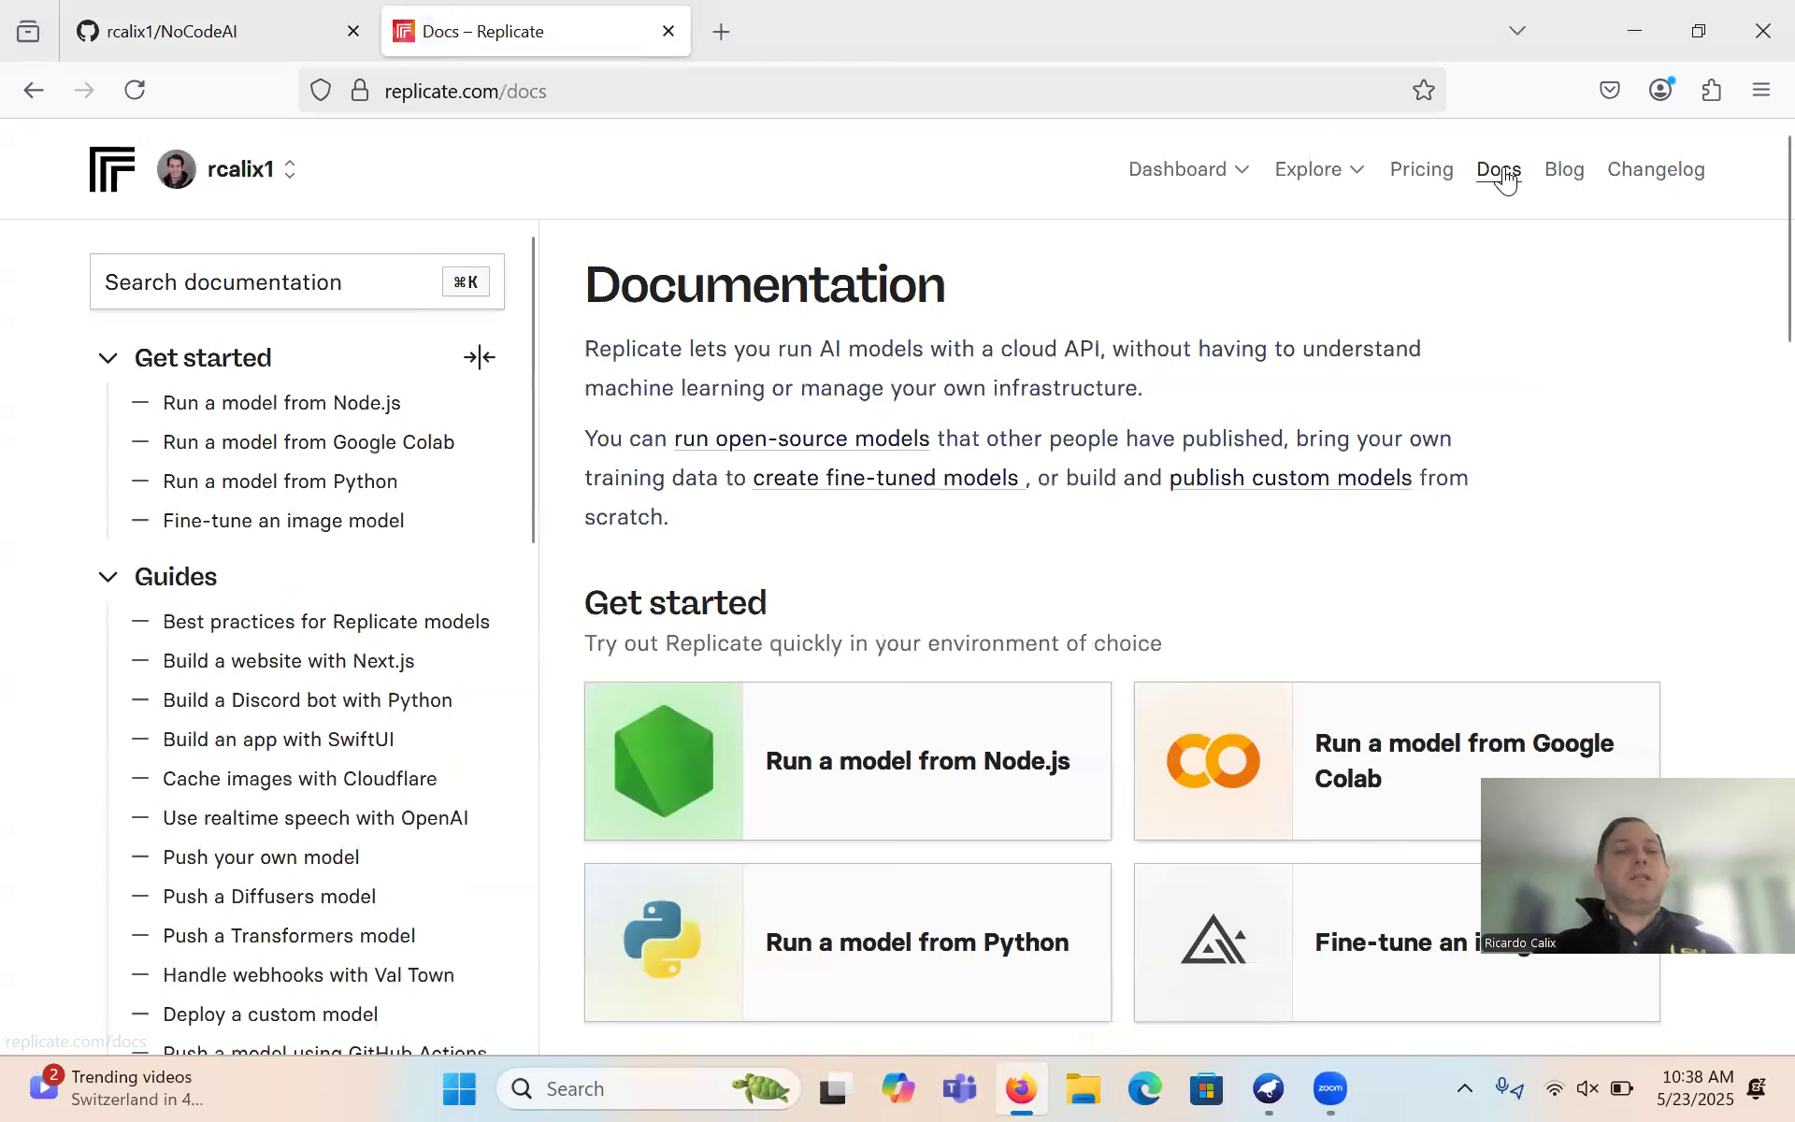
pyautogui.scroll(-2, 1593, 477)
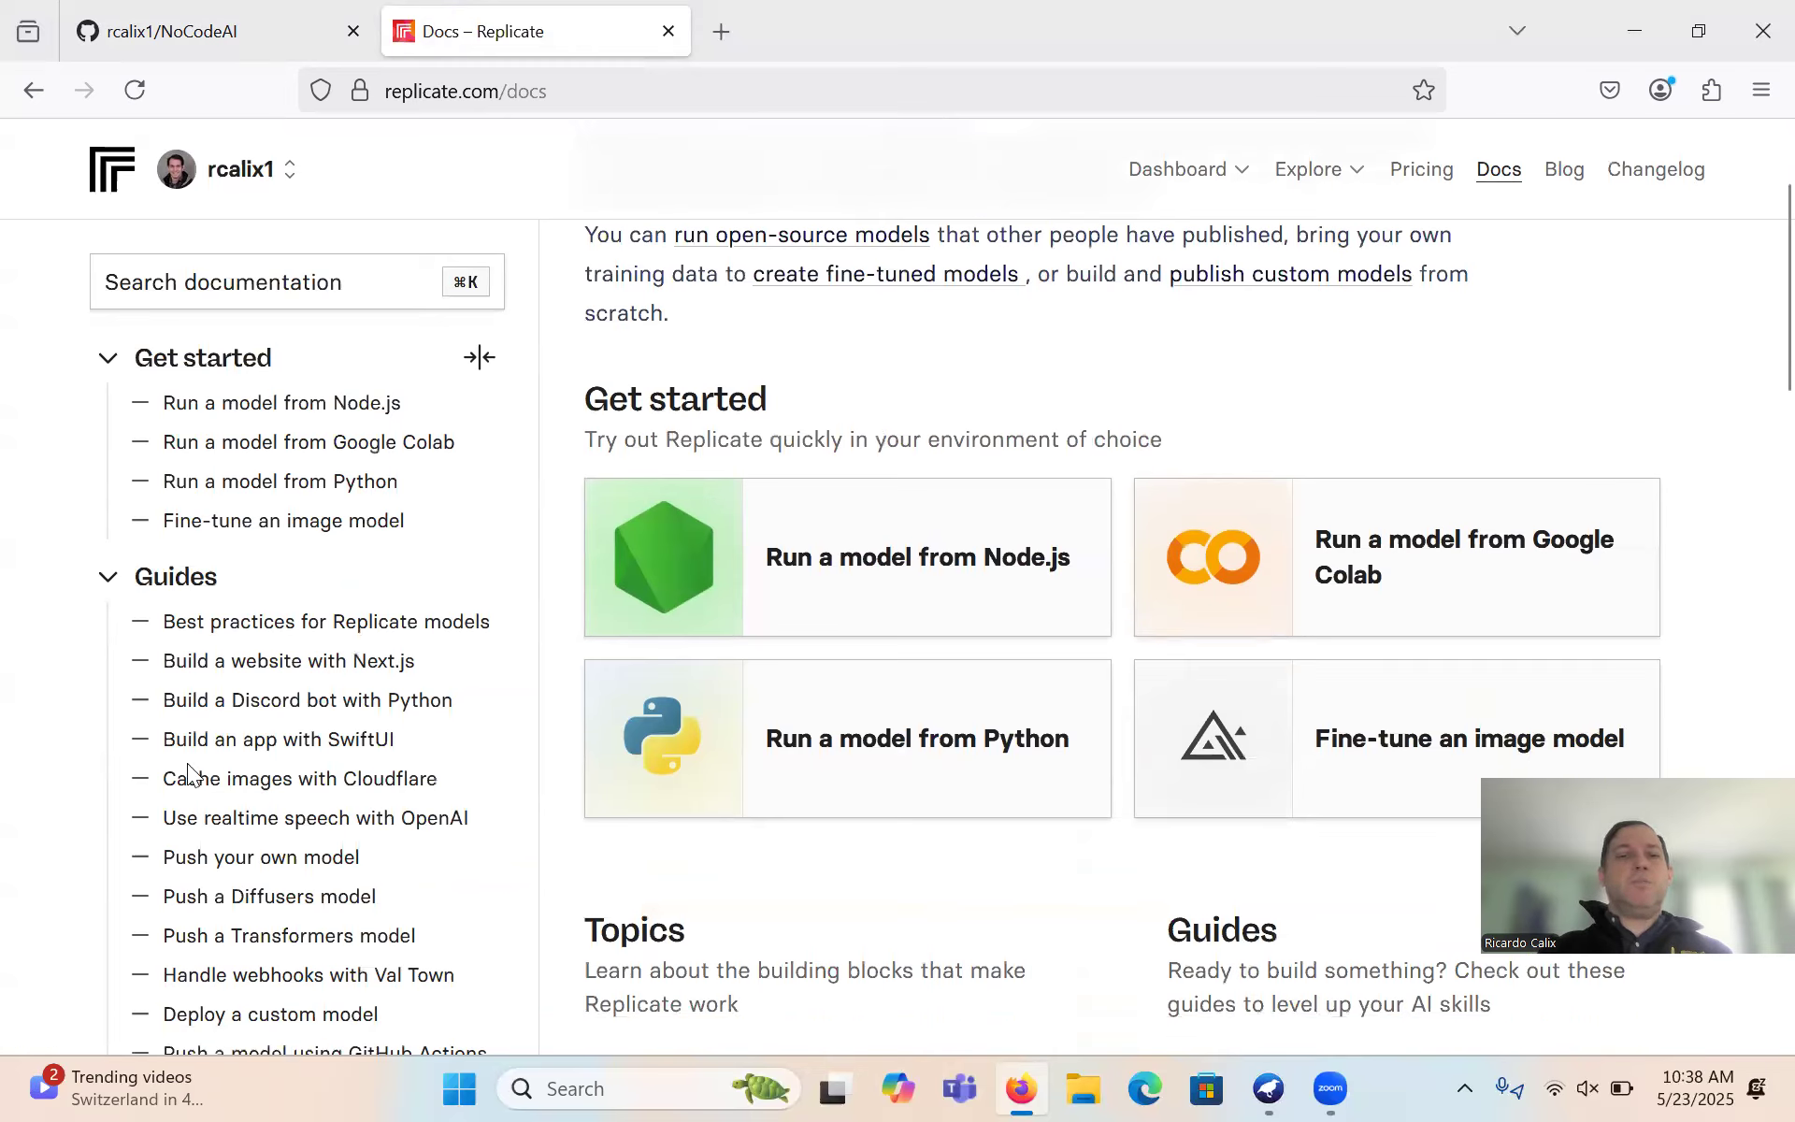
pyautogui.click(1399, 755)
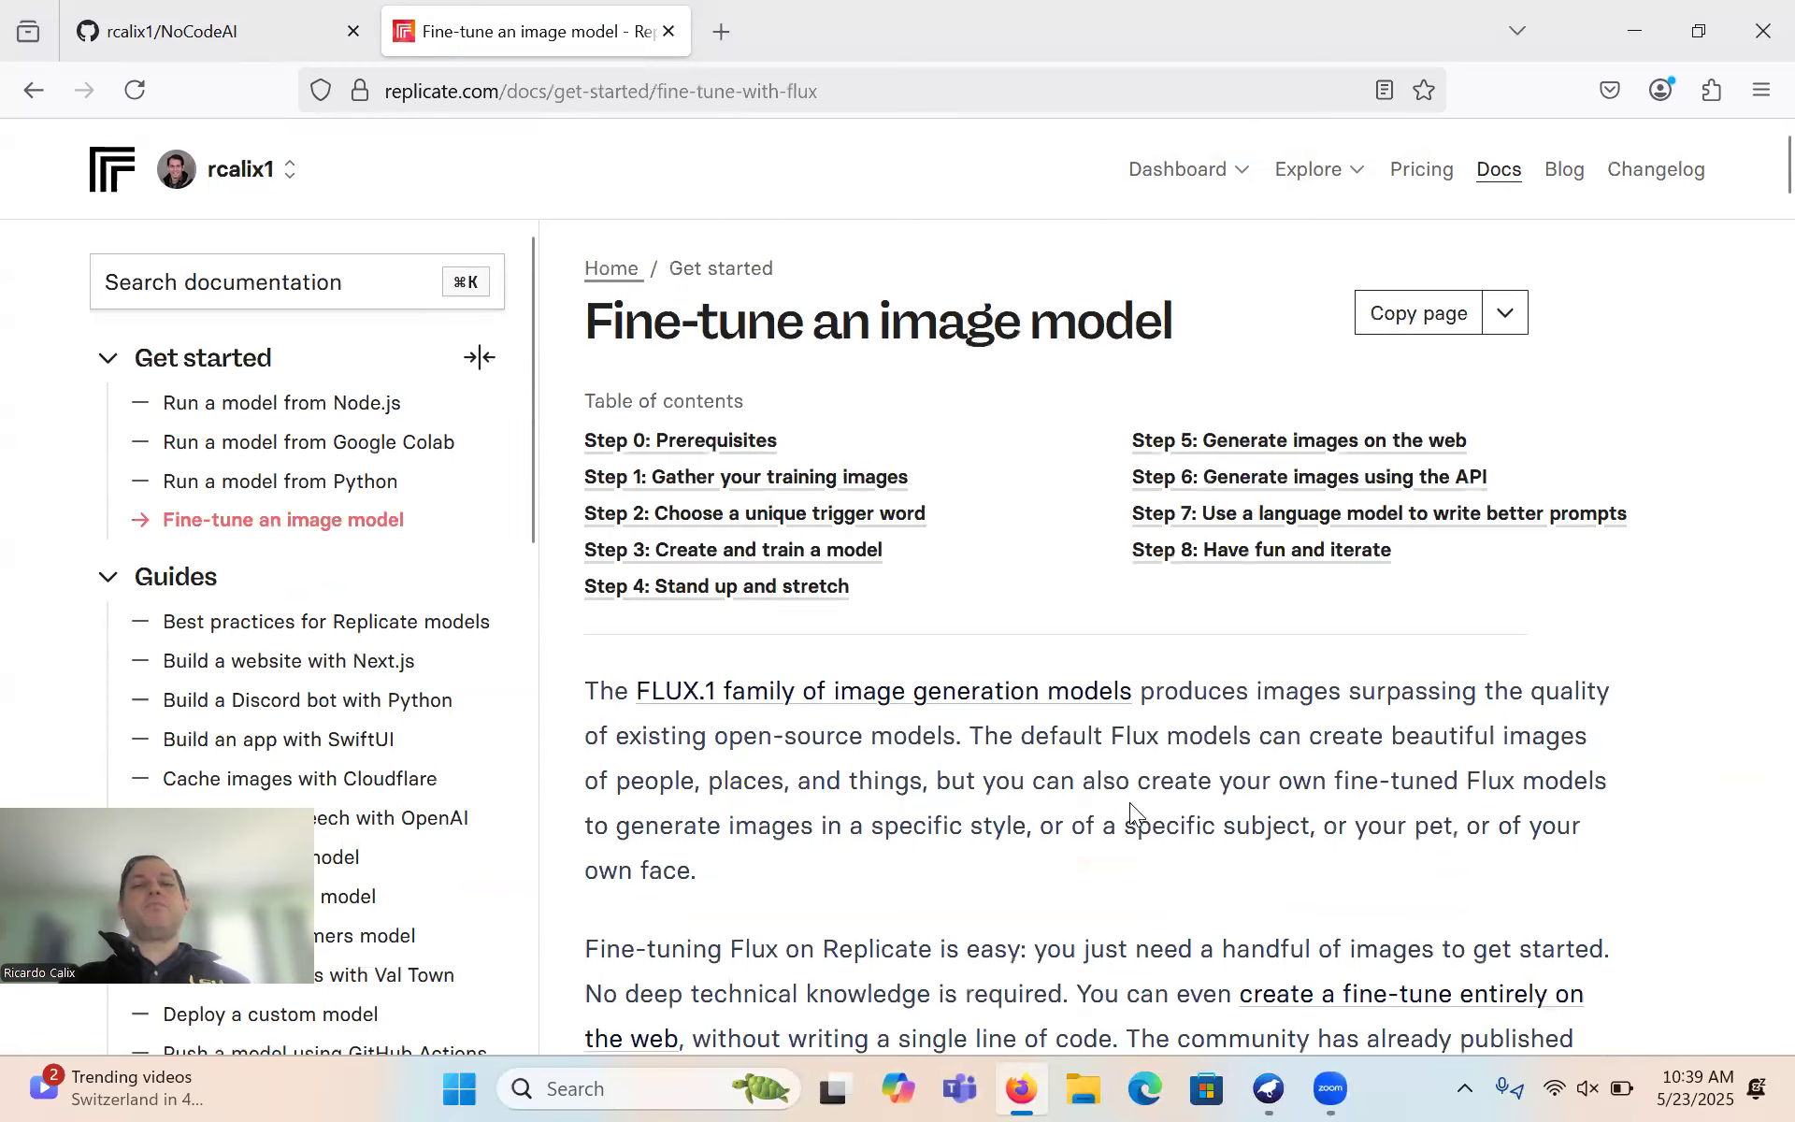
# - Read down the guide to Step 1's zip command, then bring up File Explorer
pyautogui.scroll(-8, 1130, 802)
pyautogui.scroll(-4, 1130, 803)
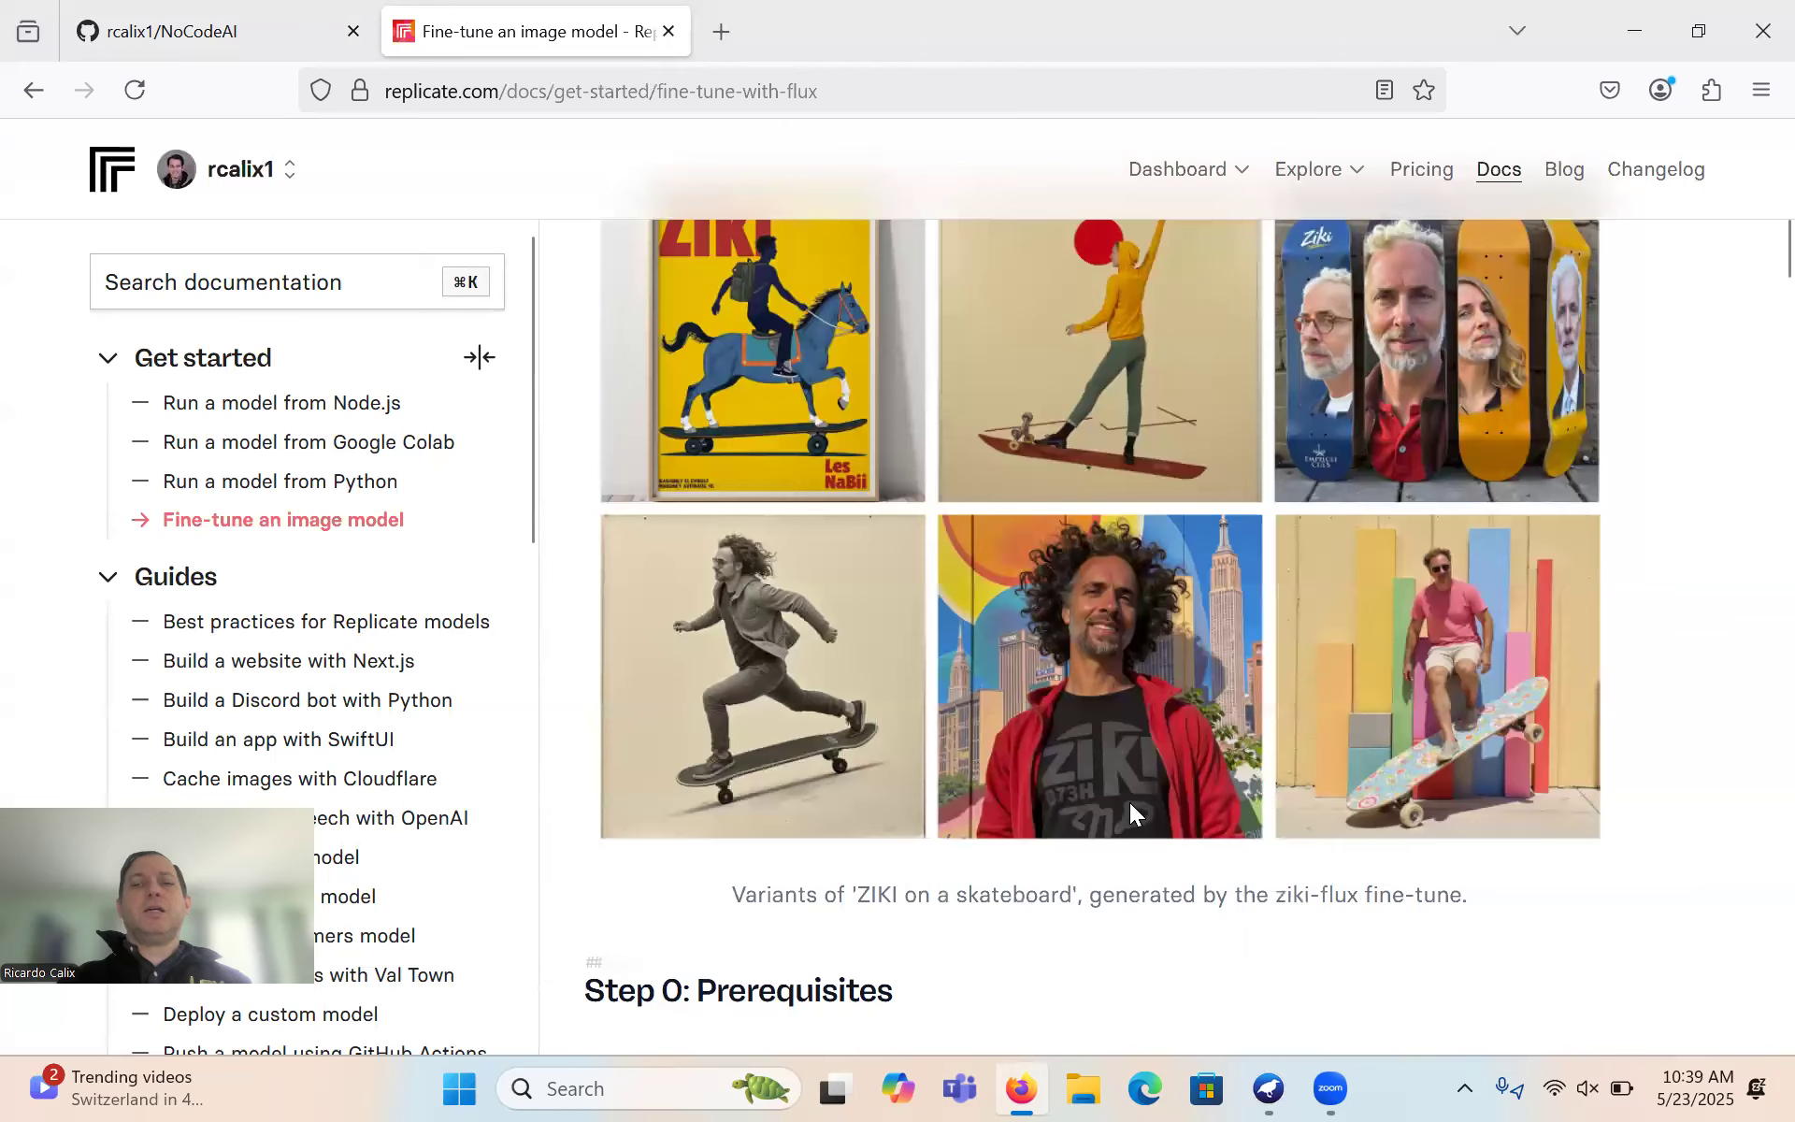
pyautogui.scroll(-7, 1129, 803)
pyautogui.scroll(-15, 1131, 810)
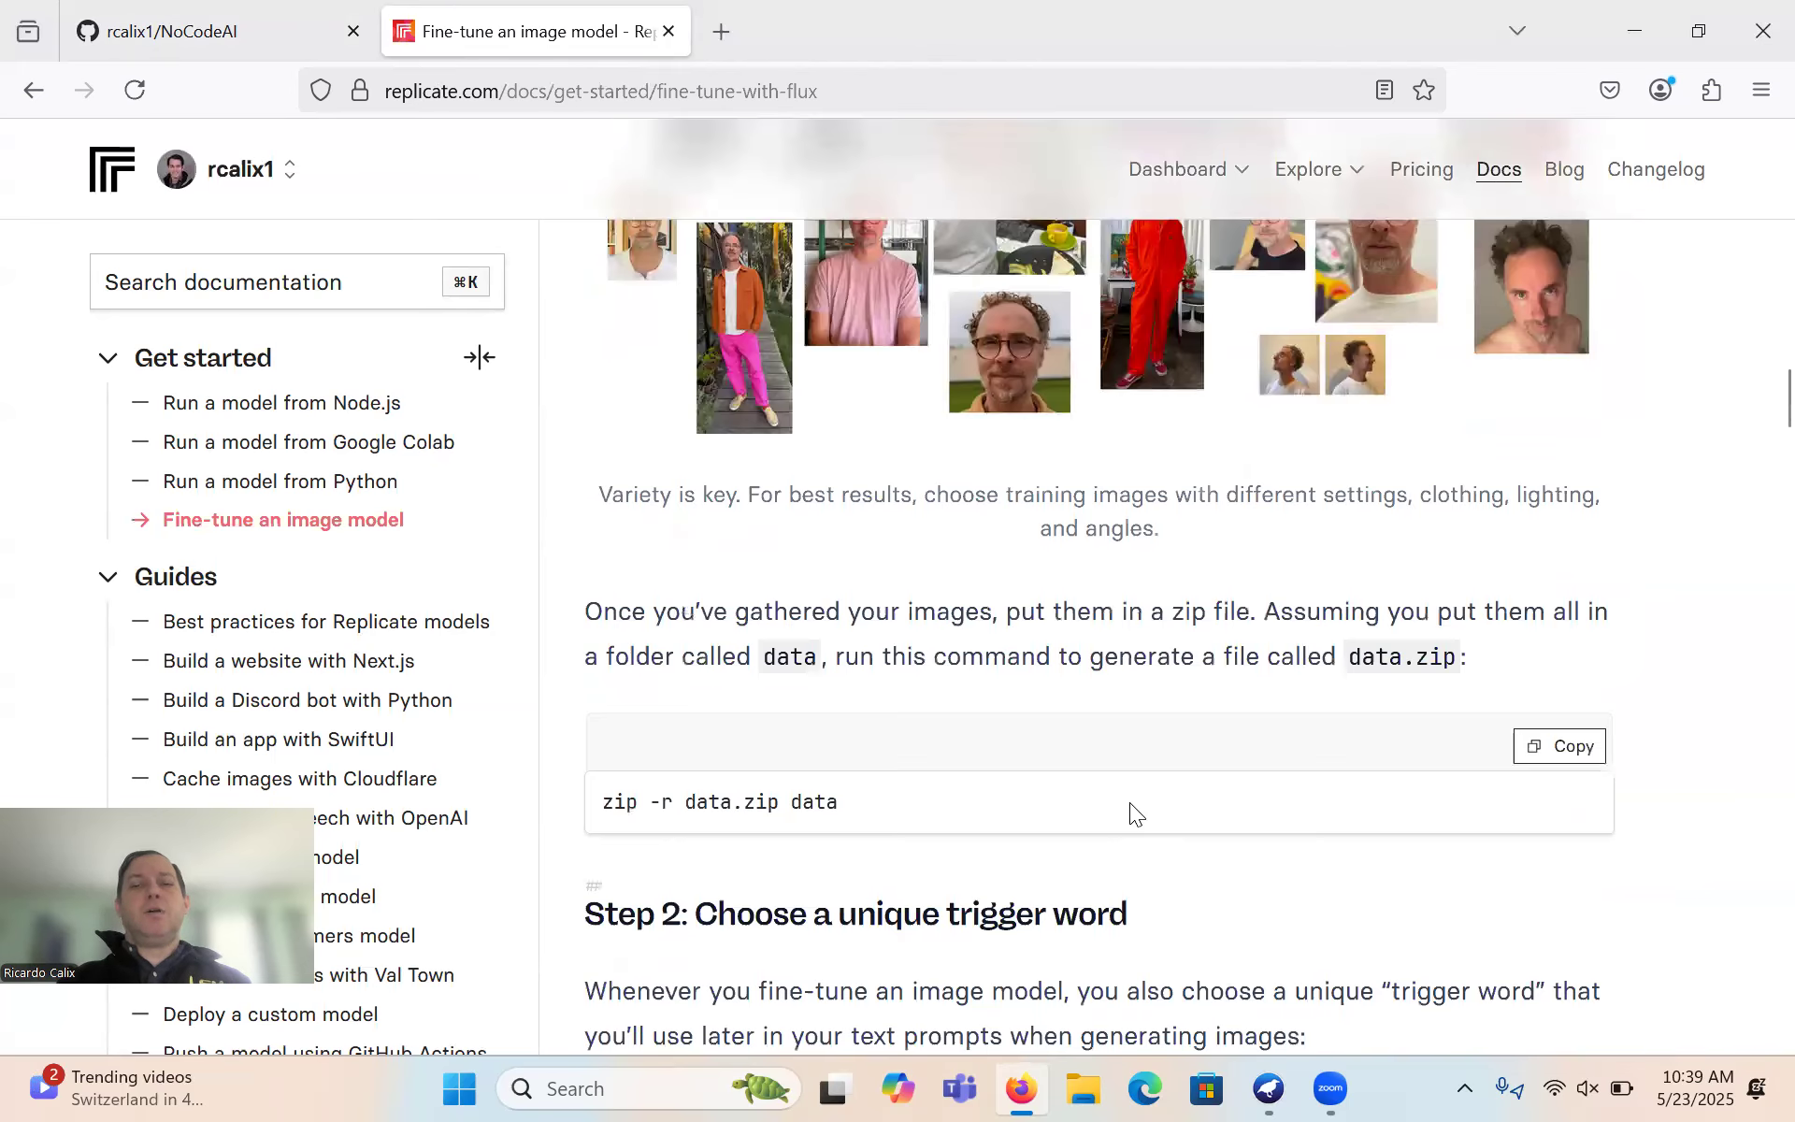
pyautogui.scroll(-15, 1129, 802)
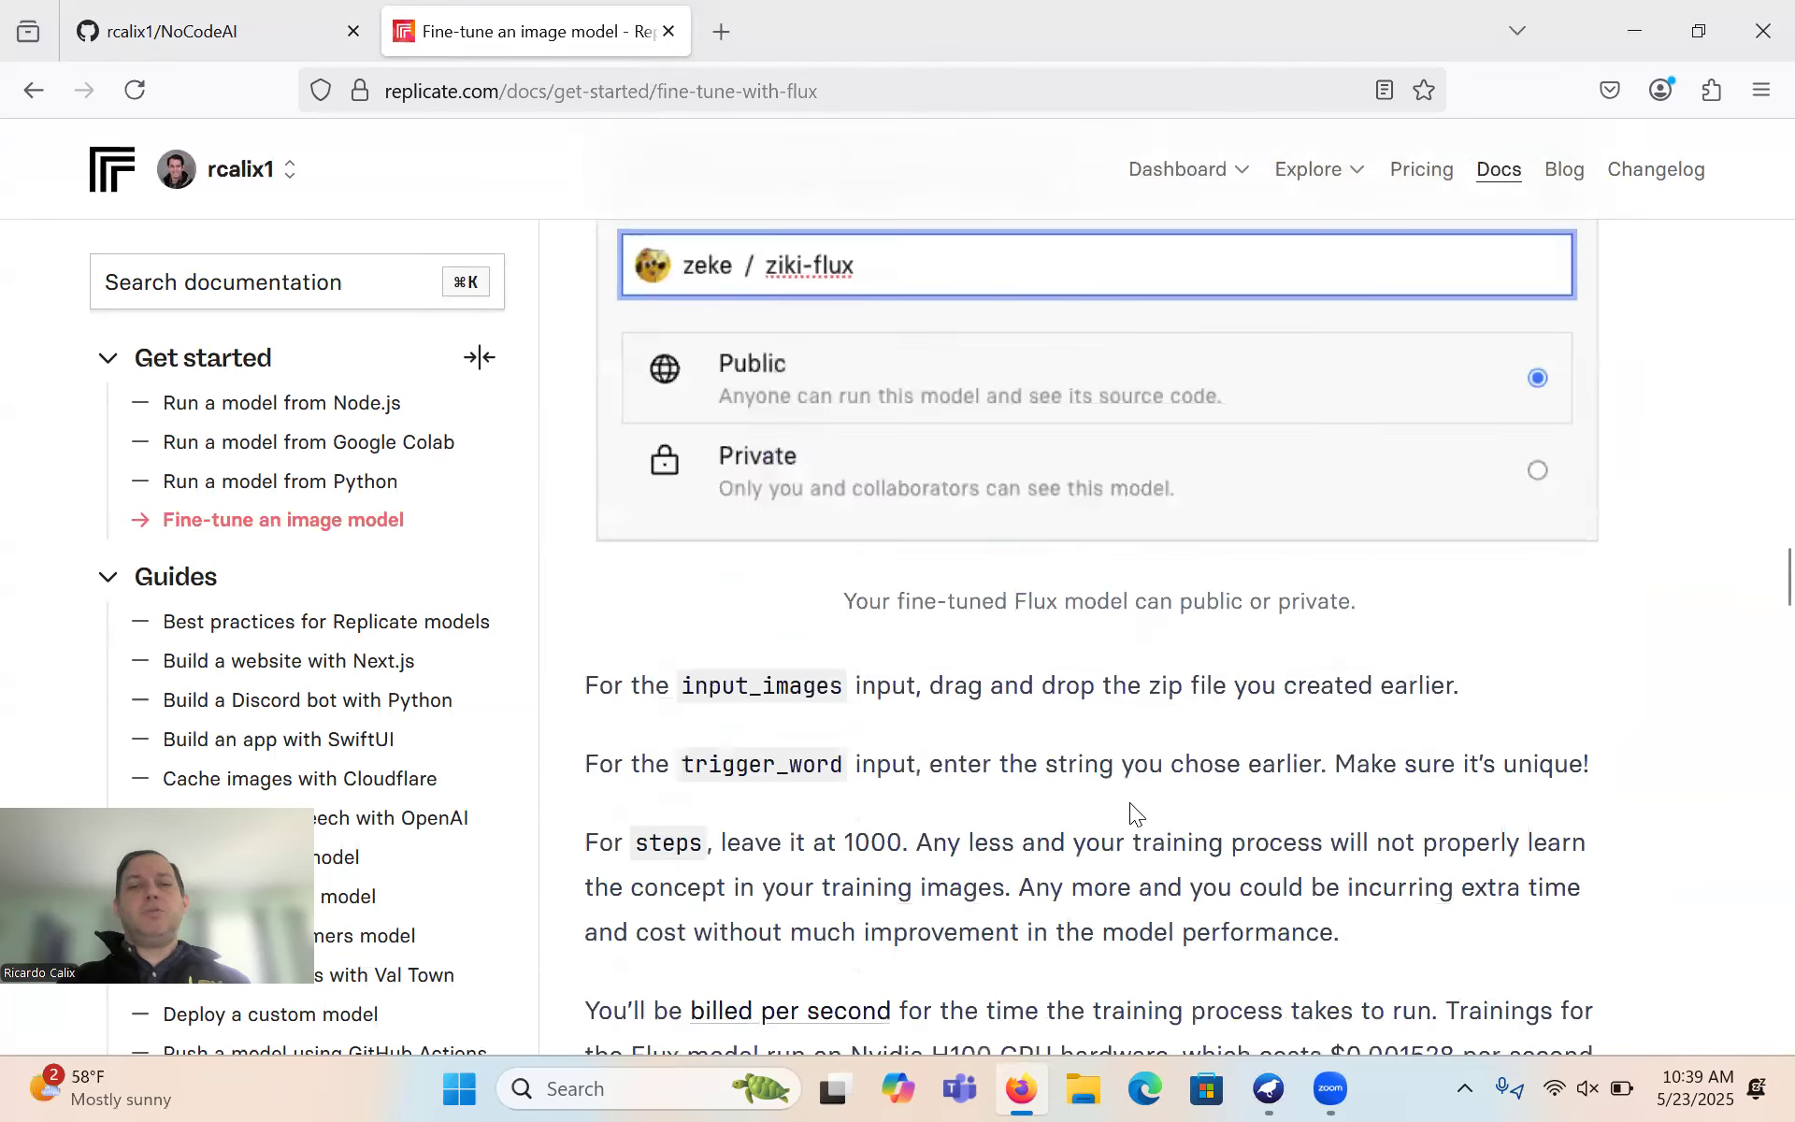
pyautogui.scroll(5, 1130, 803)
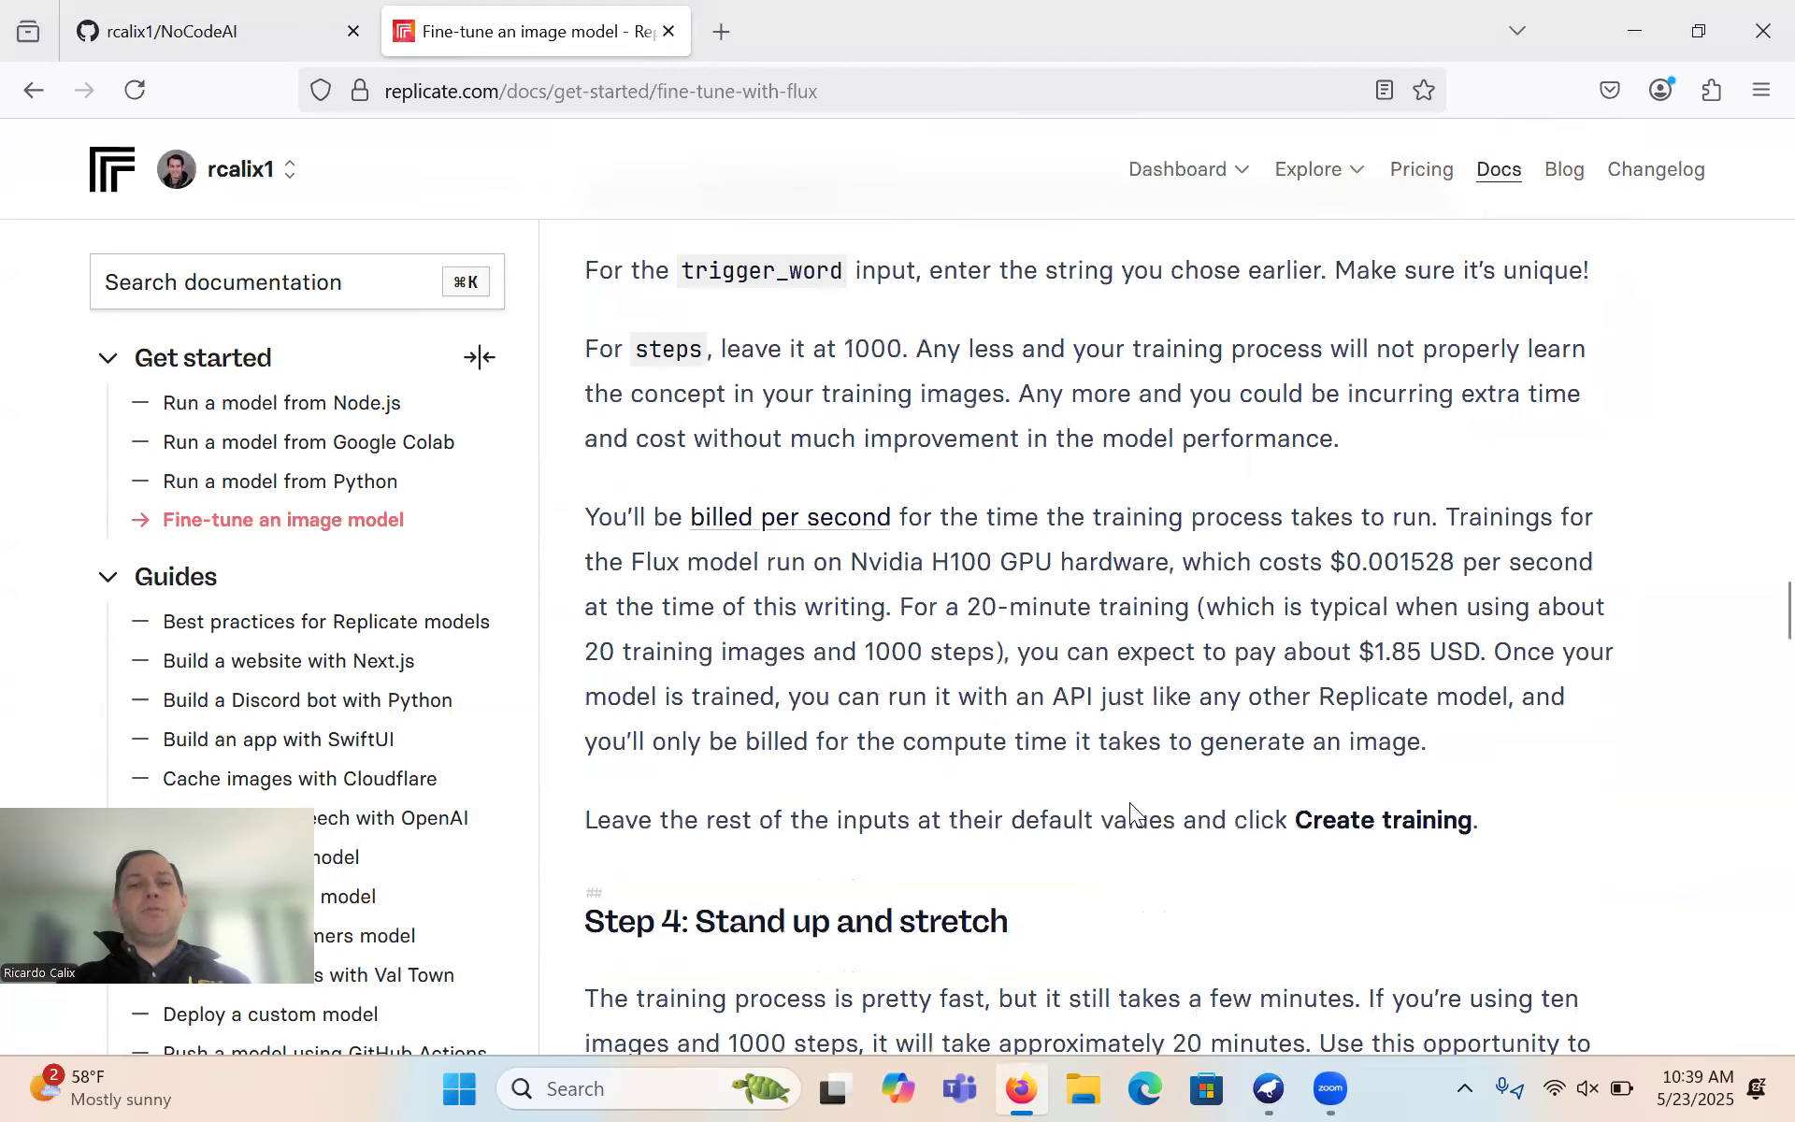
pyautogui.scroll(8, 1130, 802)
pyautogui.scroll(6, 1129, 802)
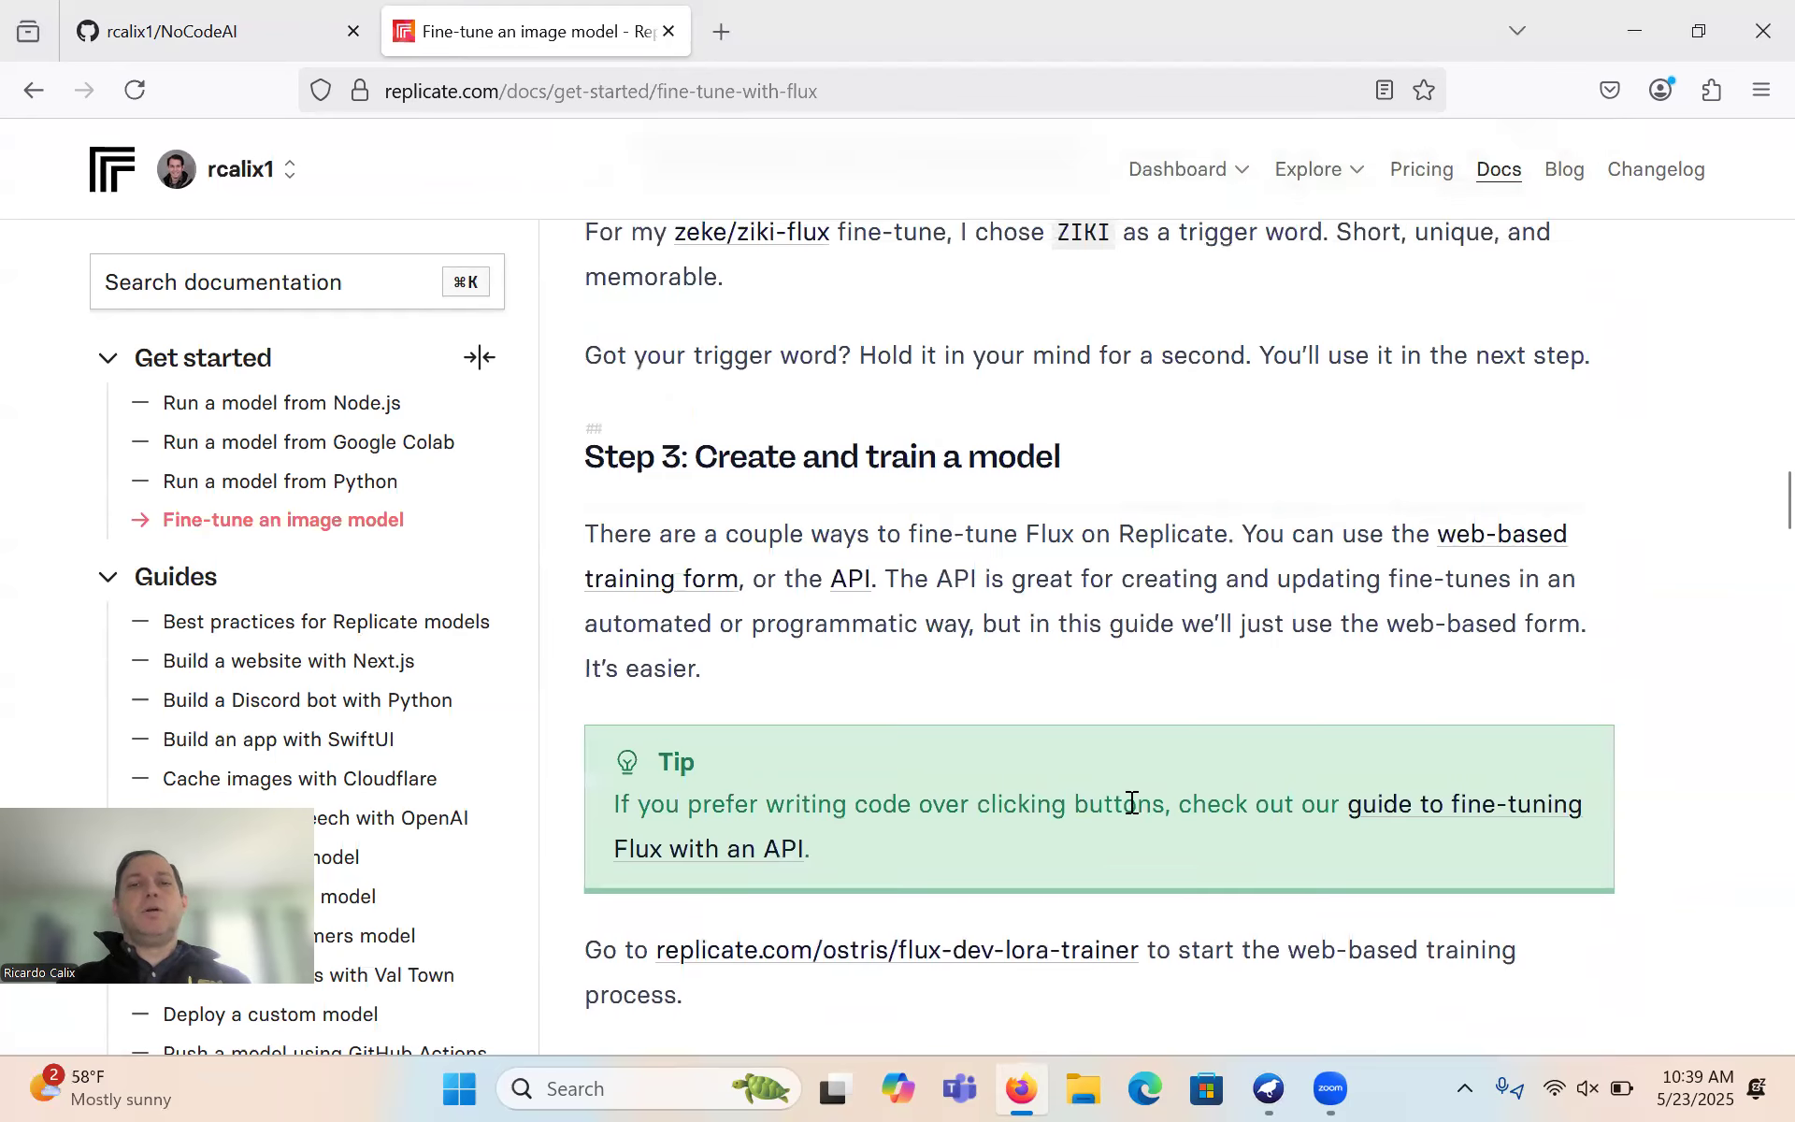
pyautogui.scroll(11, 1130, 802)
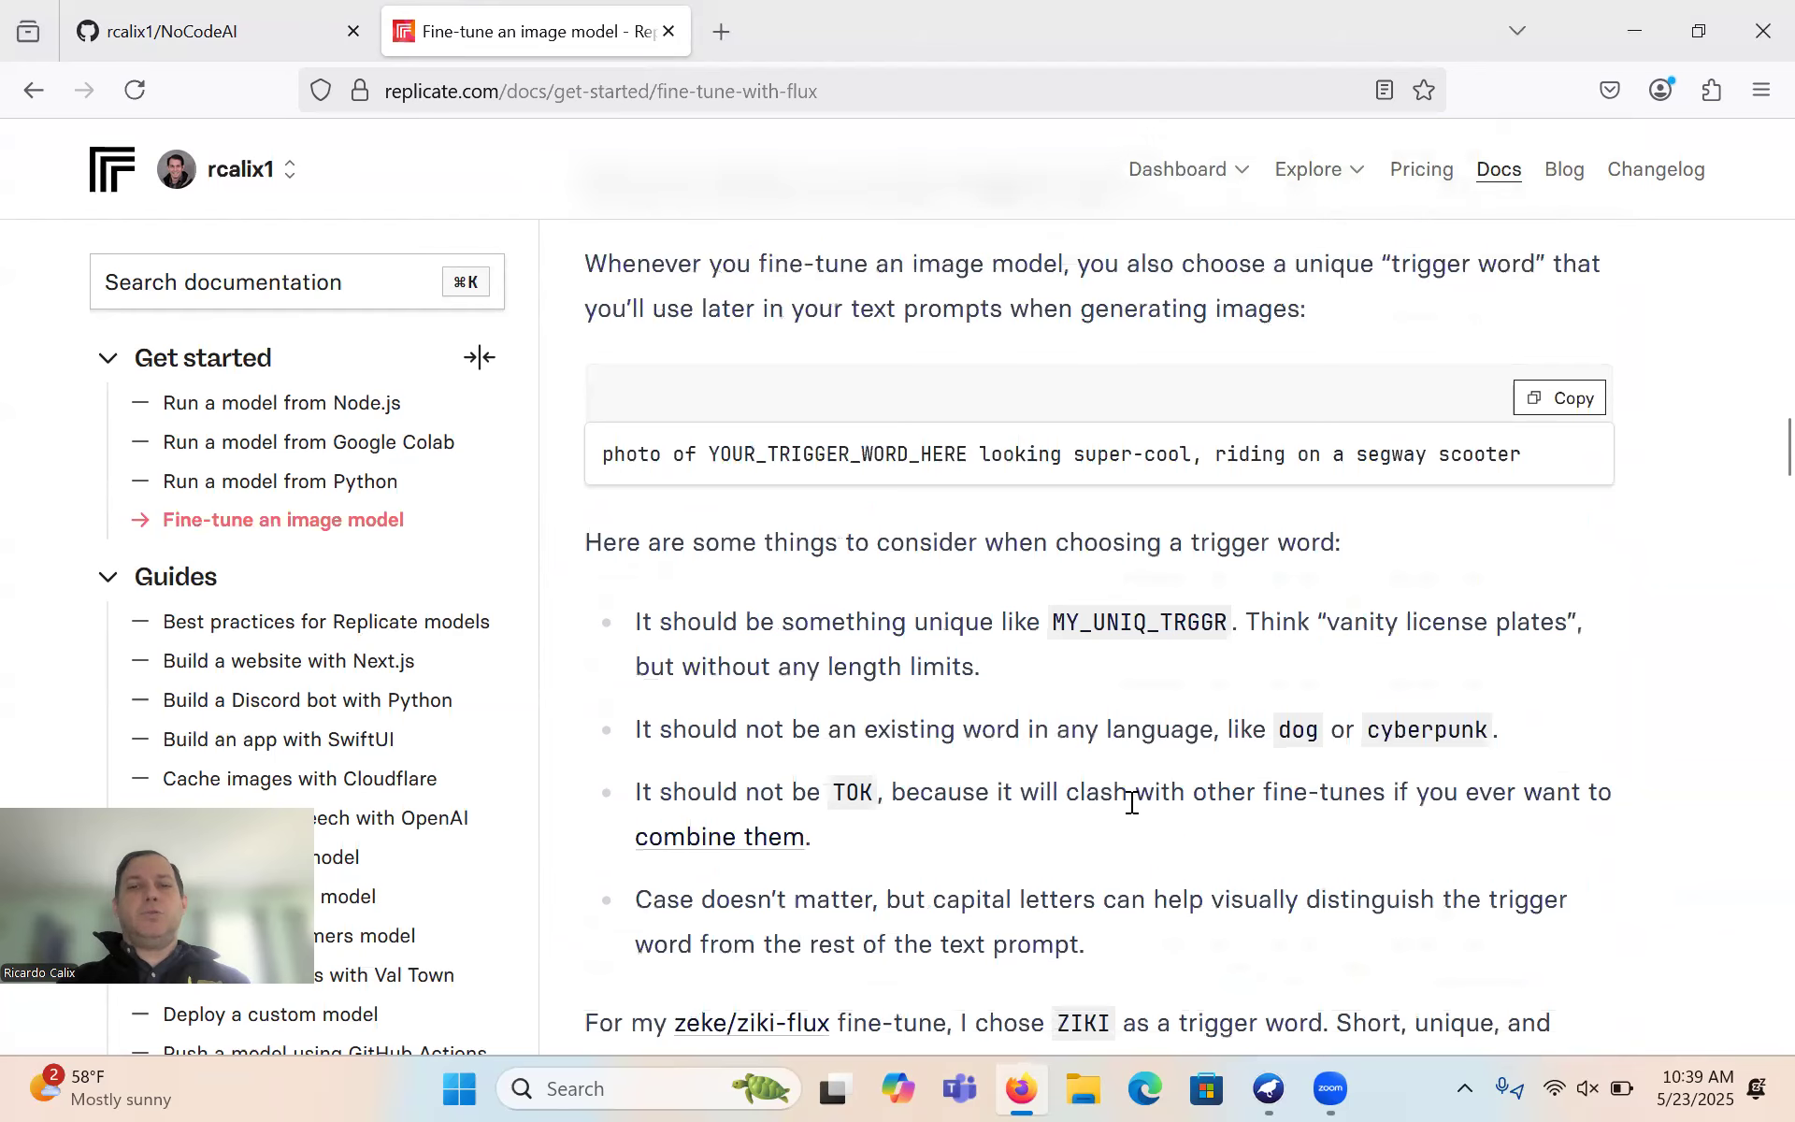
pyautogui.scroll(6, 1132, 802)
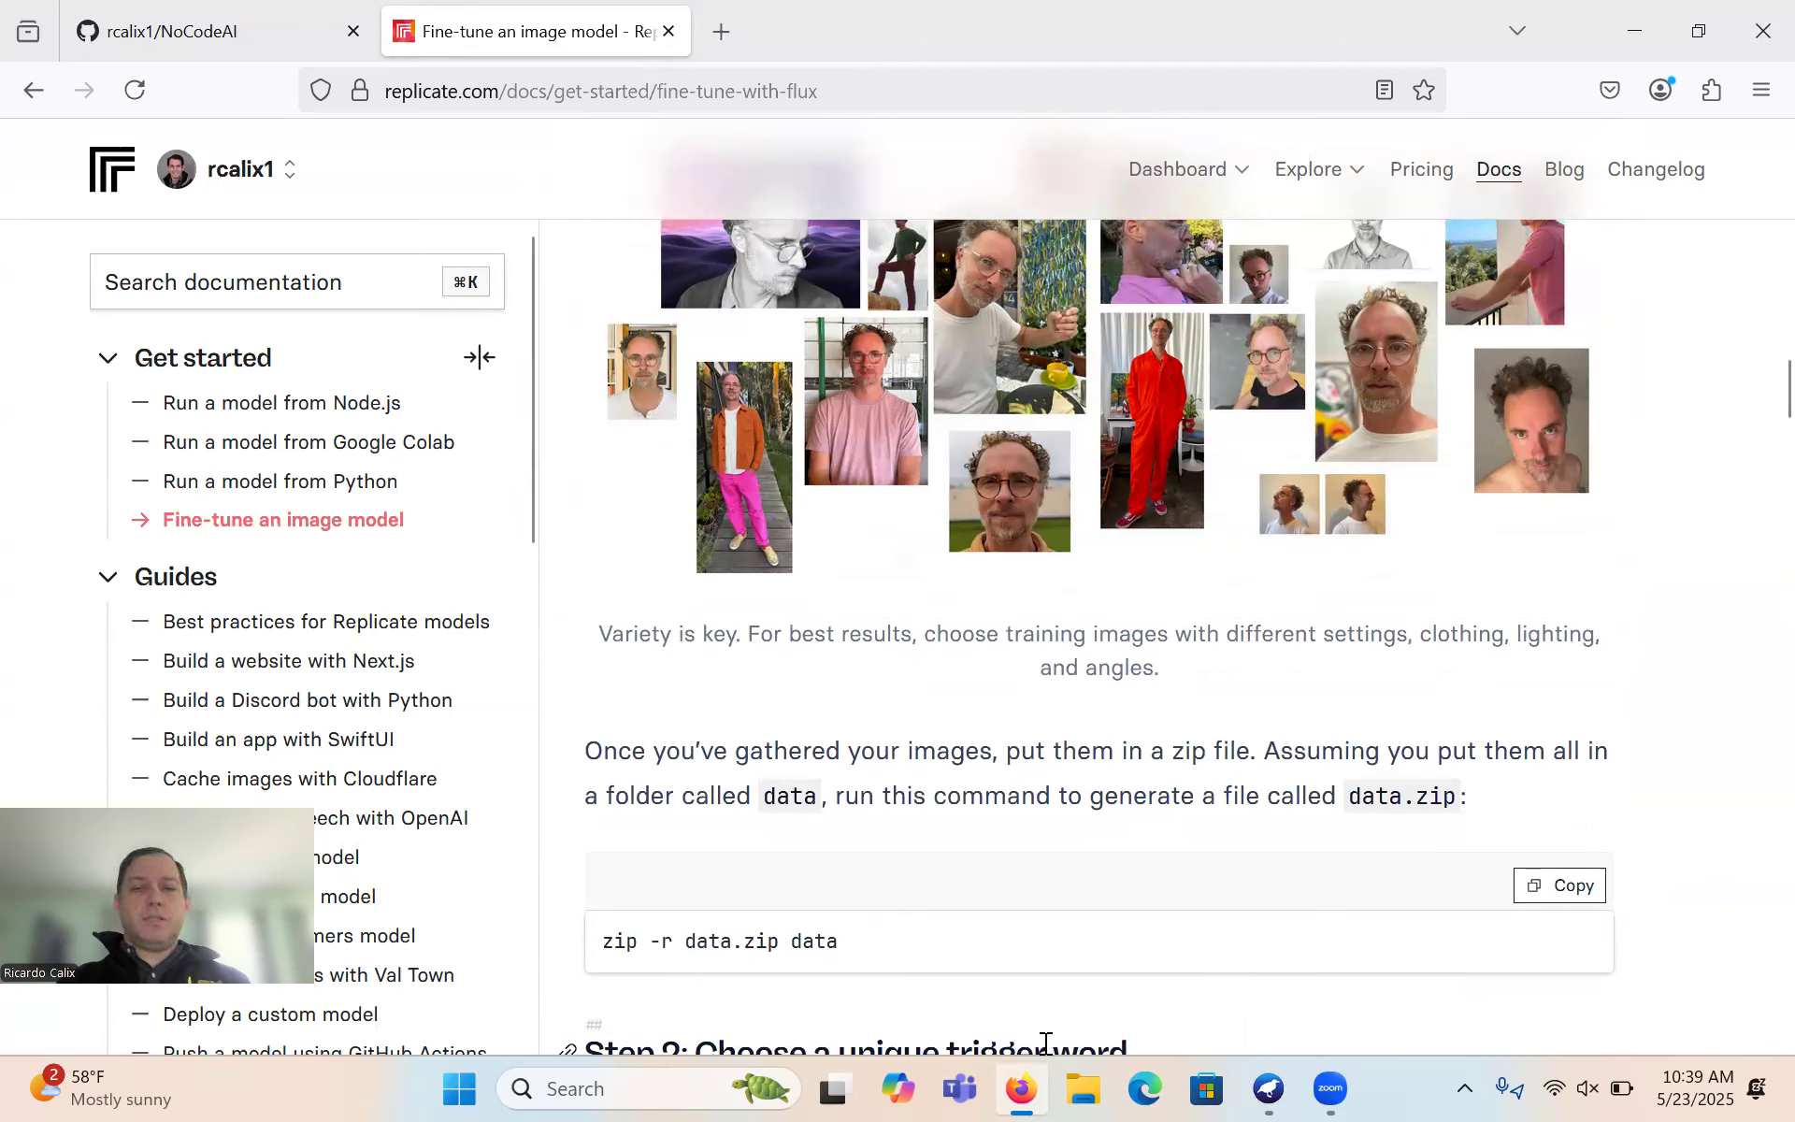
pyautogui.click(1082, 1090)
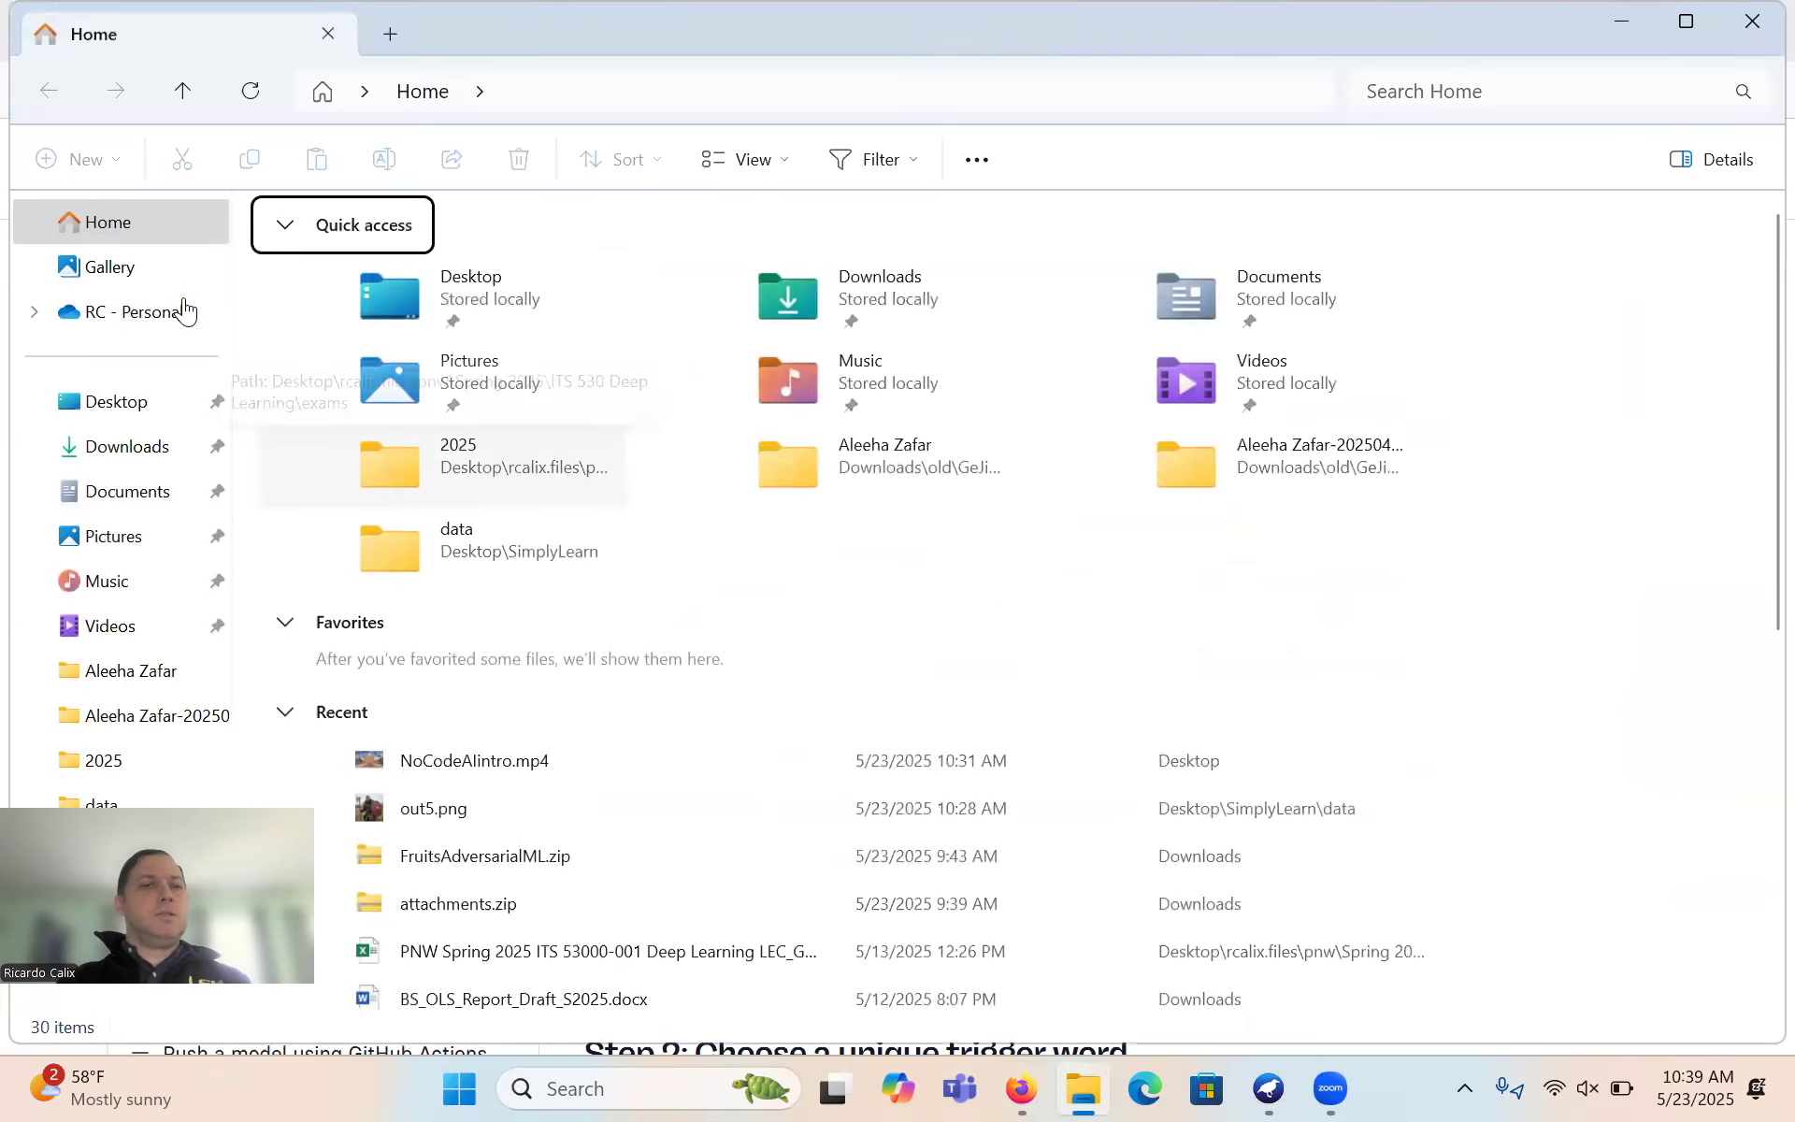
# - Browse to Desktop > SimplyLearn > data and check the pics folder of training photos
pyautogui.click(142, 409)
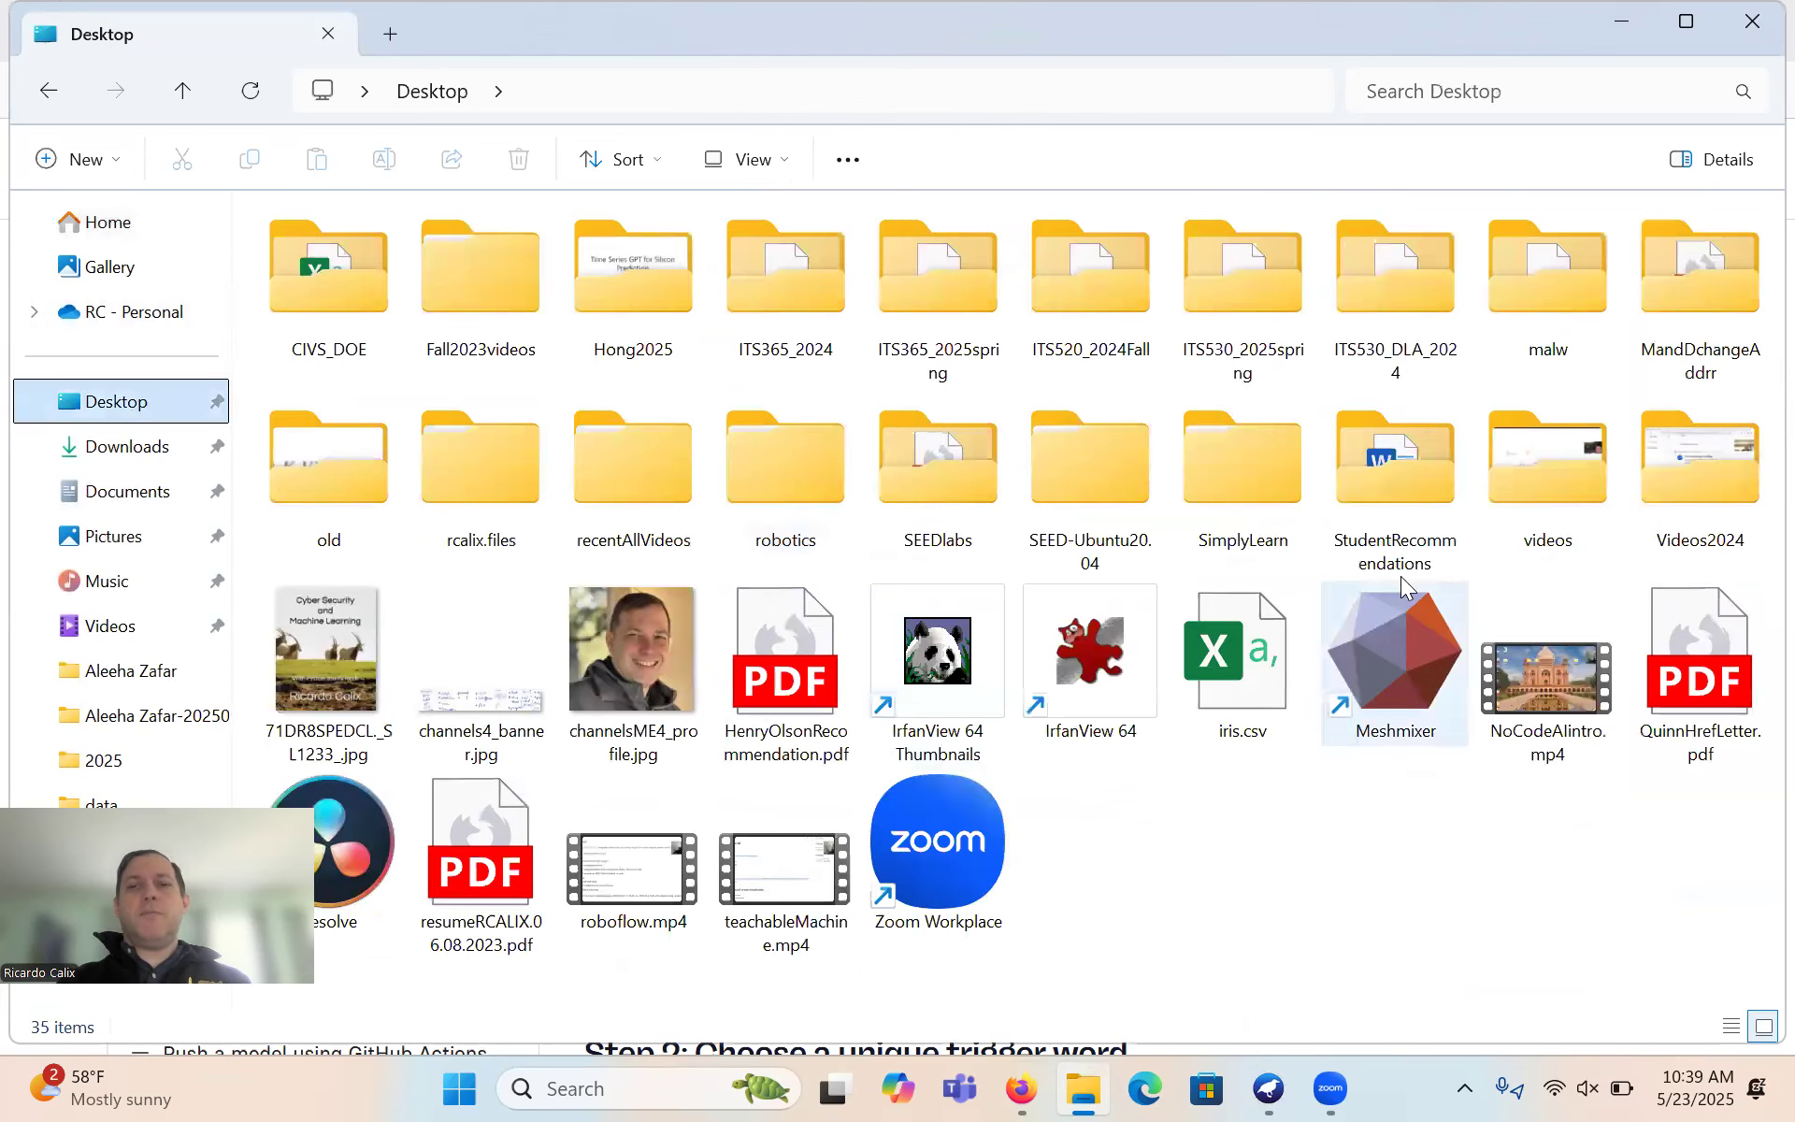
pyautogui.doubleClick(1255, 482)
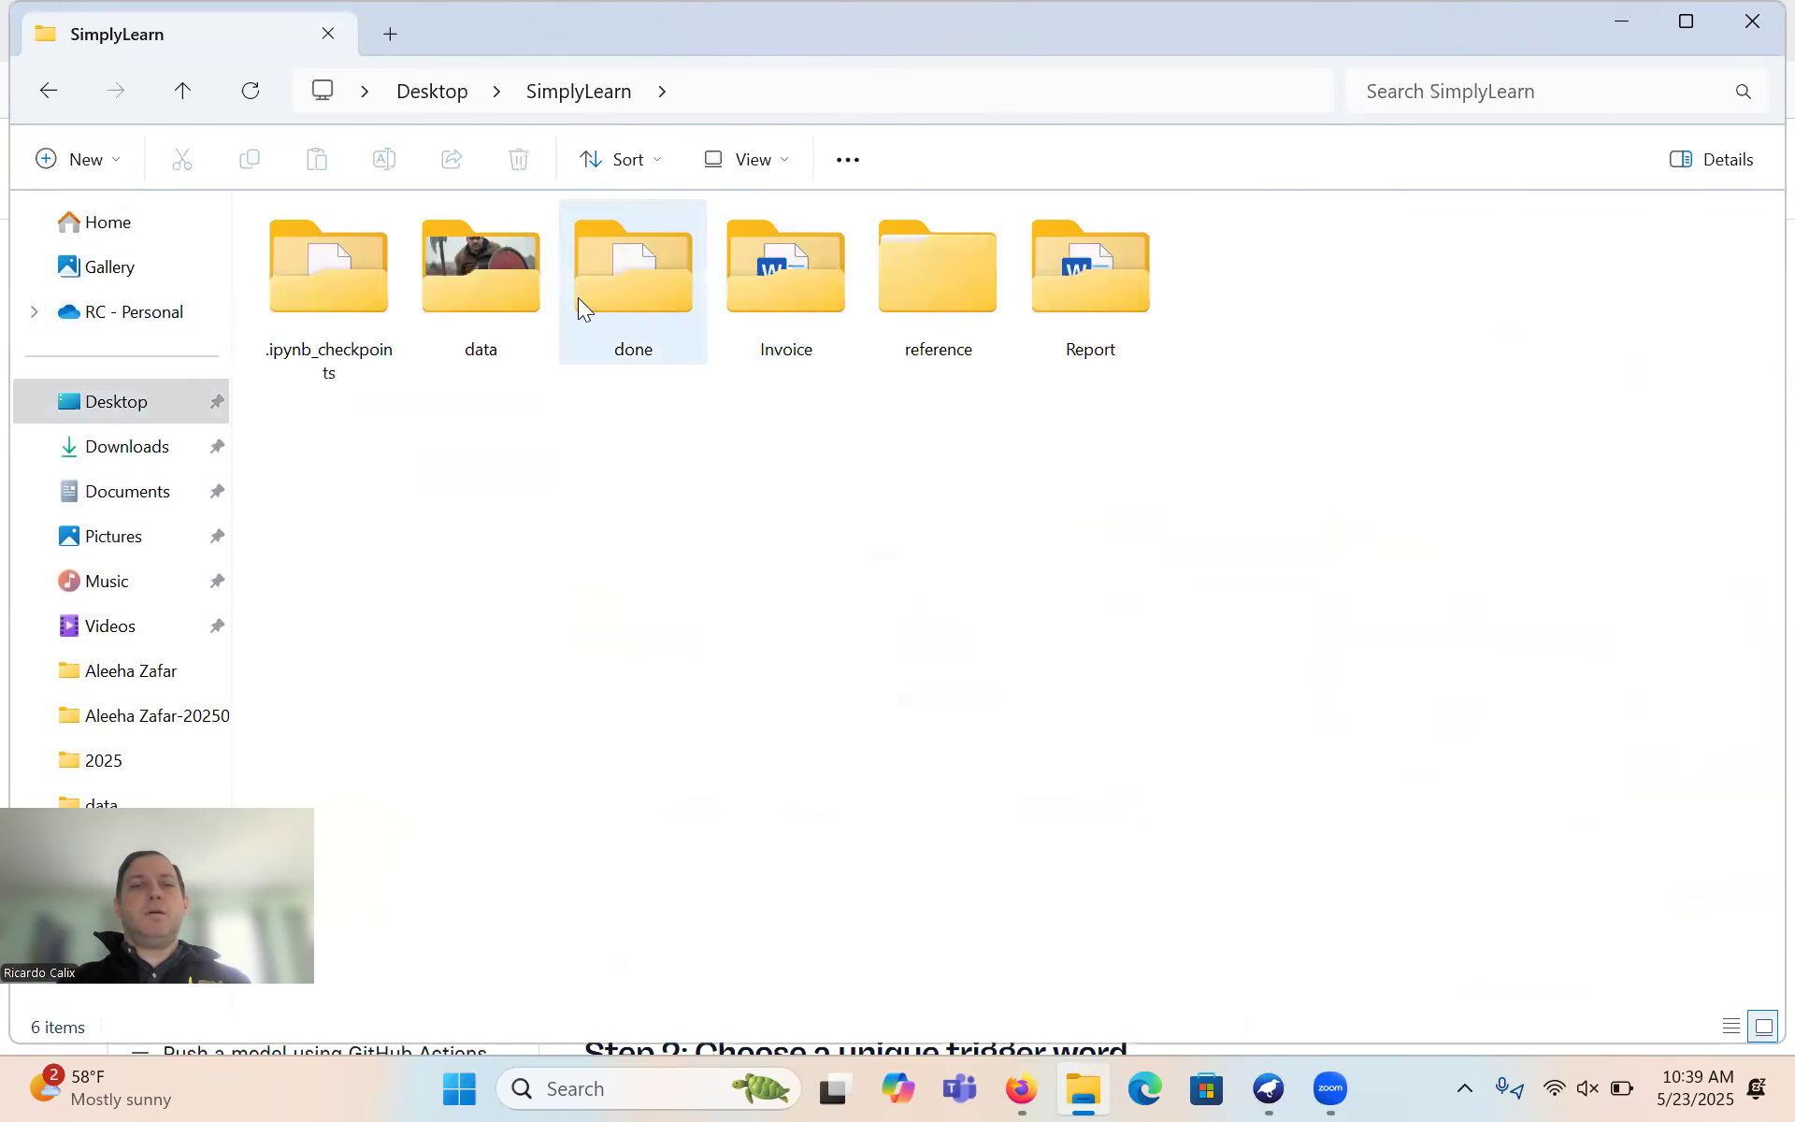
pyautogui.doubleClick(508, 302)
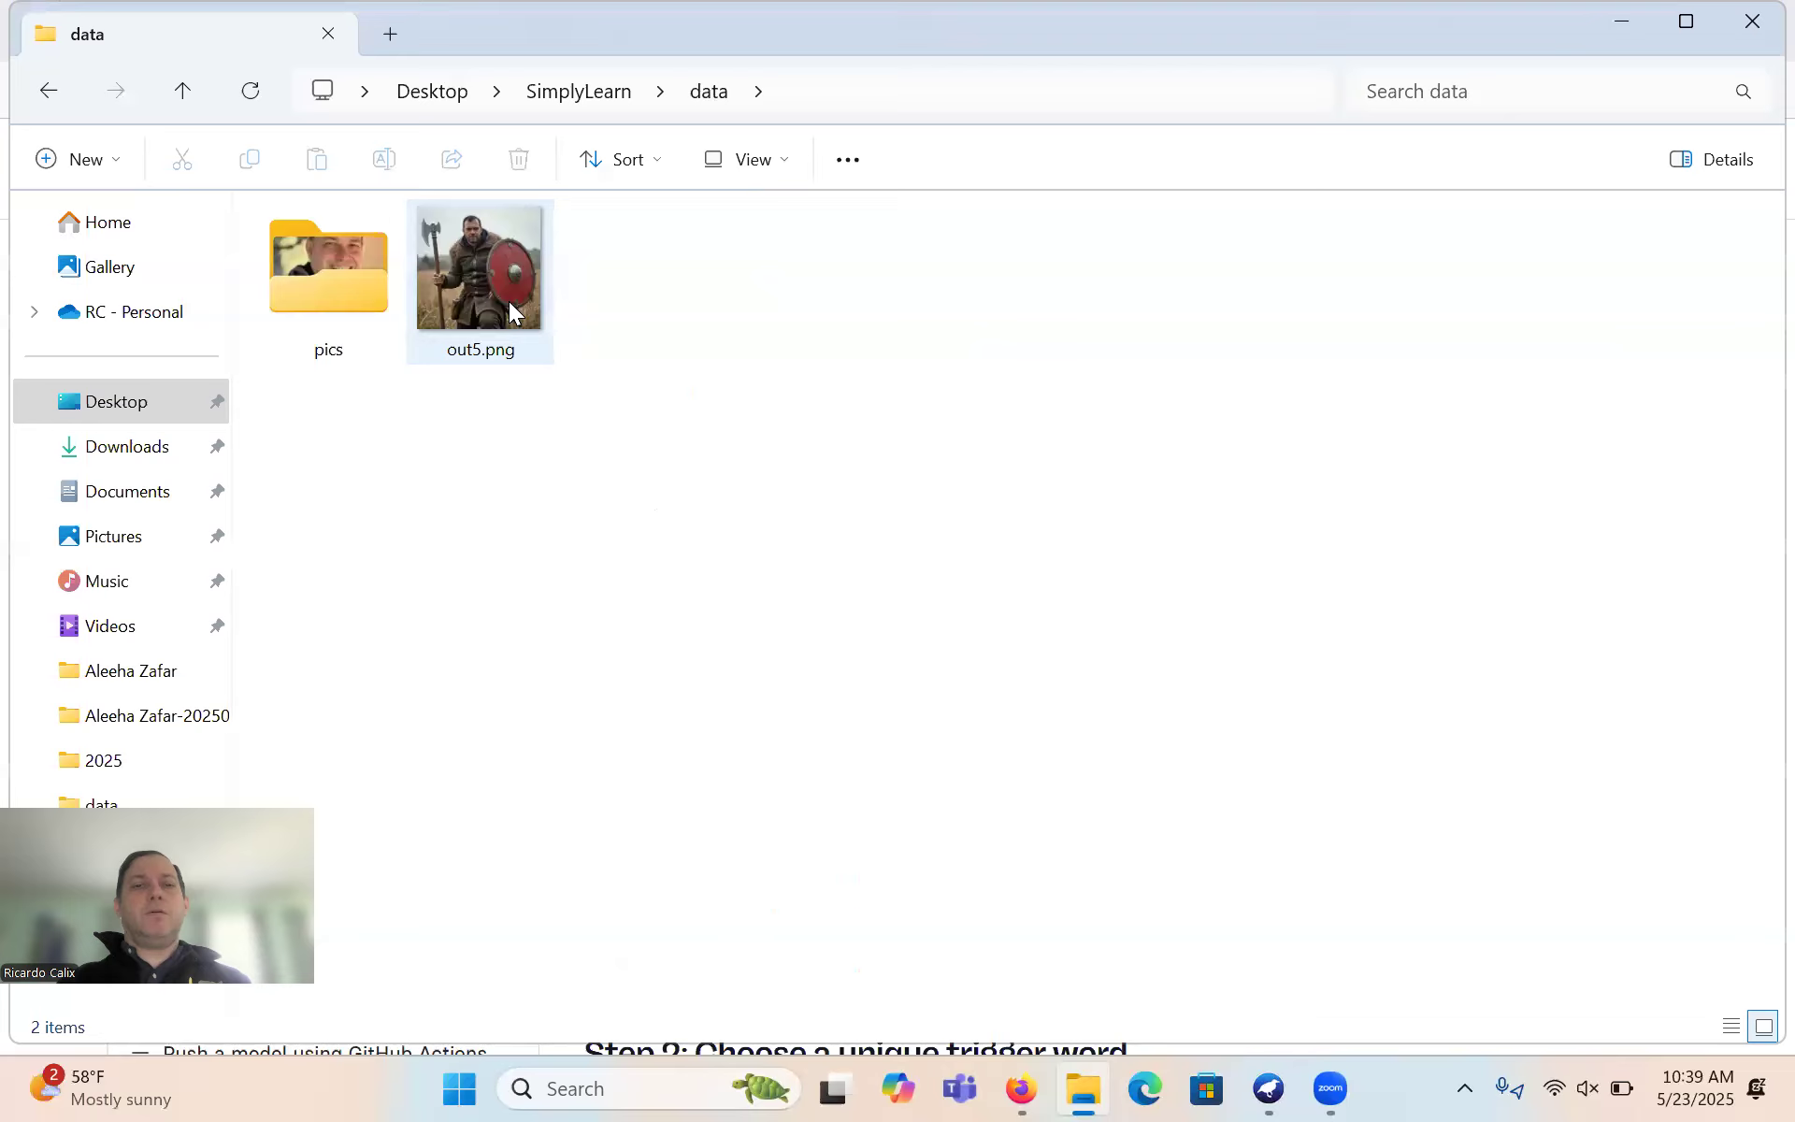
pyautogui.doubleClick(385, 295)
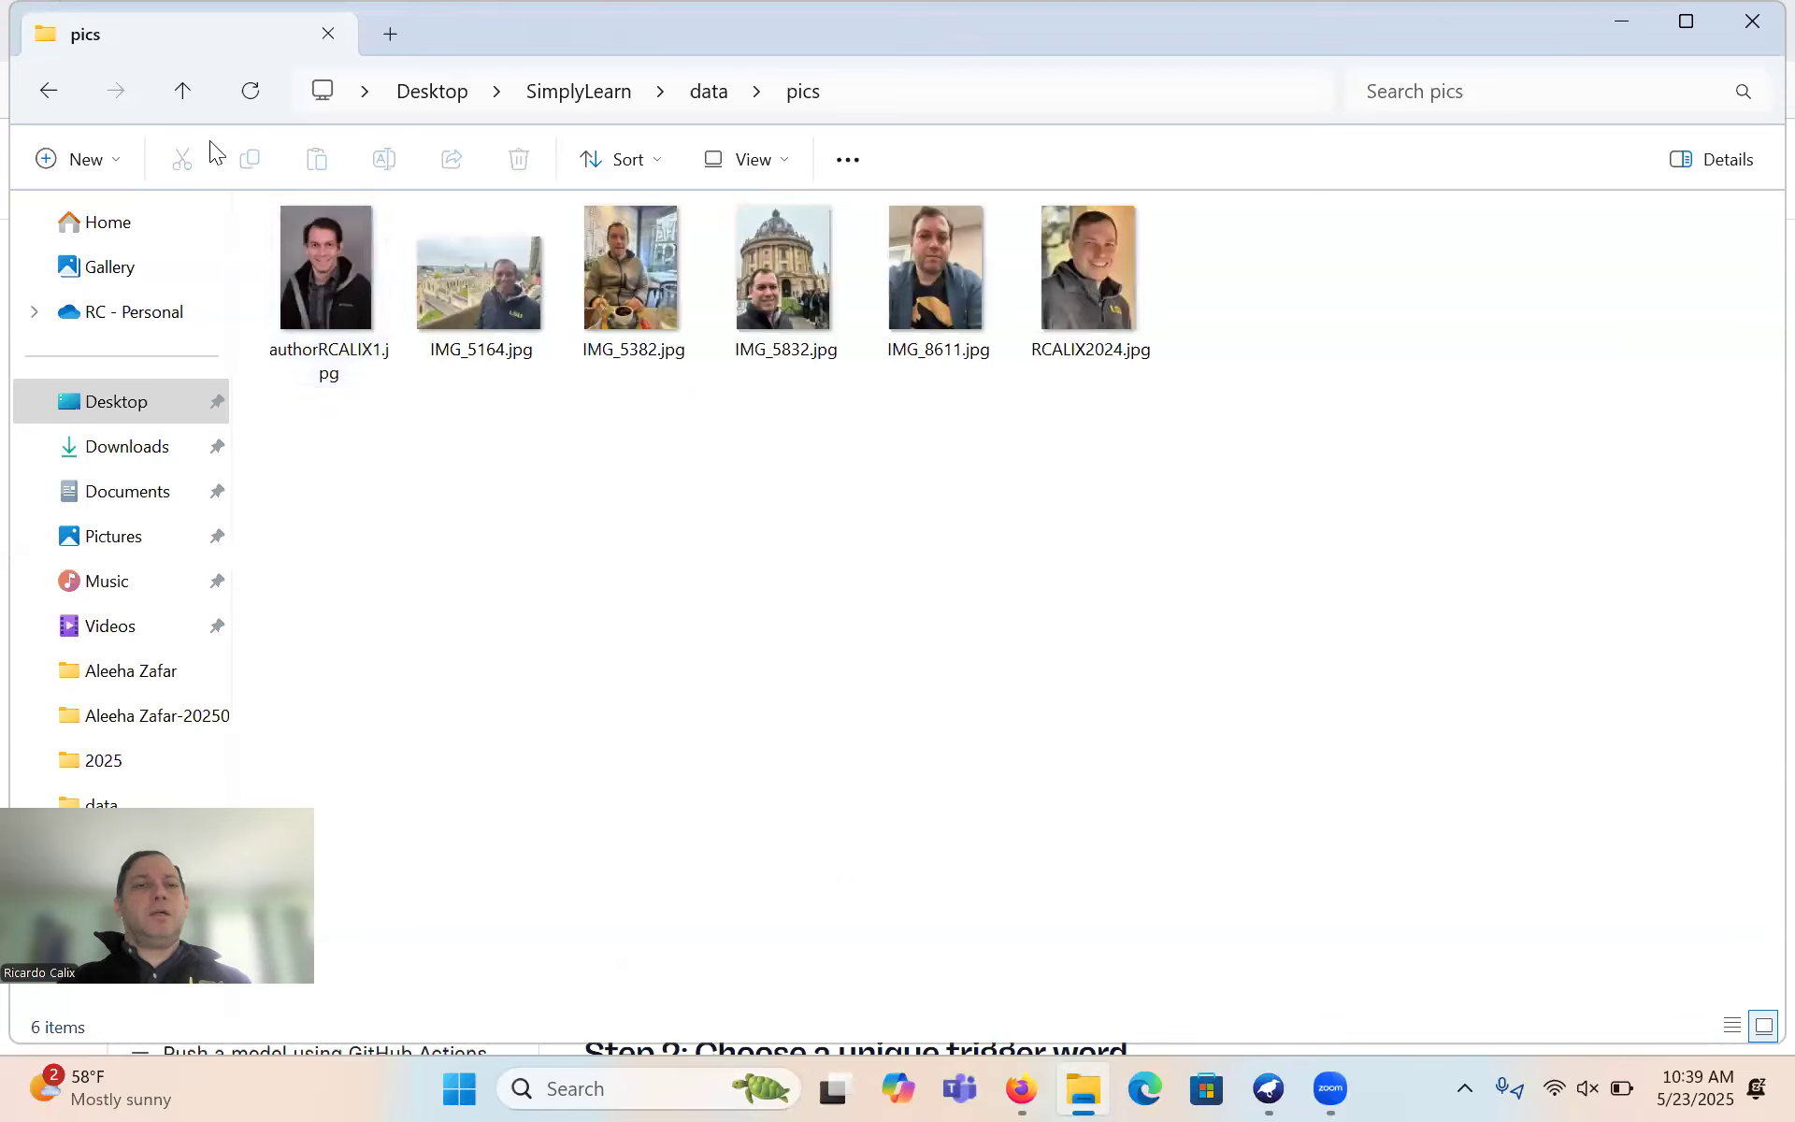
pyautogui.click(182, 91)
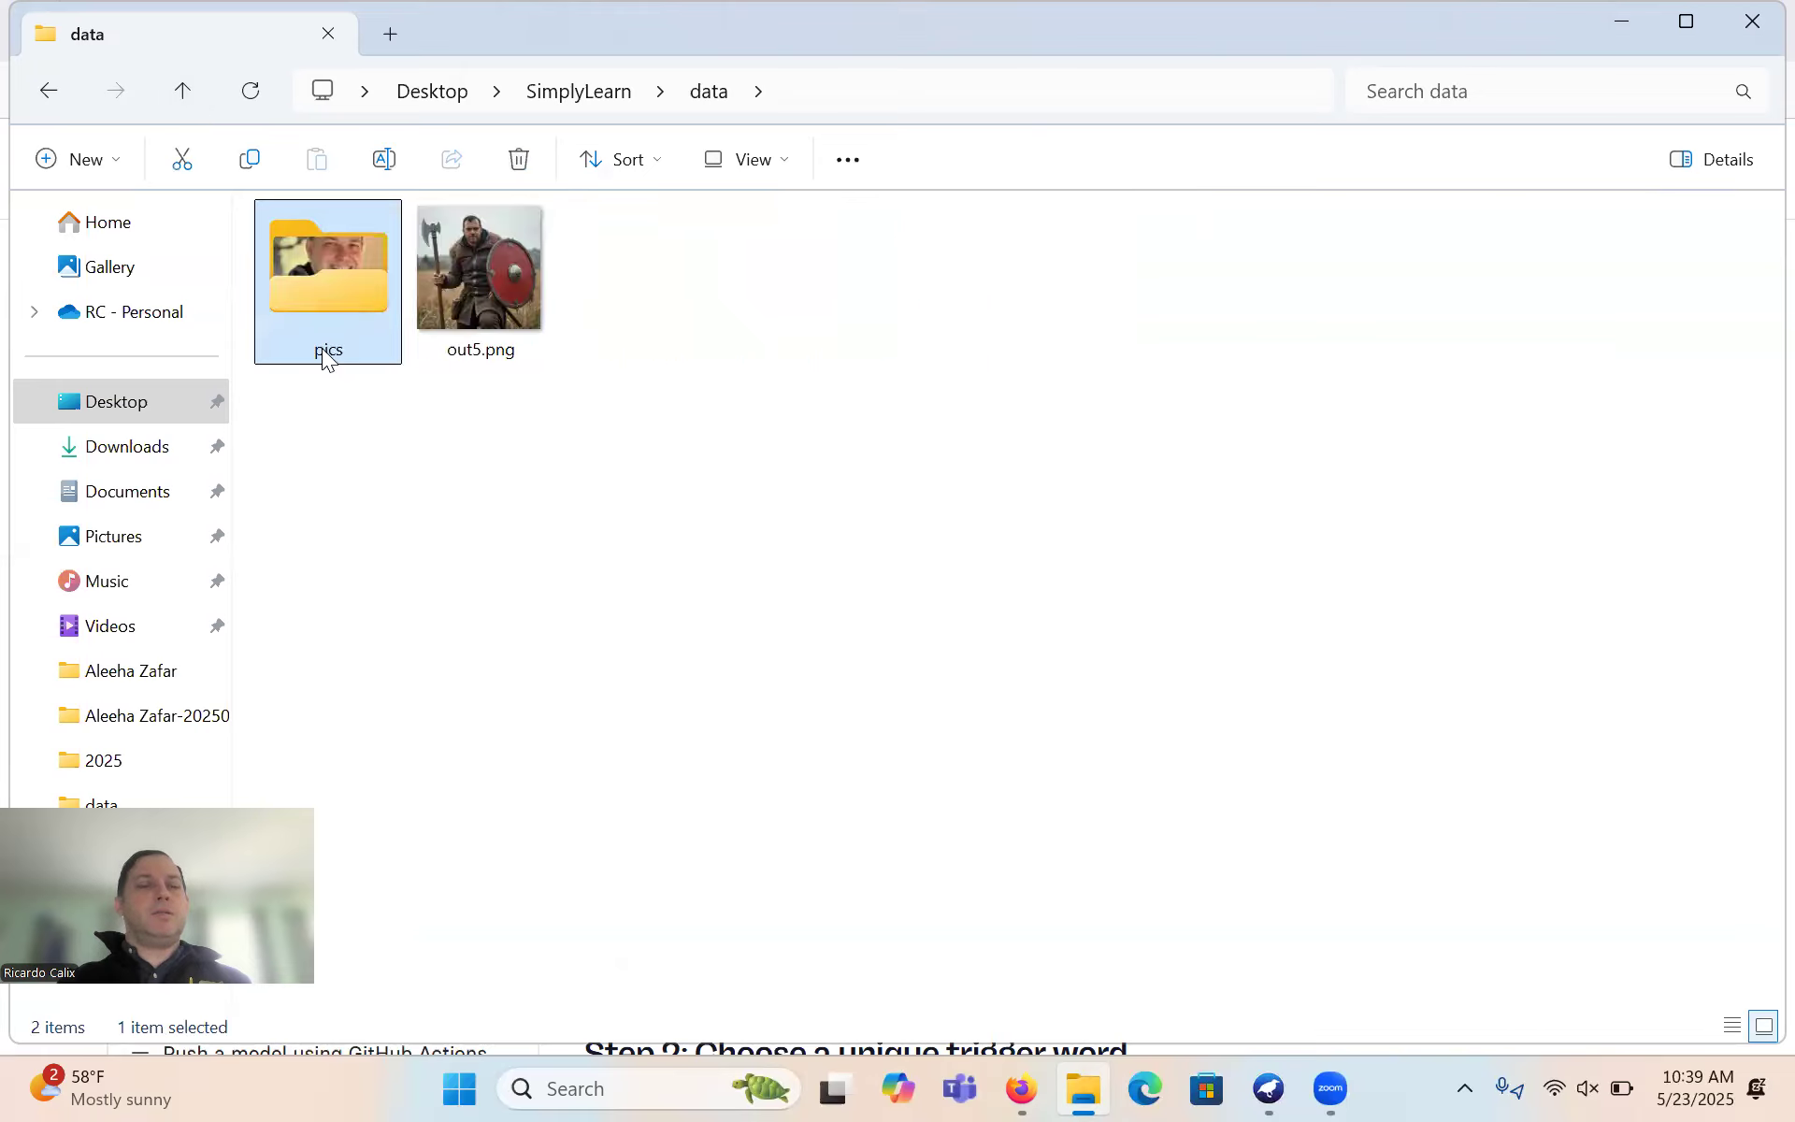
# - Rename the pics folder to 'data'
pyautogui.click(329, 348)
pyautogui.click(331, 349)
pyautogui.write('data')
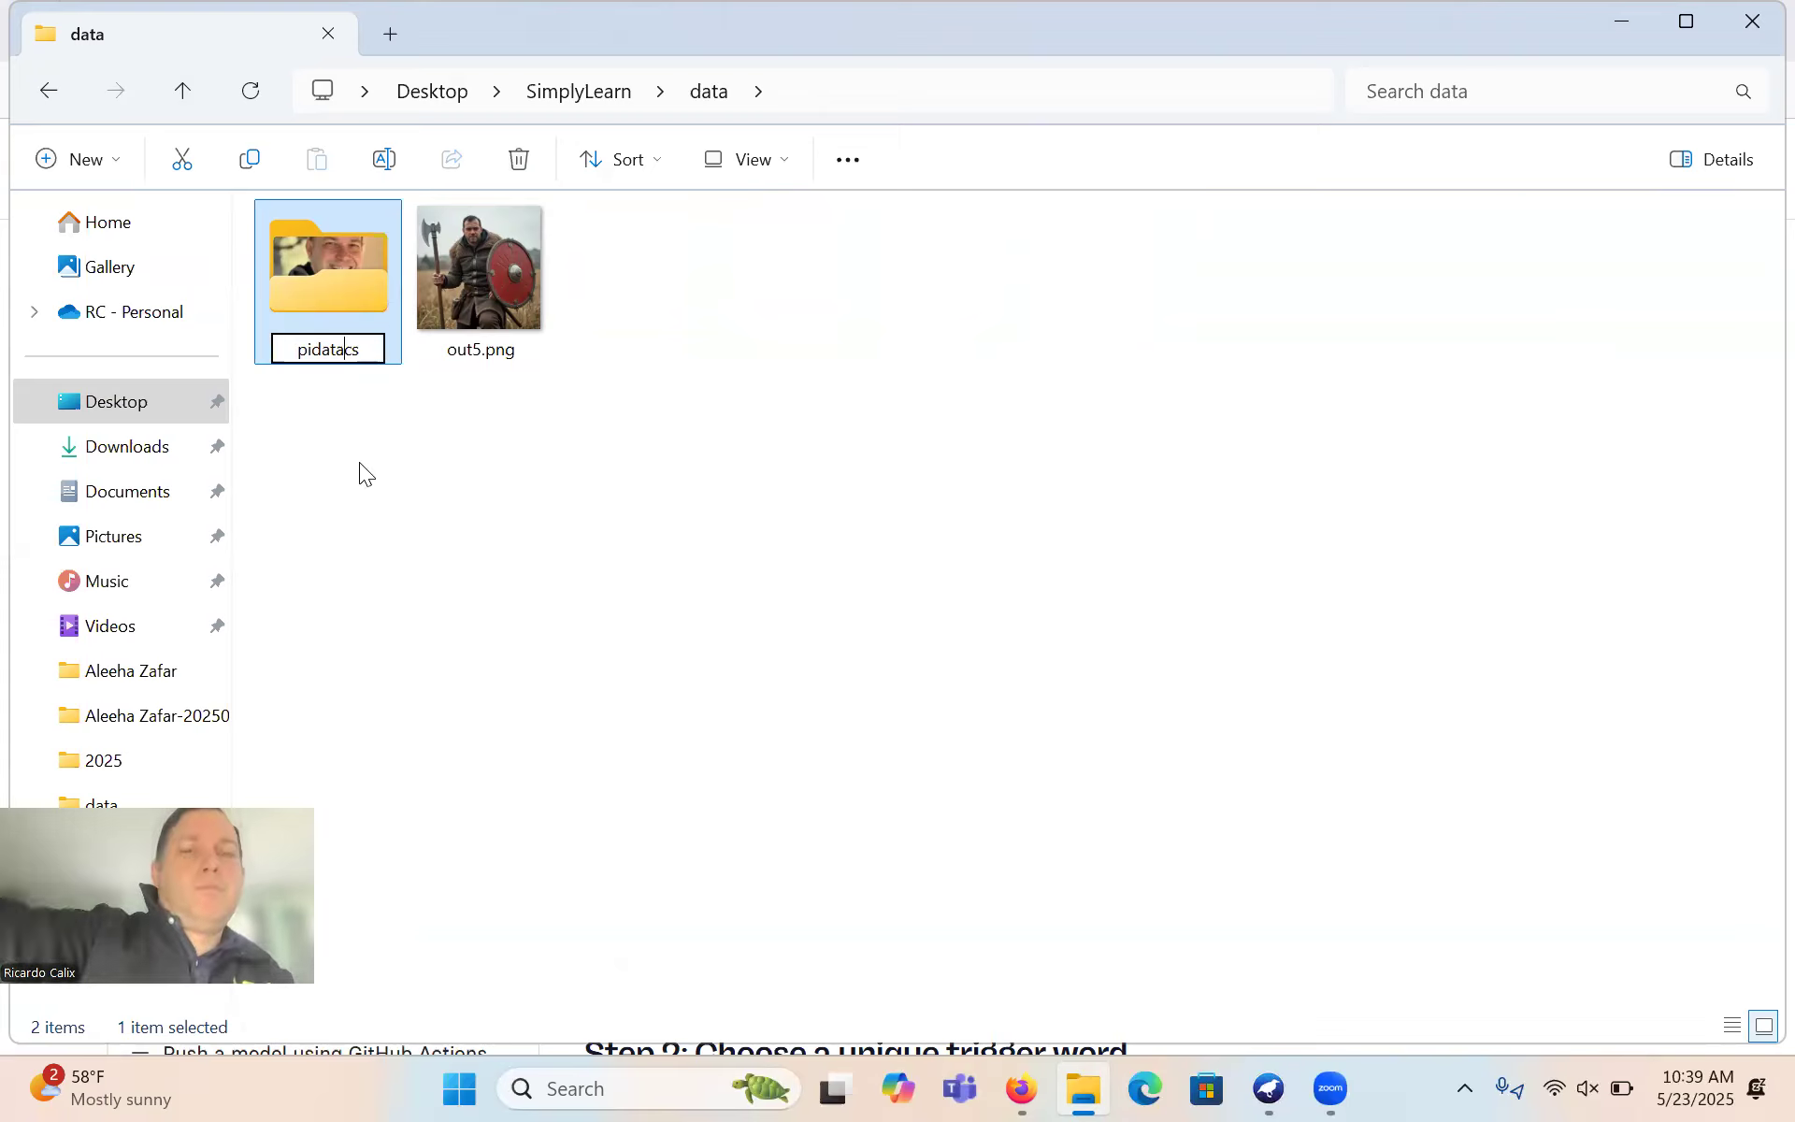
pyautogui.press('BackSpace')
pyautogui.press('BackSpace')
pyautogui.press('BackSpace')
pyautogui.press('BackSpace')
pyautogui.press('BackSpace')
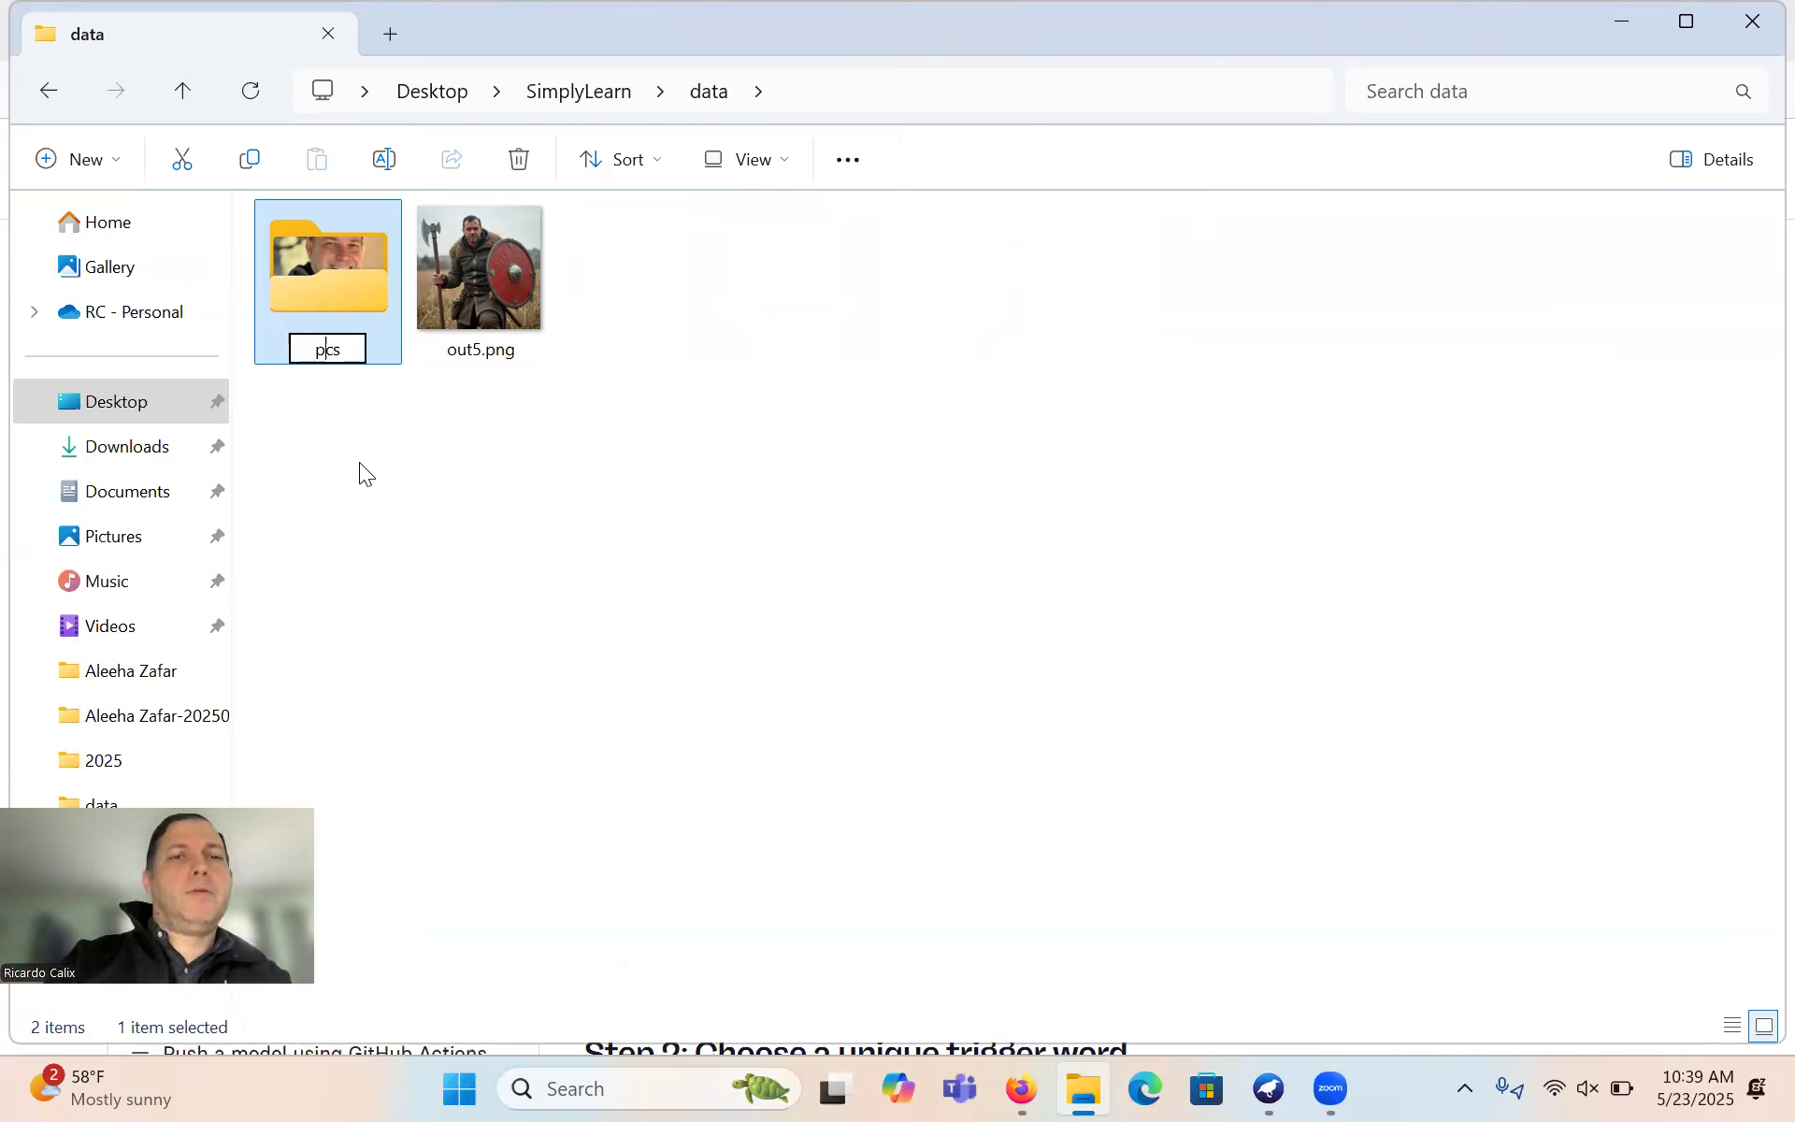
pyautogui.press('BackSpace')
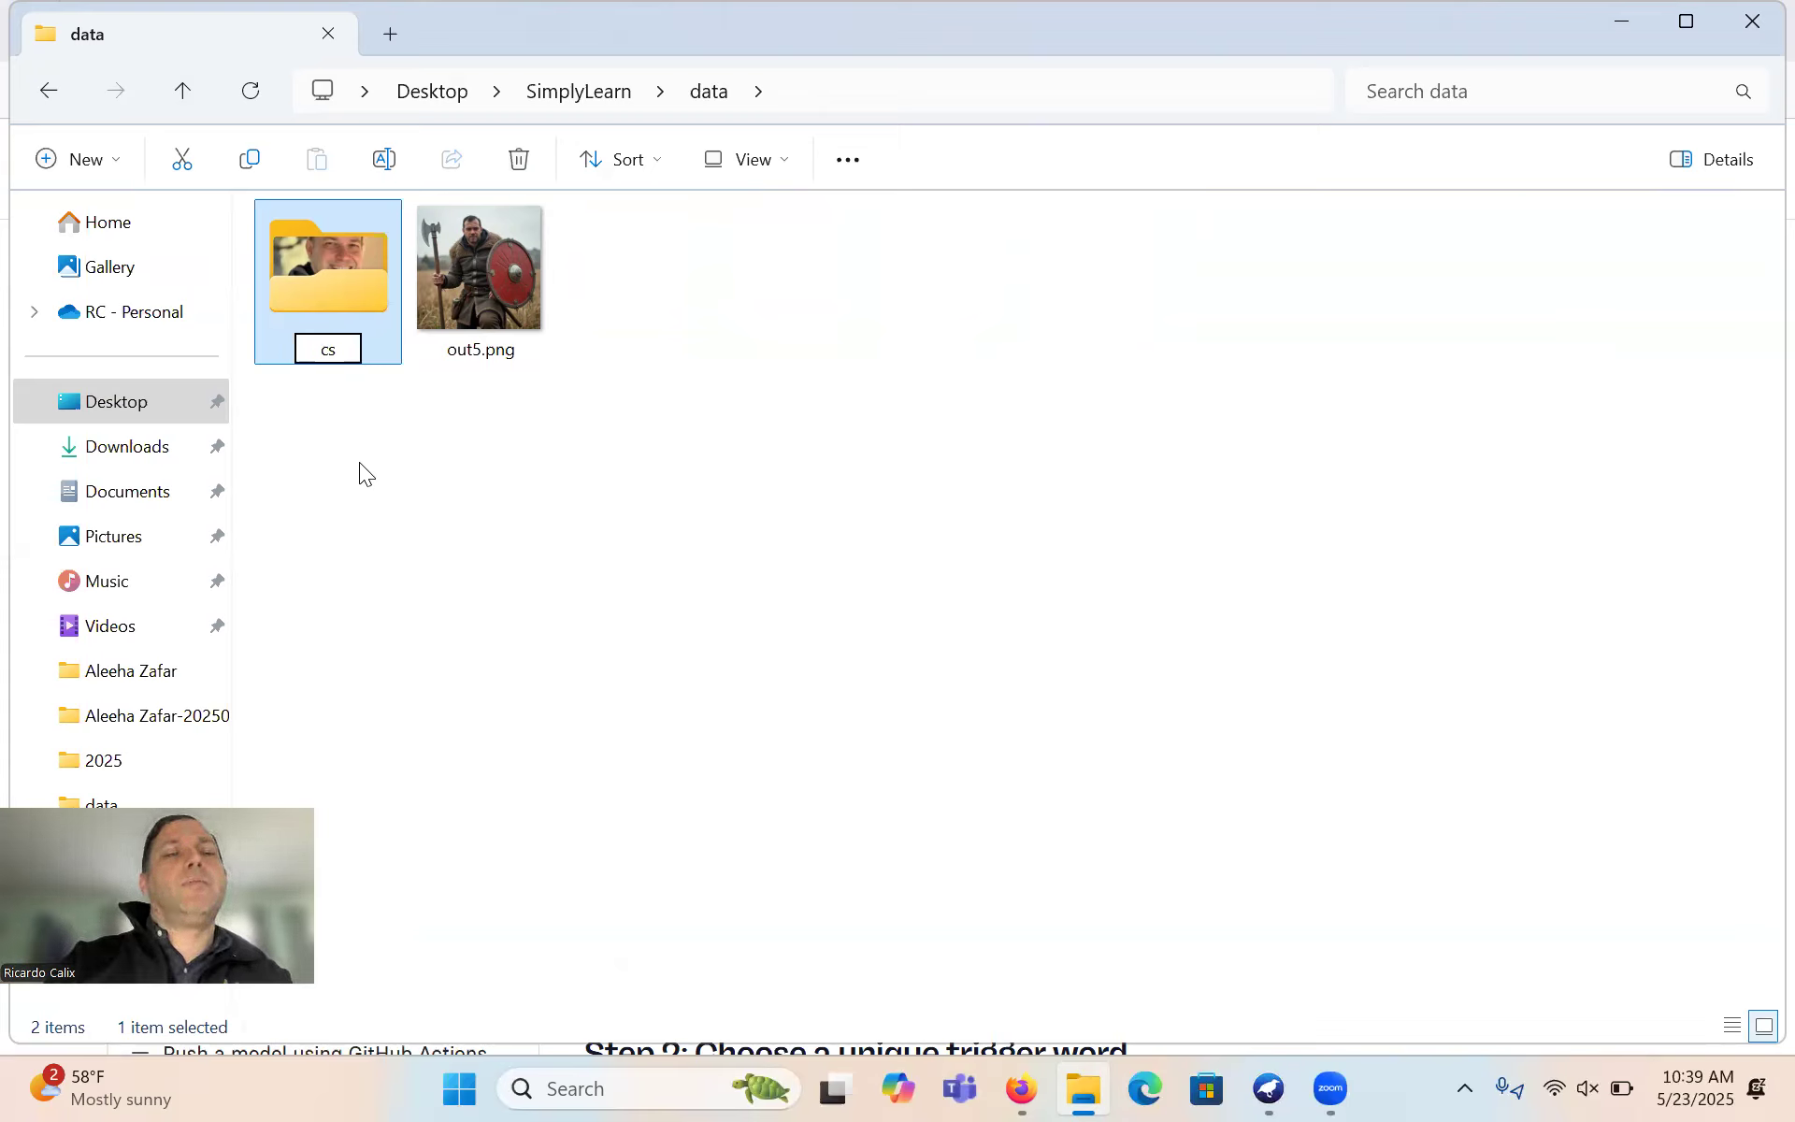
pyautogui.press('Delete')
pyautogui.press('Delete')
pyautogui.write('data')
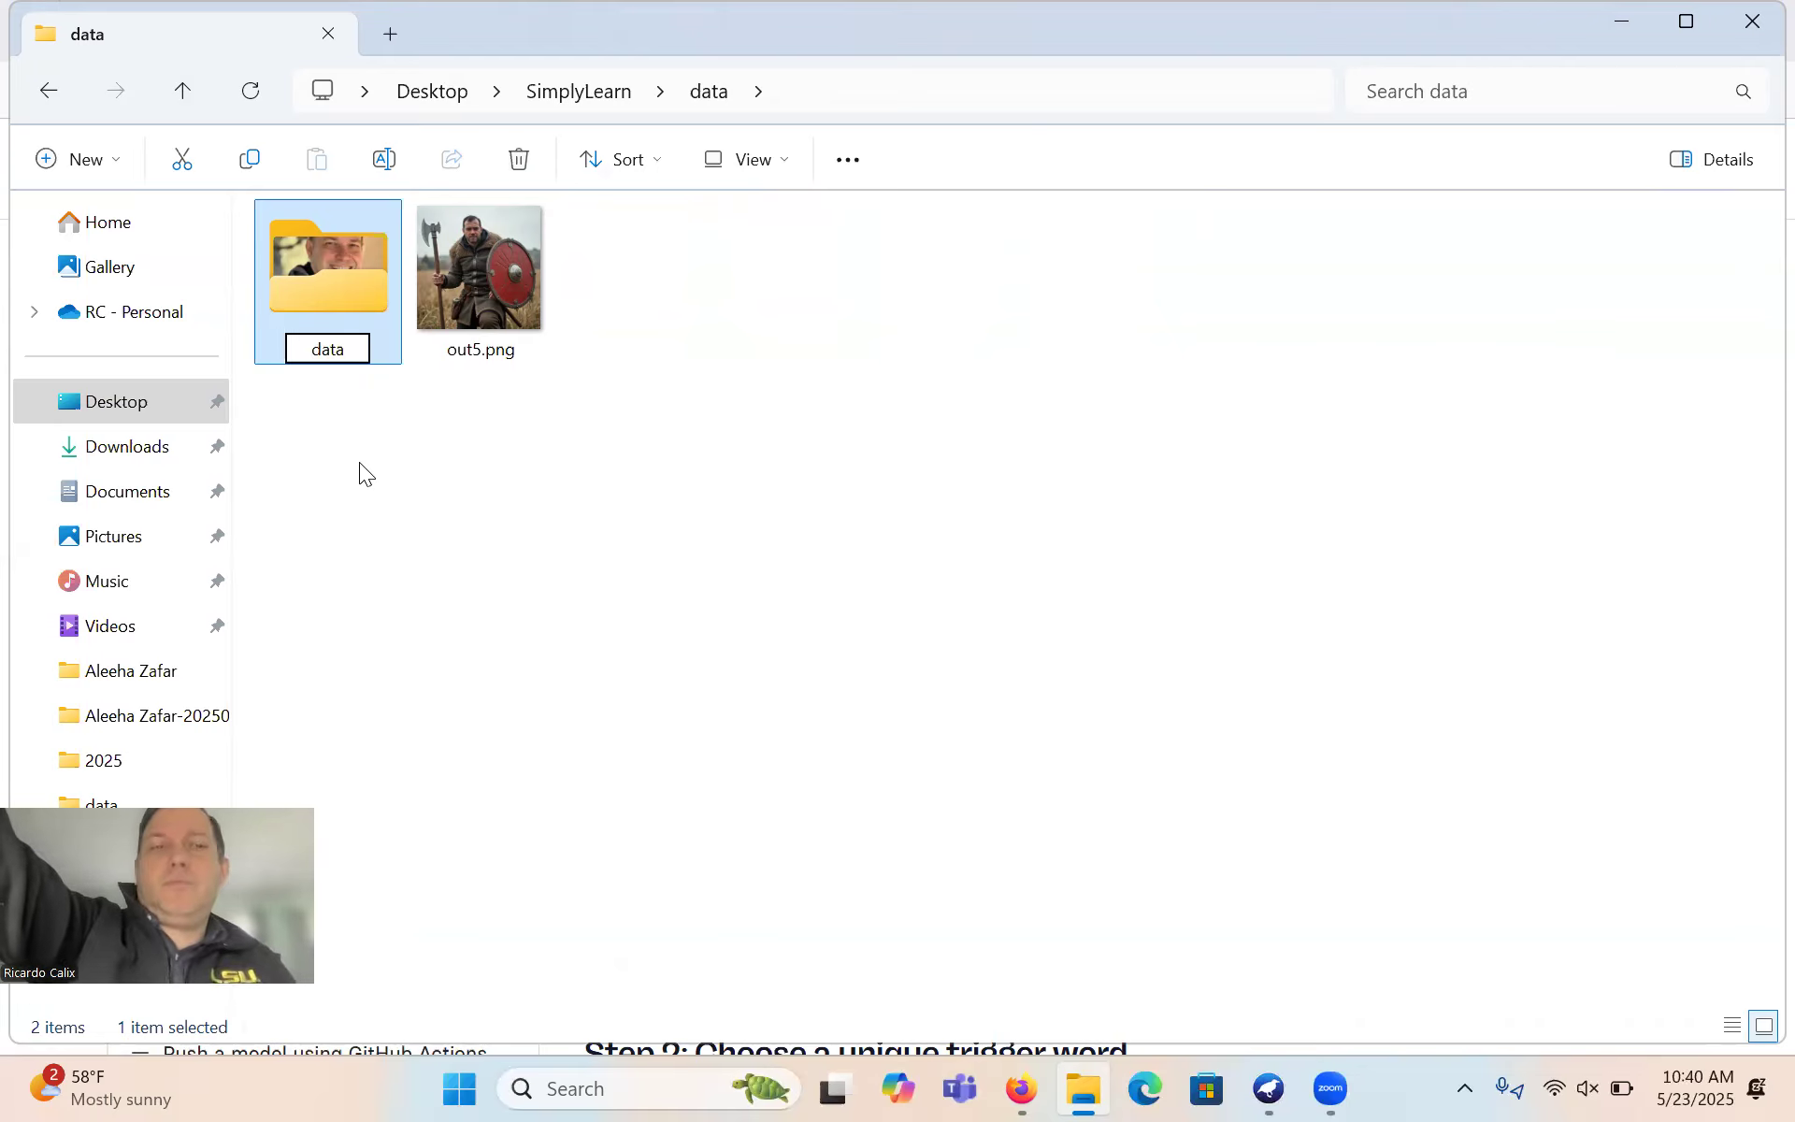
pyautogui.press('Return')
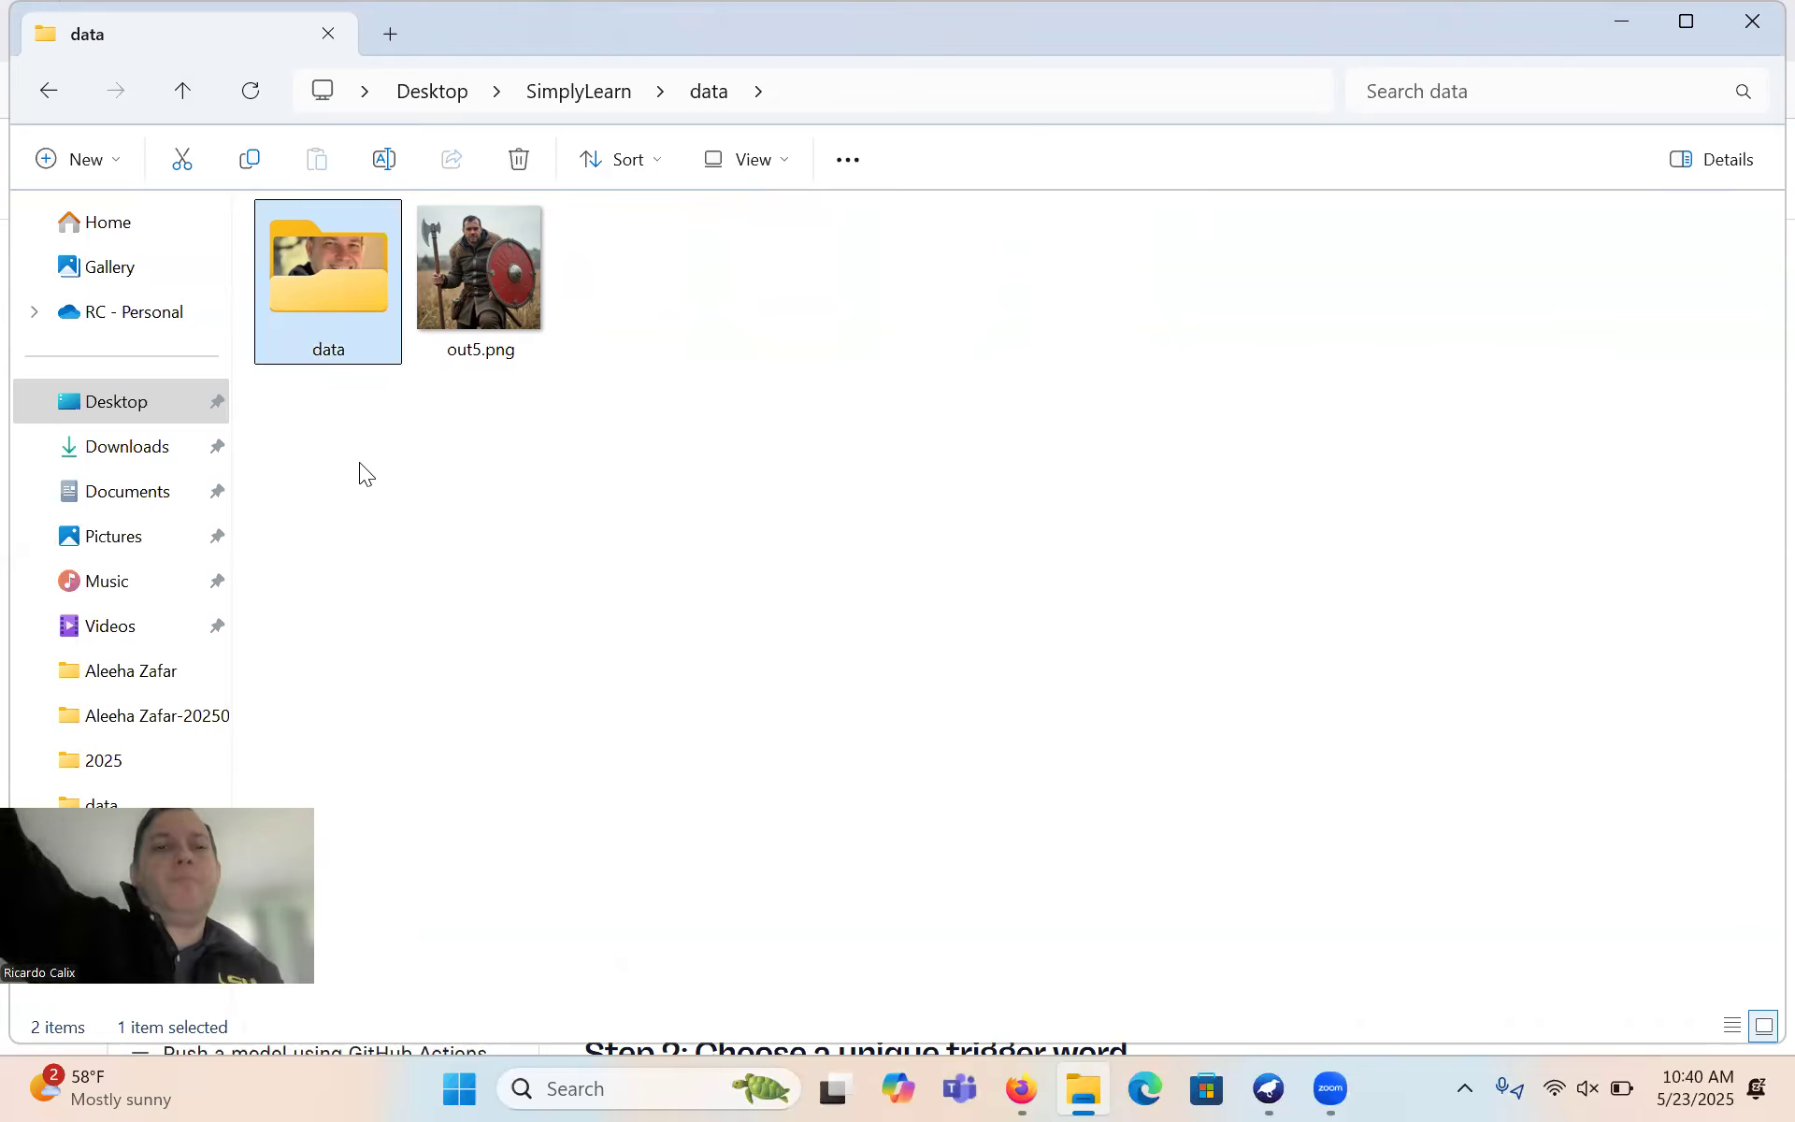
# - Compress the data folder into a data.zip archive
pyautogui.rightClick(335, 309)
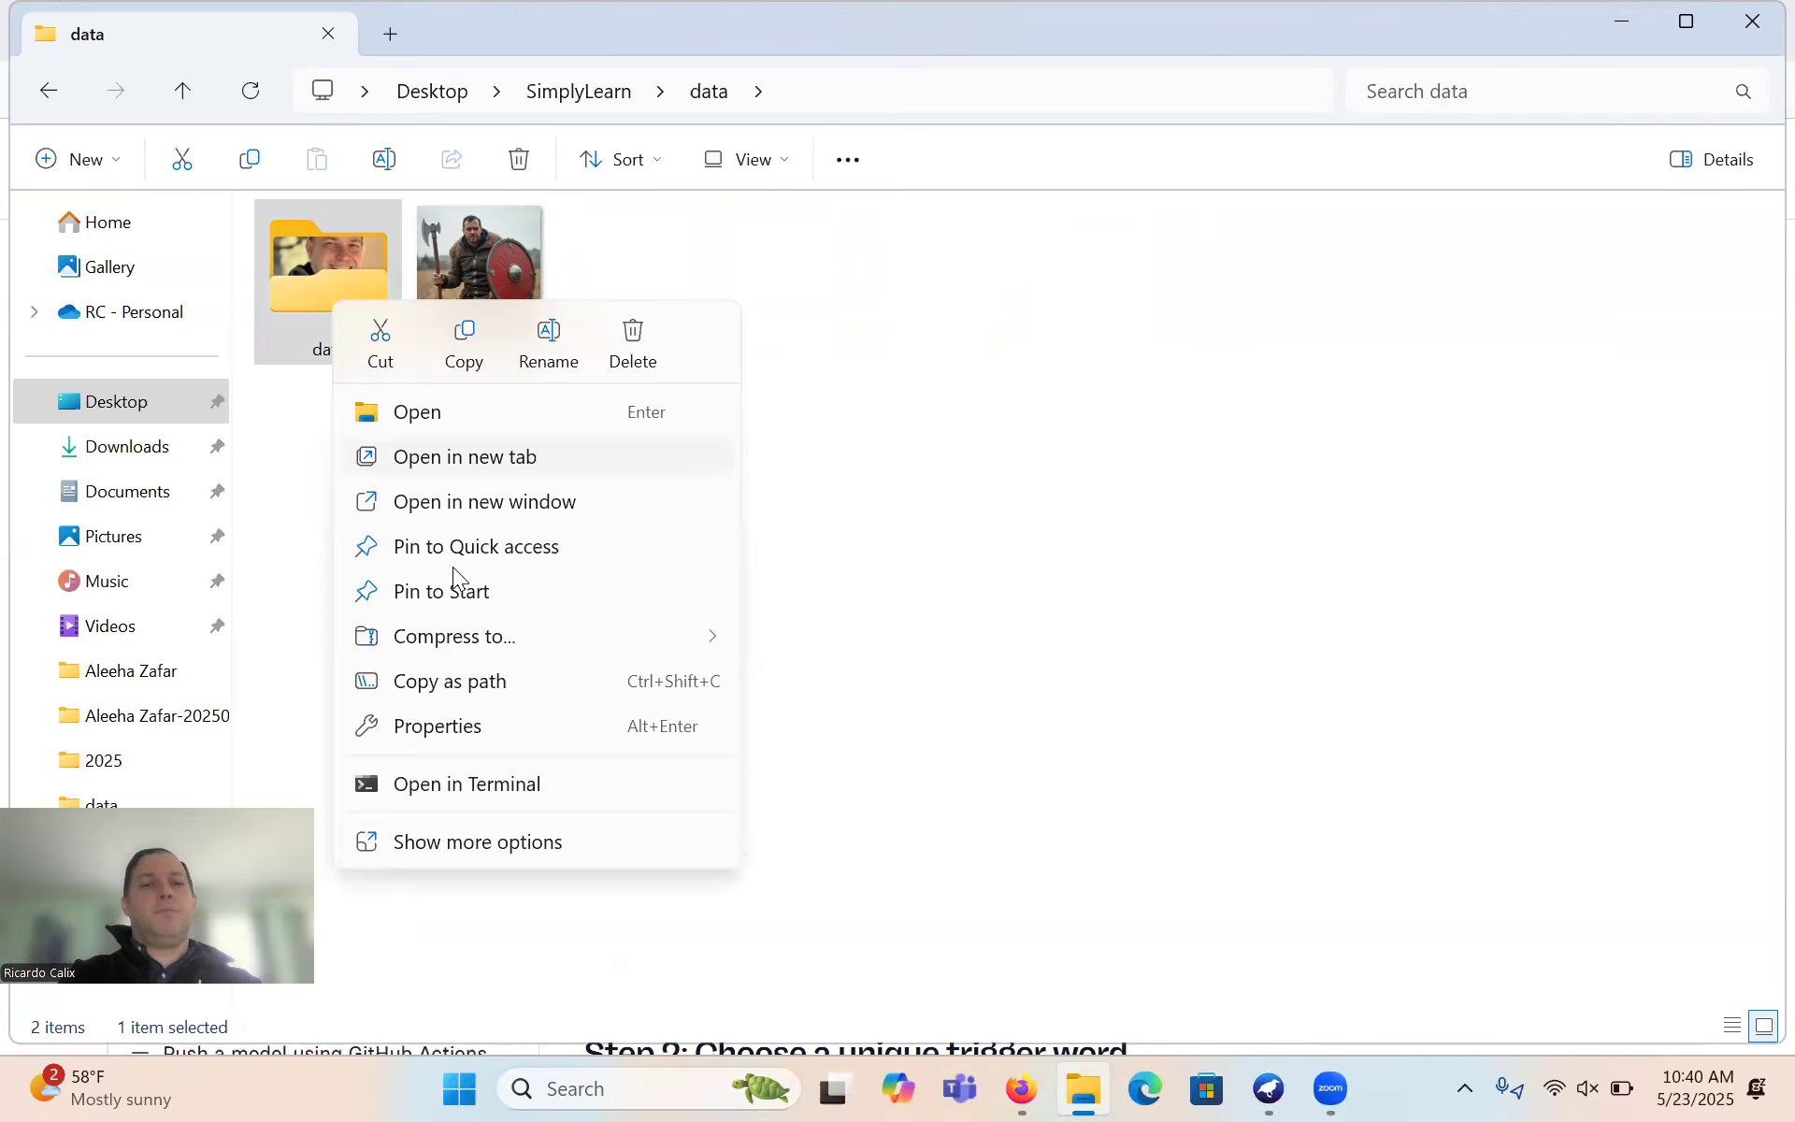
pyautogui.moveTo(477, 660)
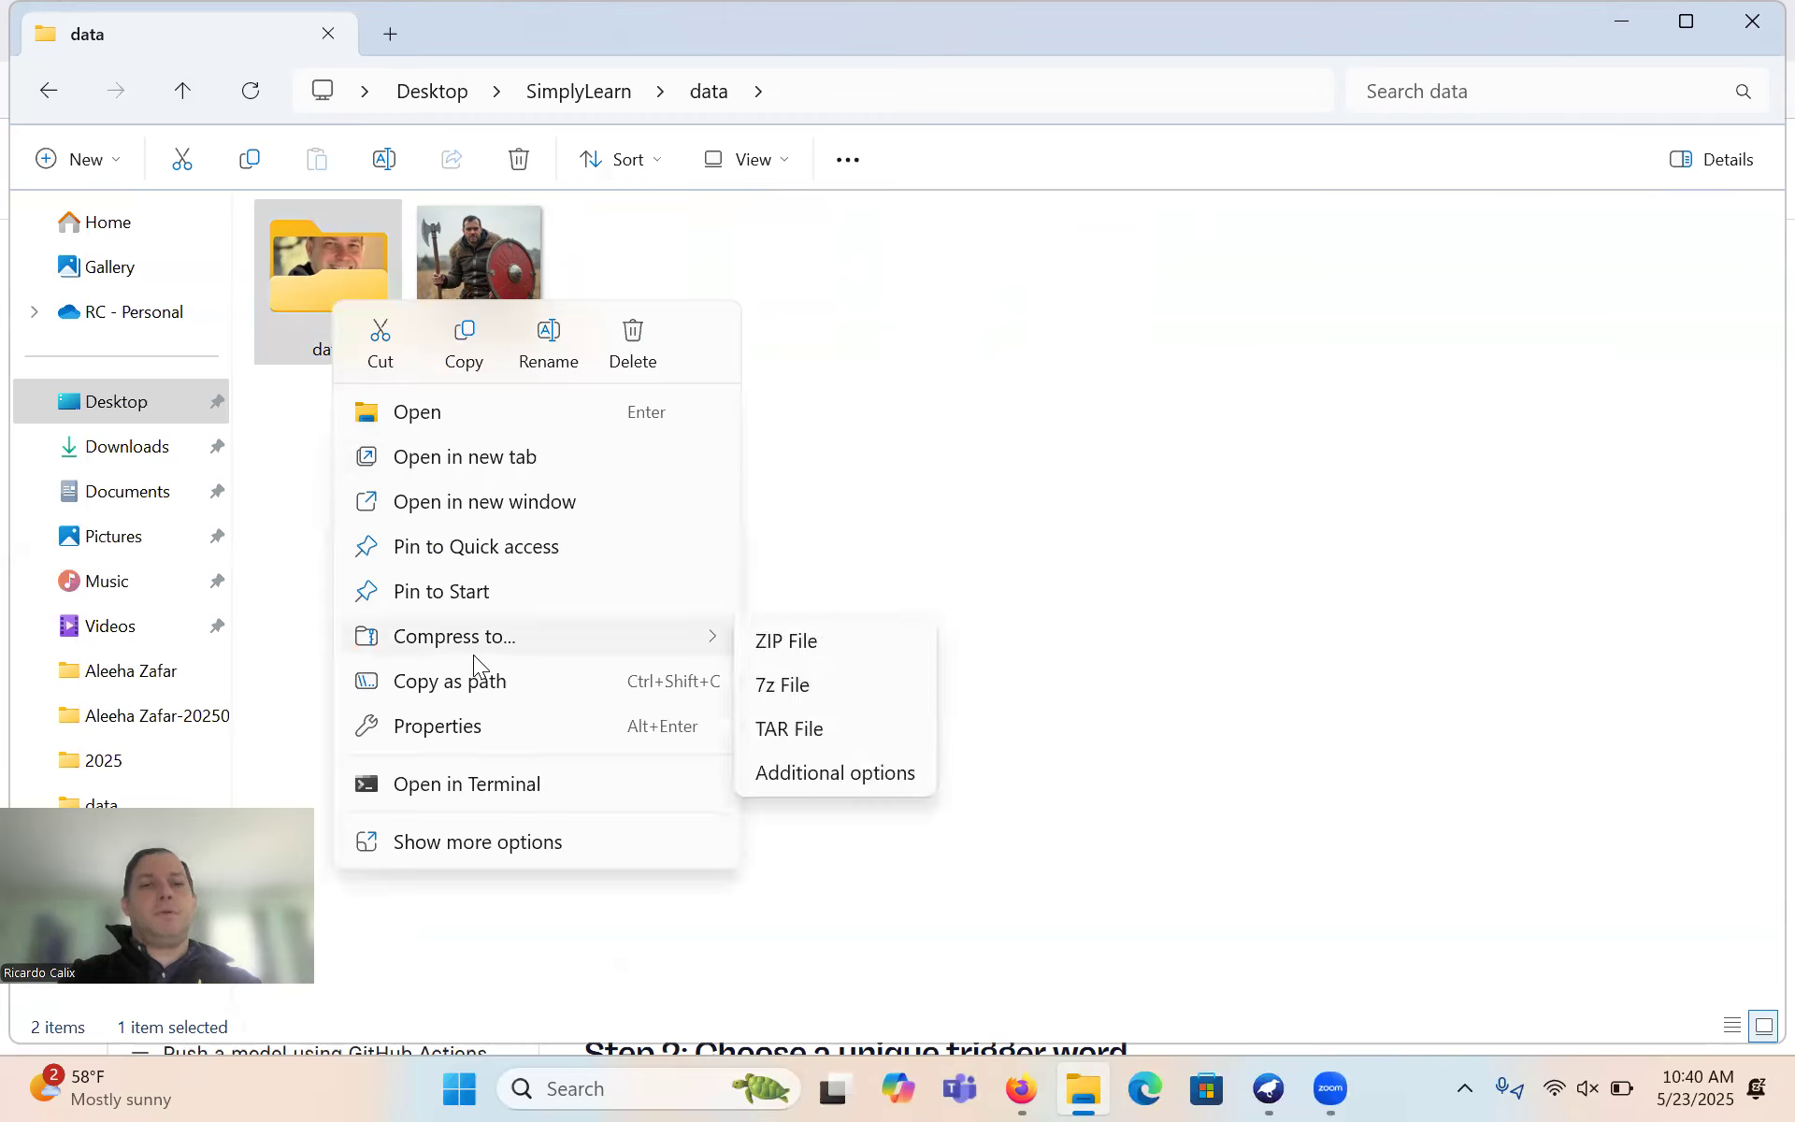
pyautogui.click(772, 644)
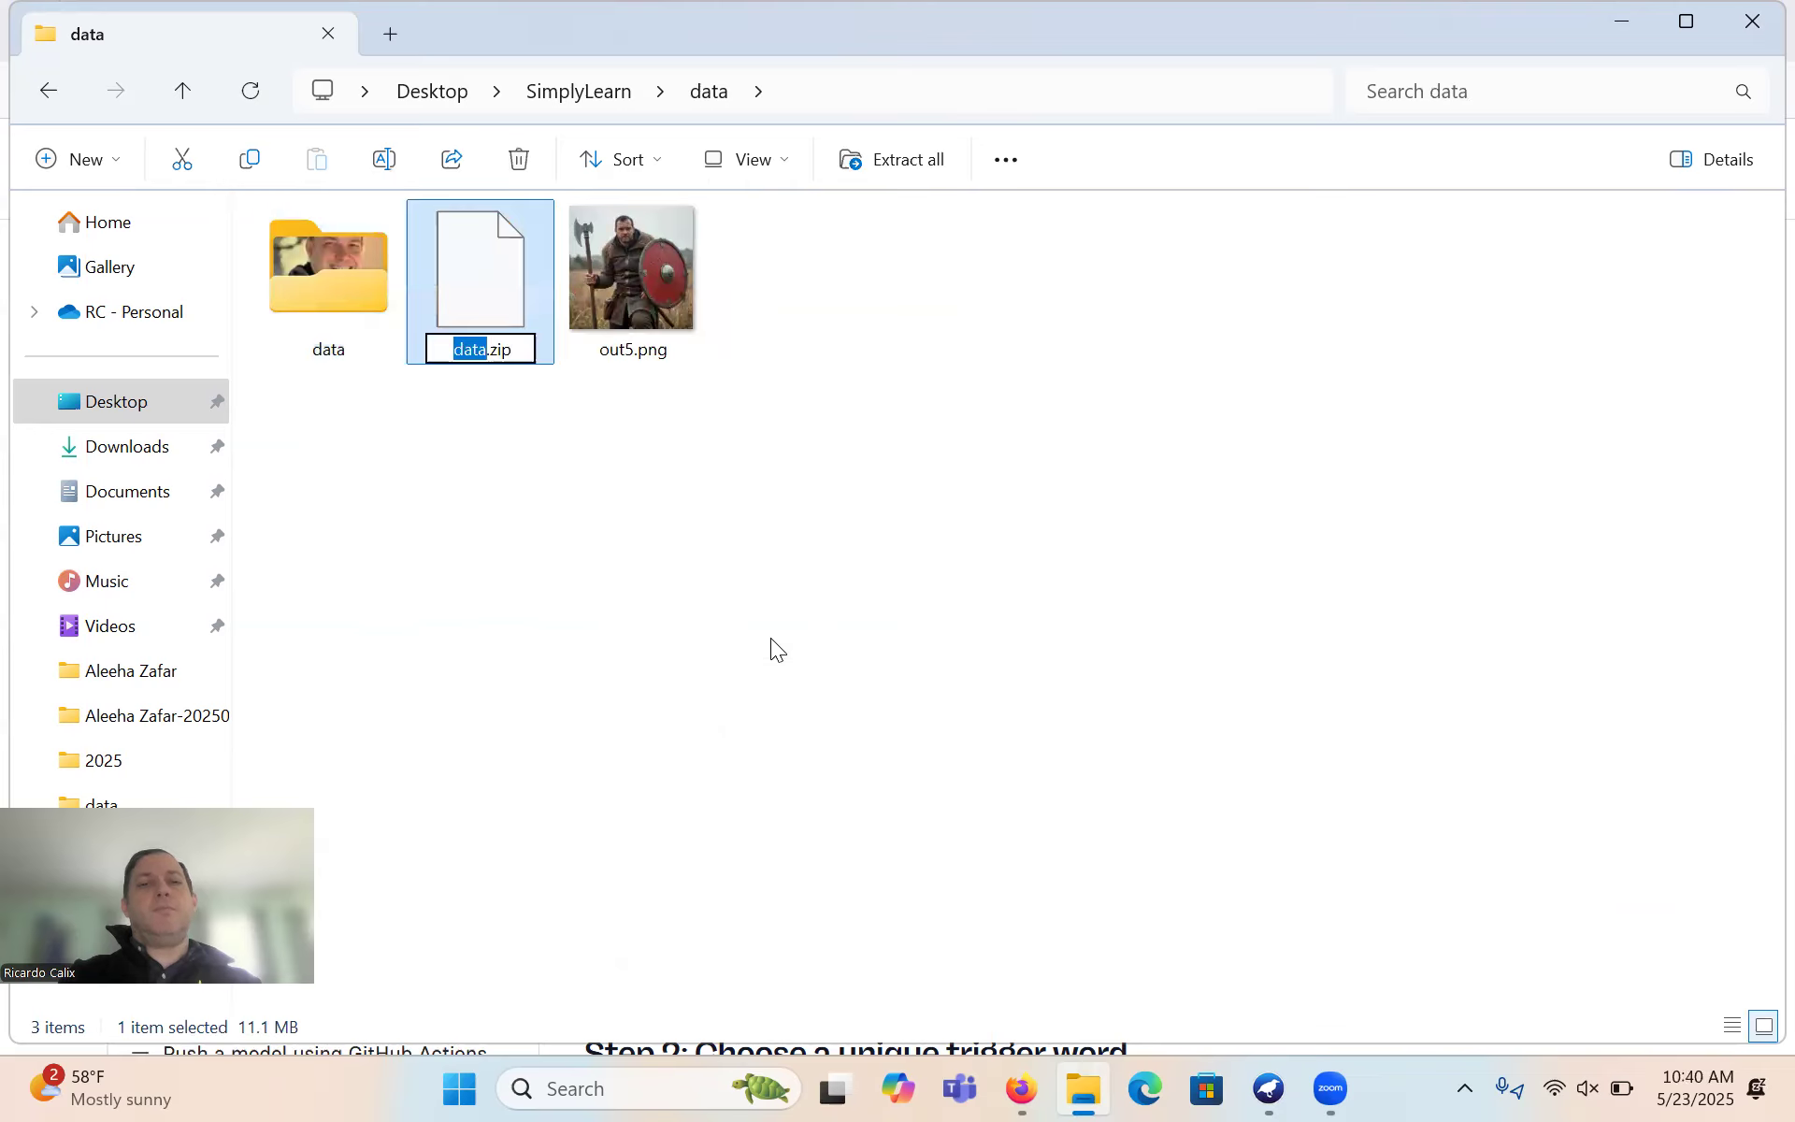
pyautogui.click(773, 647)
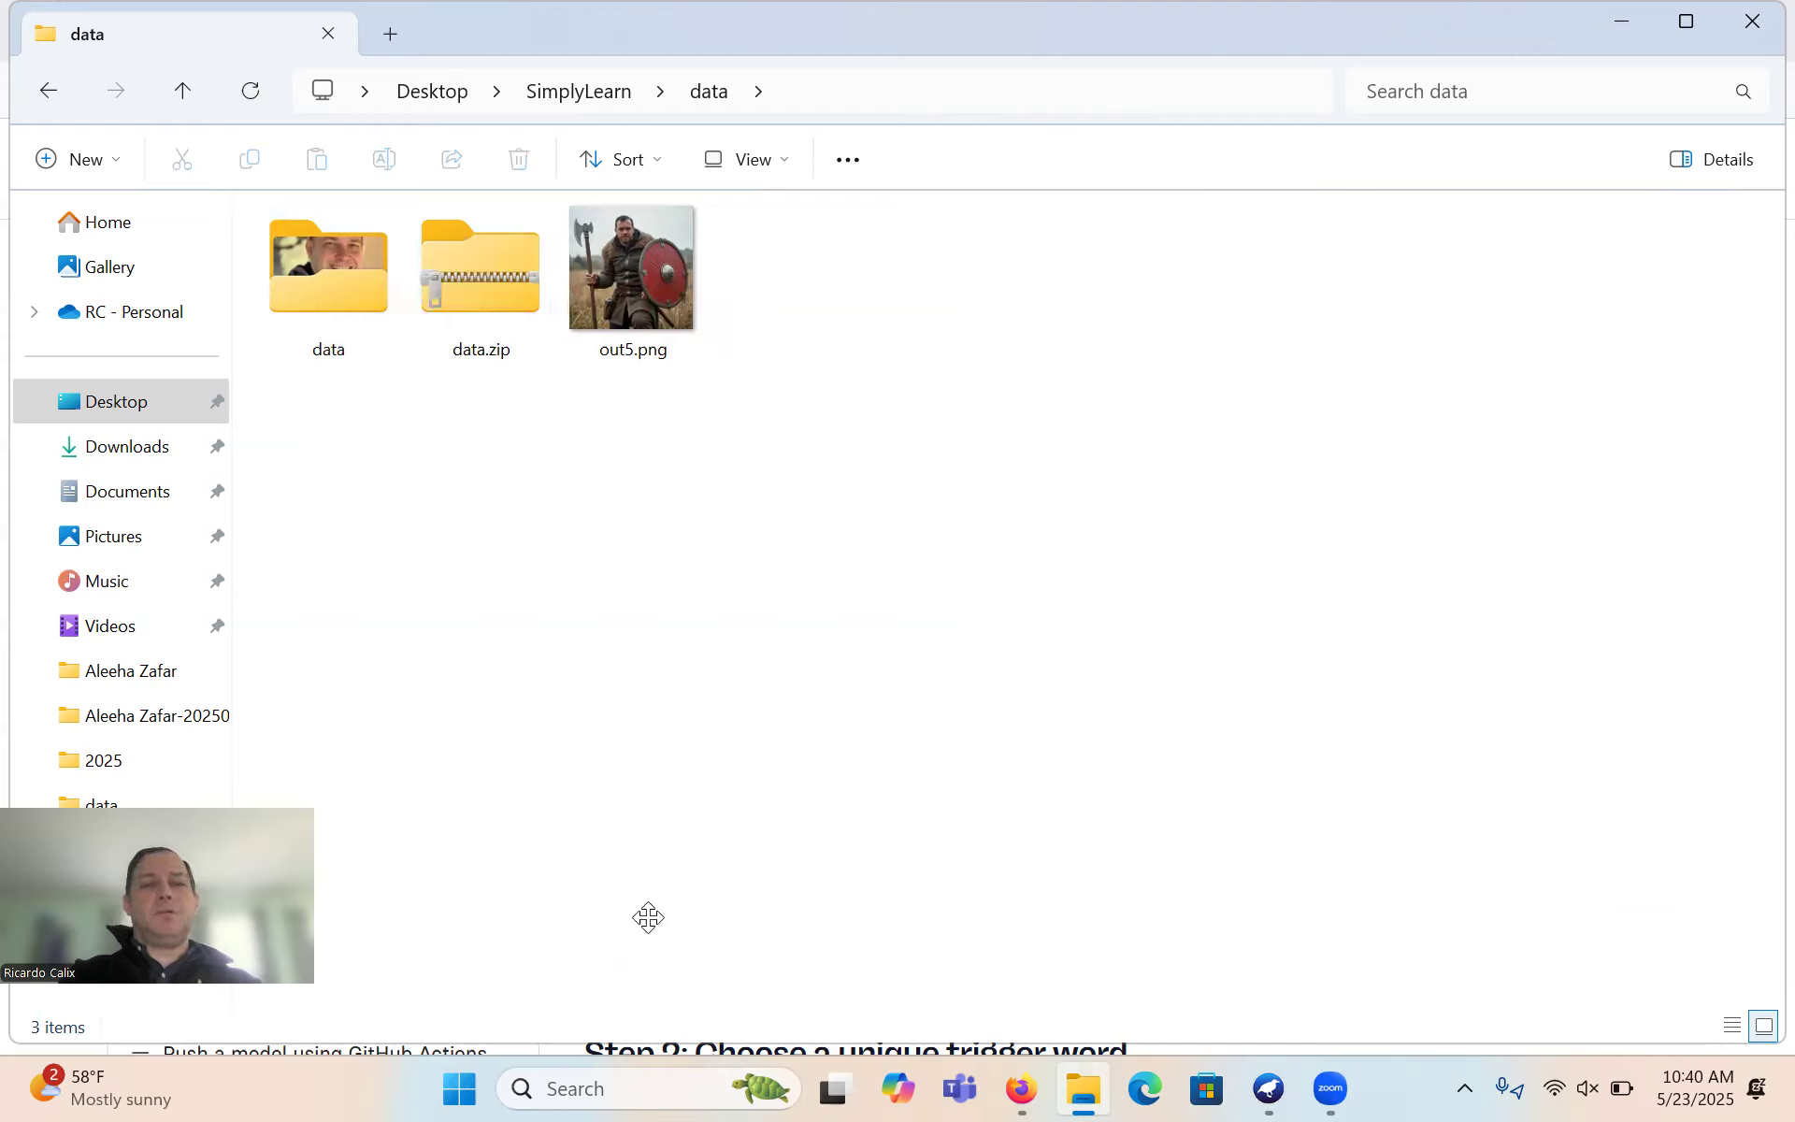
# - Return to the fine-tune guide and review the image-preparation step
pyautogui.click(1036, 1088)
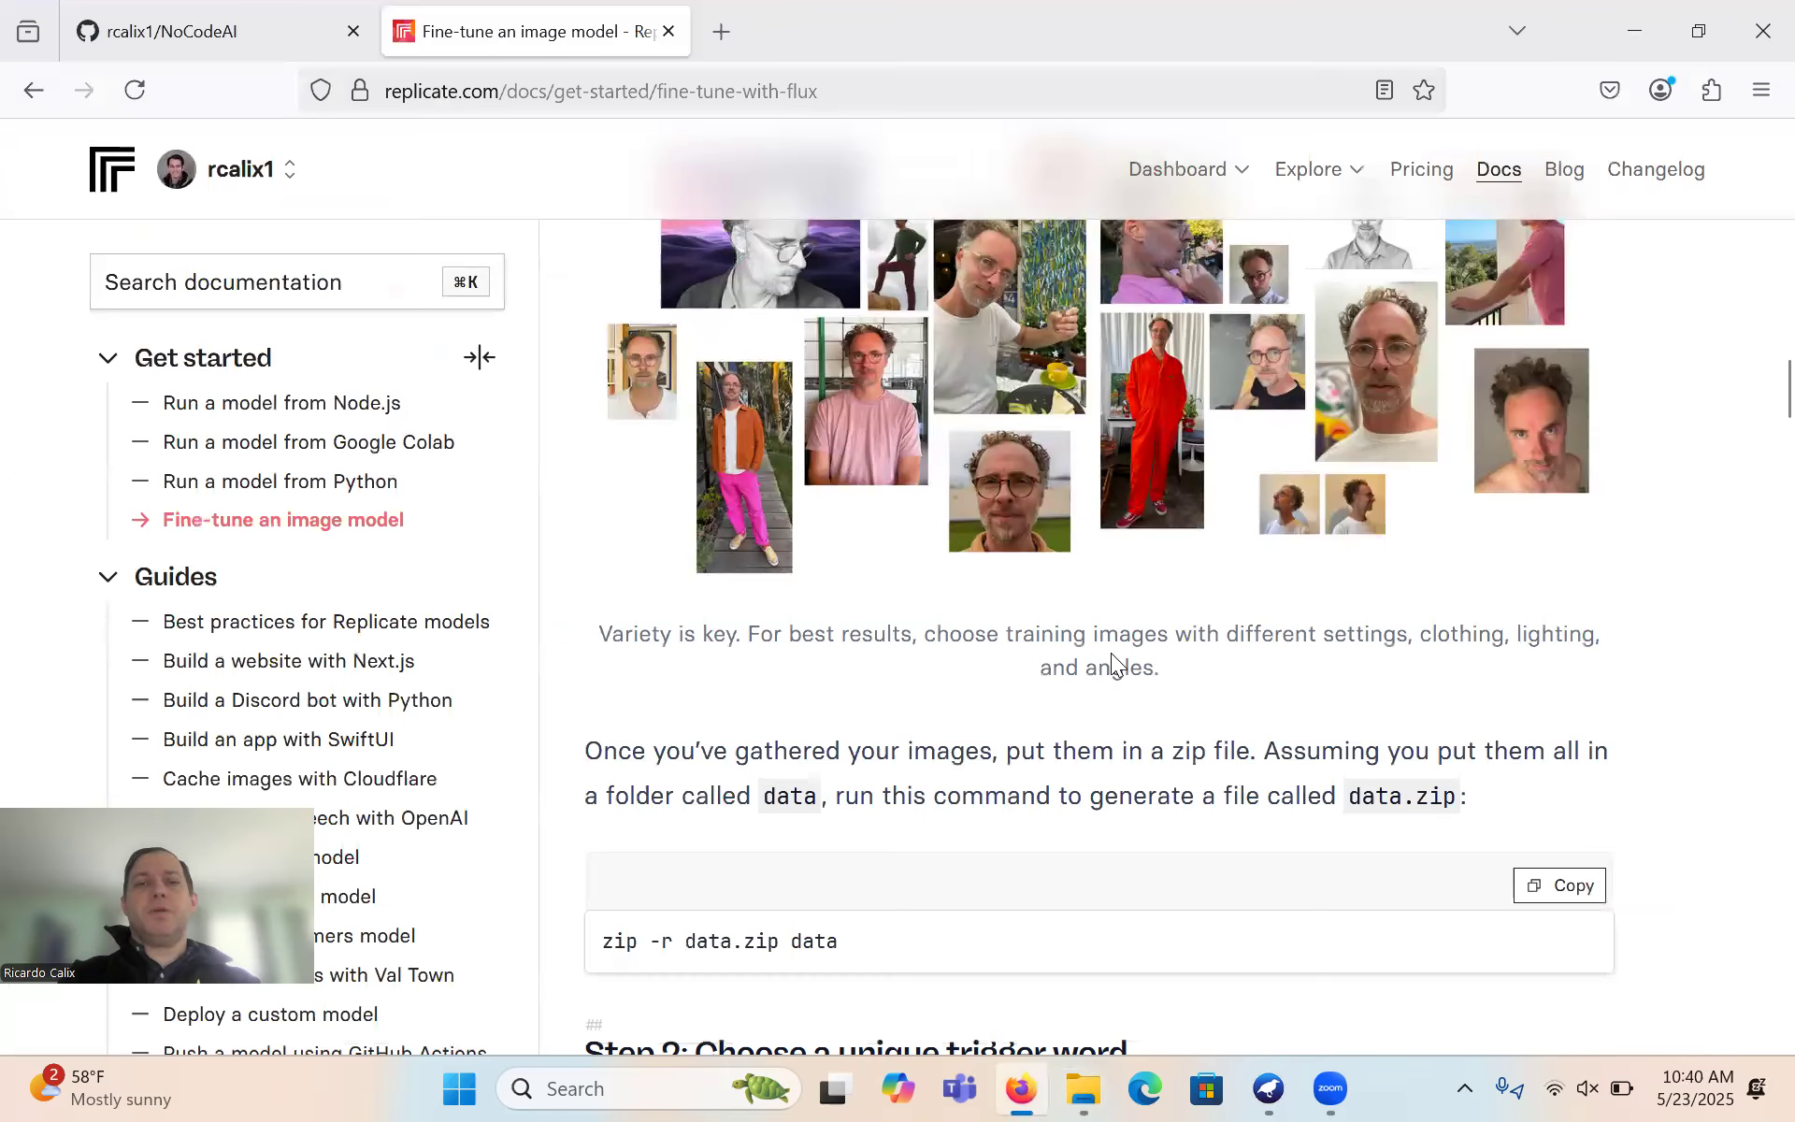
pyautogui.scroll(3, 1111, 653)
pyautogui.scroll(5, 1111, 652)
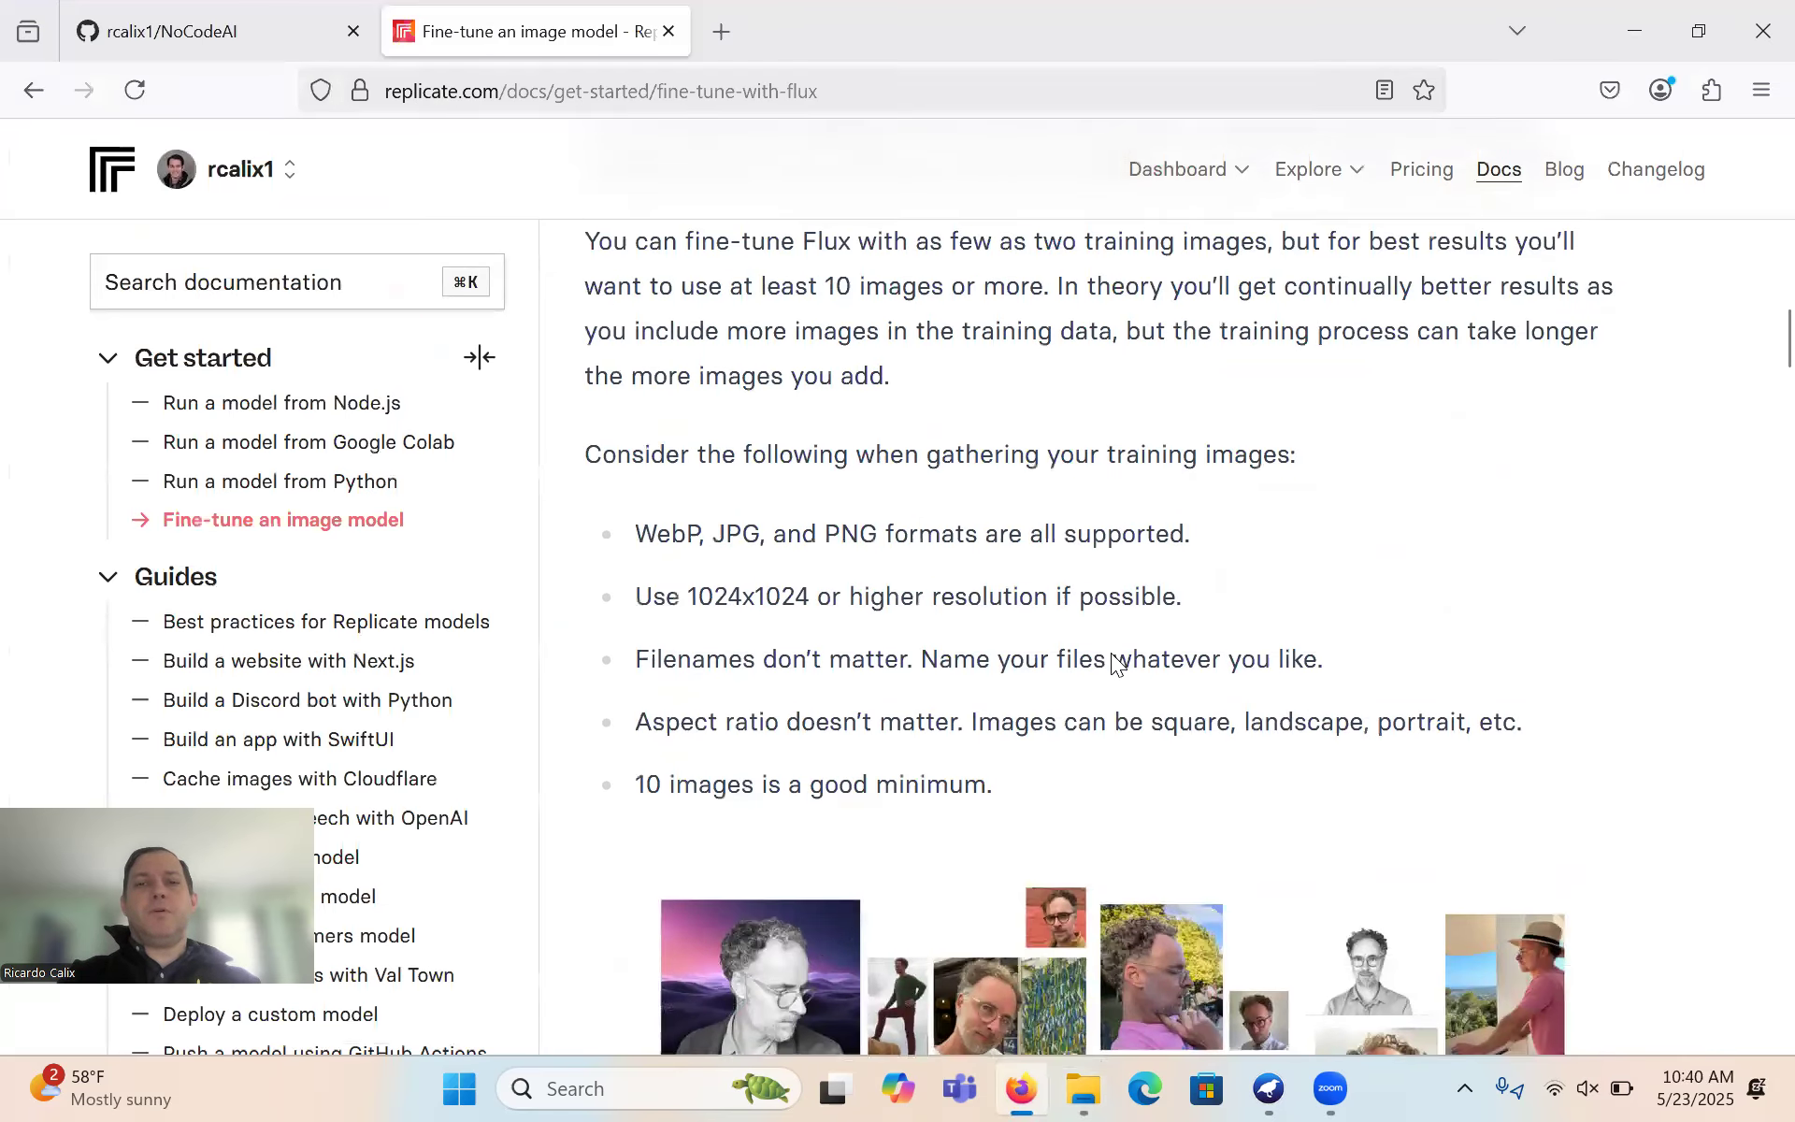
pyautogui.scroll(10, 1113, 662)
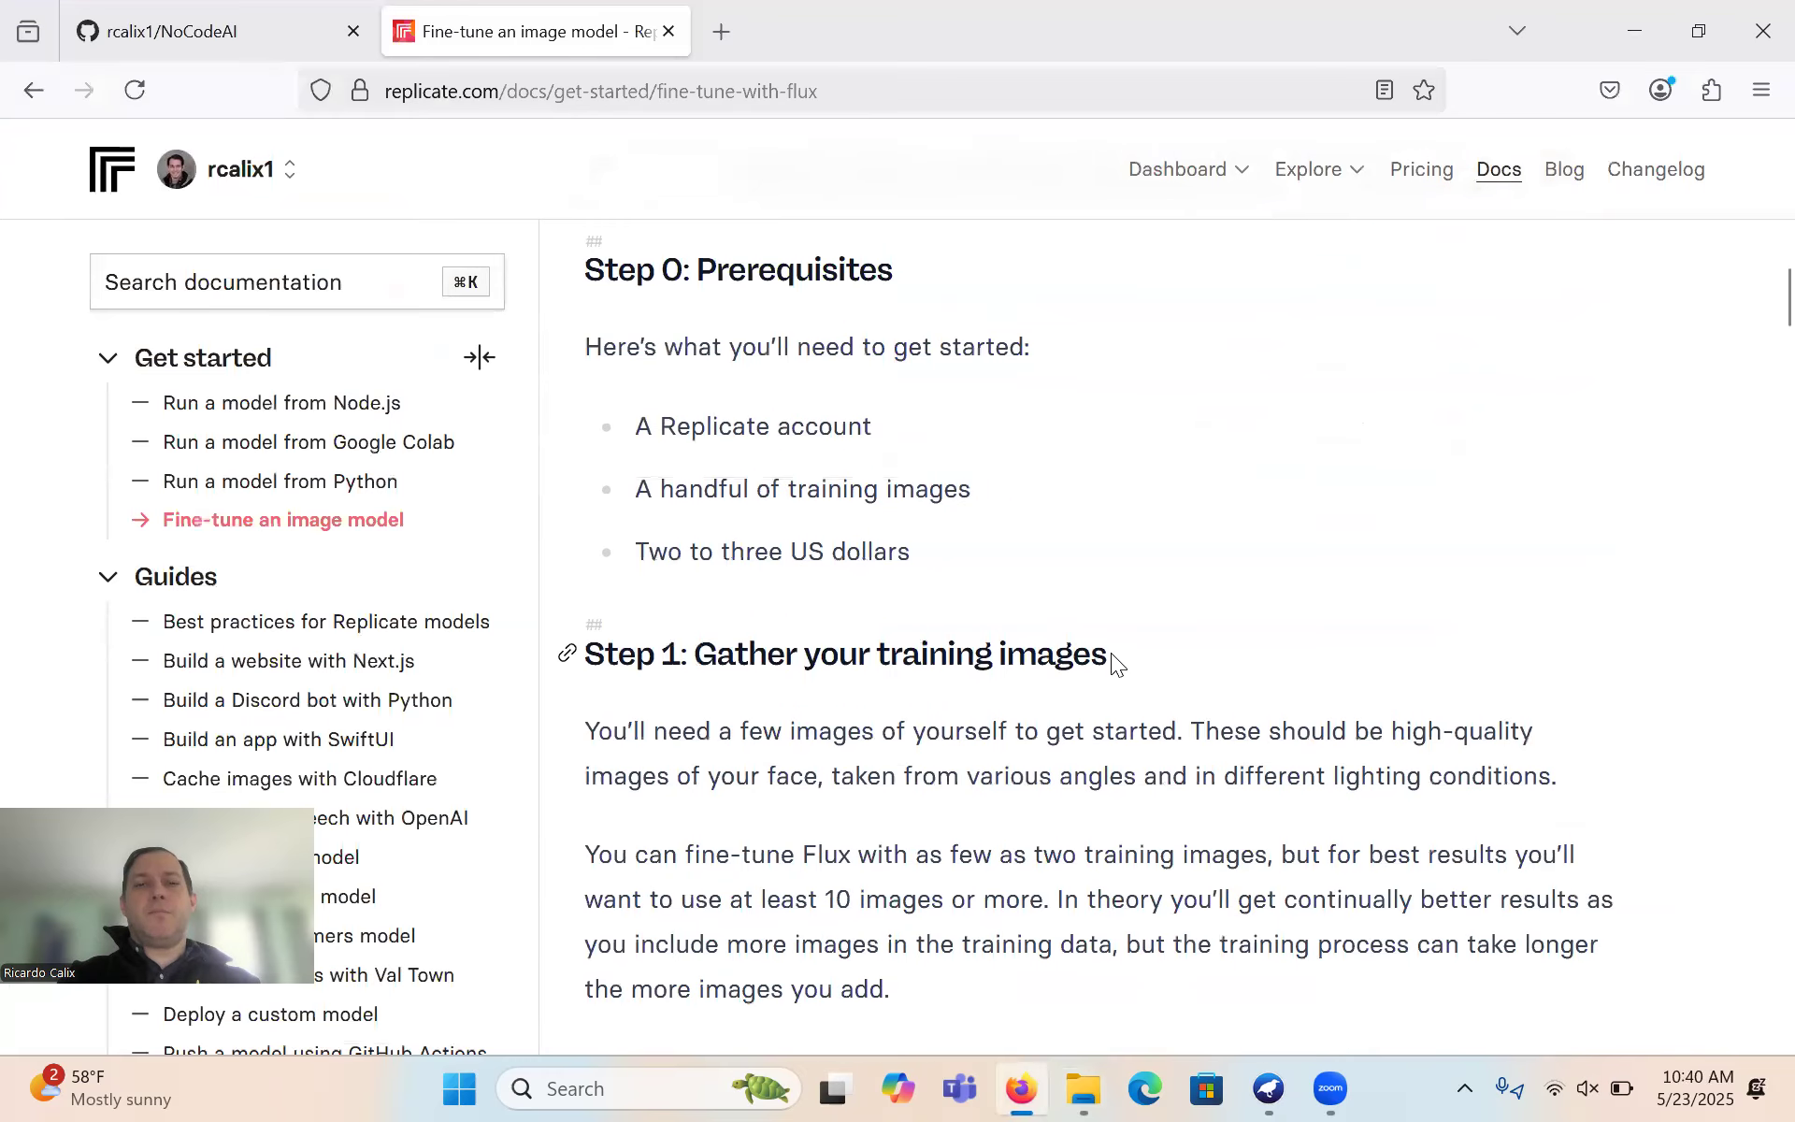
pyautogui.scroll(2, 1111, 653)
pyautogui.scroll(-9, 1113, 652)
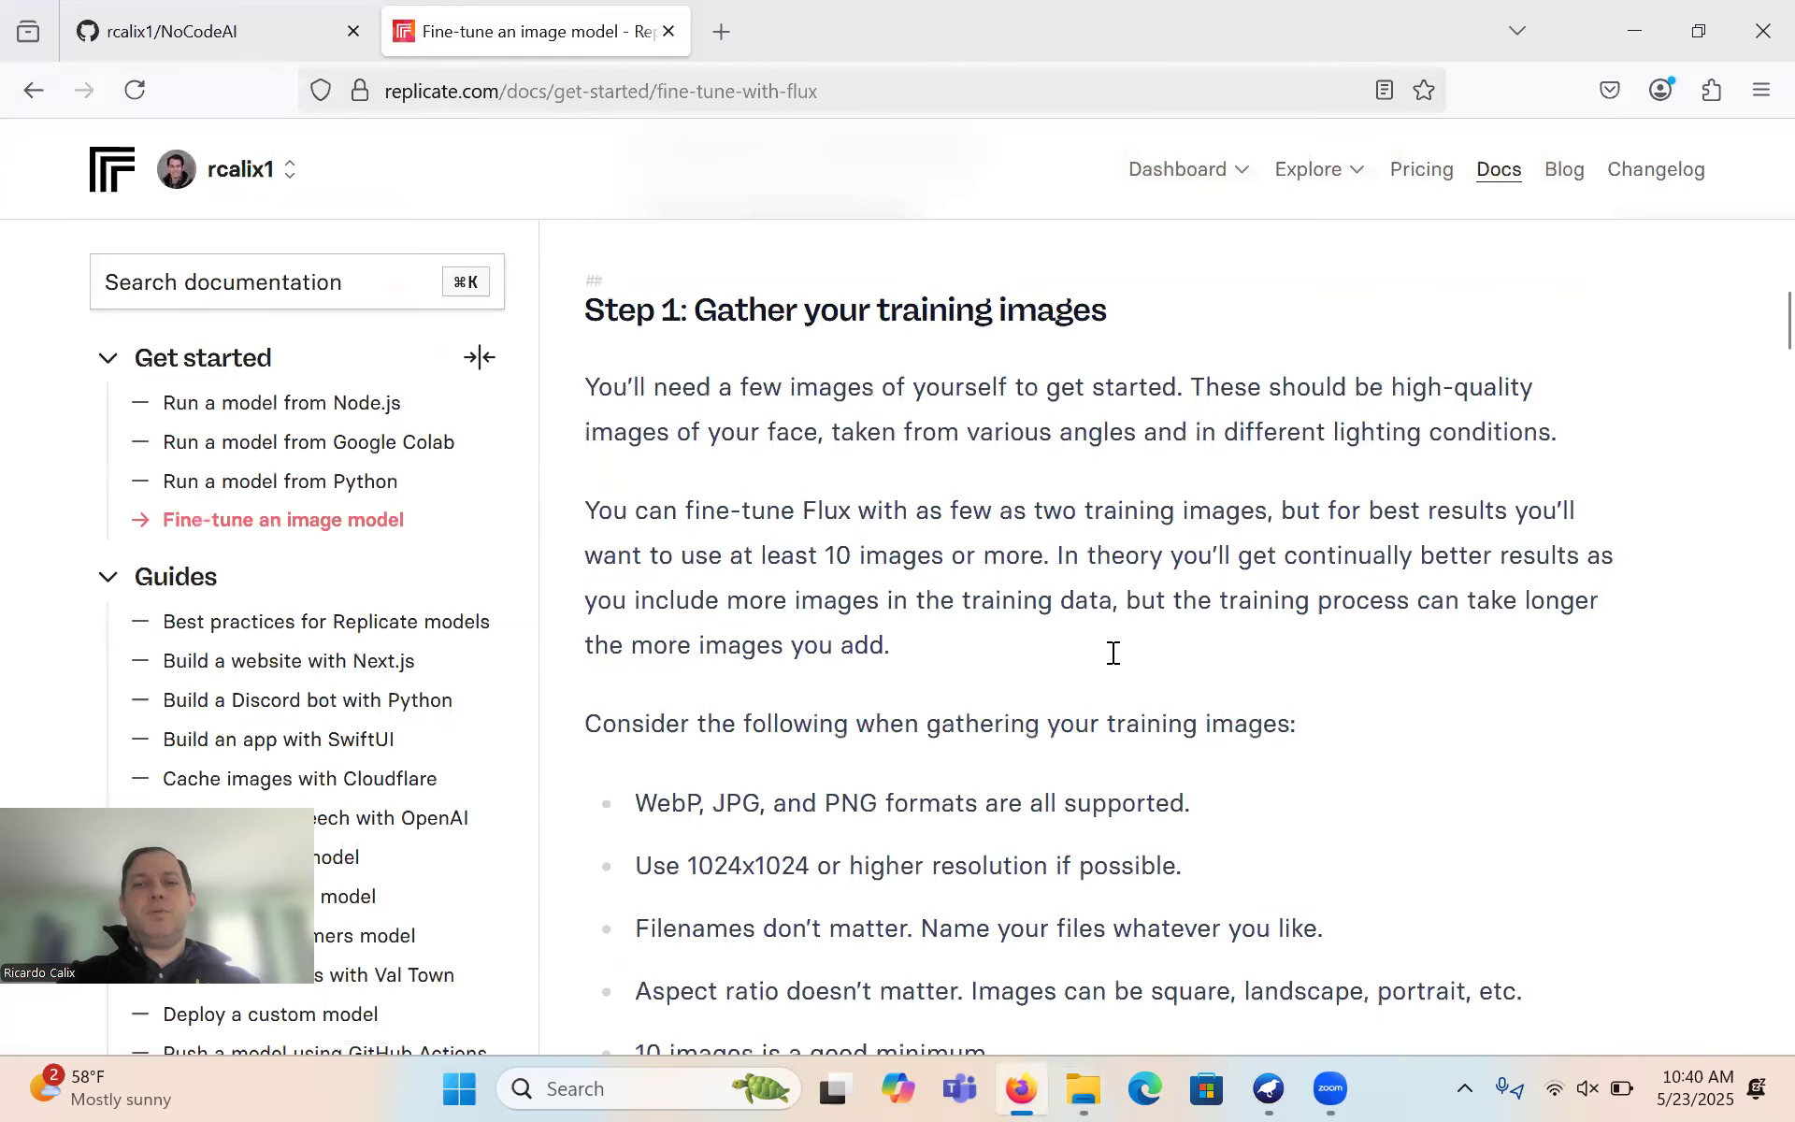
pyautogui.scroll(-2, 1111, 653)
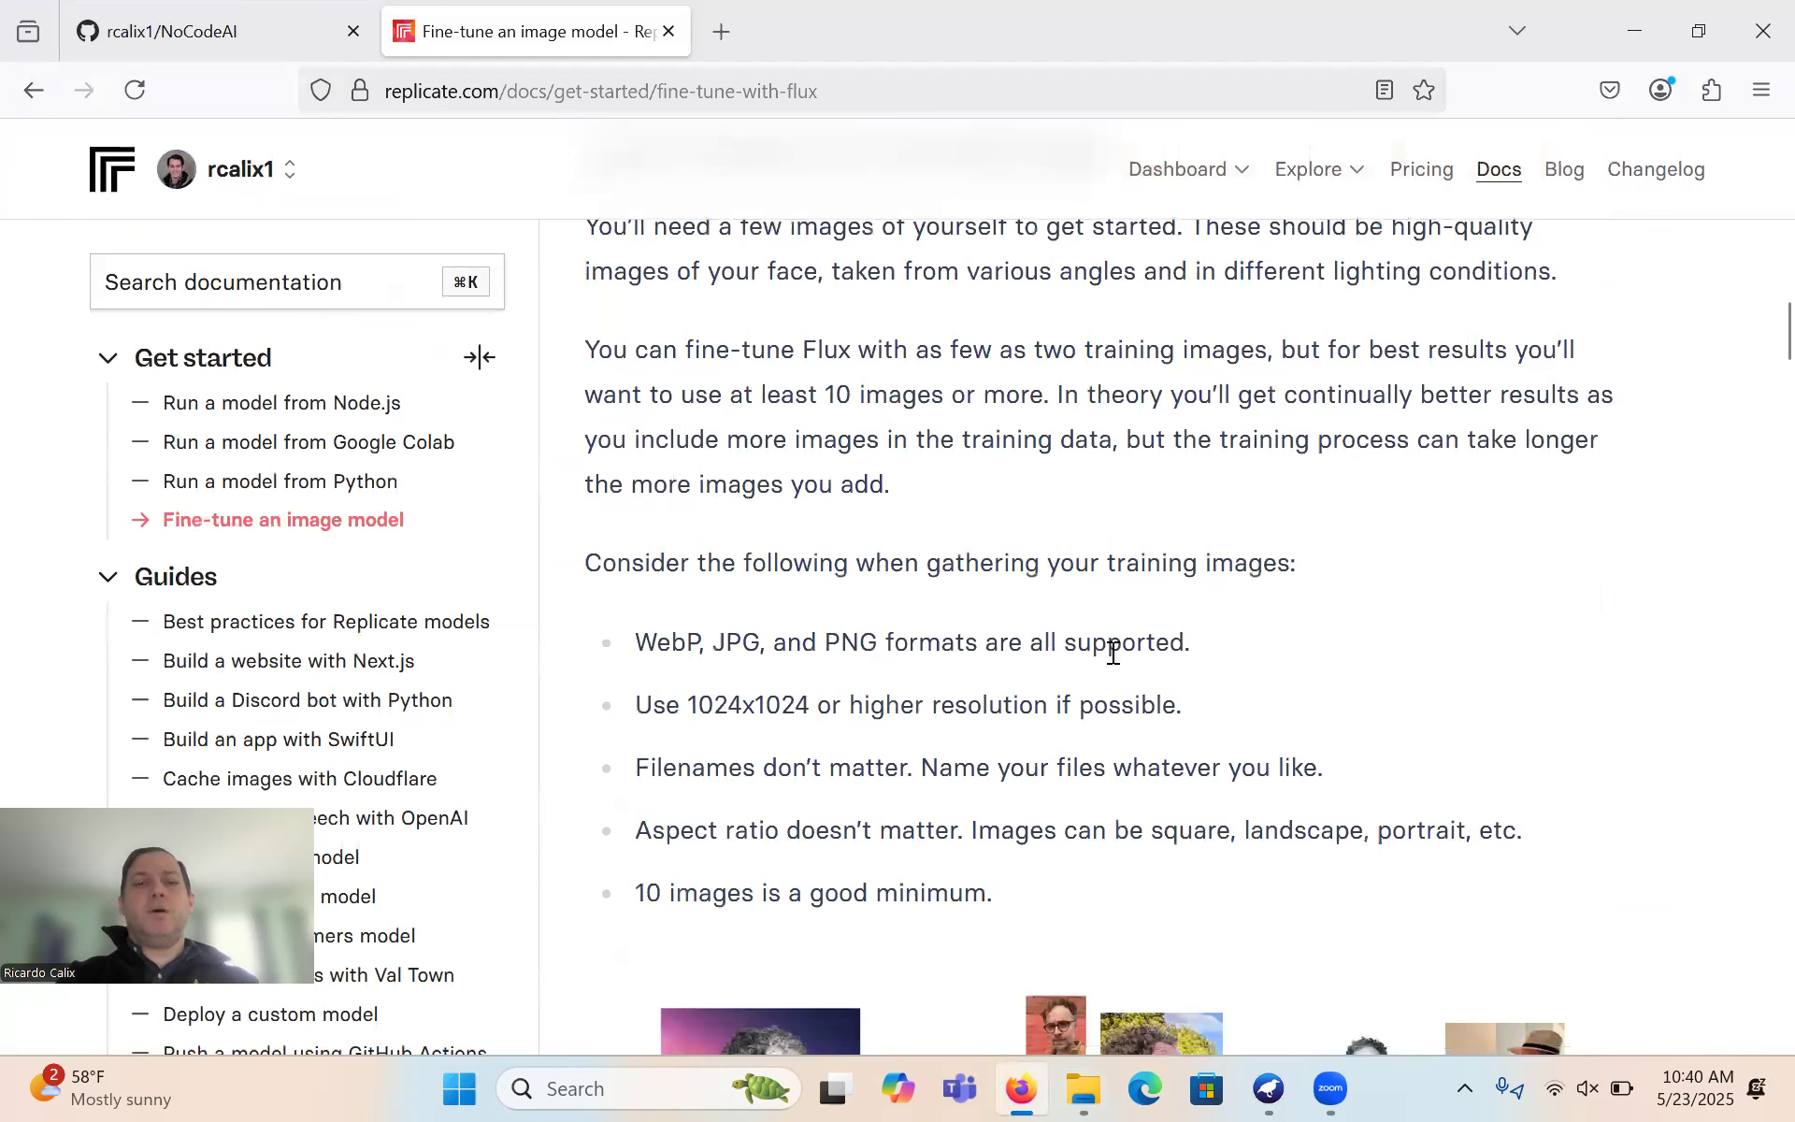
pyautogui.scroll(-5, 1113, 653)
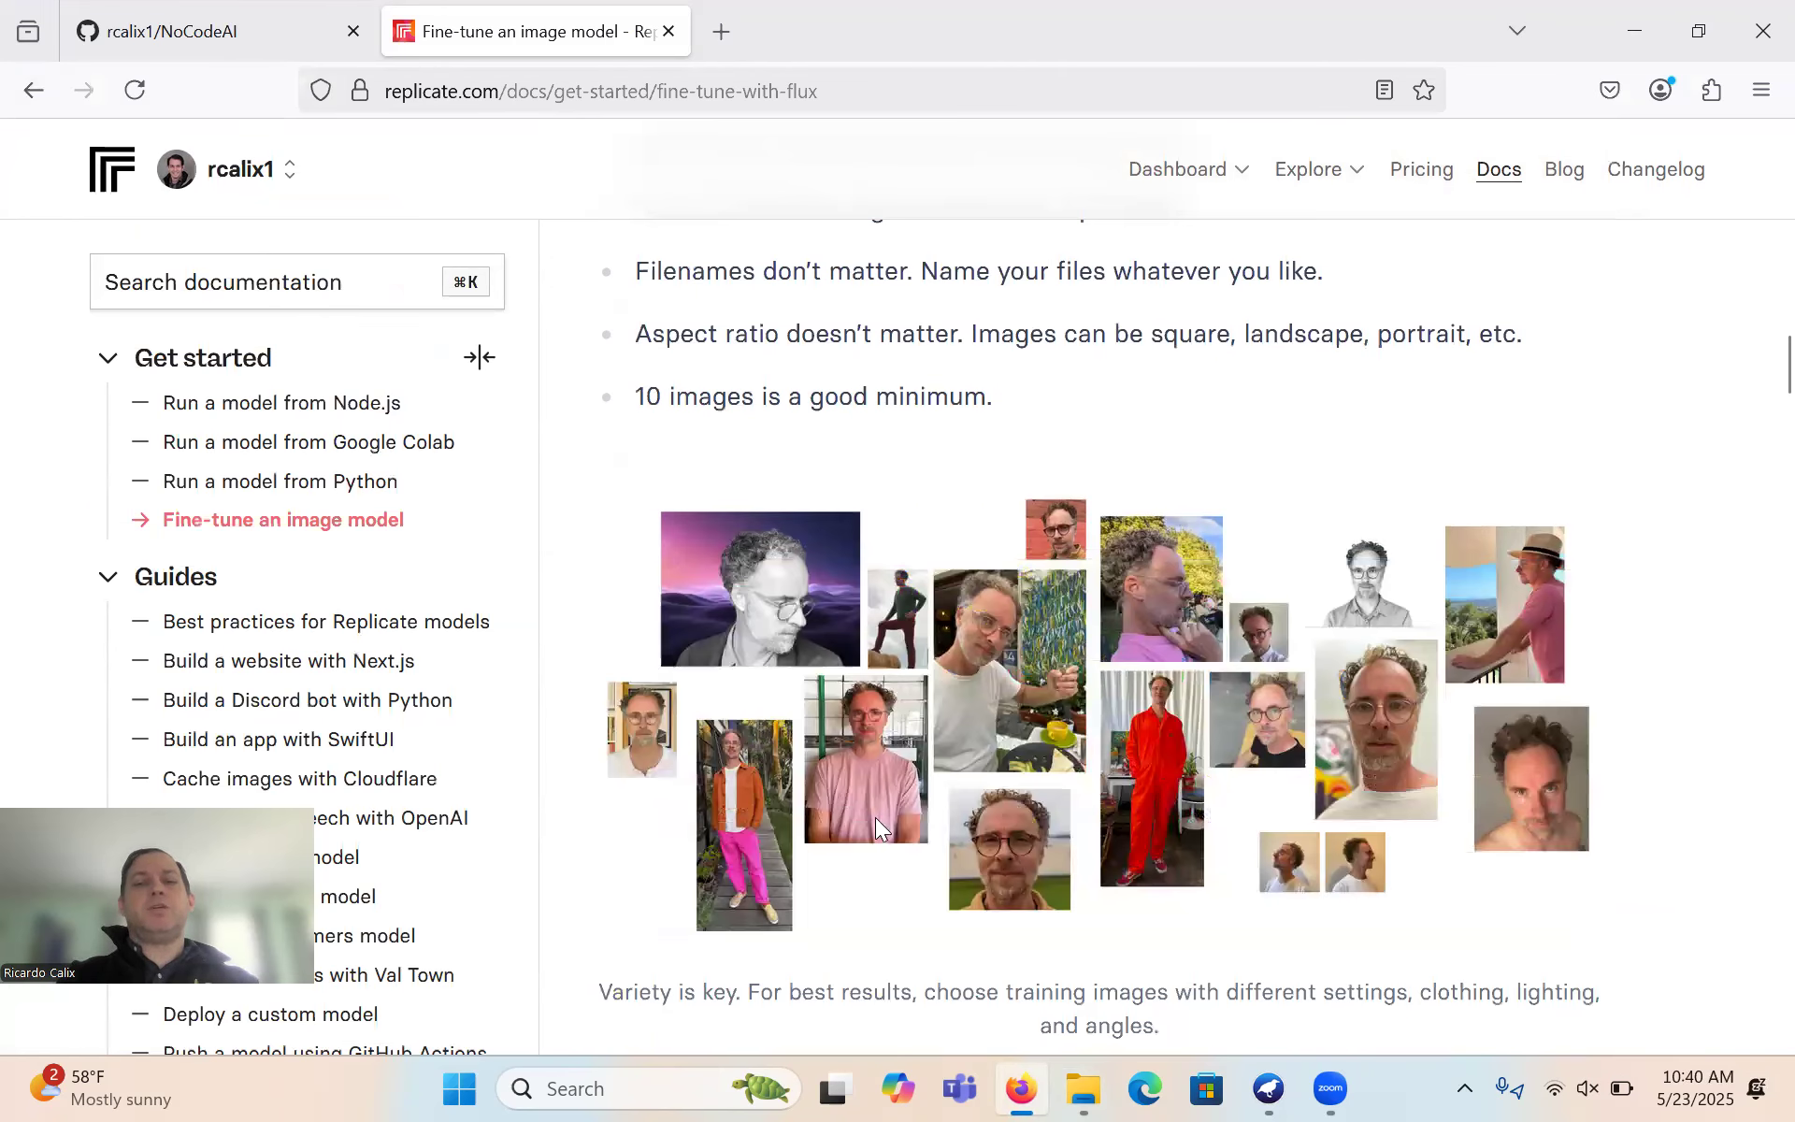
pyautogui.scroll(-1, 973, 771)
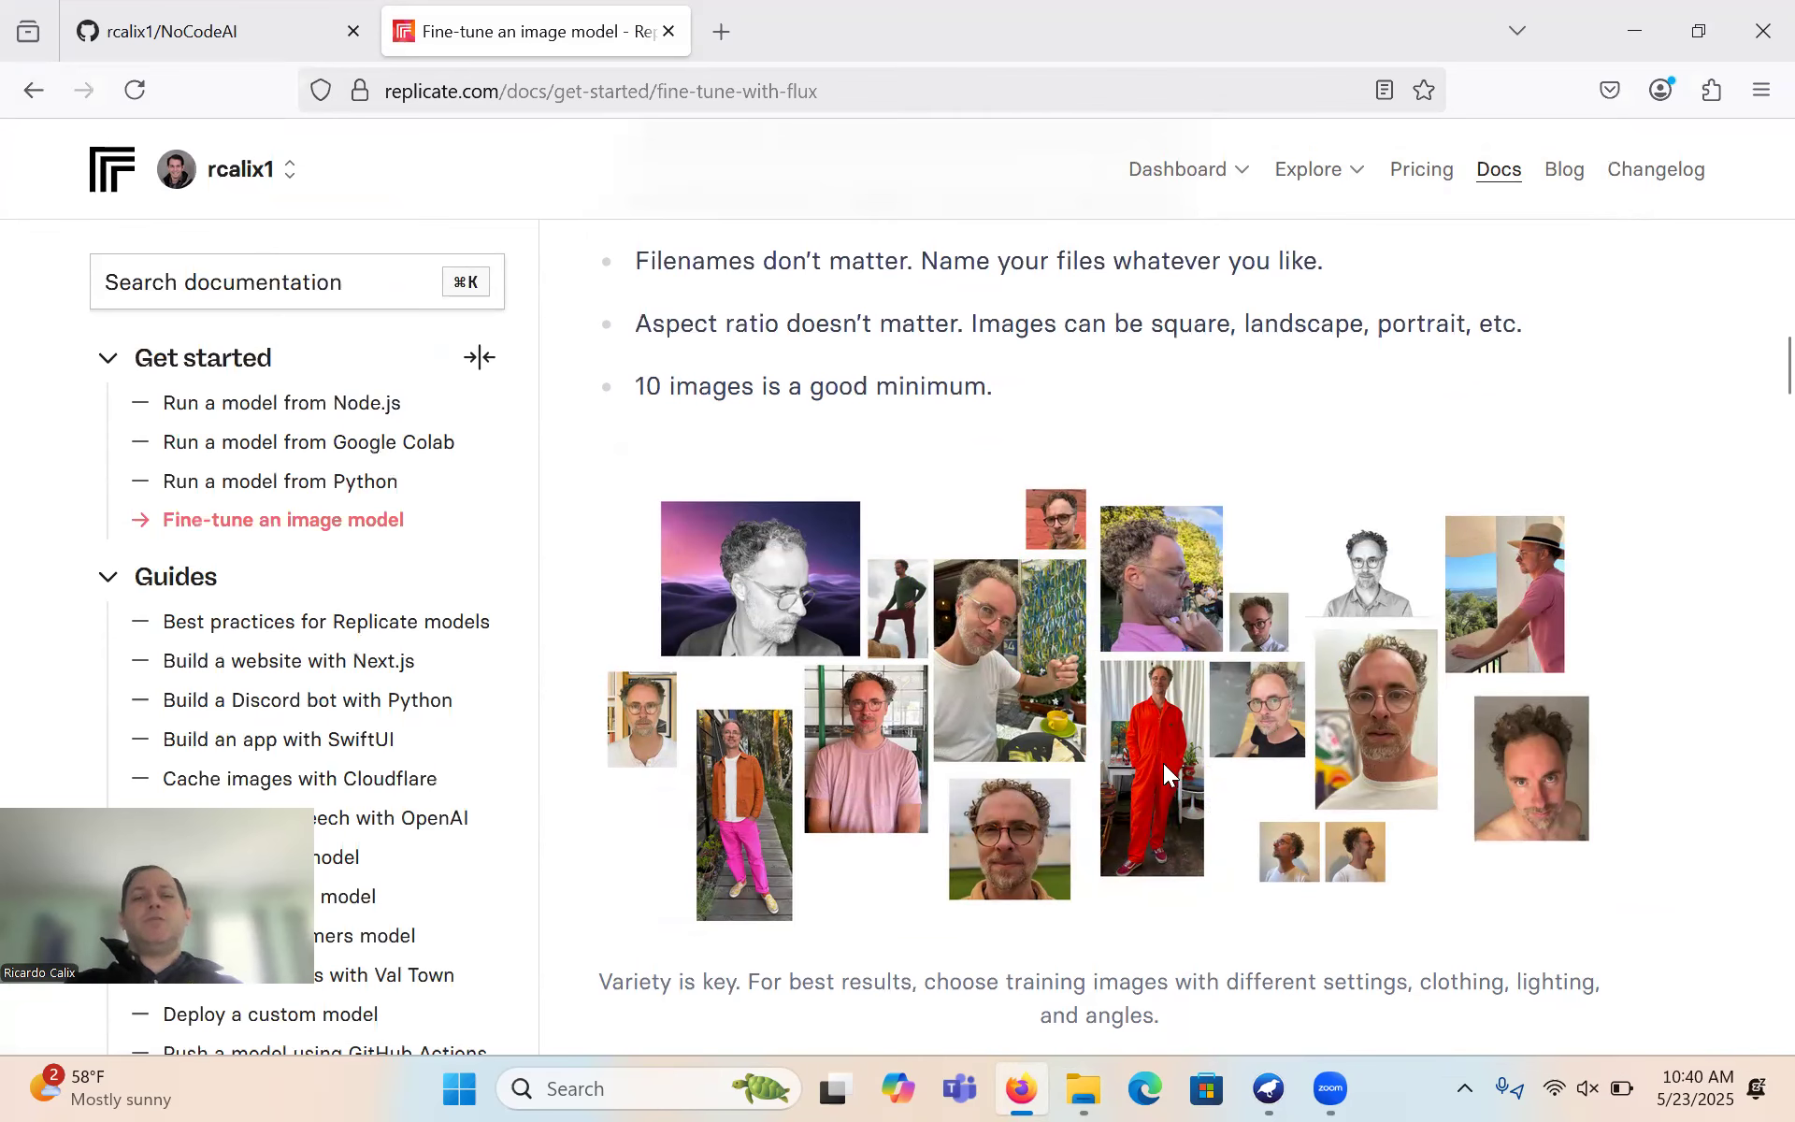
# - Read through the trigger-word step and follow Step 3's 'web-based training form' link
pyautogui.scroll(-4, 1288, 767)
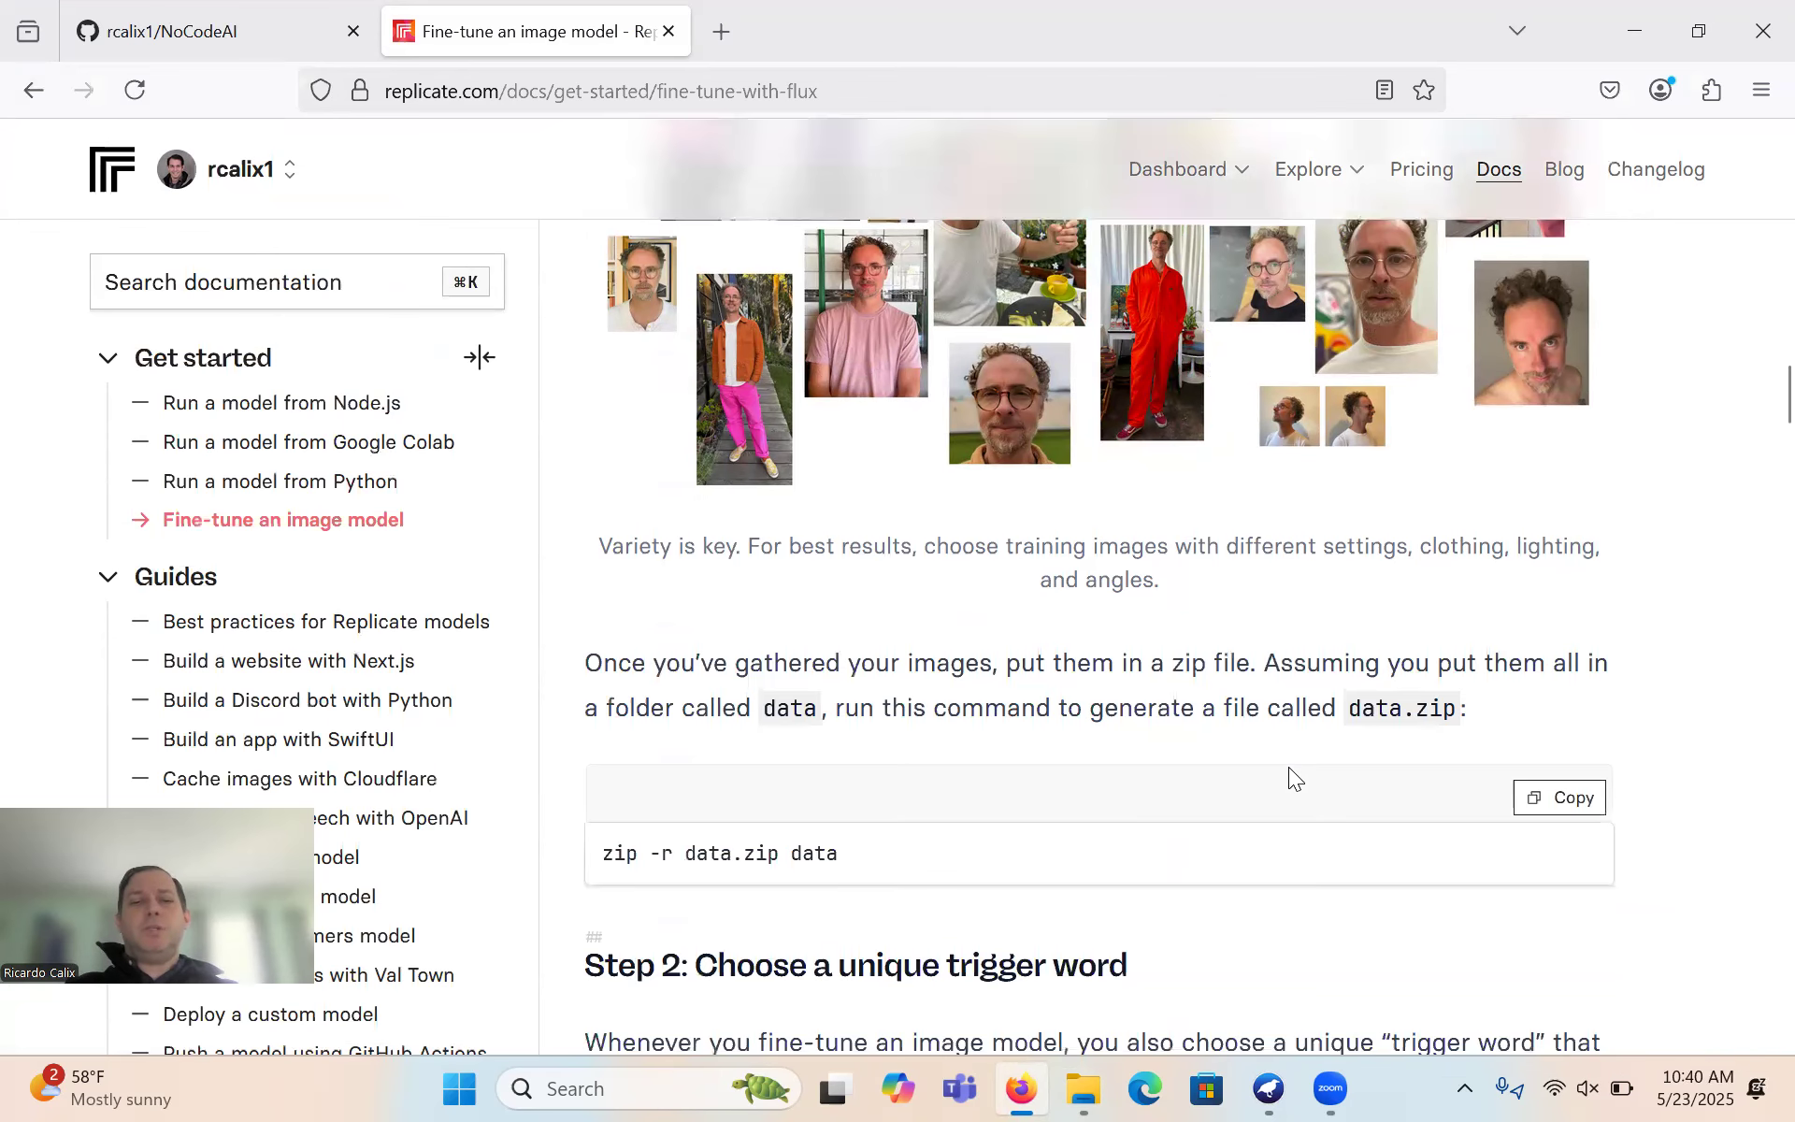
pyautogui.scroll(-1, 803, 859)
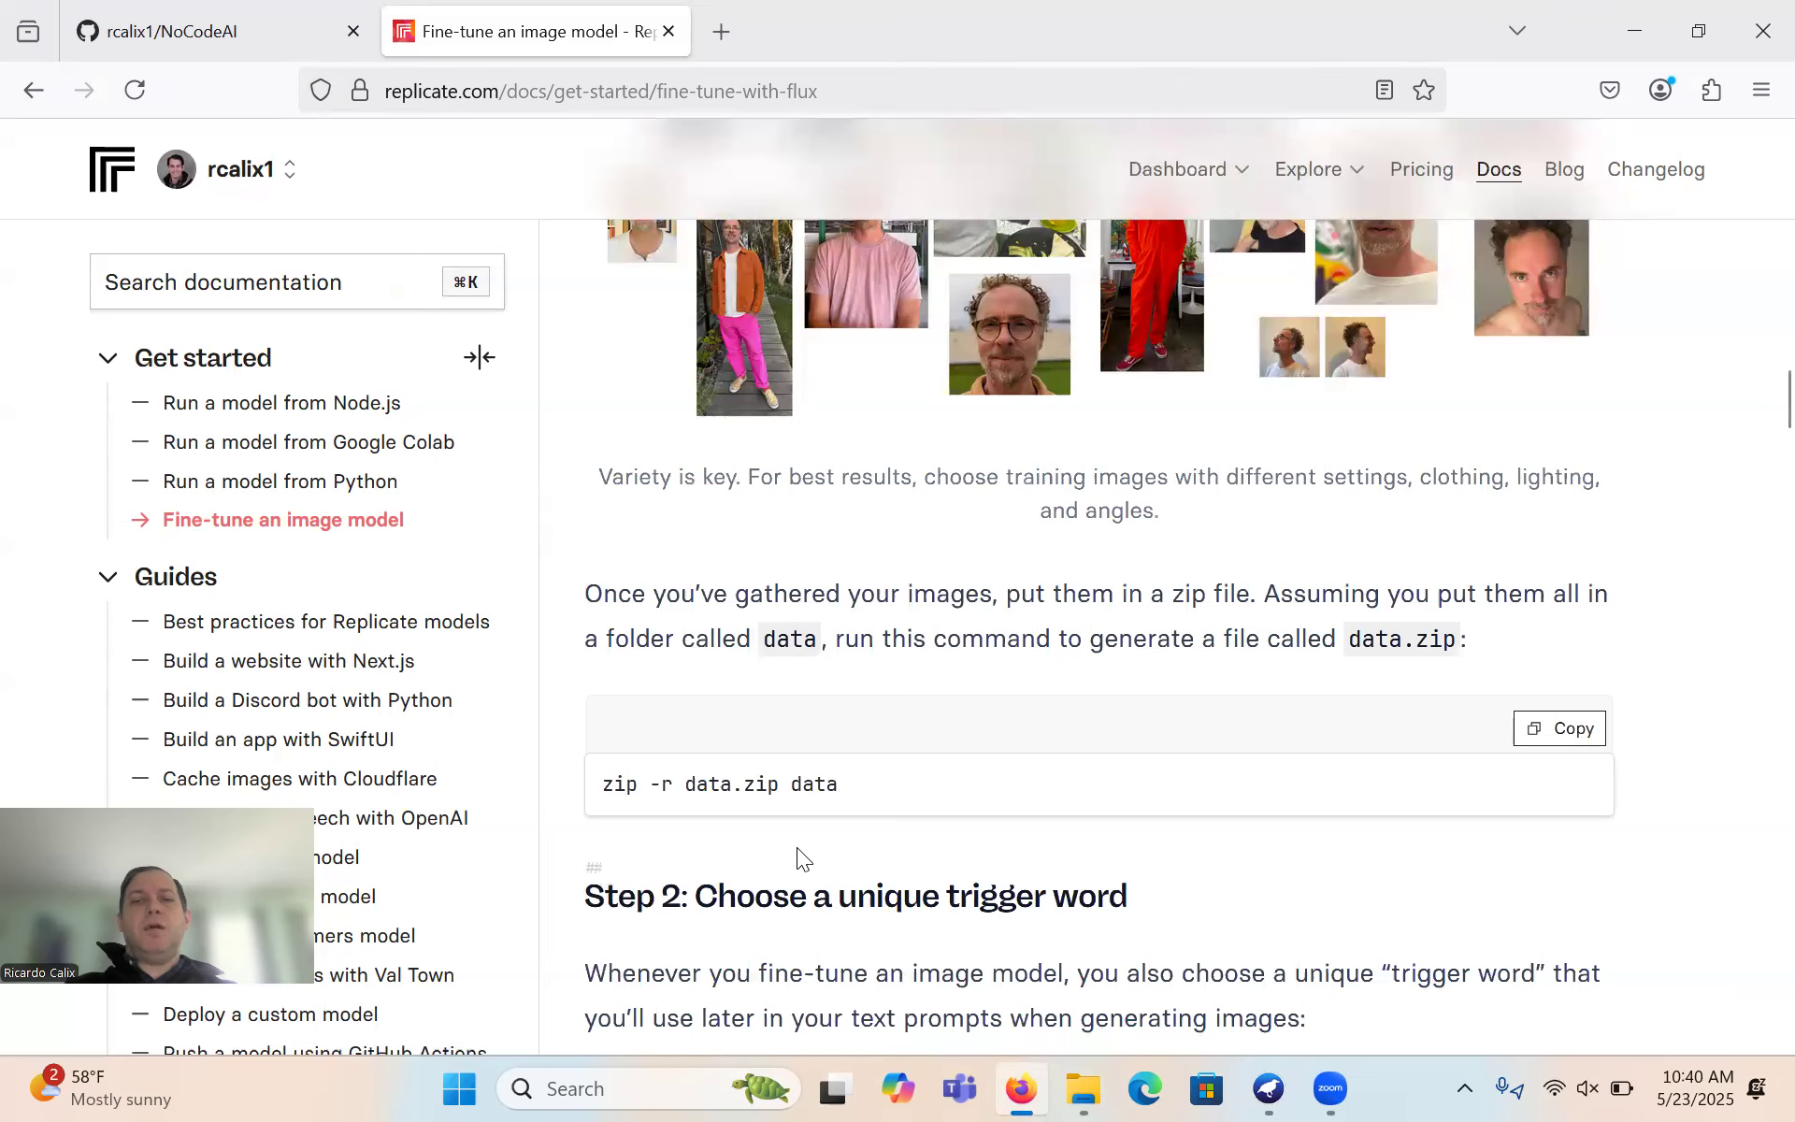
pyautogui.scroll(-2, 797, 847)
pyautogui.scroll(-2, 1041, 811)
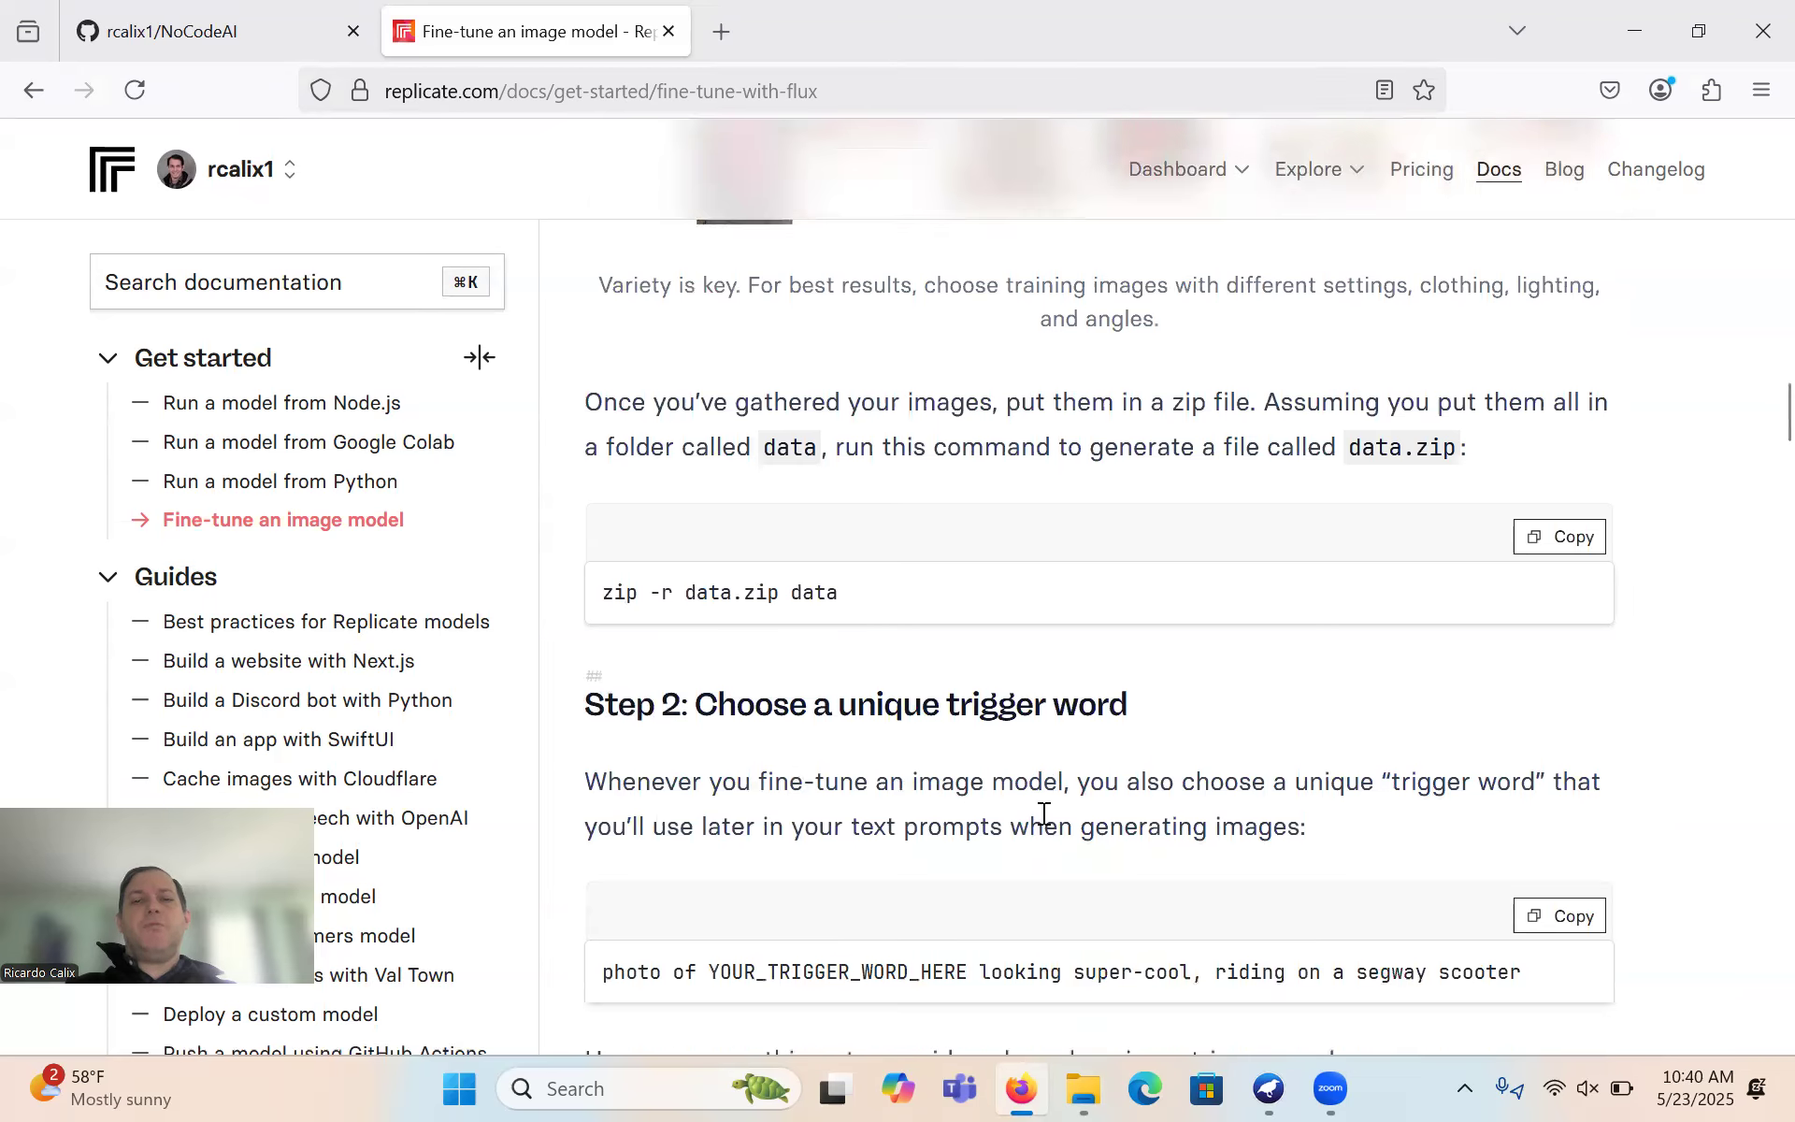
pyautogui.scroll(-2, 1042, 811)
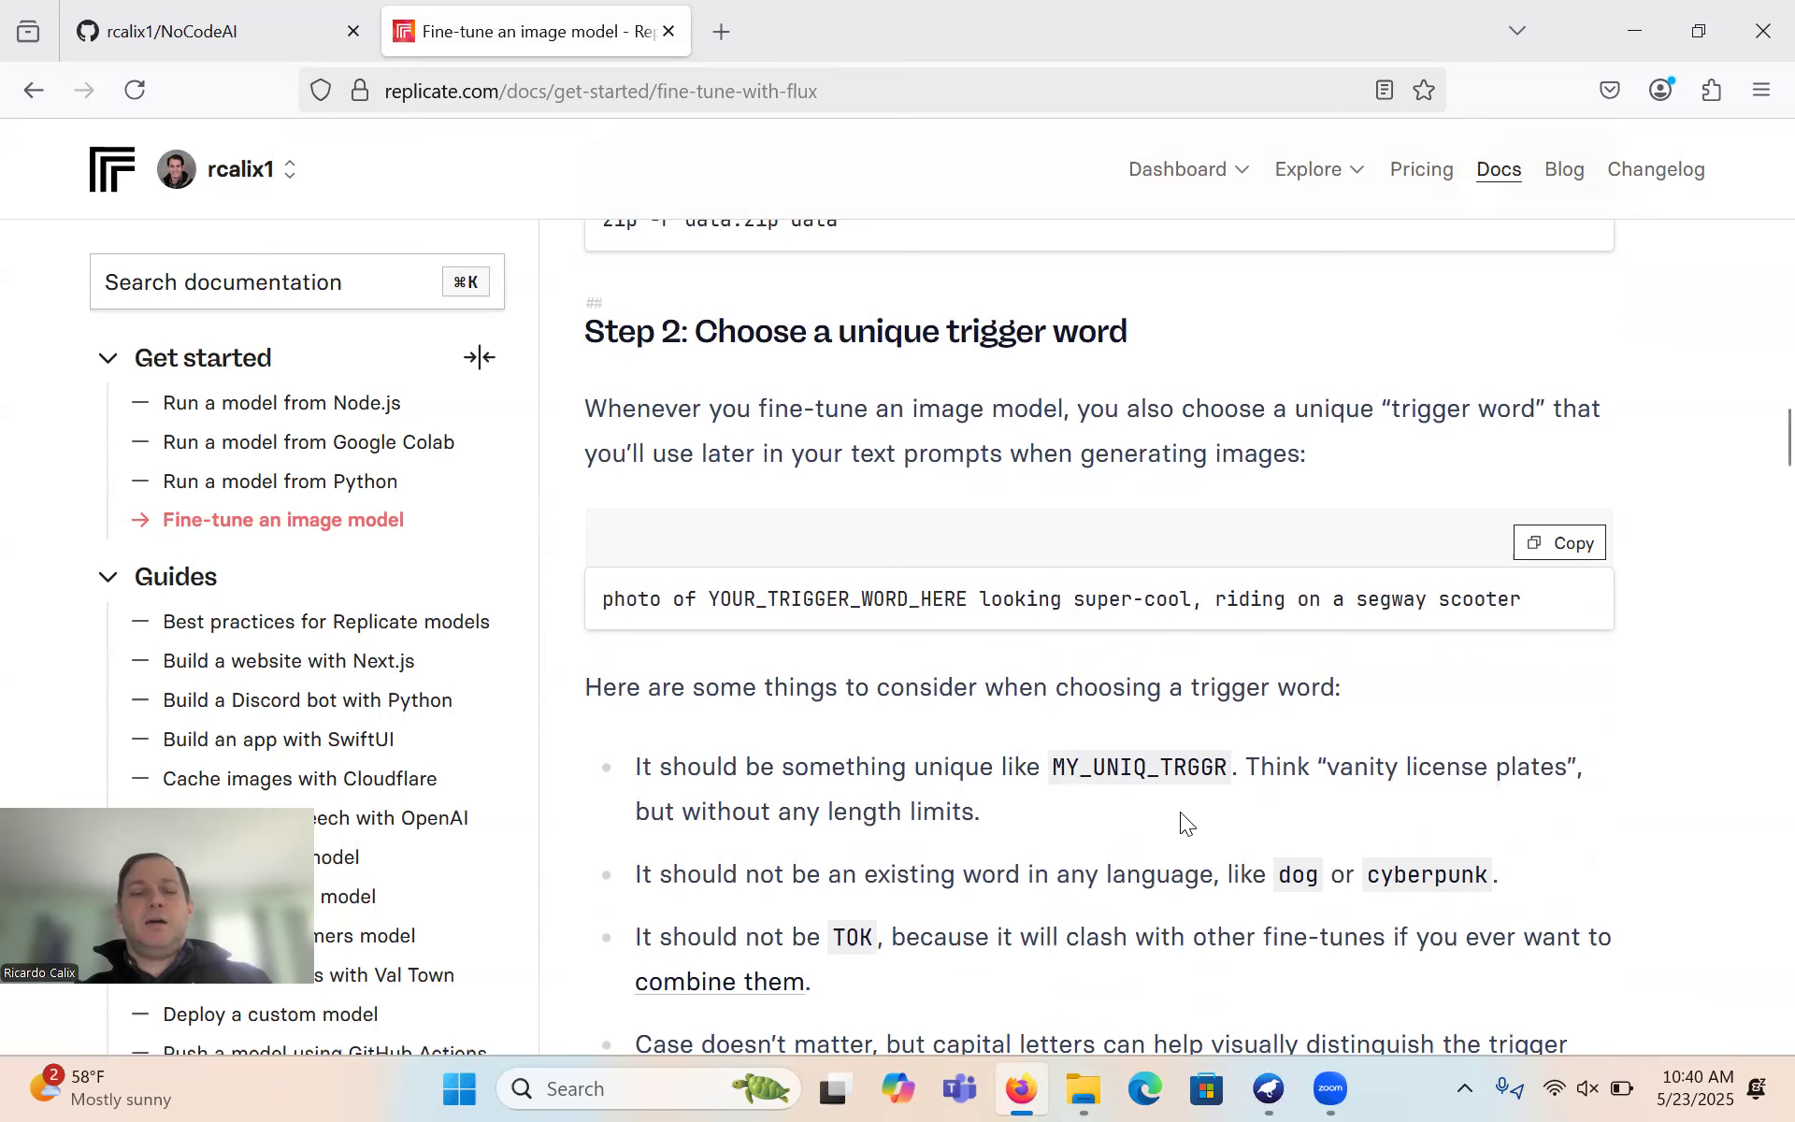
pyautogui.scroll(-2, 1181, 813)
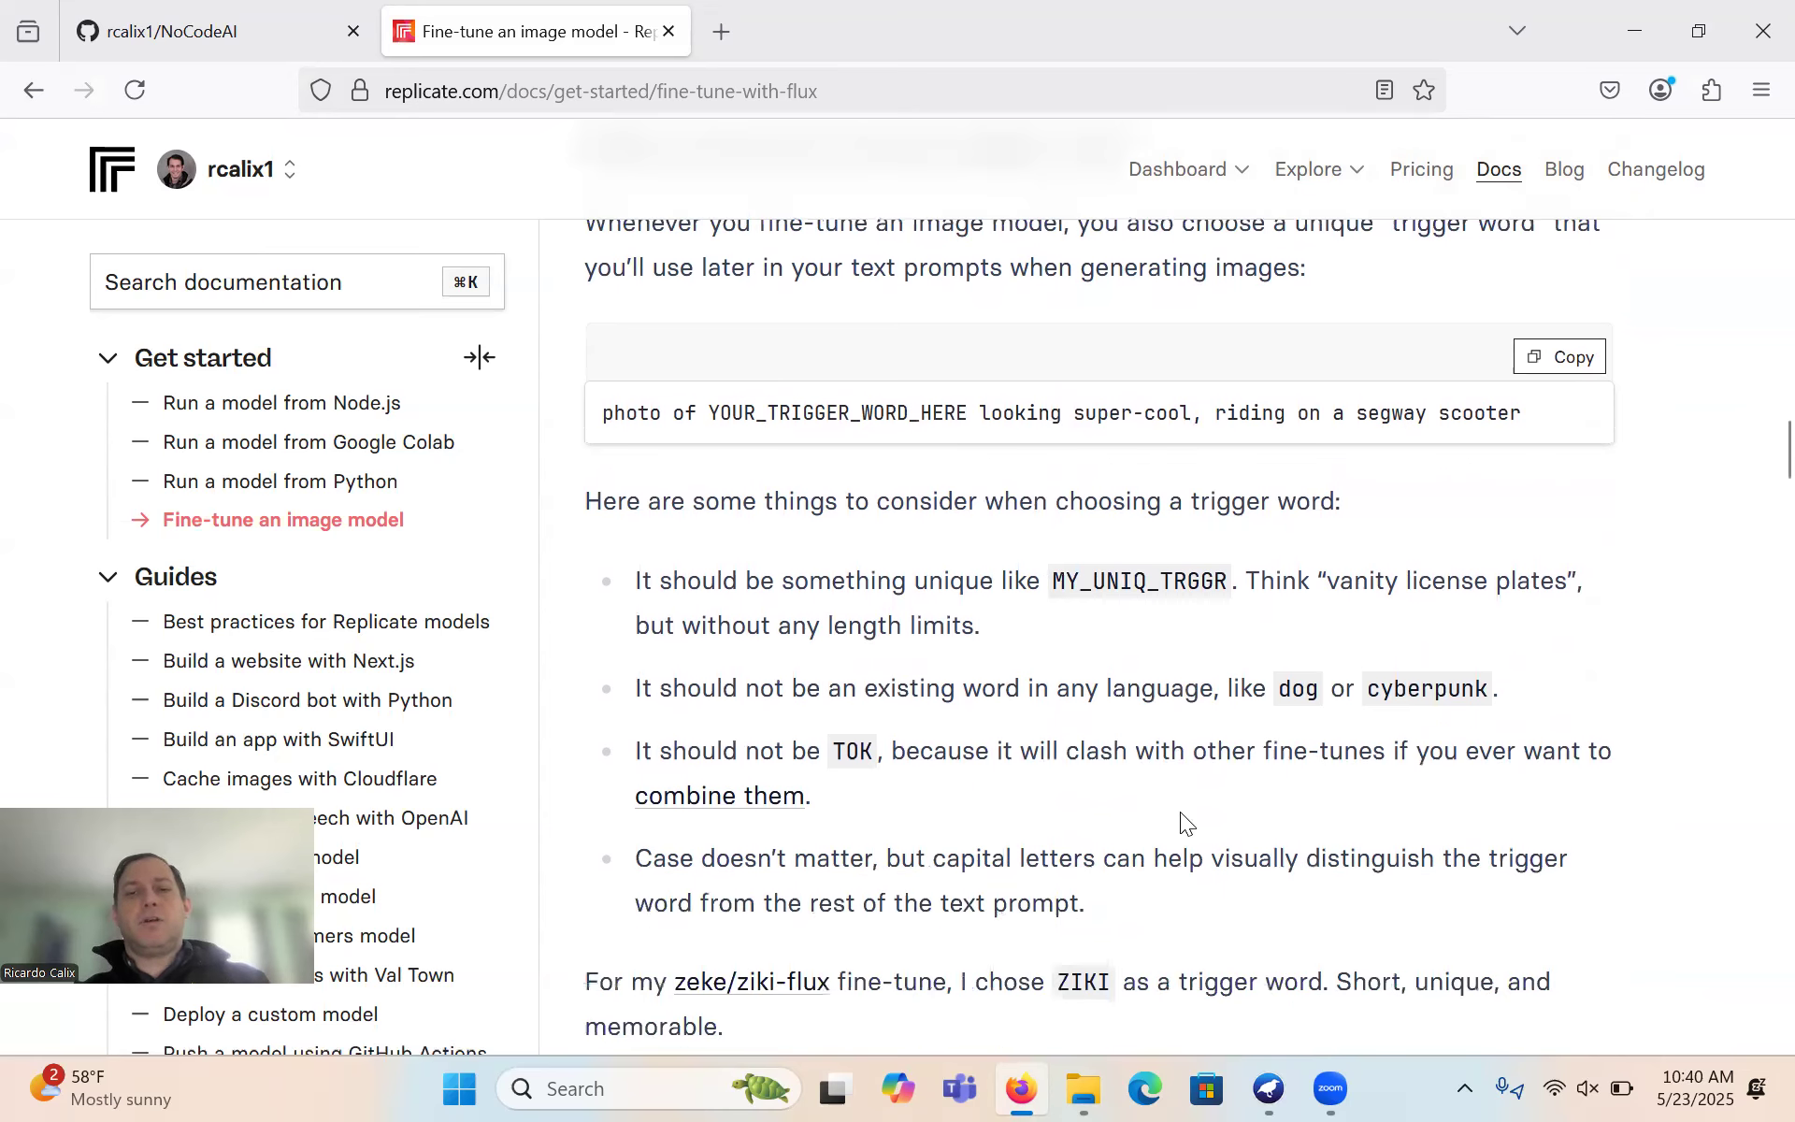
pyautogui.scroll(-7, 1183, 812)
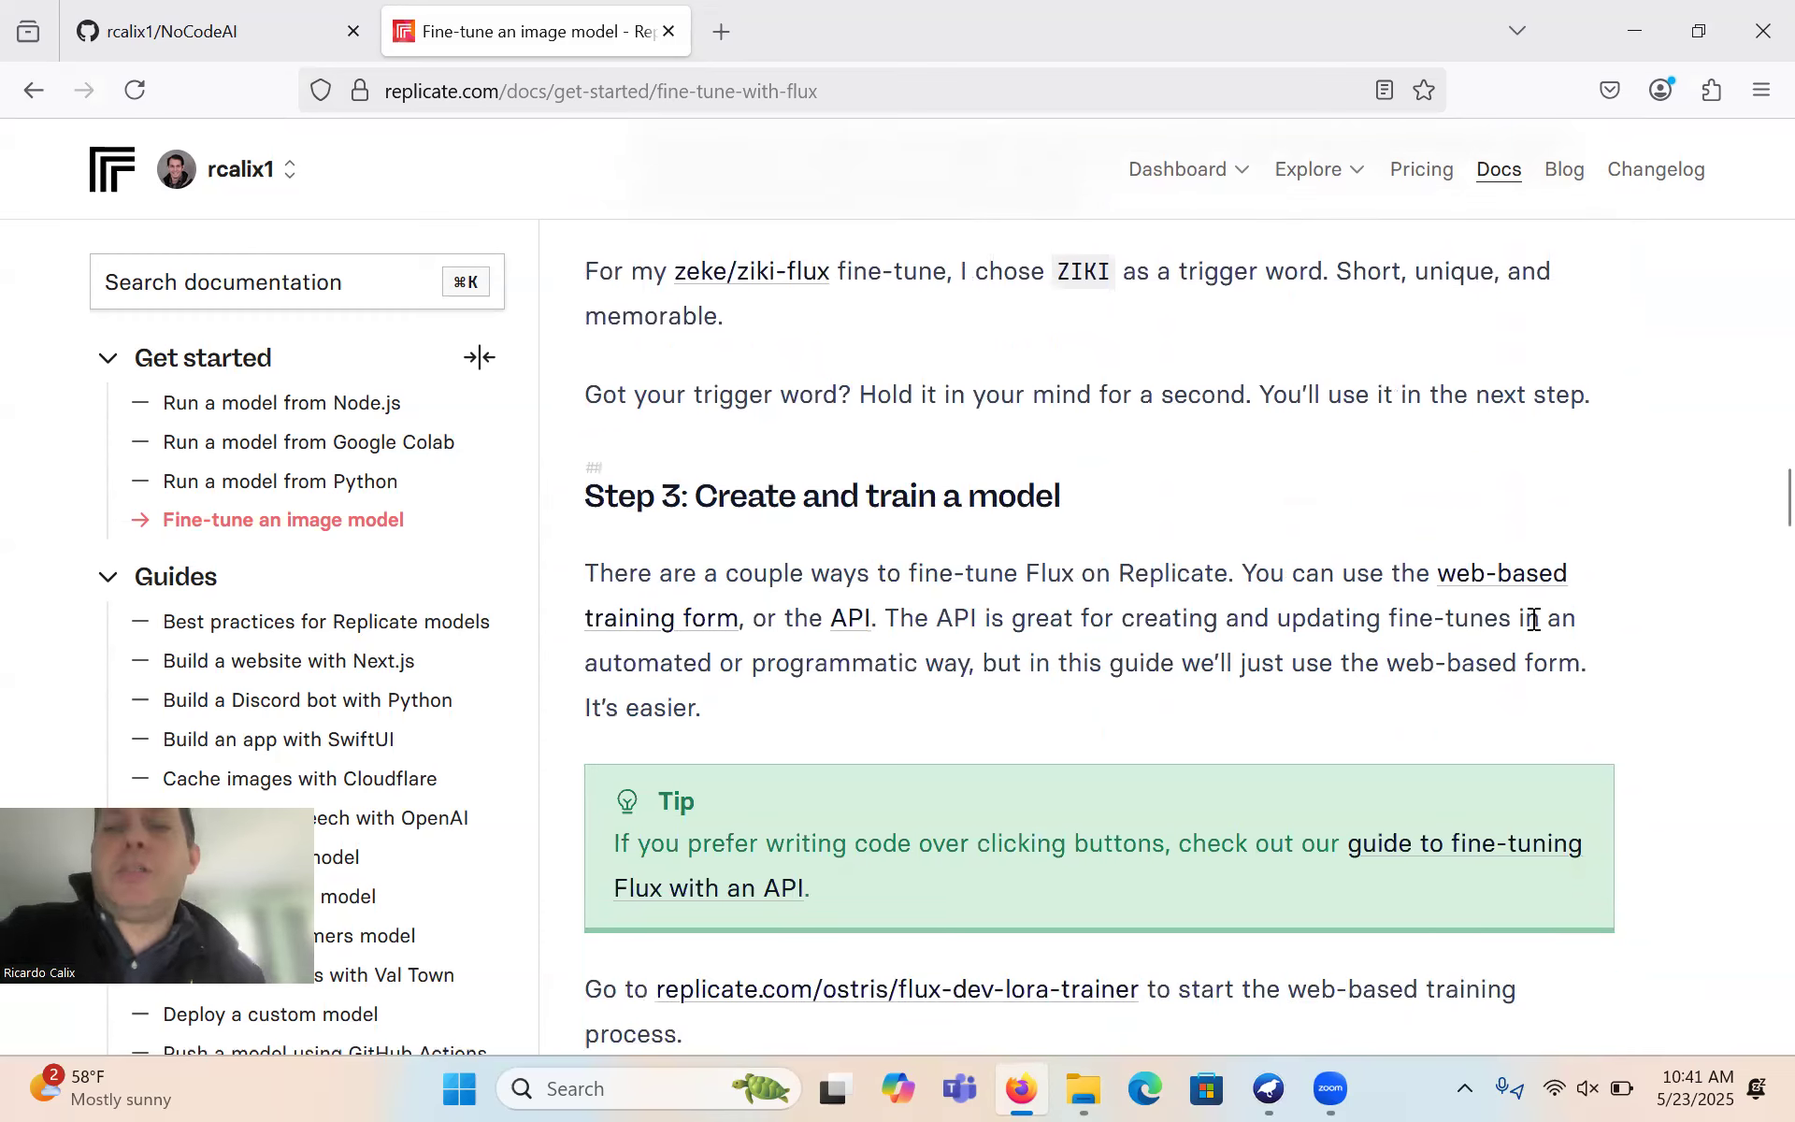
pyautogui.click(1496, 574)
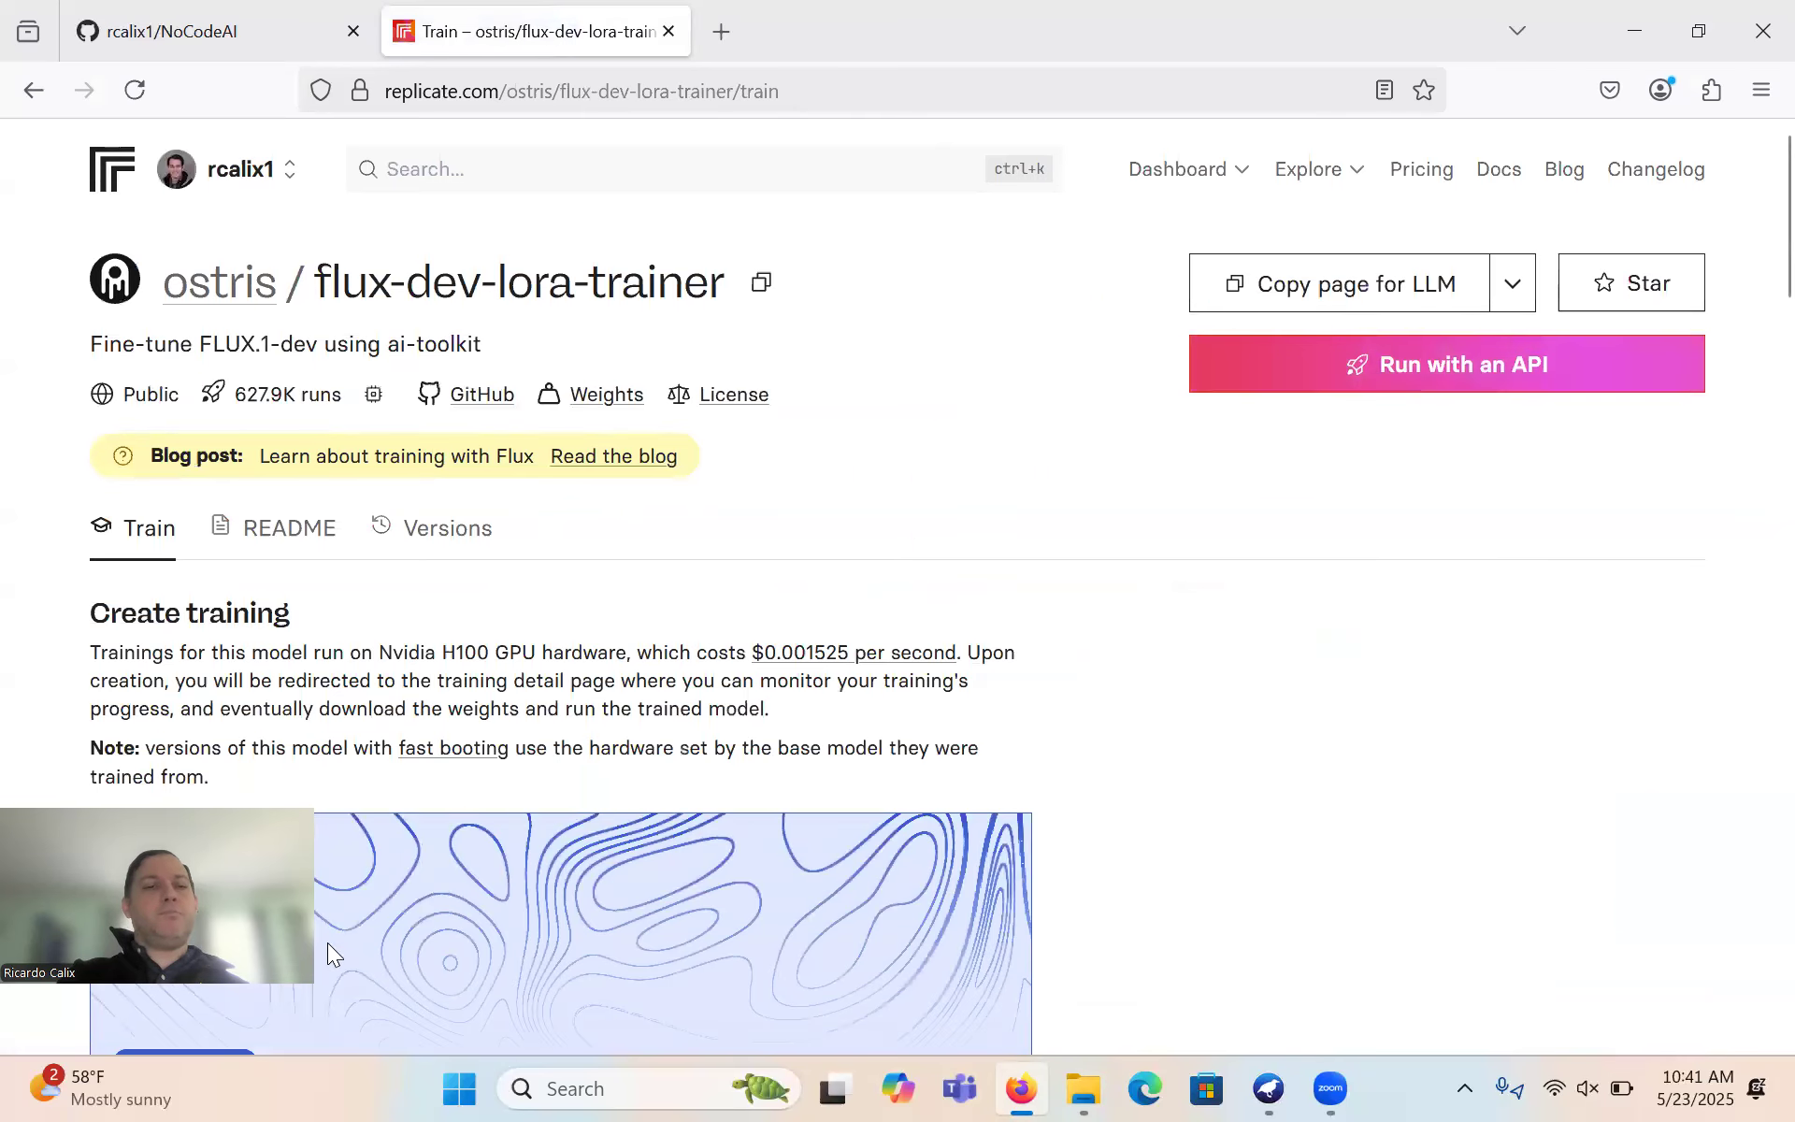
# - Set the Destination to 'Create new model' with Public visibility
pyautogui.scroll(-2, 650, 657)
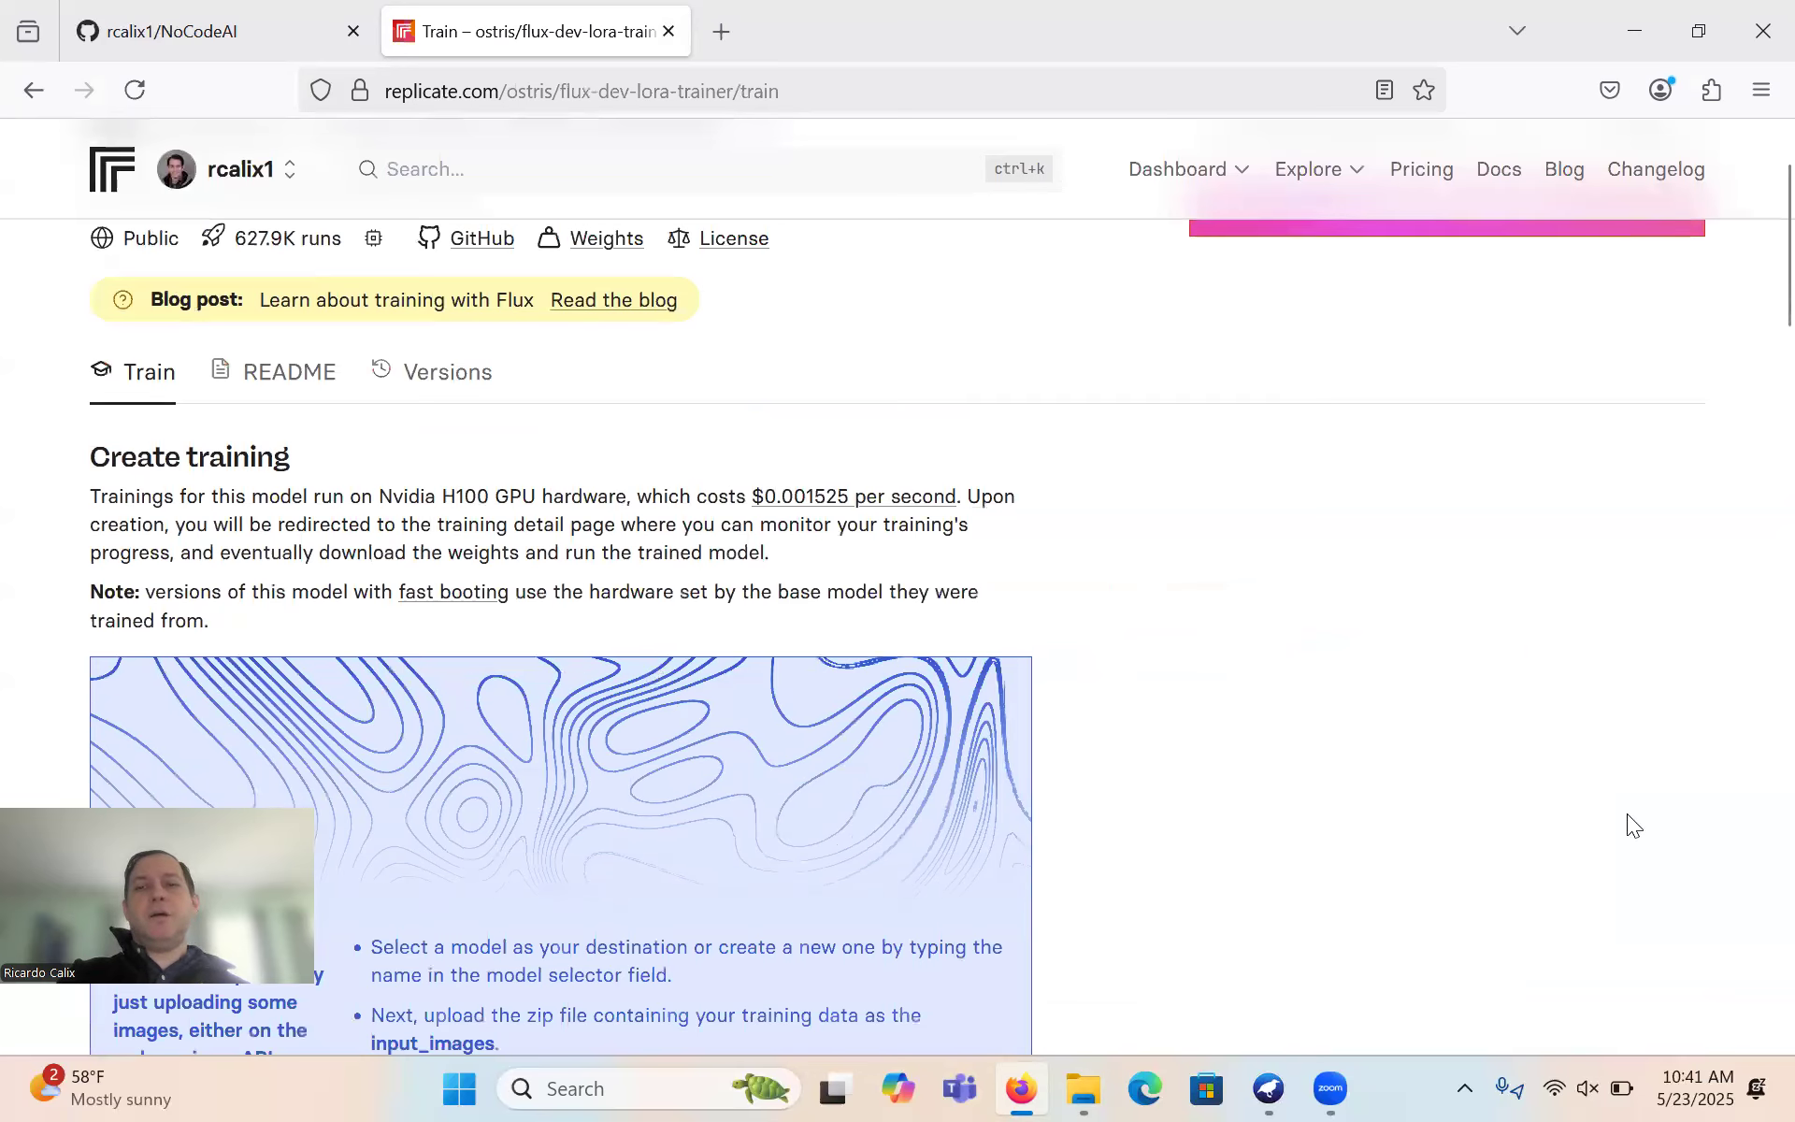
pyautogui.scroll(-6, 727, 505)
pyautogui.scroll(-3, 728, 510)
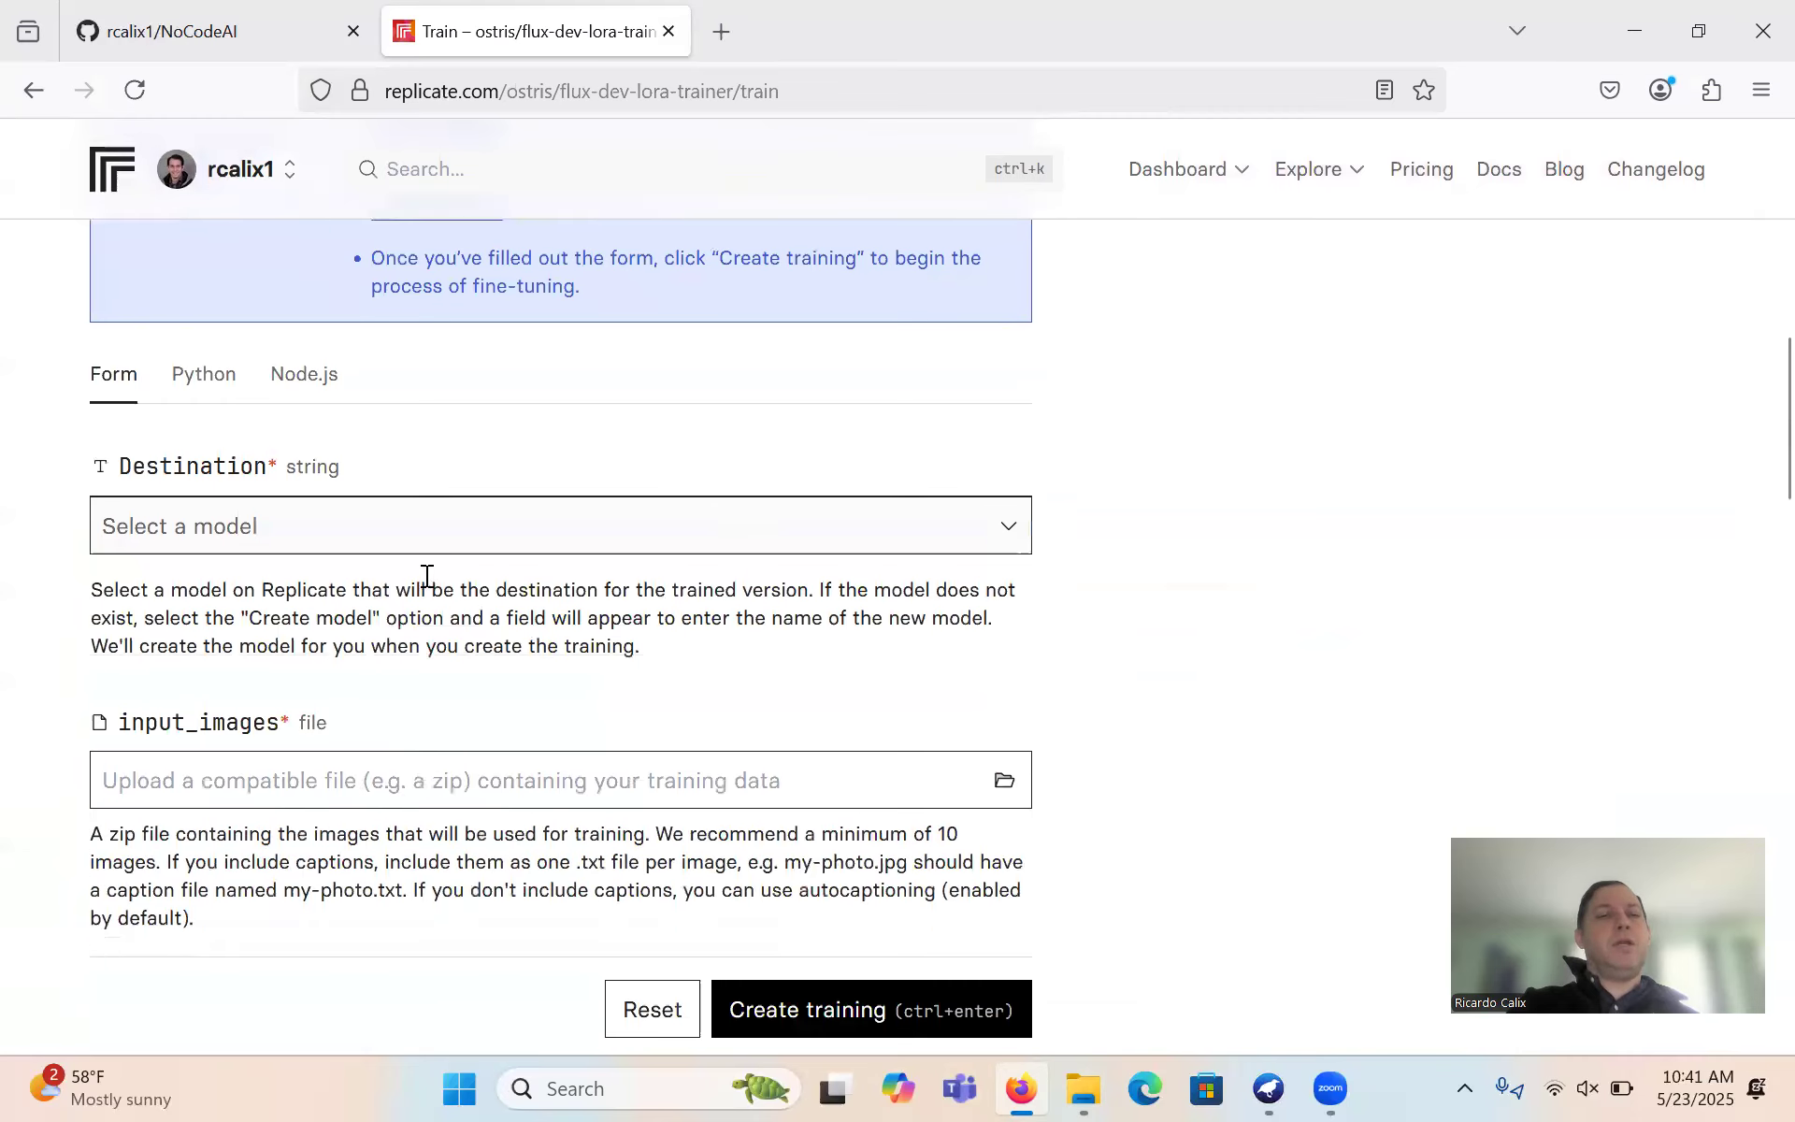
pyautogui.doubleClick(1008, 536)
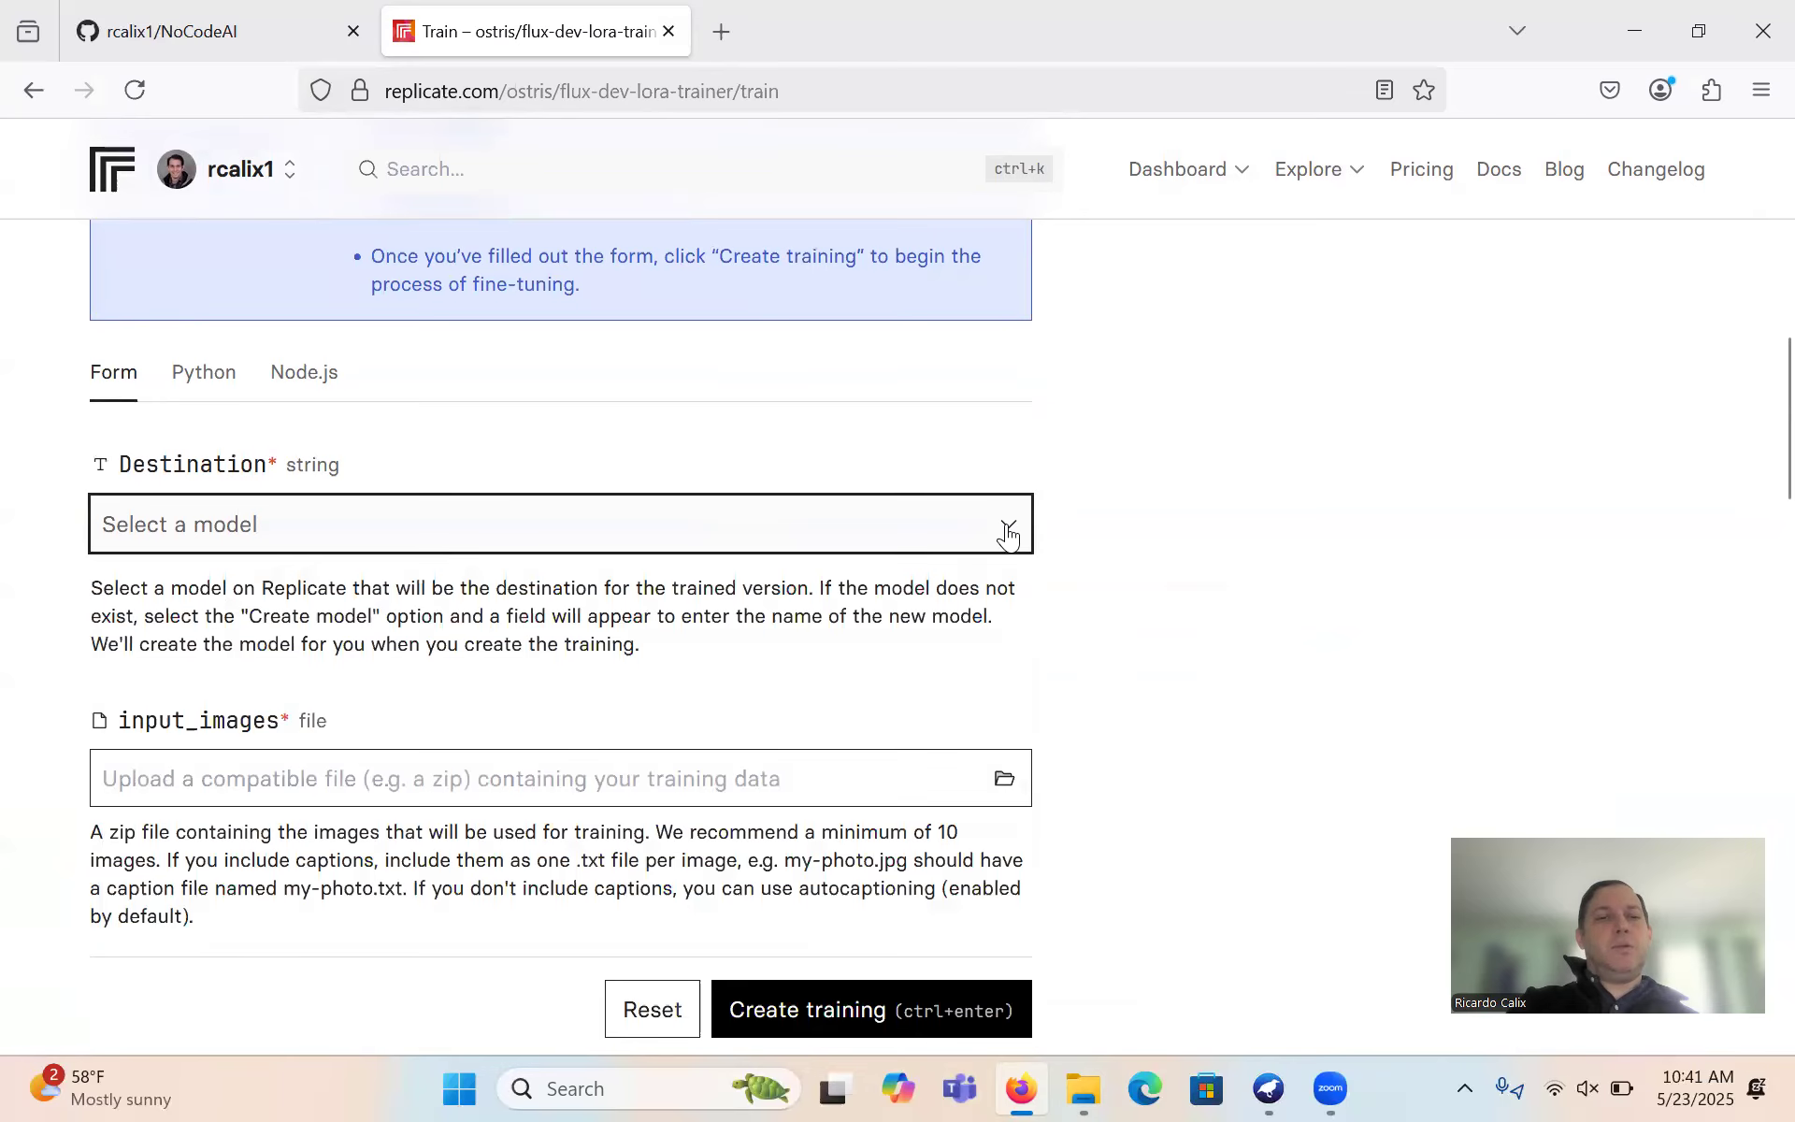
pyautogui.click(1008, 535)
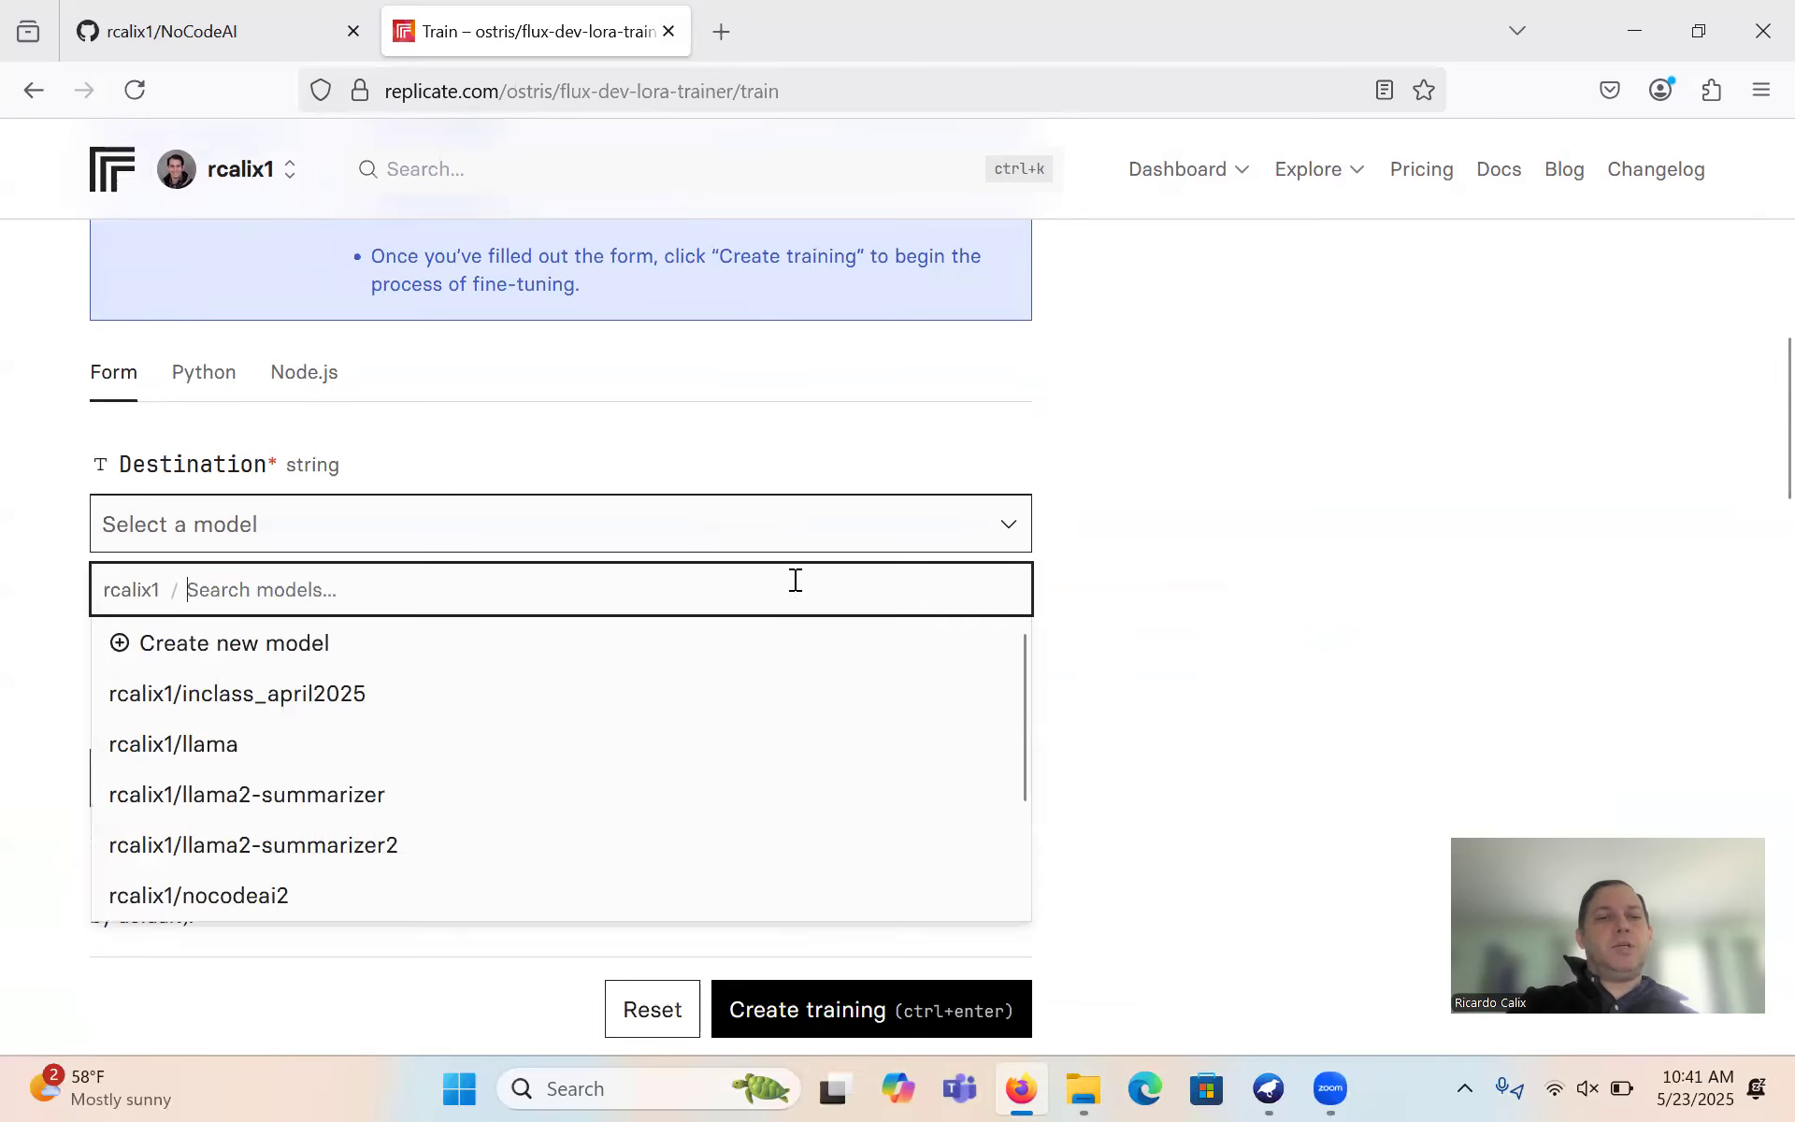
pyautogui.click(348, 645)
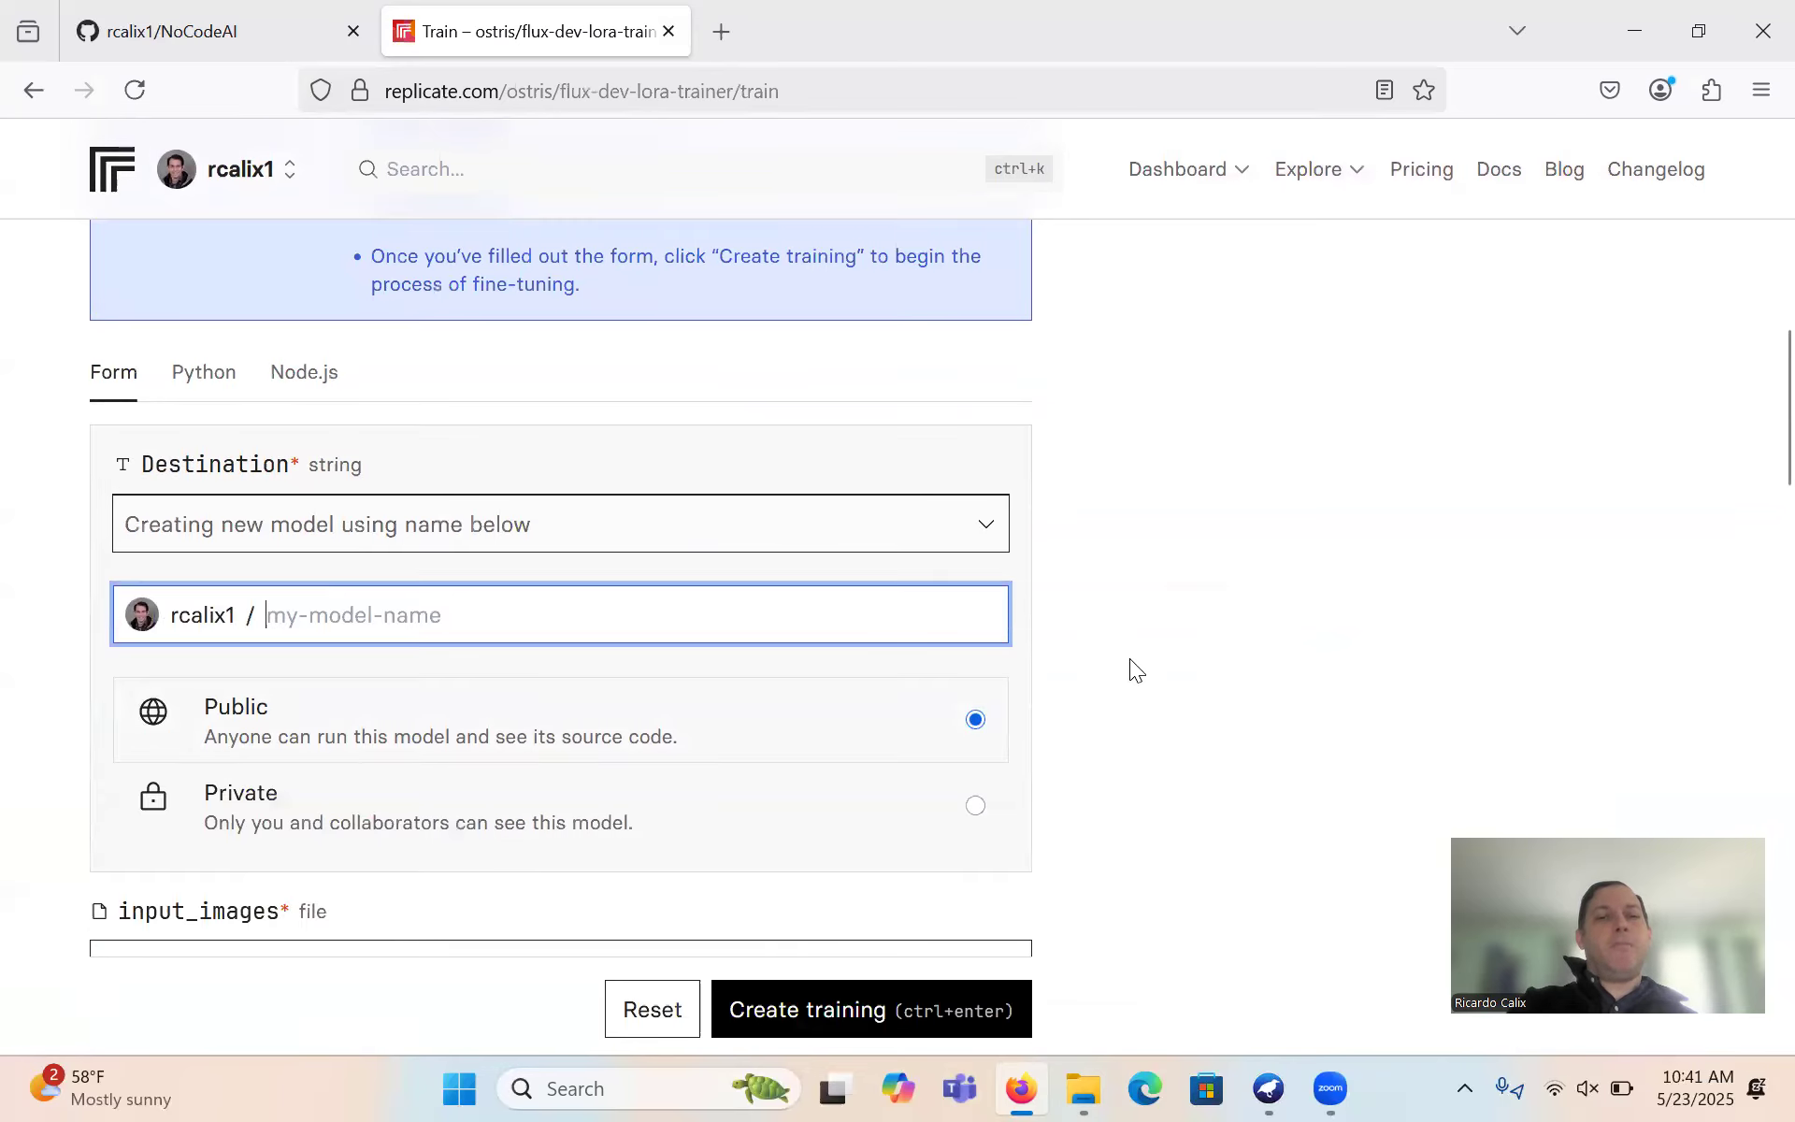
pyautogui.scroll(-2, 766, 554)
pyautogui.click(738, 533)
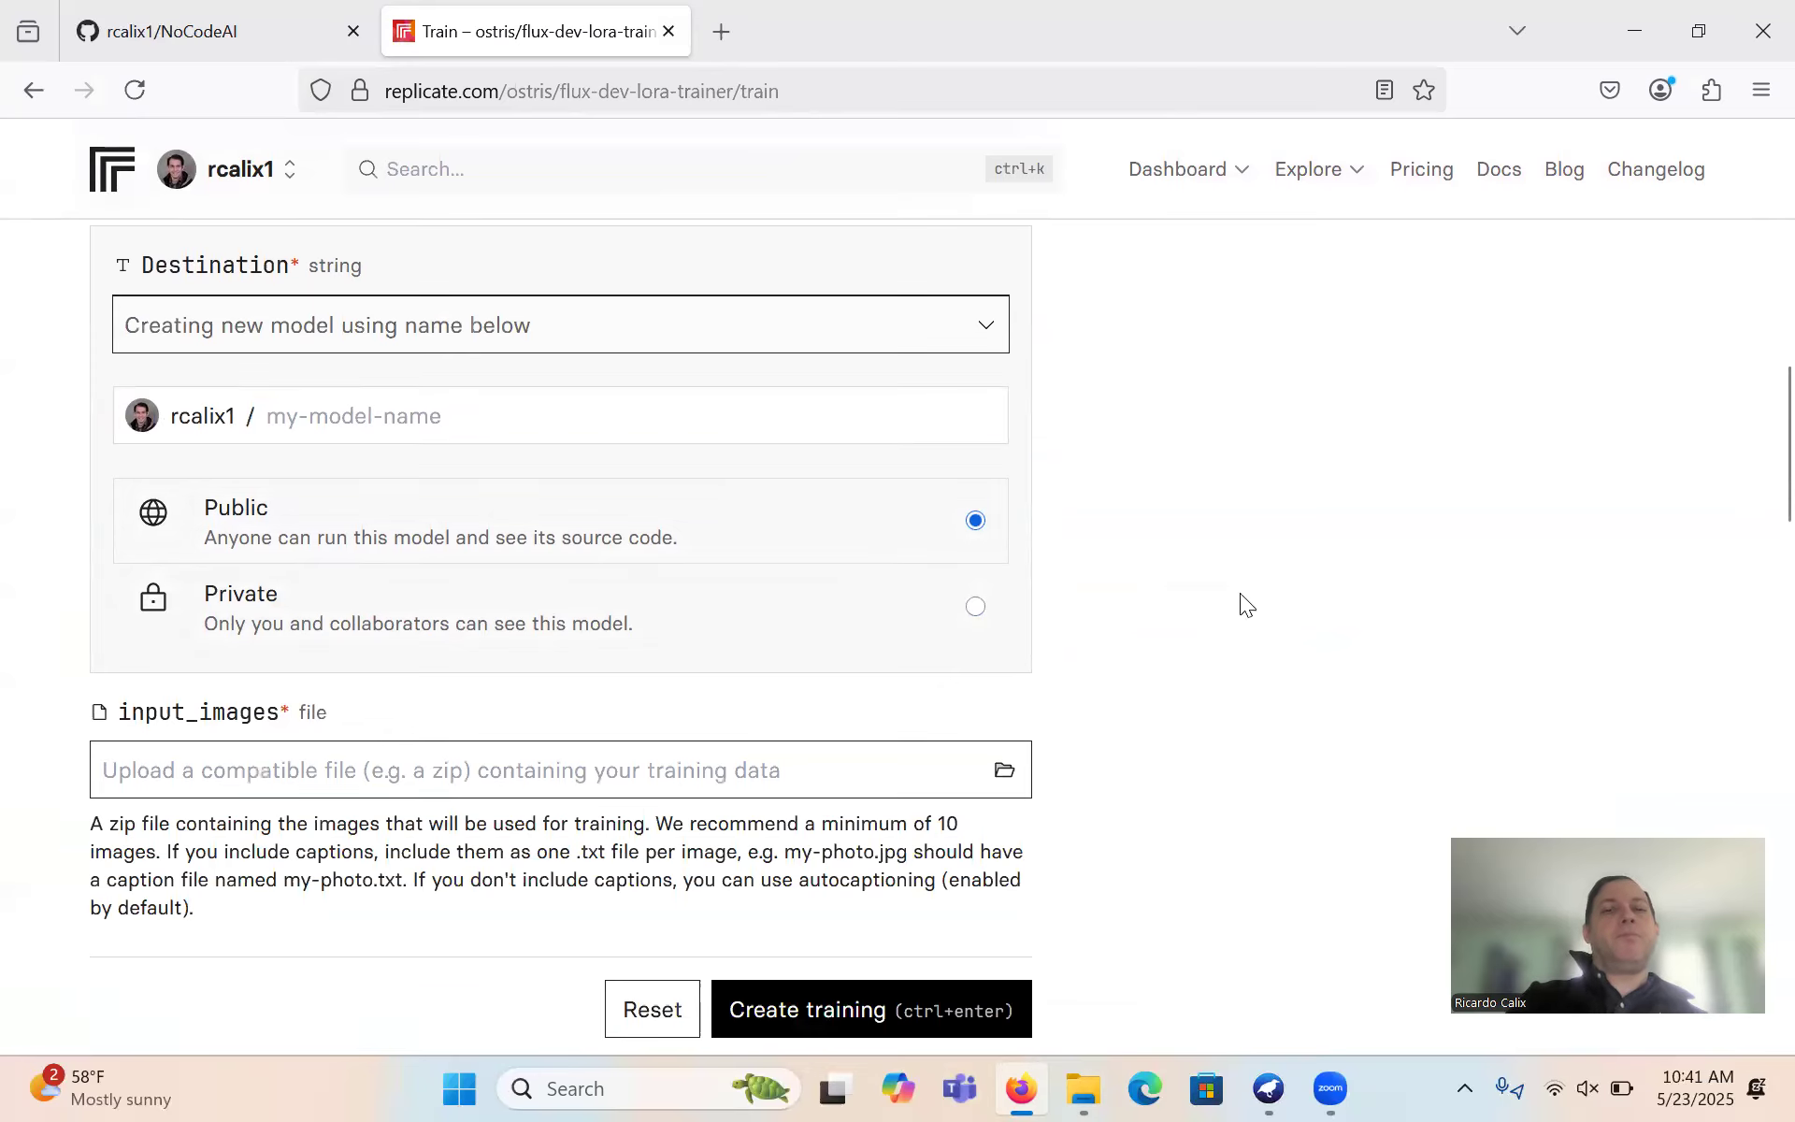
pyautogui.scroll(-1, 1240, 598)
pyautogui.scroll(-1, 1238, 593)
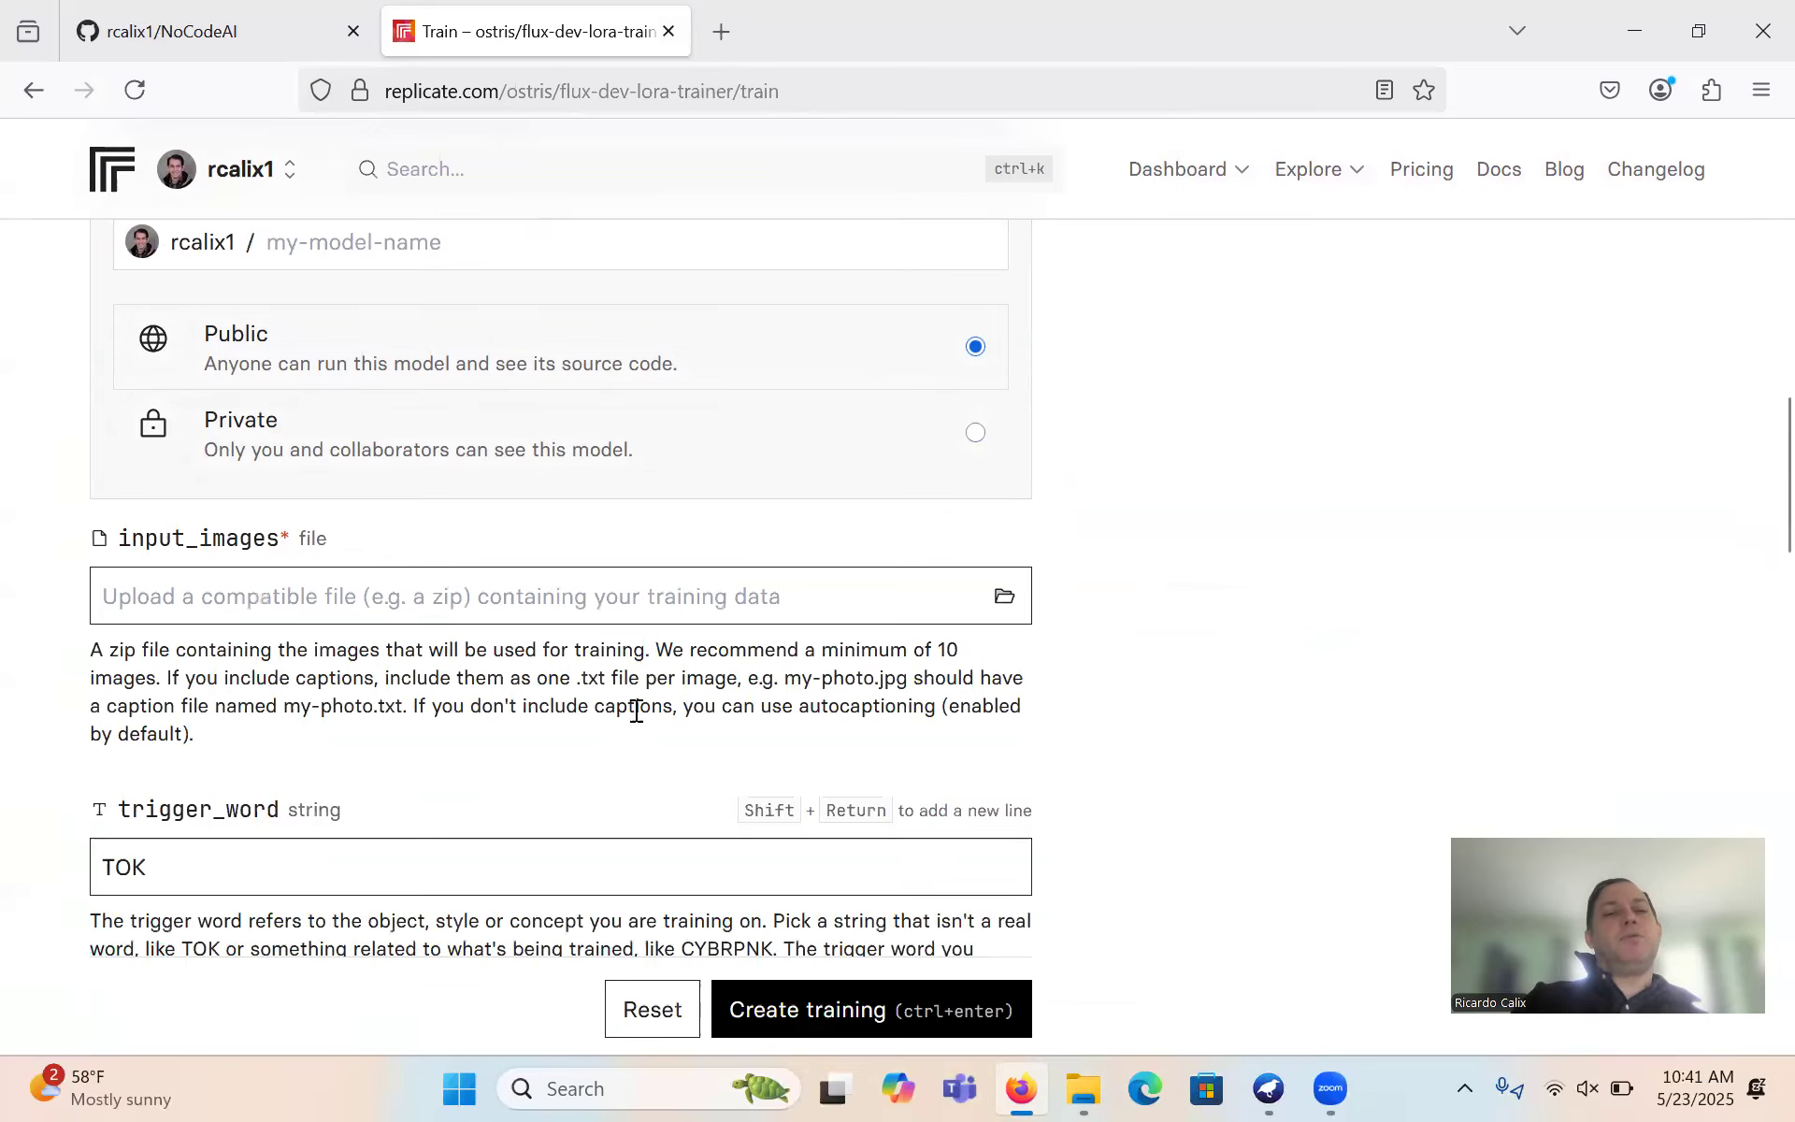
pyautogui.click(459, 598)
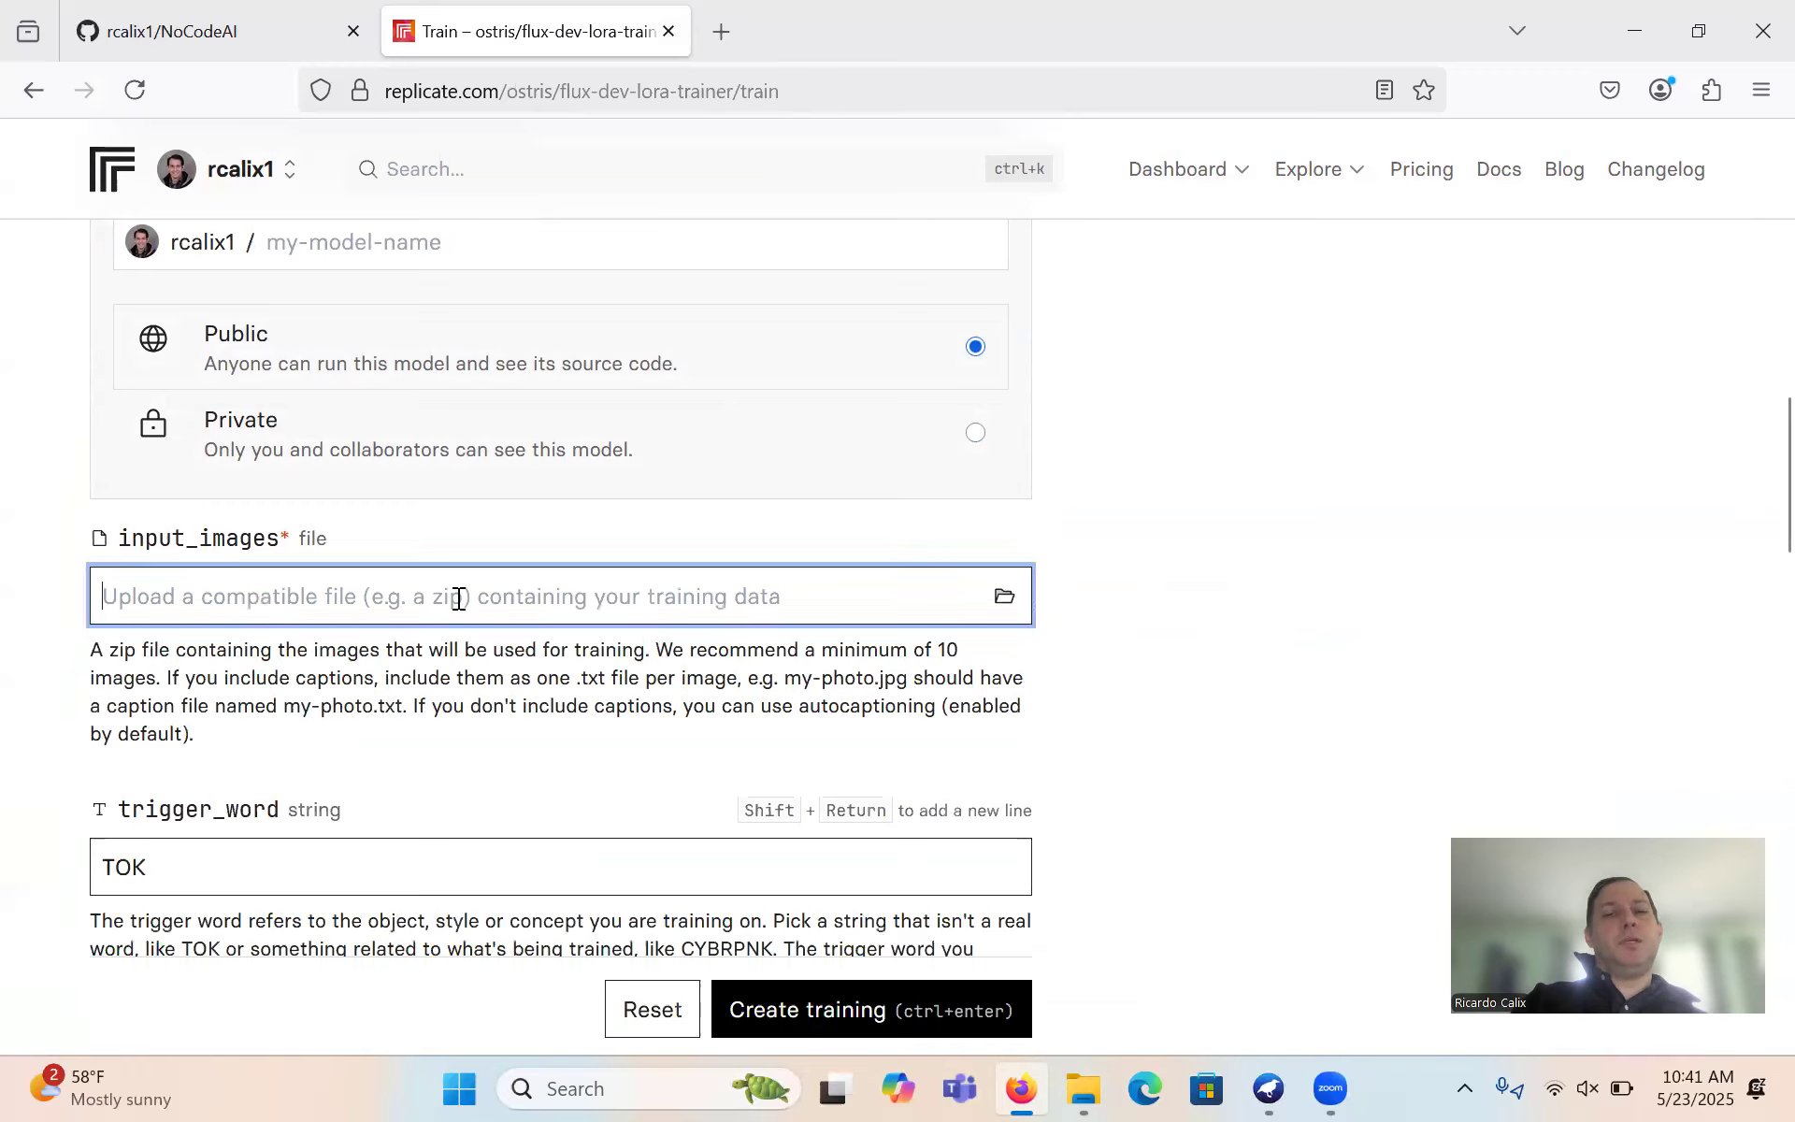
# - Upload data.zip from Desktop > SimplyLearn > data as the input_images file
pyautogui.click(1004, 596)
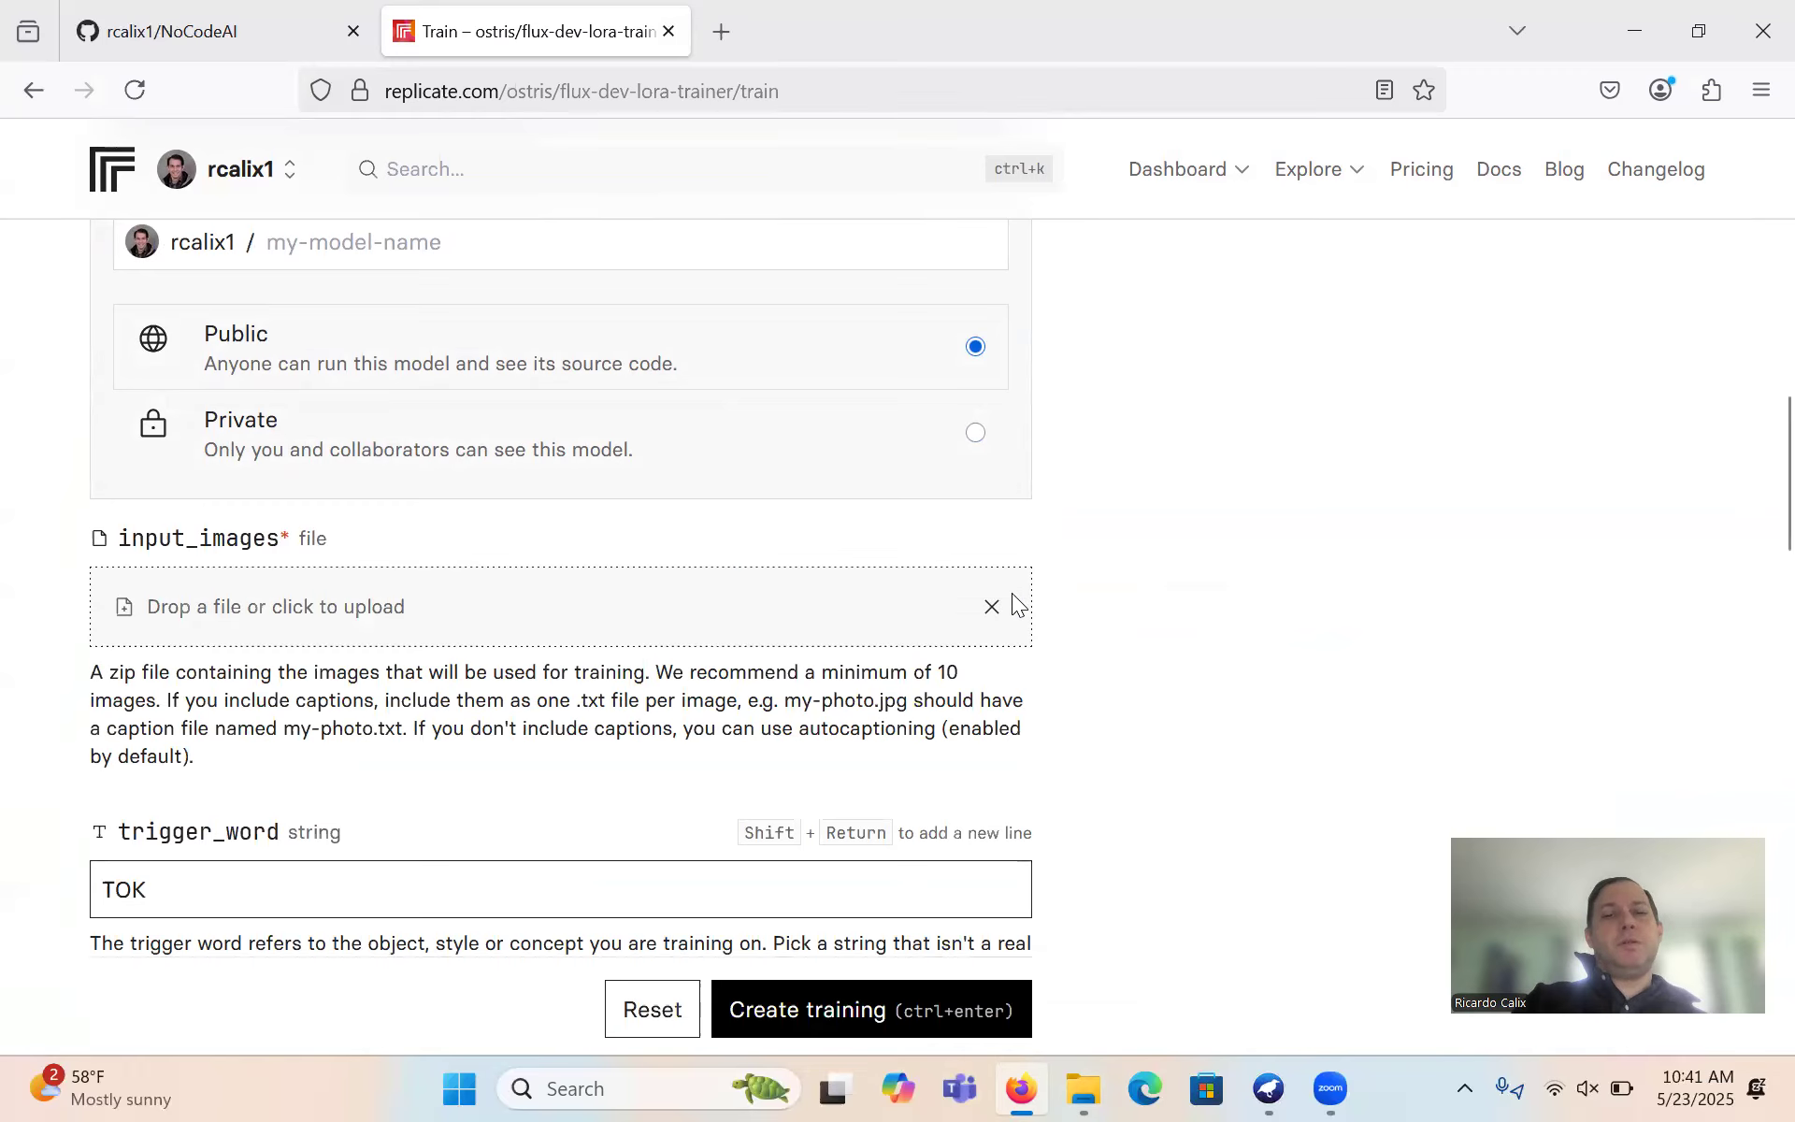
pyautogui.click(332, 614)
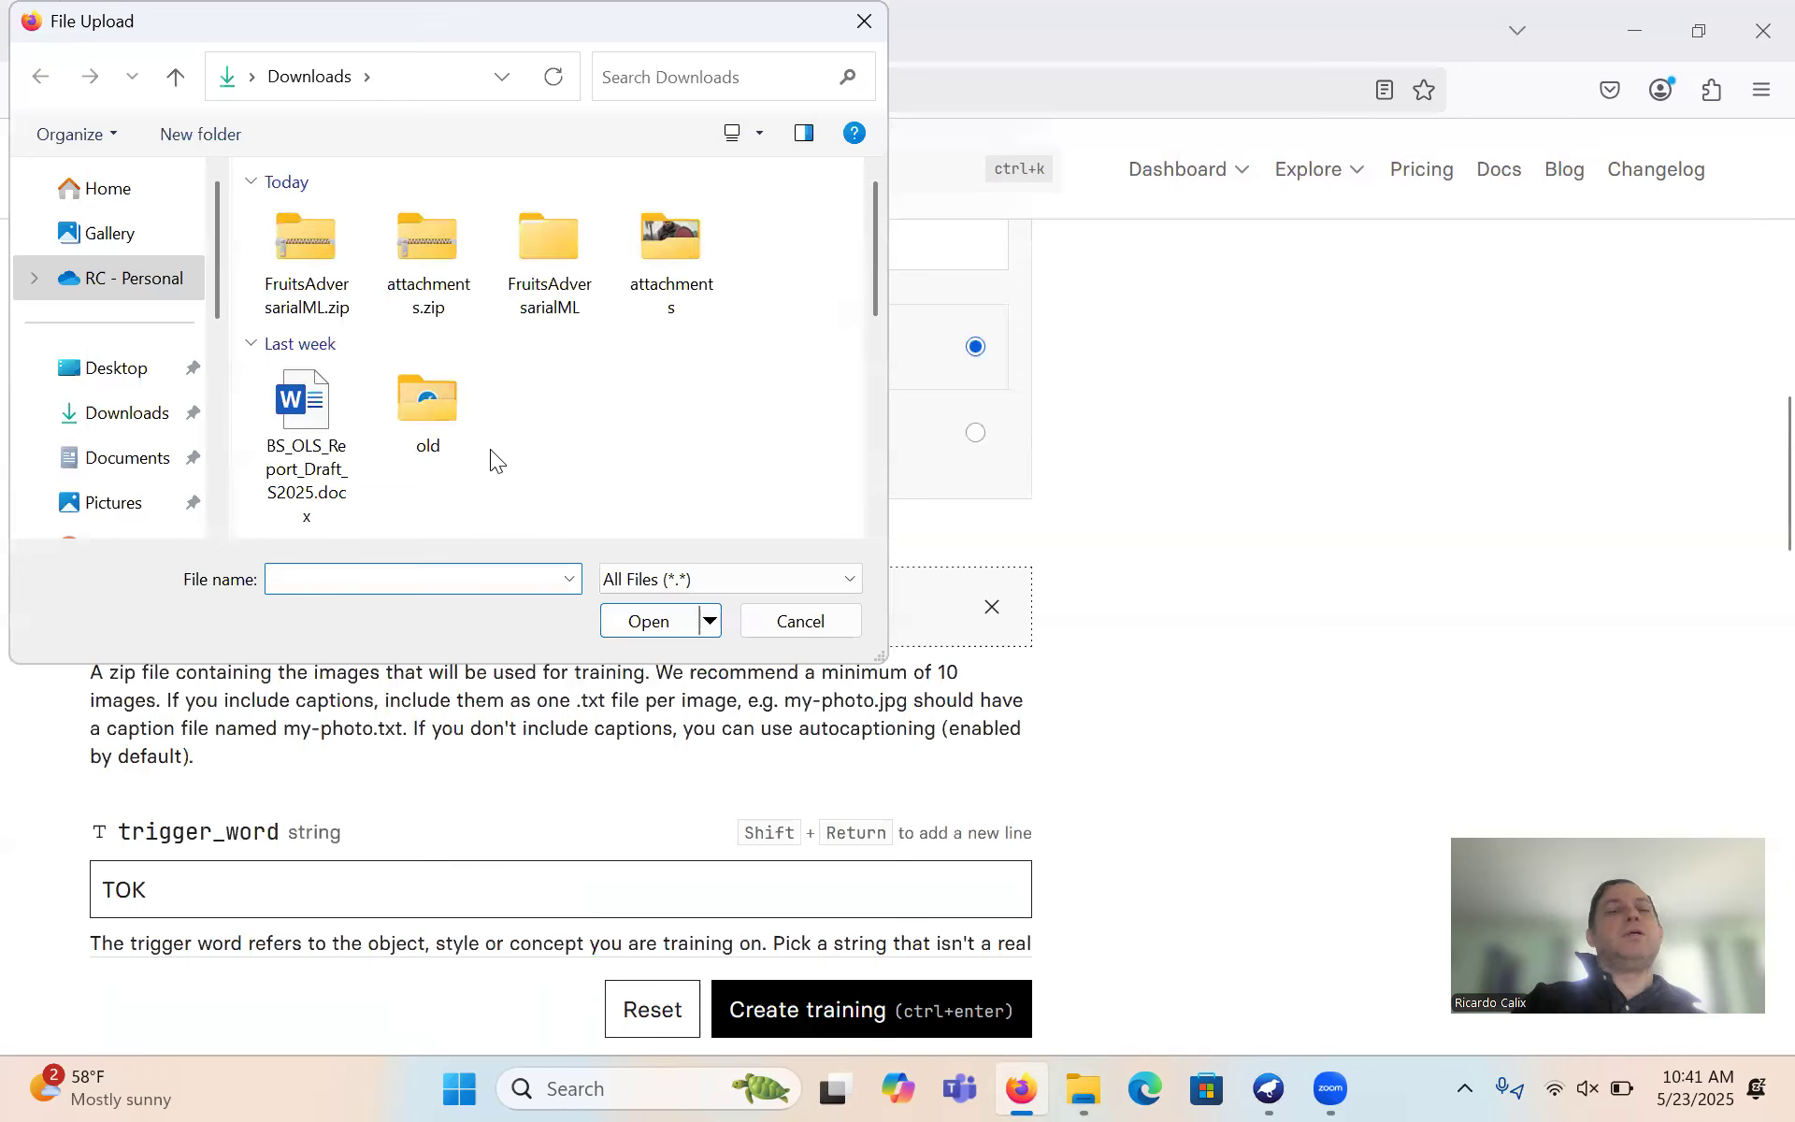
pyautogui.click(131, 374)
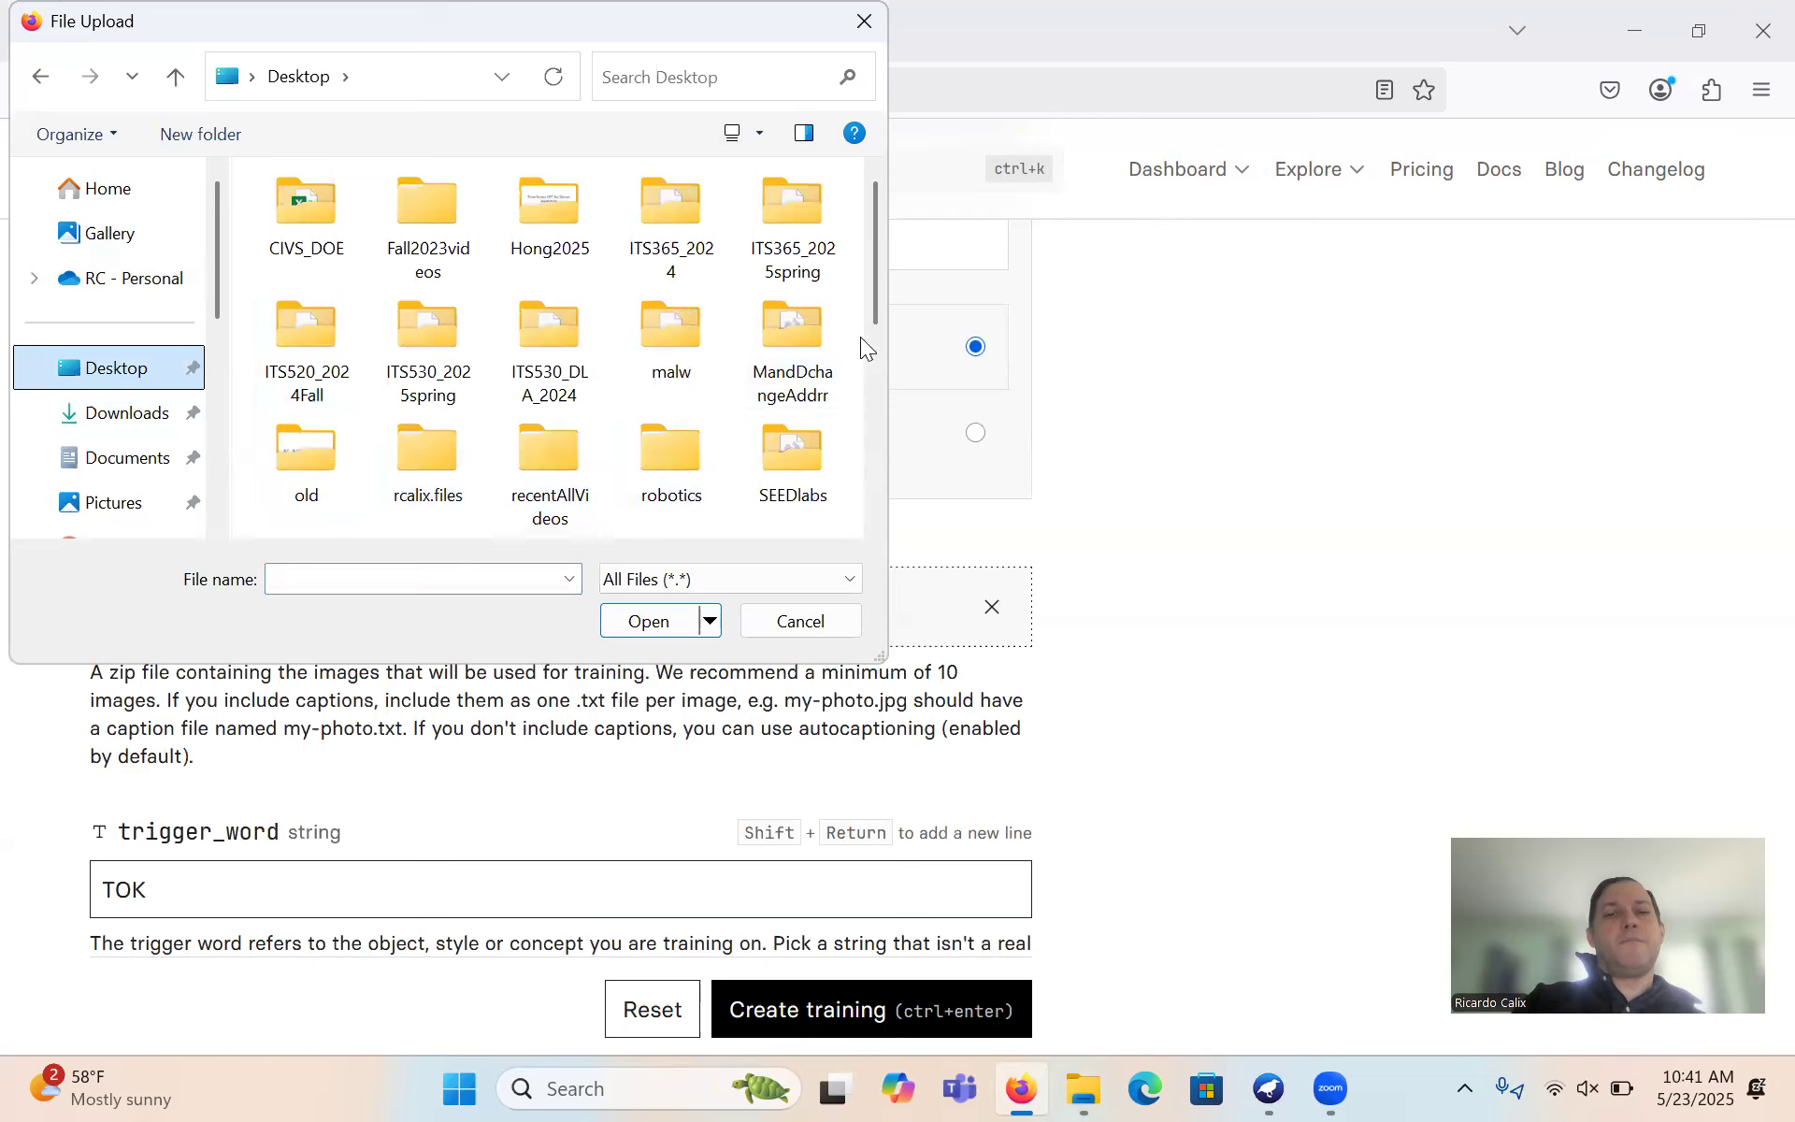
pyautogui.scroll(-3, 875, 392)
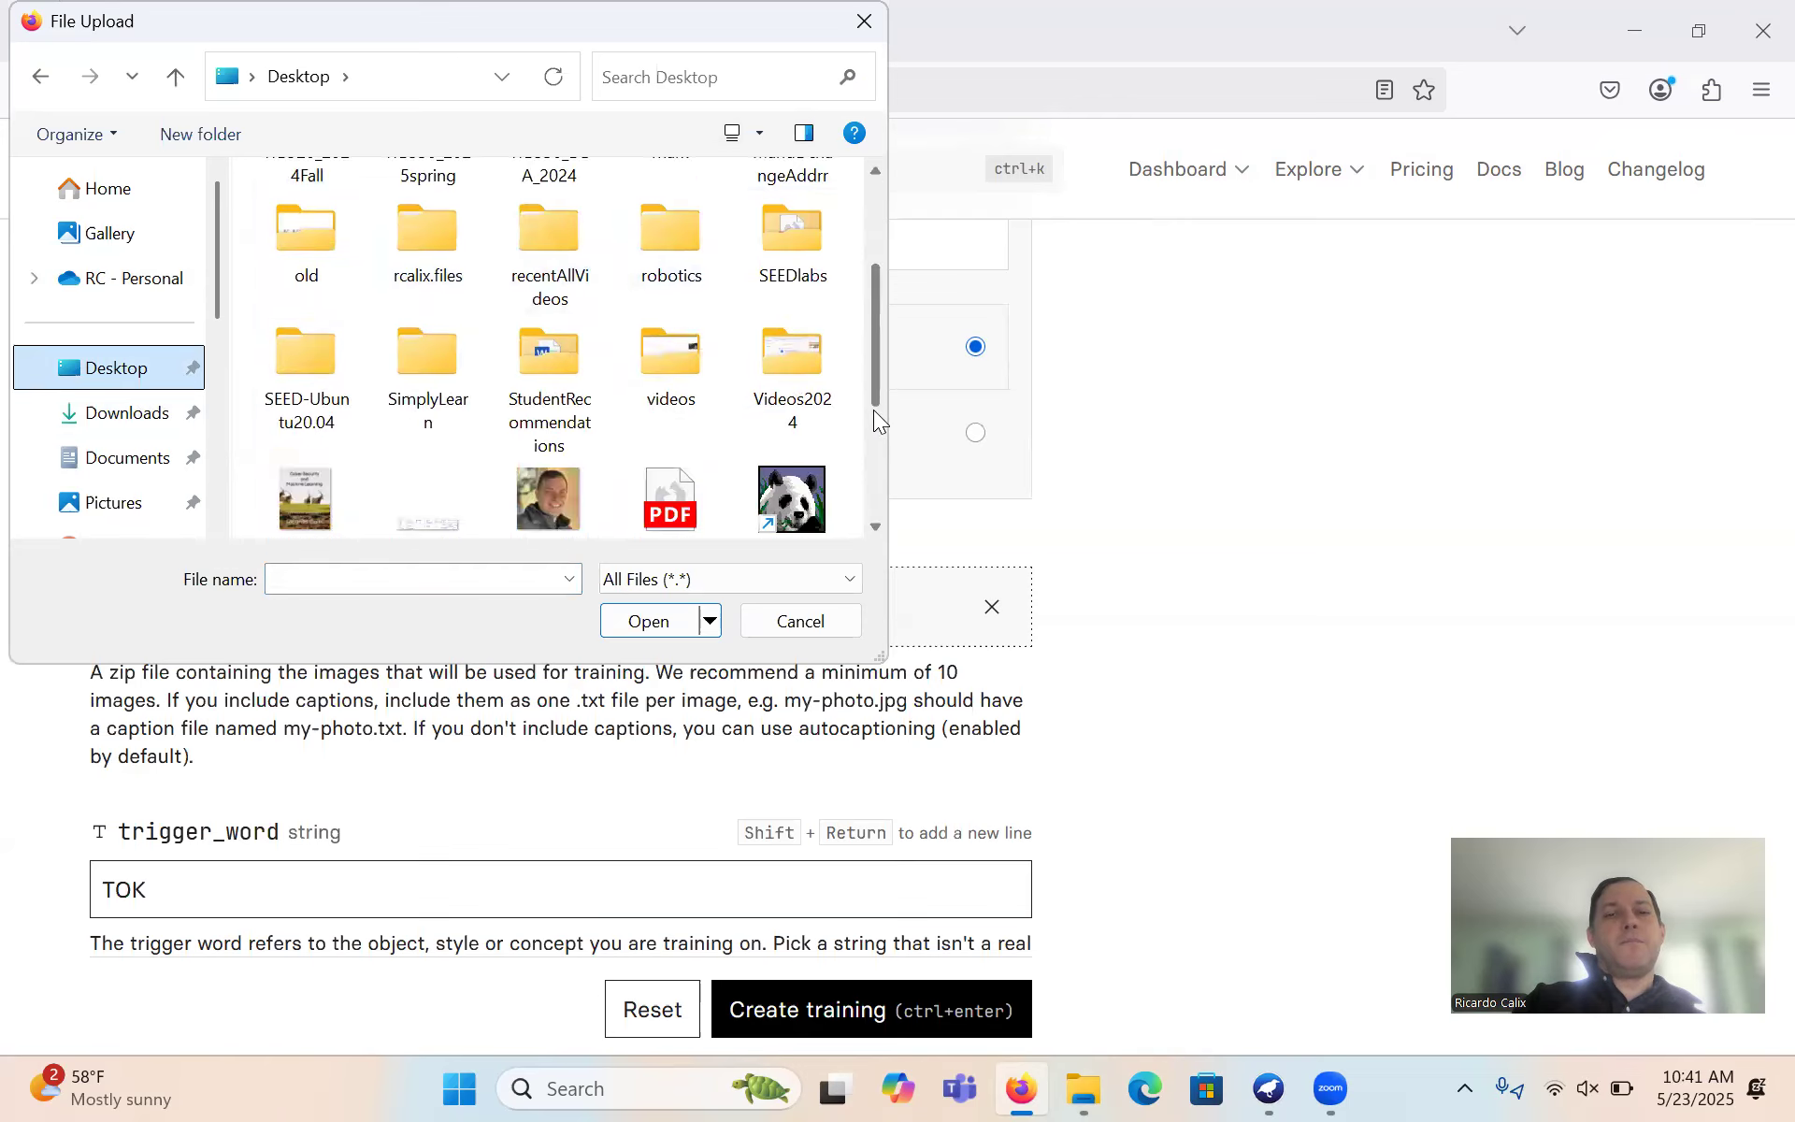
pyautogui.doubleClick(428, 312)
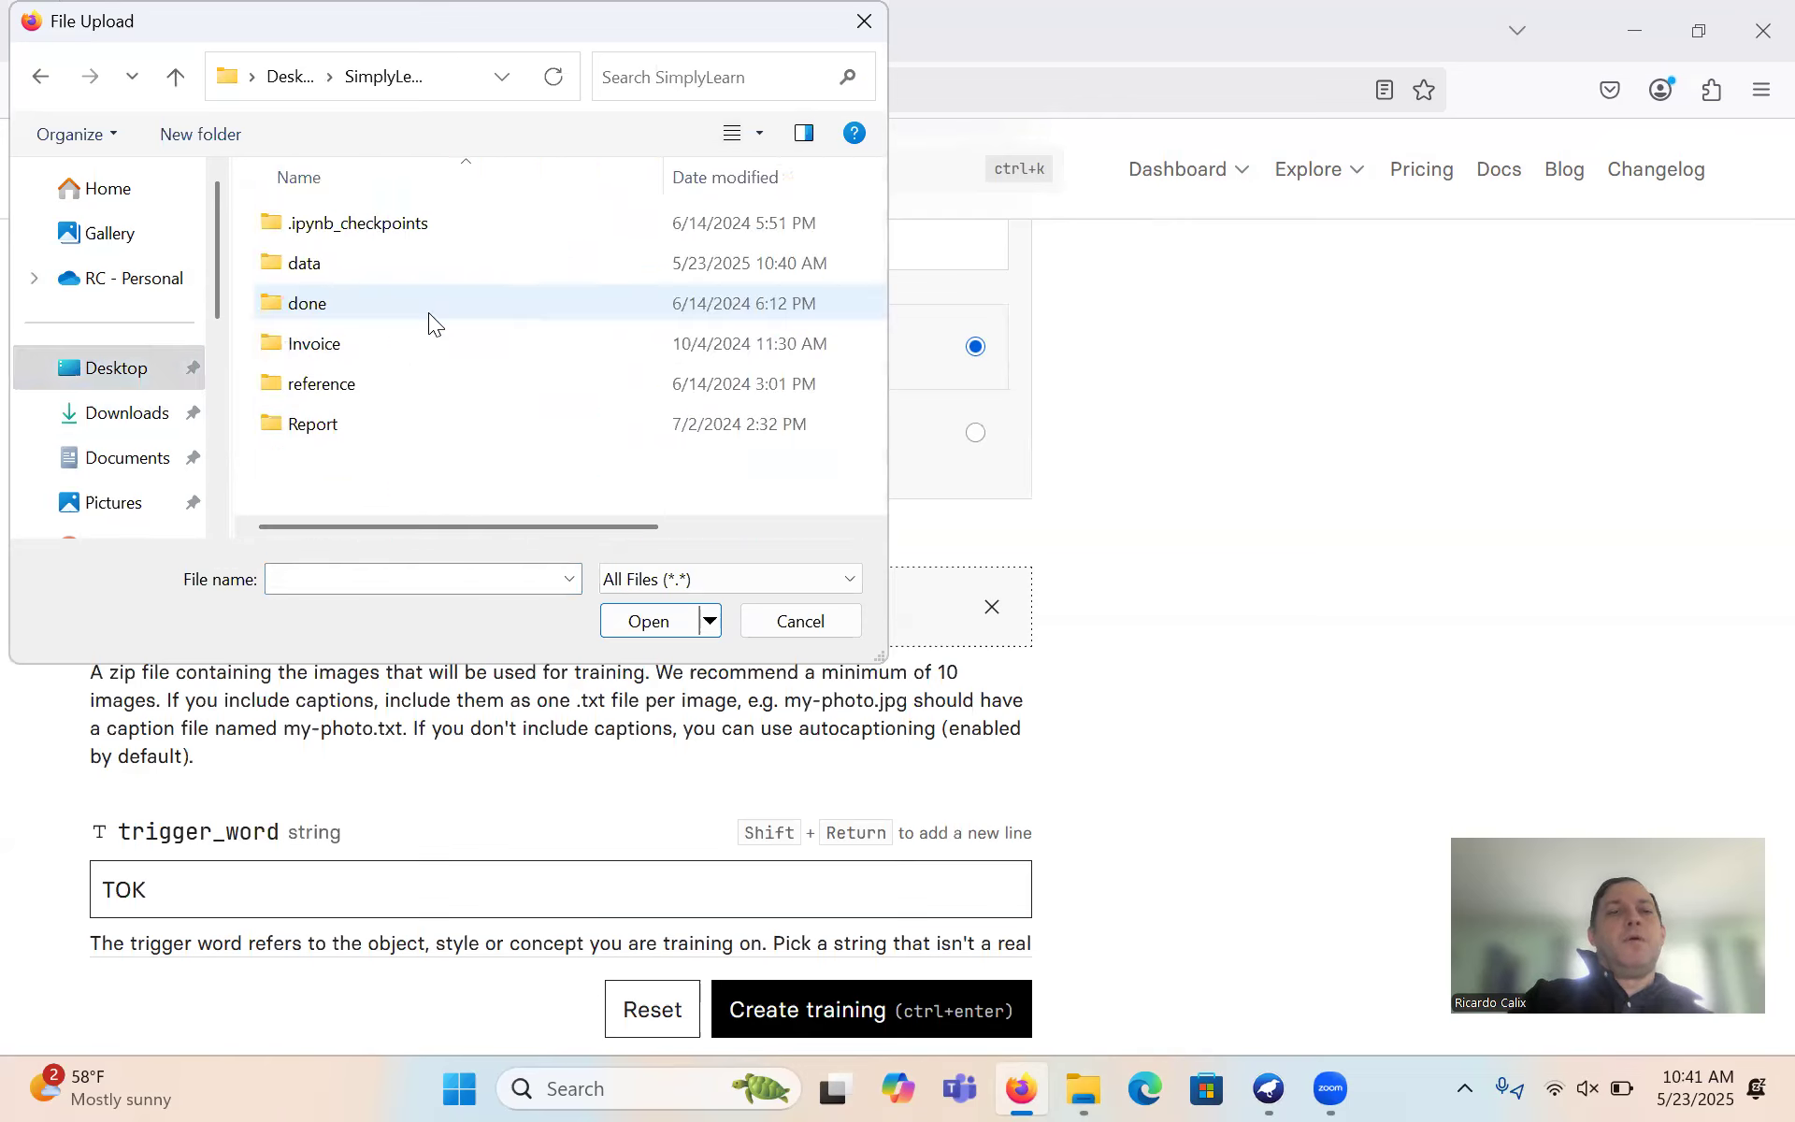
pyautogui.click(321, 261)
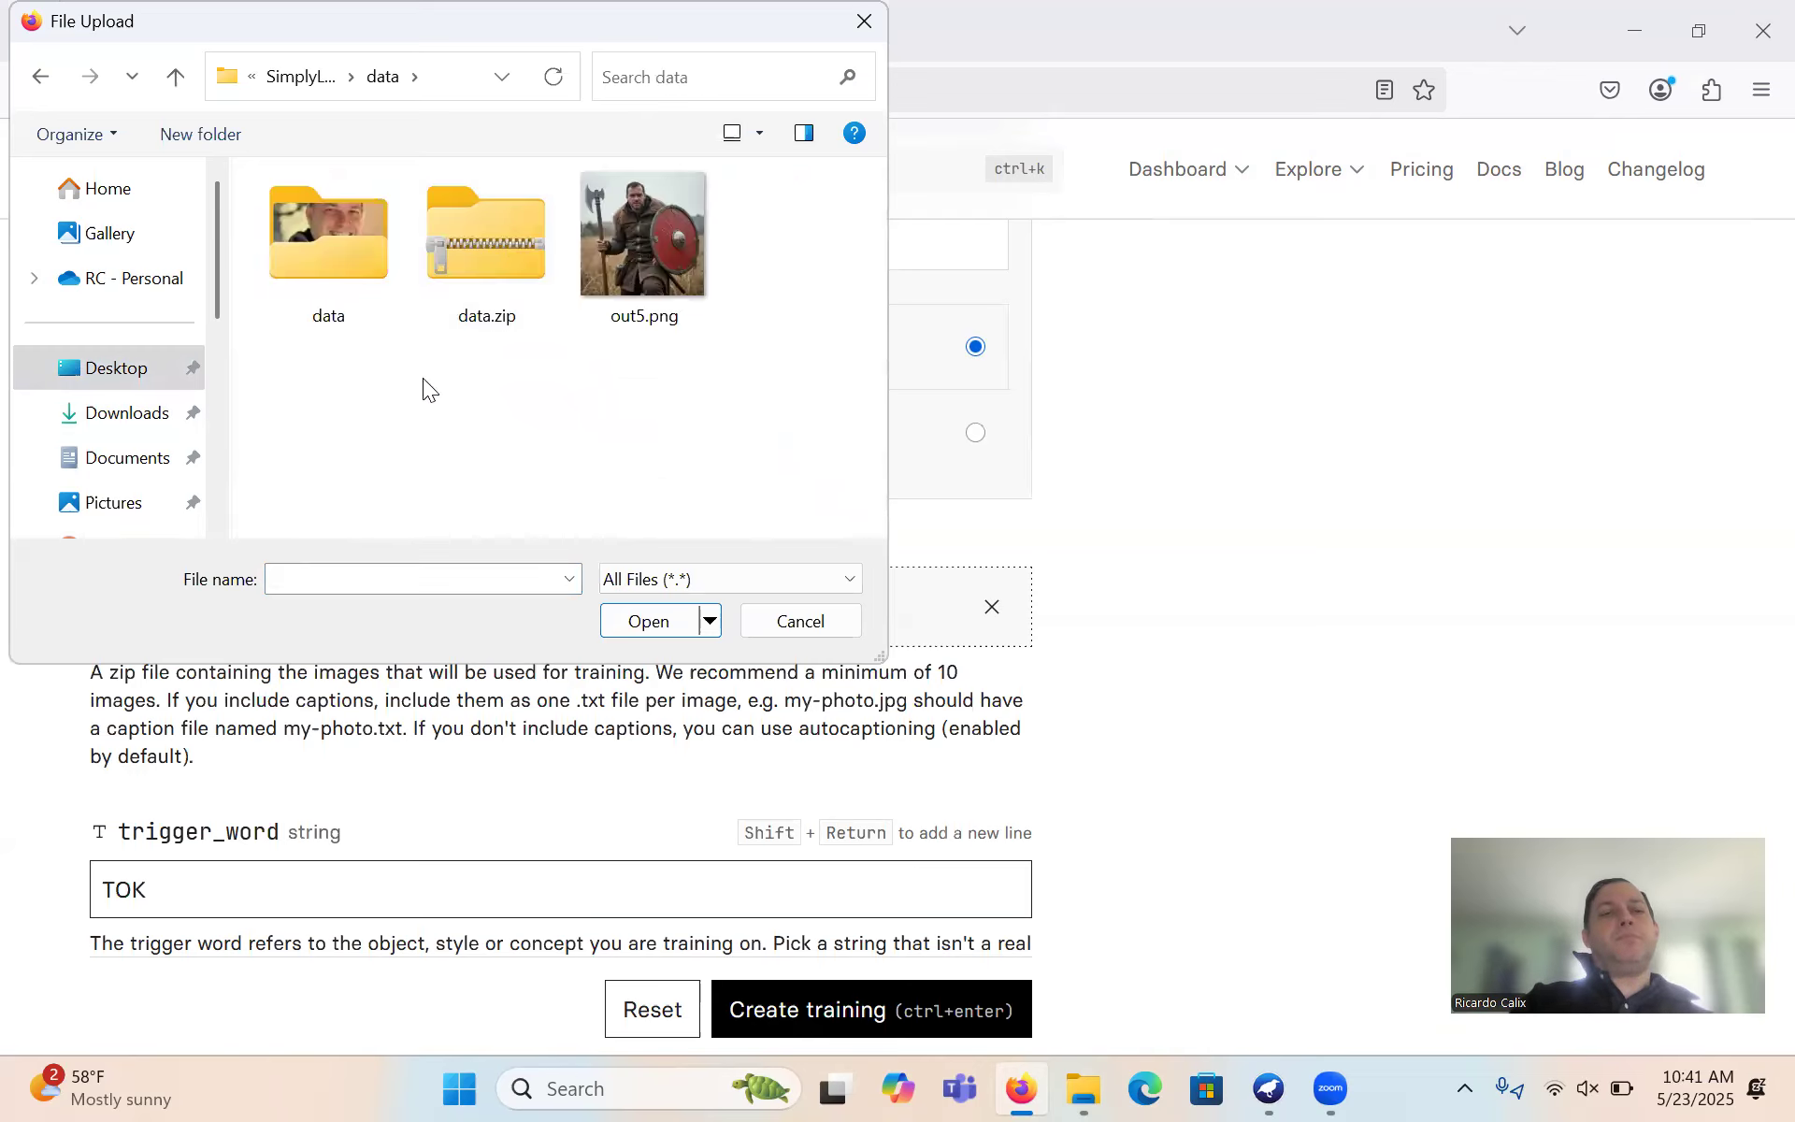
pyautogui.click(507, 211)
pyautogui.click(639, 622)
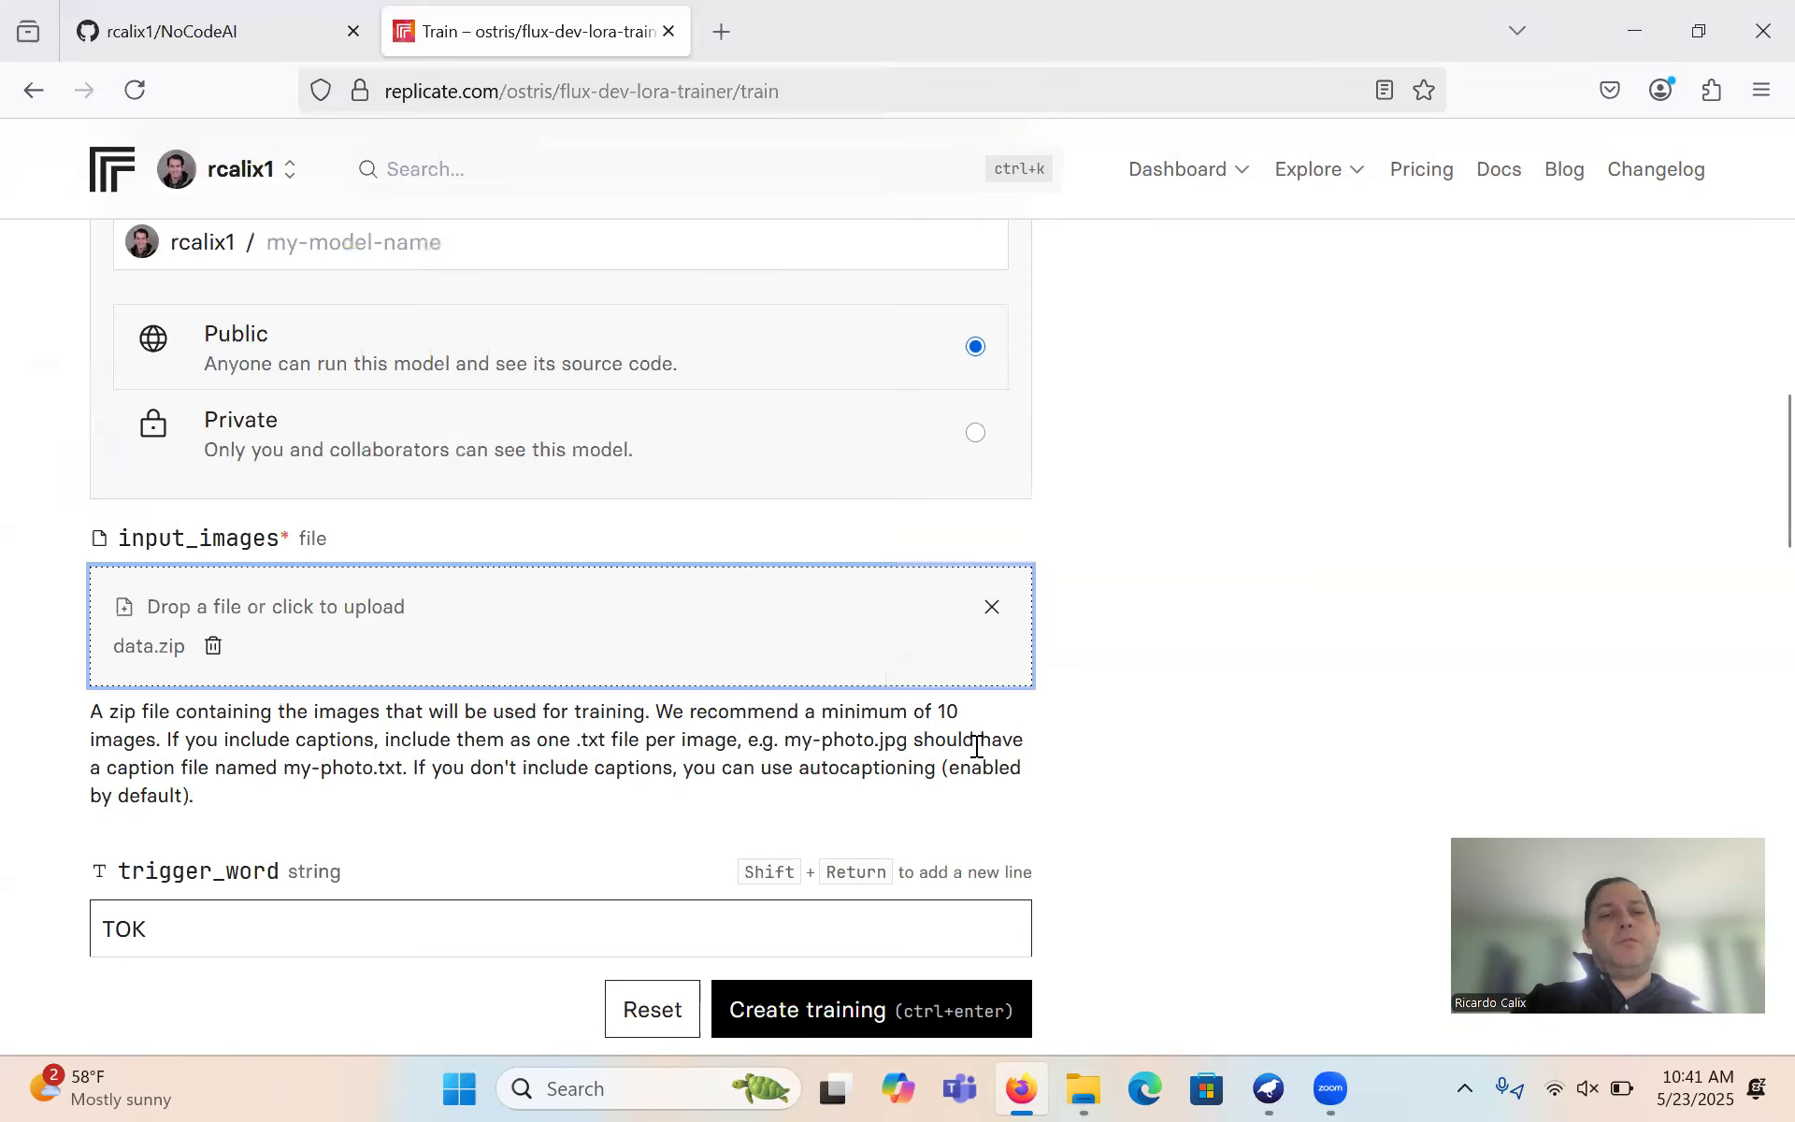
# - Replace the default trigger word TOK with RCALIX
pyautogui.scroll(-3, 968, 744)
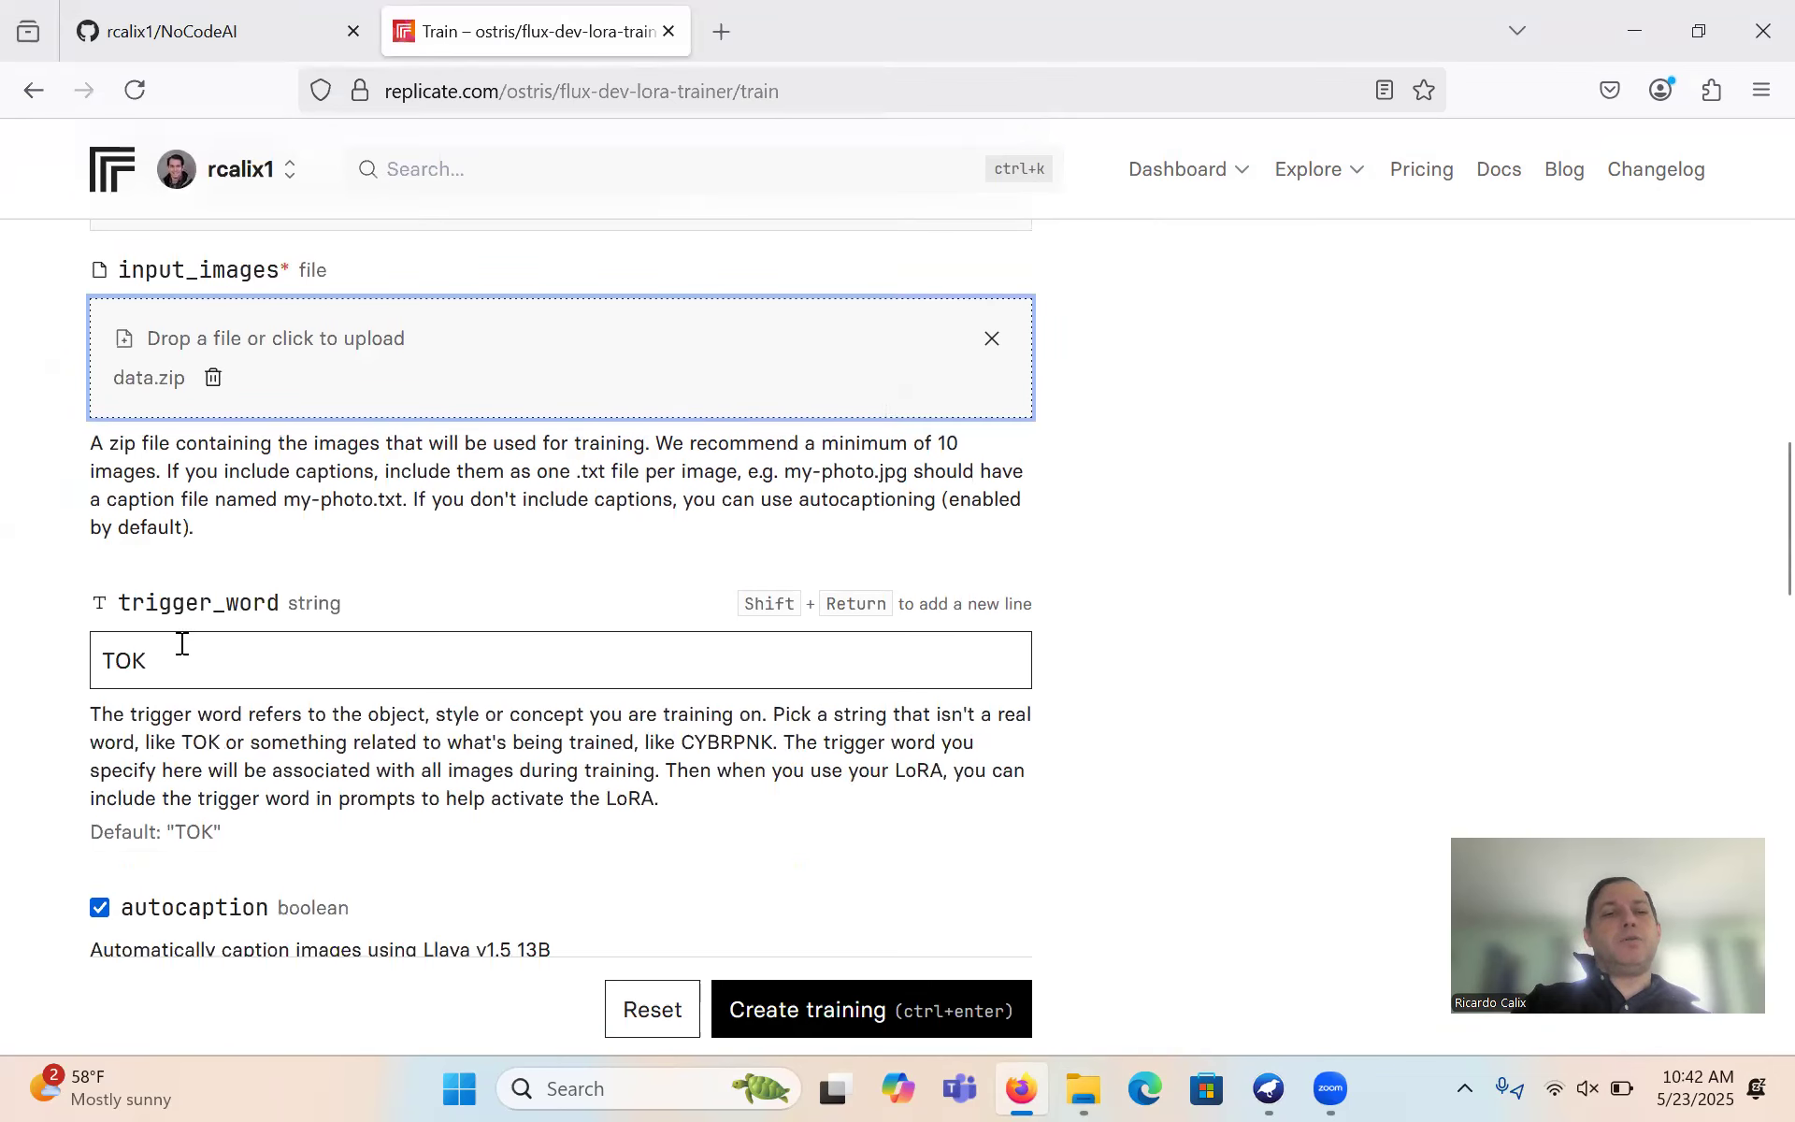
pyautogui.scroll(-1, 160, 654)
pyautogui.moveTo(158, 572); pyautogui.dragTo(93, 567)
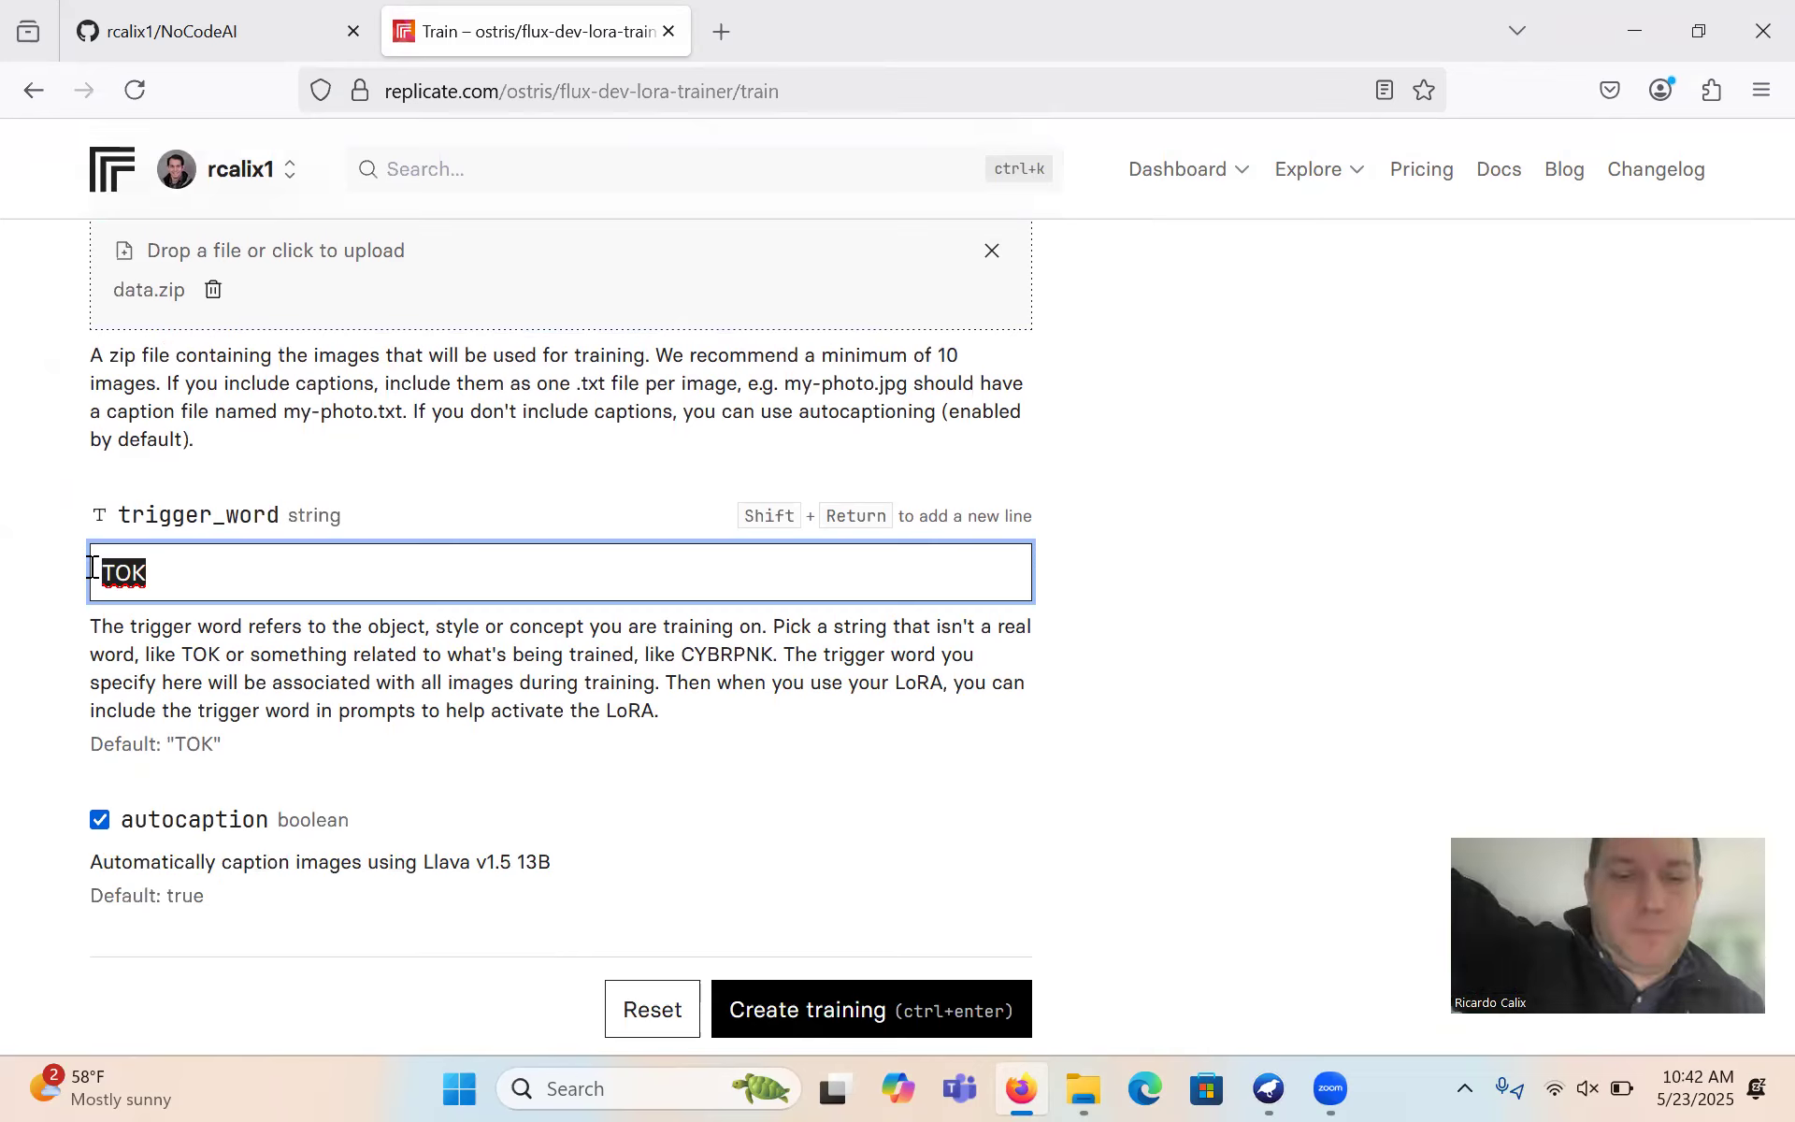
pyautogui.write('RCALIX')
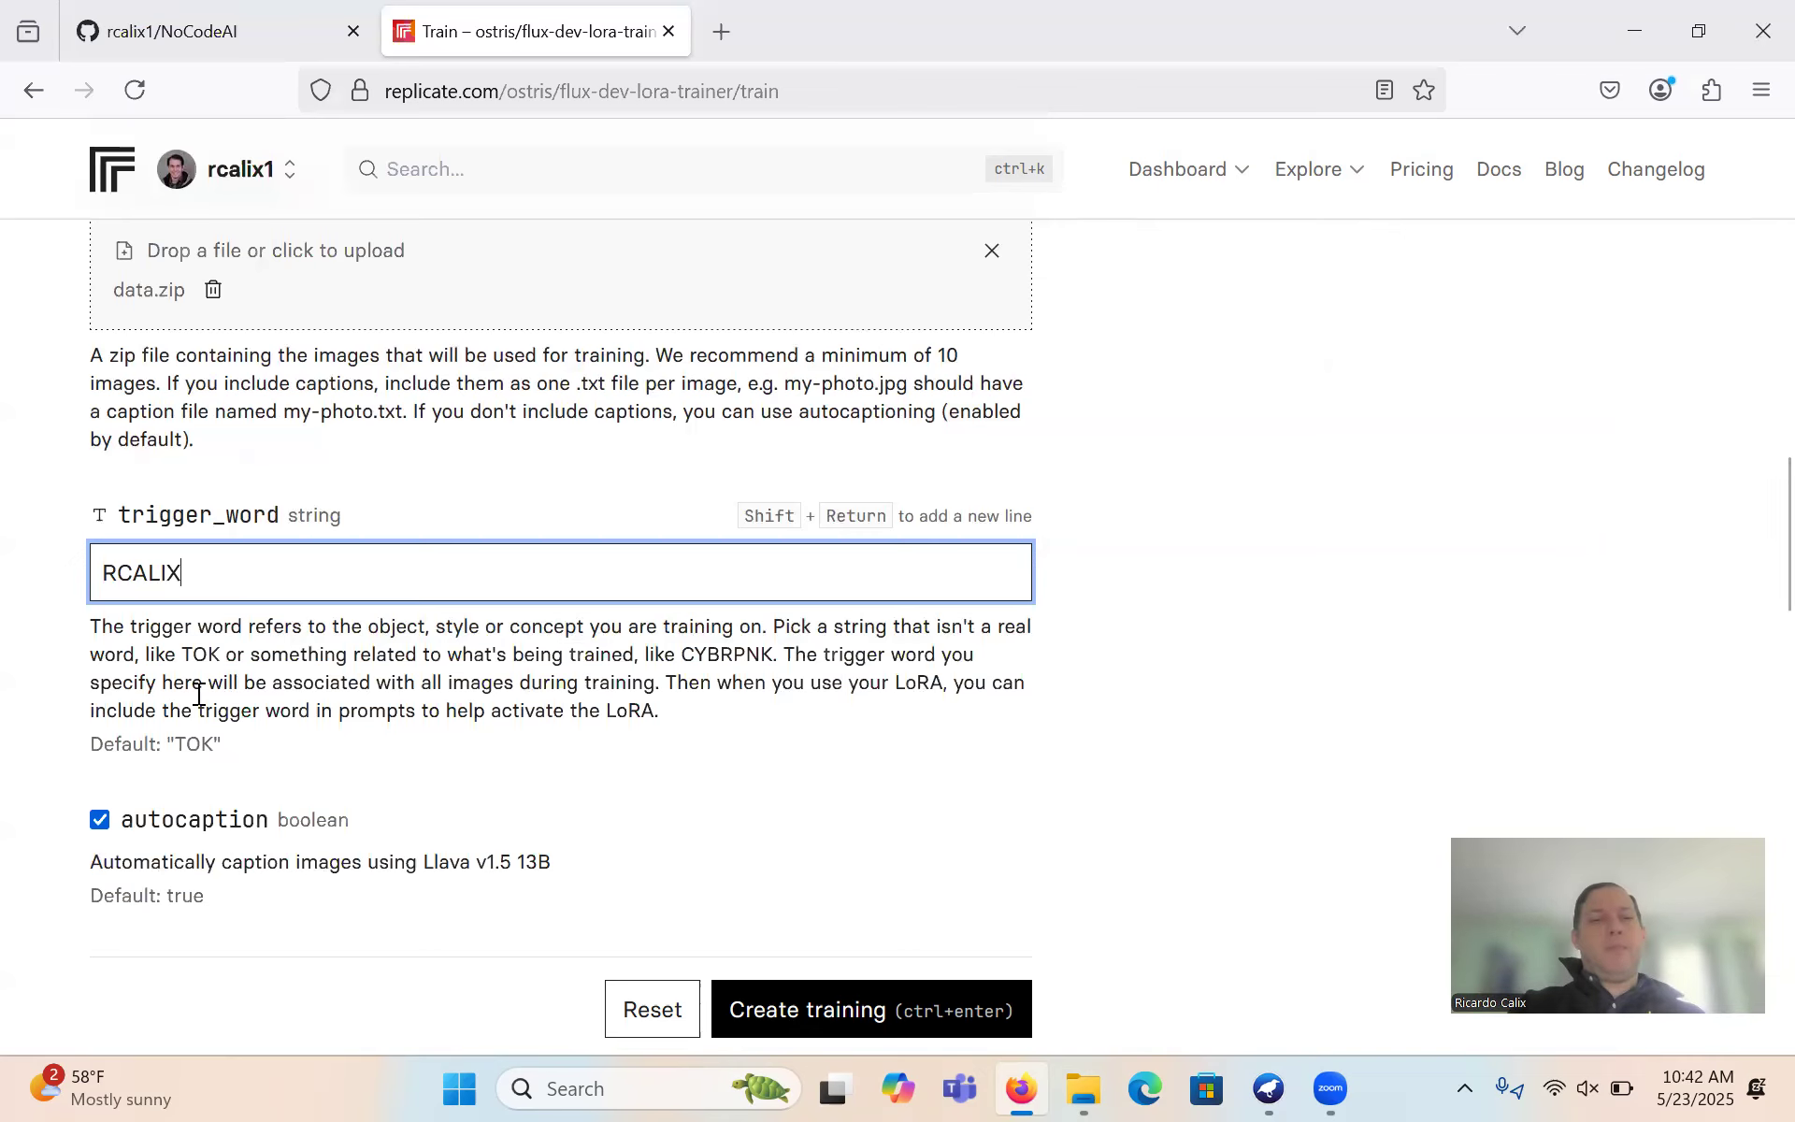
pyautogui.scroll(-5, 337, 705)
pyautogui.scroll(-20, 336, 705)
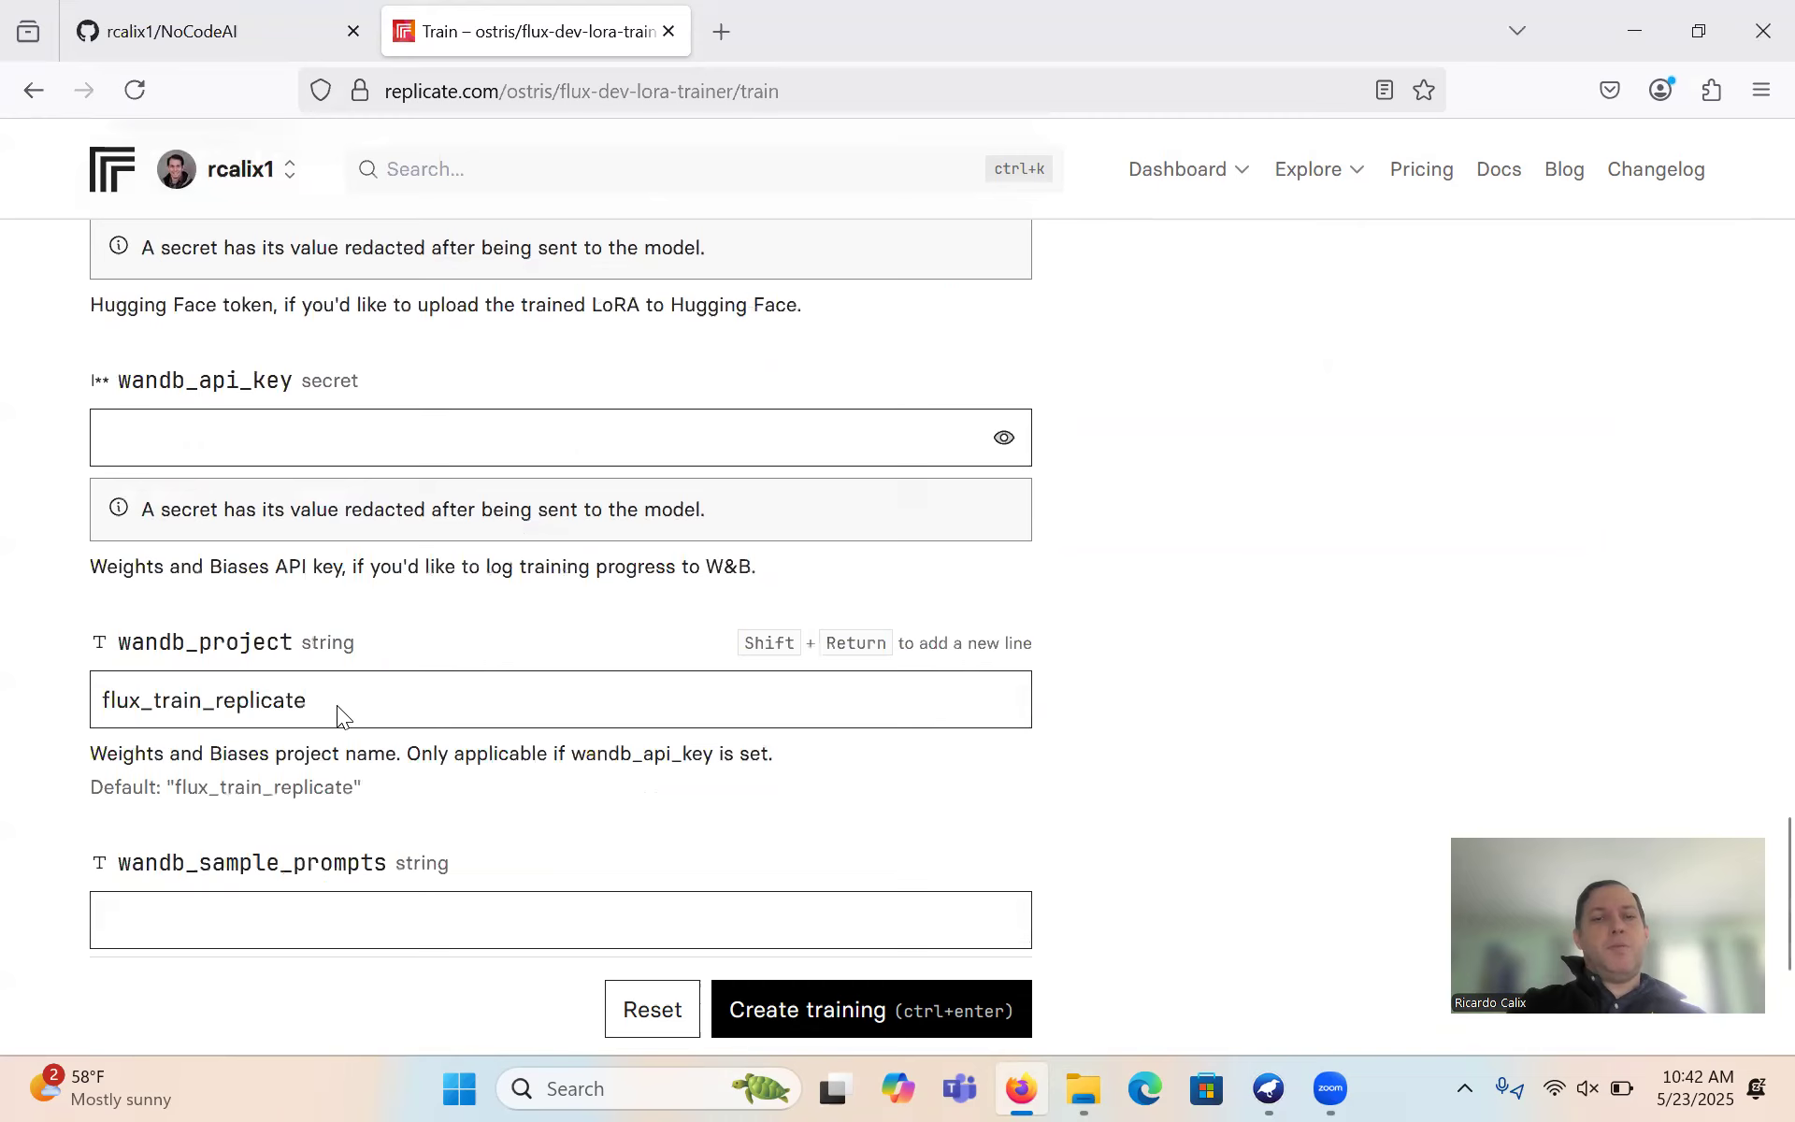
pyautogui.scroll(-4, 336, 705)
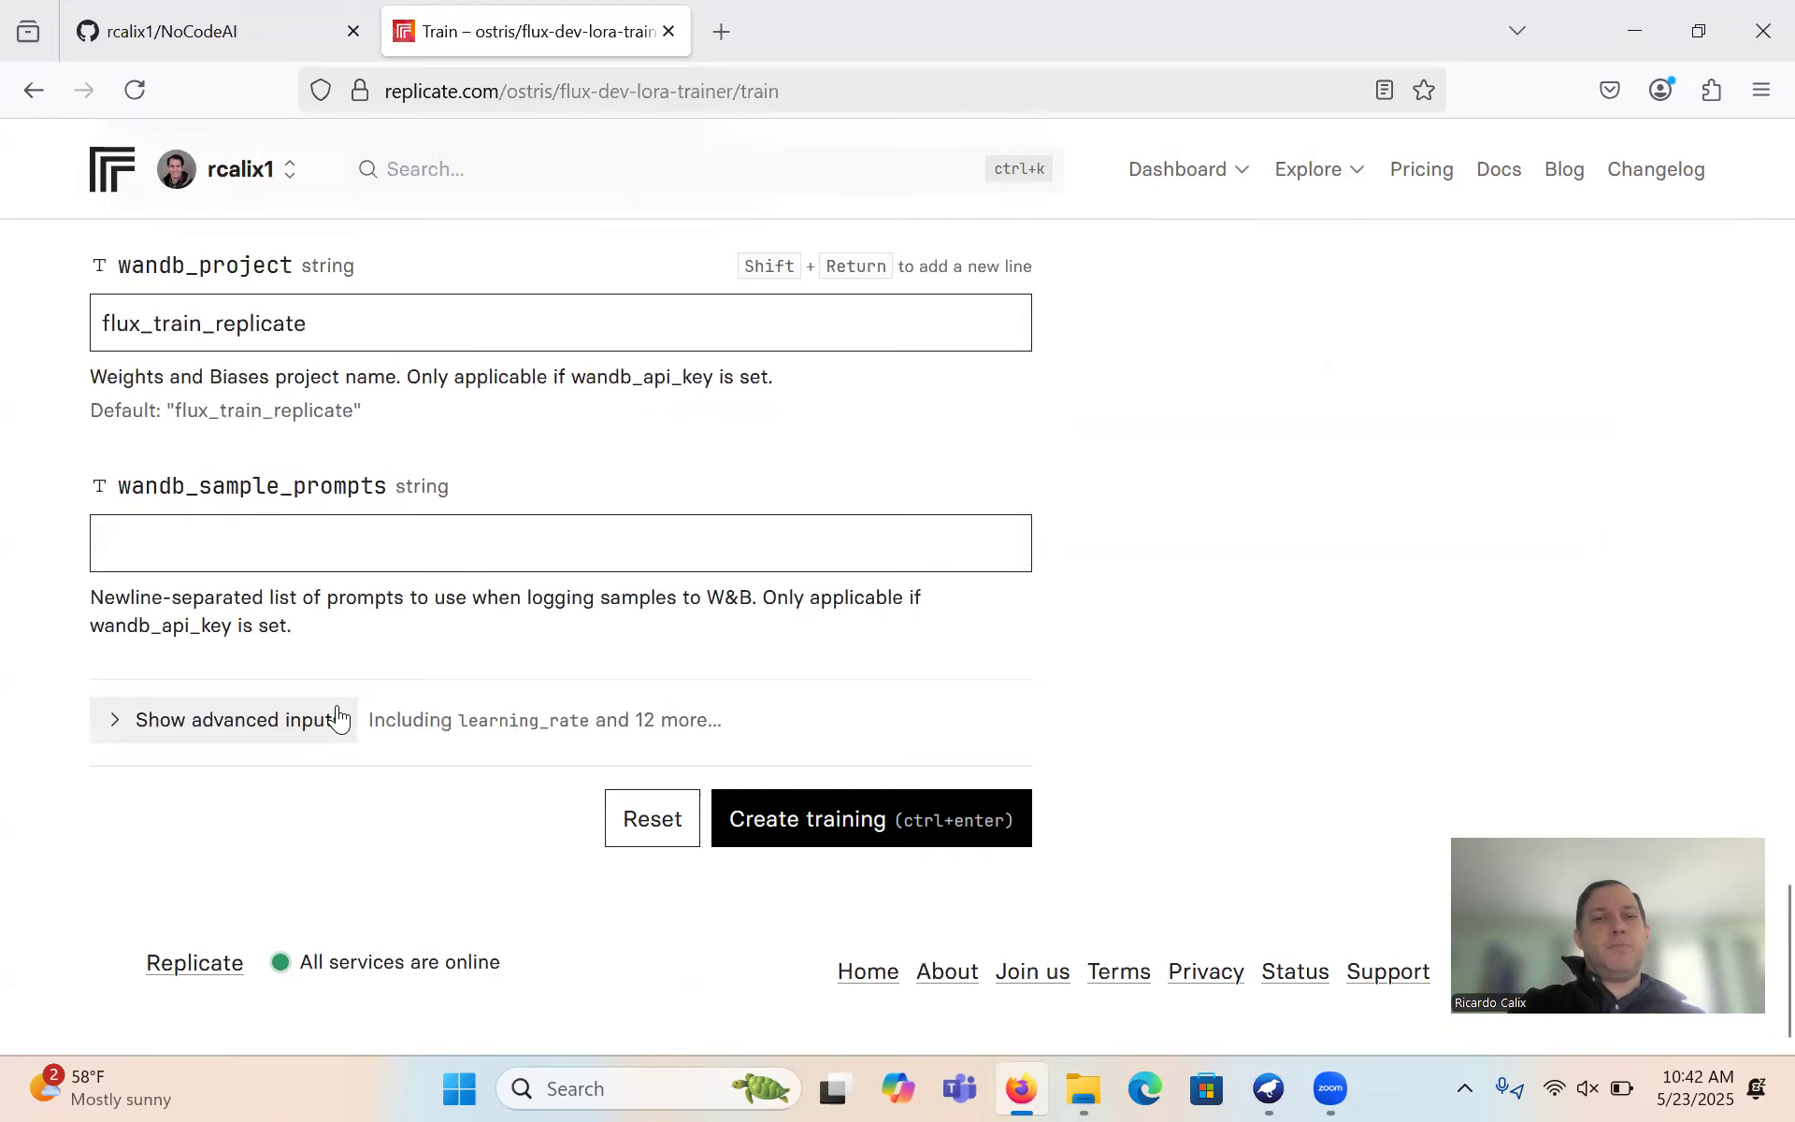
pyautogui.scroll(20, 338, 710)
pyautogui.scroll(1, 338, 706)
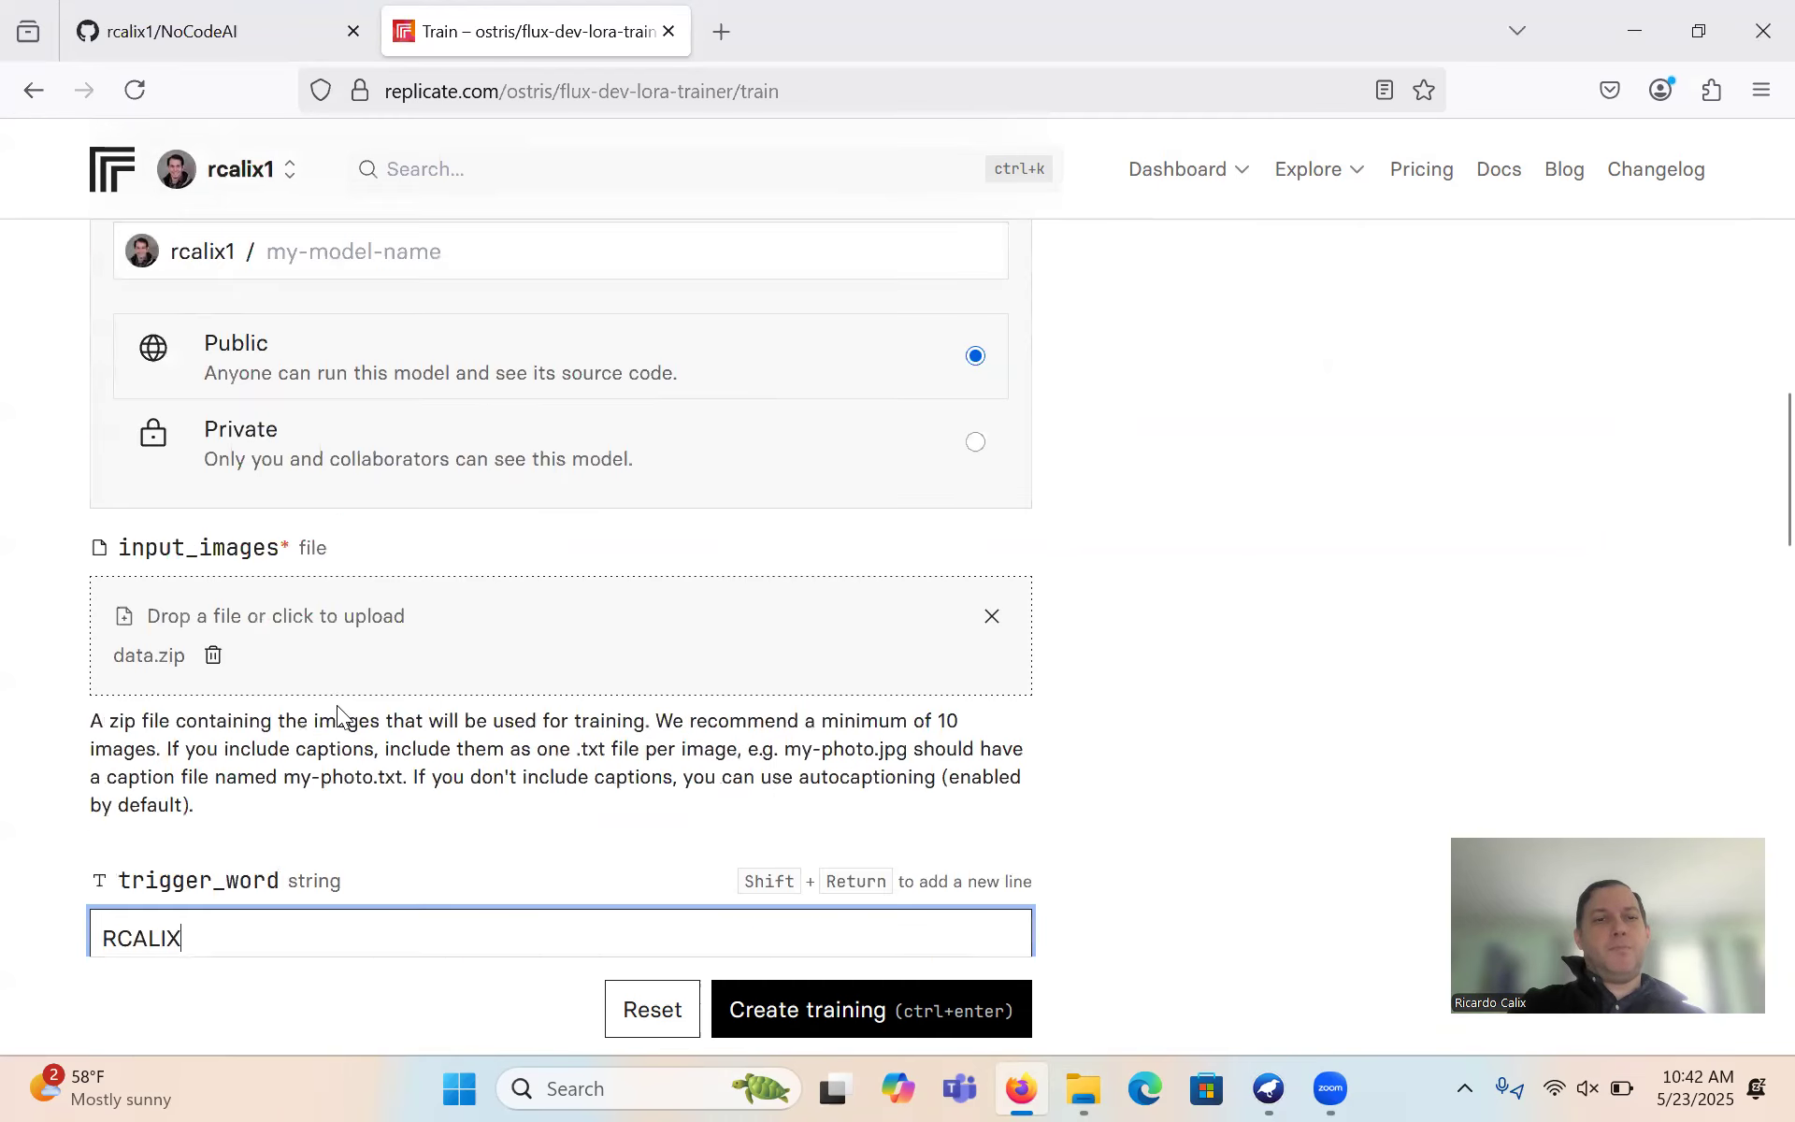
pyautogui.scroll(1, 336, 705)
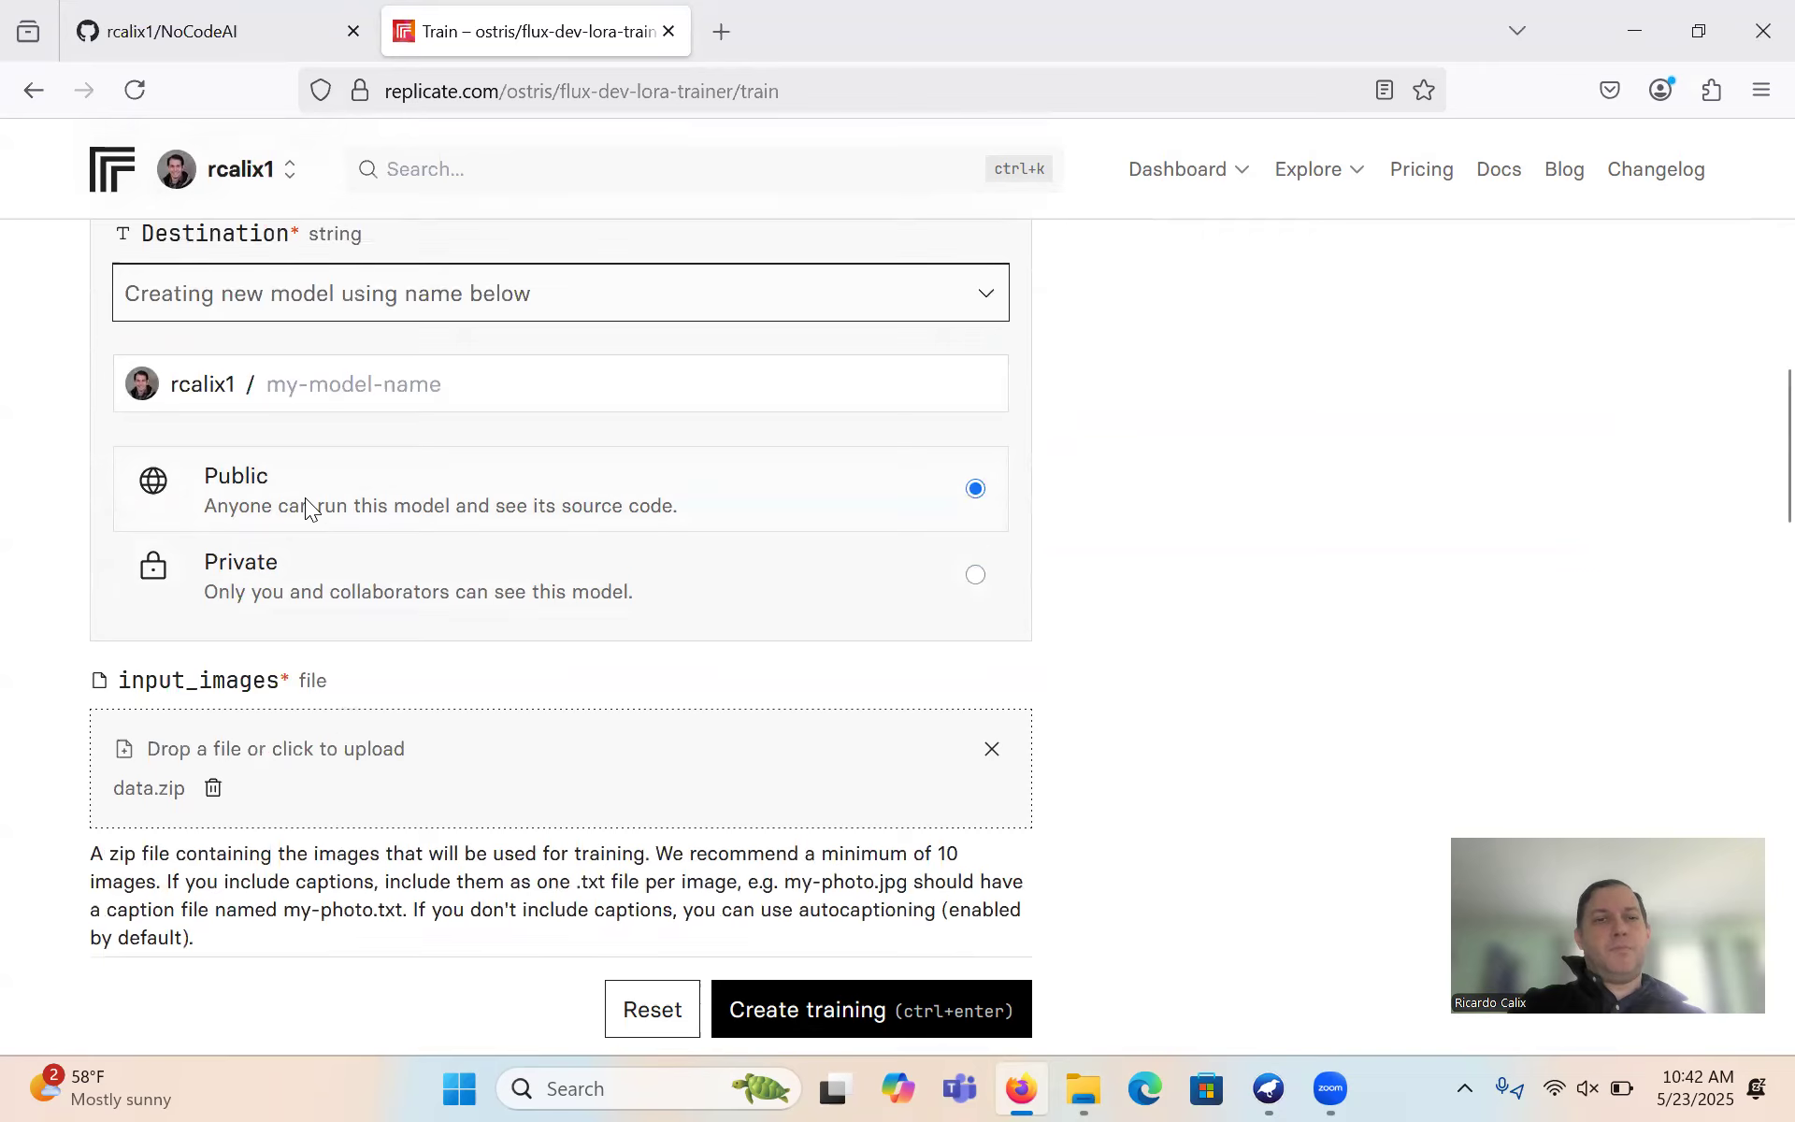
# - Enter nocode2025 as the new model's name, keeping it Public
pyautogui.click(320, 386)
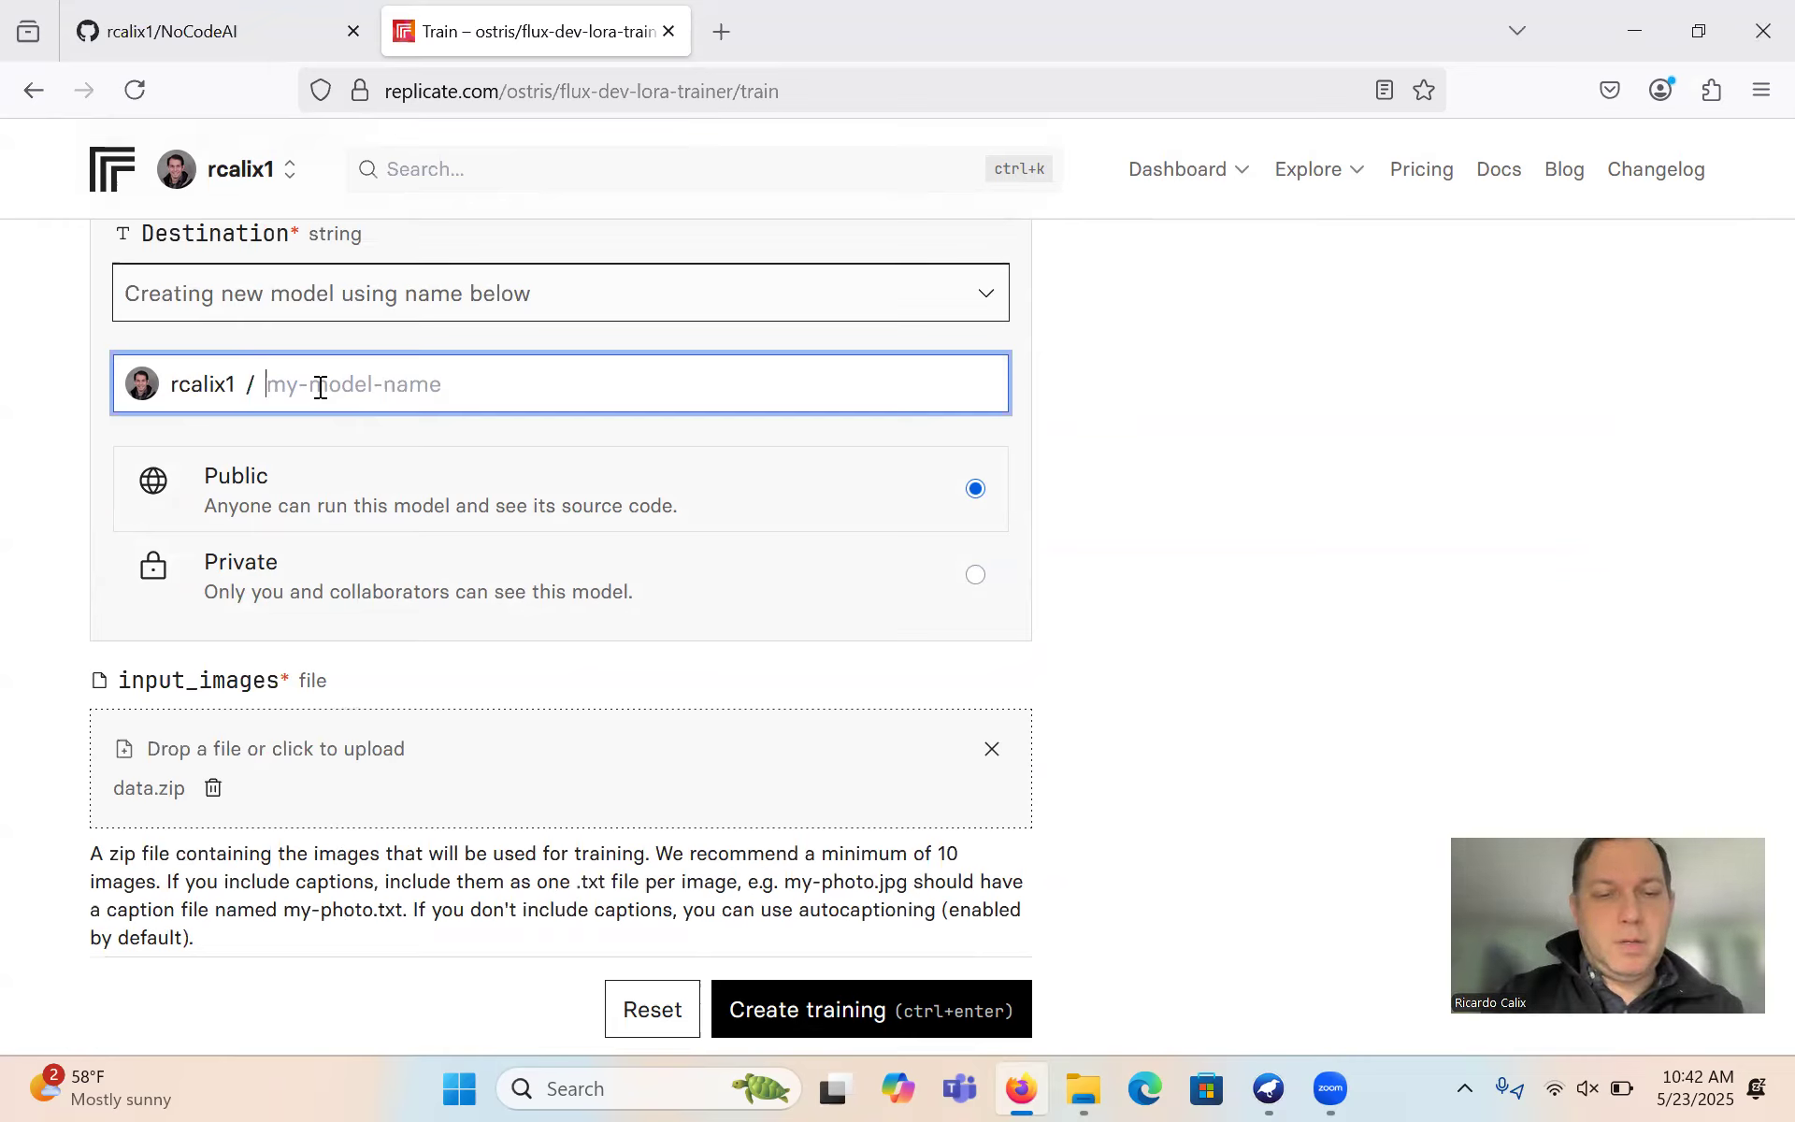
pyautogui.write('NOcODE')
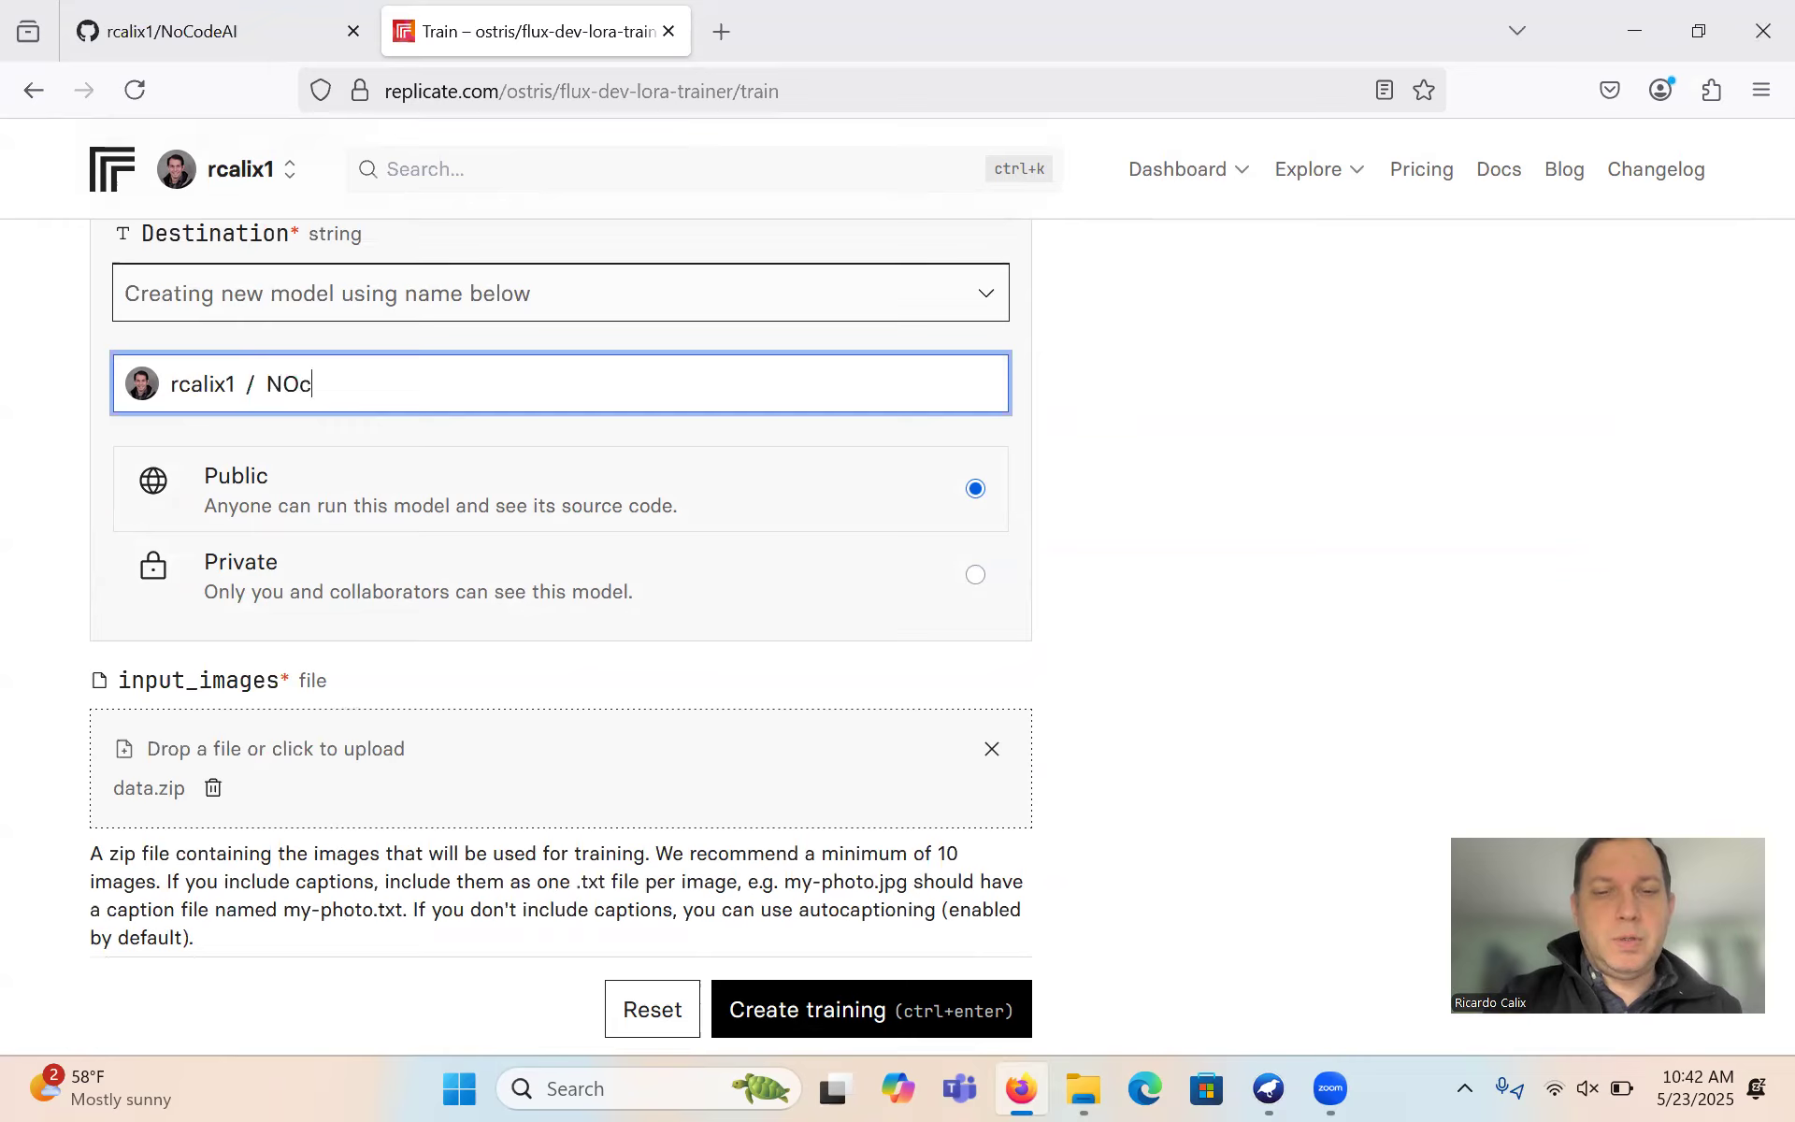
pyautogui.press('BackSpace')
pyautogui.press('BackSpace')
pyautogui.press('BackSpace')
pyautogui.press('BackSpace')
pyautogui.press('BackSpace')
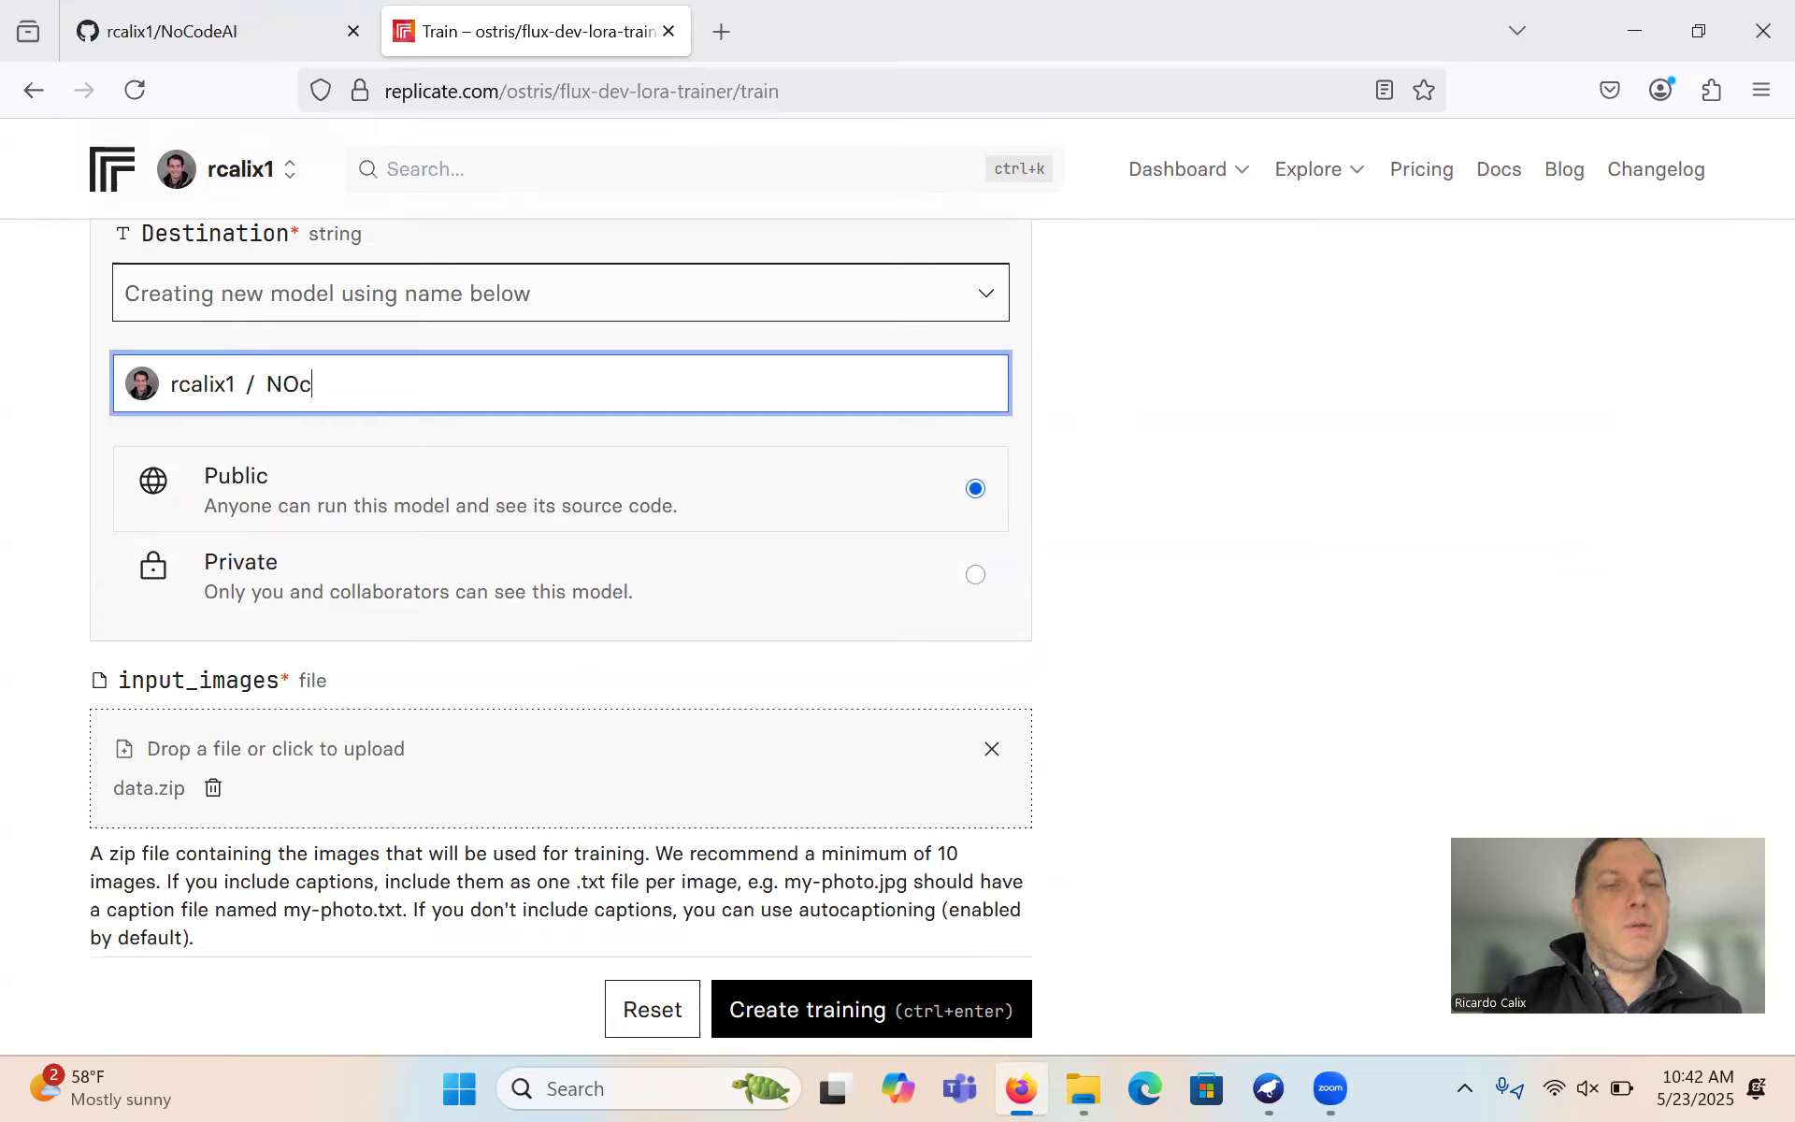
pyautogui.press('BackSpace')
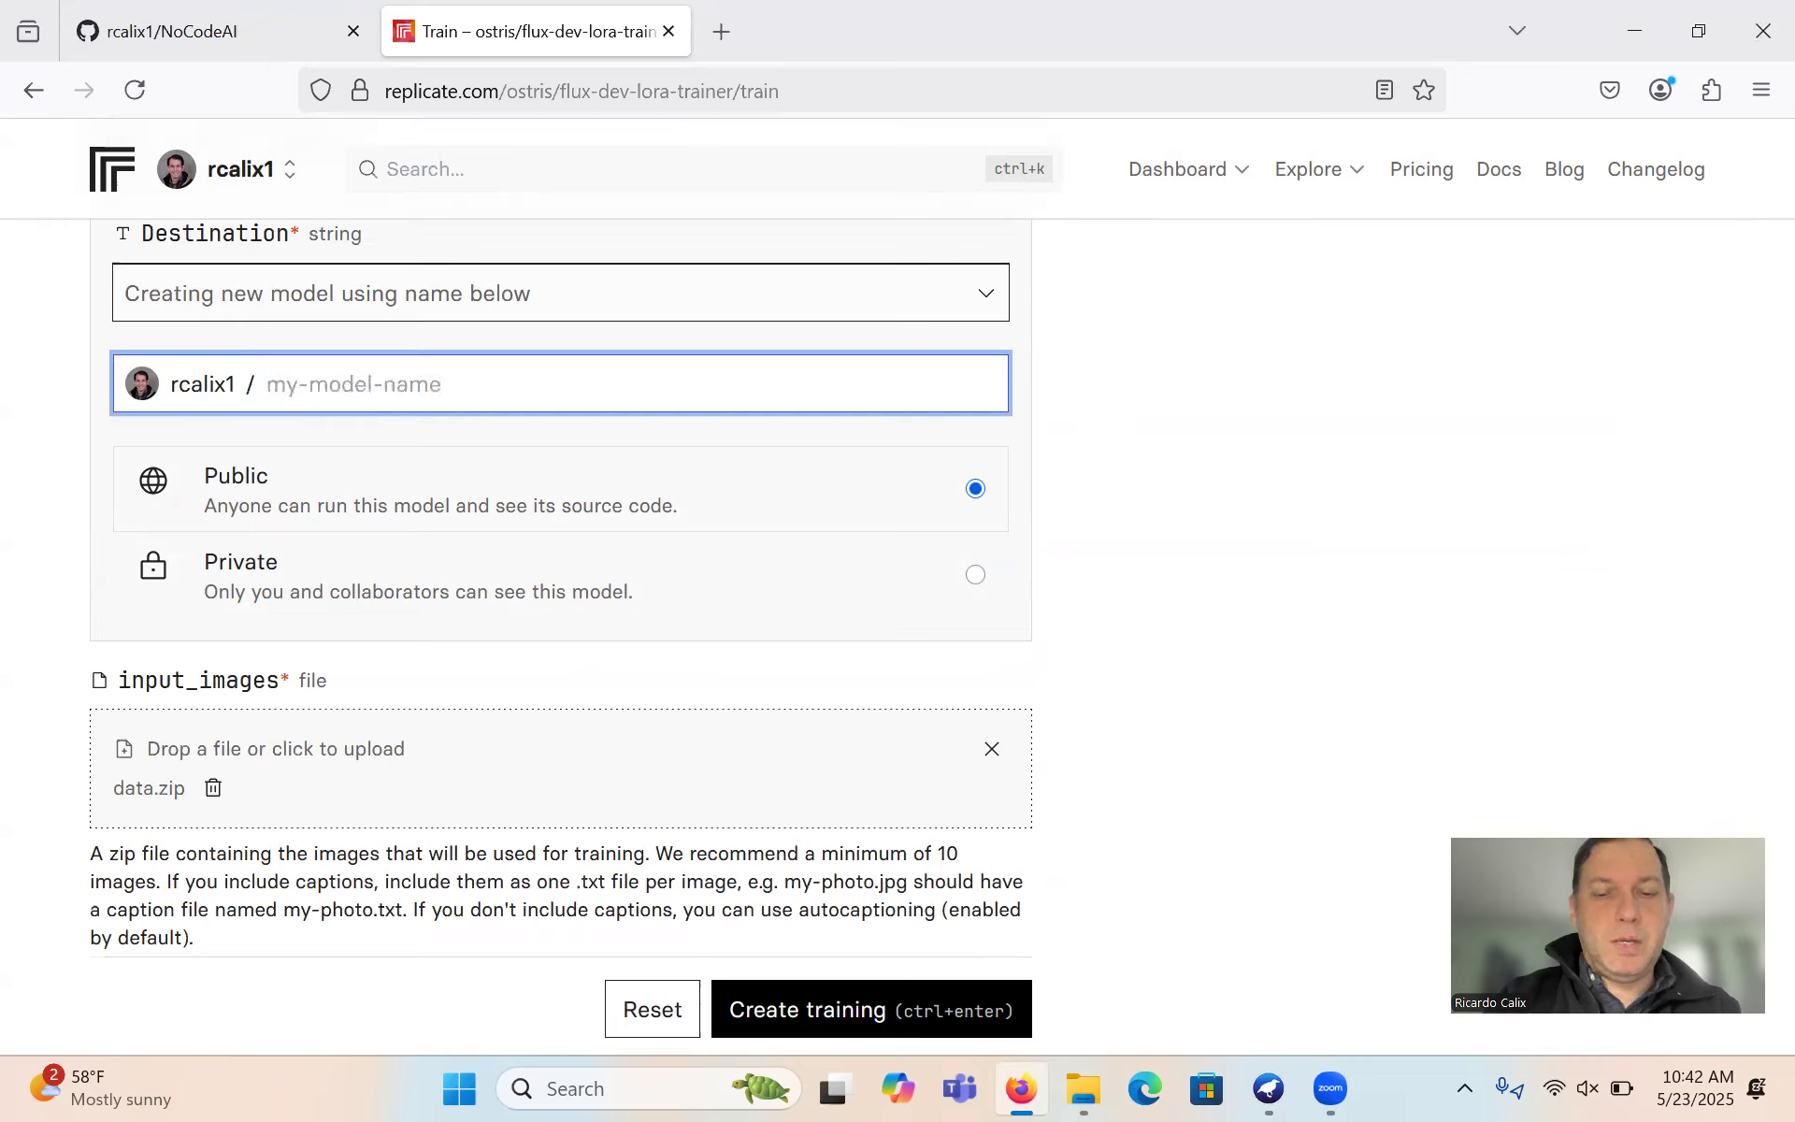
pyautogui.write('NO')
pyautogui.press('BackSpace')
pyautogui.press('BackSpace')
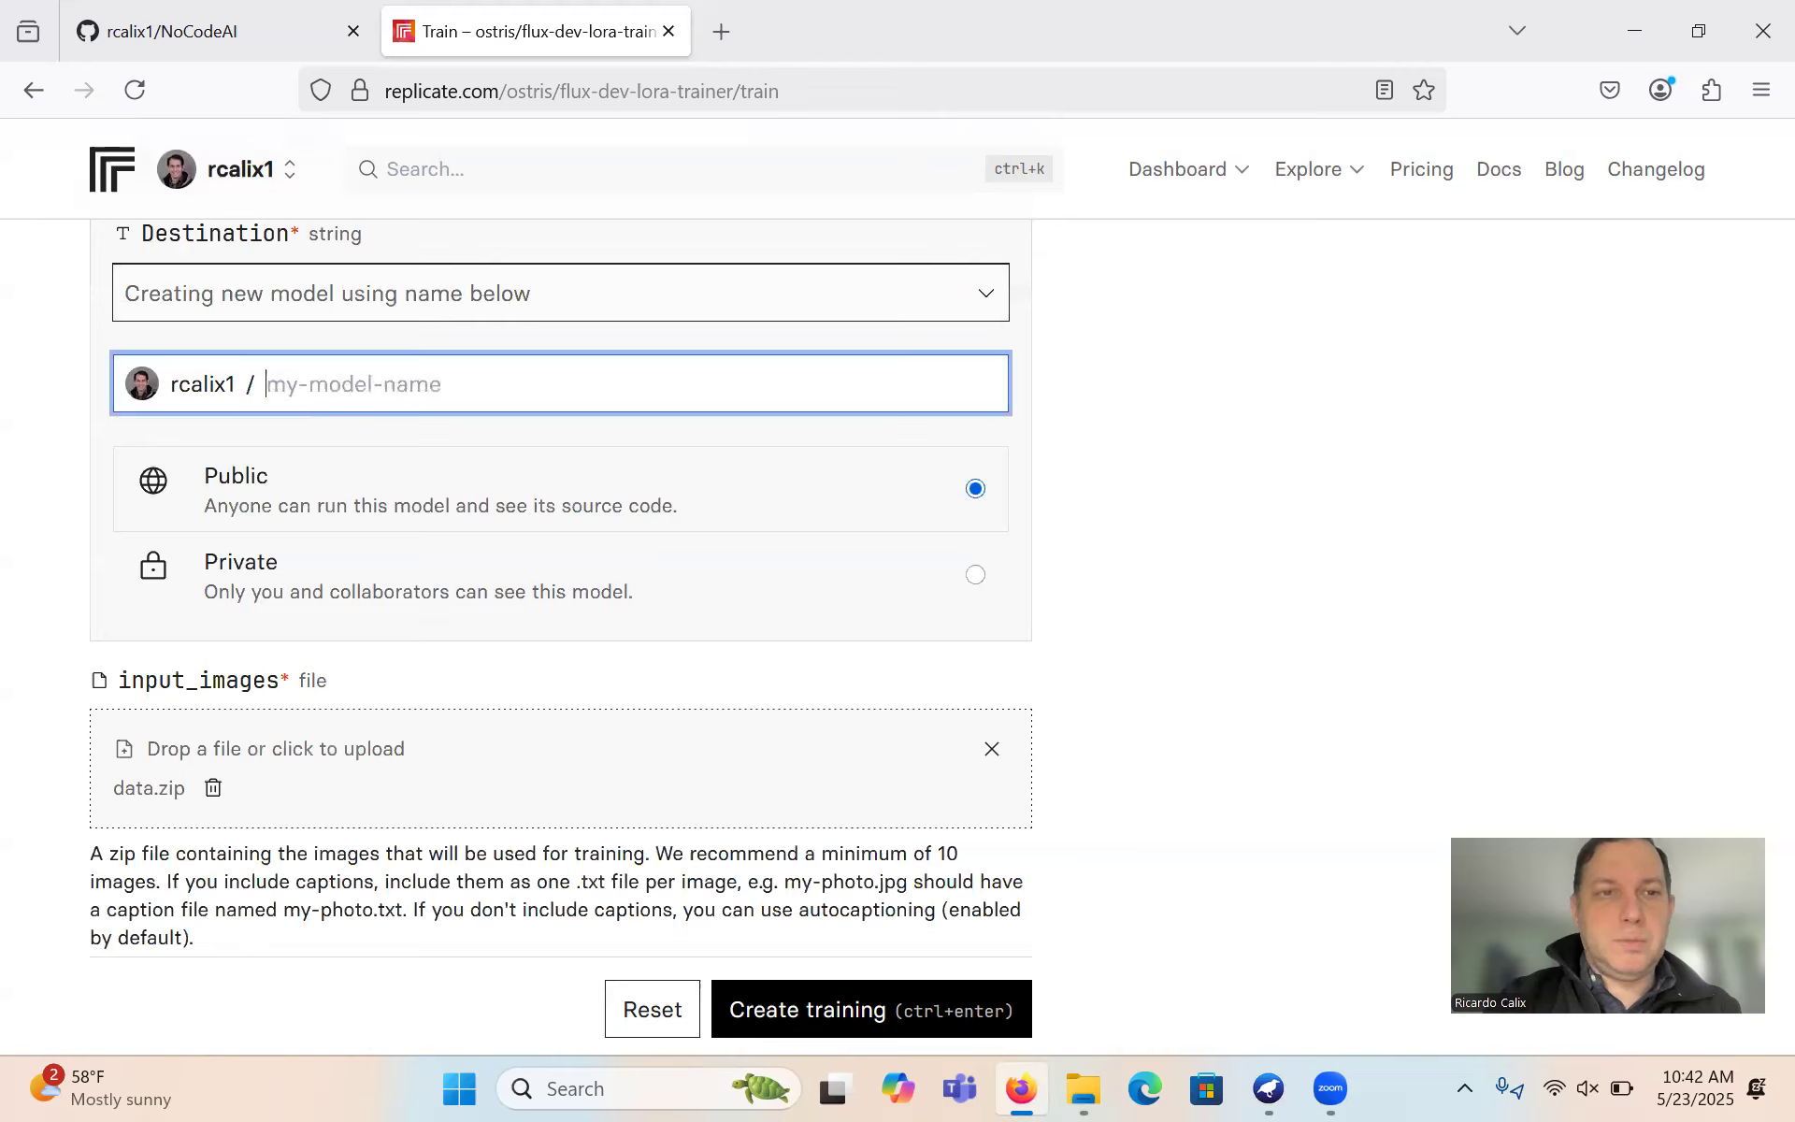
pyautogui.write('noco')
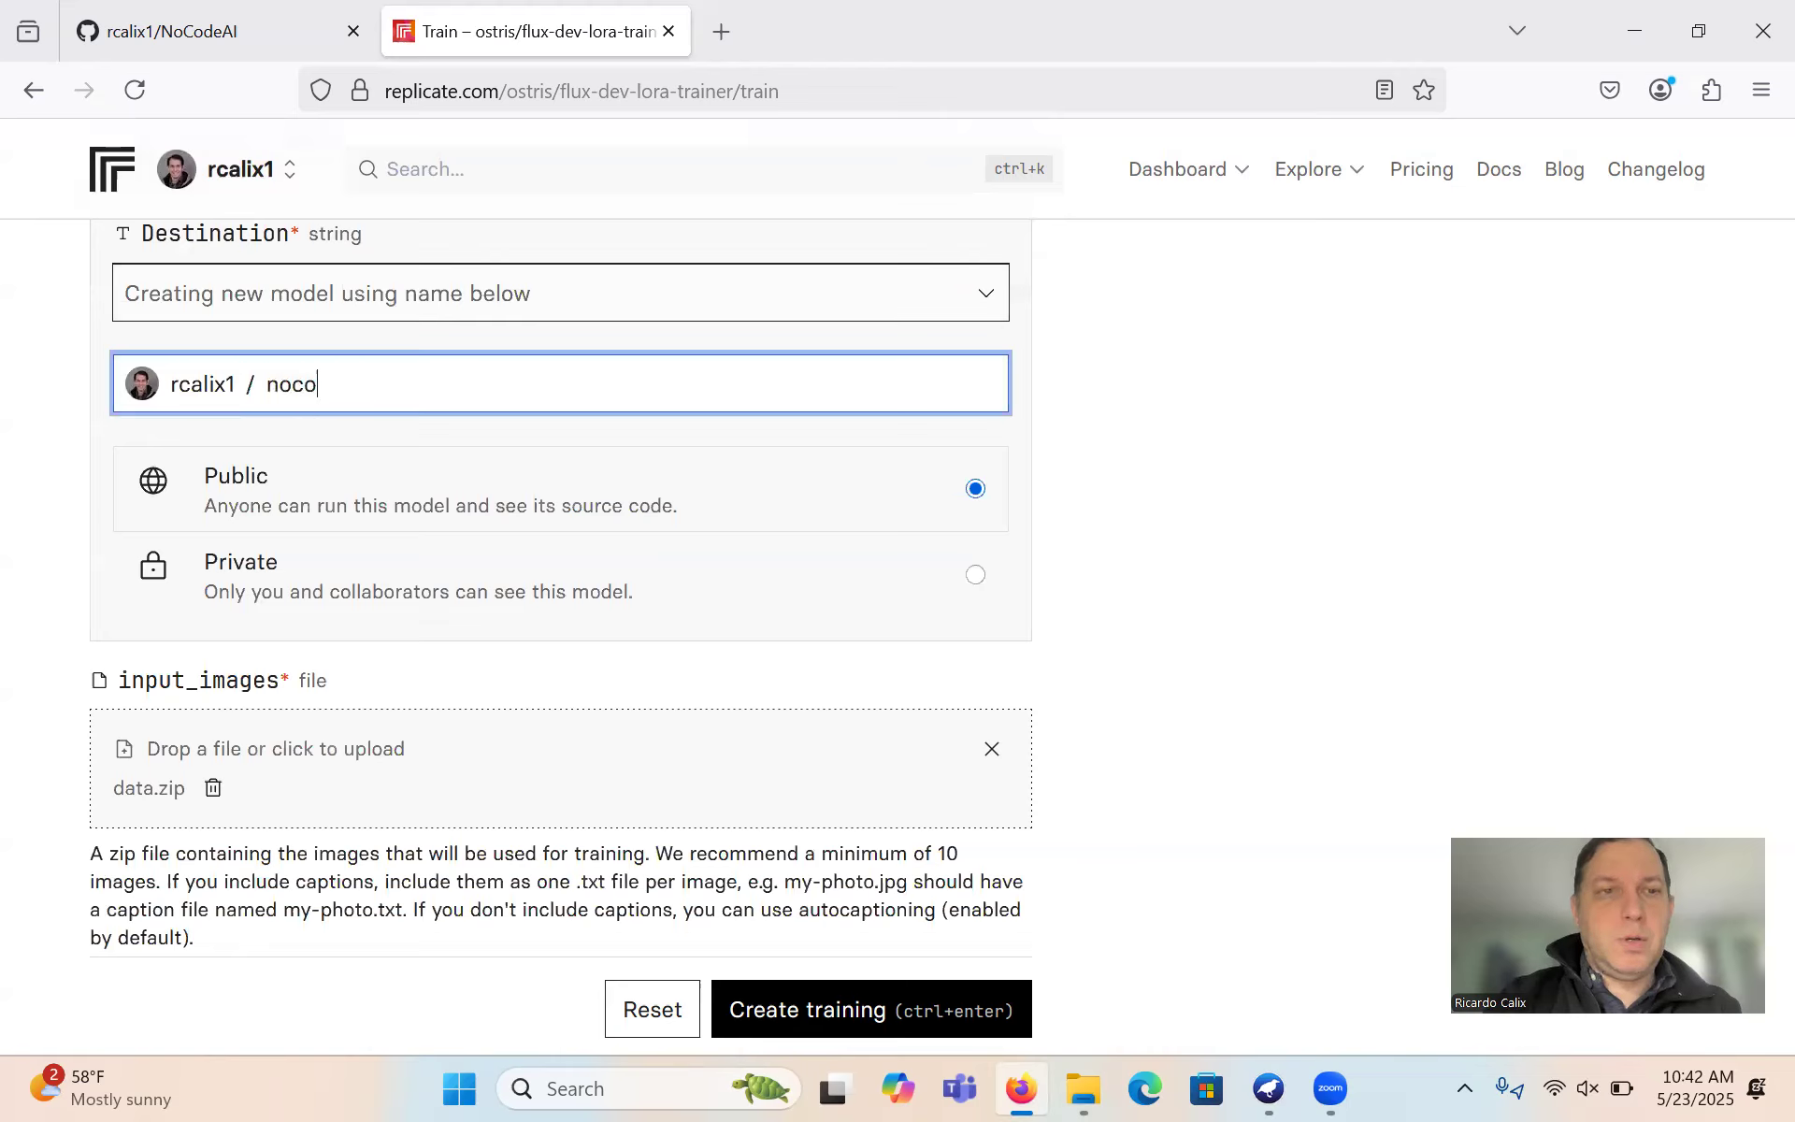
pyautogui.write('dd')
pyautogui.press('BackSpace')
pyautogui.write('e')
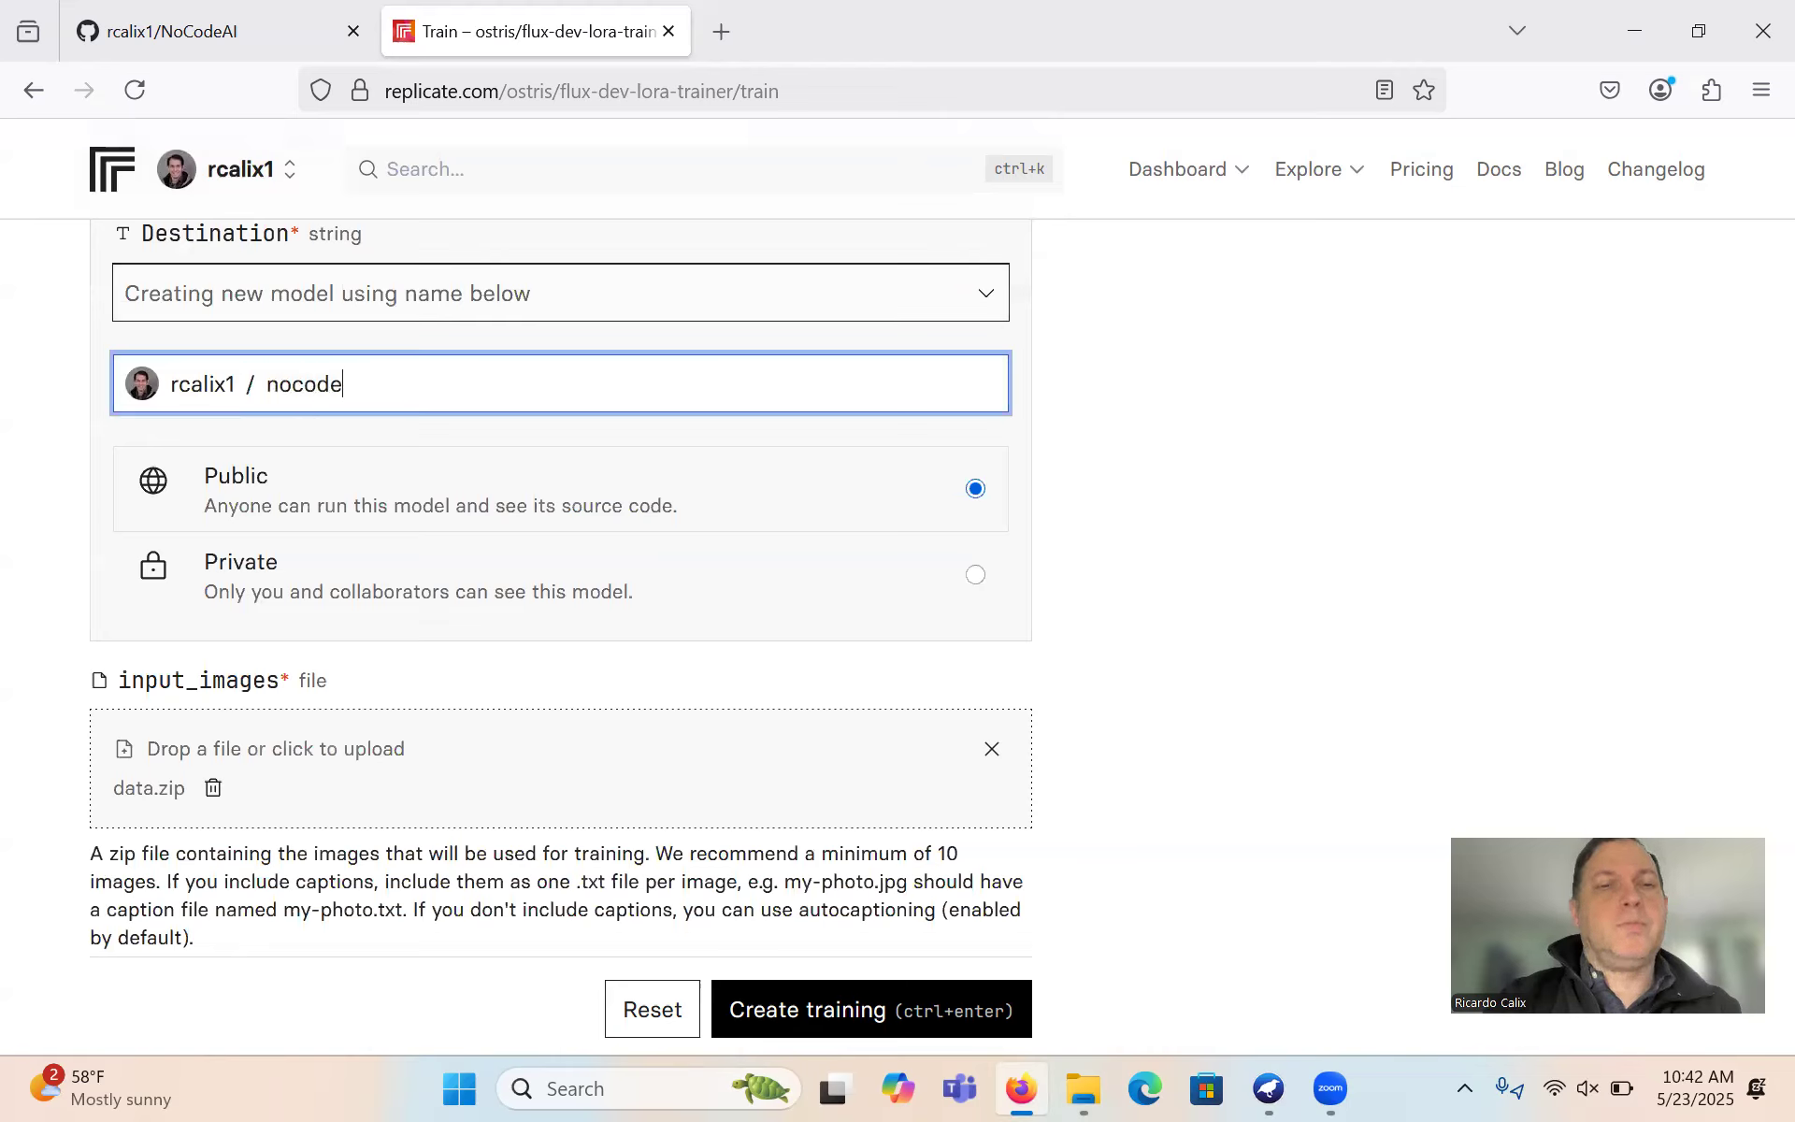
pyautogui.write('2025')
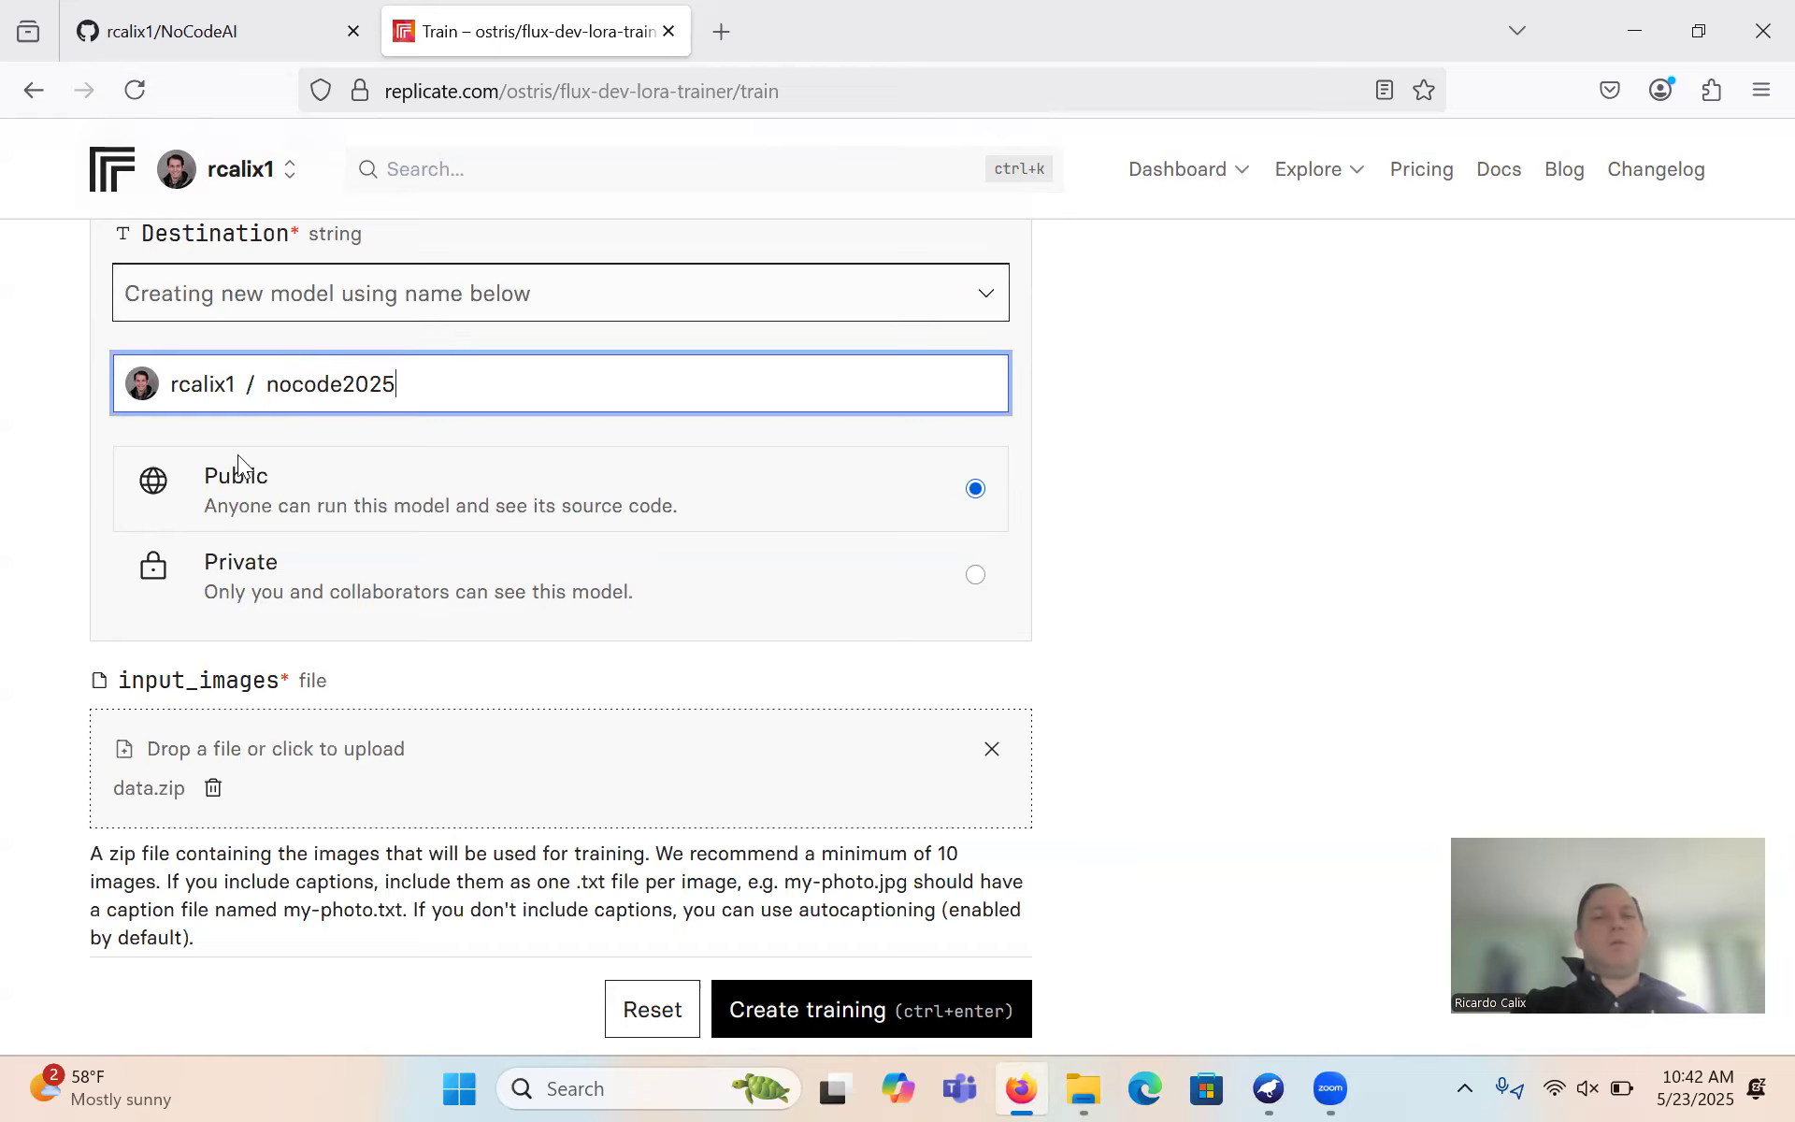
pyautogui.click(253, 486)
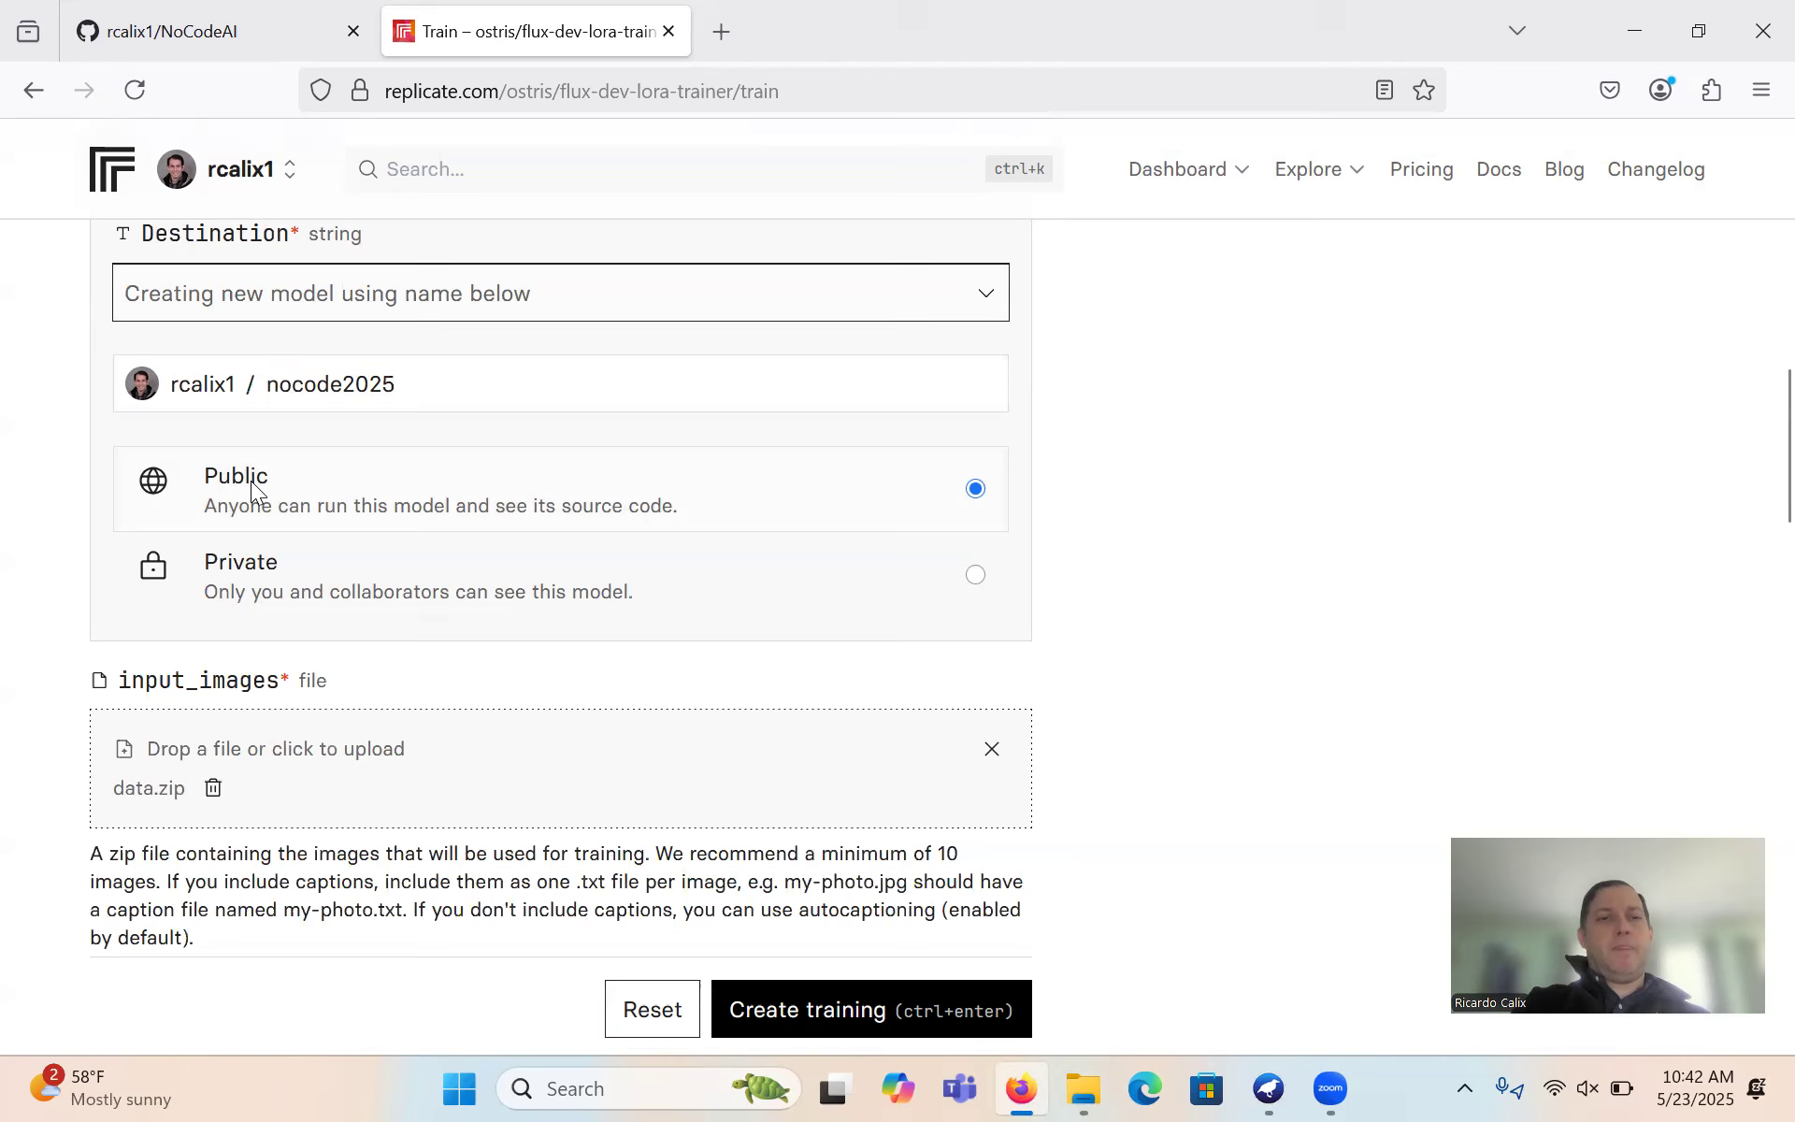
pyautogui.scroll(-7, 1108, 588)
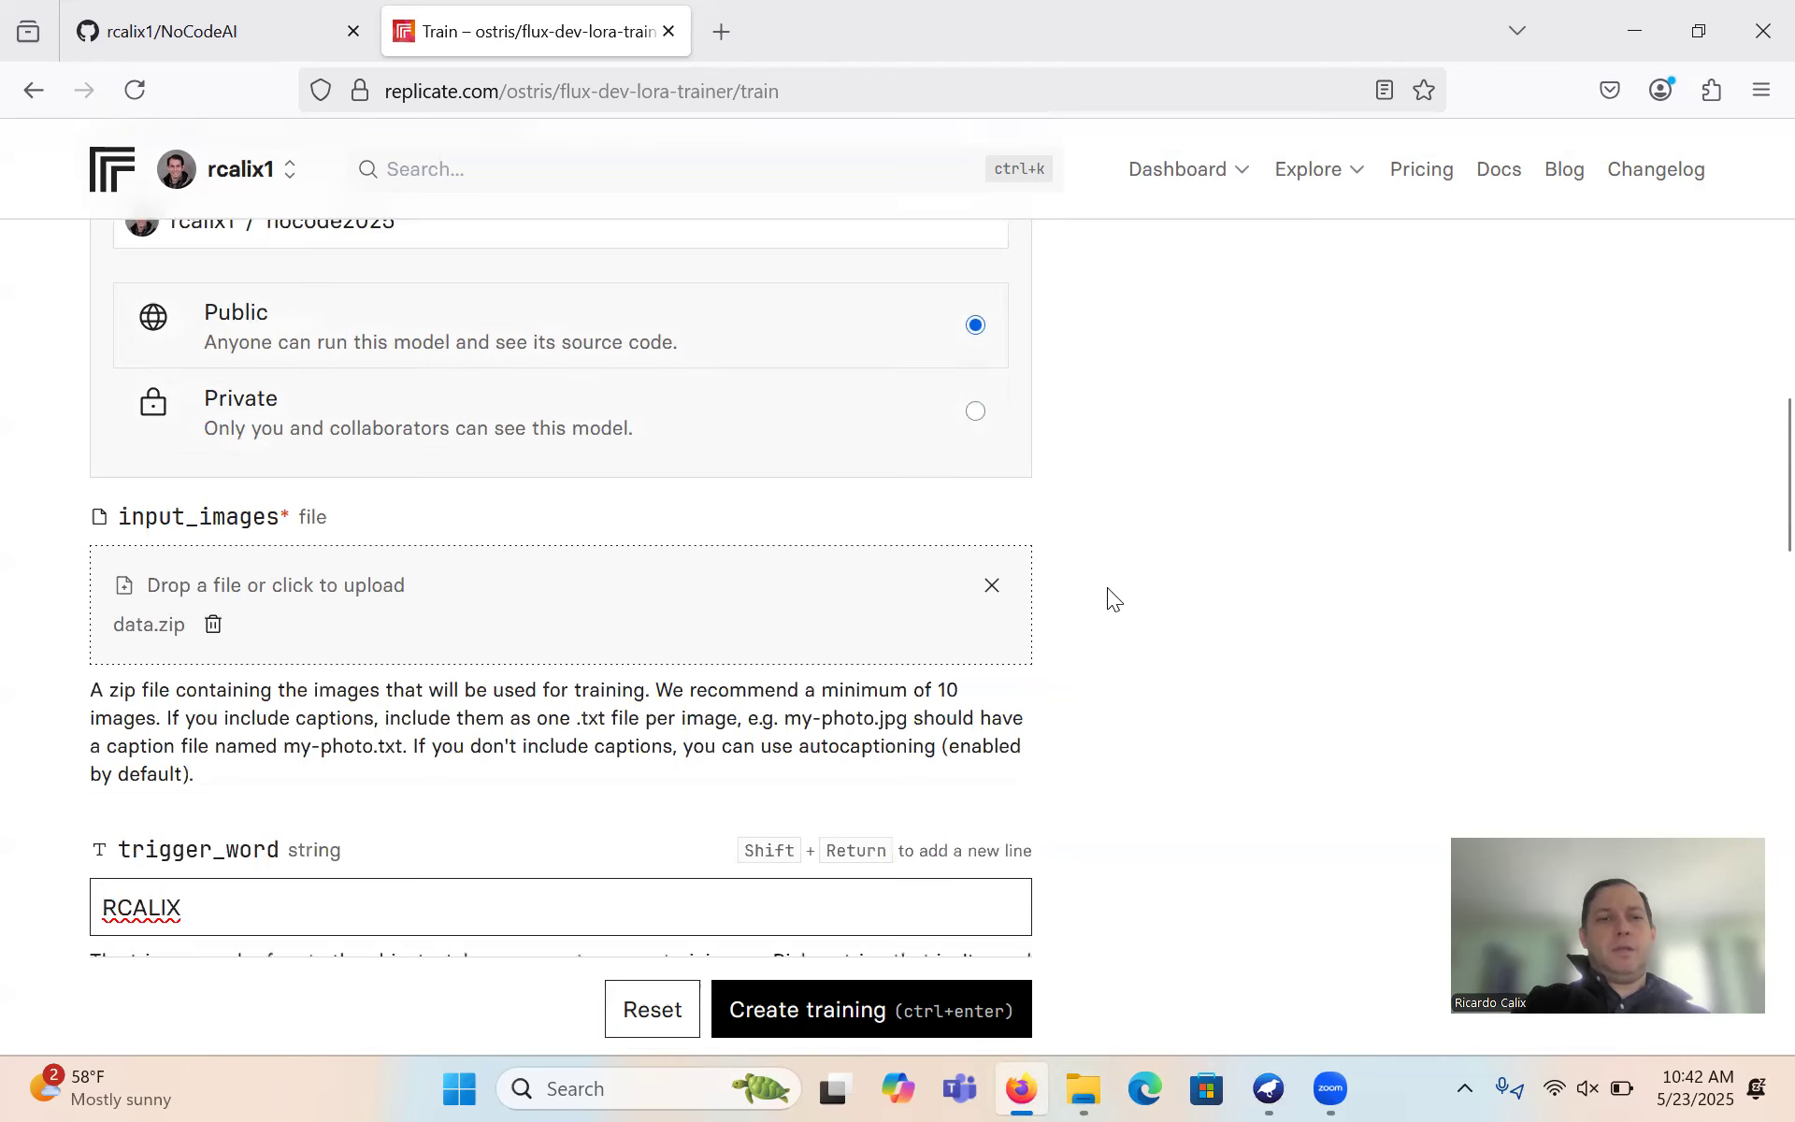
# - Leave steps at 1000 and lora_rank at 16, and submit the training
pyautogui.scroll(-1, 1109, 591)
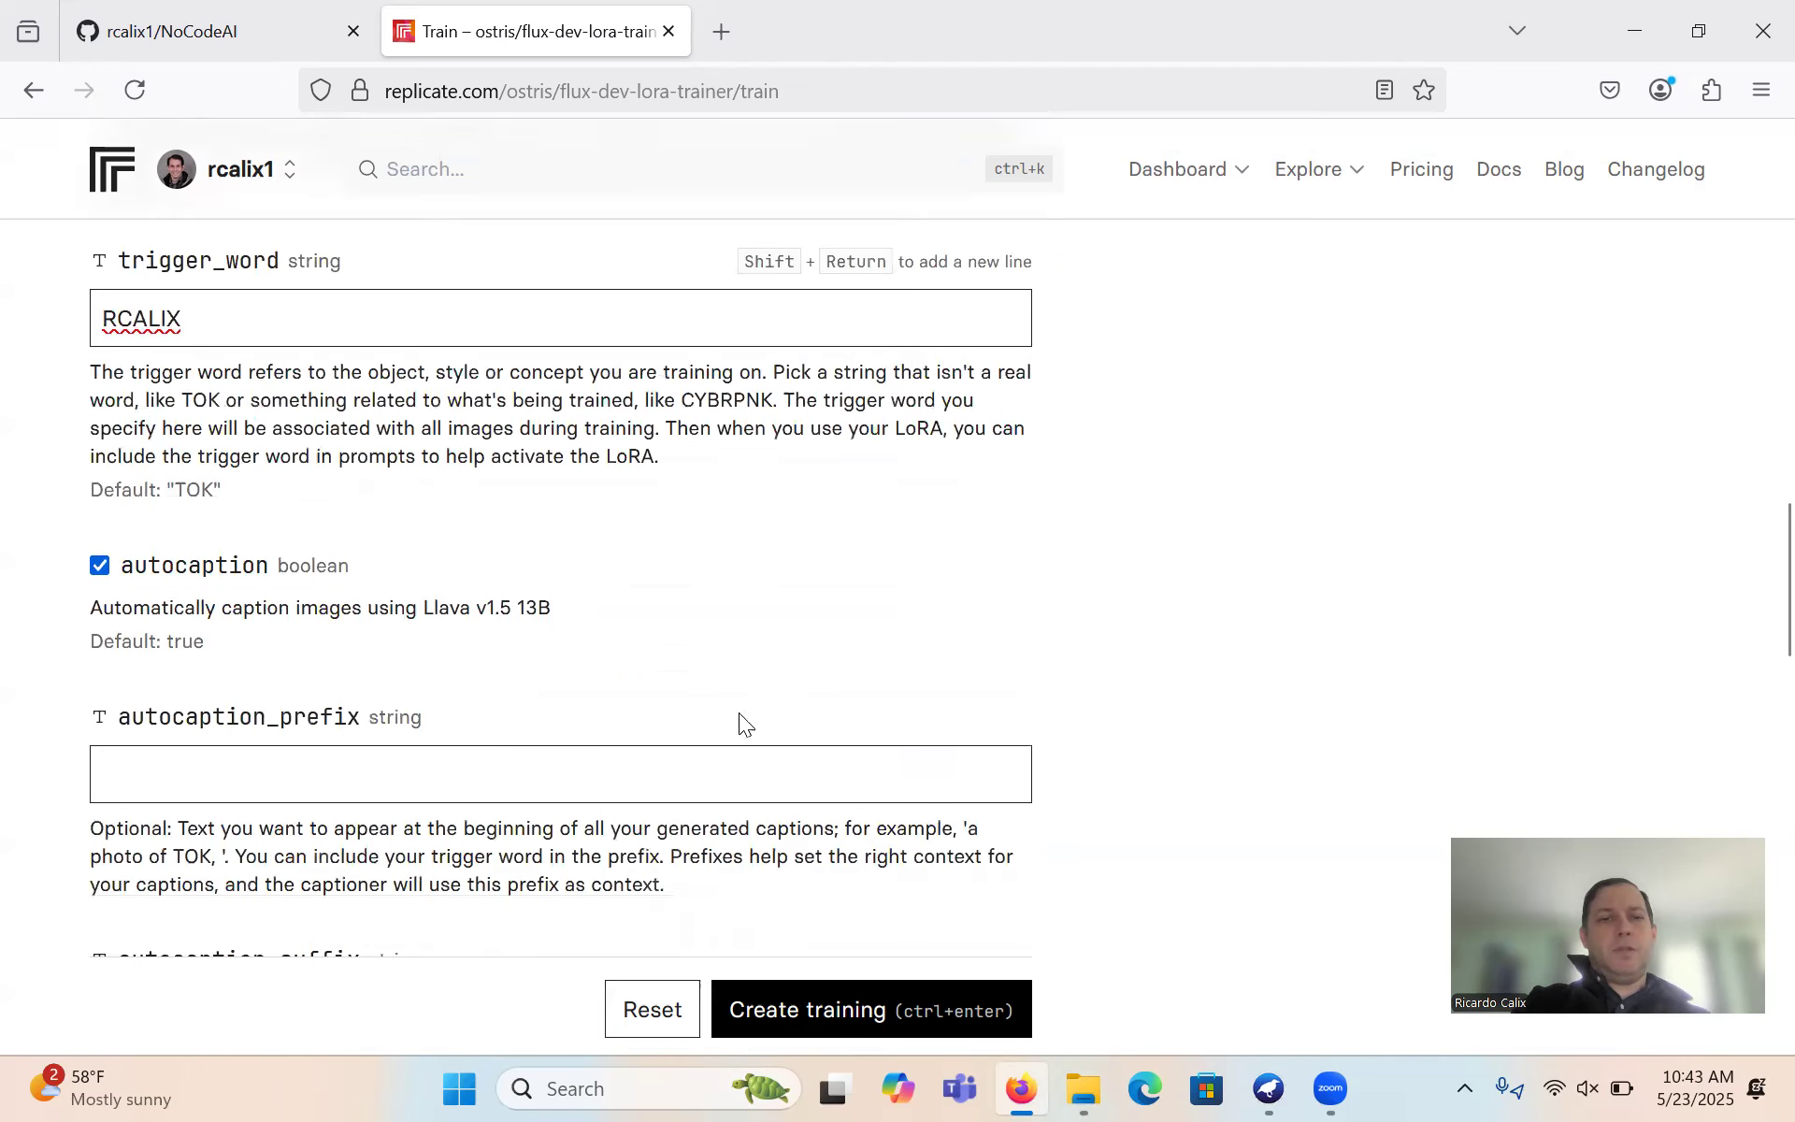
pyautogui.scroll(-4, 626, 760)
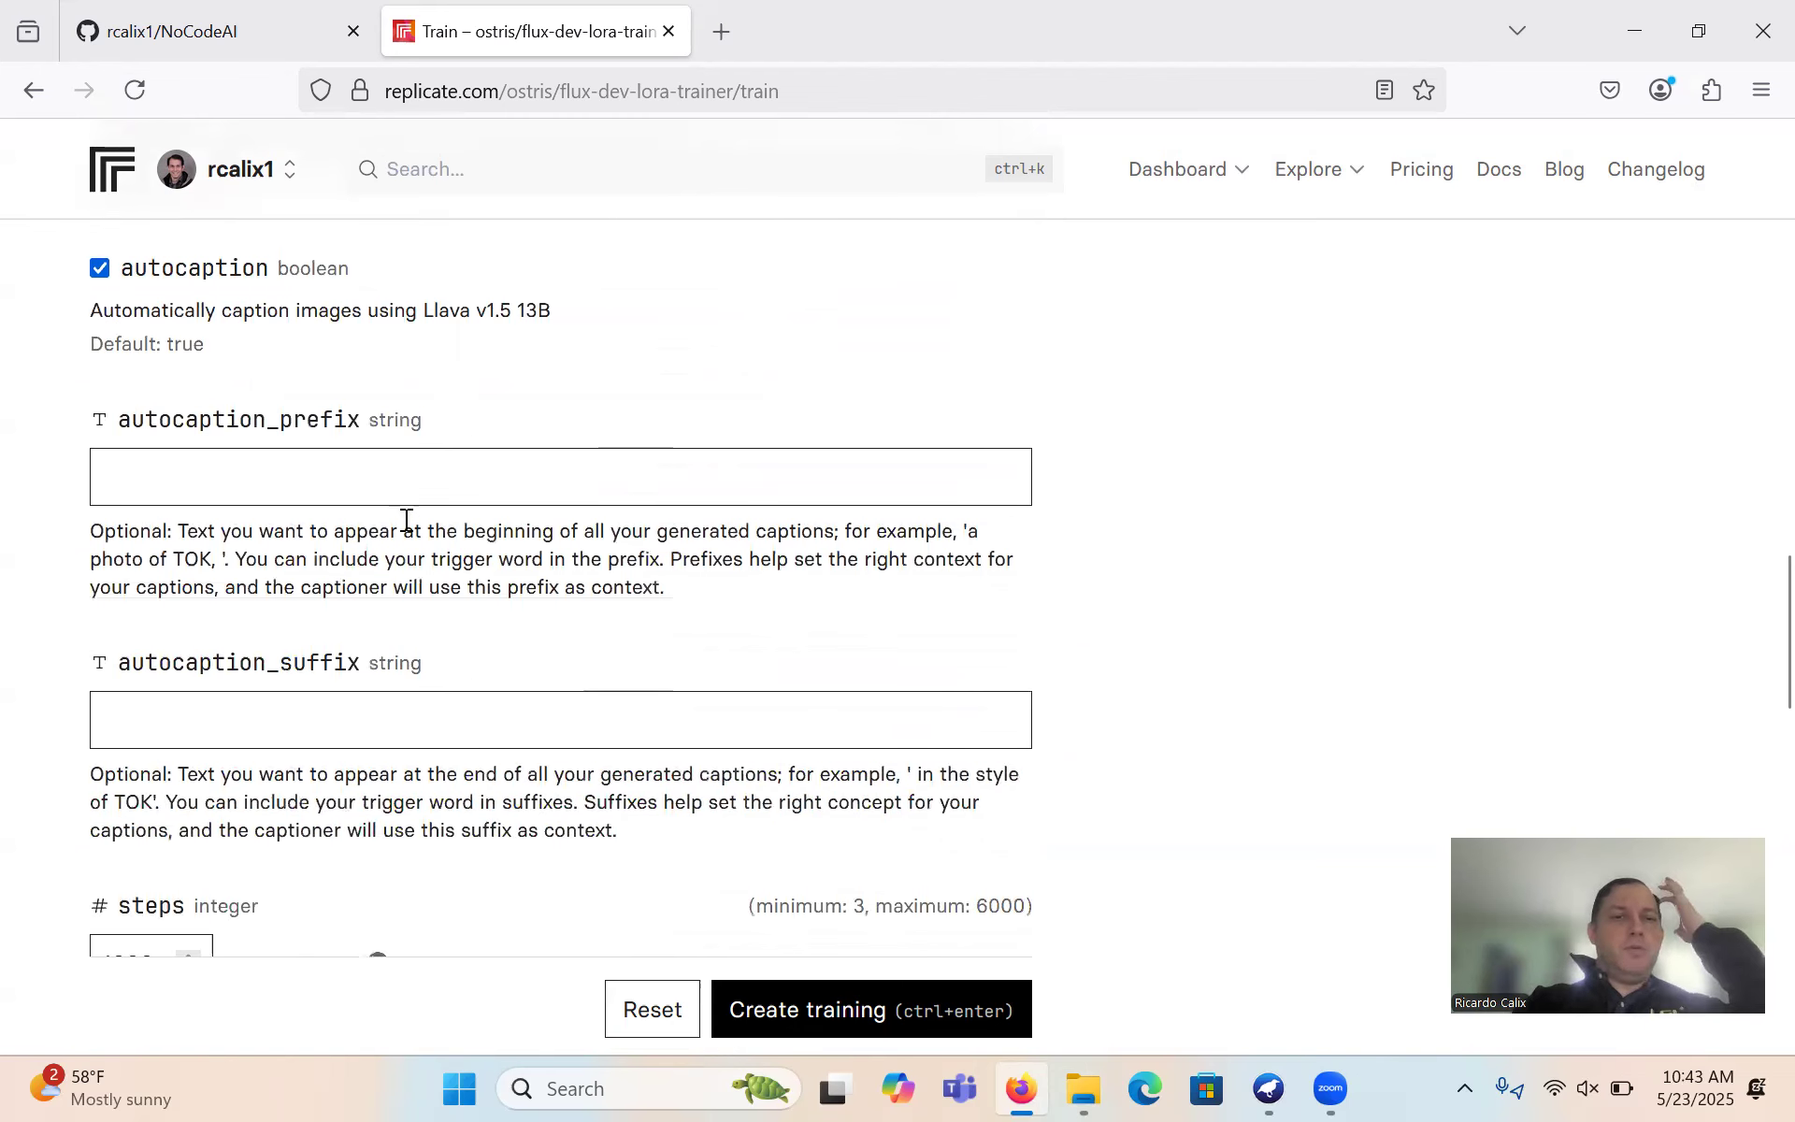
pyautogui.scroll(-4, 389, 643)
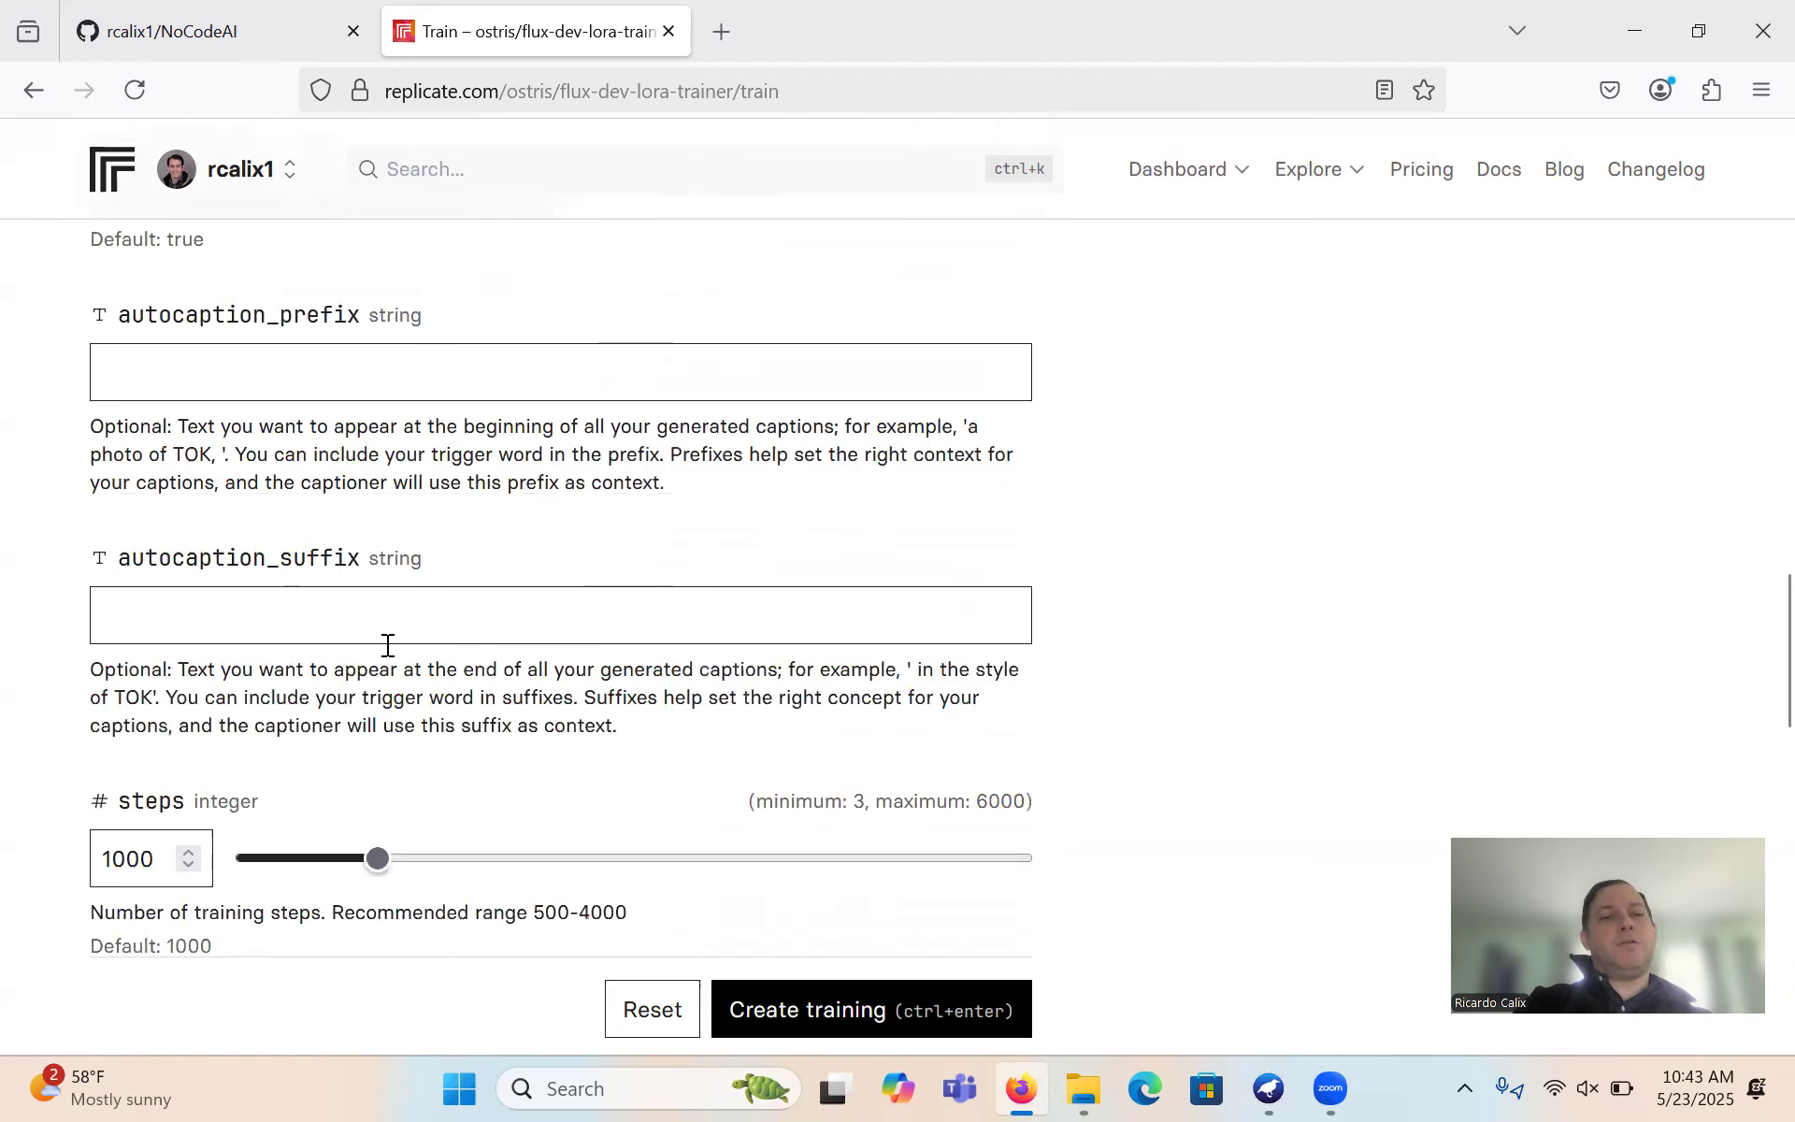
pyautogui.scroll(-2, 389, 653)
pyautogui.scroll(-7, 386, 646)
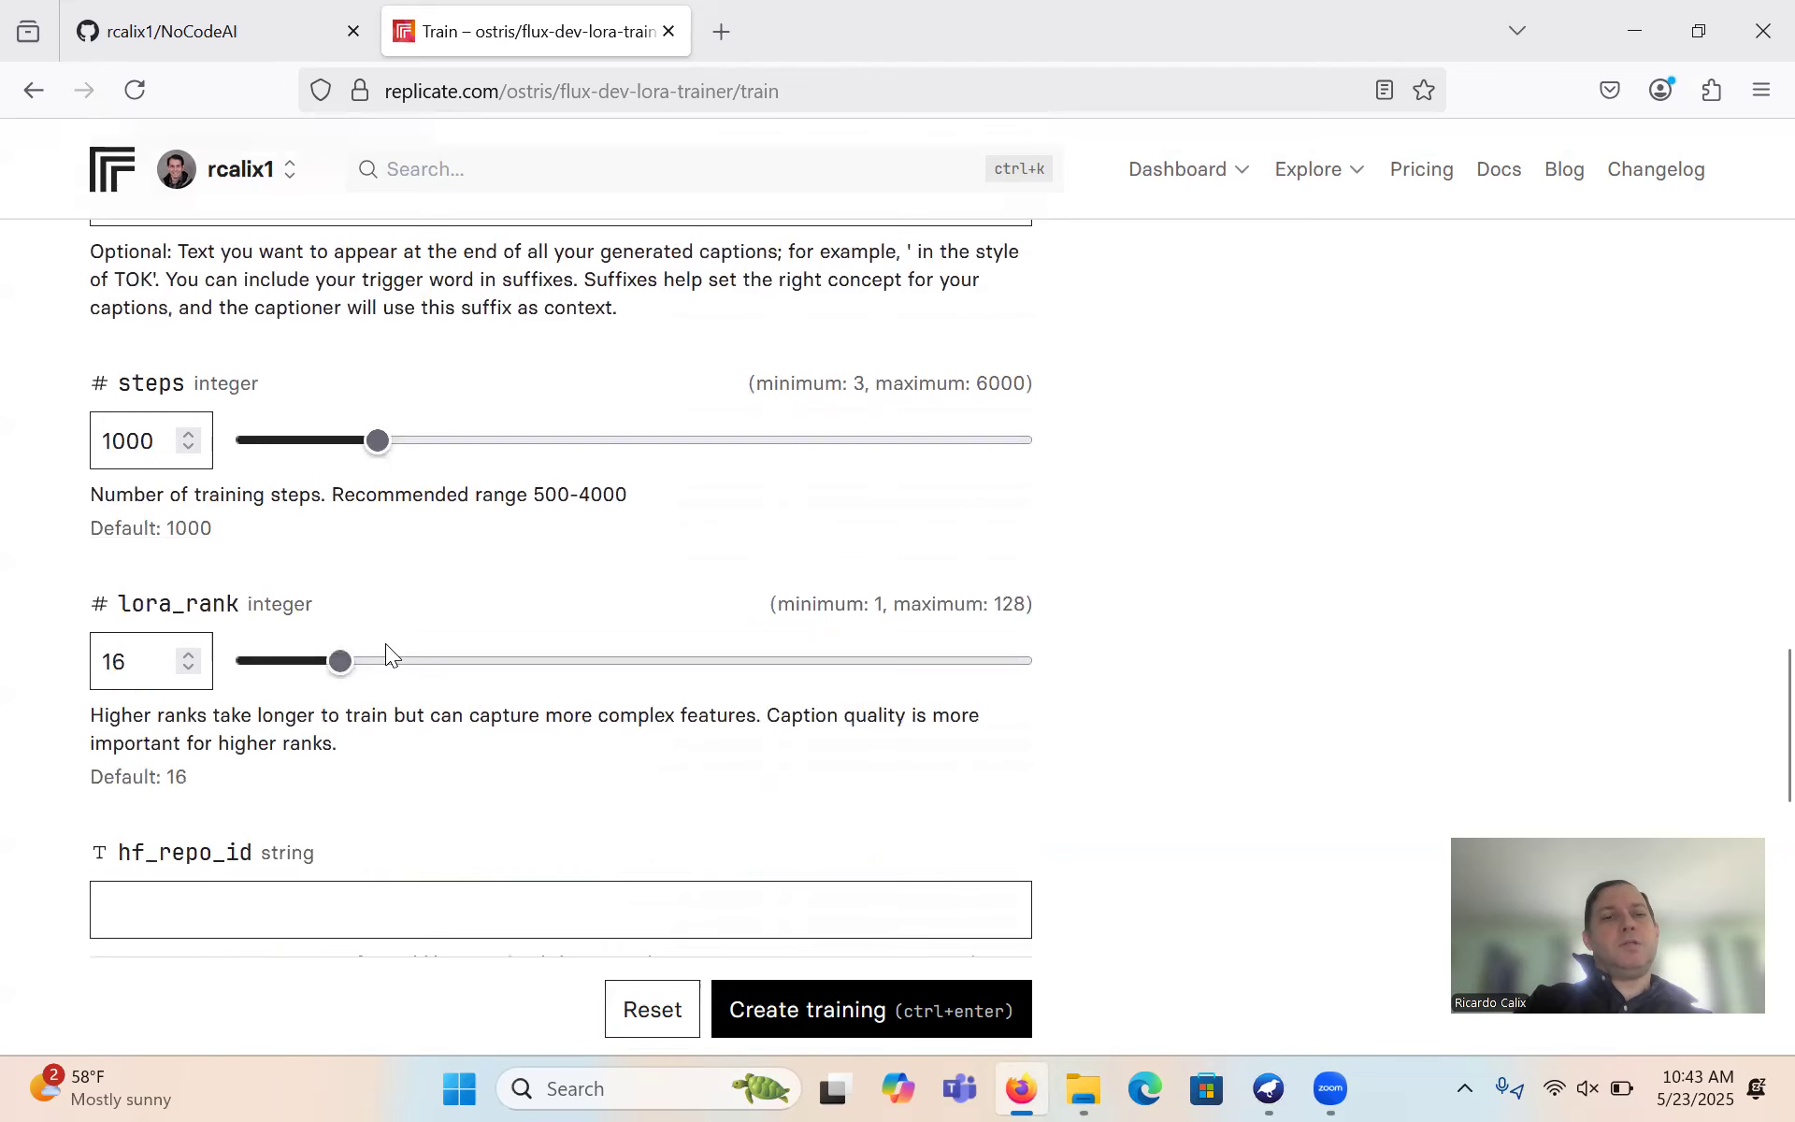
pyautogui.scroll(-10, 388, 645)
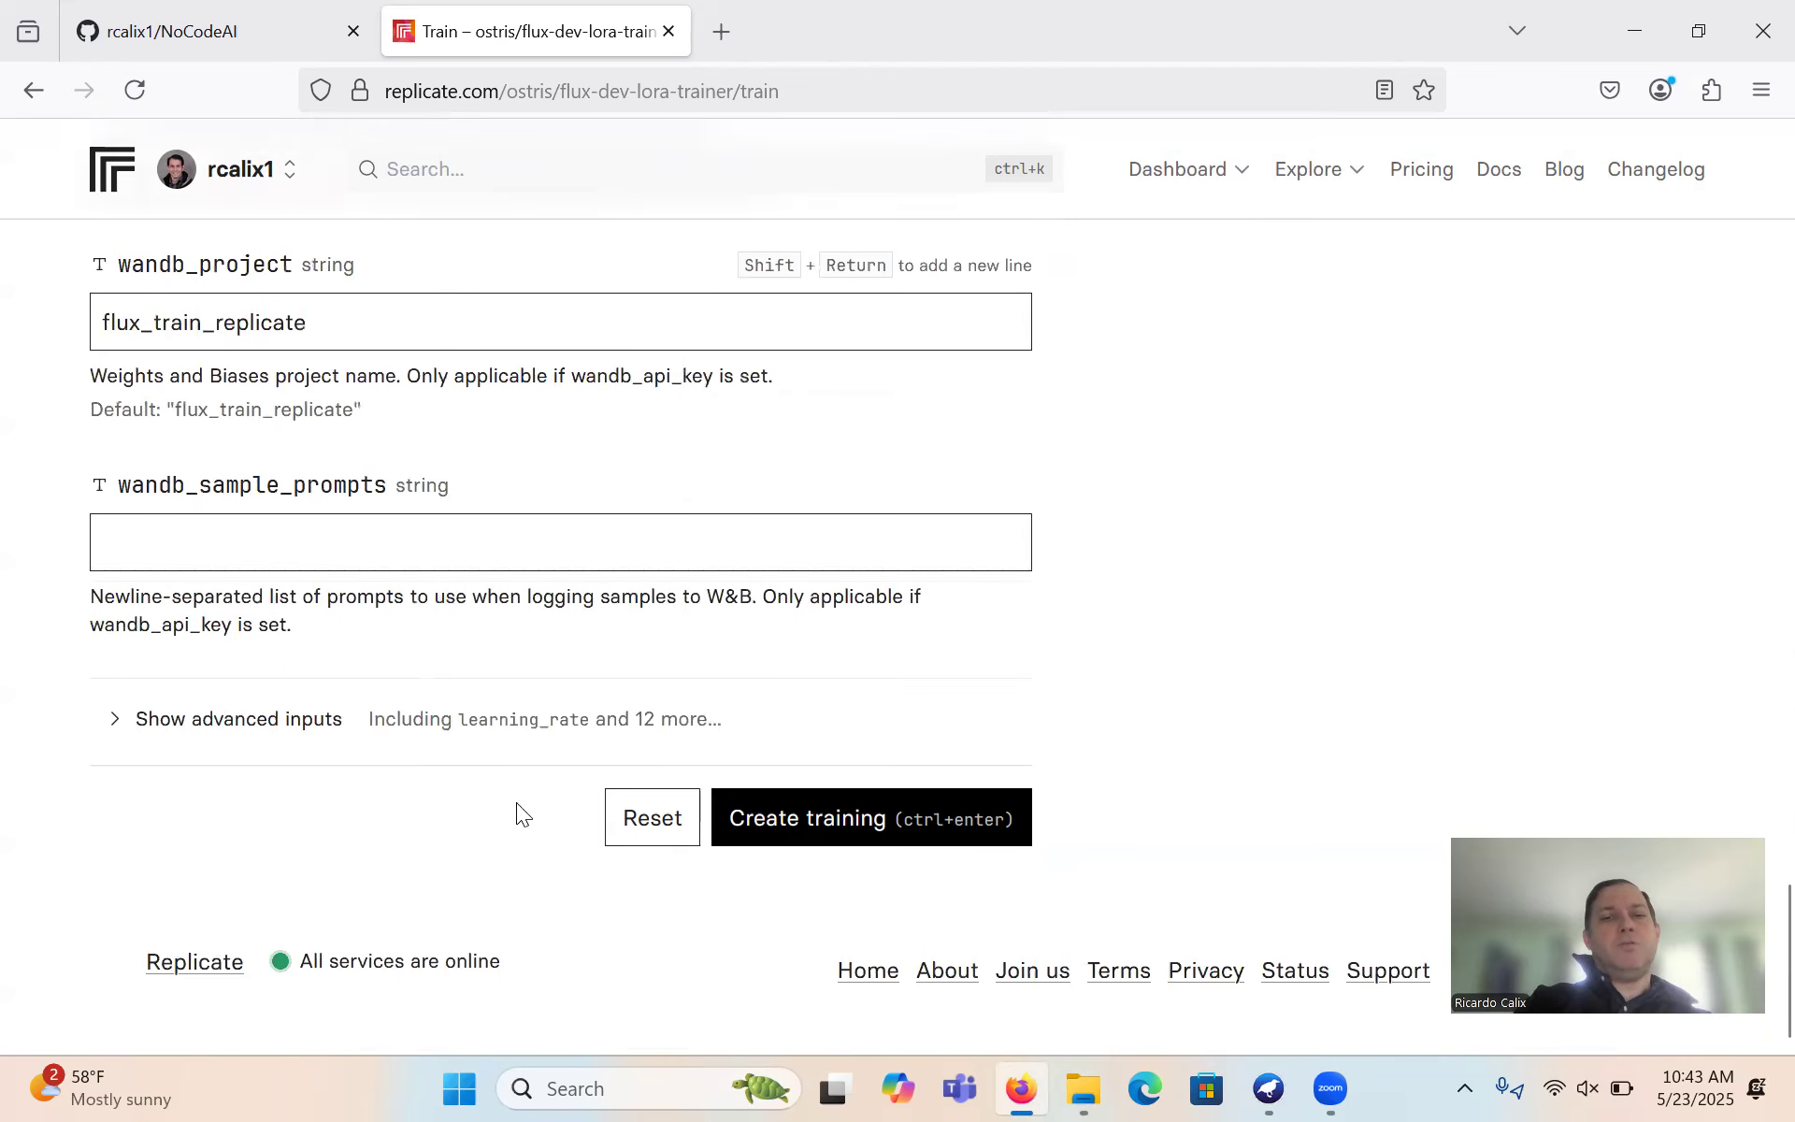
pyautogui.click(776, 827)
pyautogui.scroll(3, 973, 731)
pyautogui.scroll(20, 974, 731)
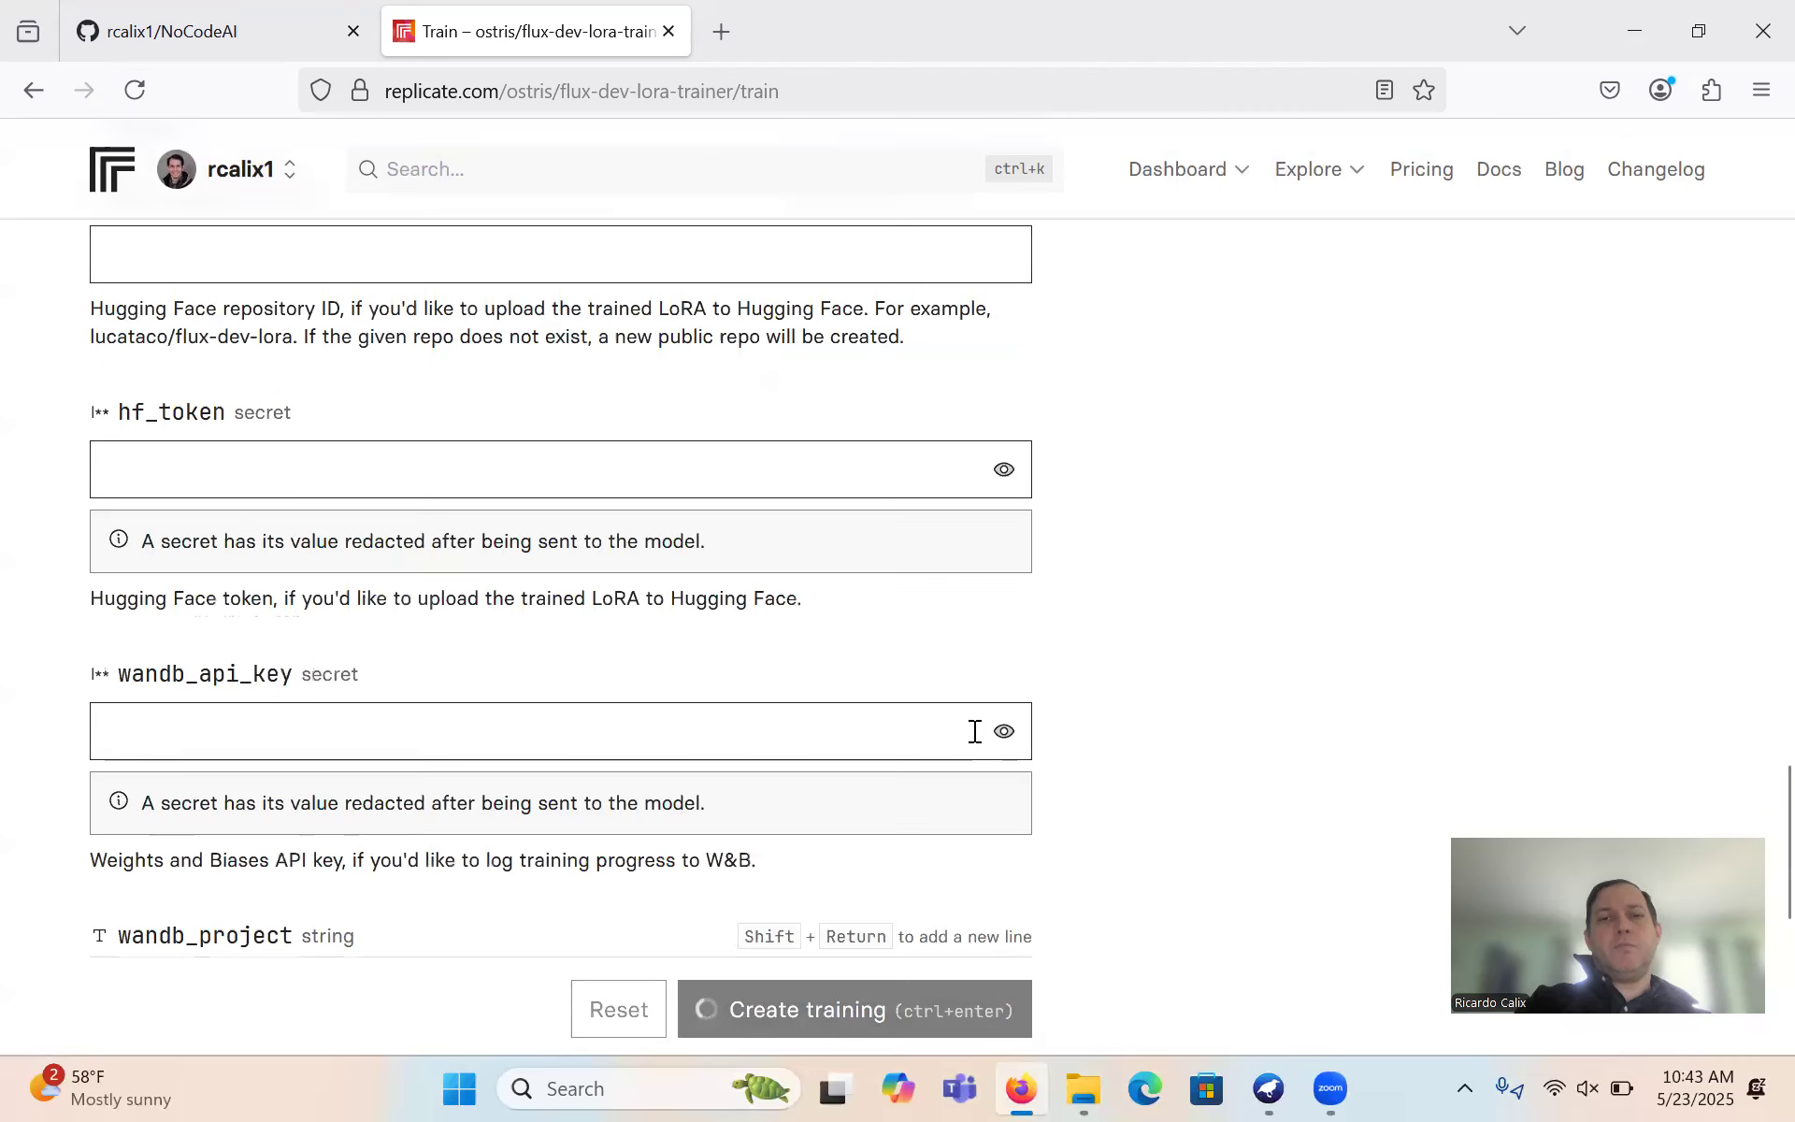
pyautogui.scroll(10, 972, 731)
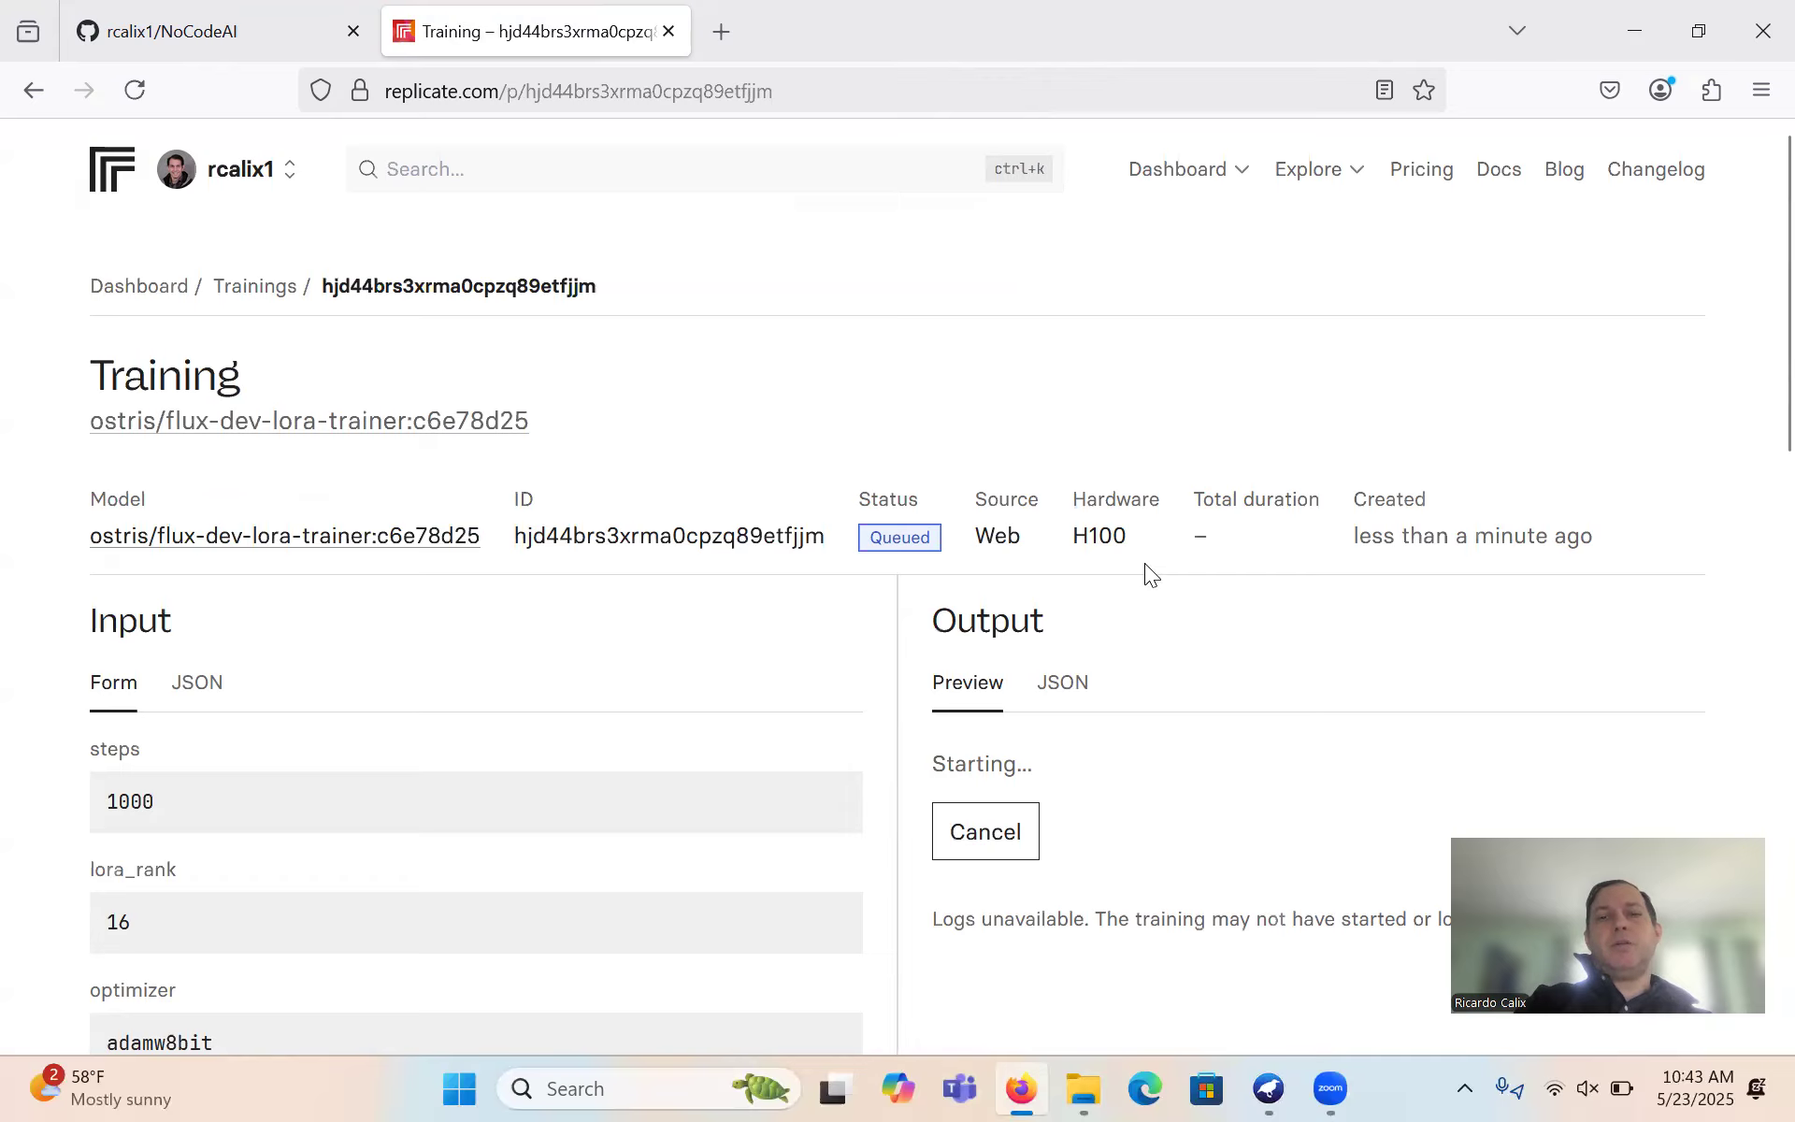
pyautogui.scroll(-2, 1145, 563)
pyautogui.scroll(-1, 731, 567)
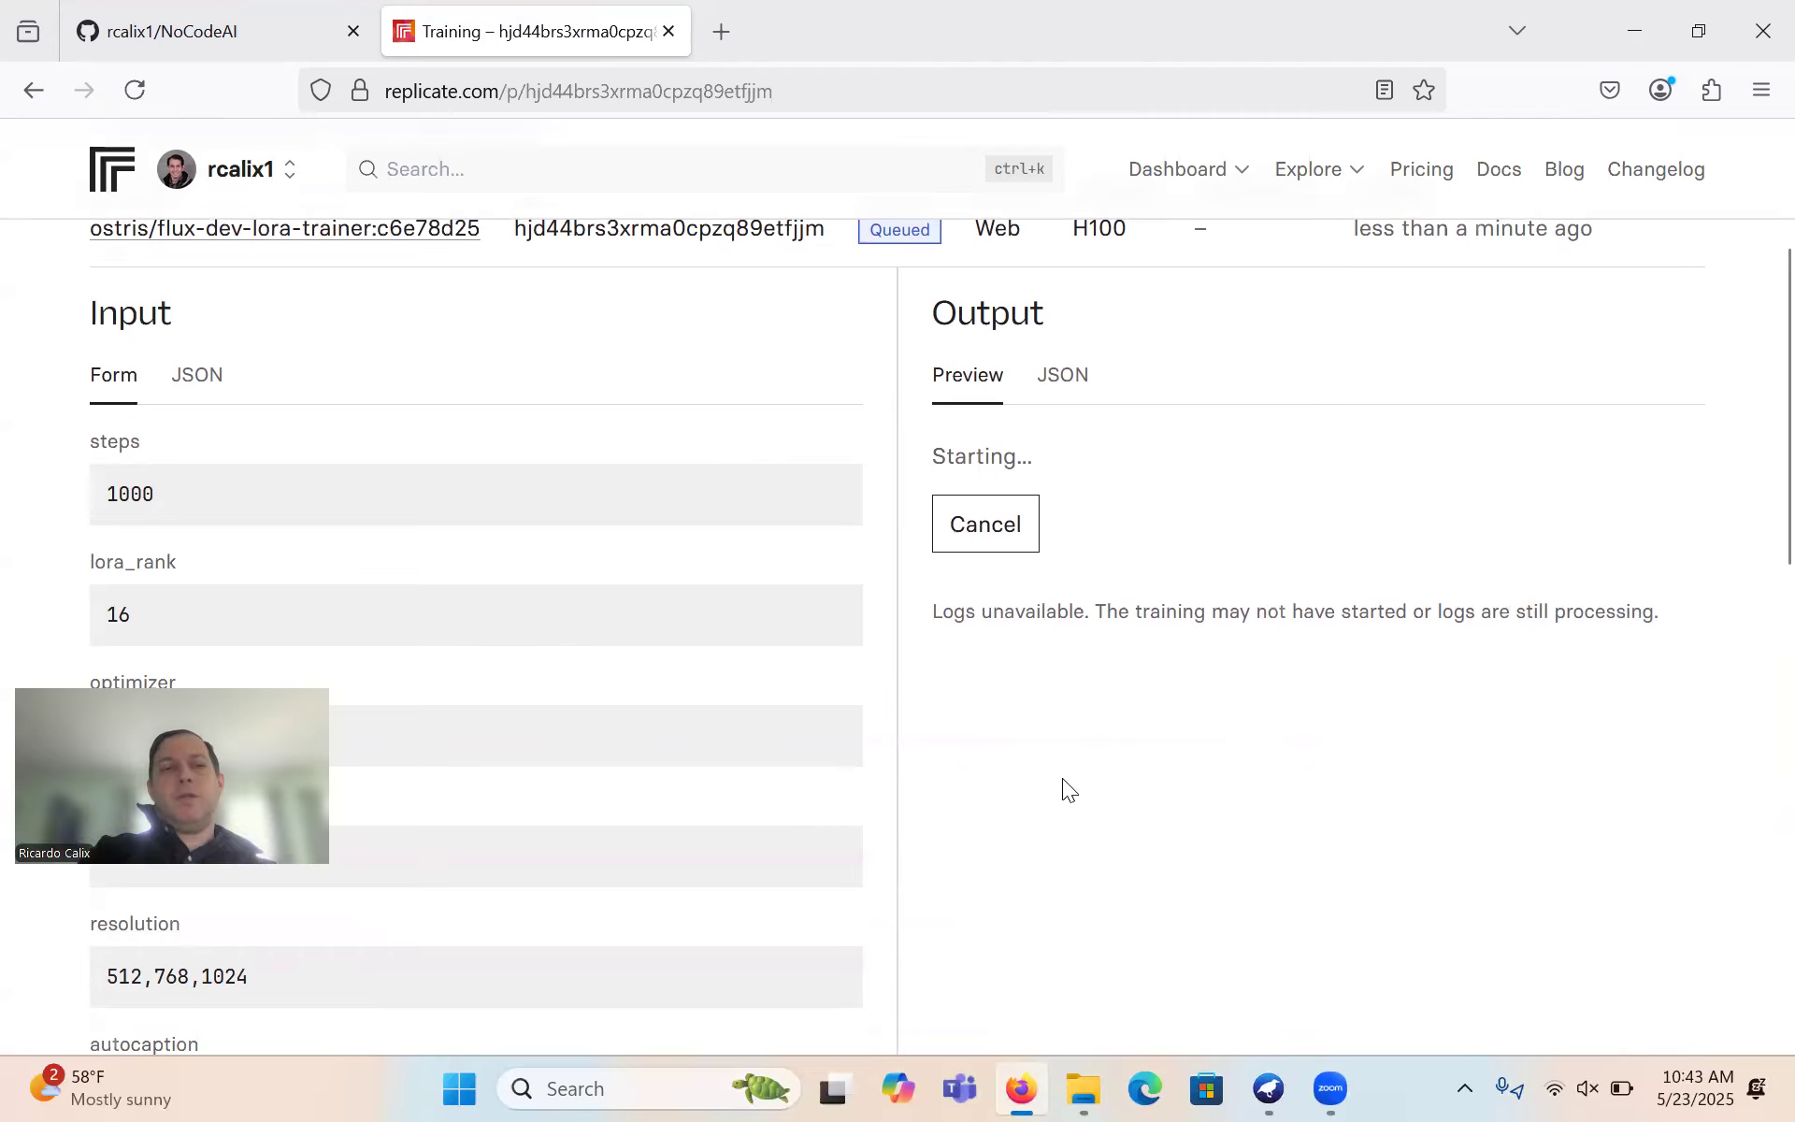
pyautogui.scroll(-10, 332, 782)
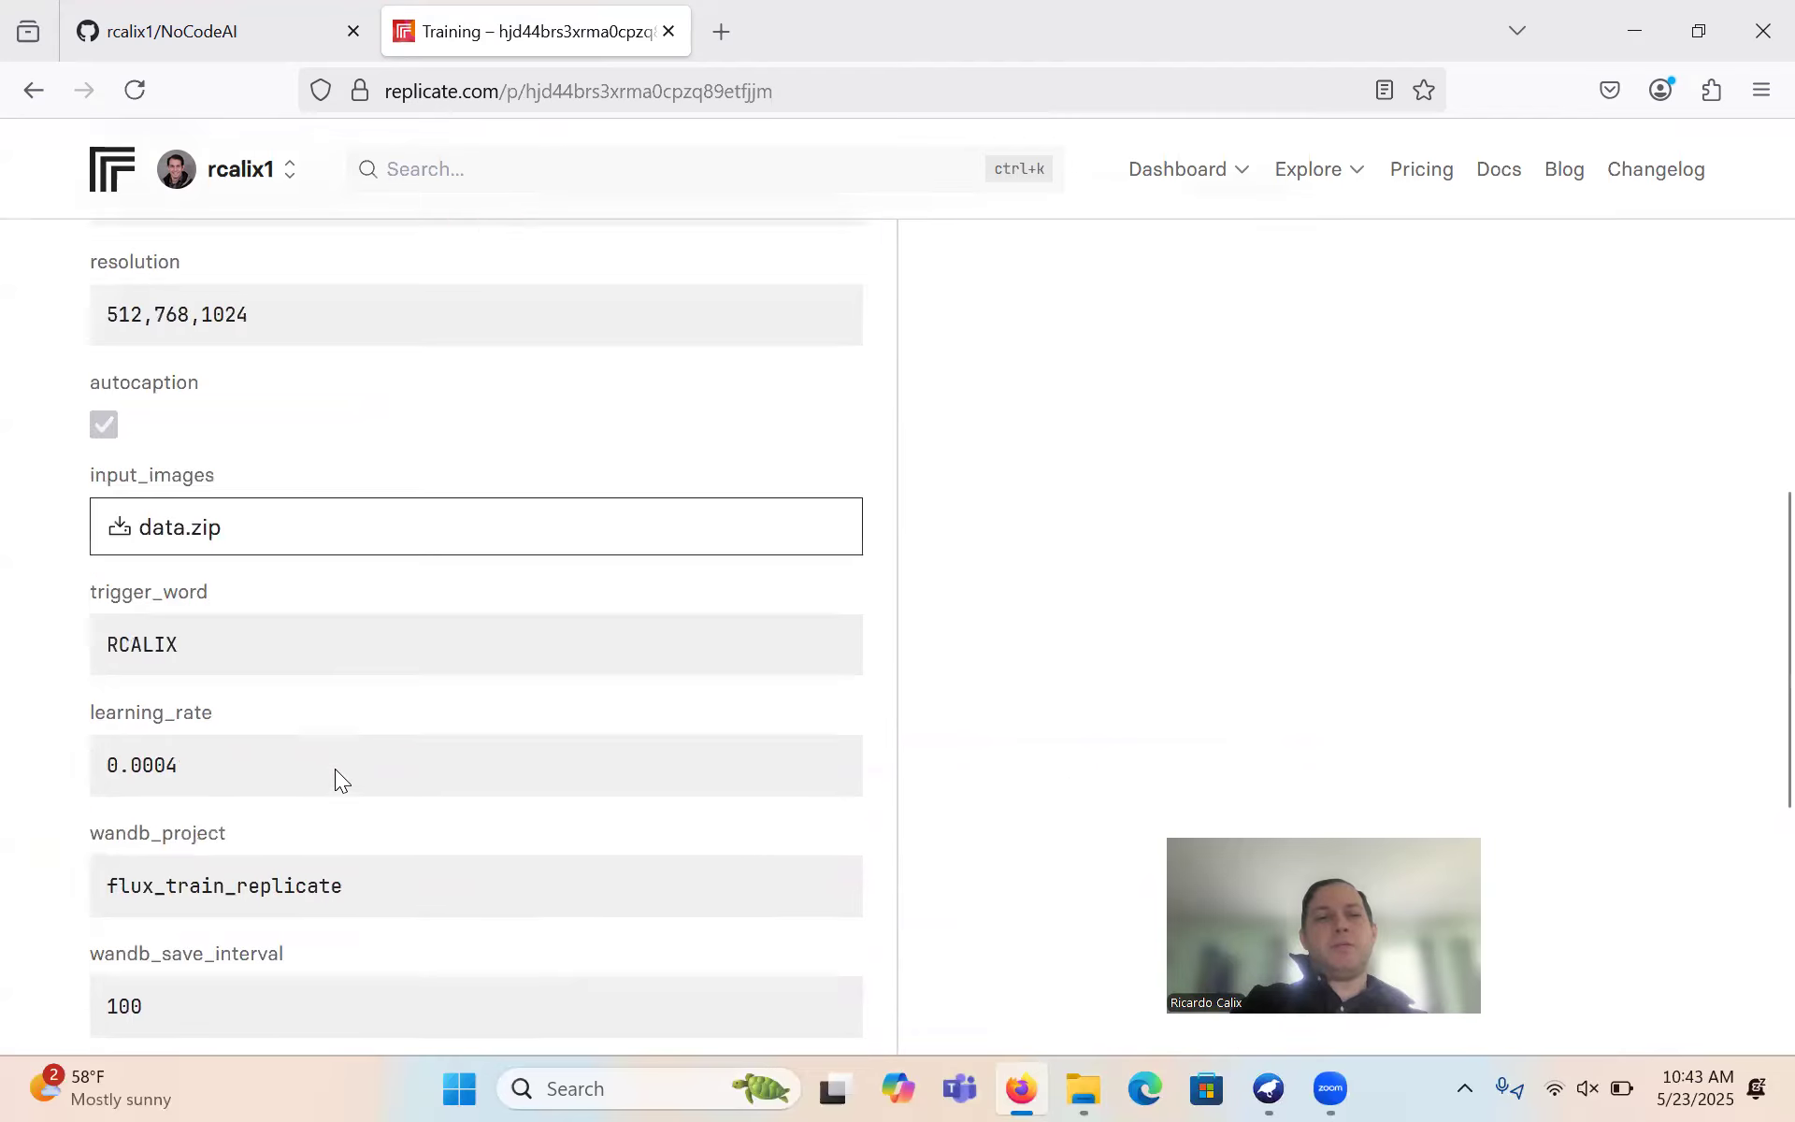
pyautogui.scroll(-3, 334, 769)
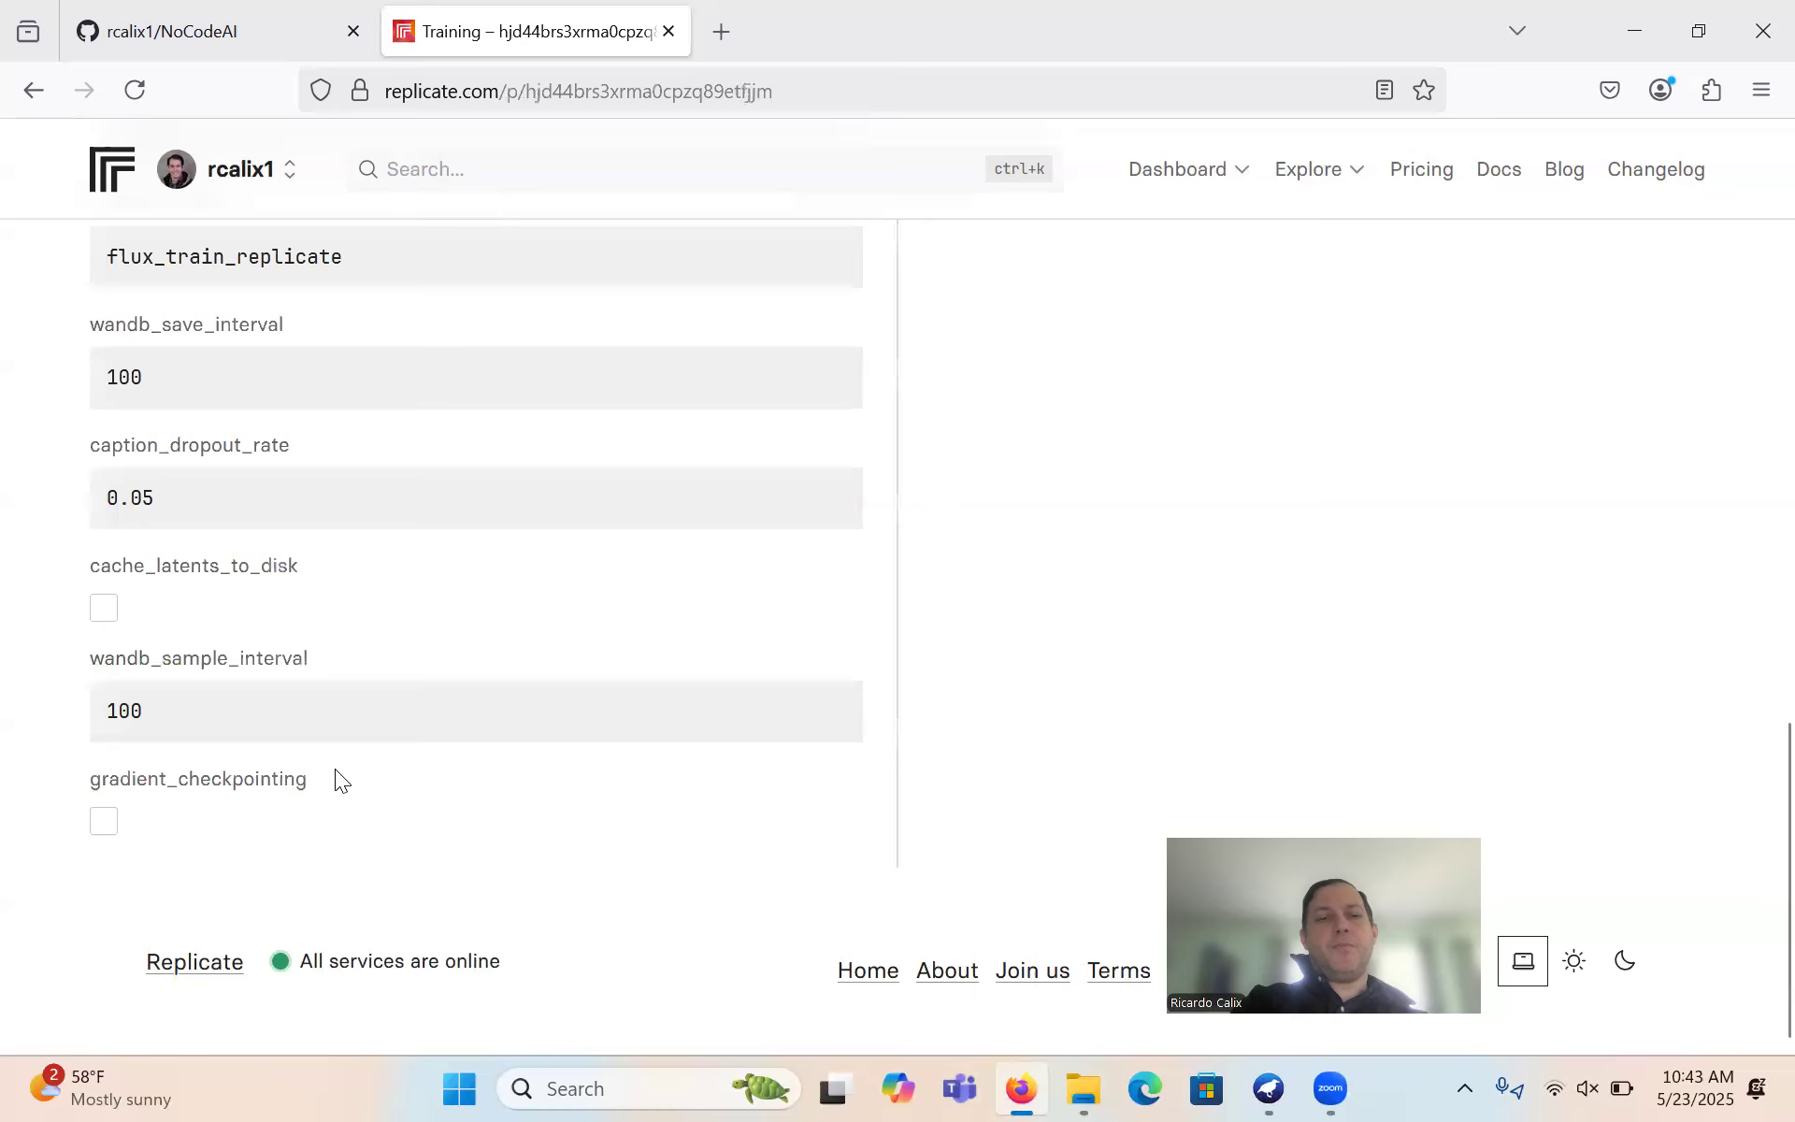
pyautogui.scroll(10, 334, 769)
pyautogui.scroll(4, 335, 768)
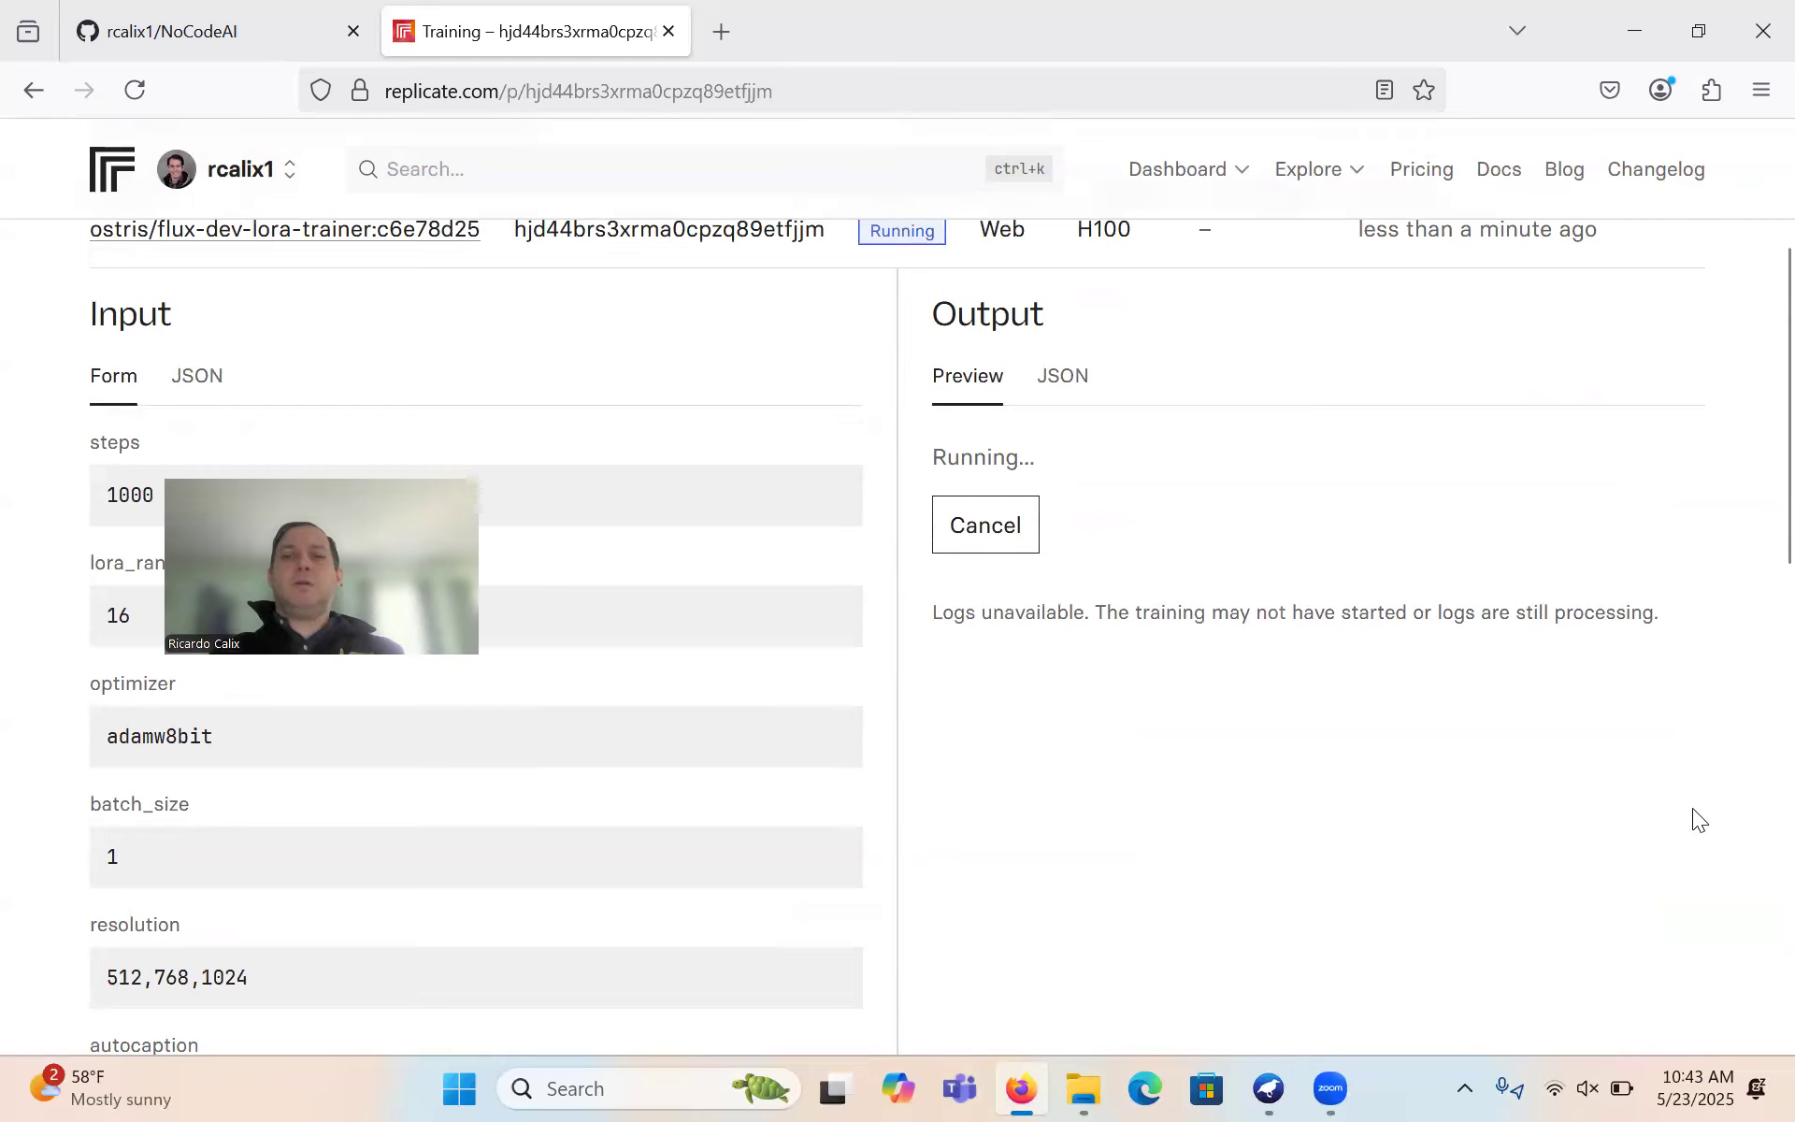
# - Watch the logs download weights, auto-caption the six images, and load the Flux model, VAE and T5
pyautogui.scroll(2, 1694, 813)
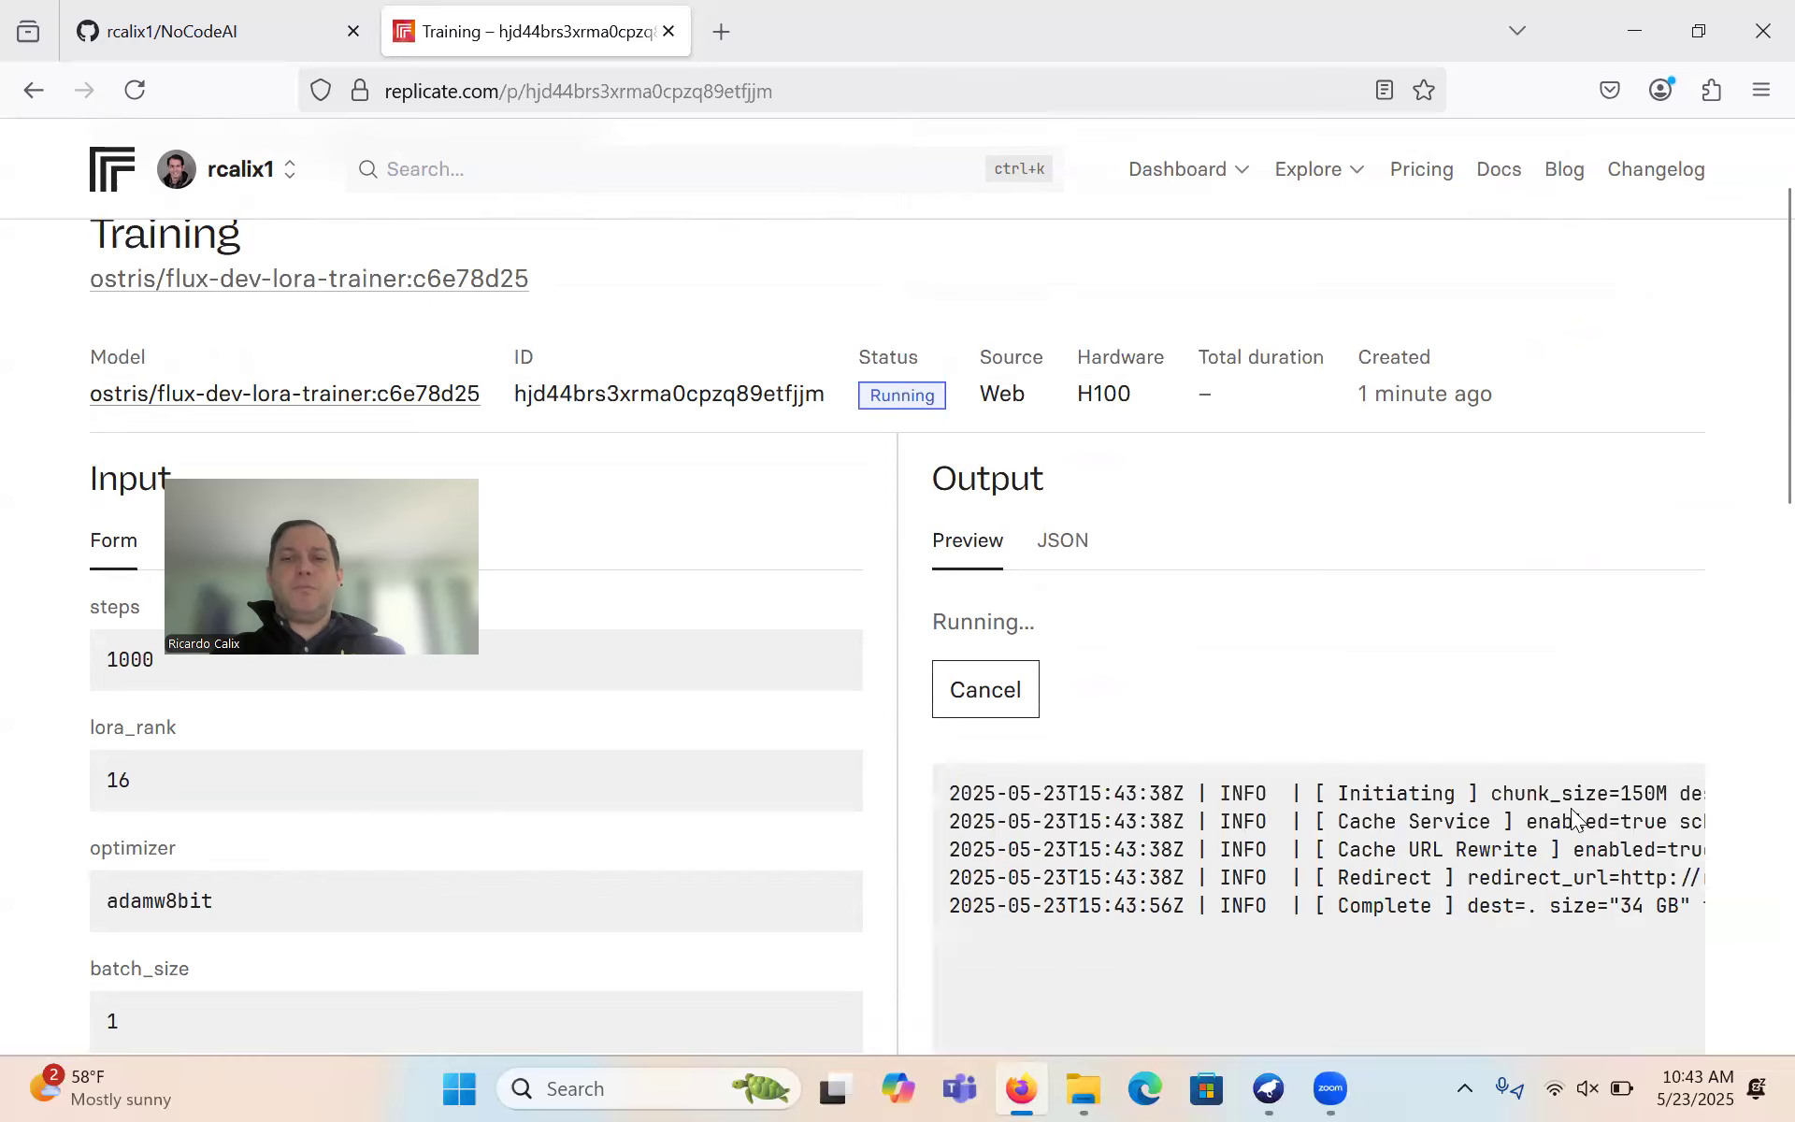
pyautogui.scroll(-3, 1744, 744)
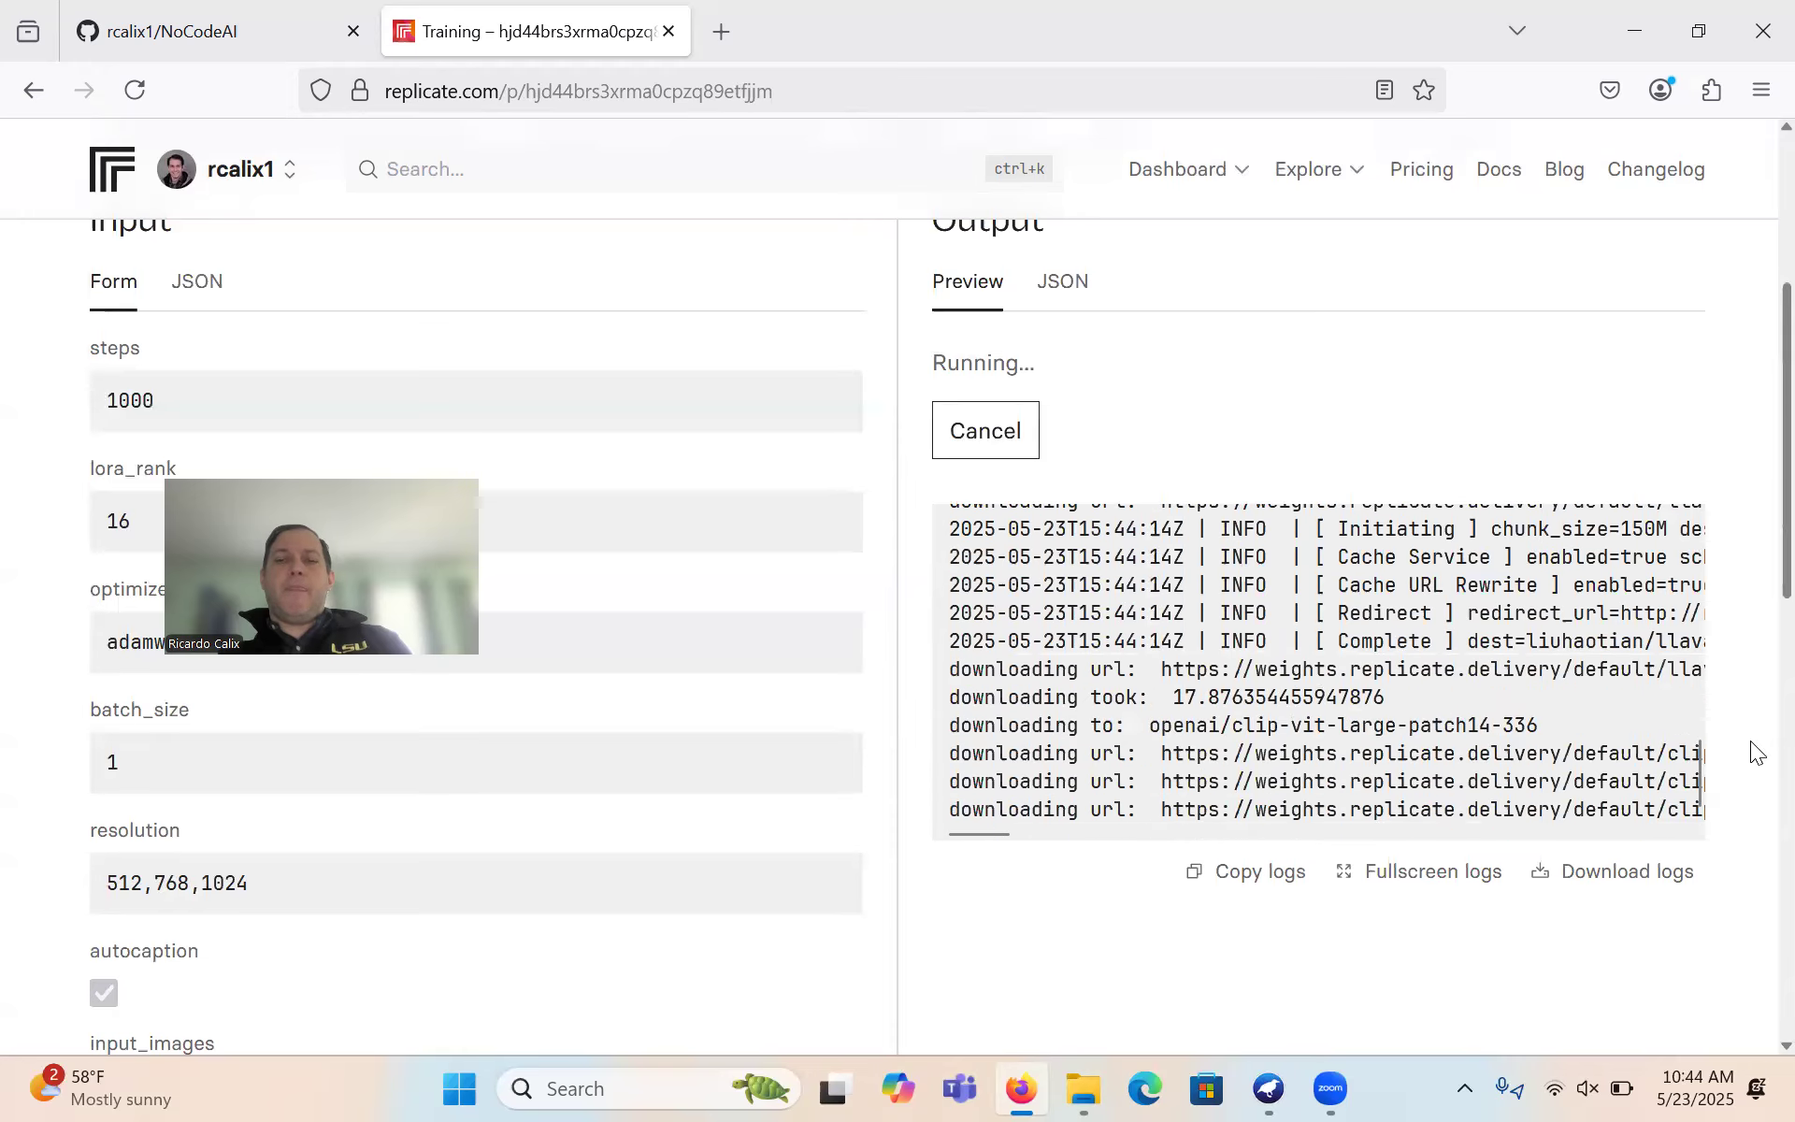
pyautogui.scroll(-1, 1530, 763)
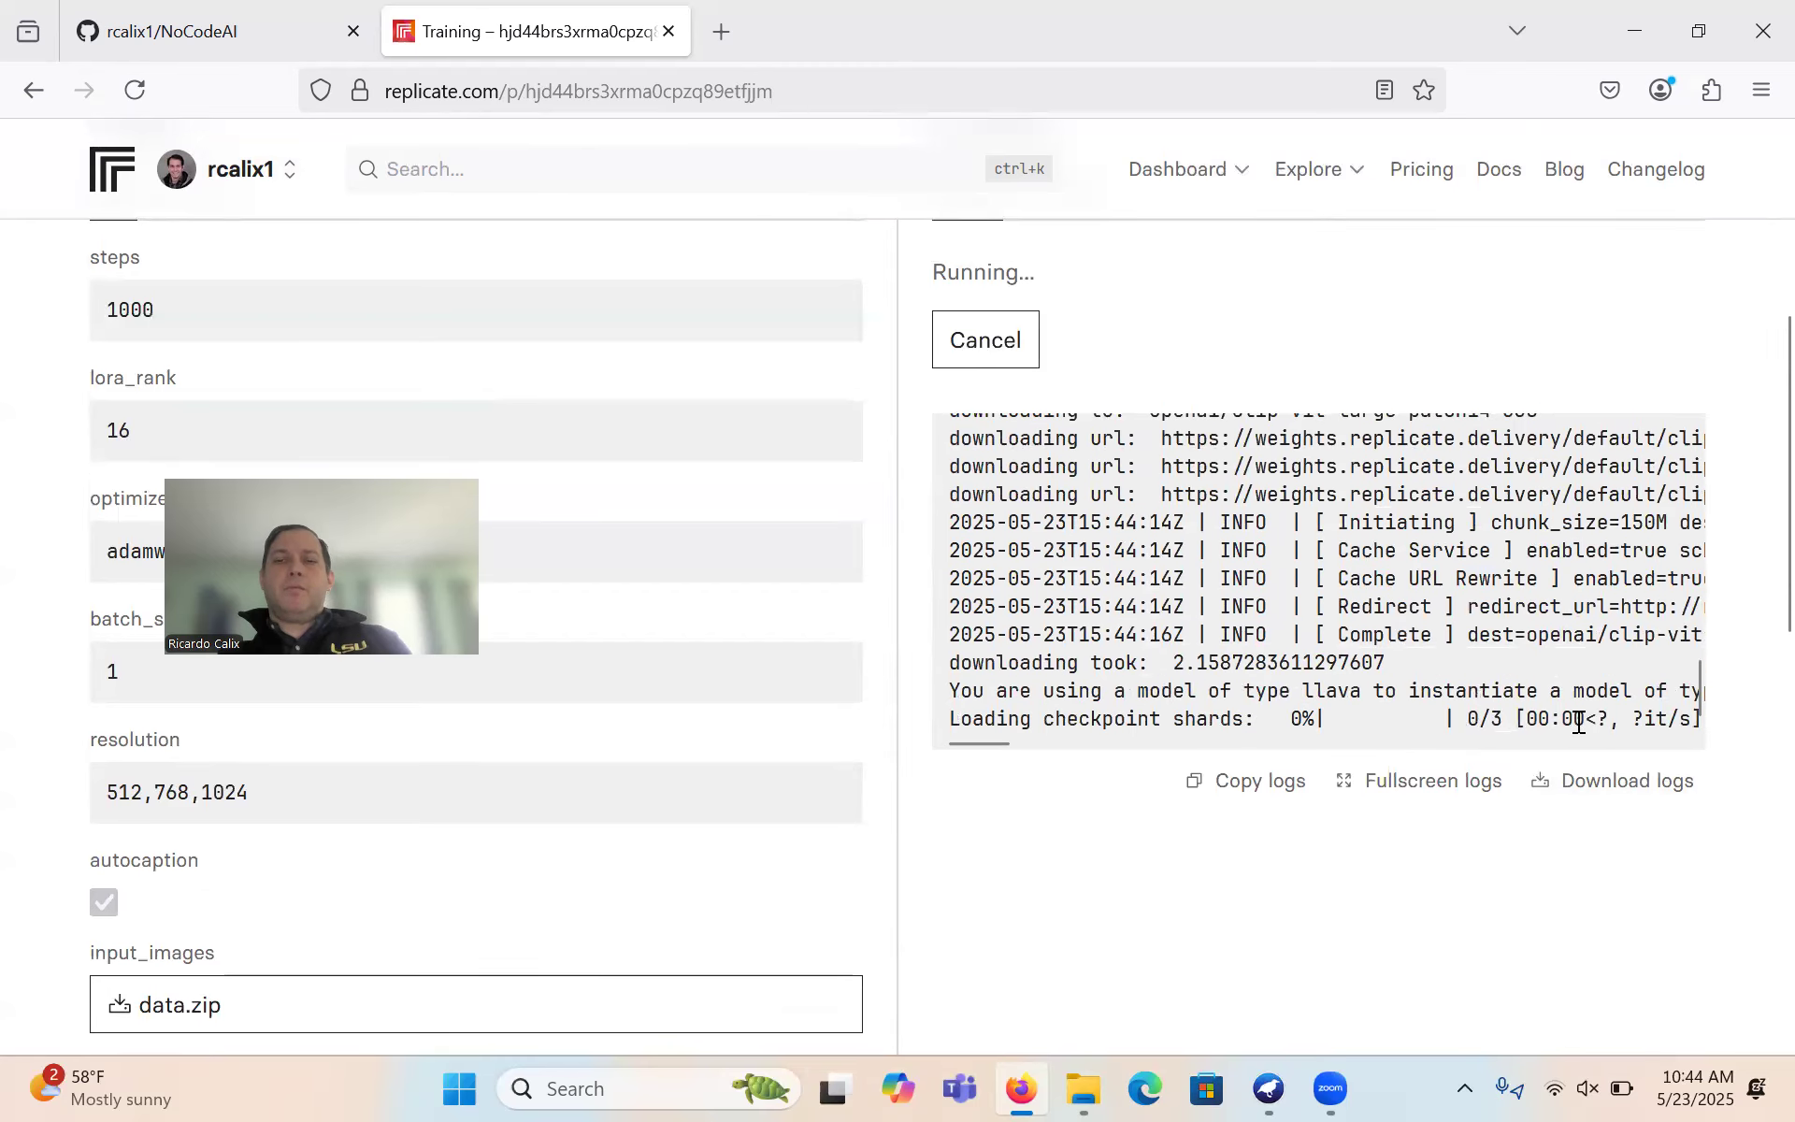
pyautogui.scroll(-1, 1579, 723)
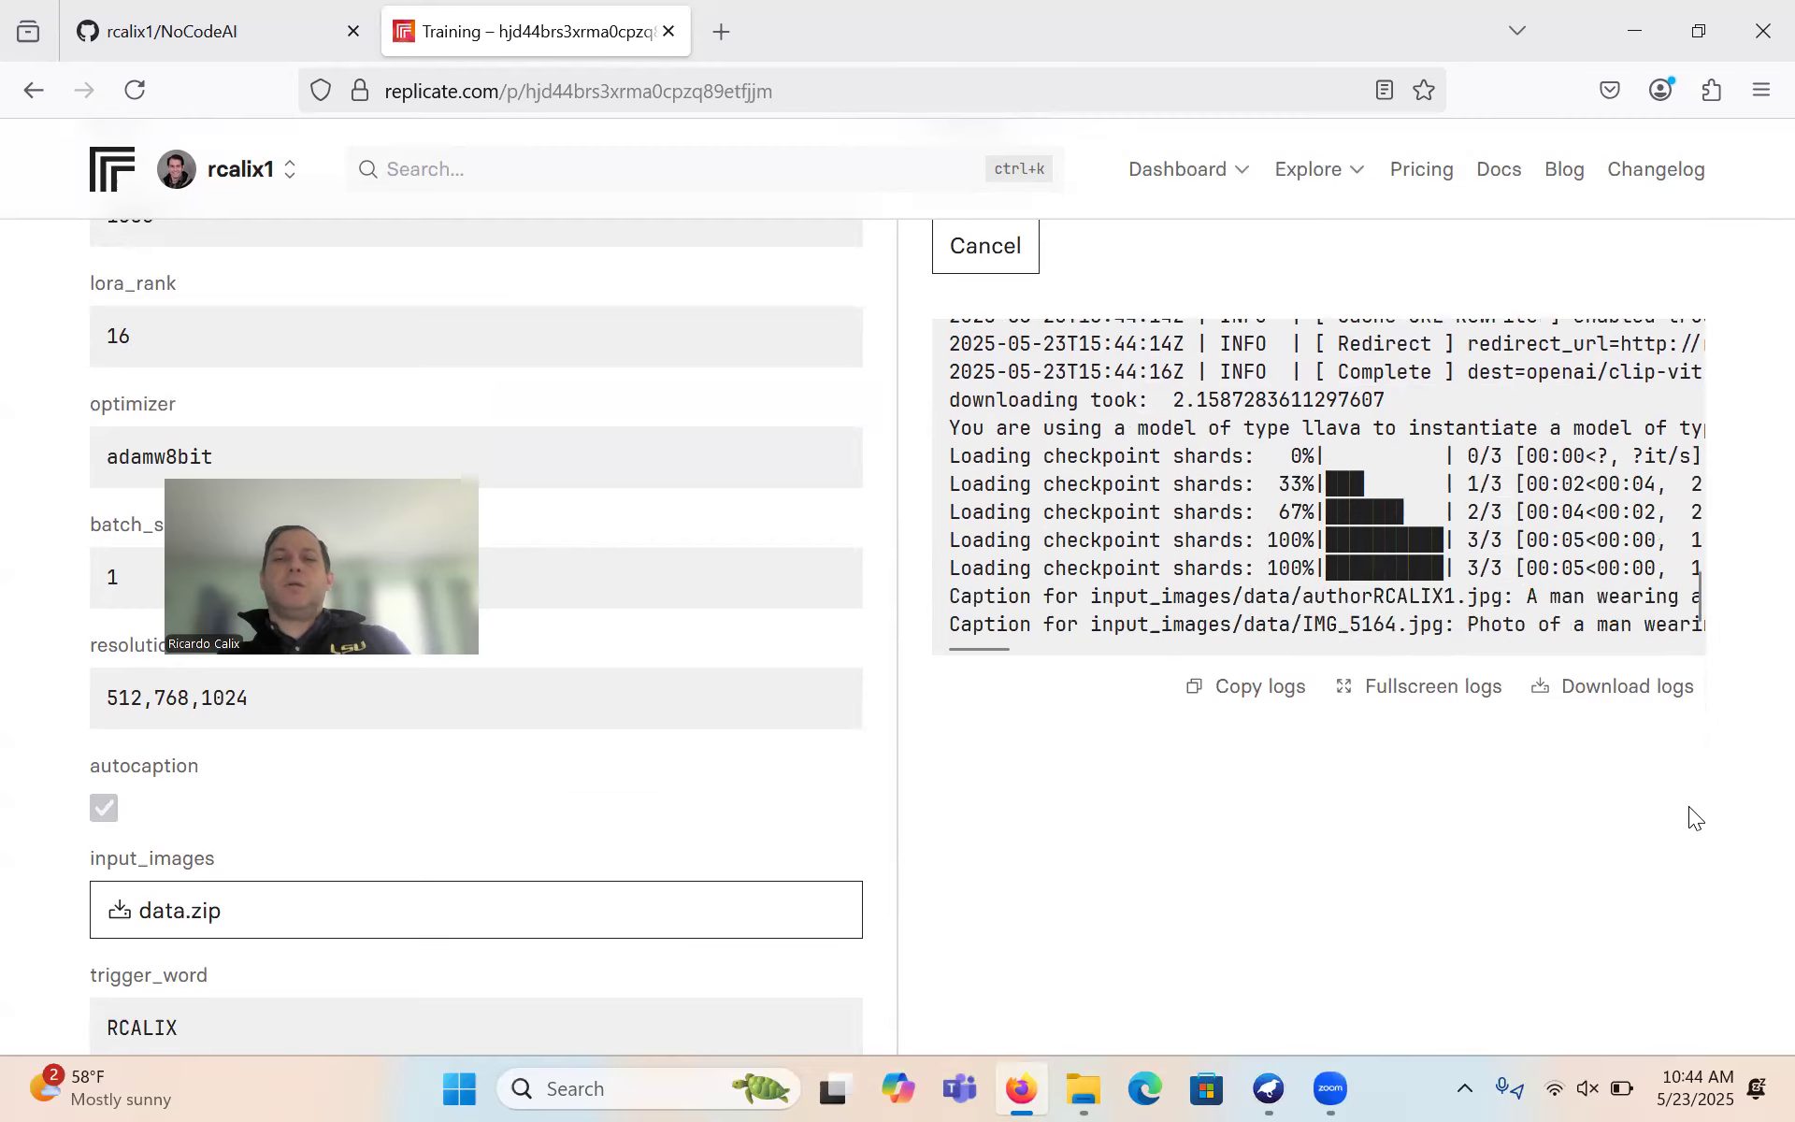
pyautogui.scroll(-2, 1547, 550)
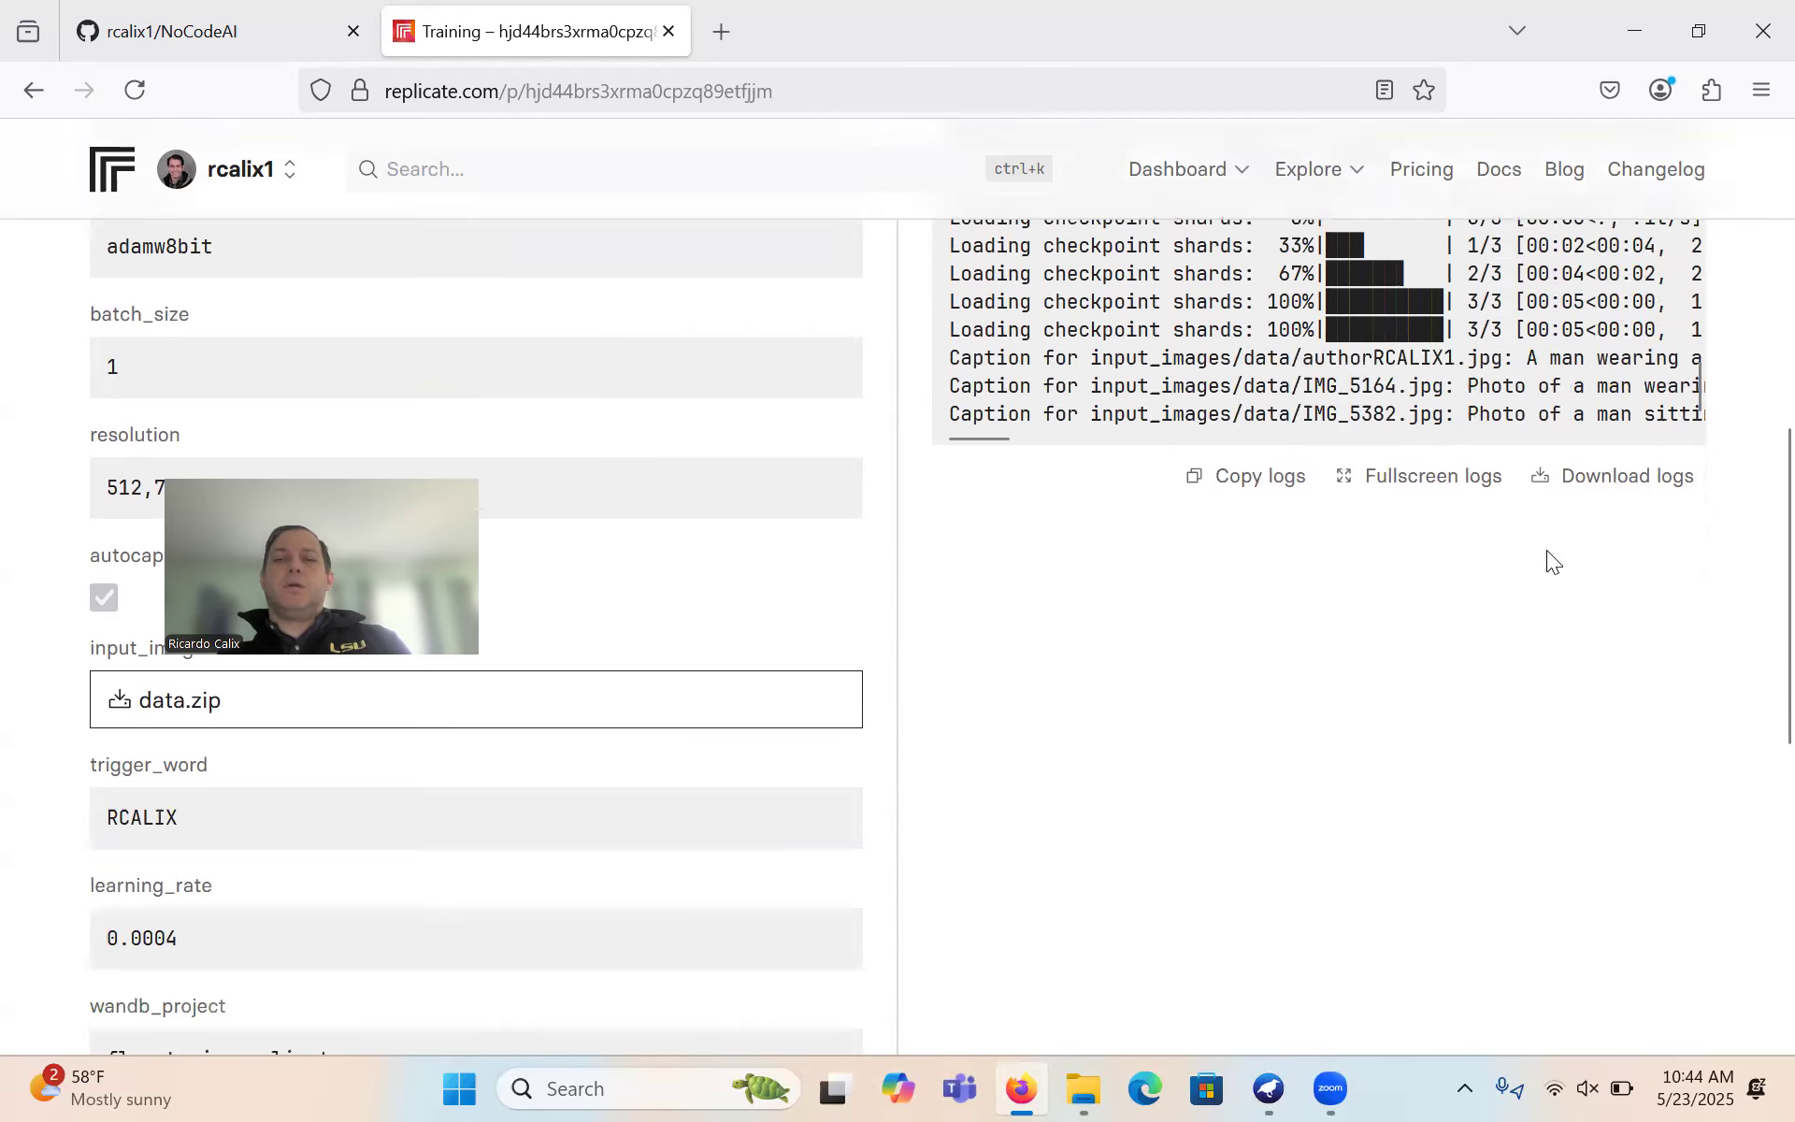
pyautogui.scroll(2, 1728, 769)
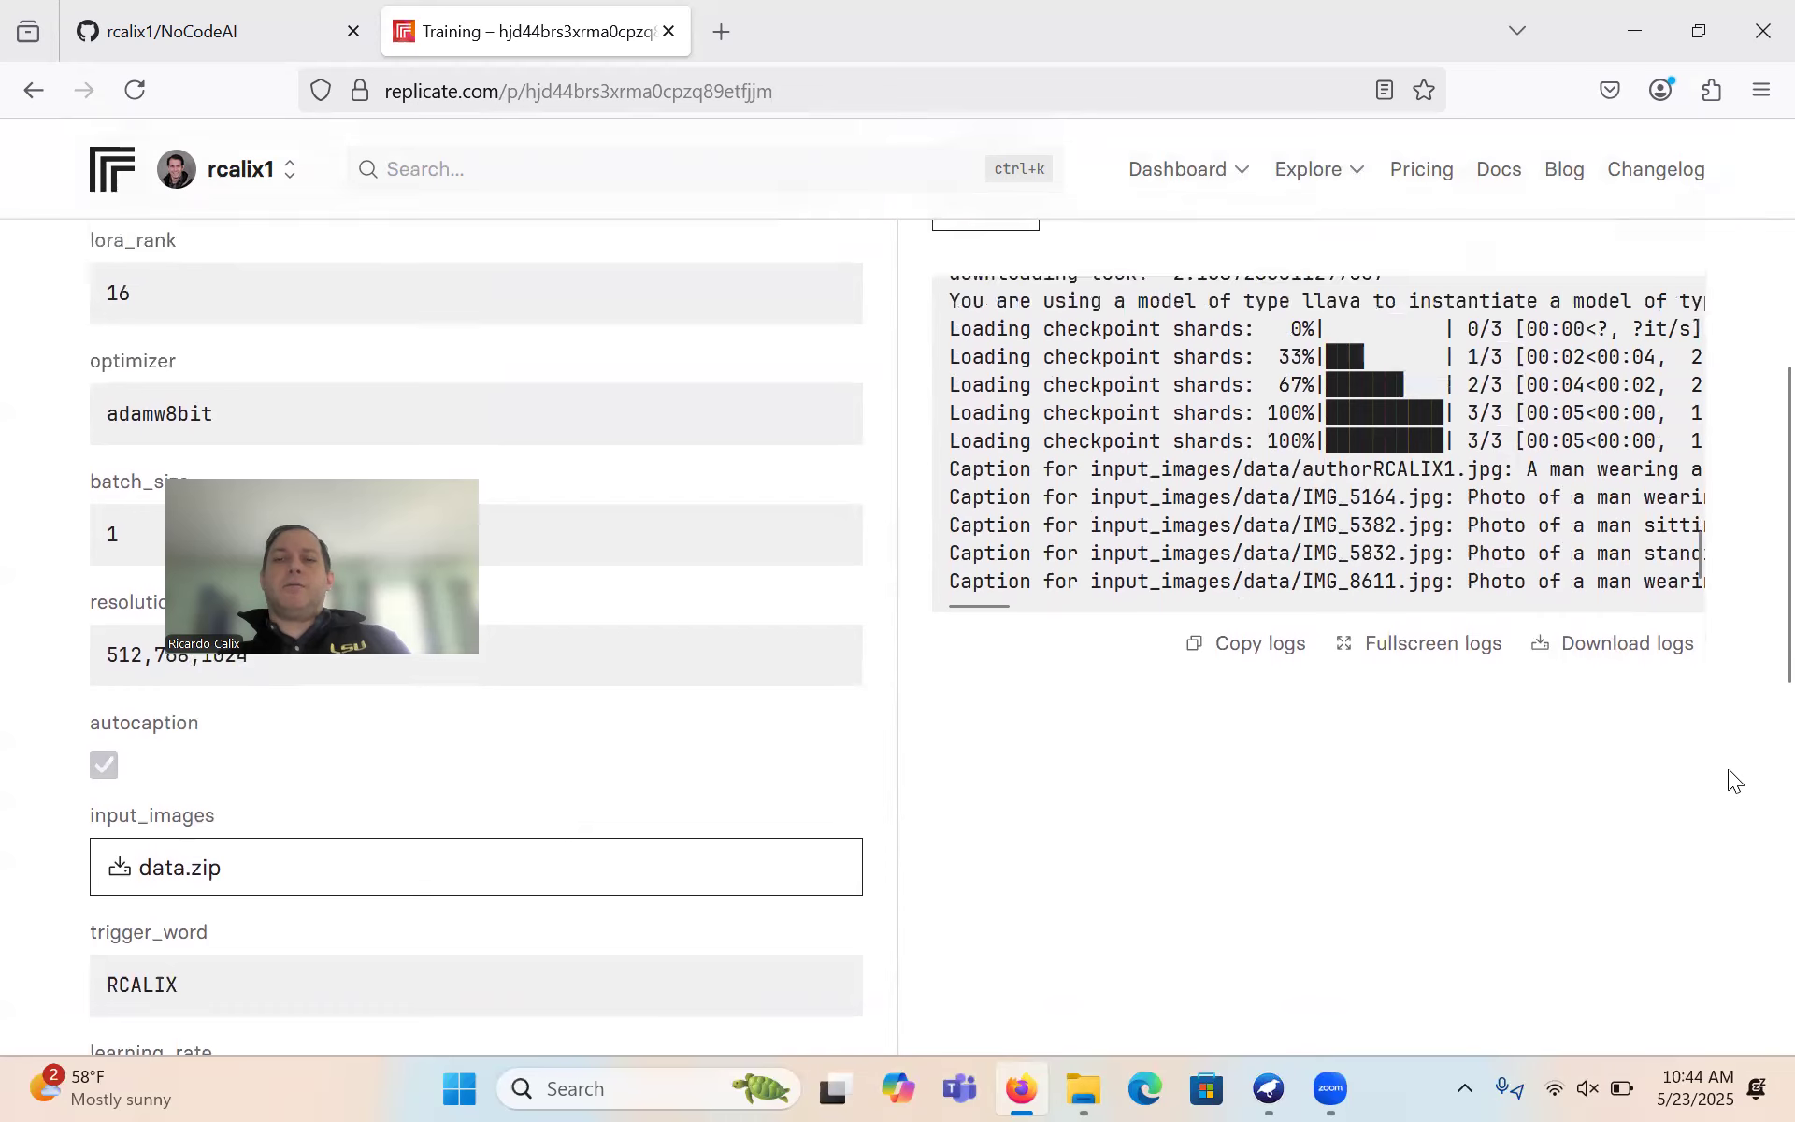
pyautogui.scroll(1, 1728, 769)
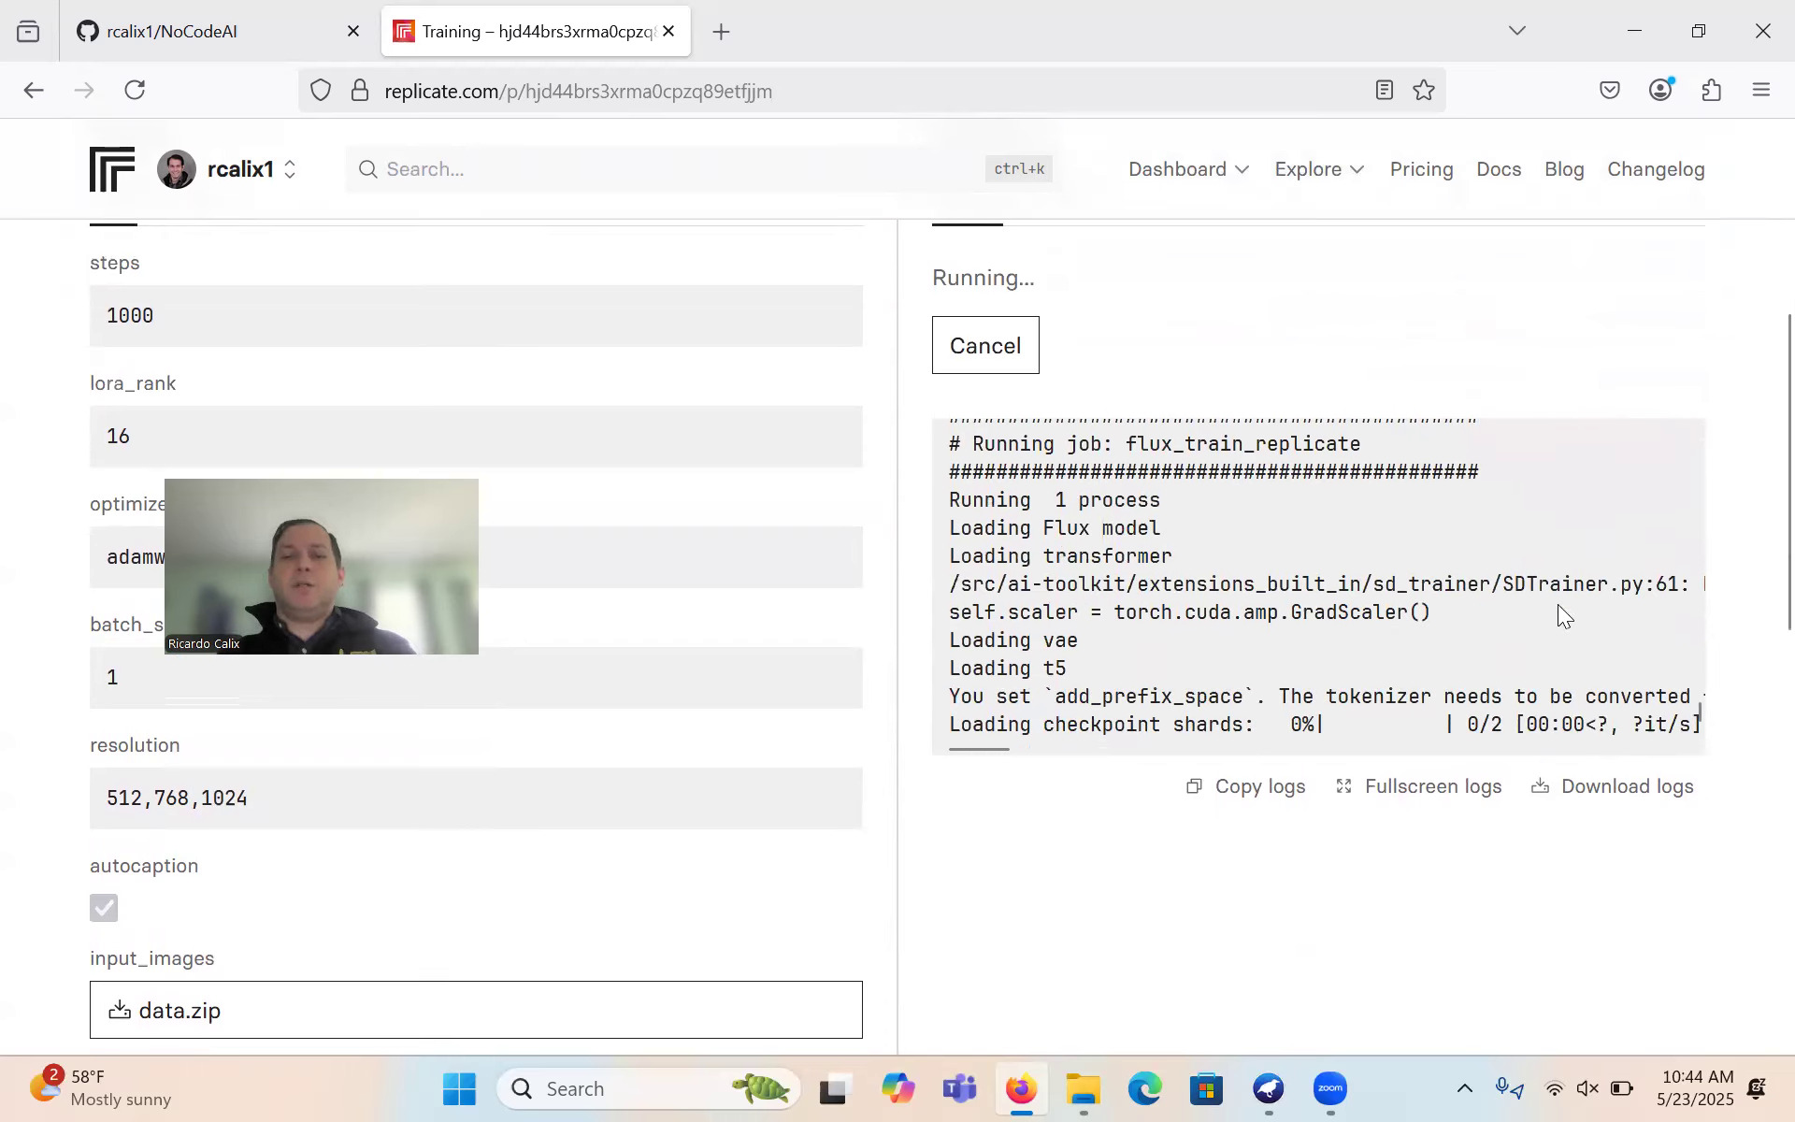
# - Monitor the logs through latent caching and baseline samples until training reaches step 5 of 1000
pyautogui.scroll(-1, 1558, 604)
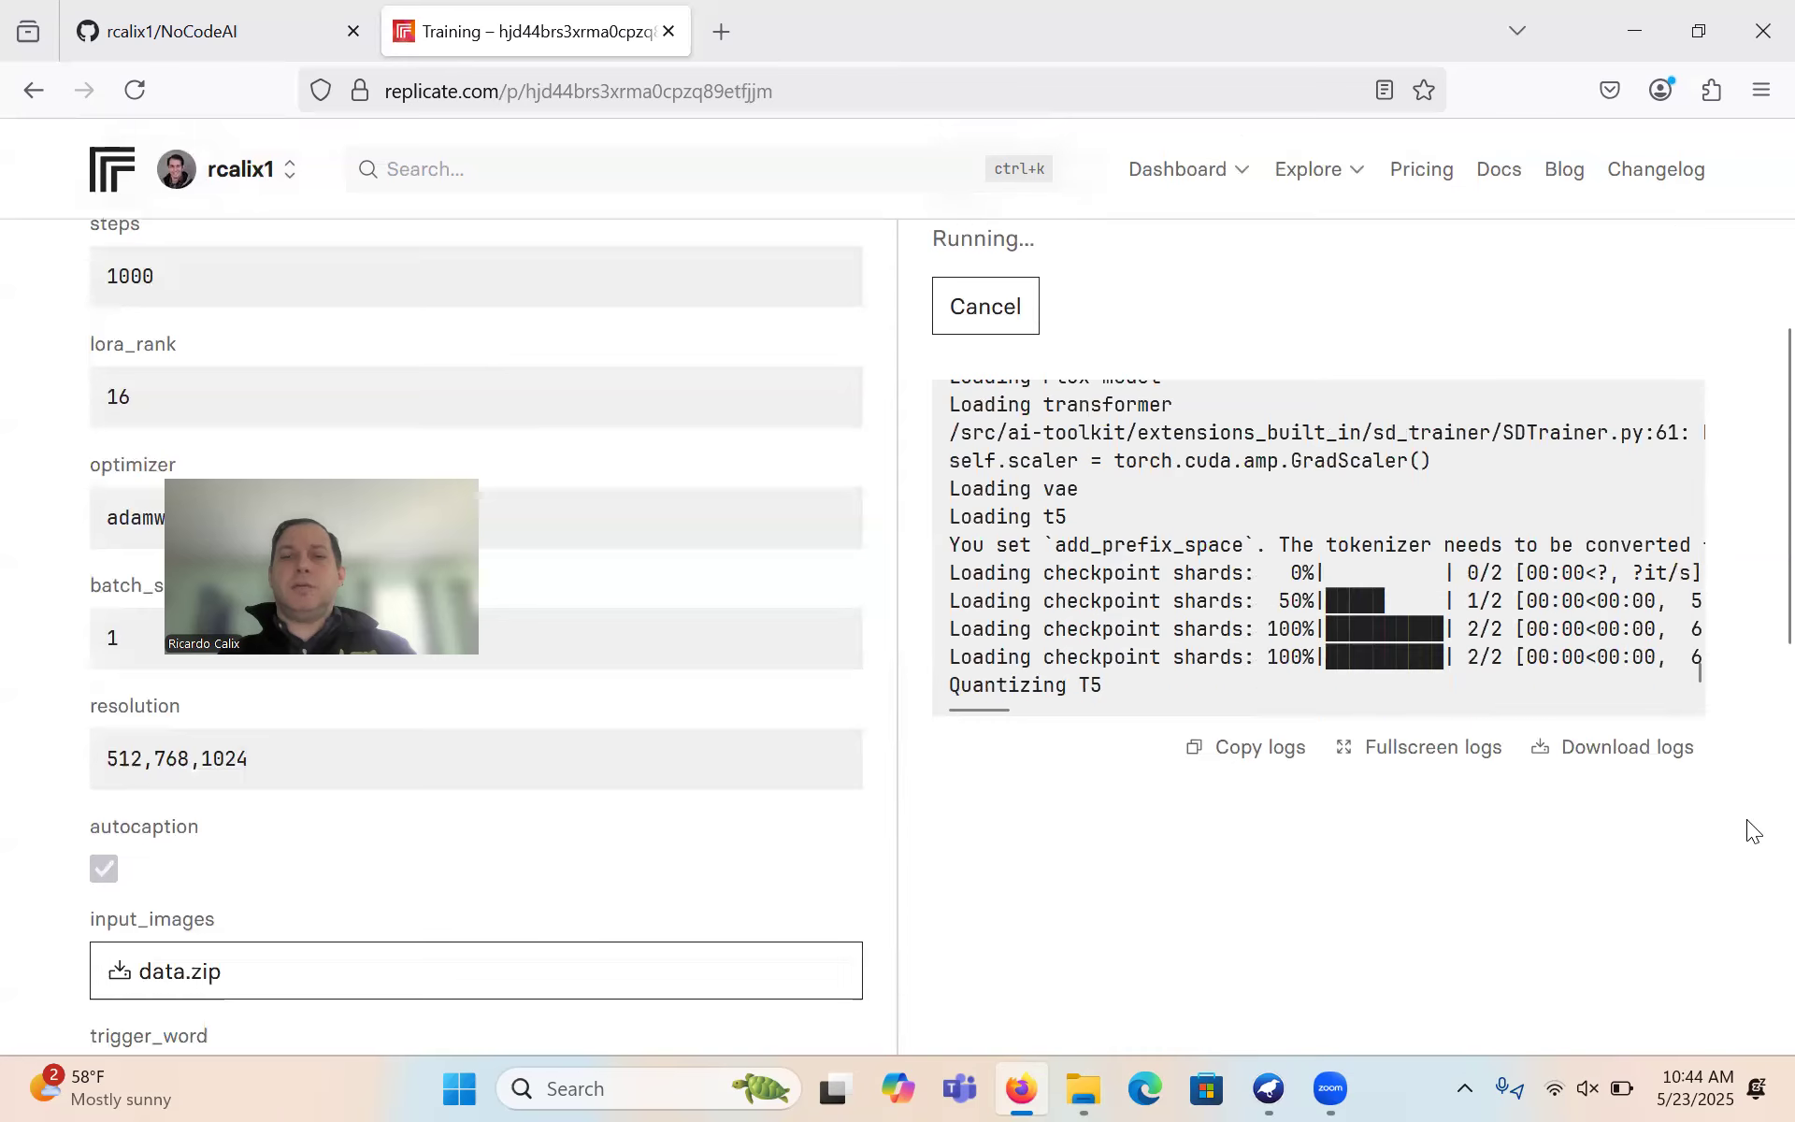
pyautogui.scroll(1, 1743, 834)
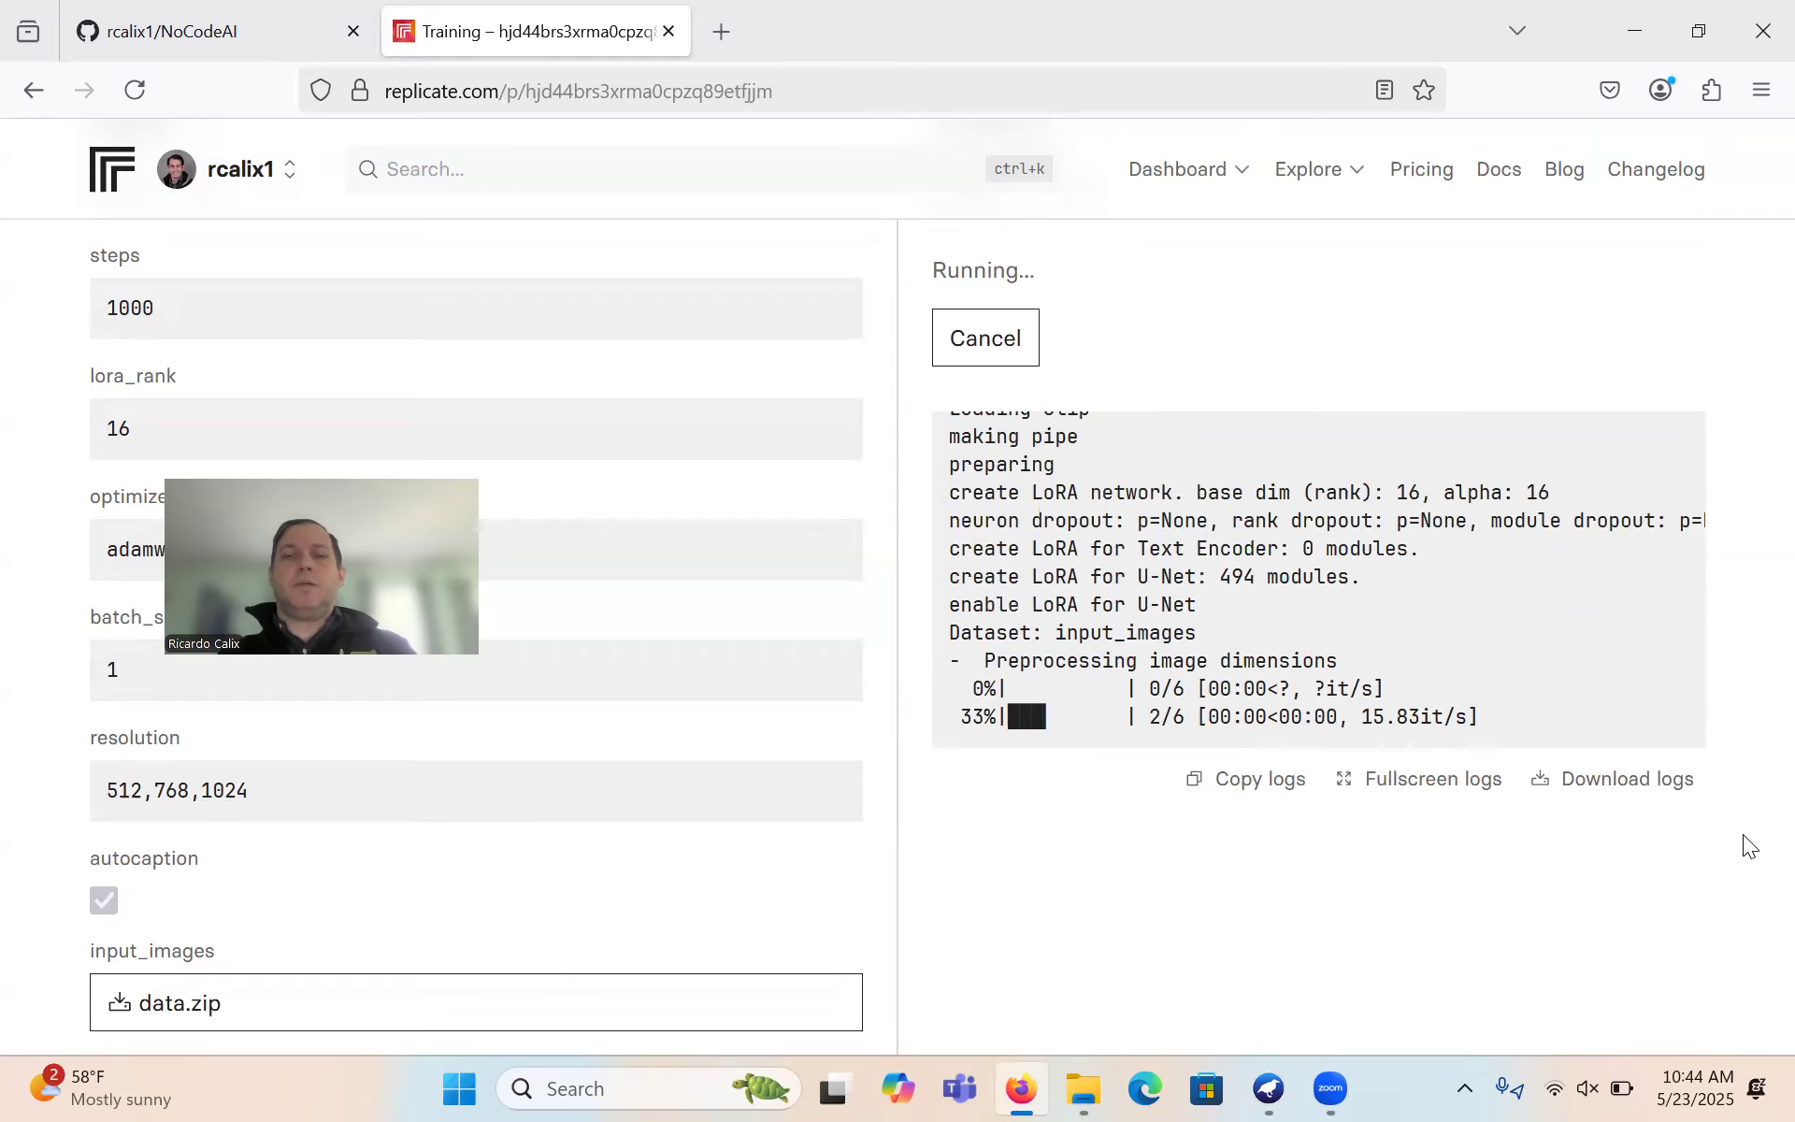
pyautogui.scroll(3, 1743, 834)
pyautogui.scroll(-2, 1743, 834)
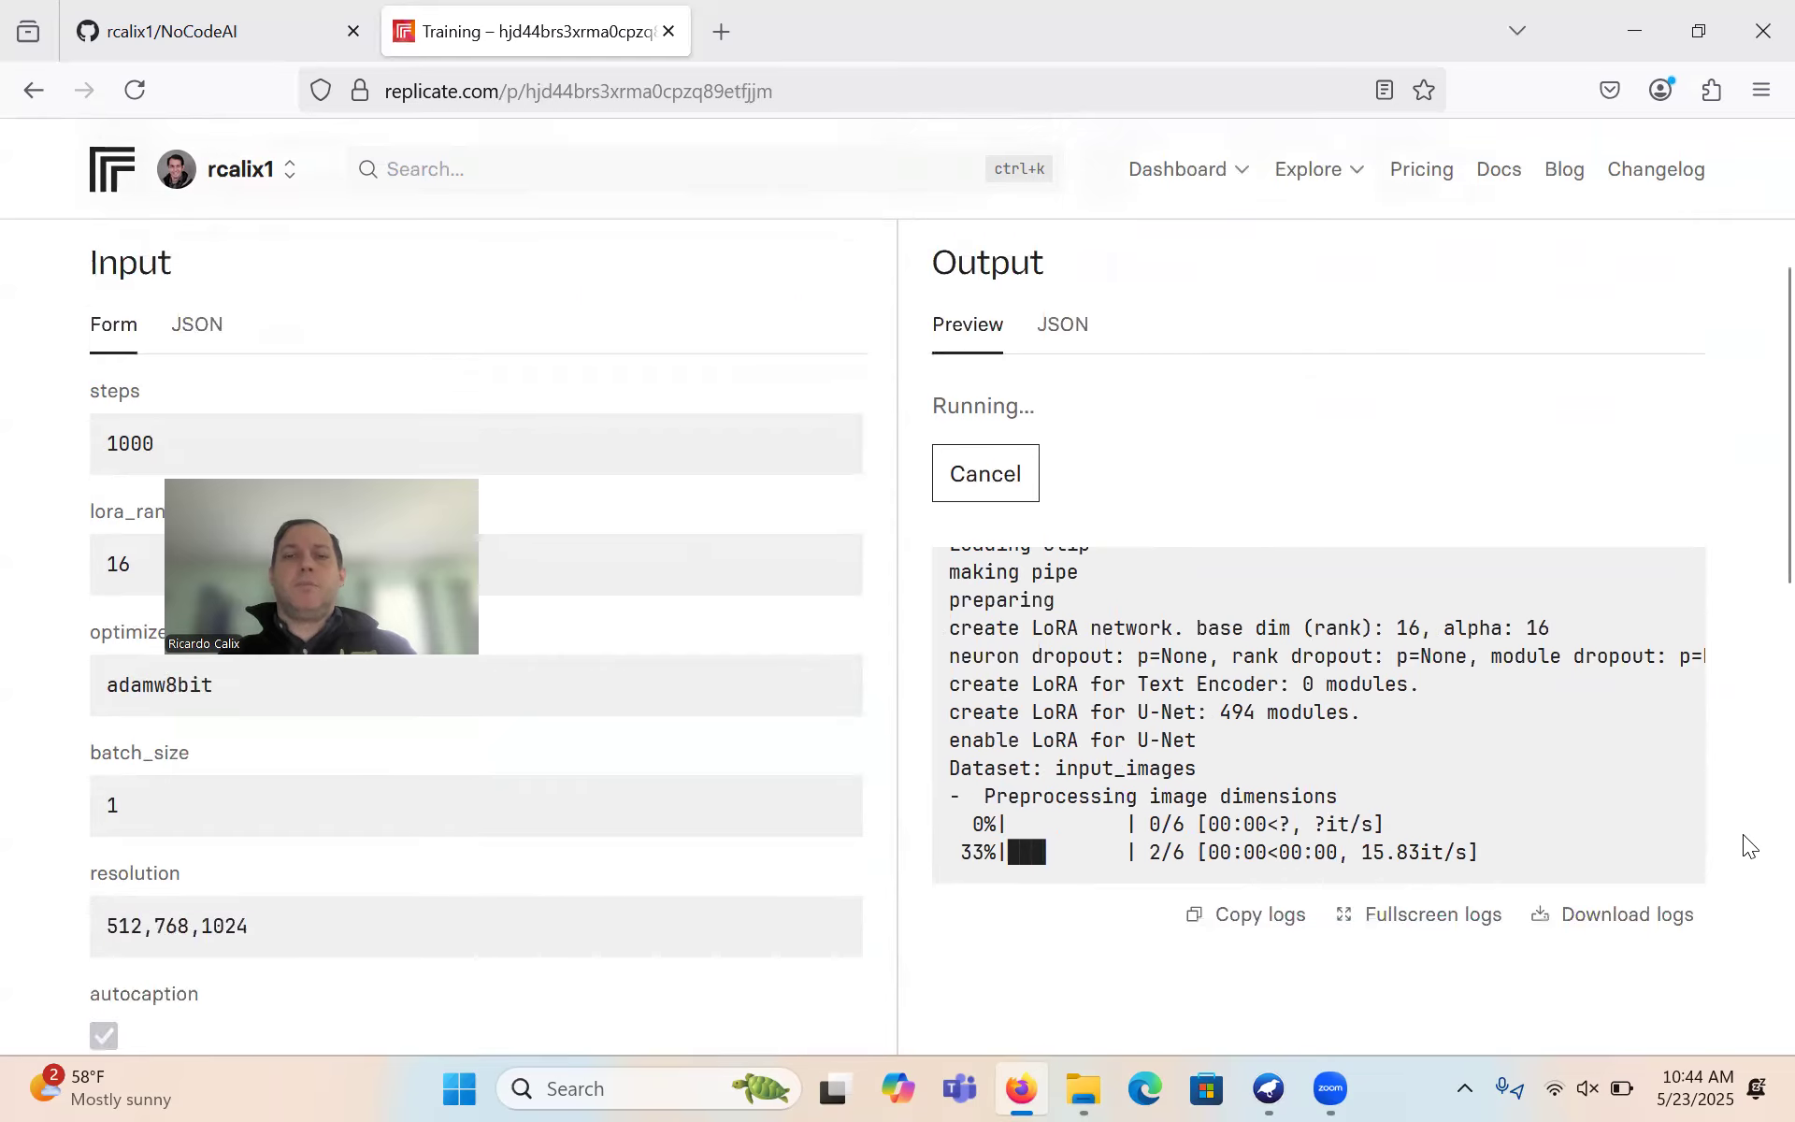
pyautogui.scroll(3, 1743, 834)
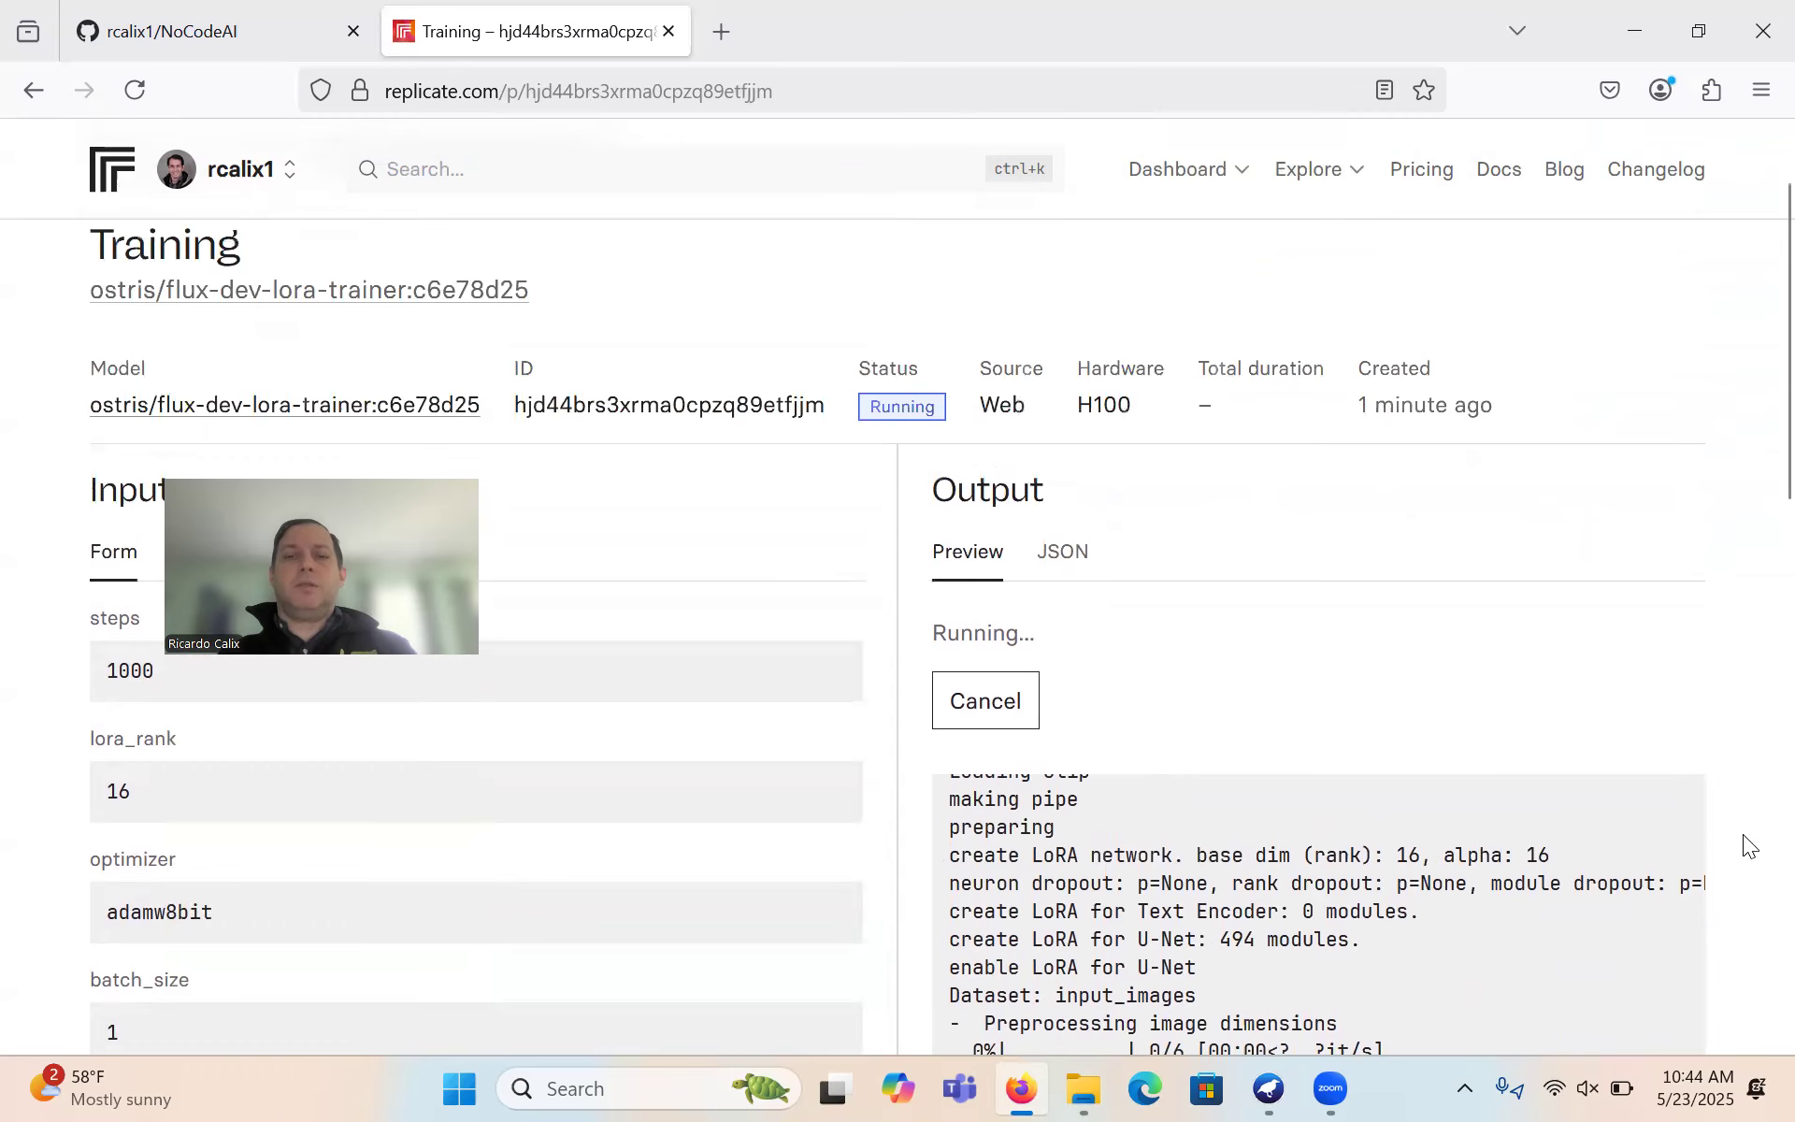
pyautogui.scroll(-4, 1743, 834)
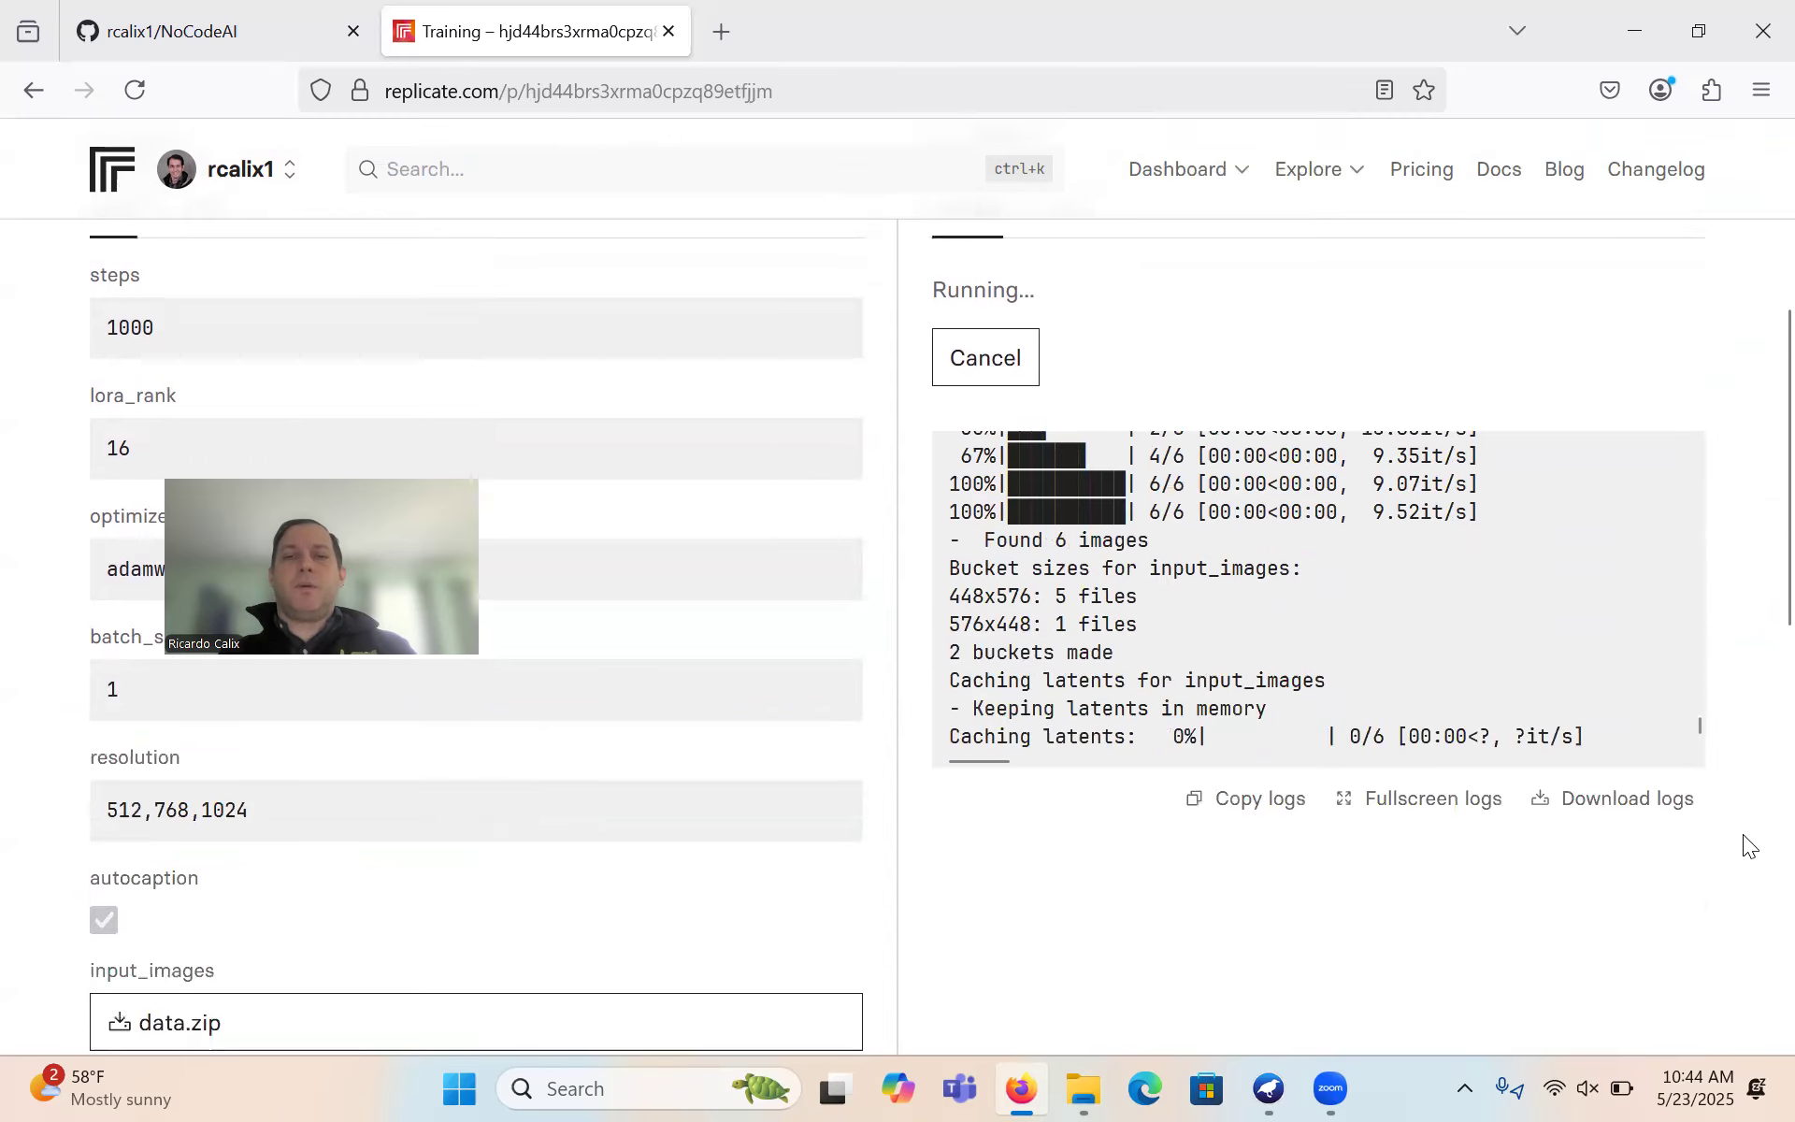
pyautogui.scroll(-1, 1743, 834)
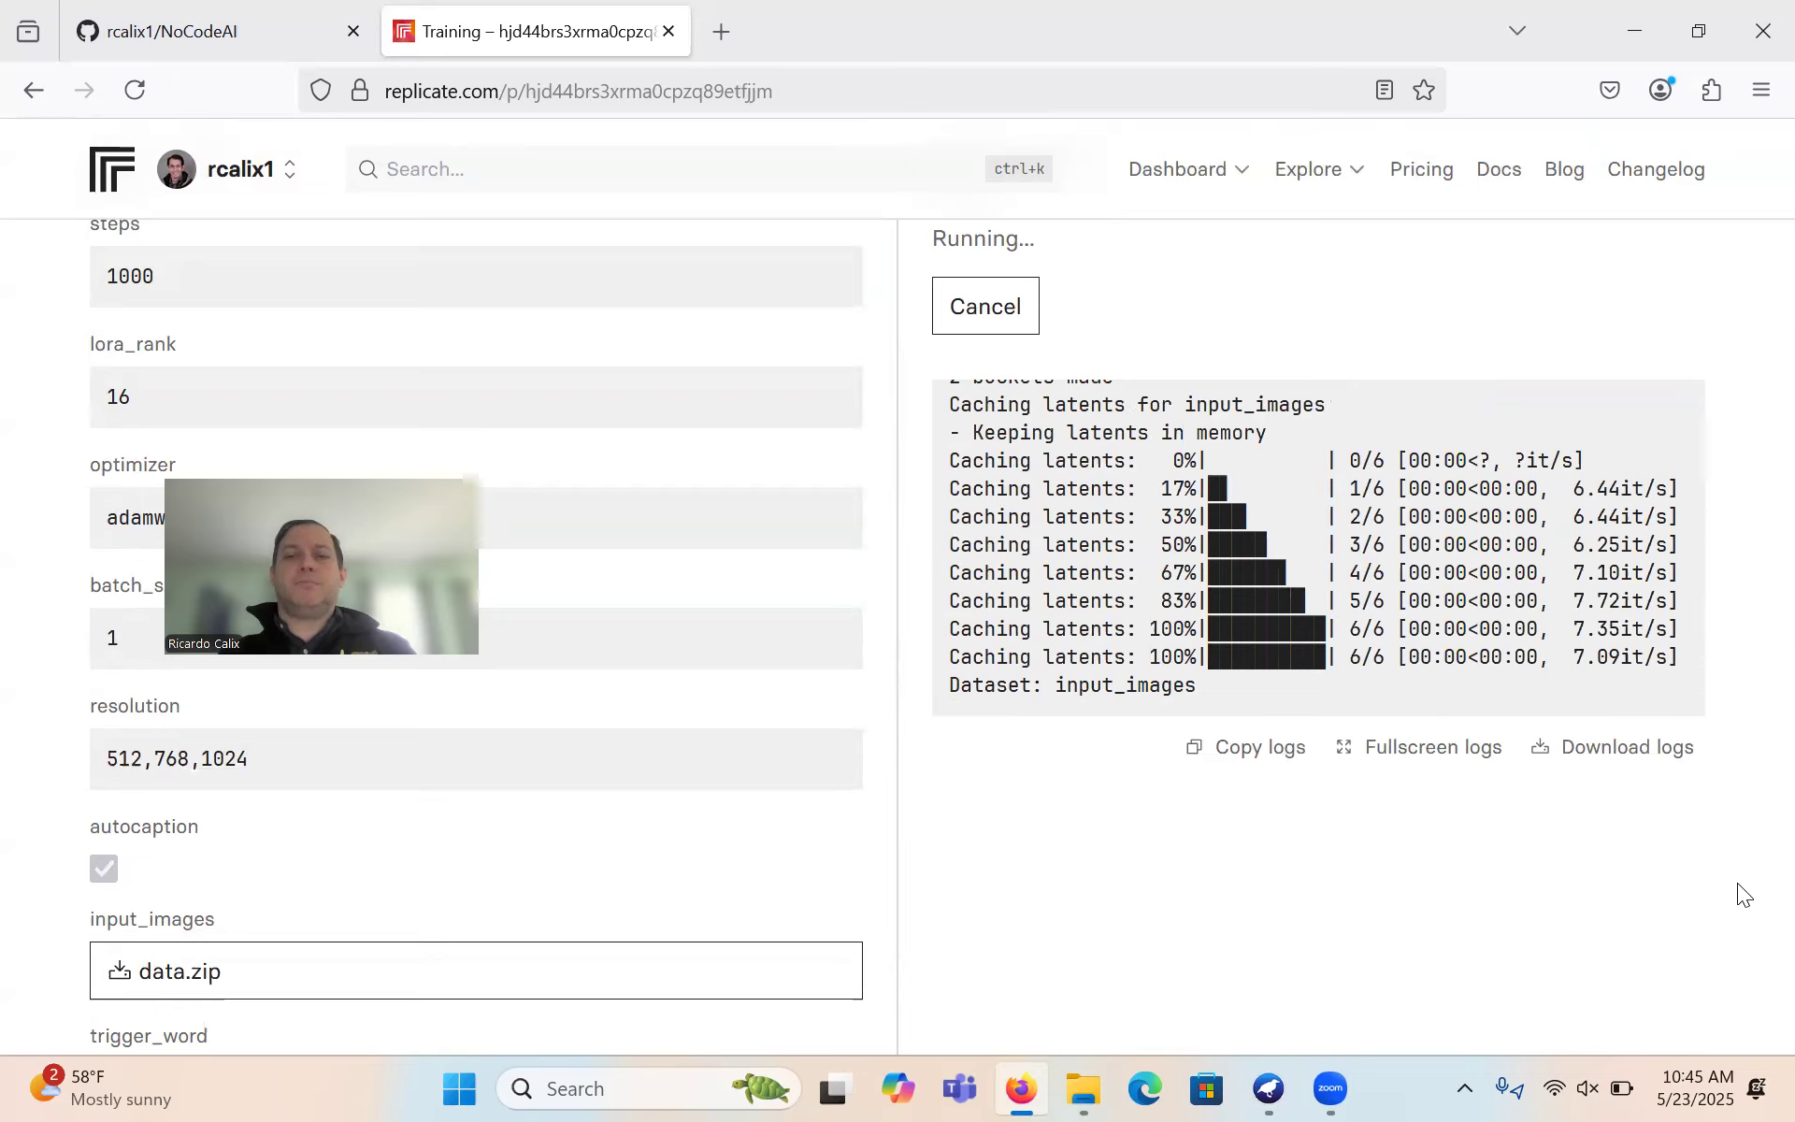
pyautogui.scroll(-1, 1736, 826)
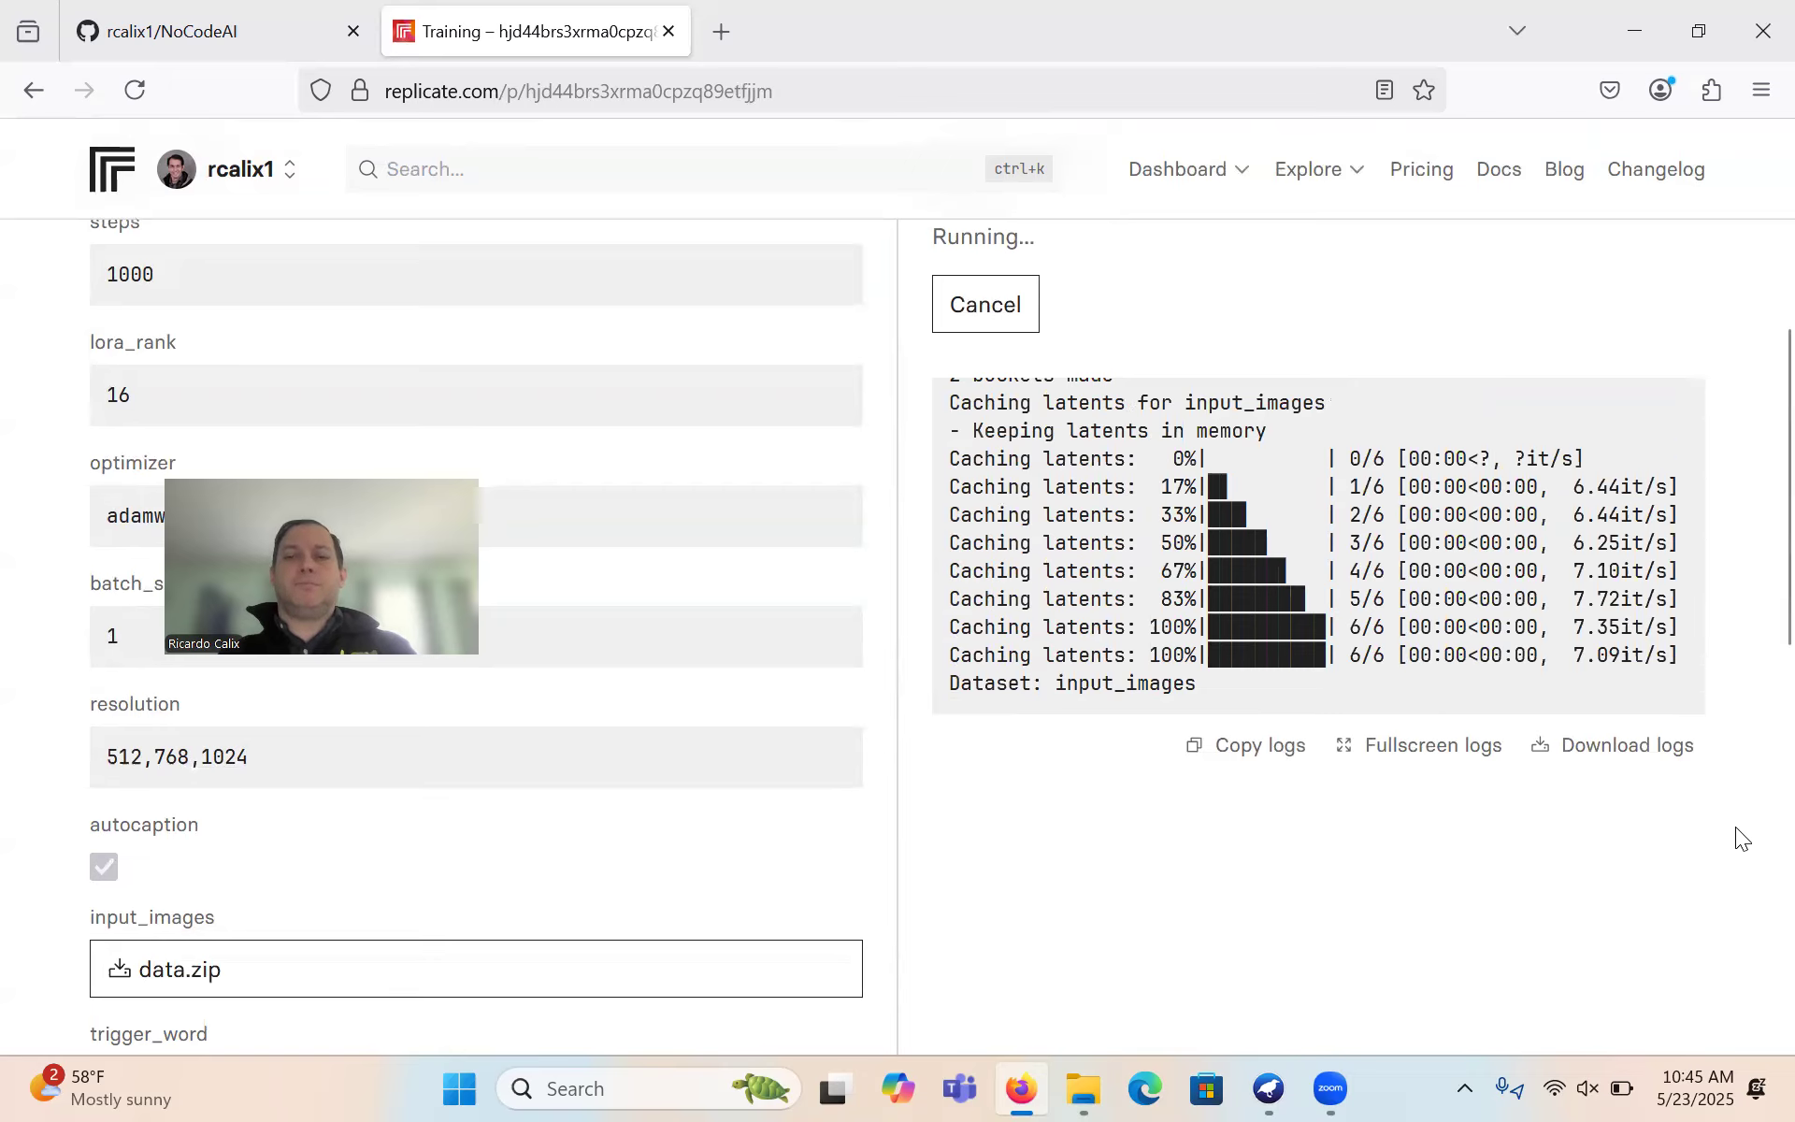
pyautogui.scroll(1, 1736, 827)
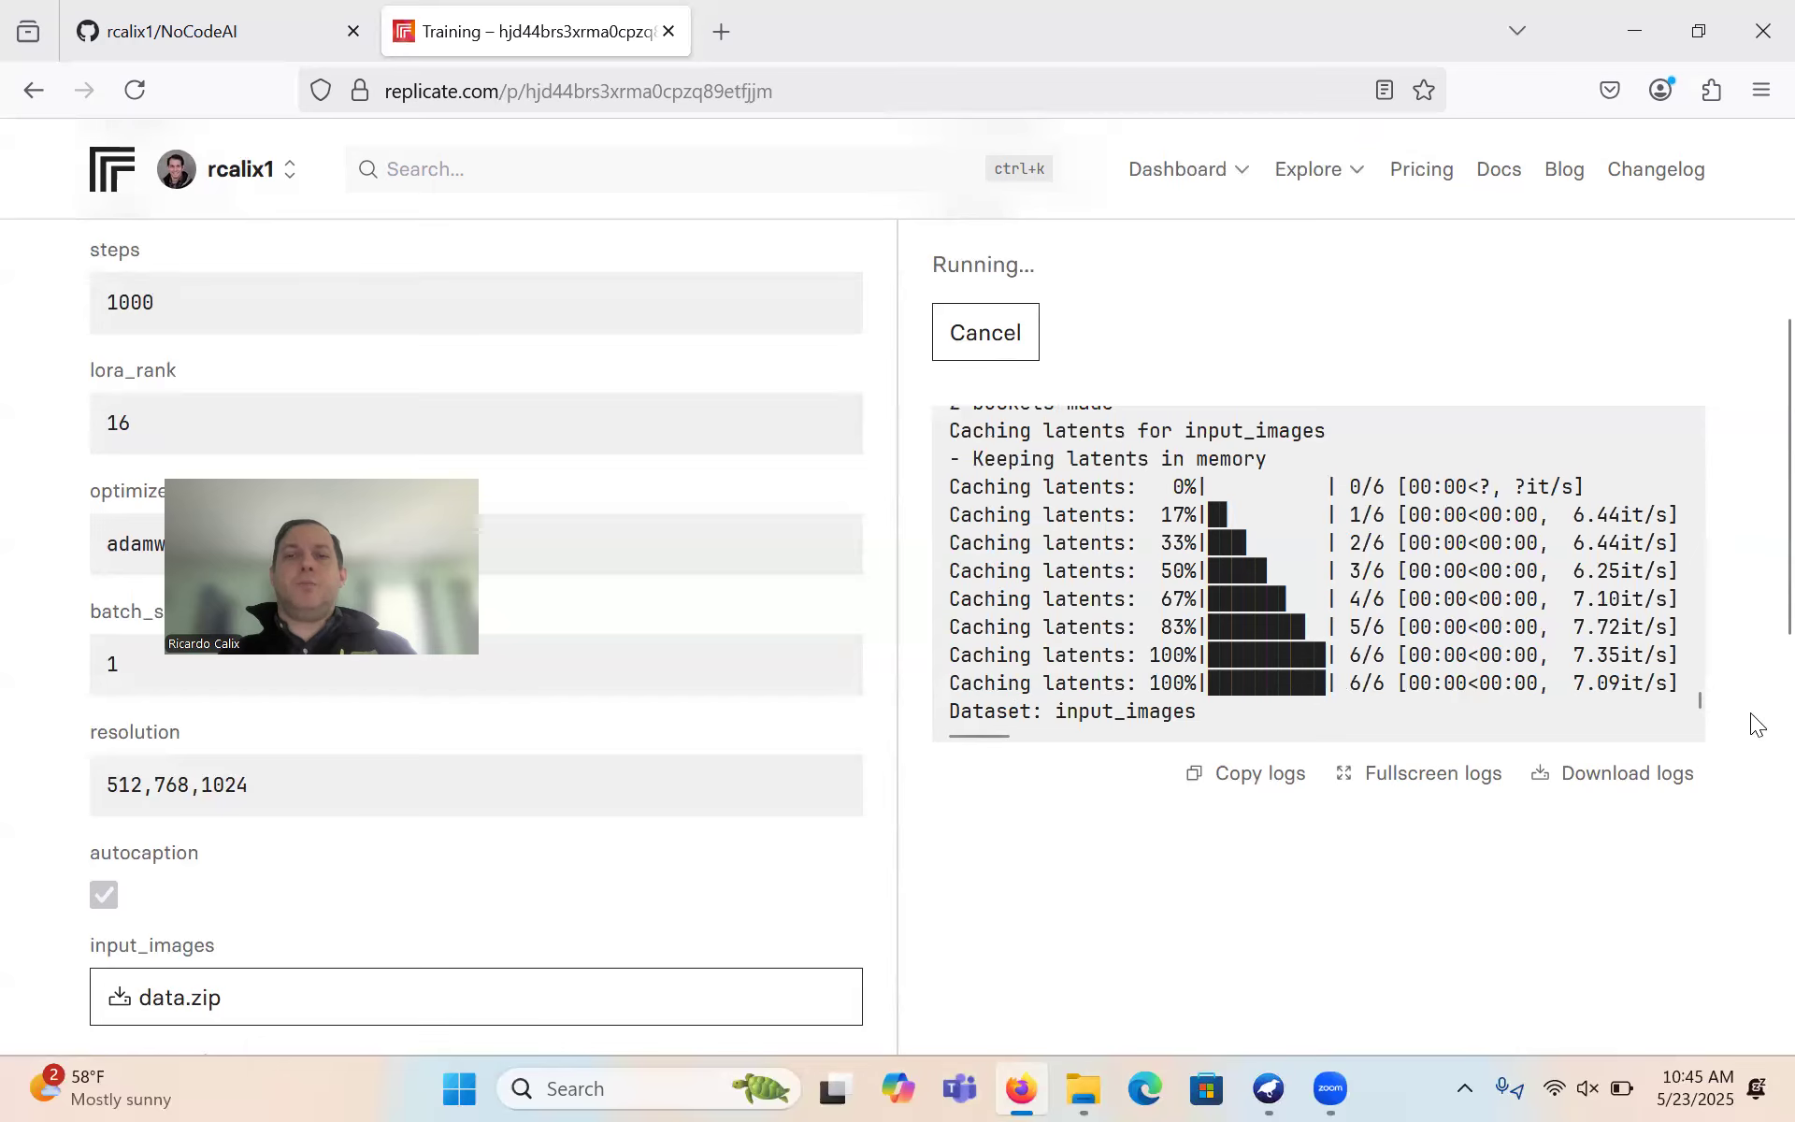
pyautogui.scroll(3, 1755, 724)
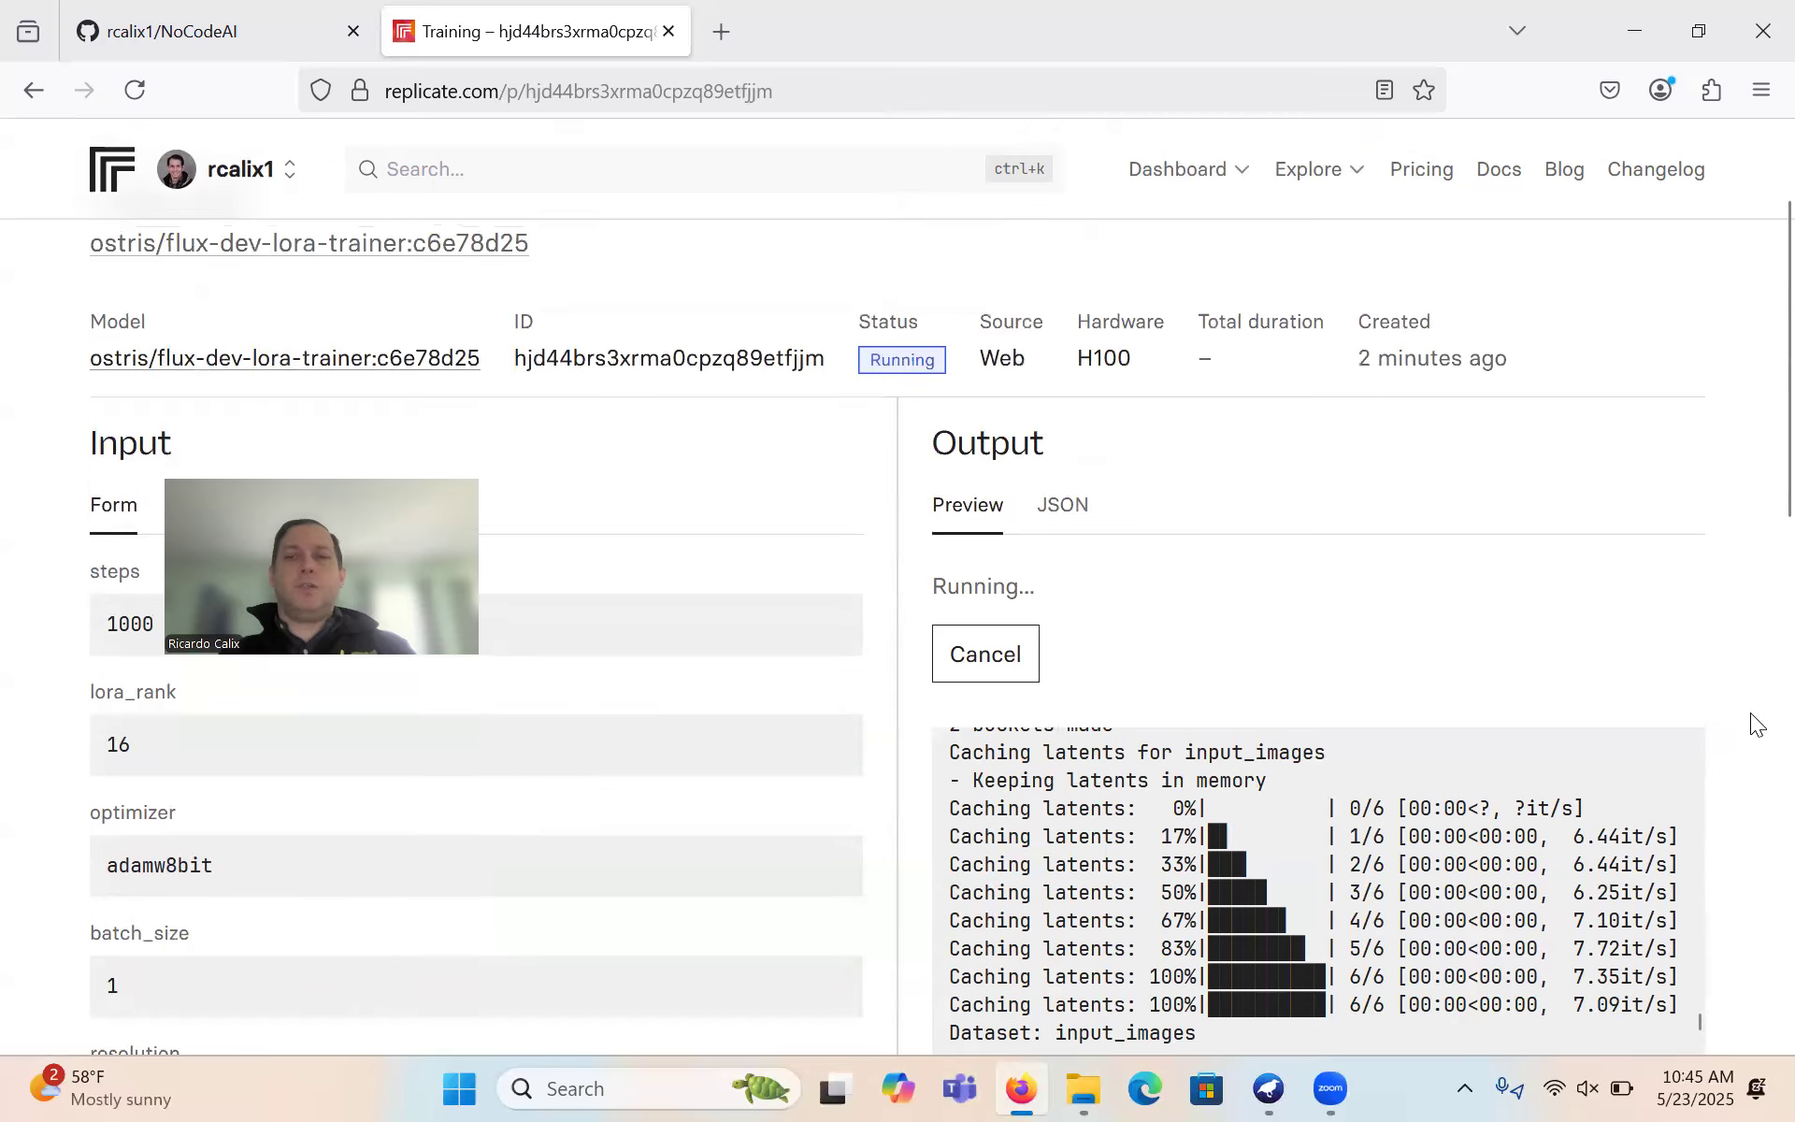
pyautogui.scroll(-3, 1755, 725)
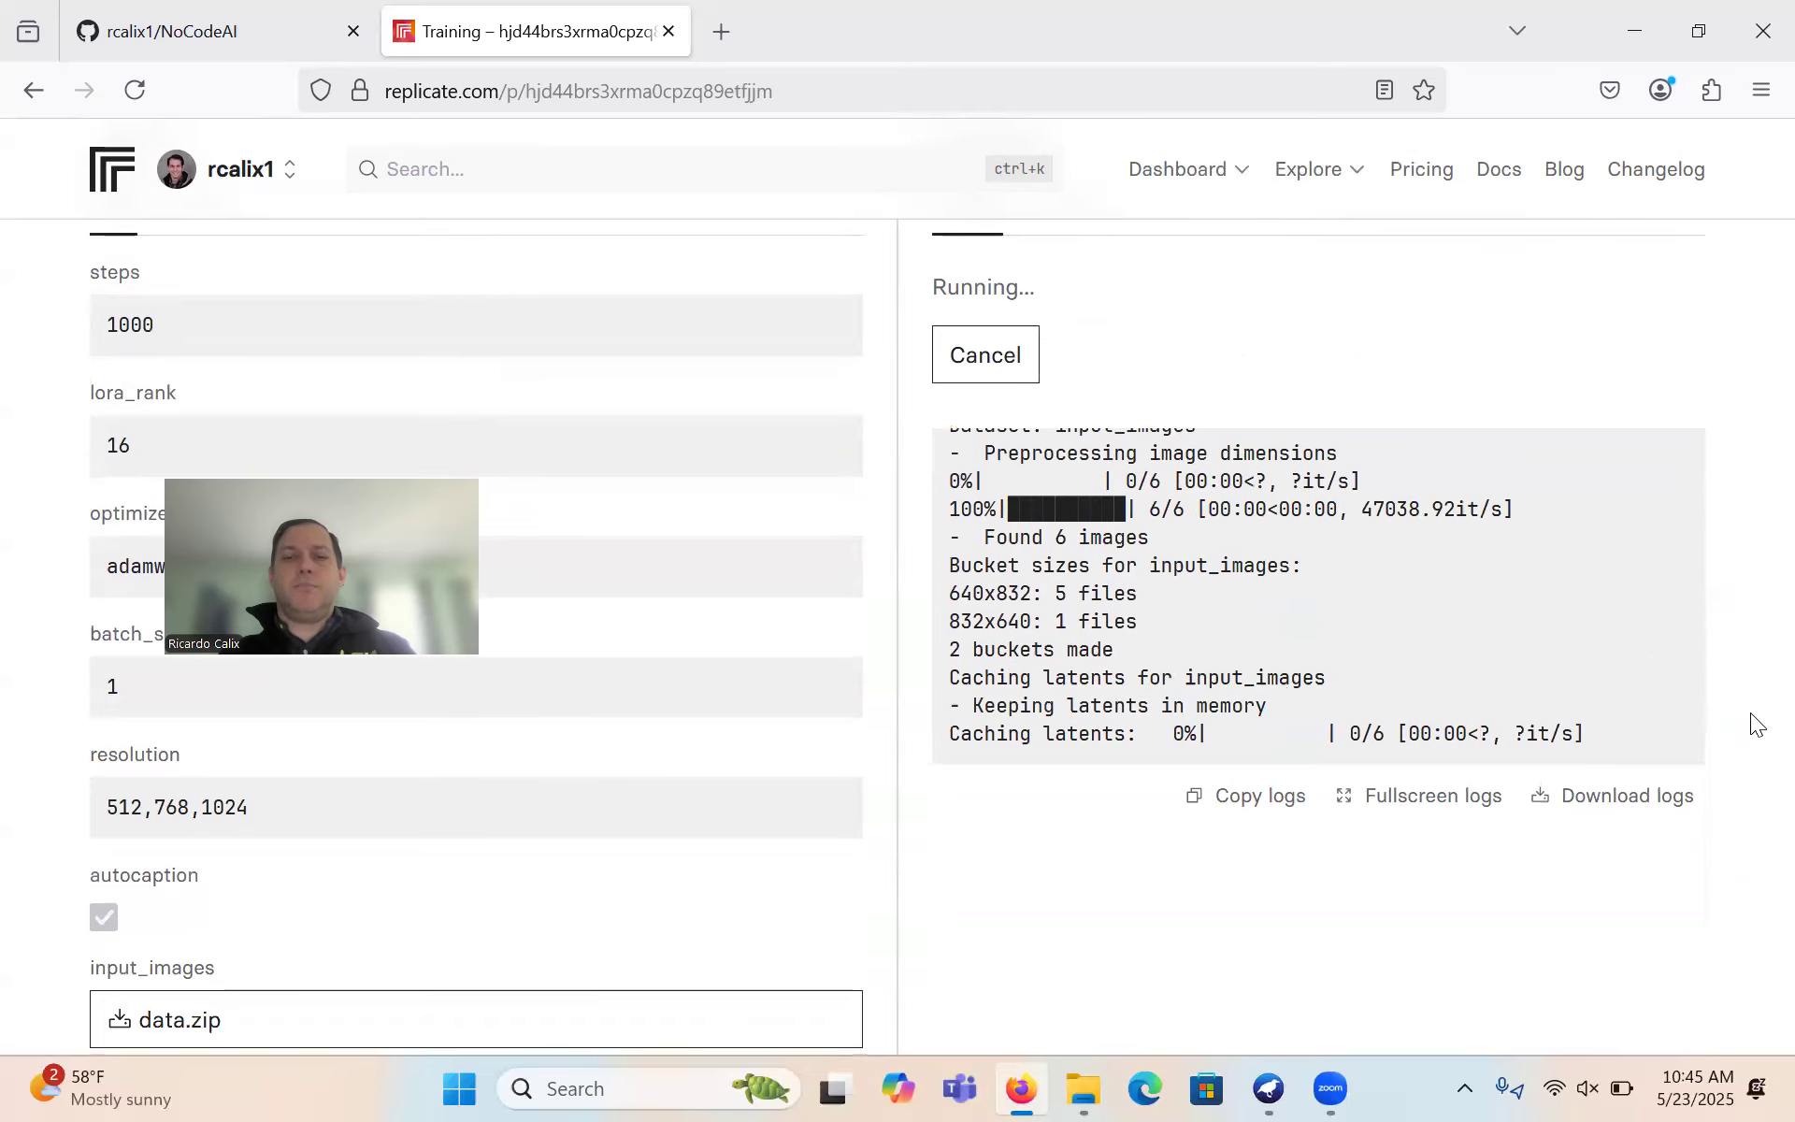
pyautogui.scroll(-1, 1755, 725)
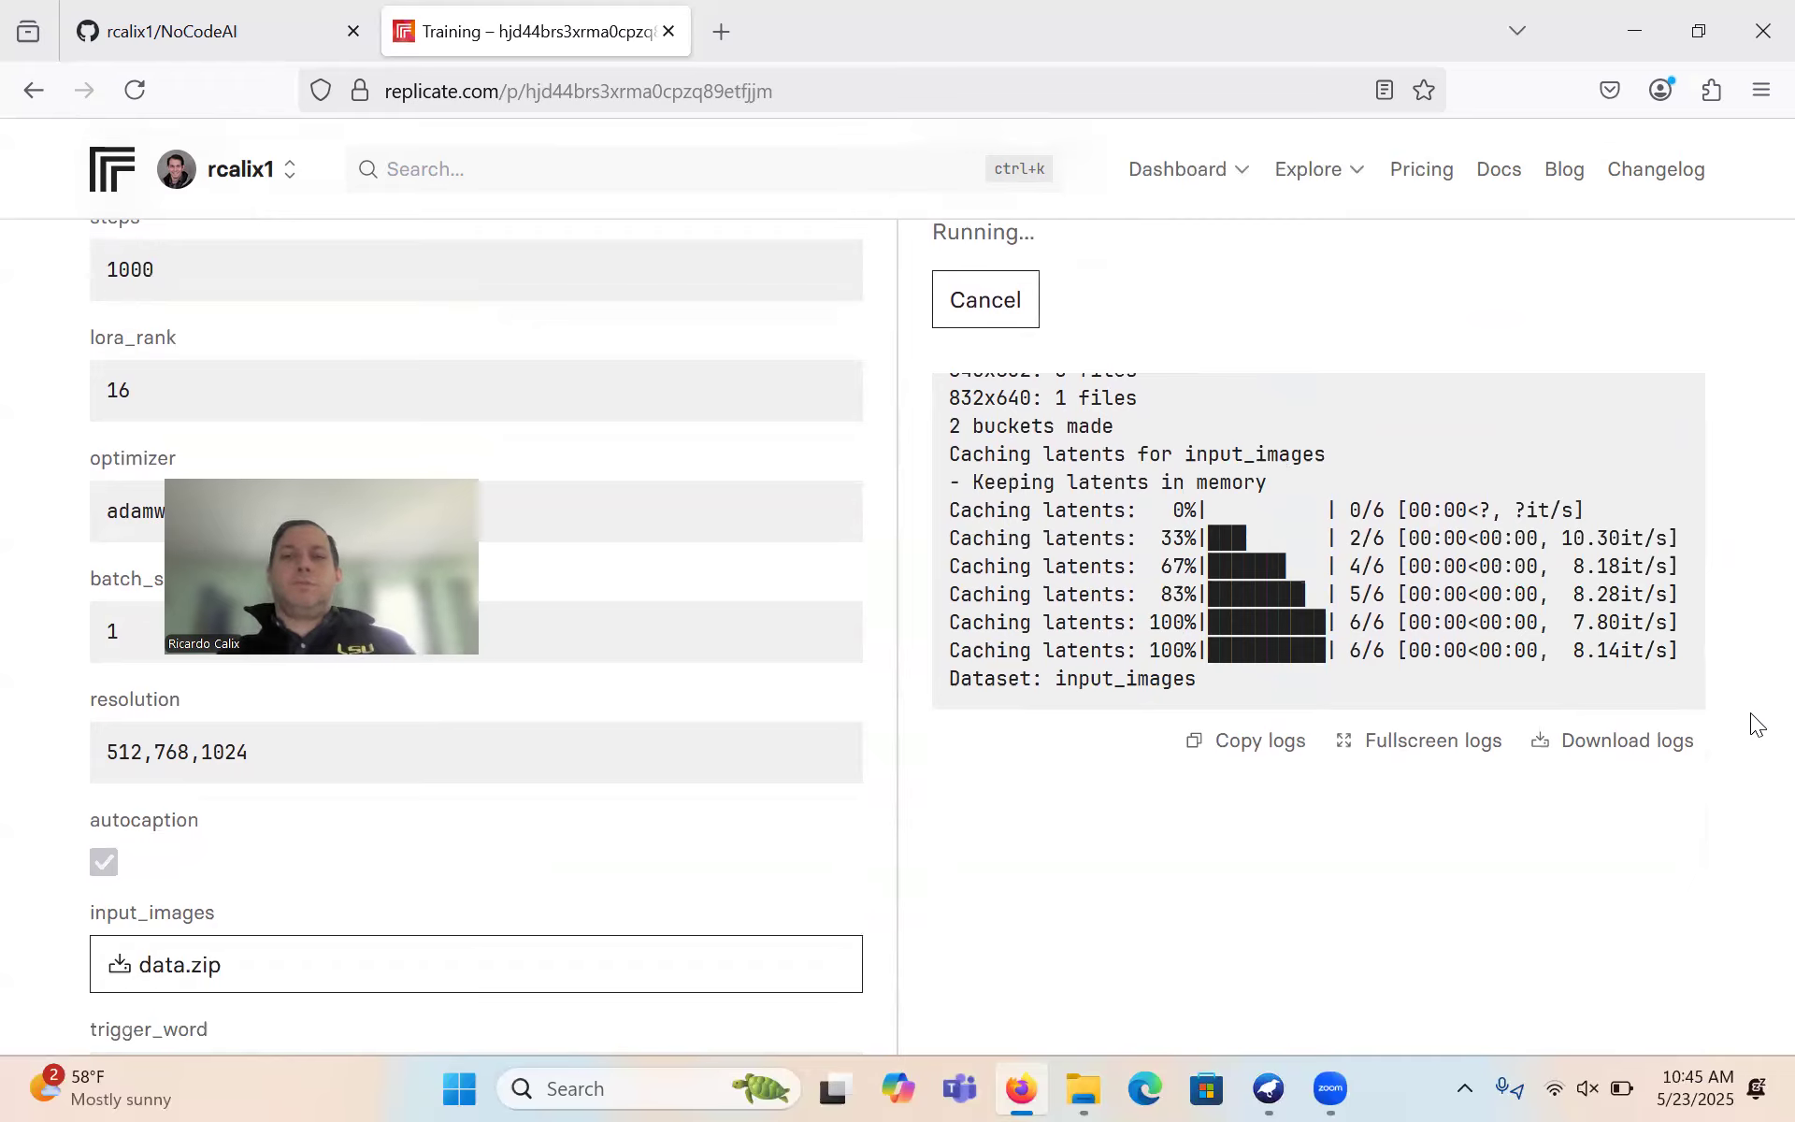
pyautogui.scroll(-1, 1756, 725)
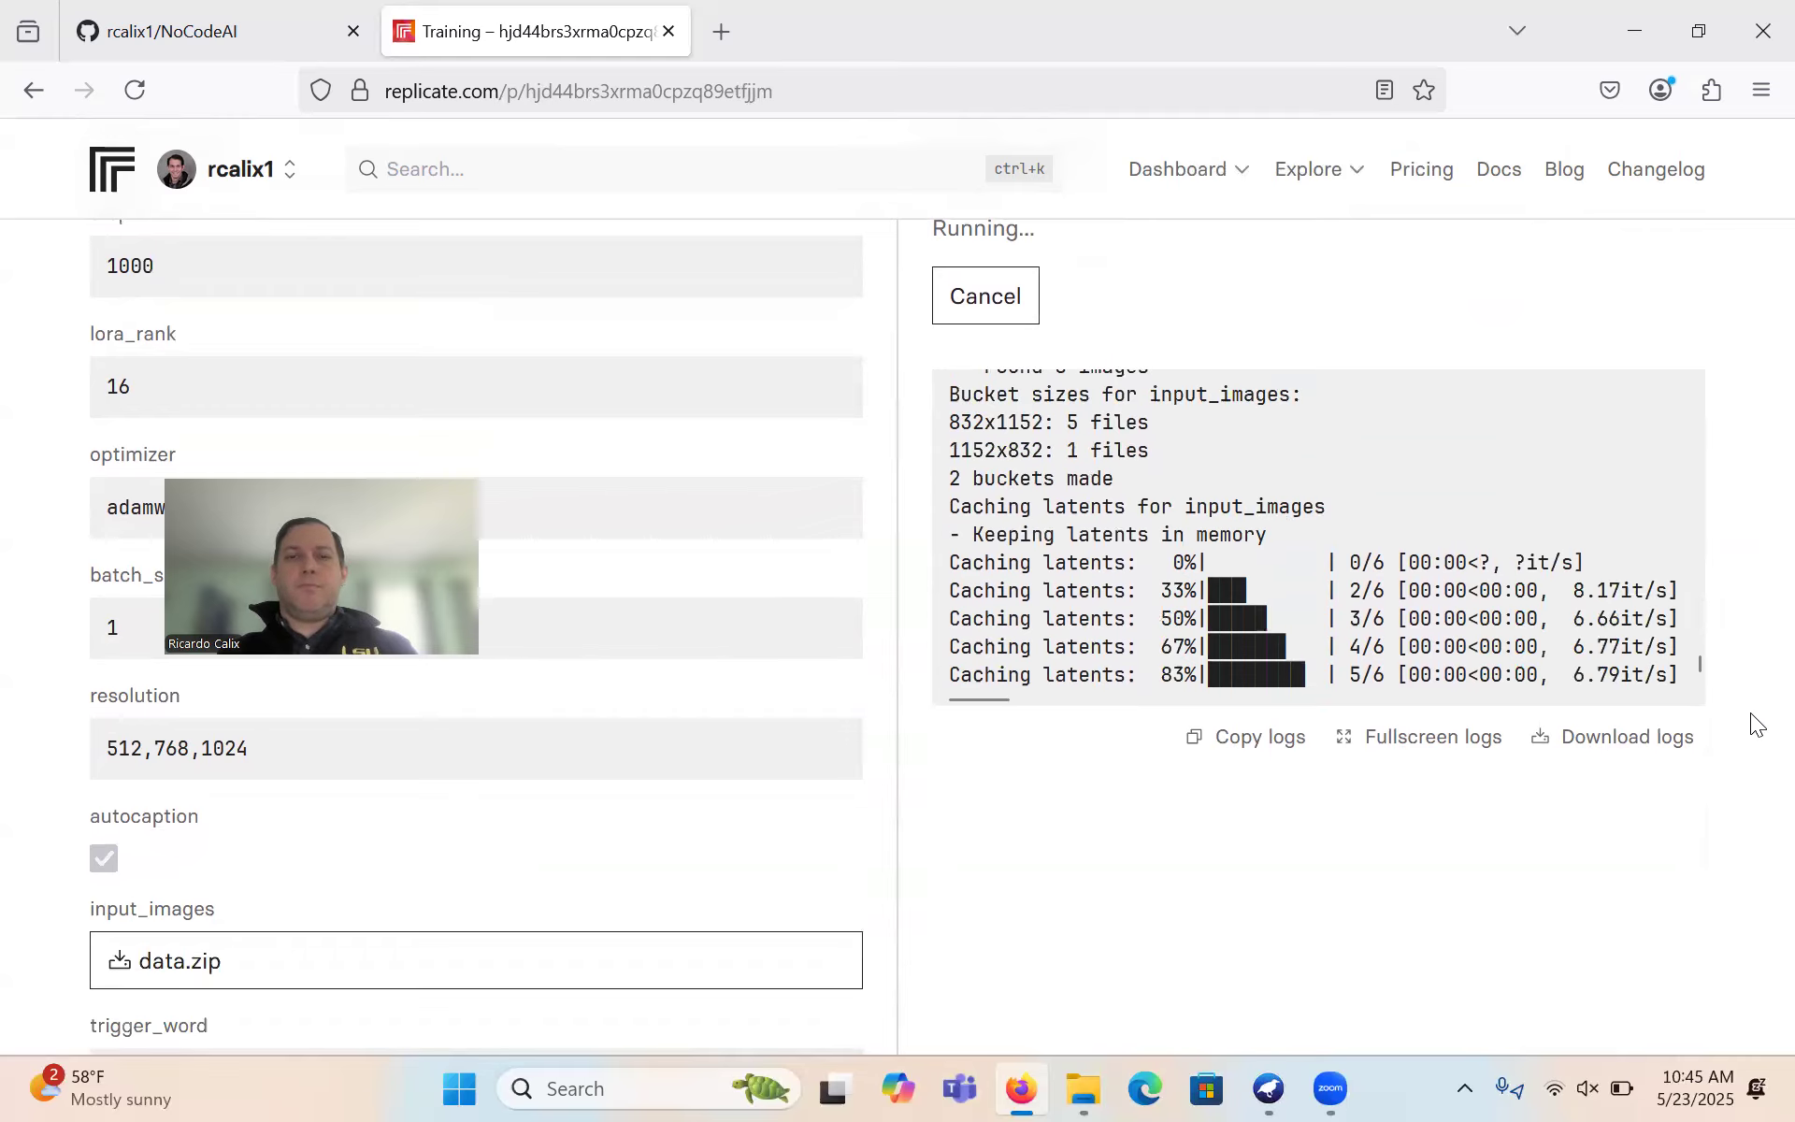
pyautogui.scroll(1, 1757, 724)
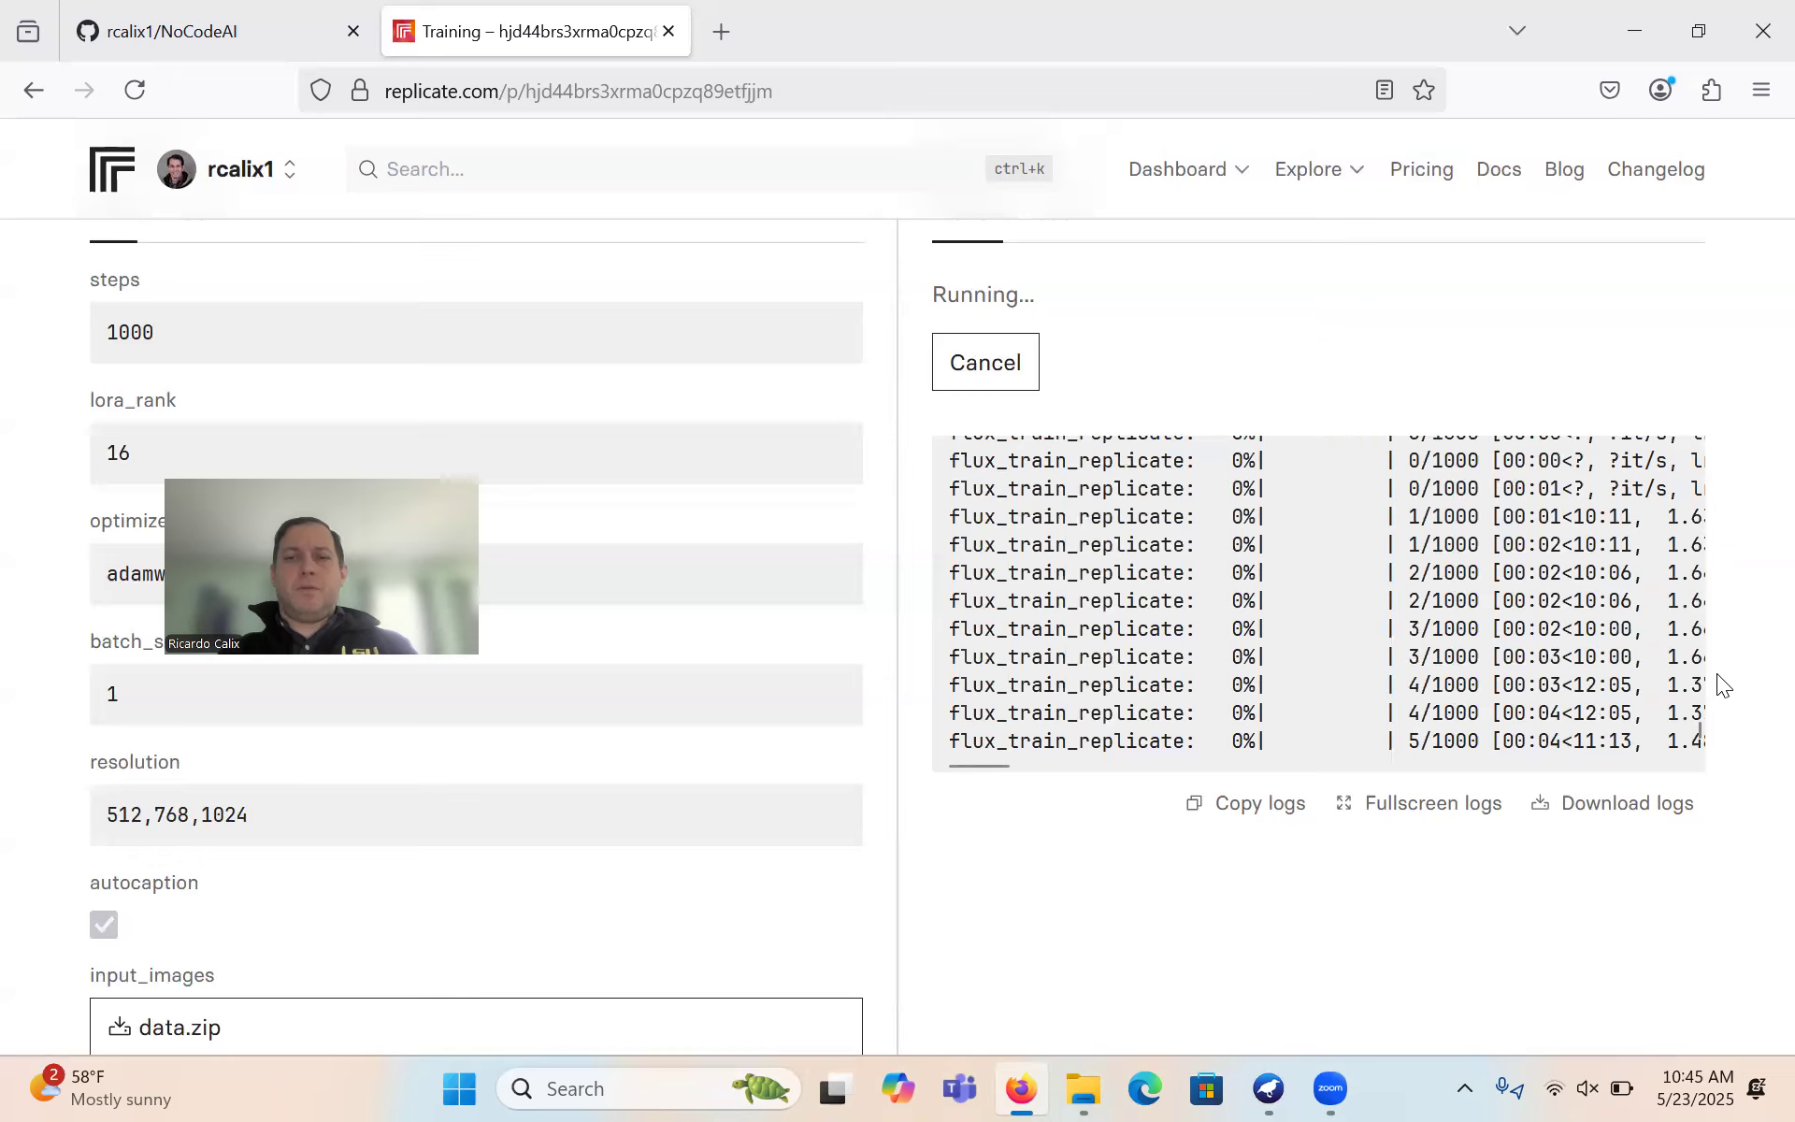
# - Scroll the Output logs to follow flux_train_replicate progress to step 26/1000 (3%)
pyautogui.scroll(-1, 1684, 654)
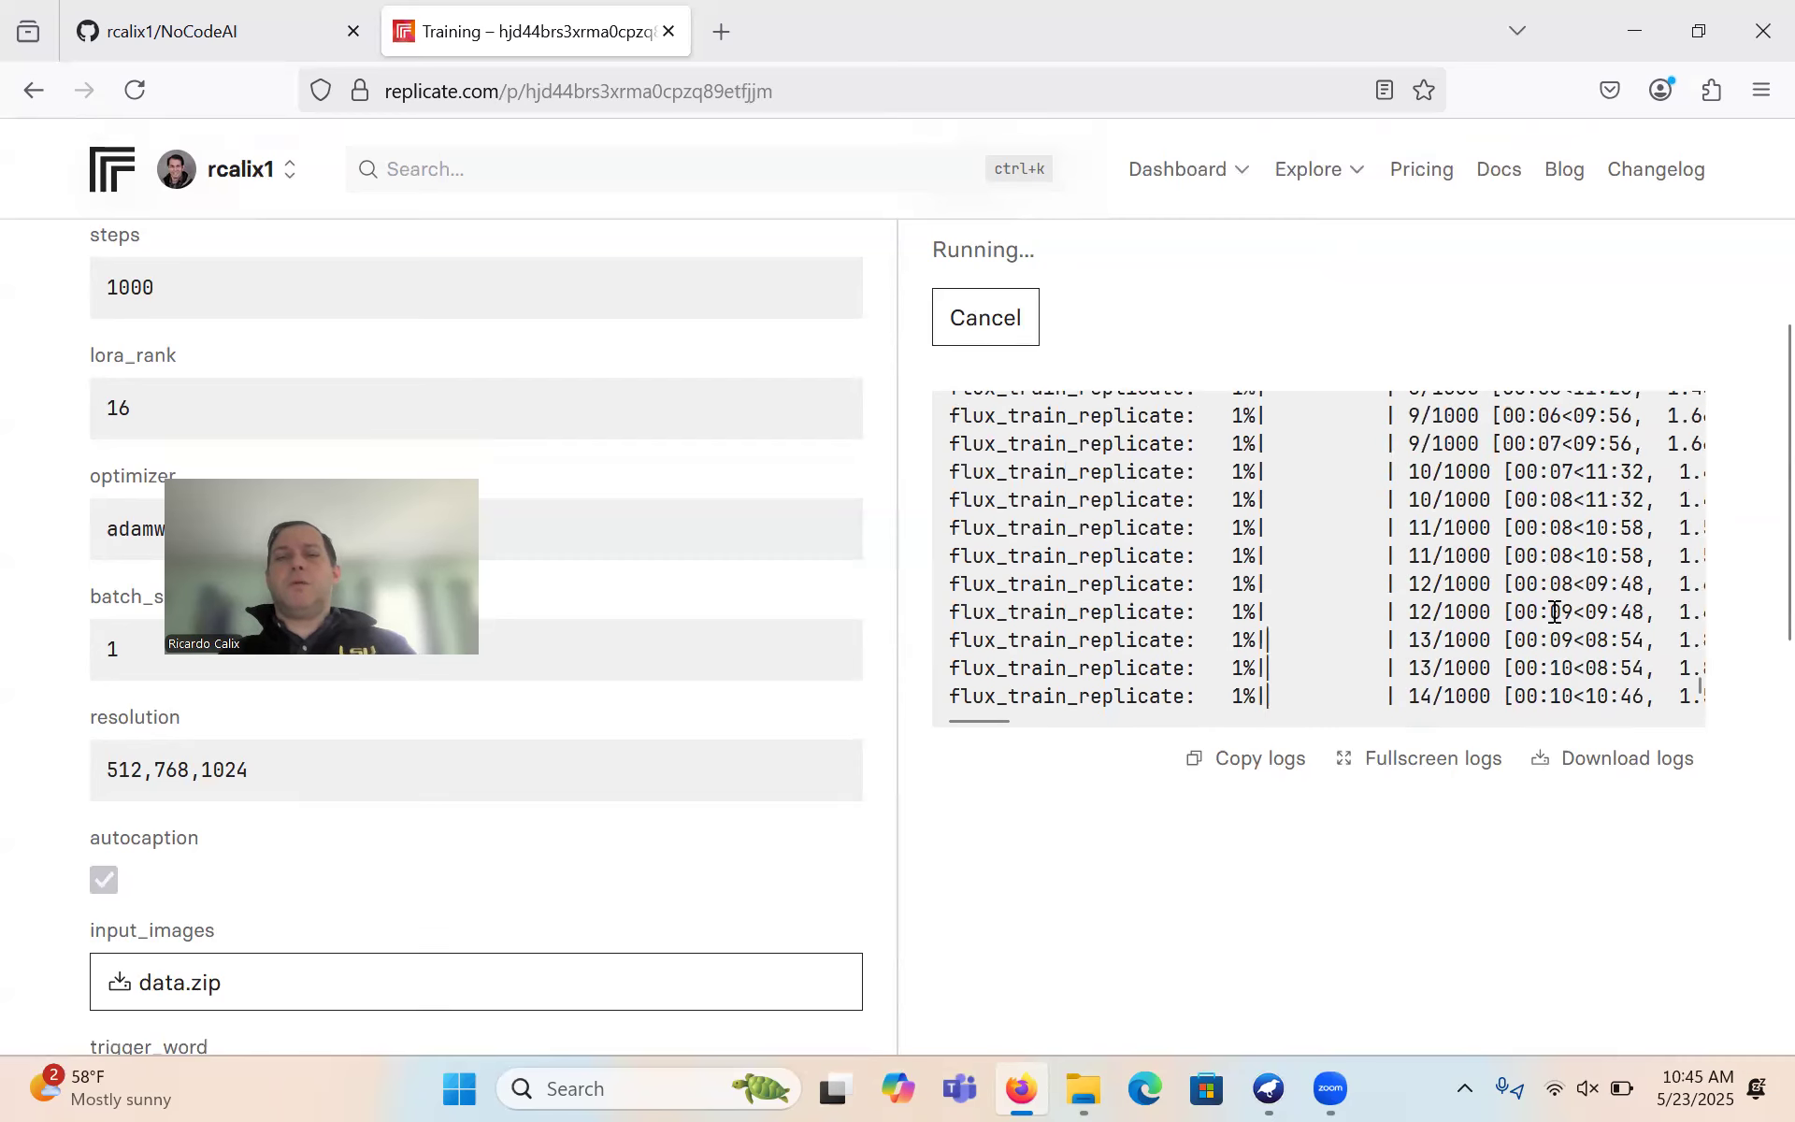
pyautogui.scroll(-1, 1555, 613)
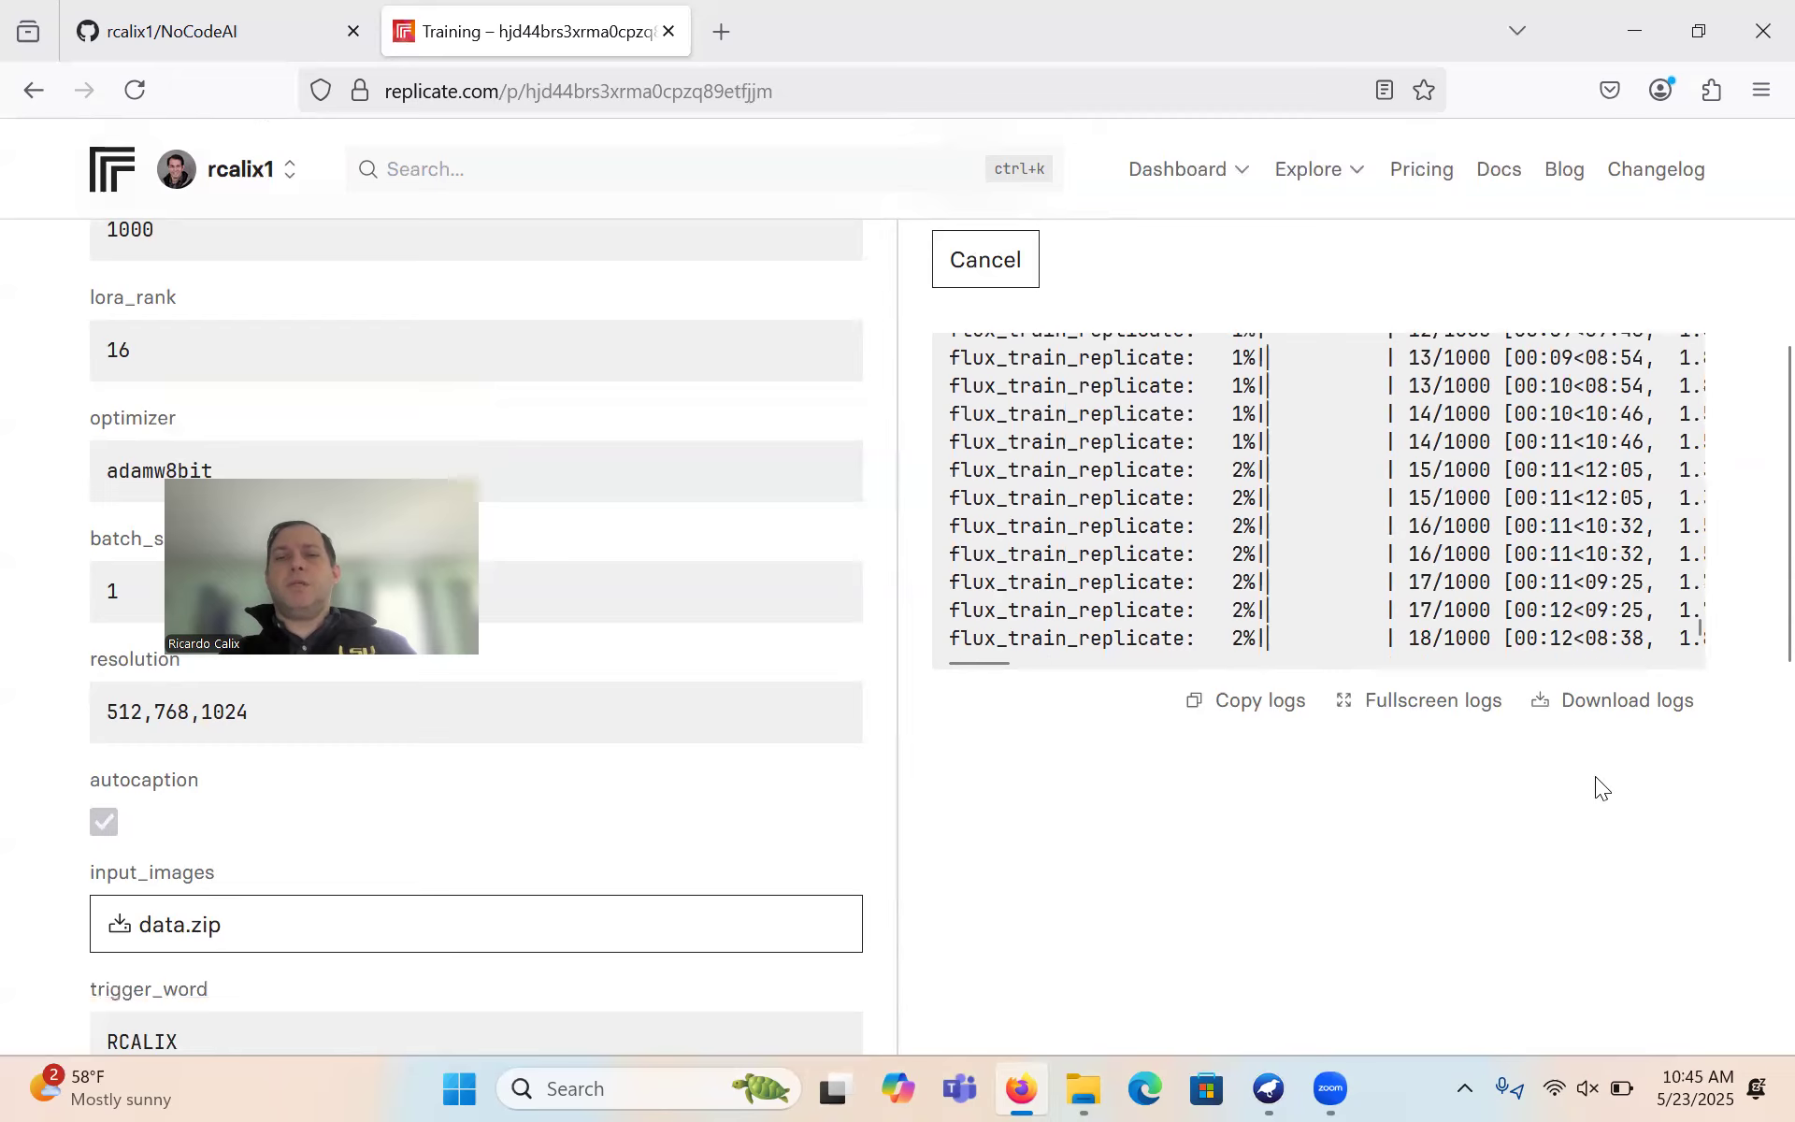
pyautogui.scroll(1, 1601, 787)
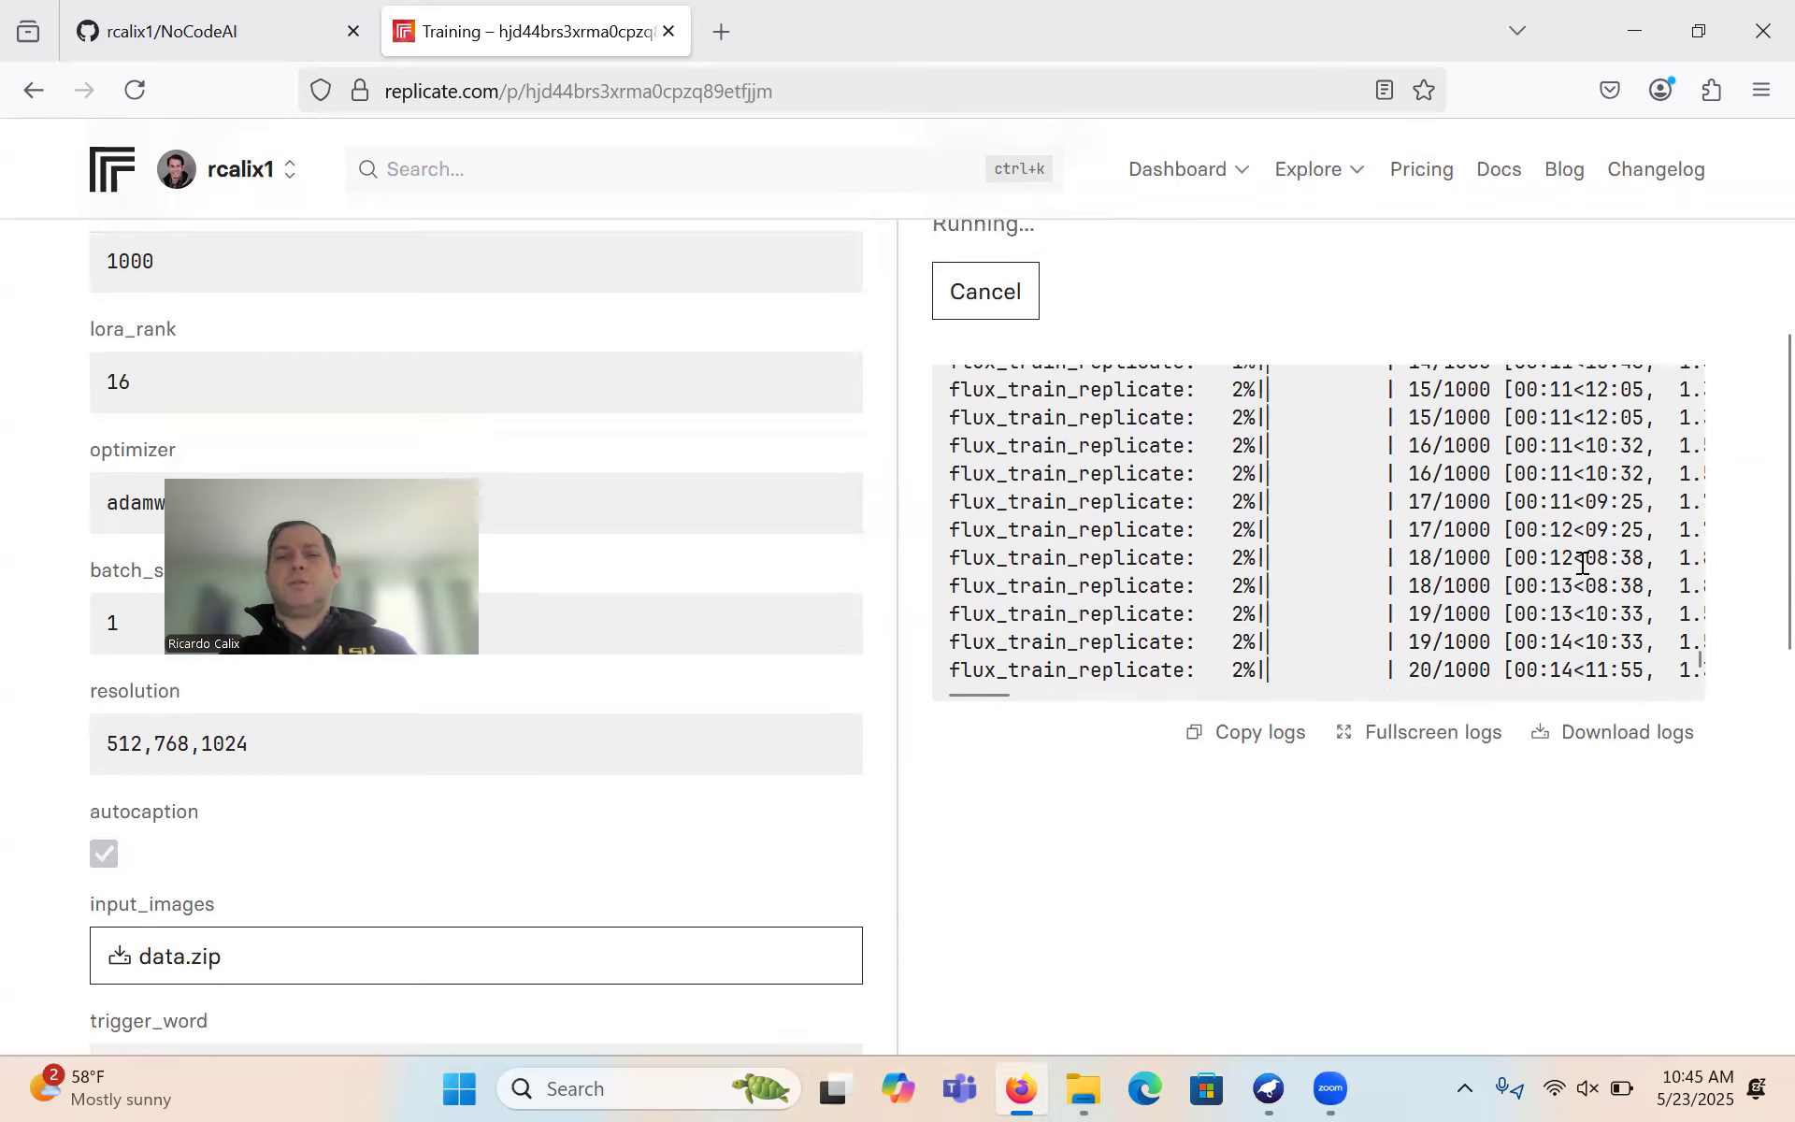
pyautogui.scroll(-1, 1627, 729)
pyautogui.scroll(1, 1646, 773)
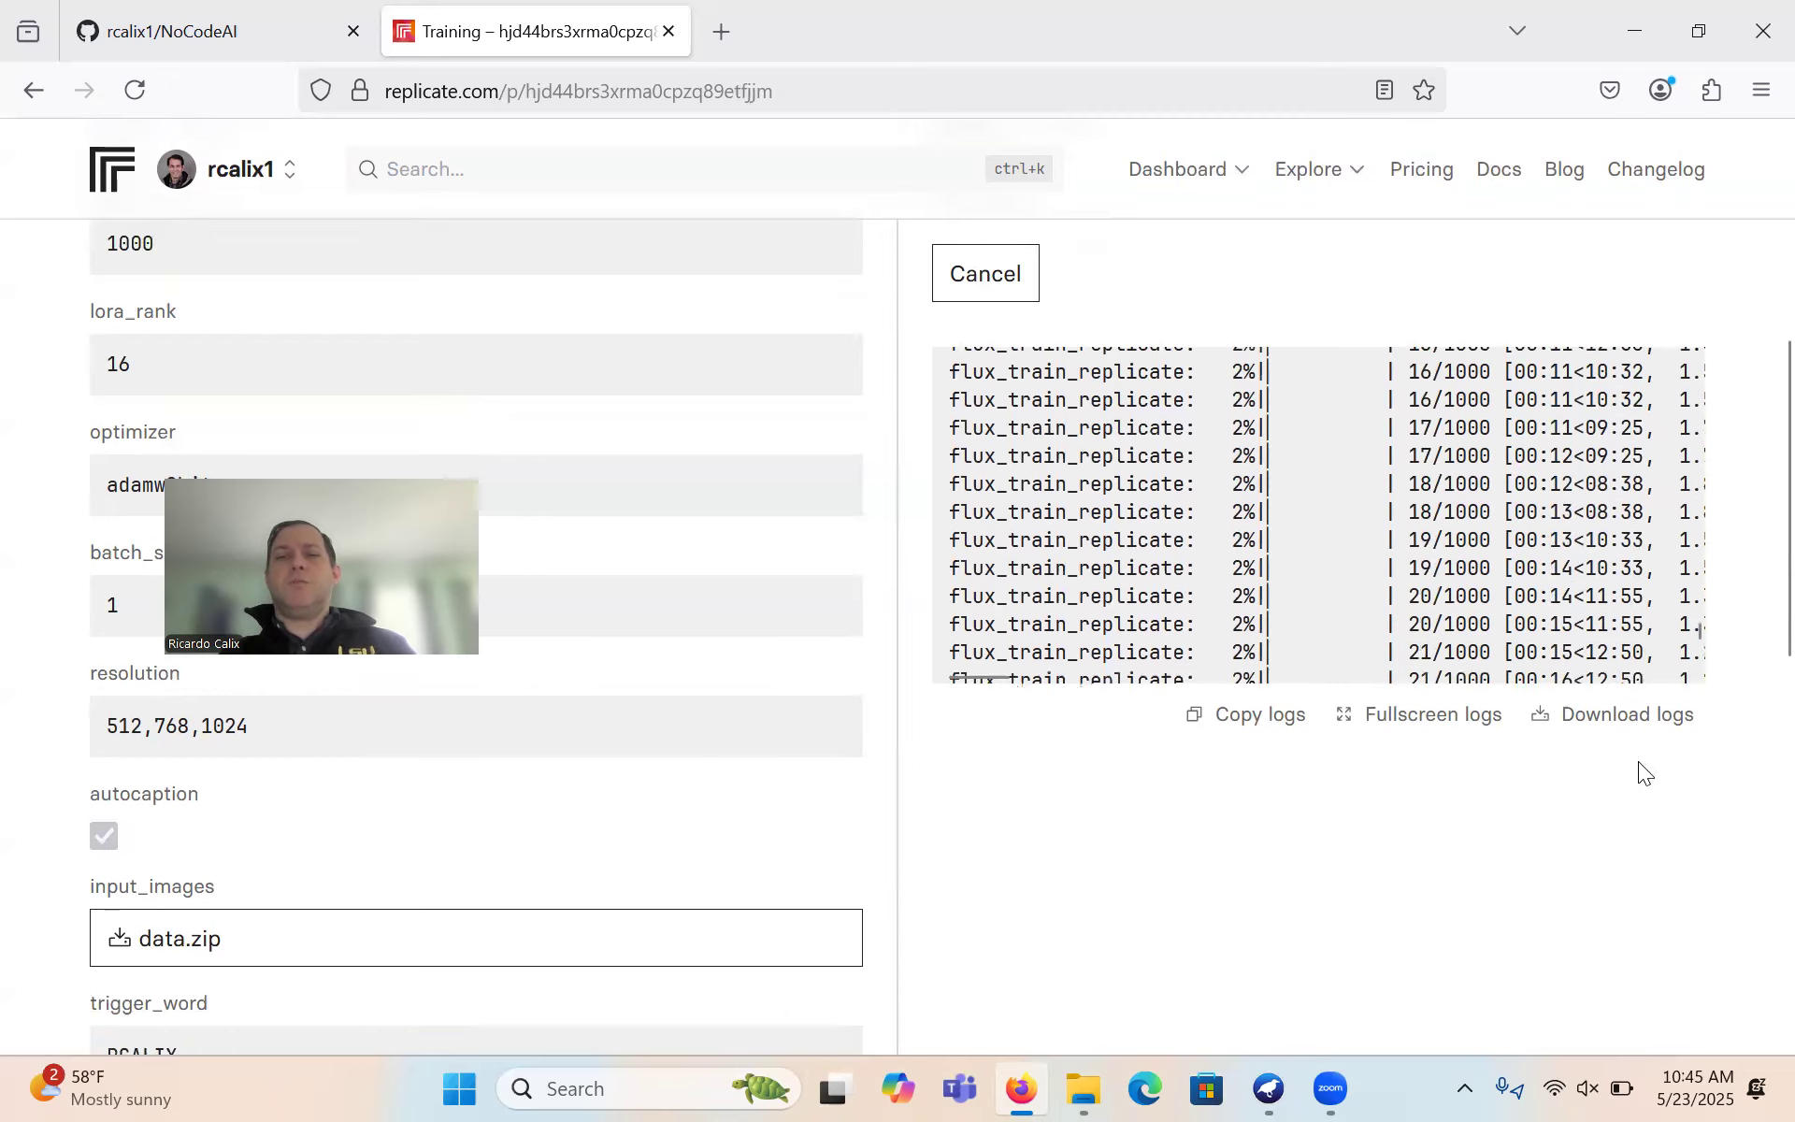
pyautogui.scroll(-1, 1620, 626)
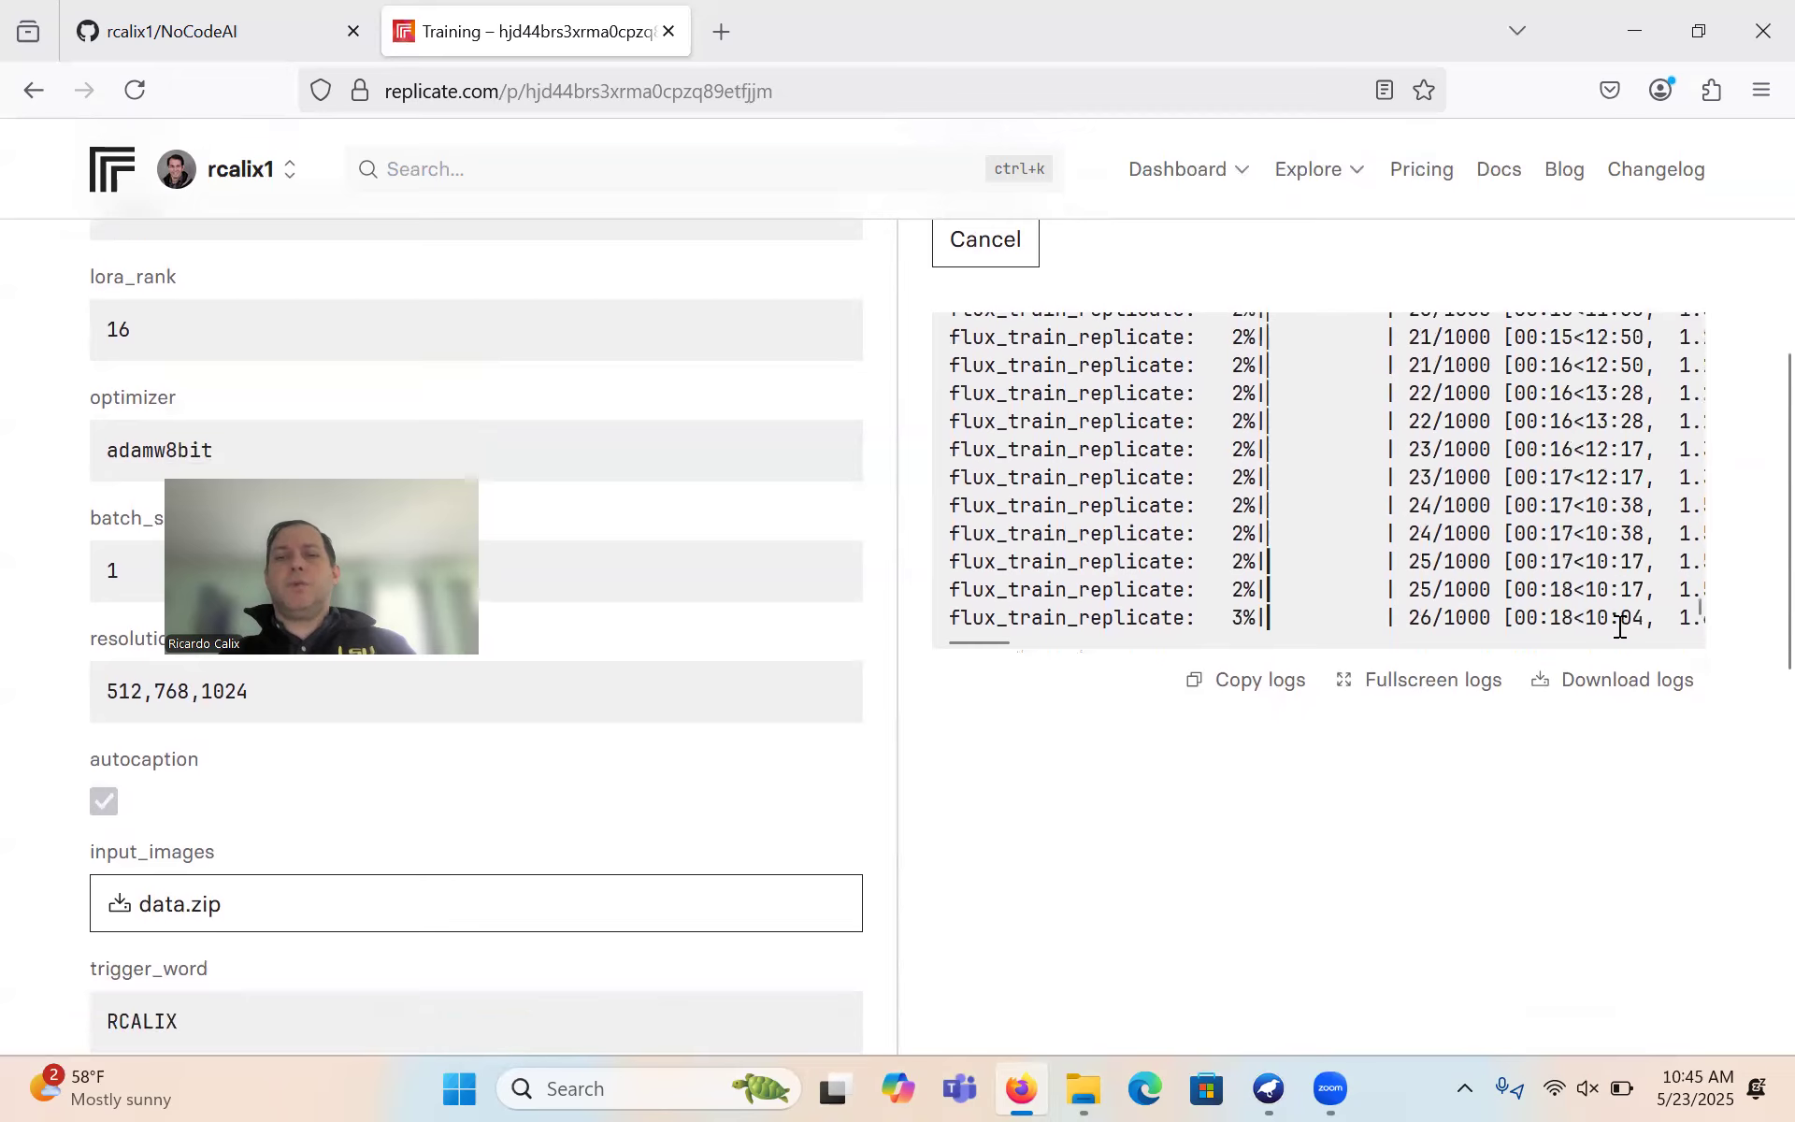
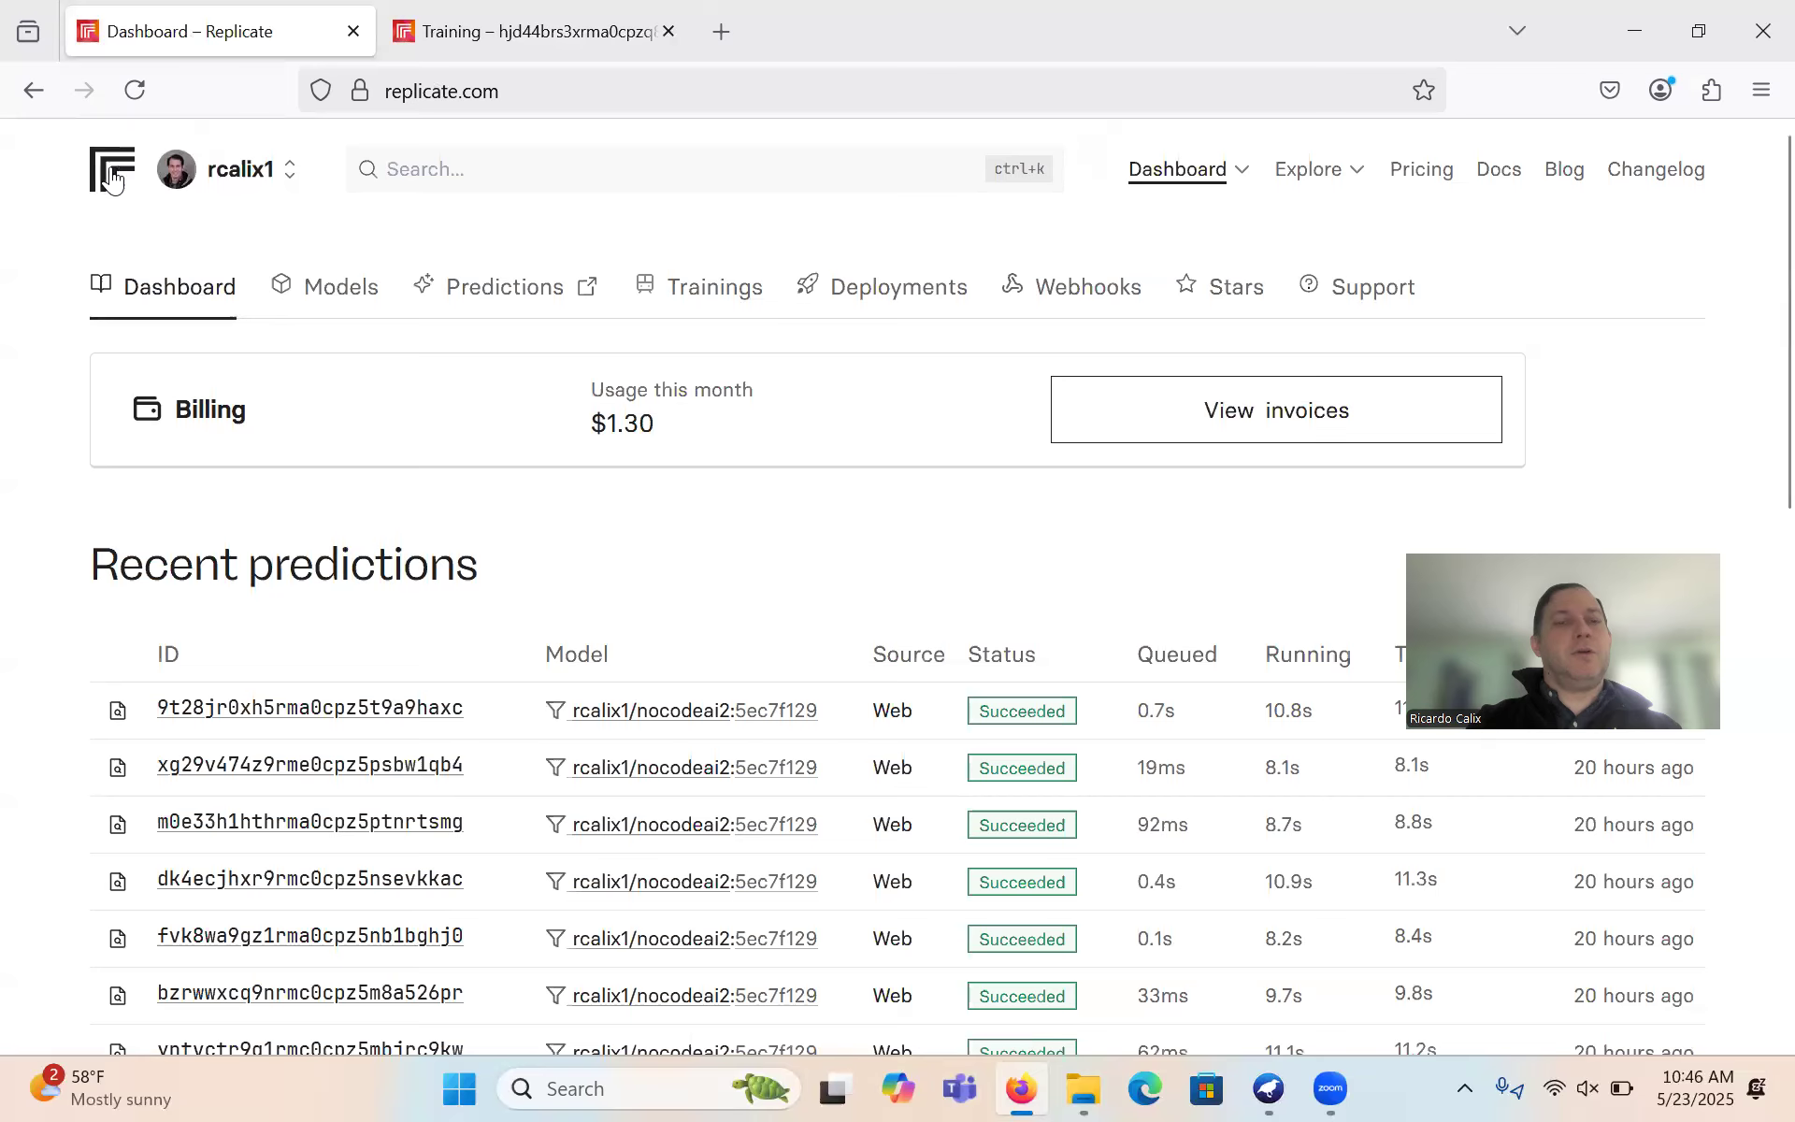
# - Review the account's Models list, then open the full Predictions list in a new tab
pyautogui.click(340, 298)
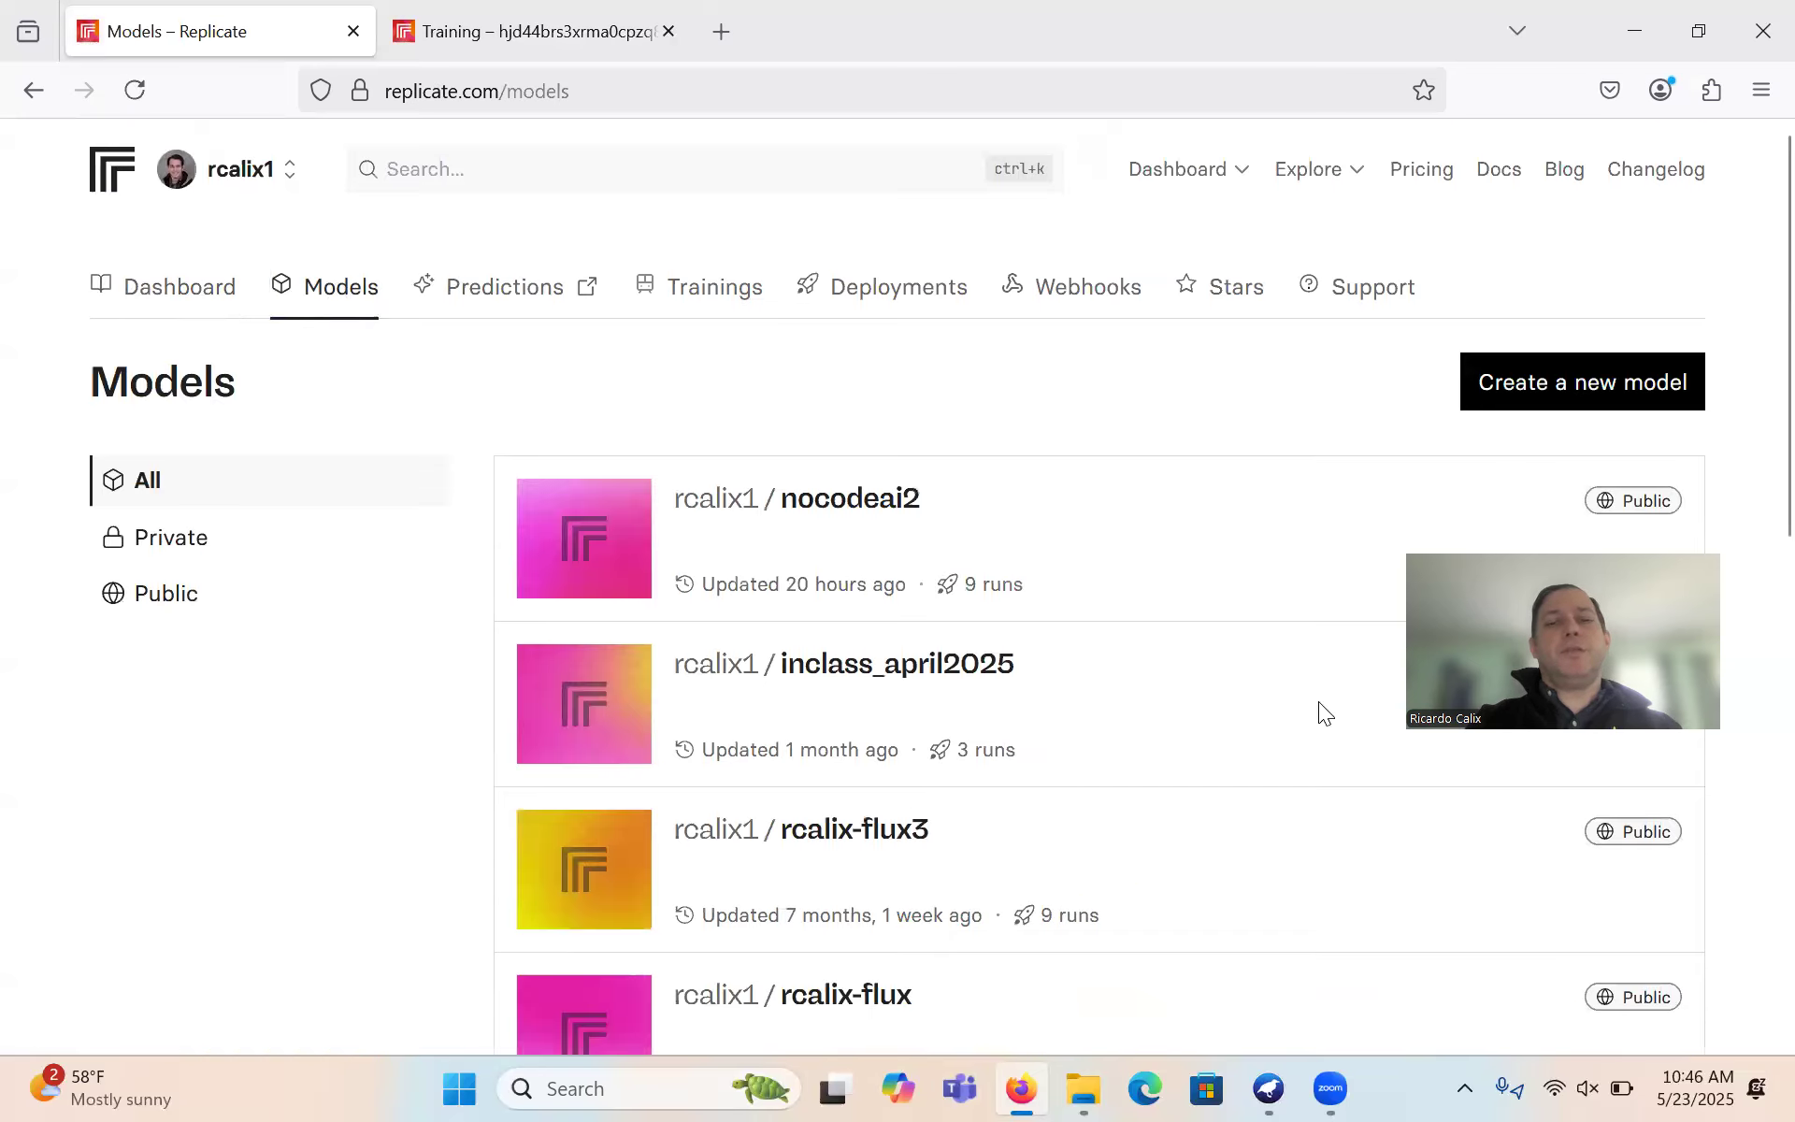
pyautogui.scroll(-5, 1323, 711)
pyautogui.scroll(-3, 1236, 728)
pyautogui.scroll(8, 1236, 727)
pyautogui.scroll(-9, 1099, 974)
pyautogui.scroll(10, 1099, 974)
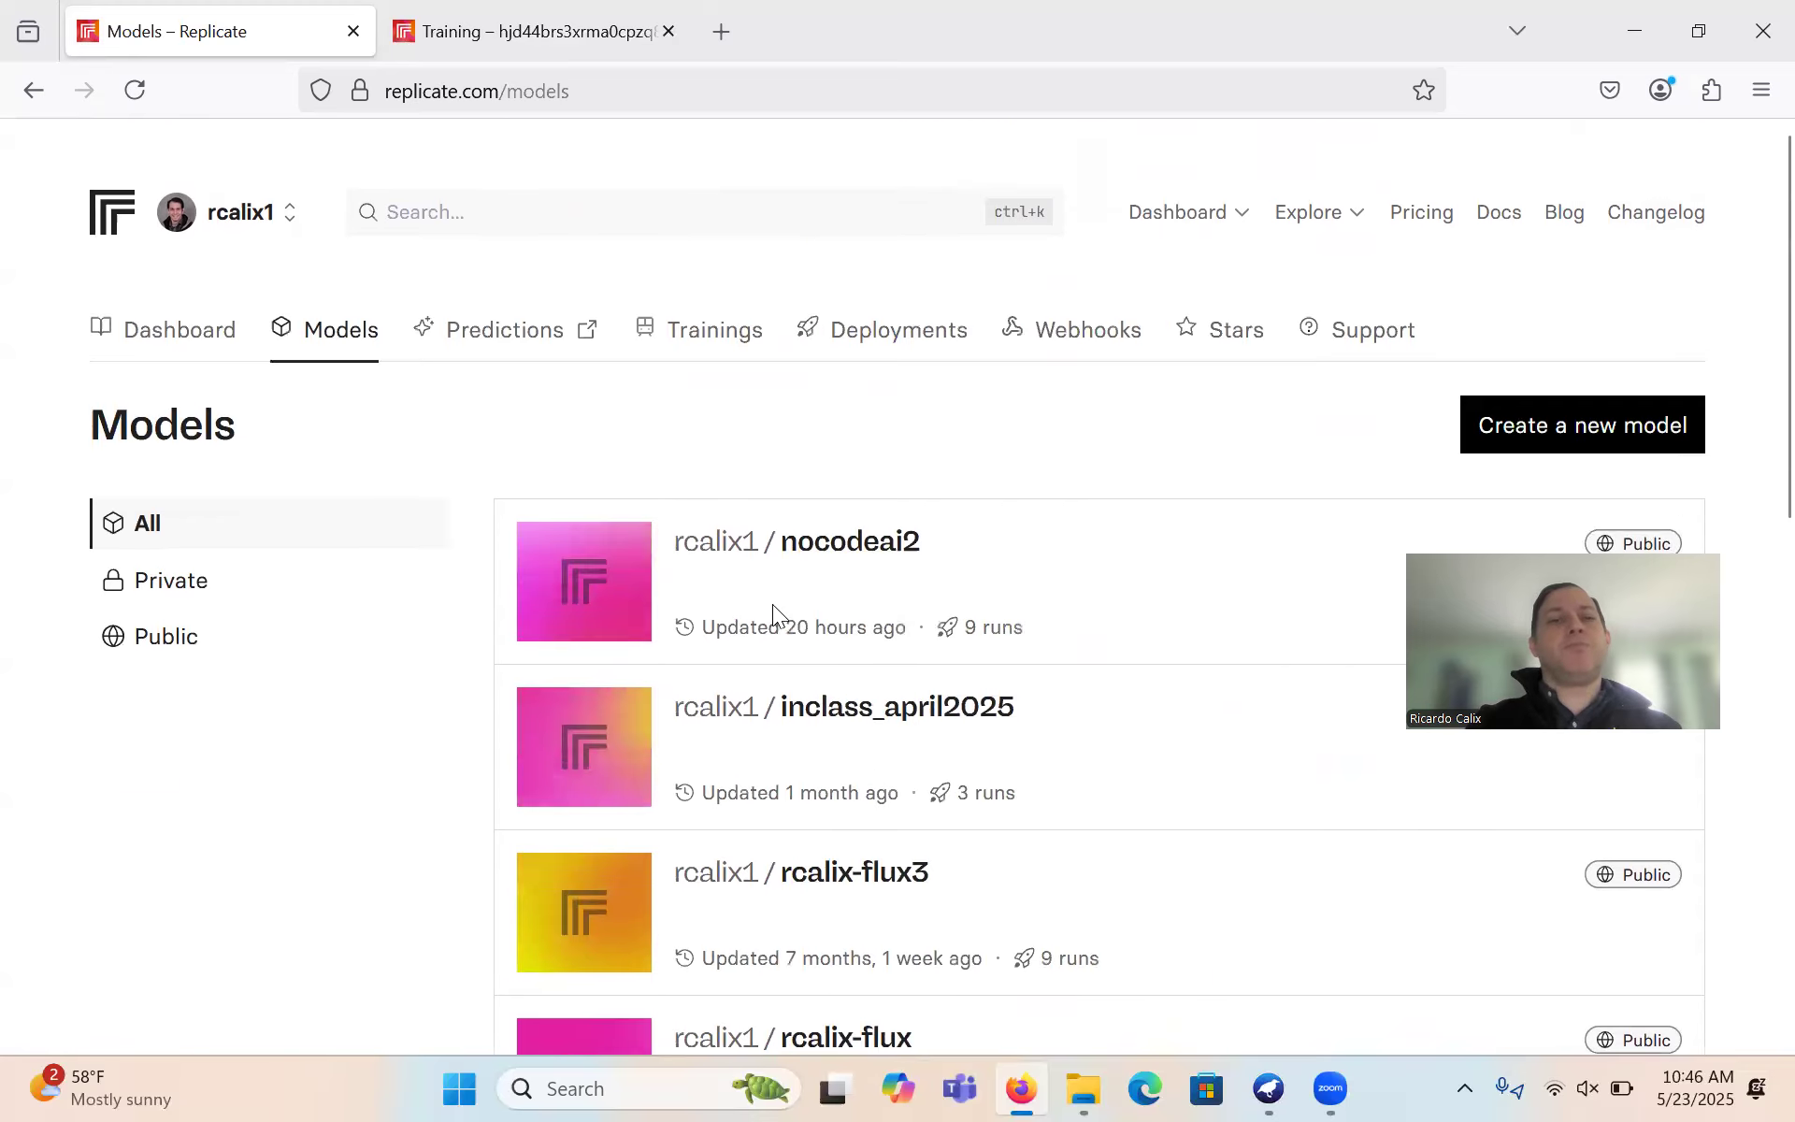
pyautogui.click(509, 309)
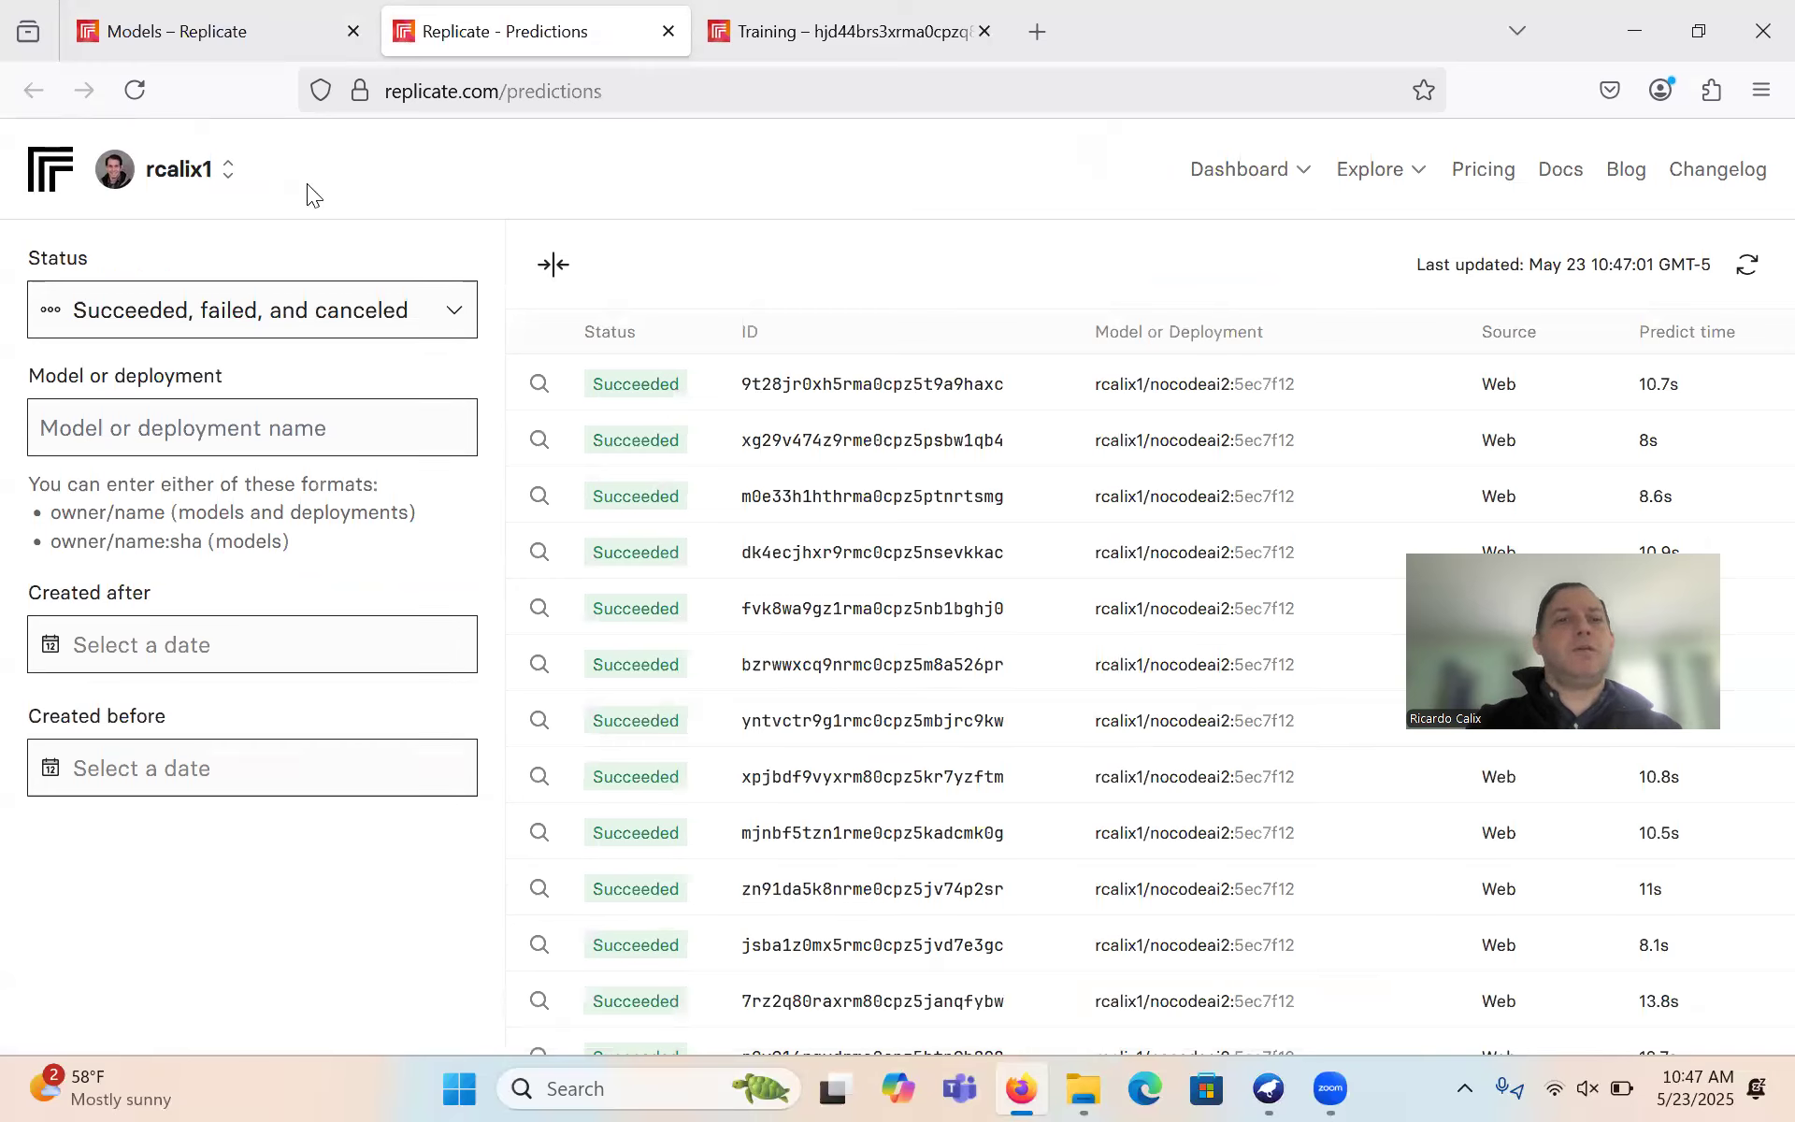
# - Return to the Dashboard showing $1.30 usage this month and recent nocodeai2 predictions
pyautogui.click(60, 163)
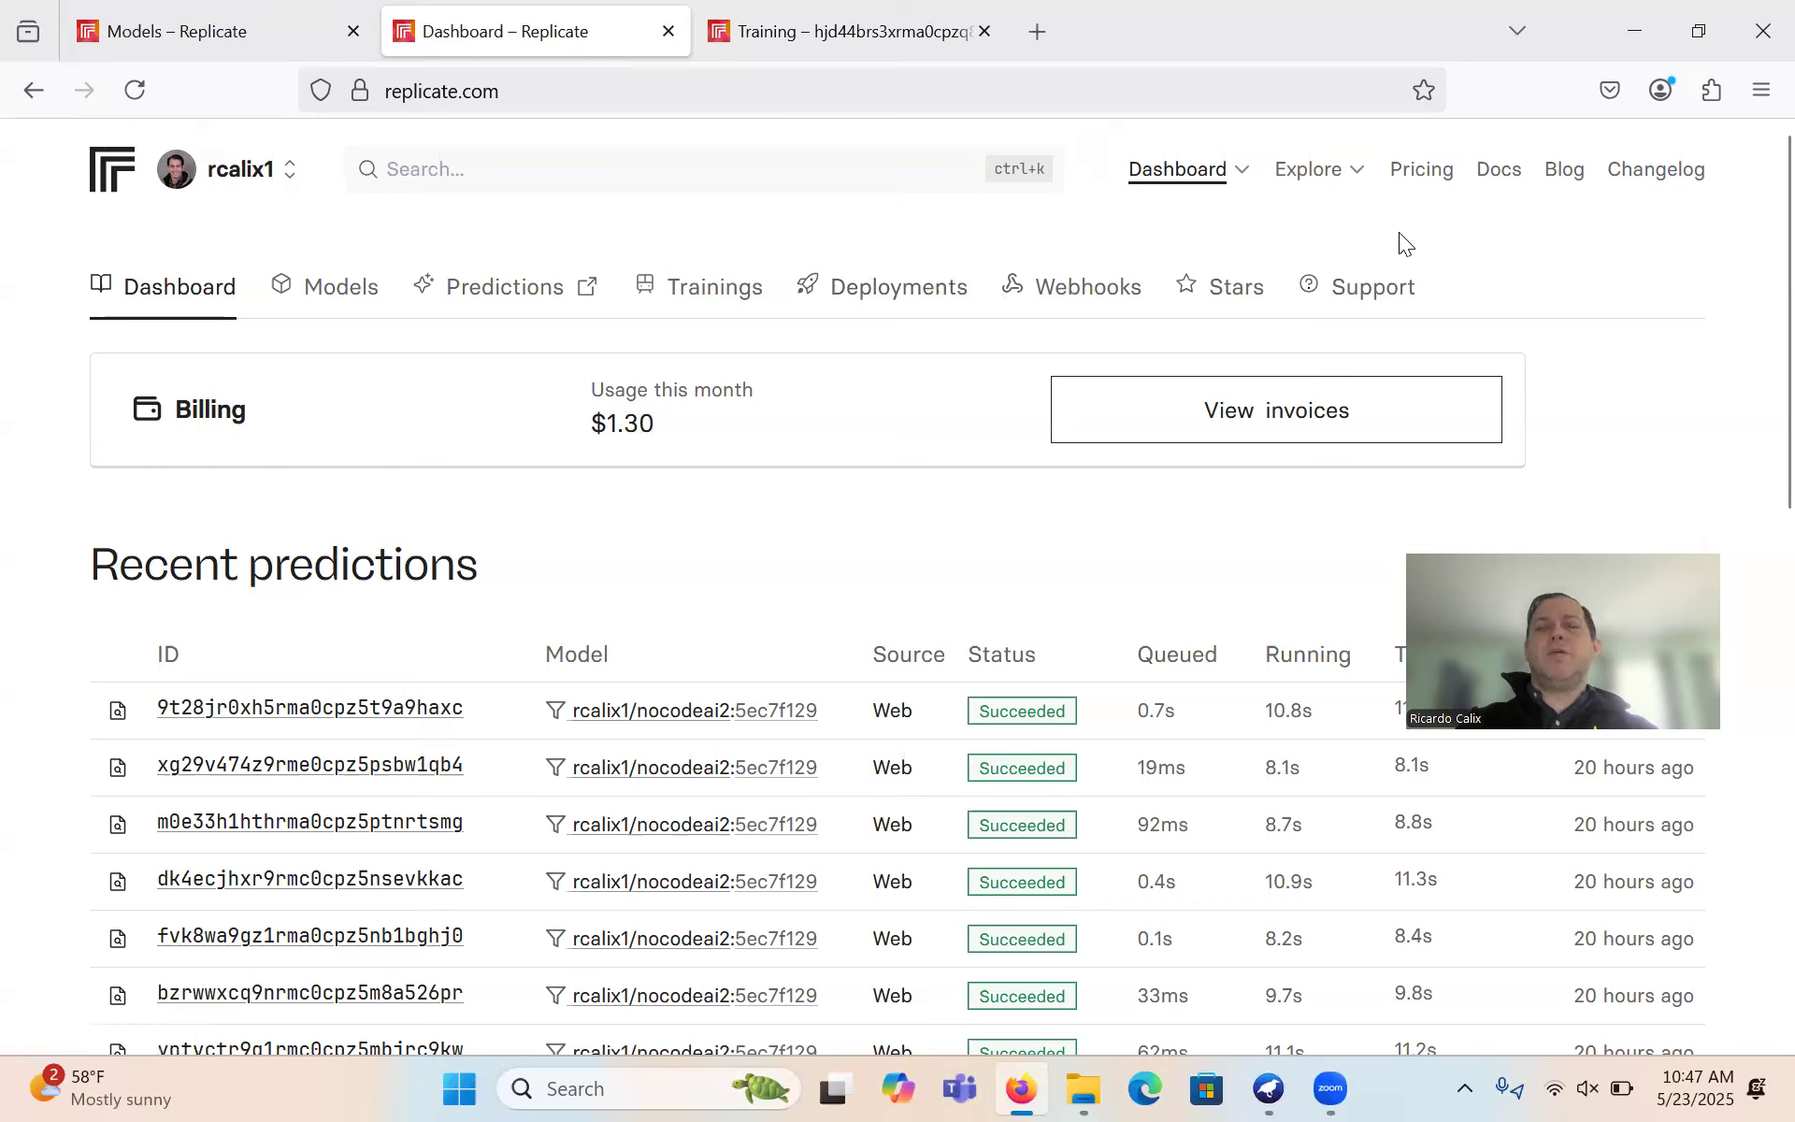
# - Open the Docs home page and scroll down through its Videos and Guides sections
pyautogui.click(1183, 187)
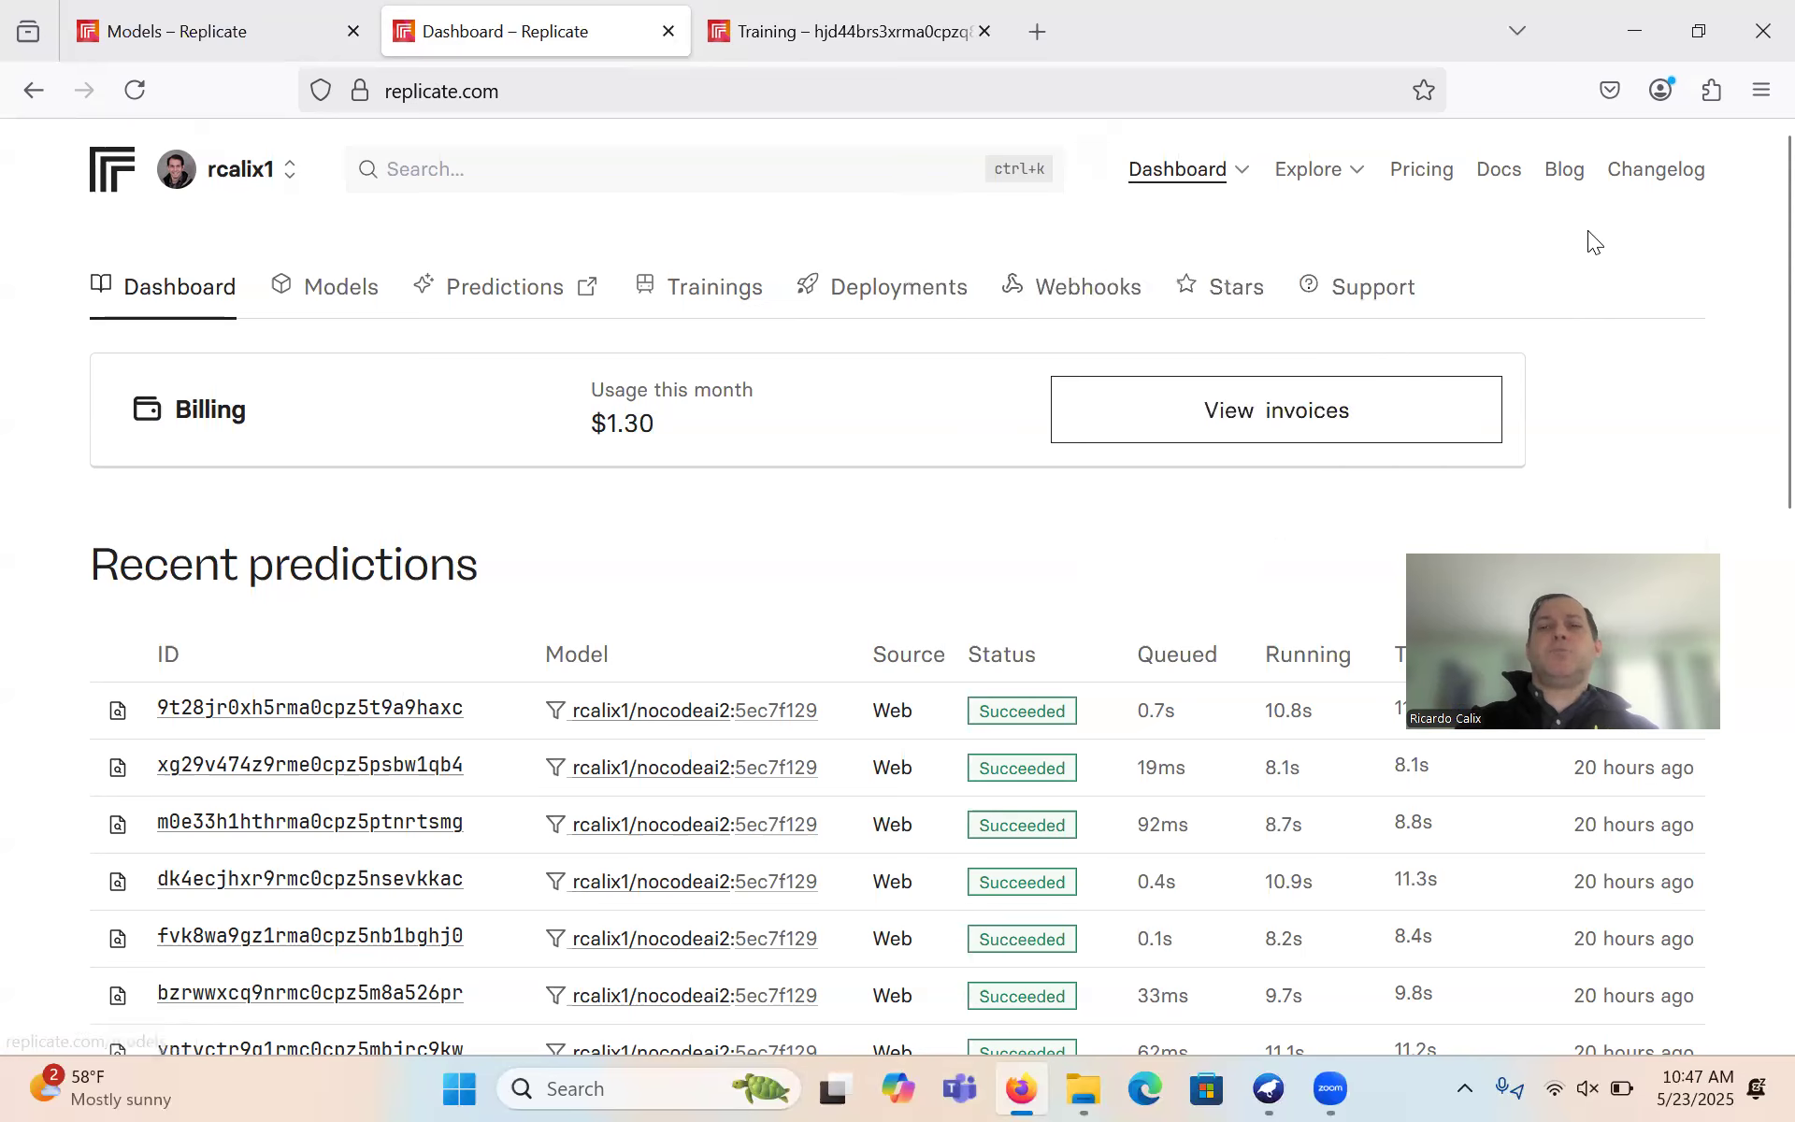
pyautogui.click(1504, 174)
pyautogui.scroll(-5, 1237, 438)
pyautogui.scroll(-10, 1236, 438)
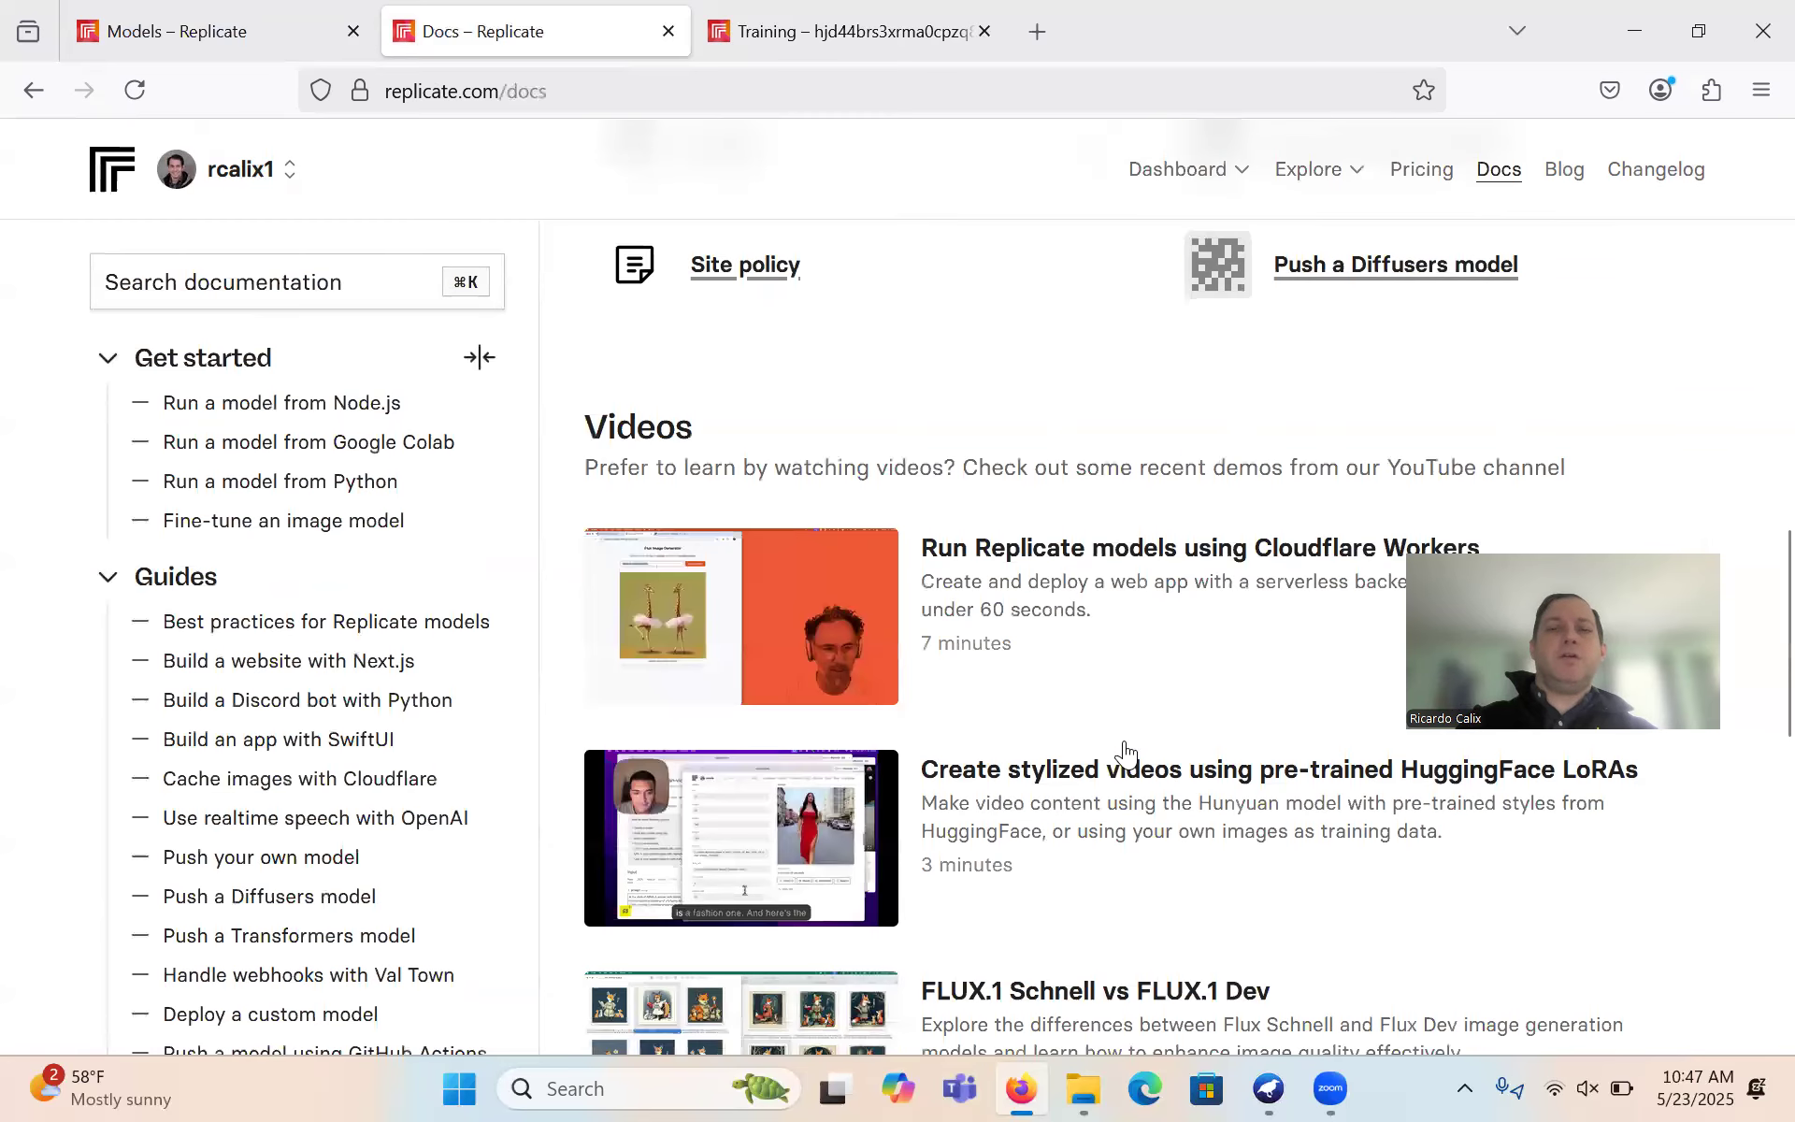
pyautogui.scroll(-6, 1124, 748)
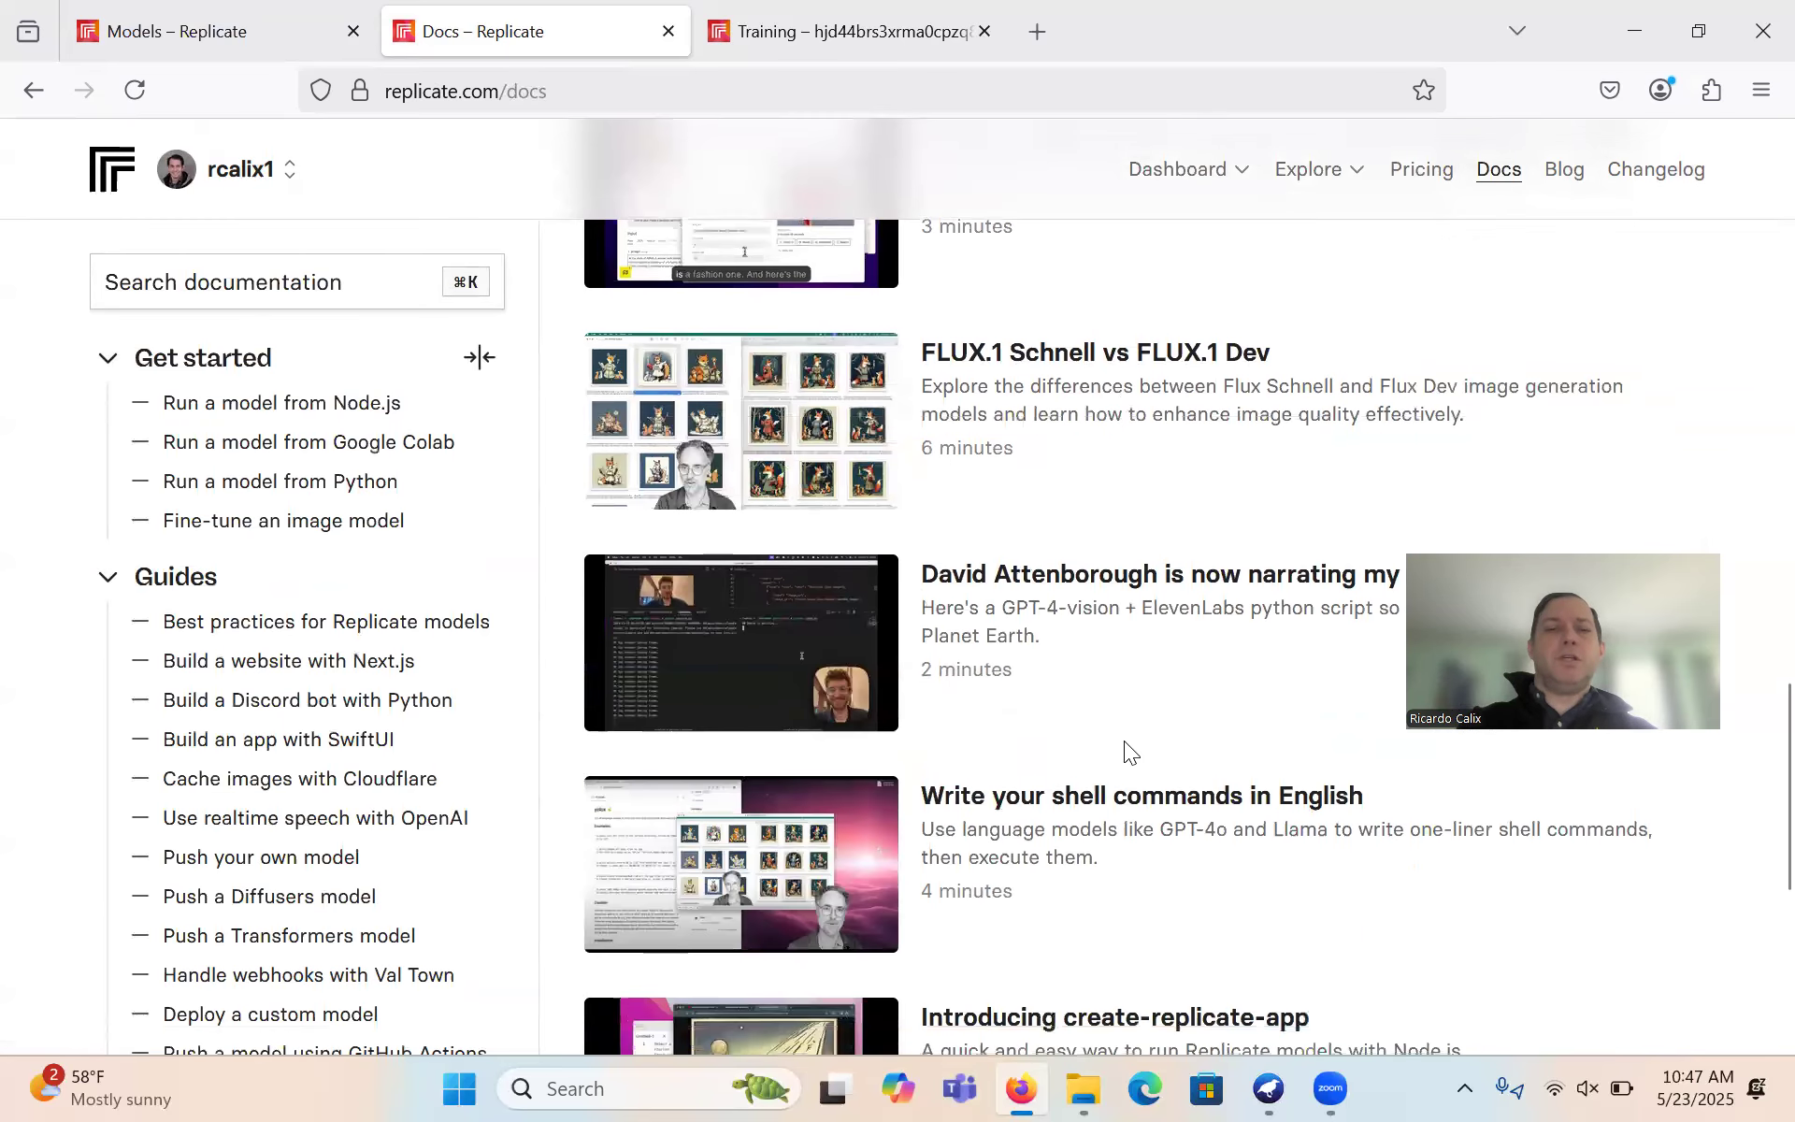
pyautogui.scroll(-1, 1124, 748)
pyautogui.scroll(-5, 355, 890)
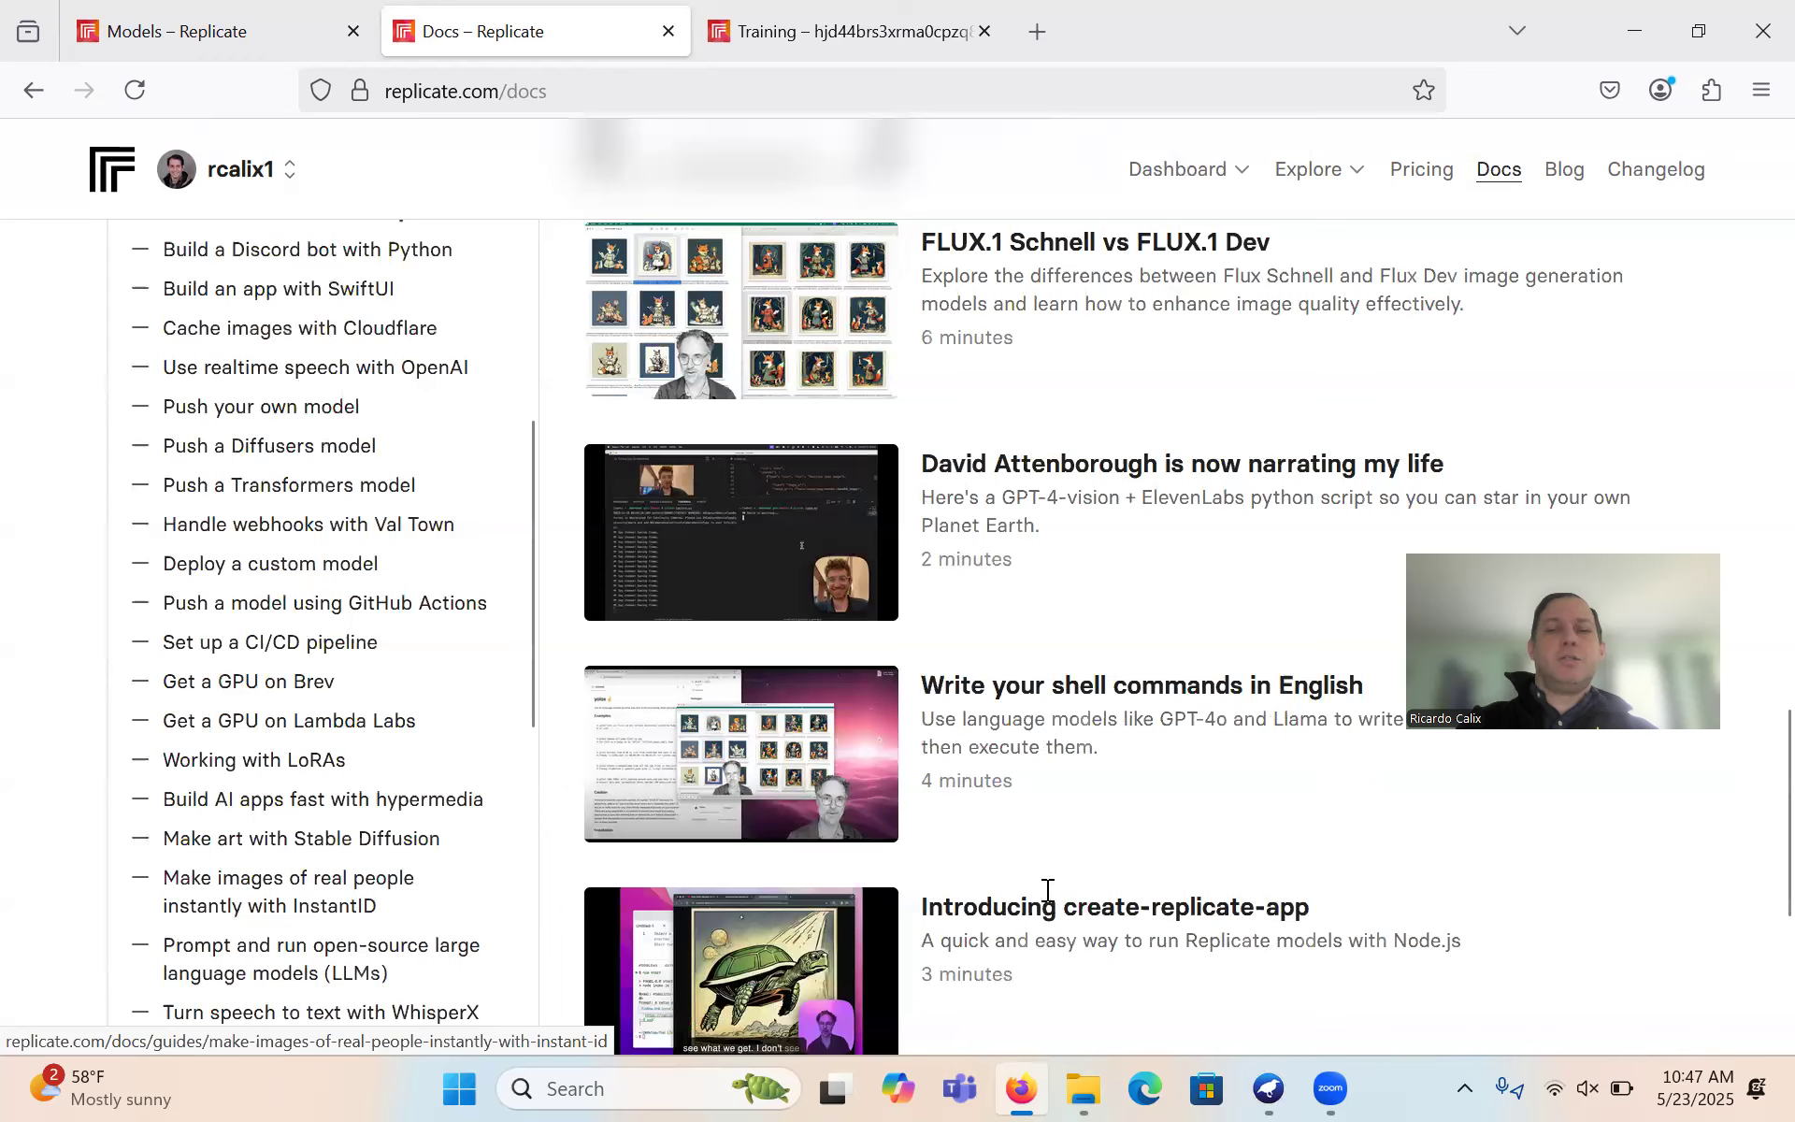
# - Scroll back up to the top of the Documentation overview
pyautogui.scroll(8, 1048, 890)
pyautogui.scroll(5, 373, 940)
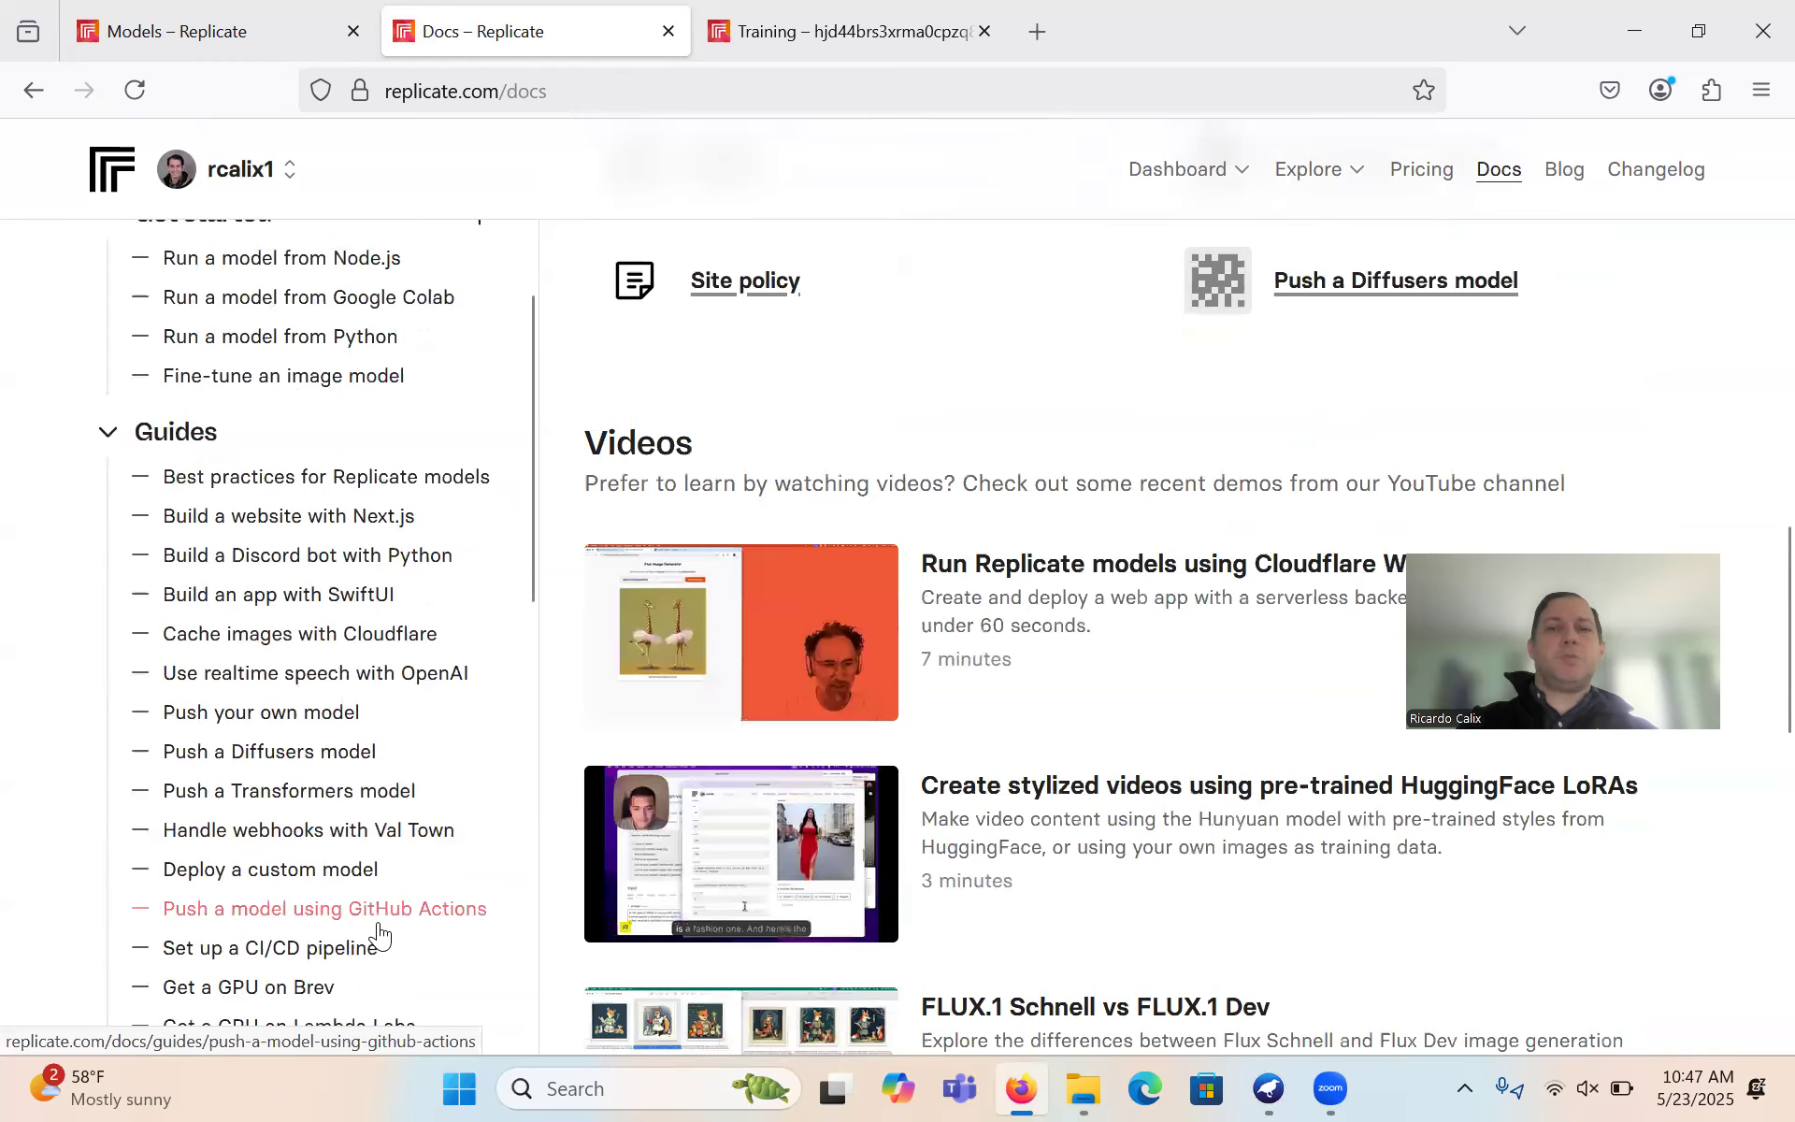
pyautogui.scroll(8, 1030, 837)
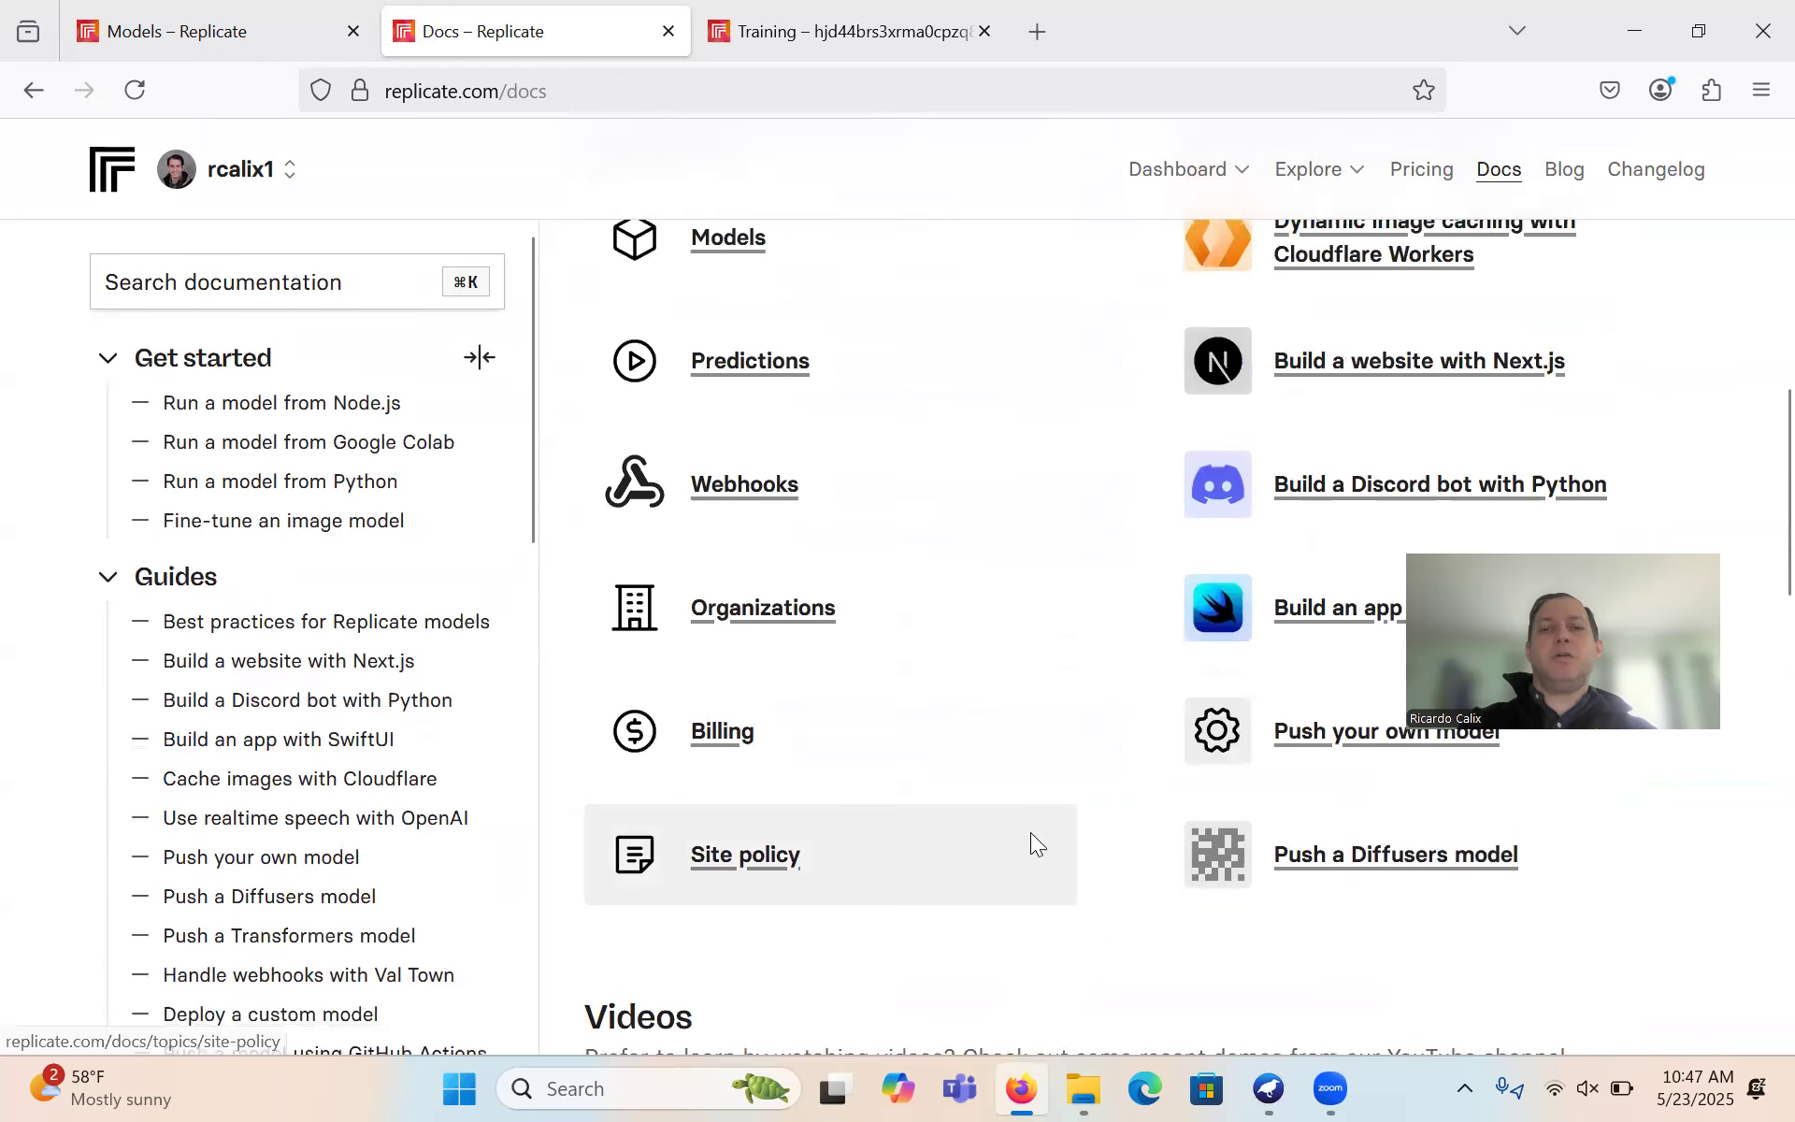
pyautogui.scroll(3, 1031, 832)
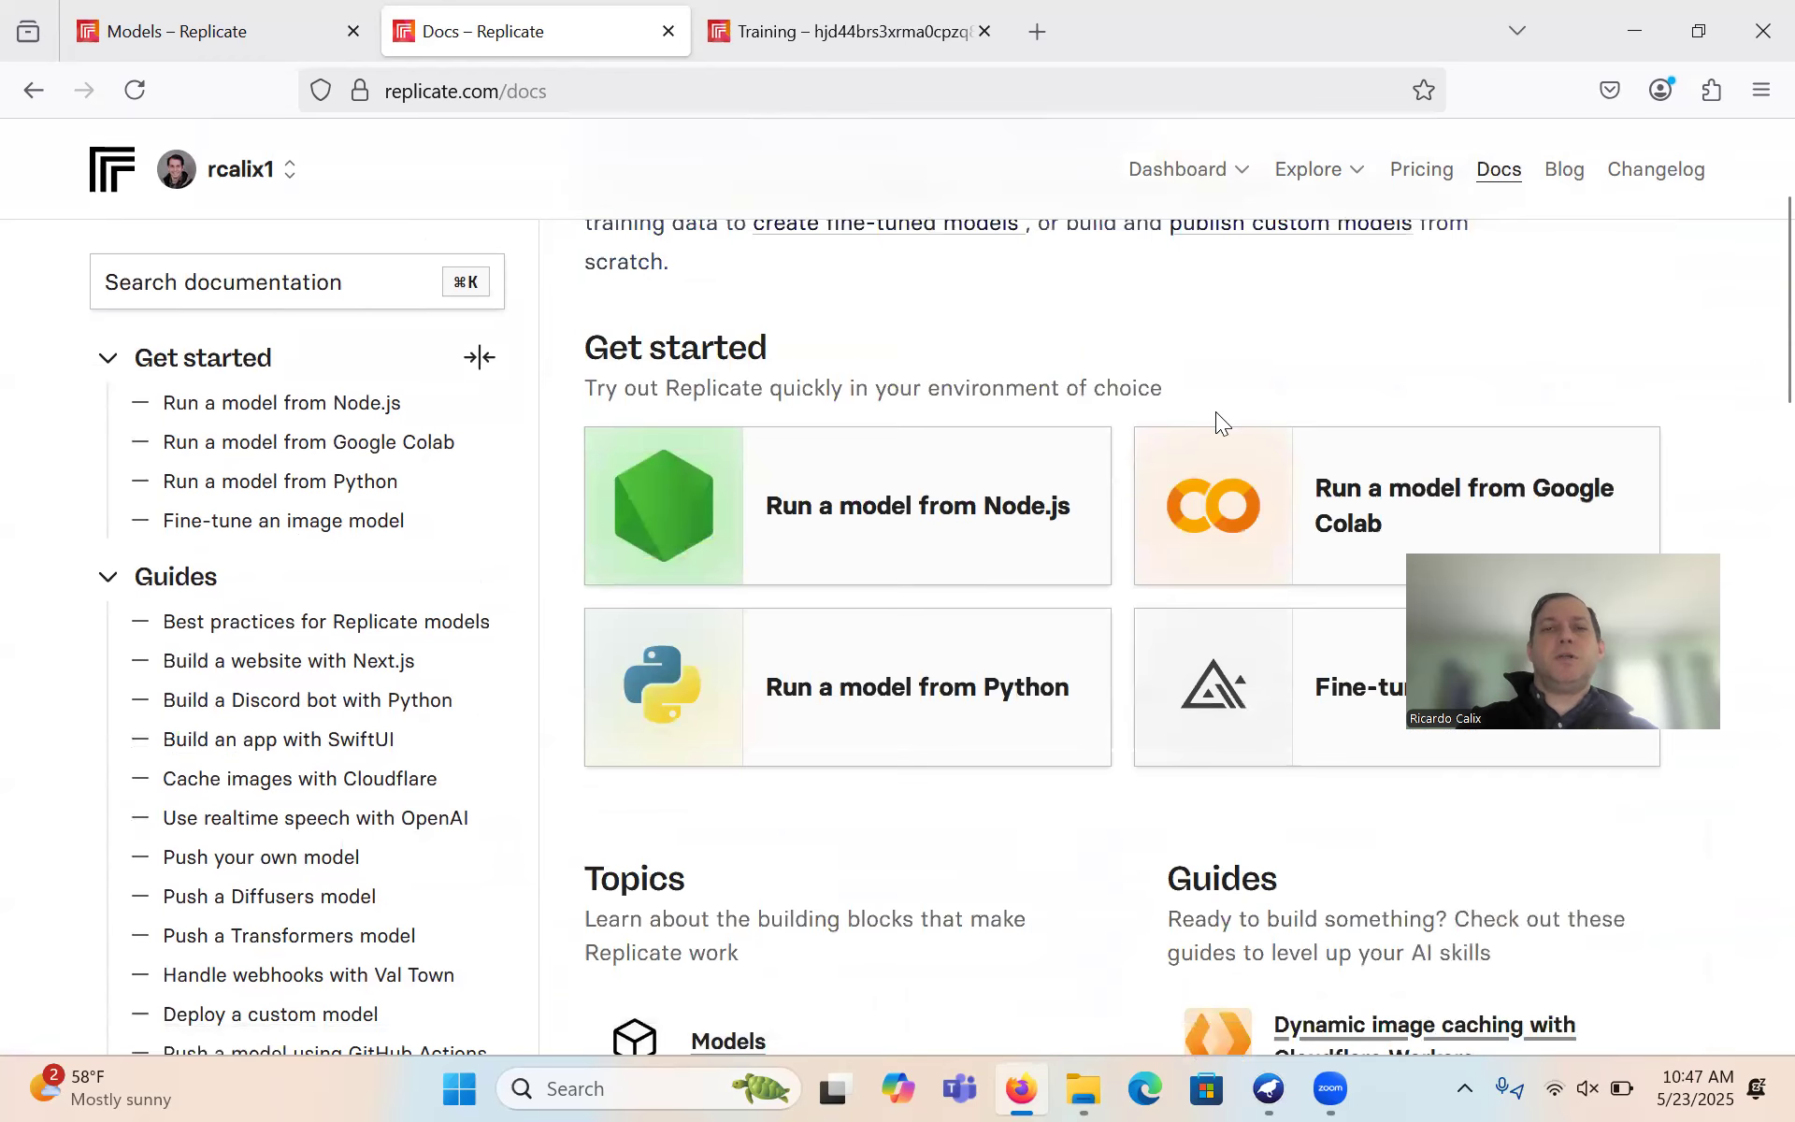
pyautogui.scroll(1, 1216, 411)
pyautogui.scroll(1, 1215, 412)
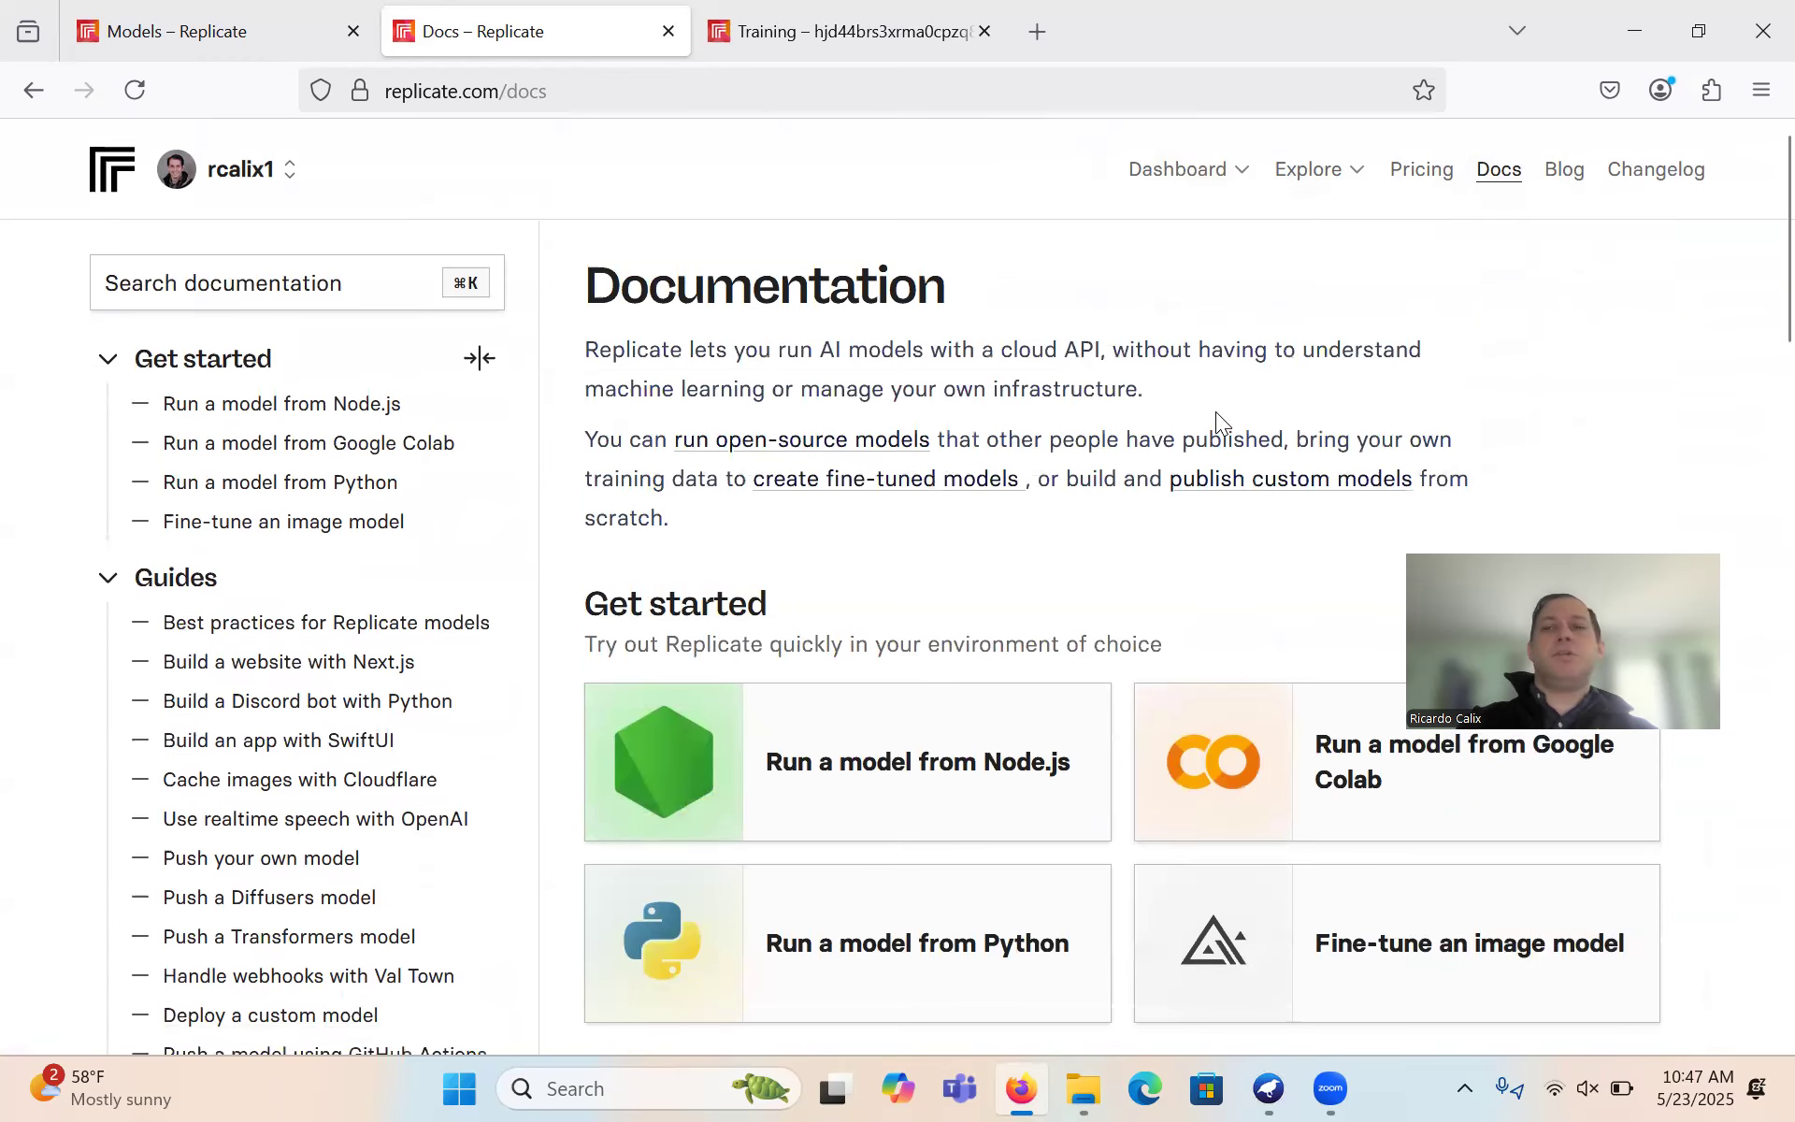
pyautogui.click(1577, 182)
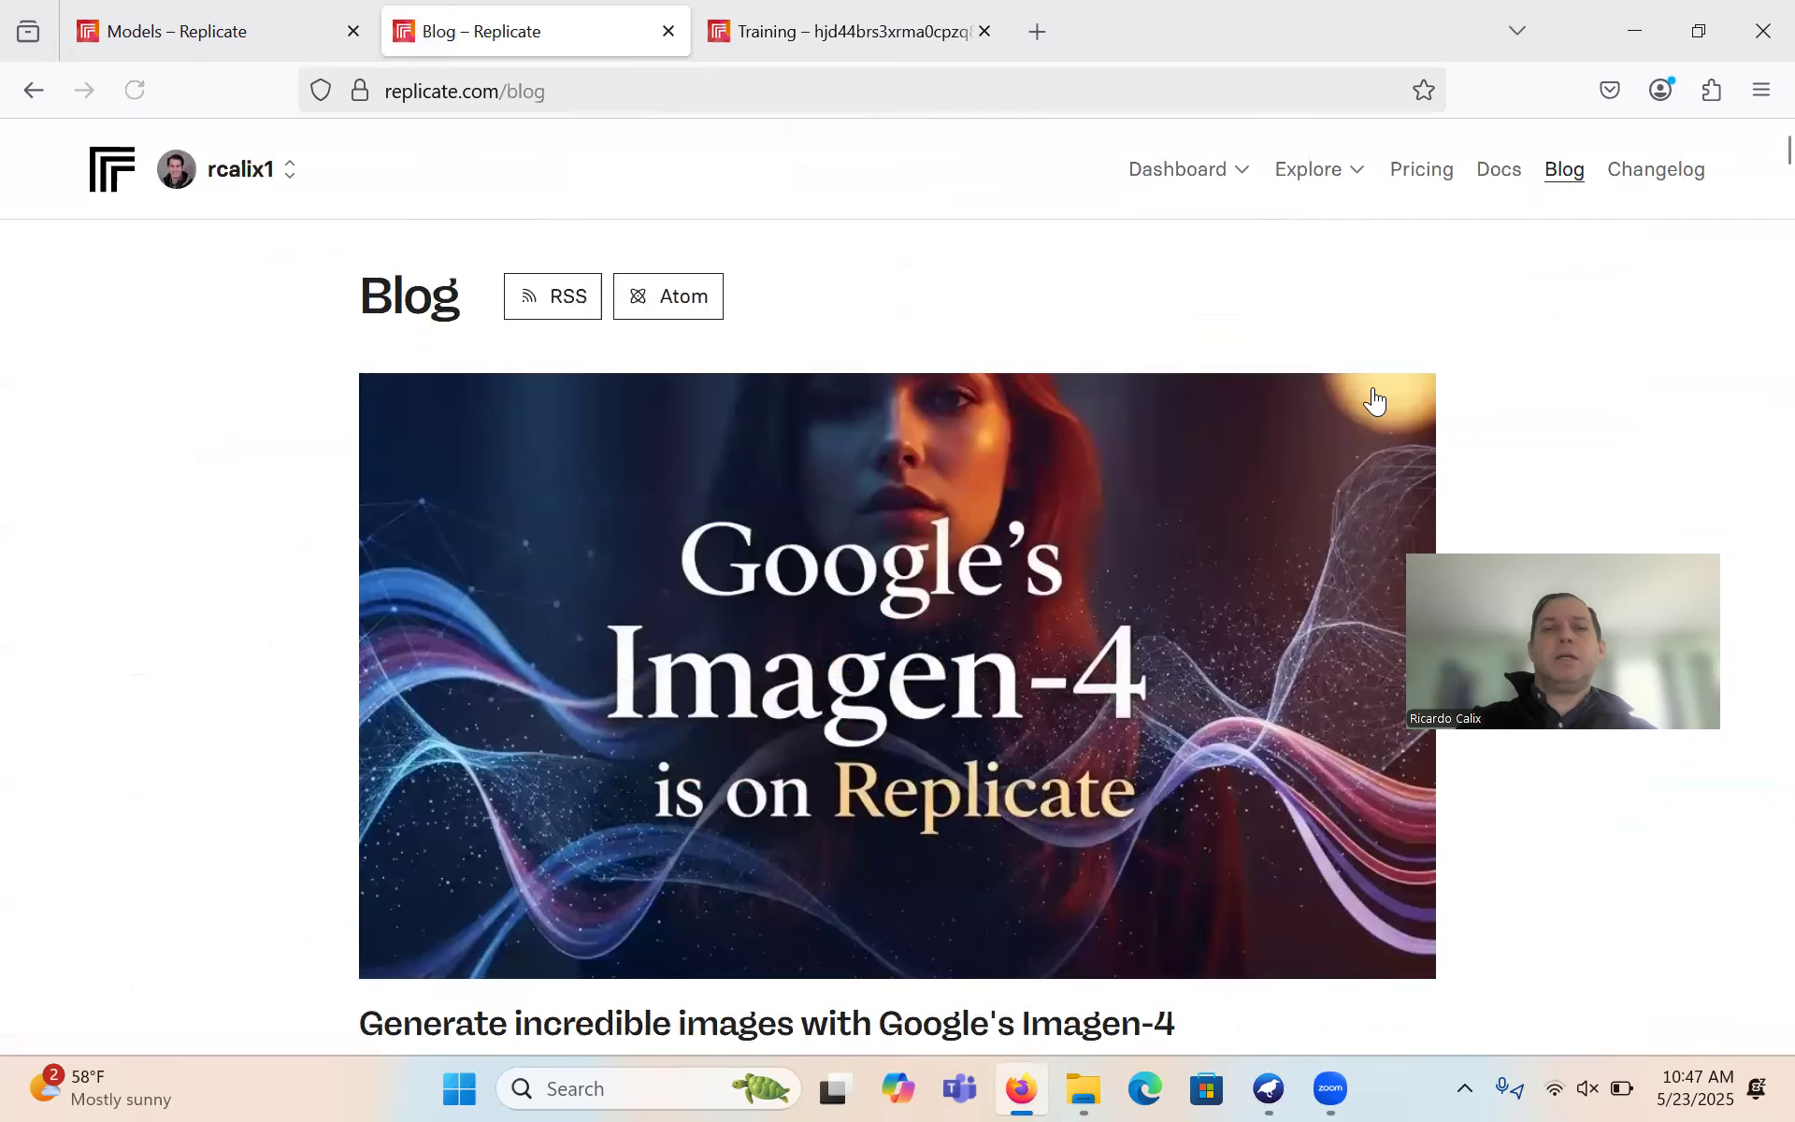
pyautogui.scroll(-1, 1375, 398)
pyautogui.scroll(-1, 1373, 399)
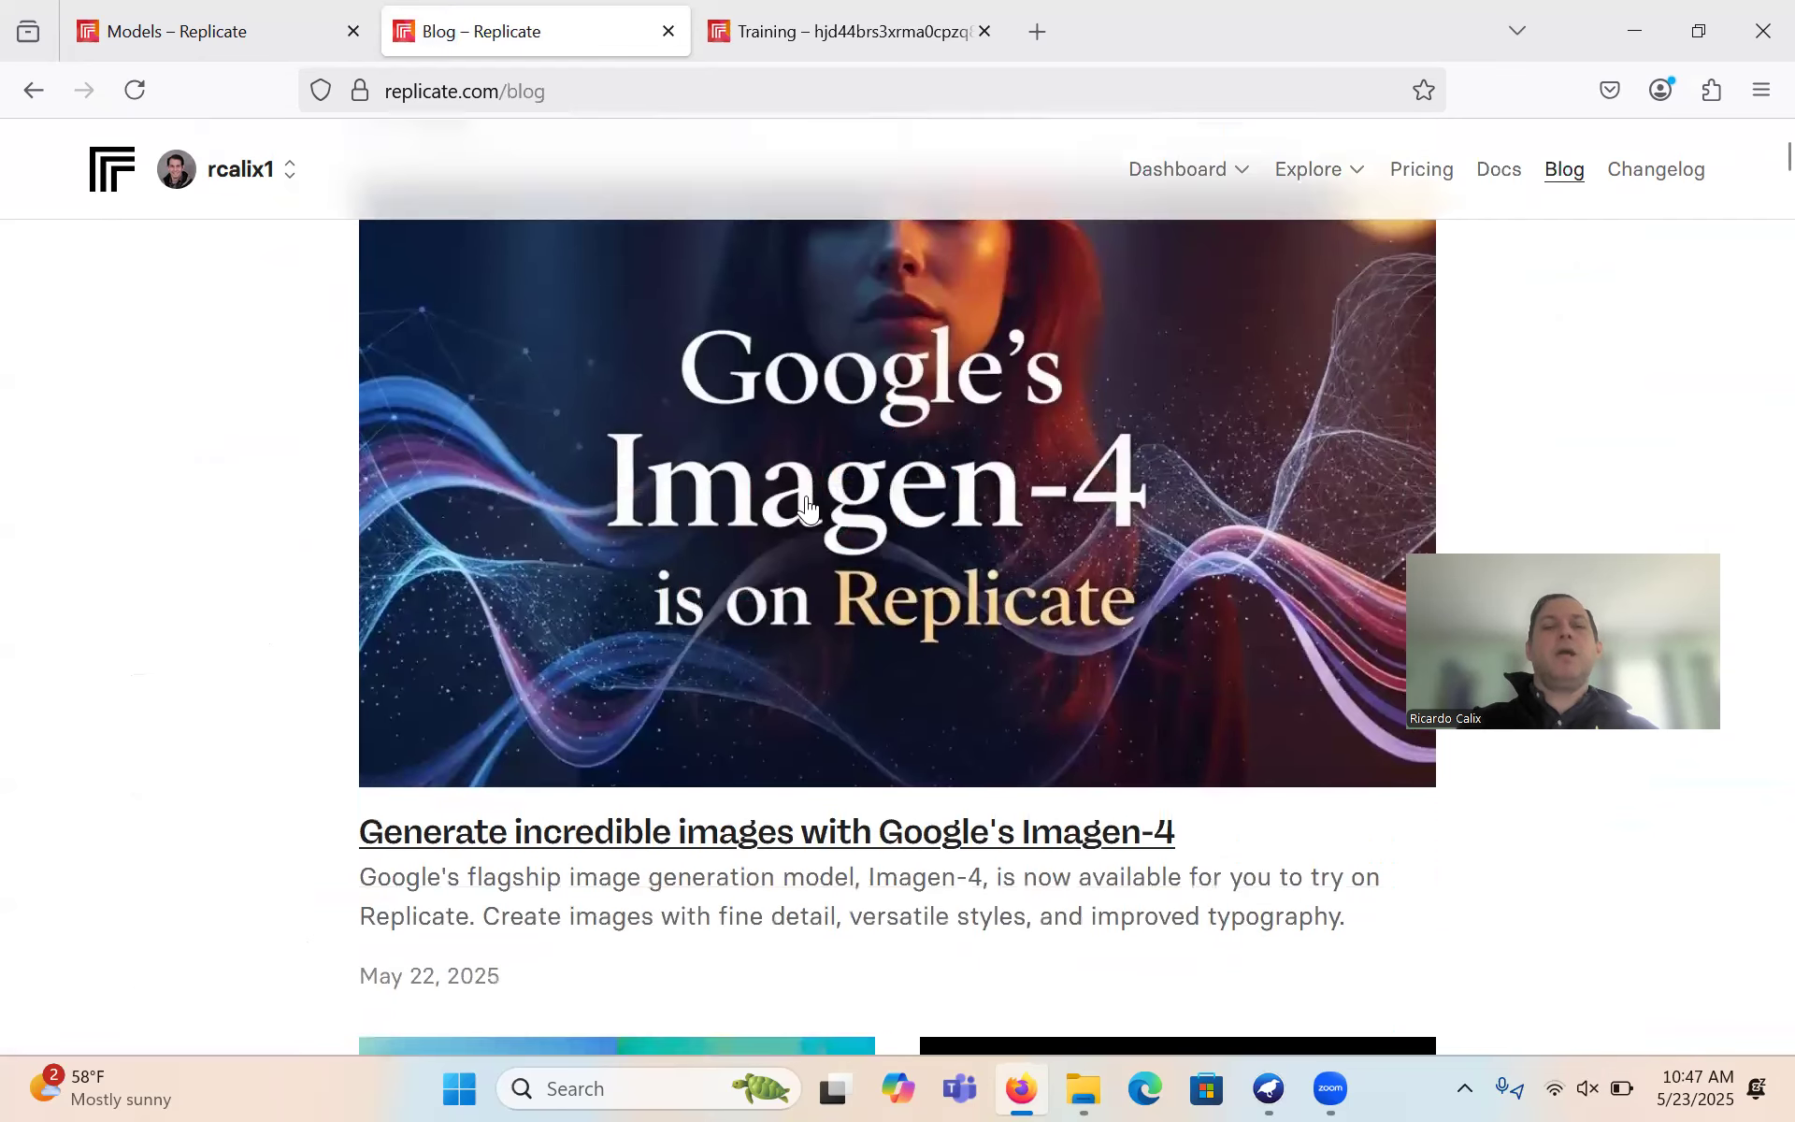
pyautogui.scroll(-1, 793, 672)
pyautogui.scroll(1, 794, 673)
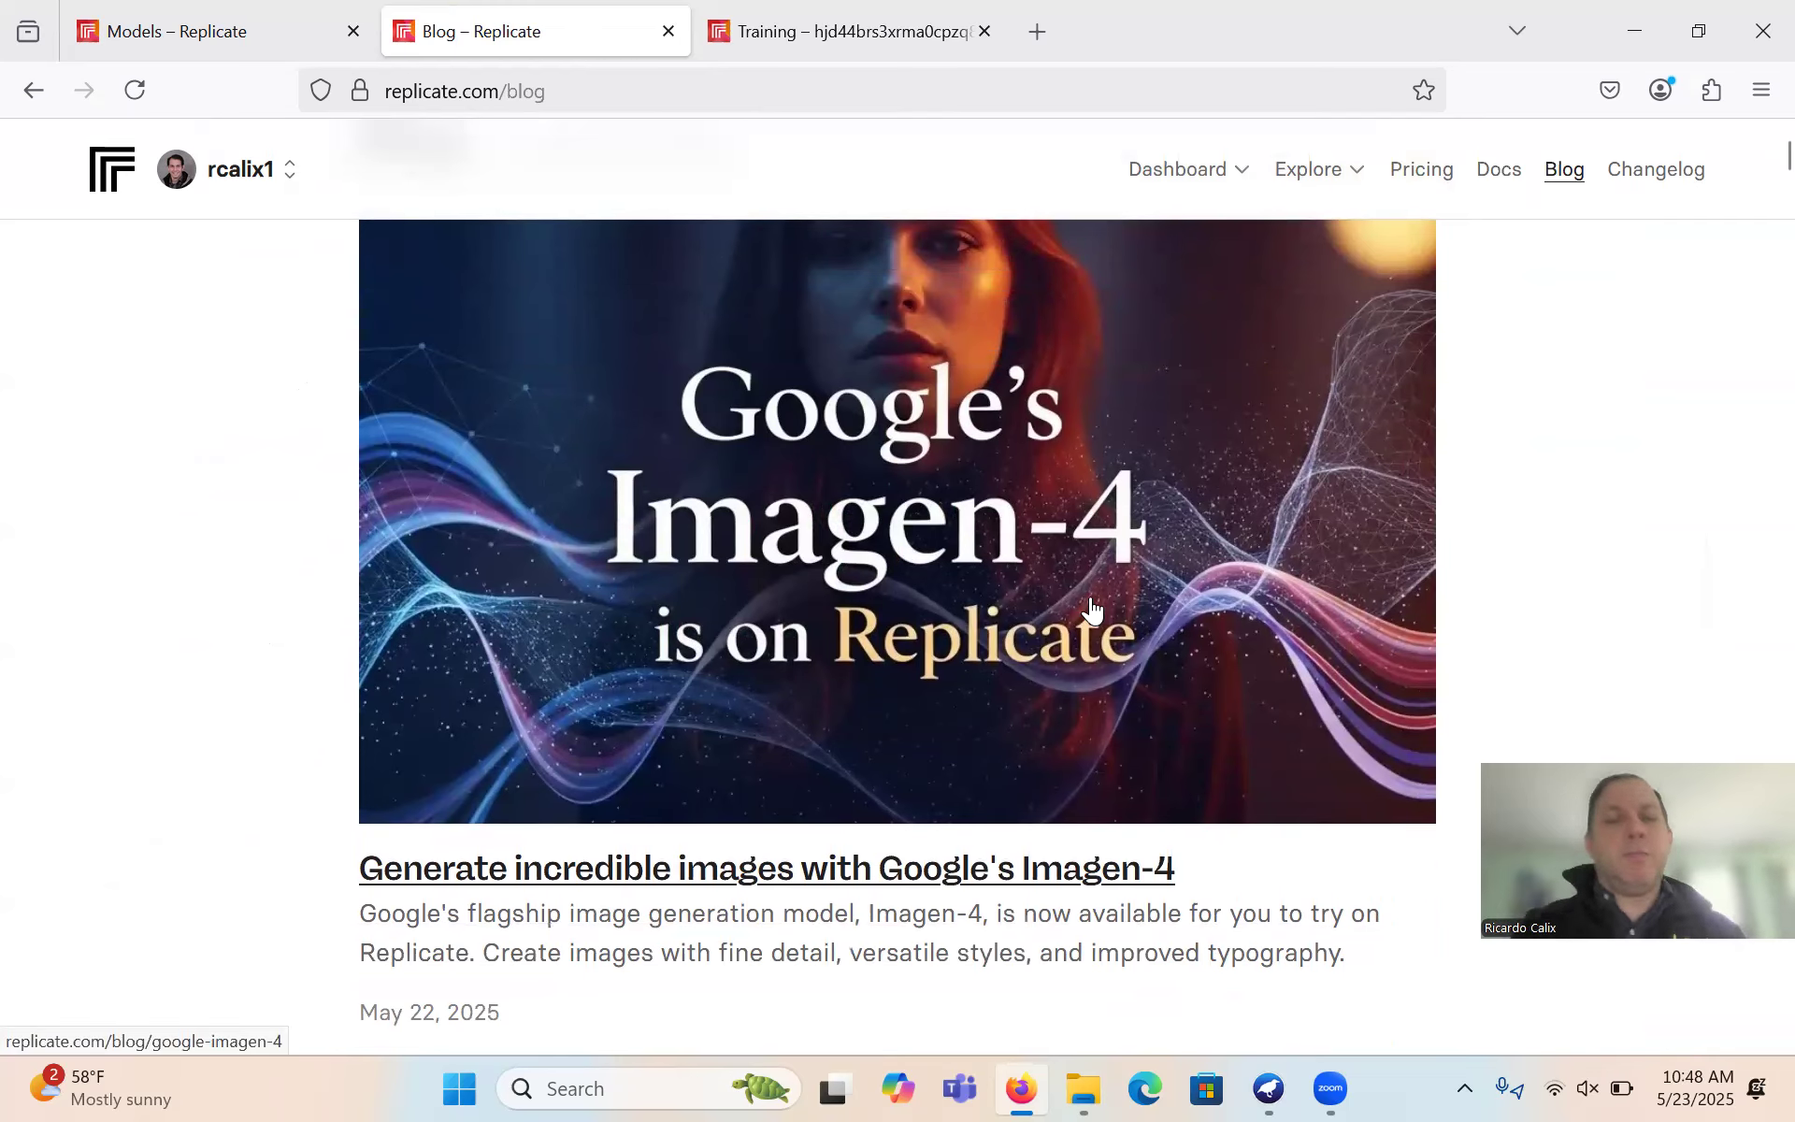
pyautogui.scroll(-3, 880, 652)
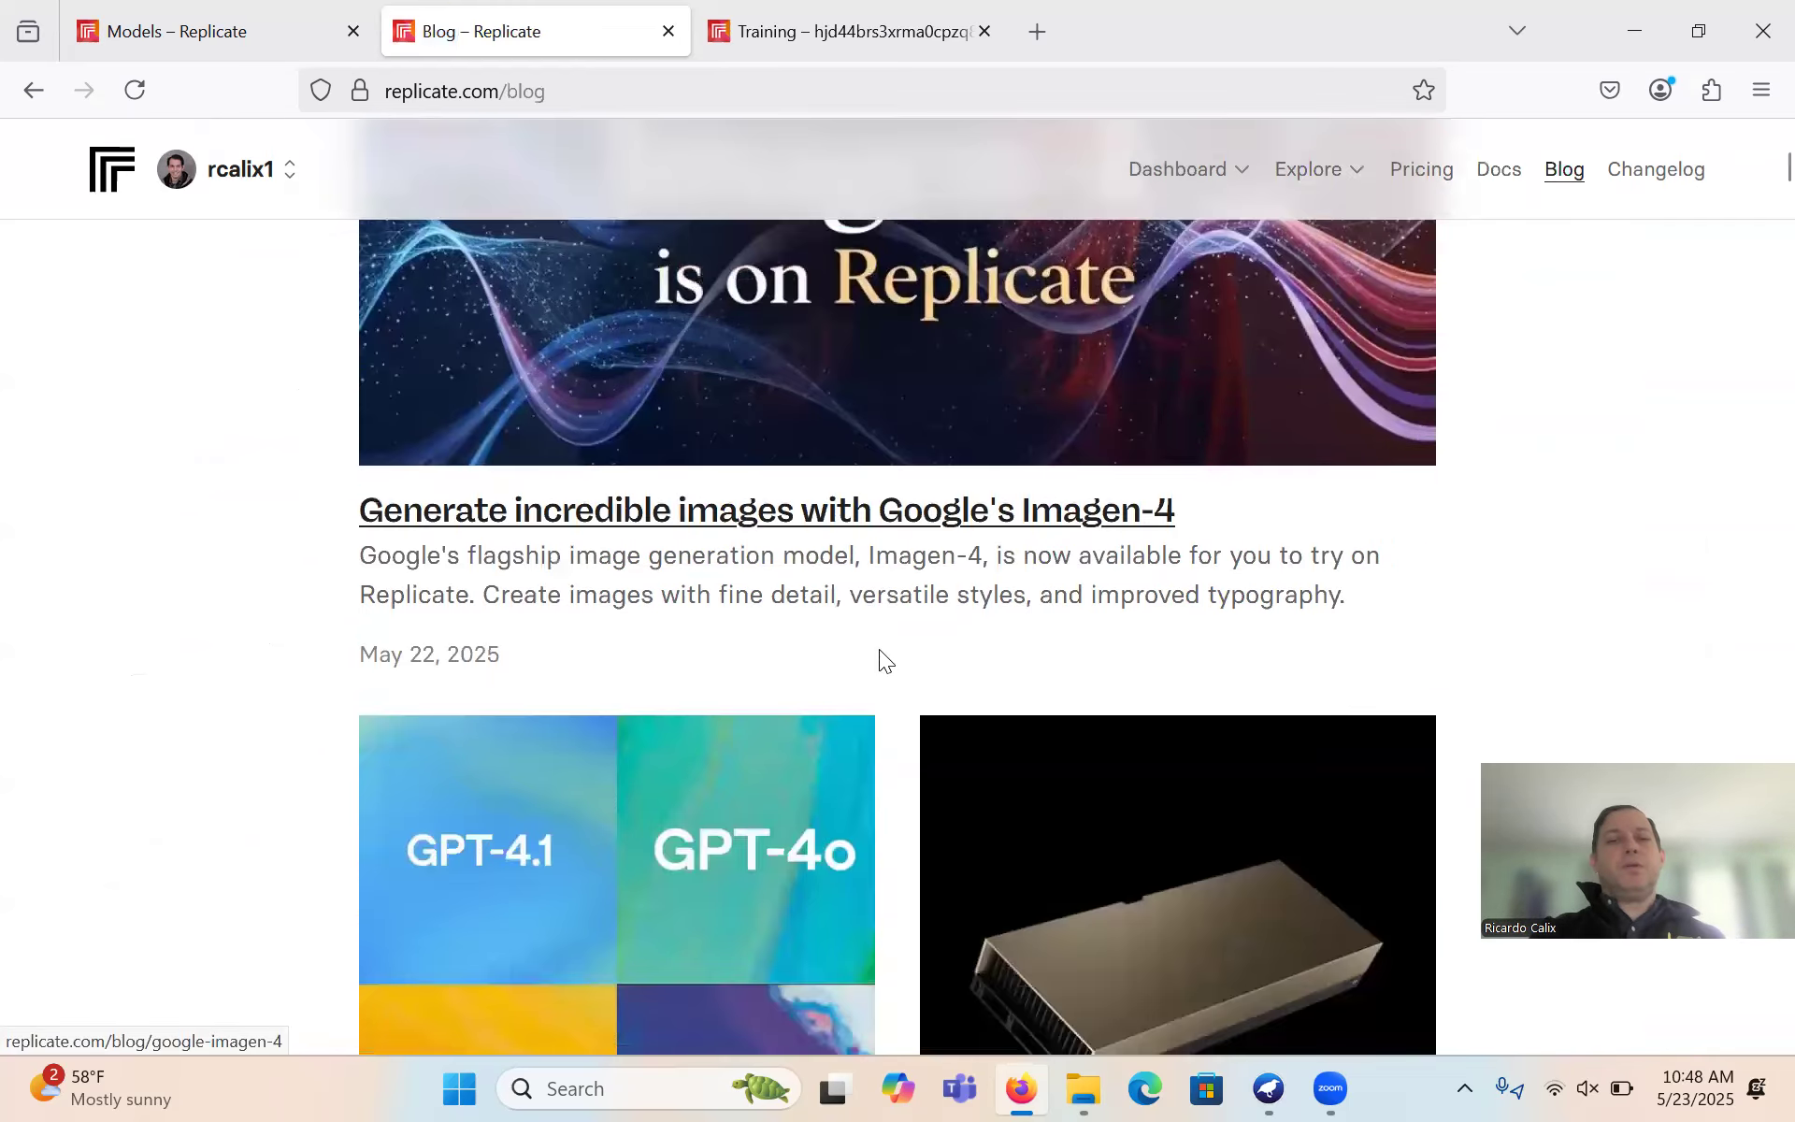
pyautogui.scroll(-3, 879, 652)
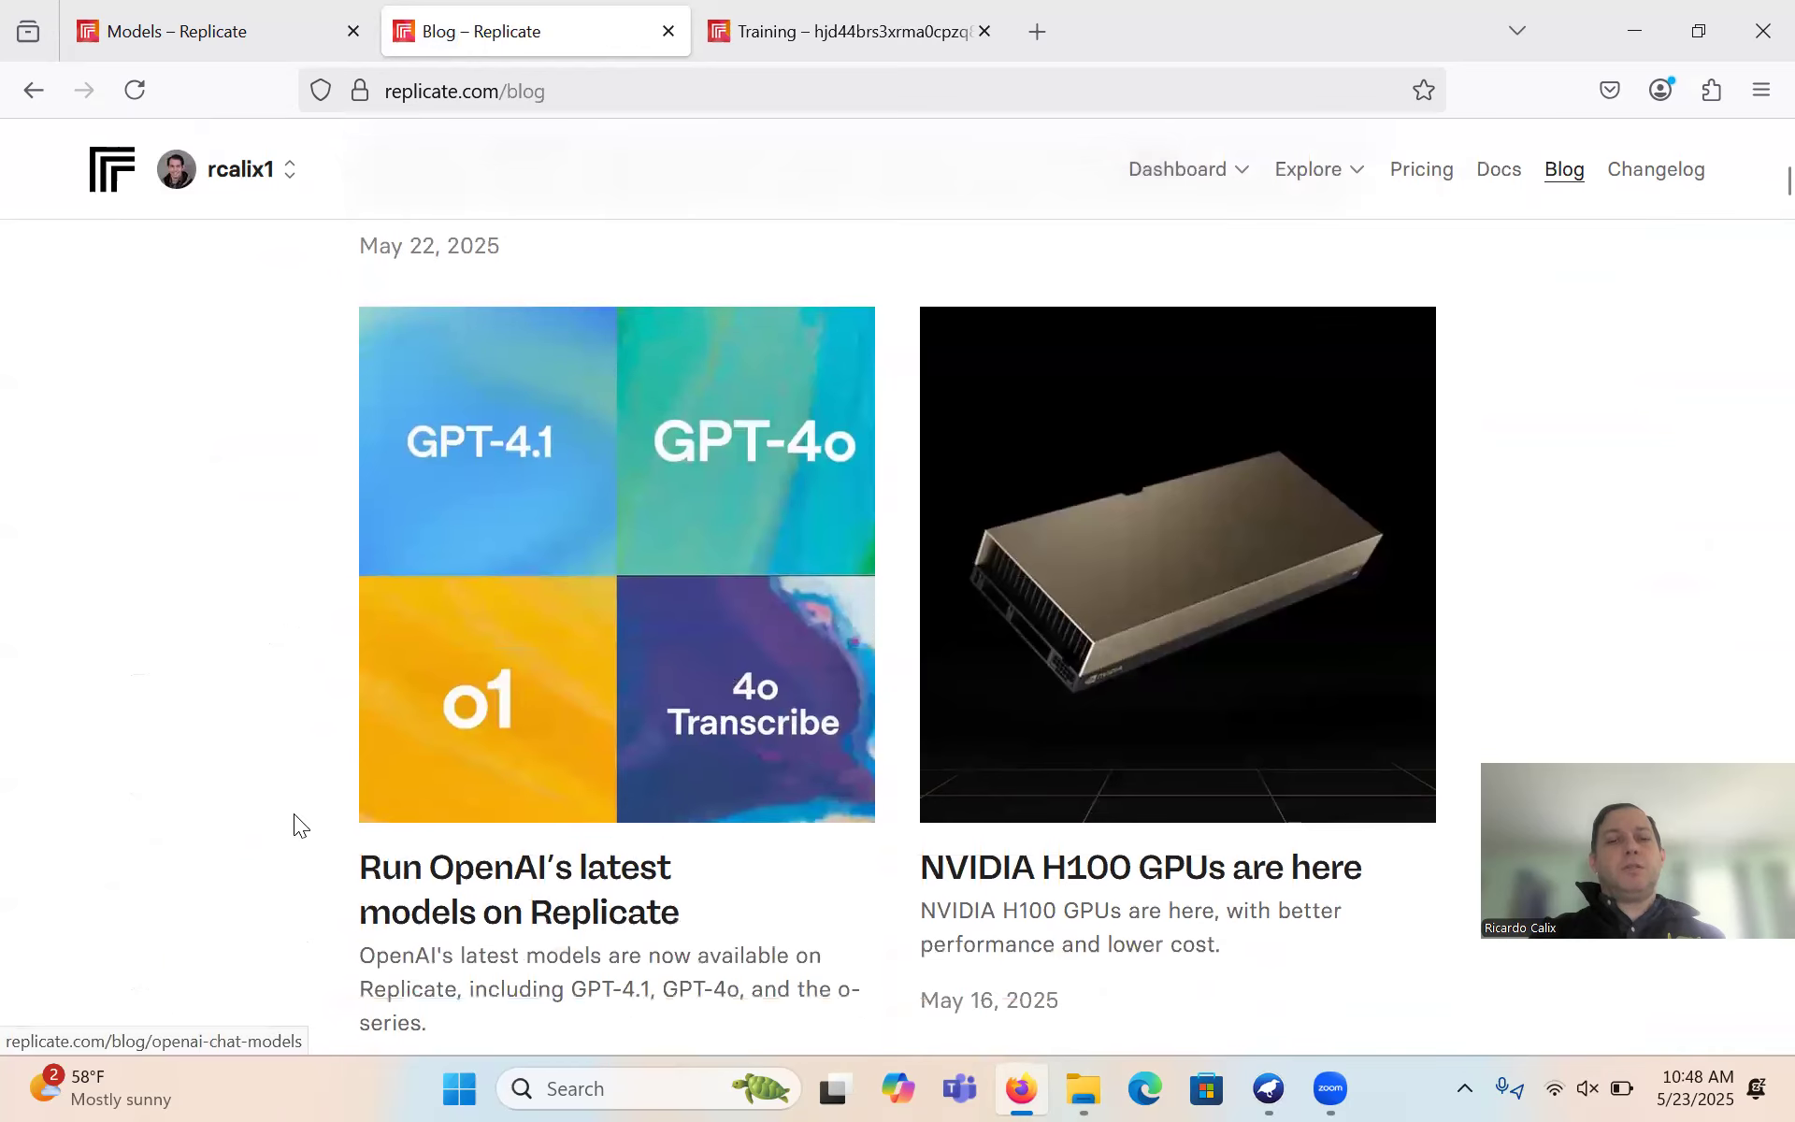
pyautogui.scroll(-1, 294, 816)
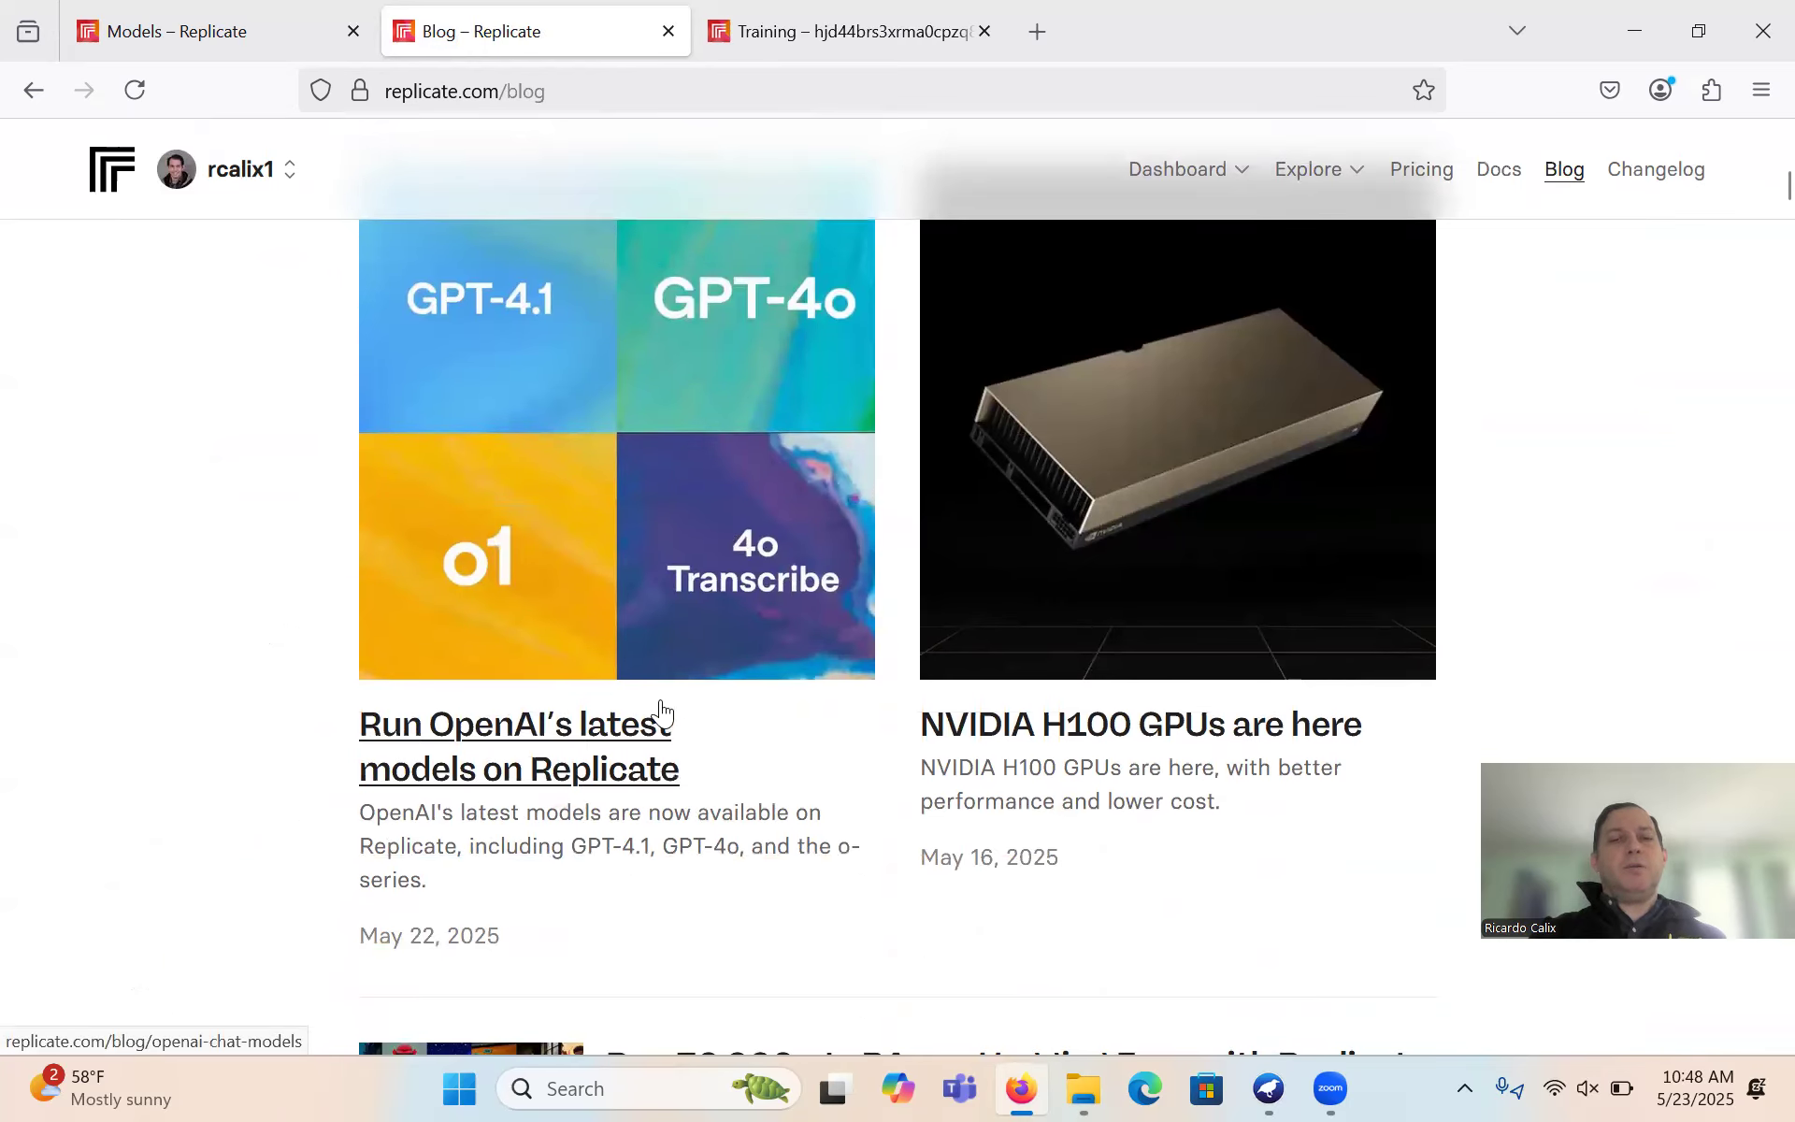
pyautogui.scroll(-1, 1217, 913)
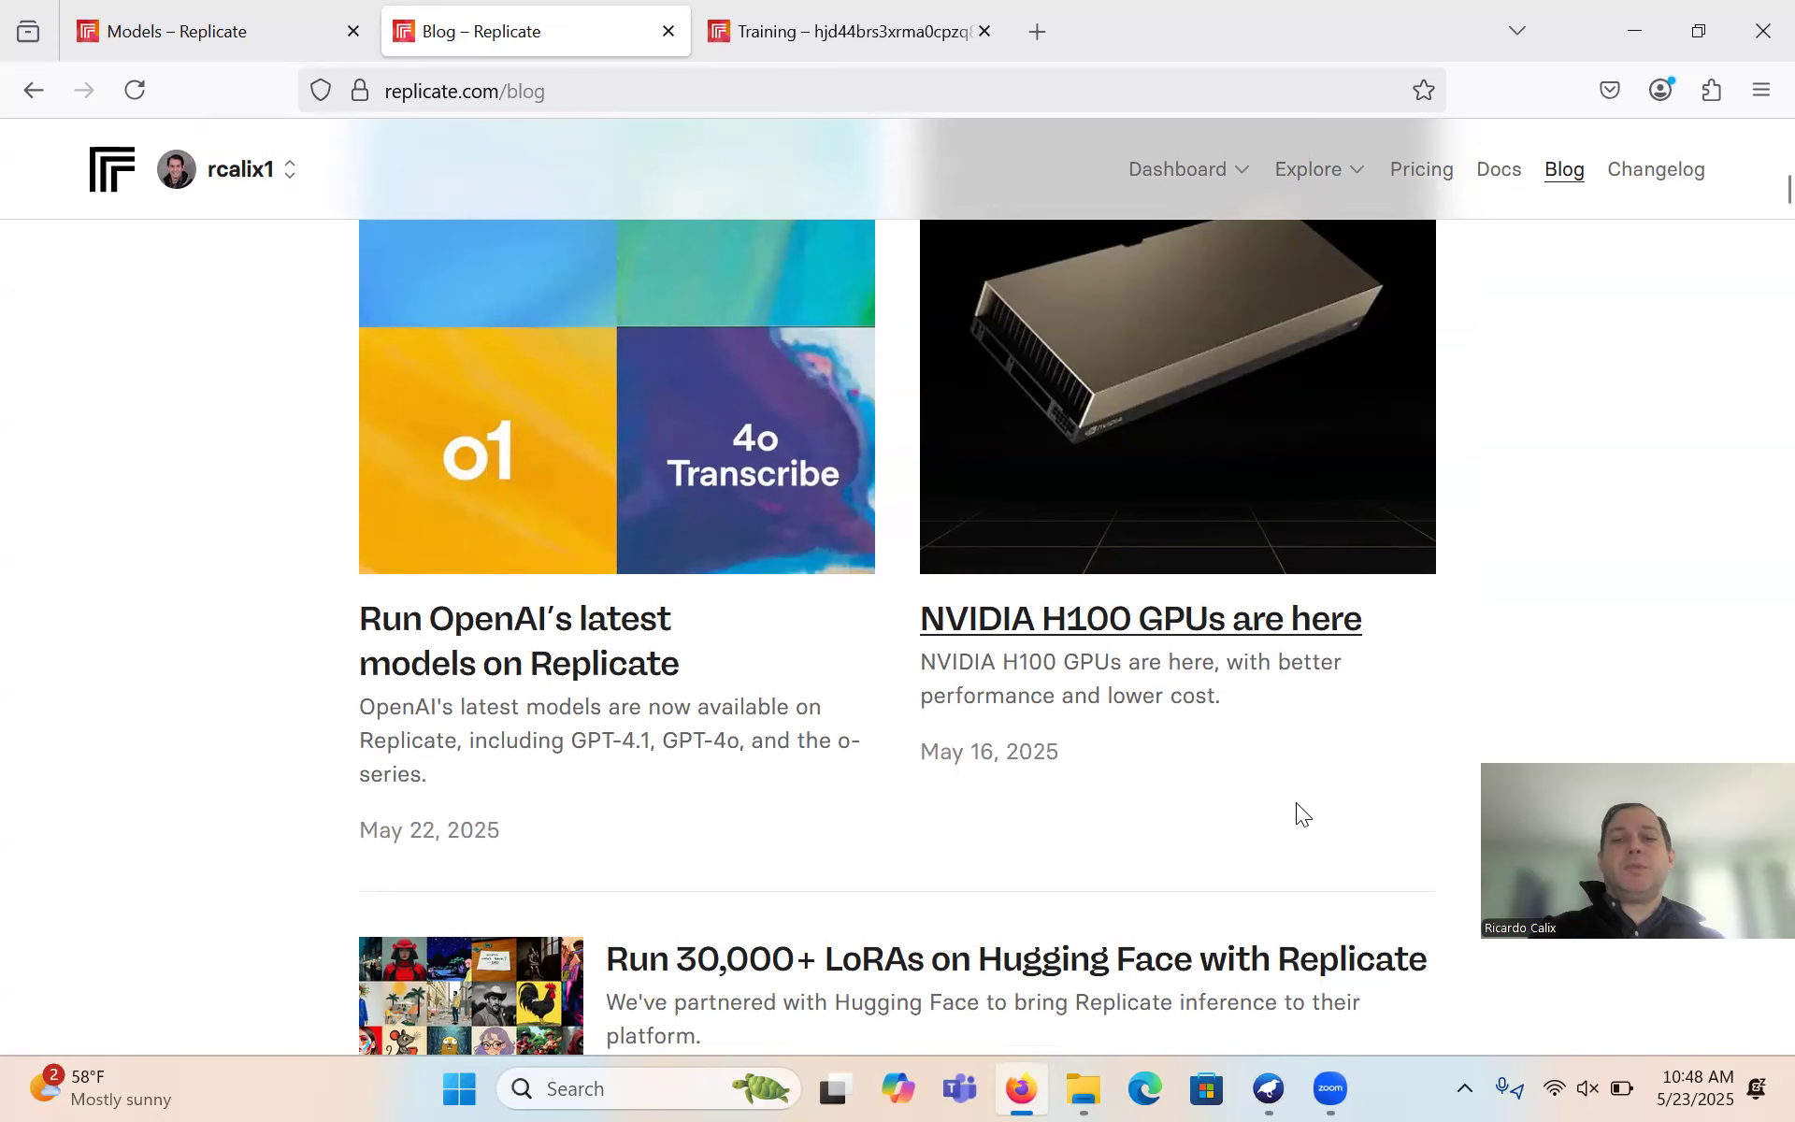
pyautogui.scroll(-4, 1296, 804)
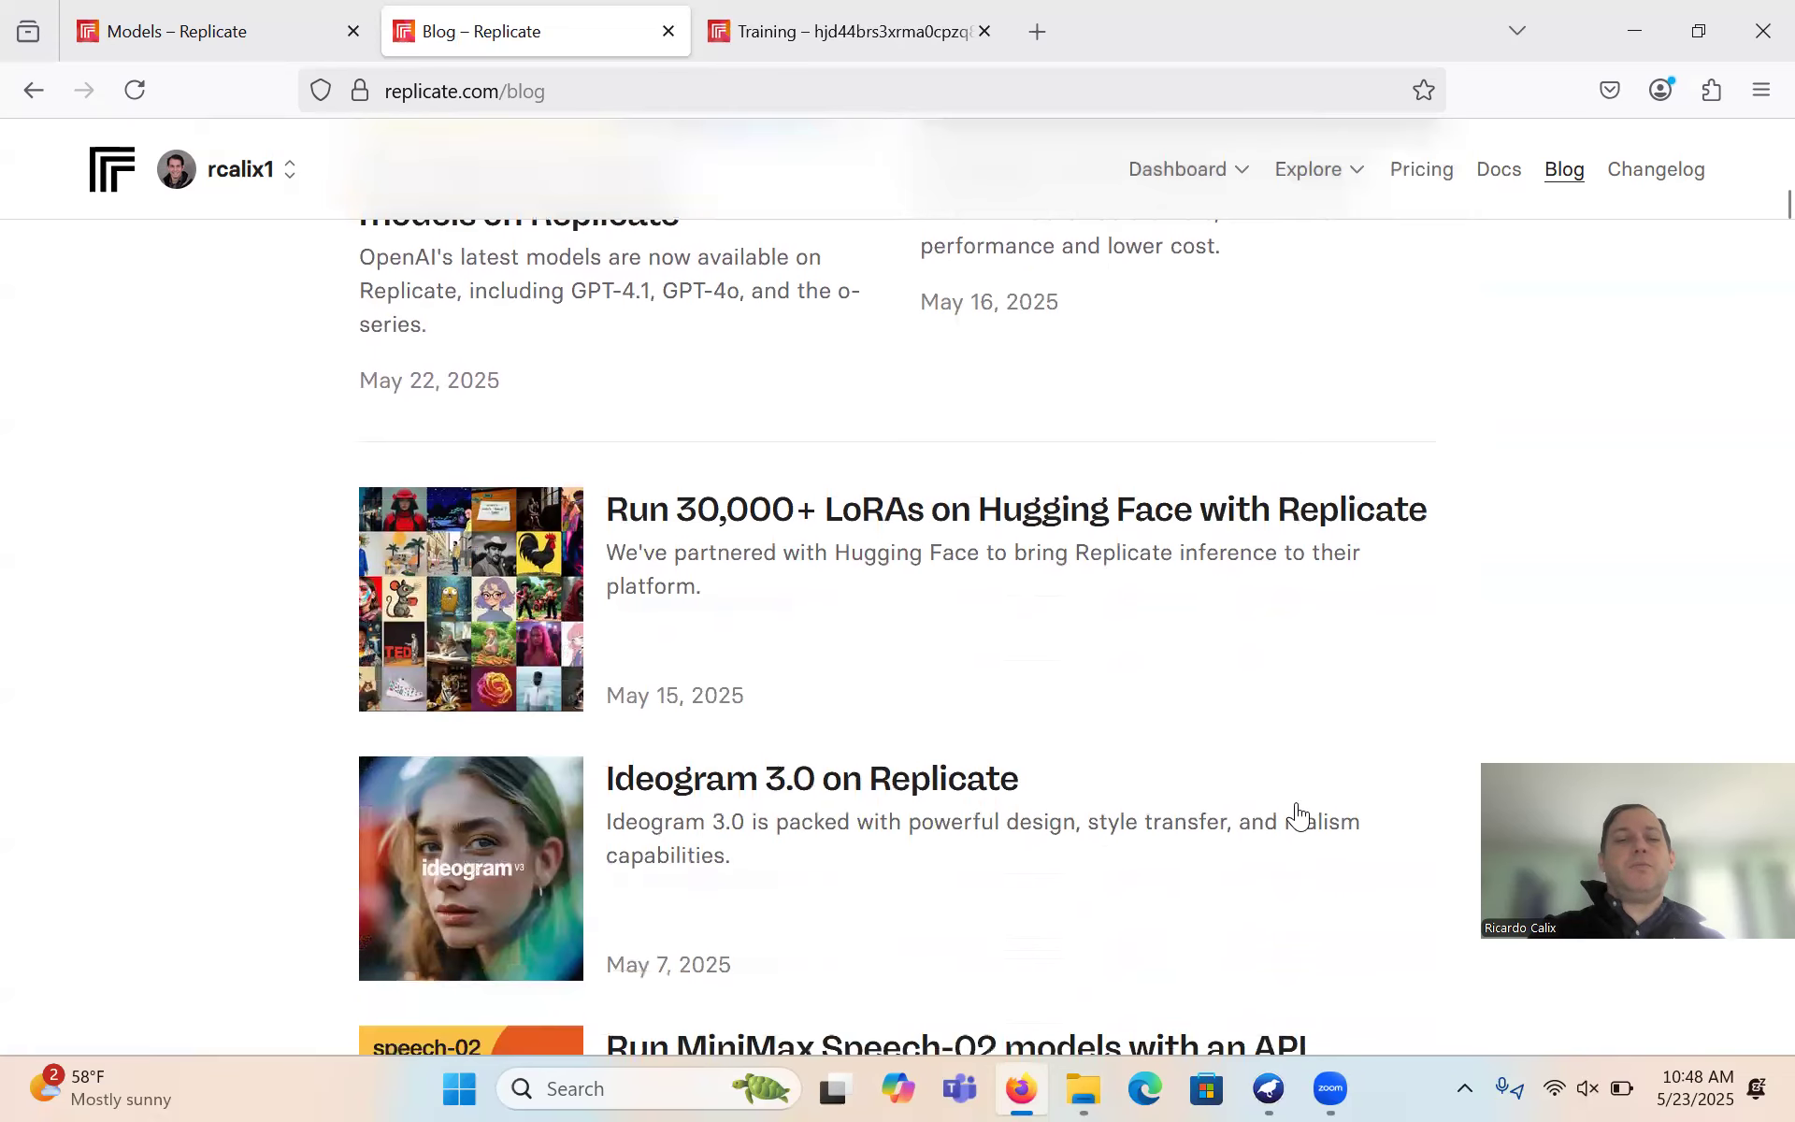
pyautogui.scroll(-1, 266, 742)
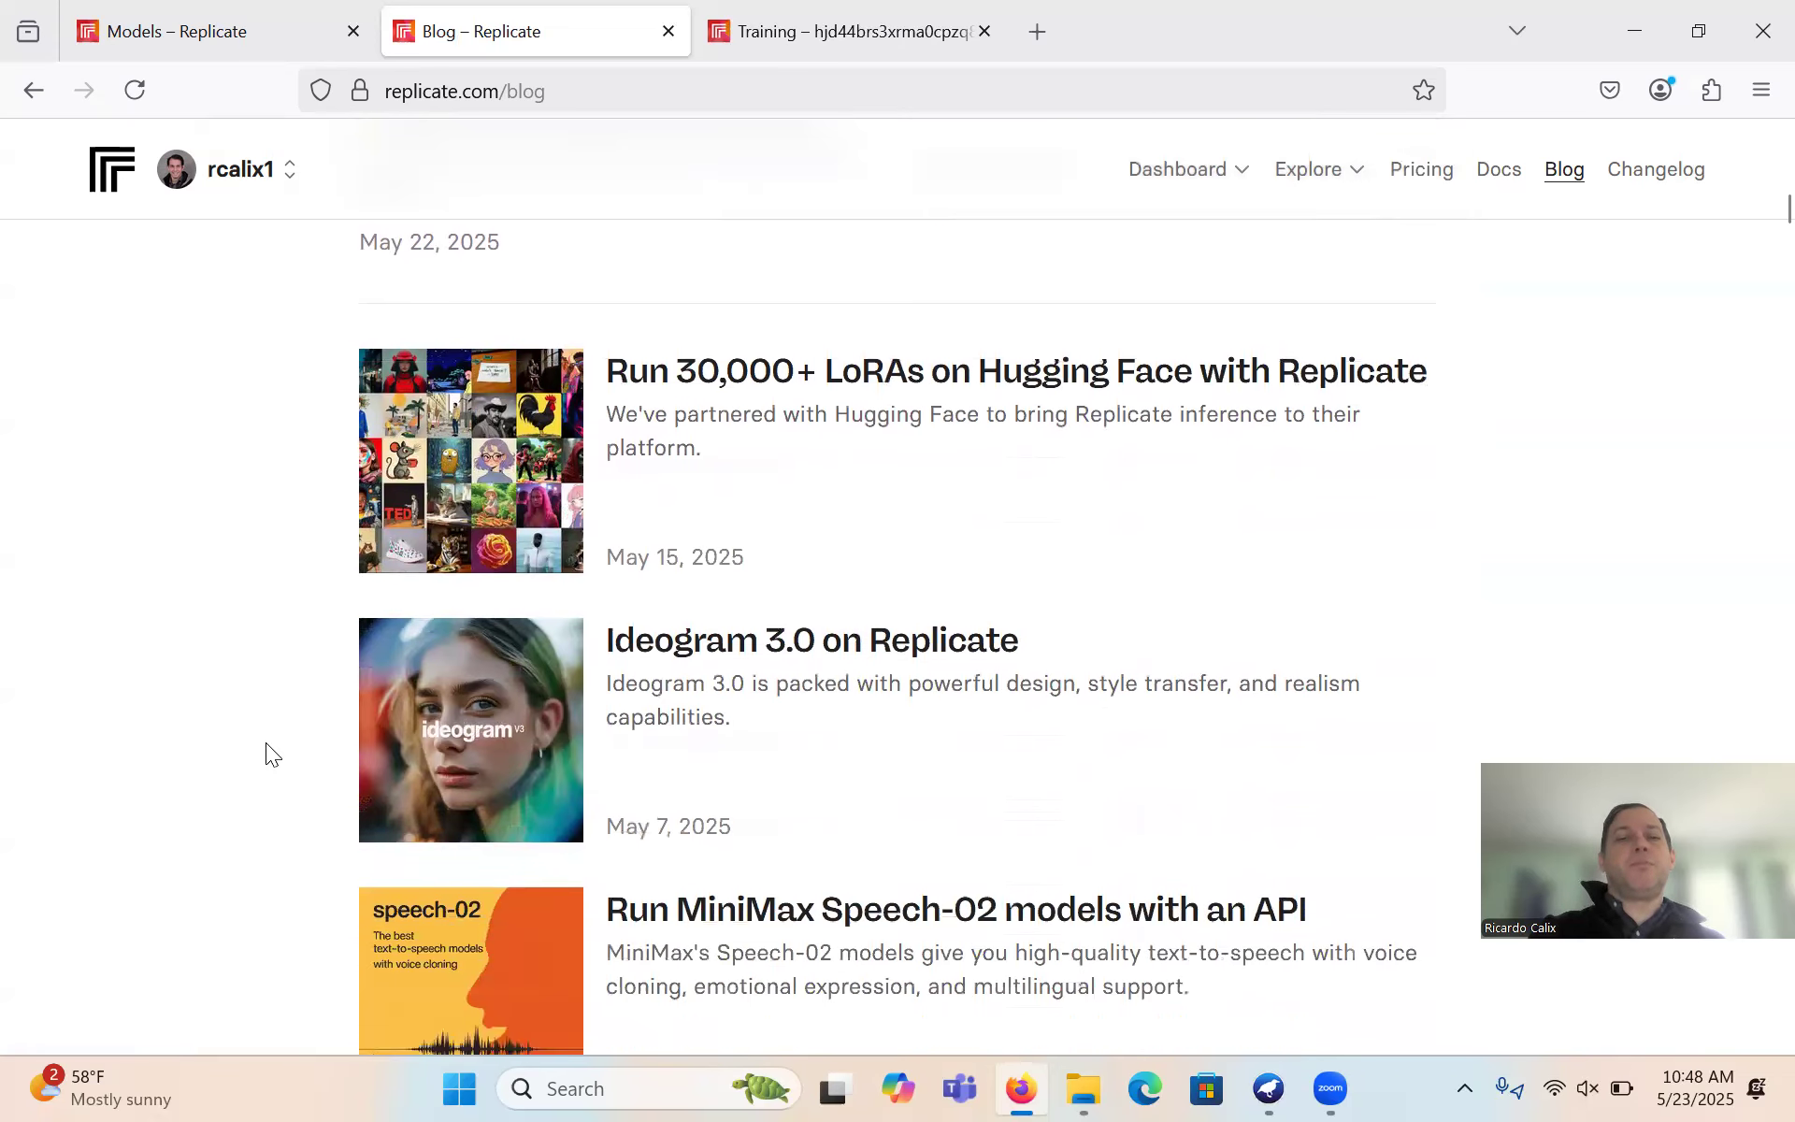
pyautogui.scroll(-3, 265, 743)
pyautogui.scroll(-6, 266, 743)
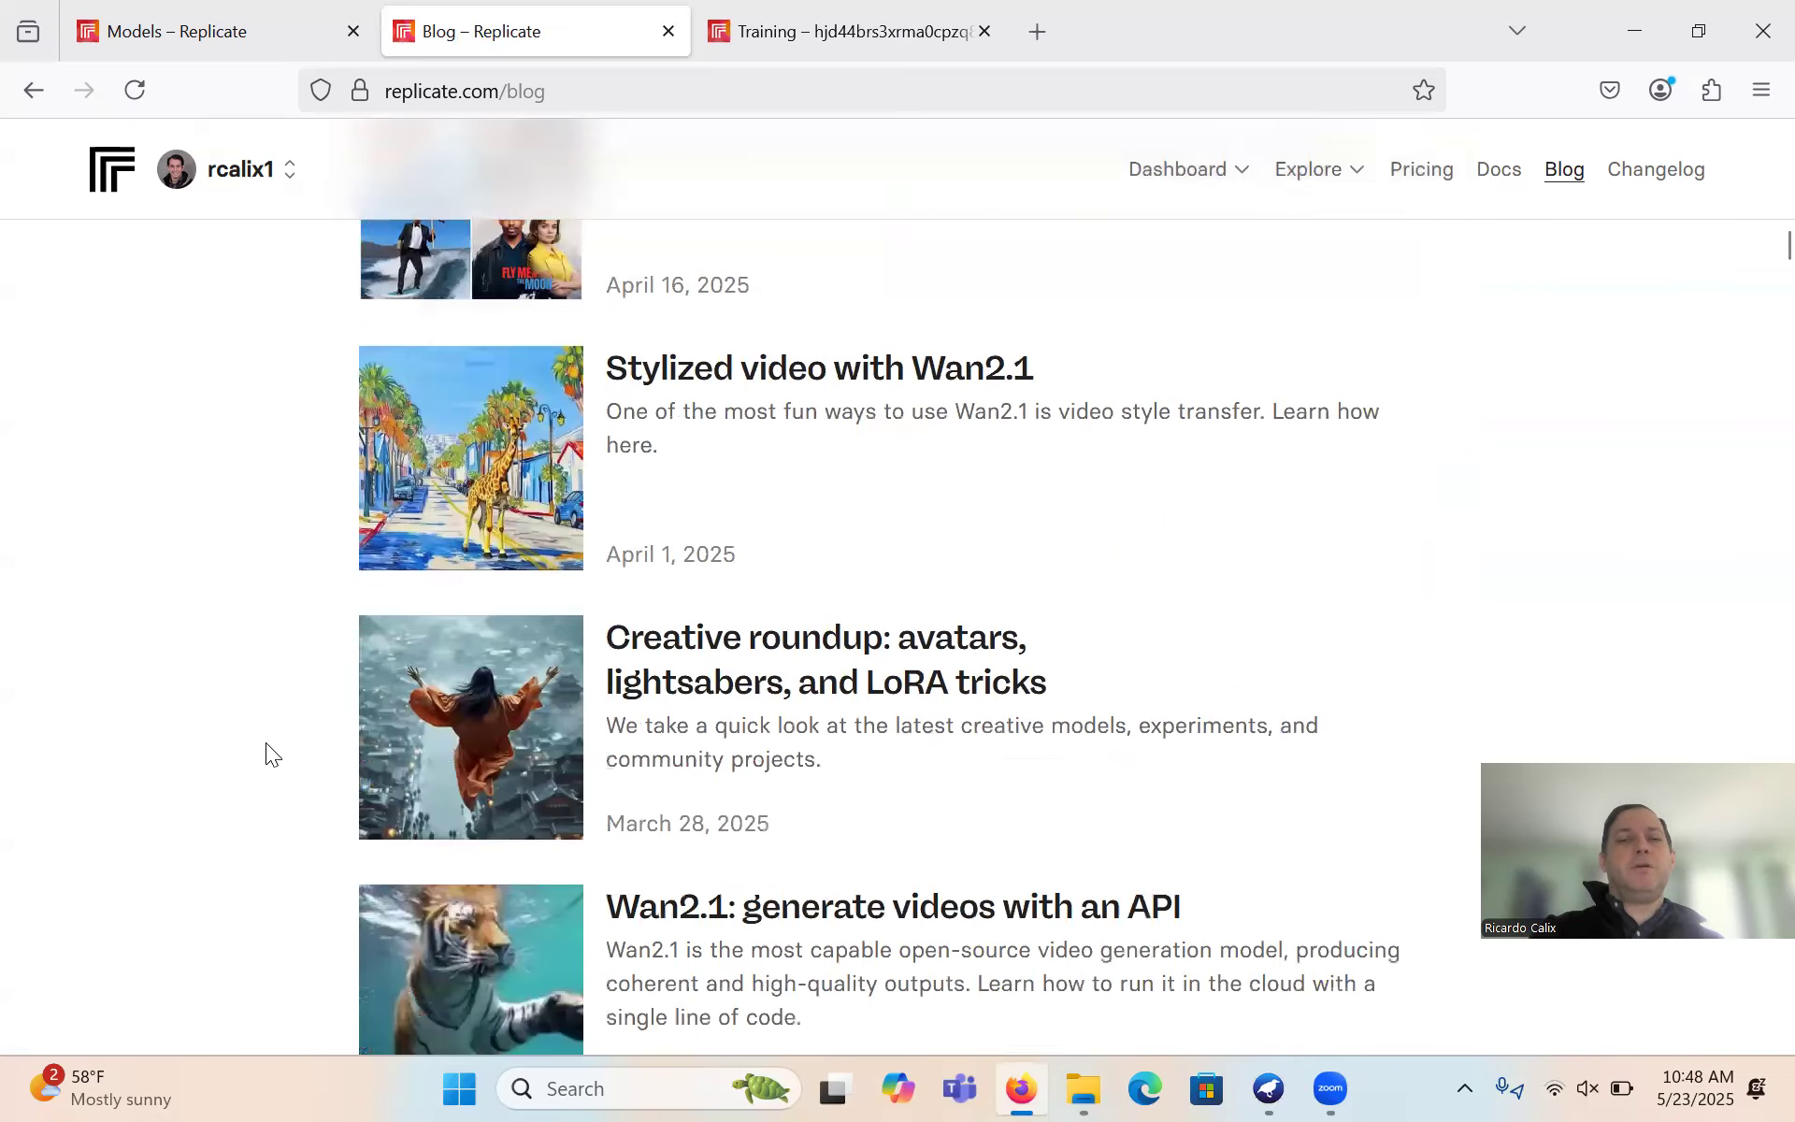
pyautogui.scroll(-6, 265, 742)
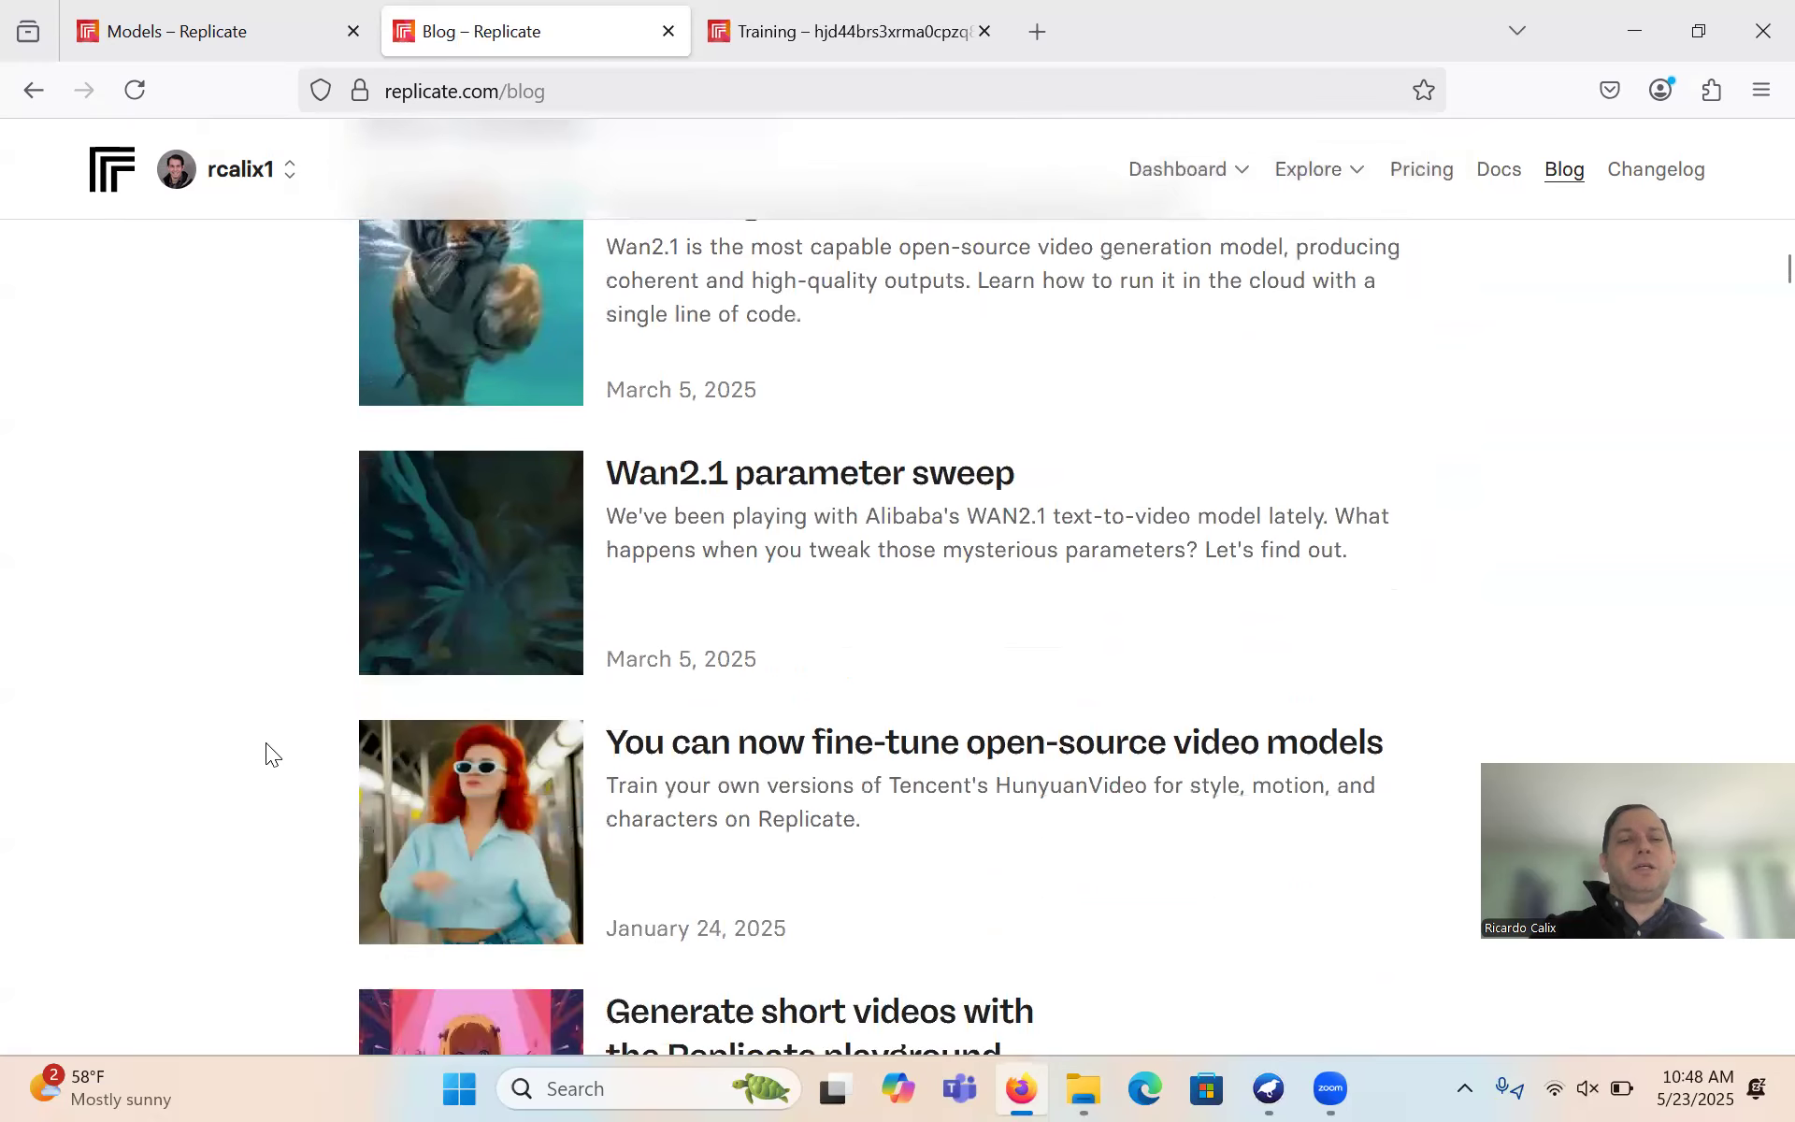
pyautogui.scroll(-5, 266, 743)
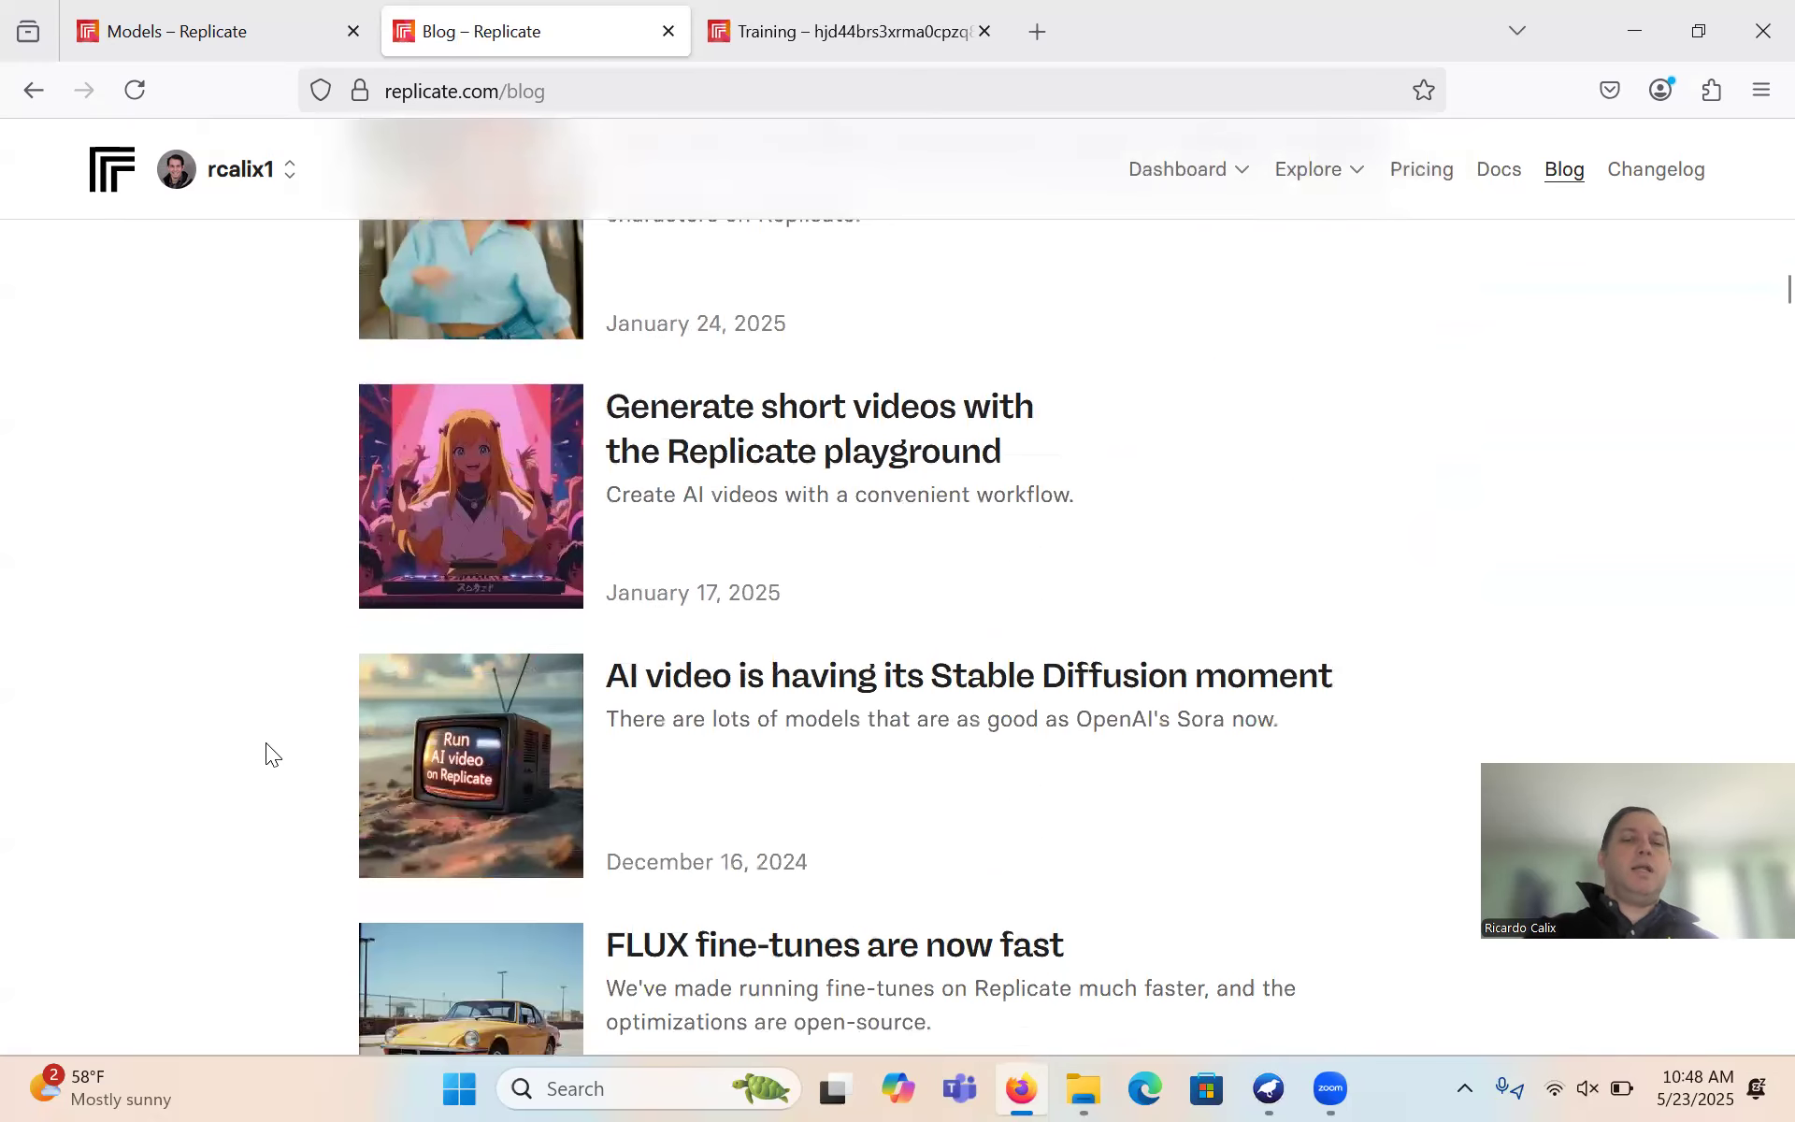
pyautogui.scroll(-3, 266, 742)
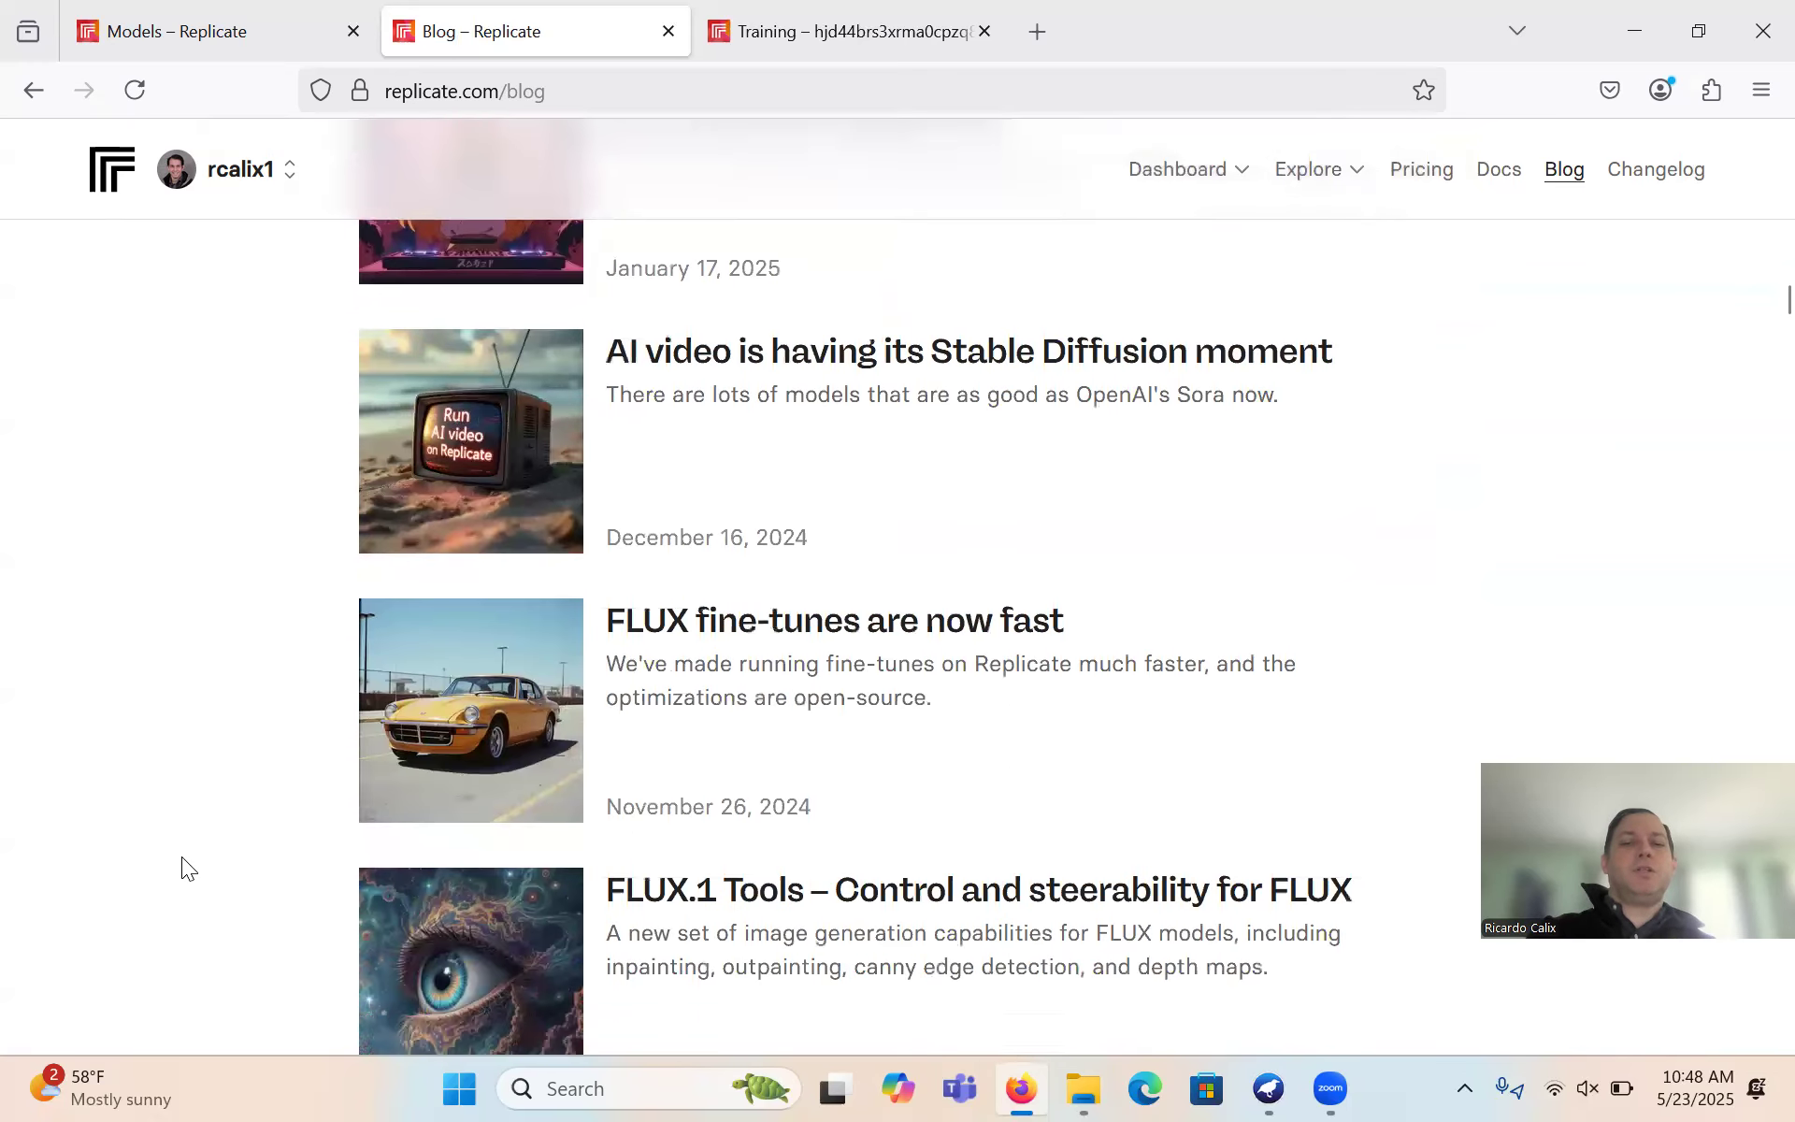
pyautogui.scroll(-8, 183, 859)
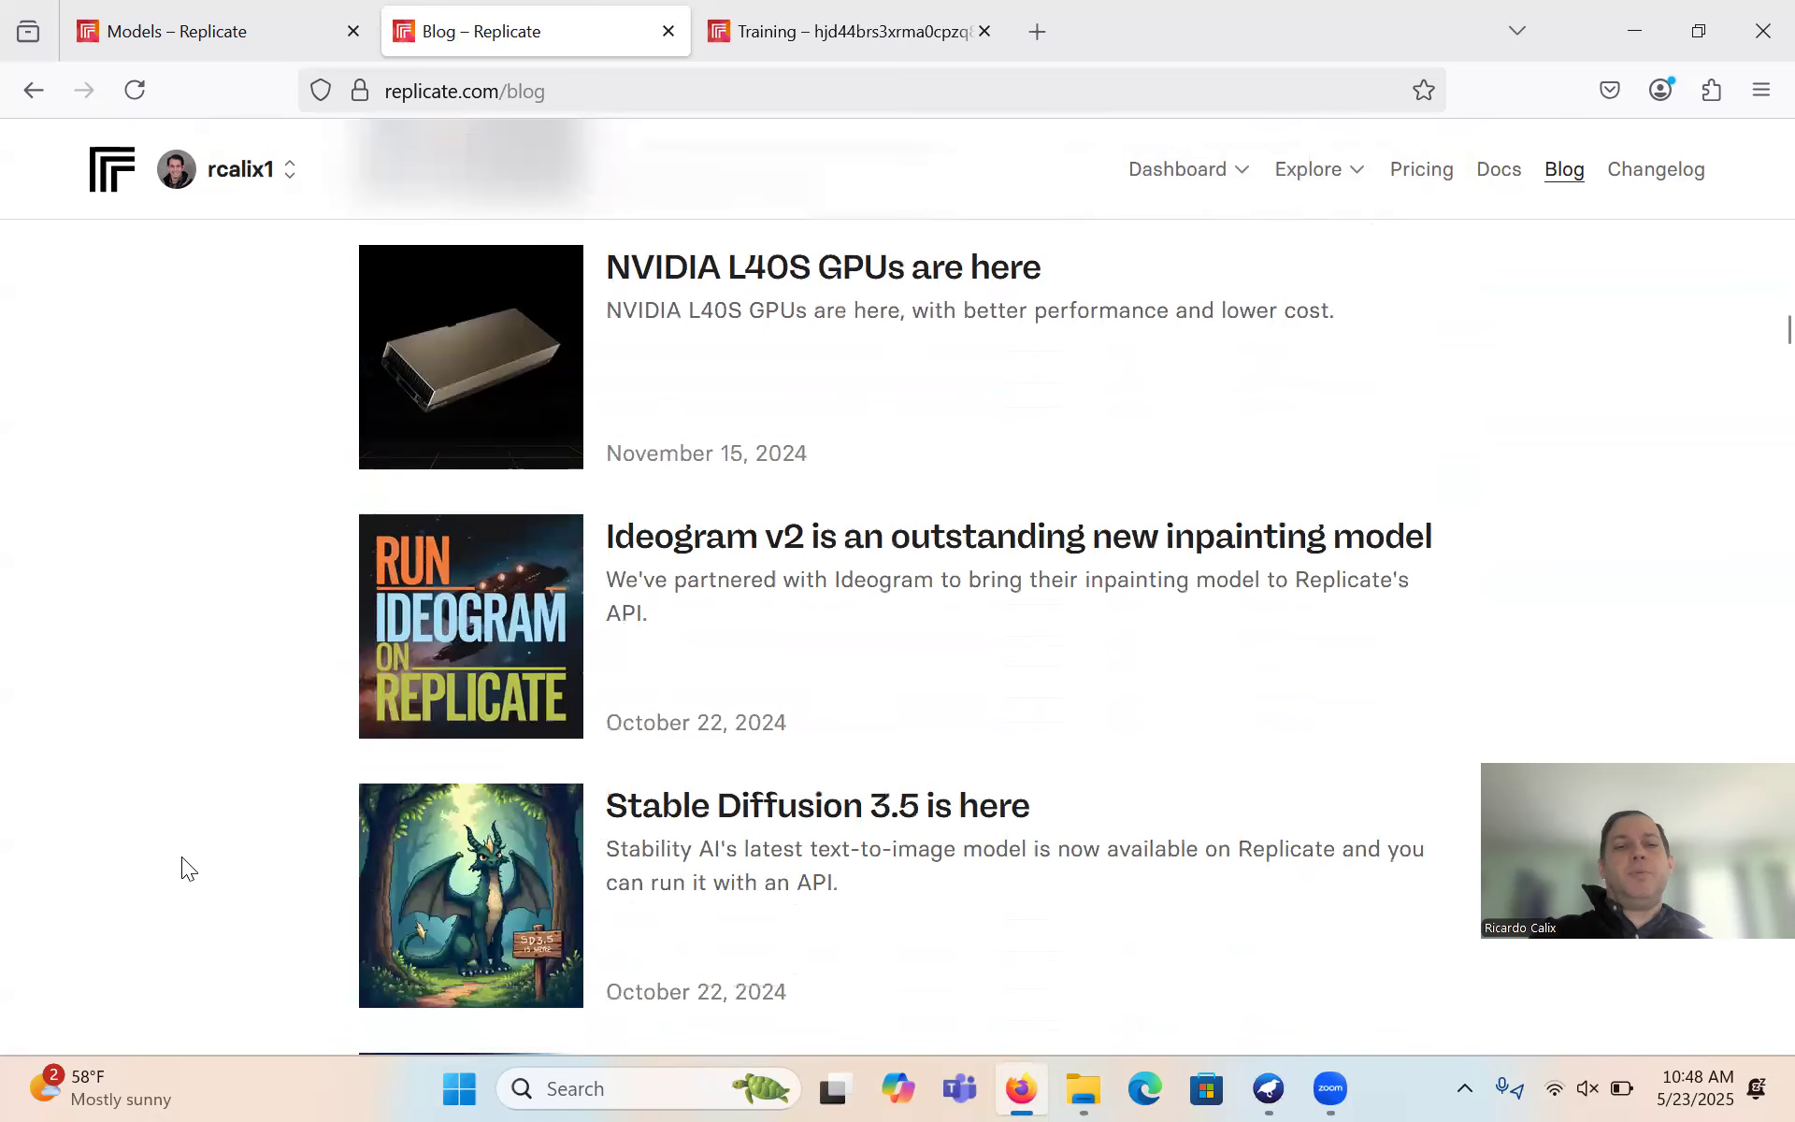
pyautogui.scroll(-2, 181, 856)
pyautogui.scroll(20, 182, 856)
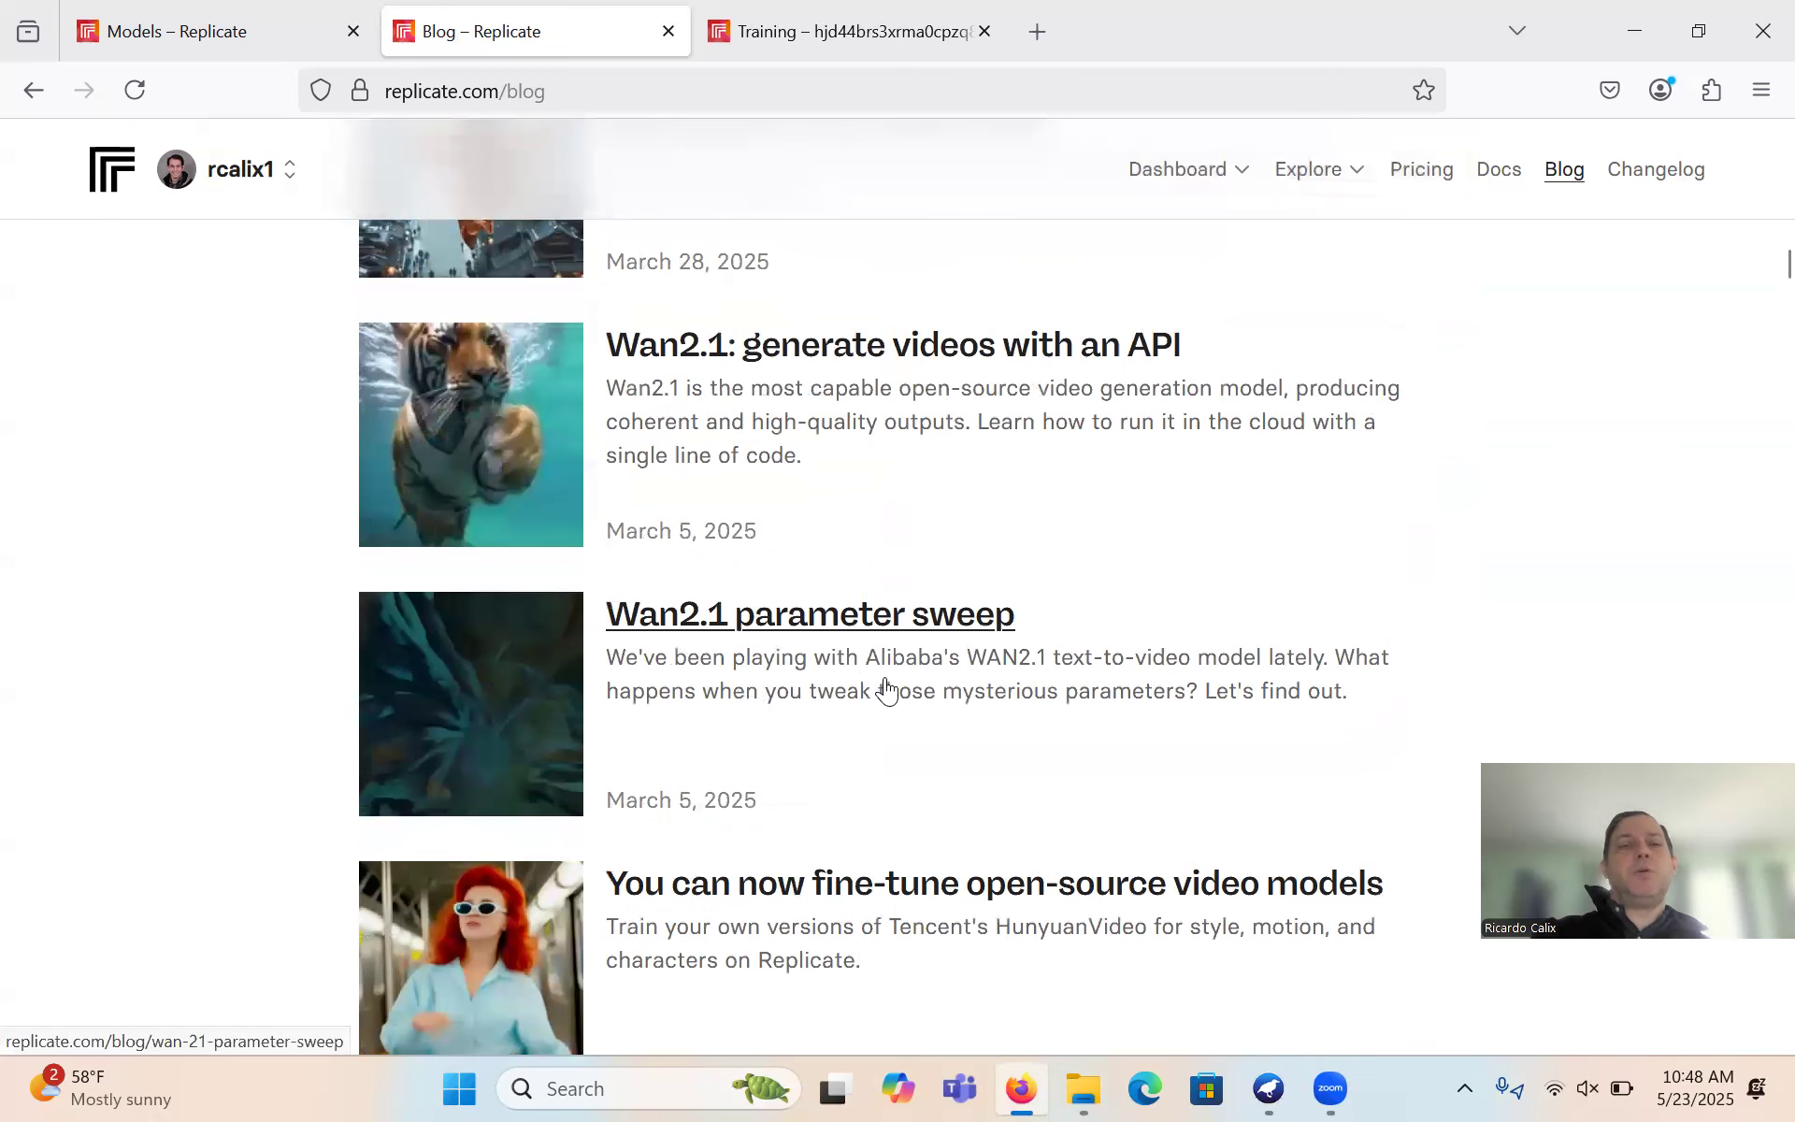
pyautogui.scroll(6, 887, 690)
pyautogui.scroll(1, 887, 271)
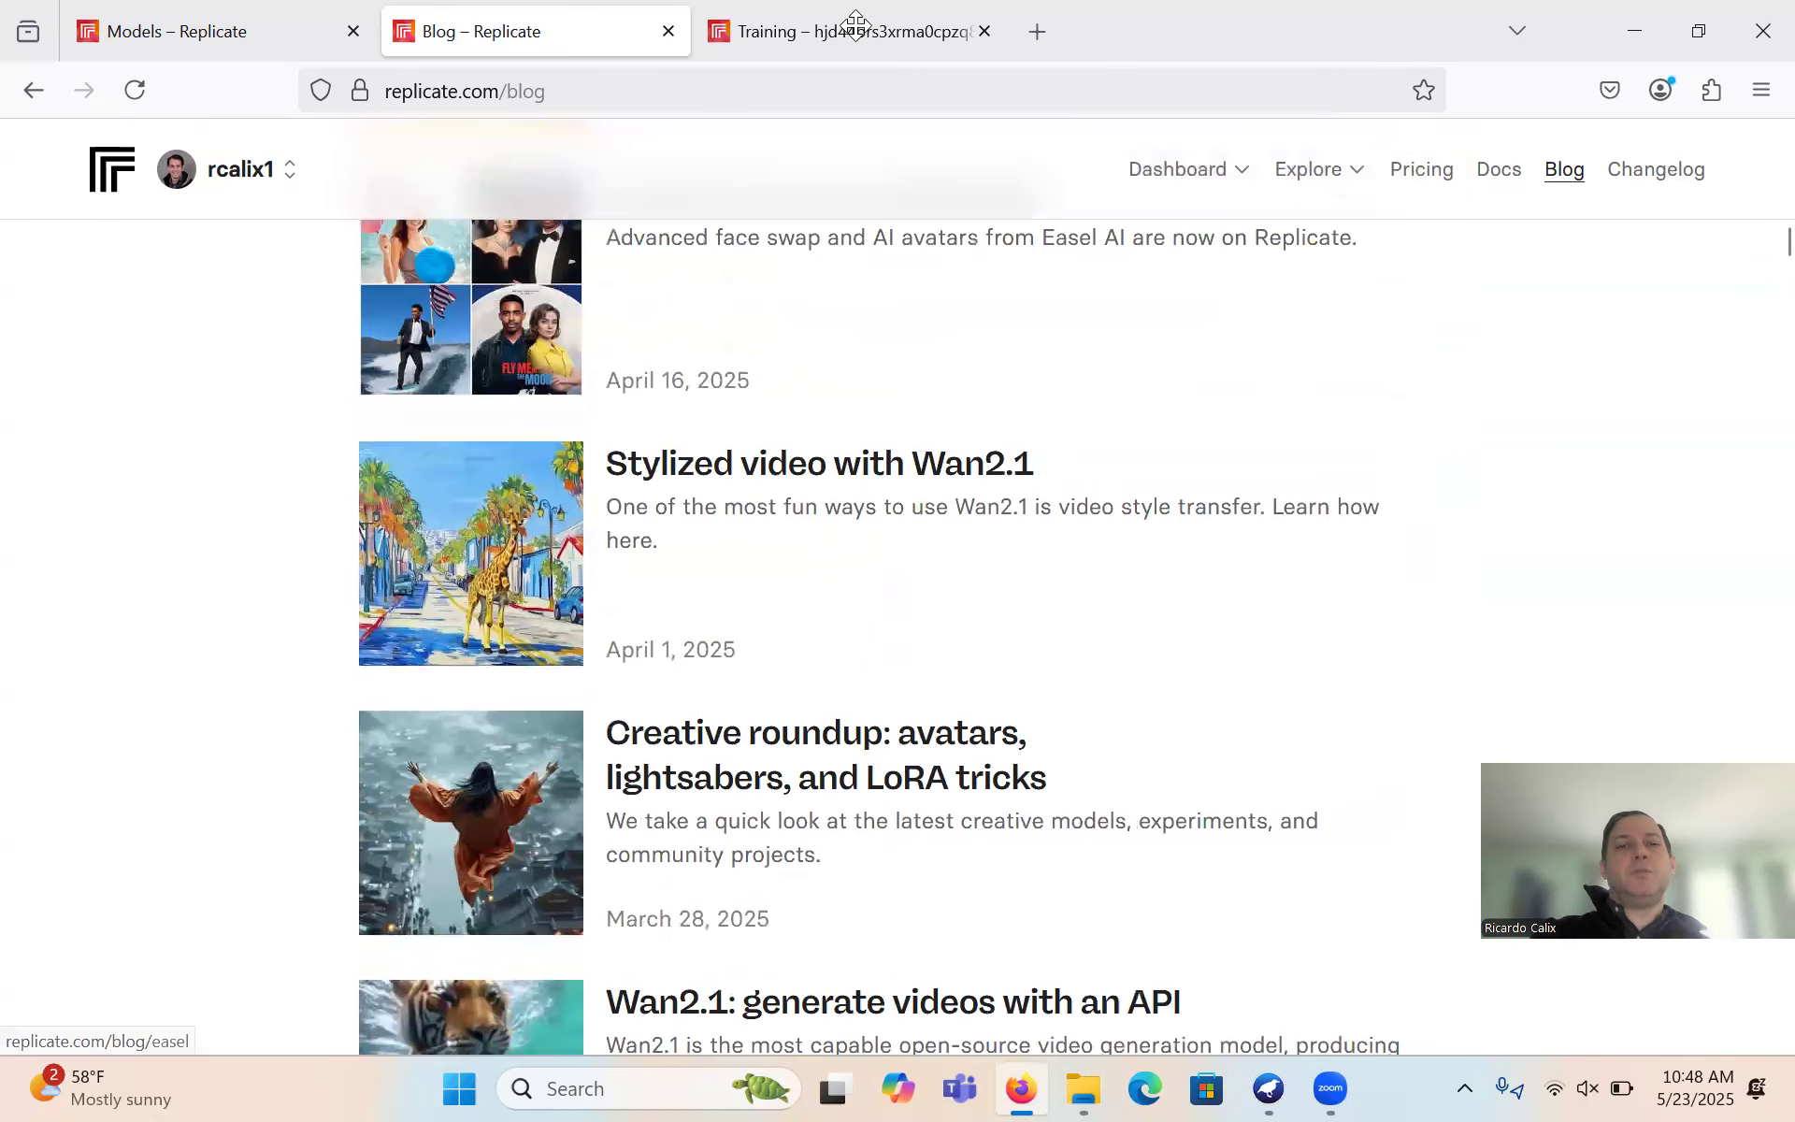
pyautogui.moveTo(855, 23)
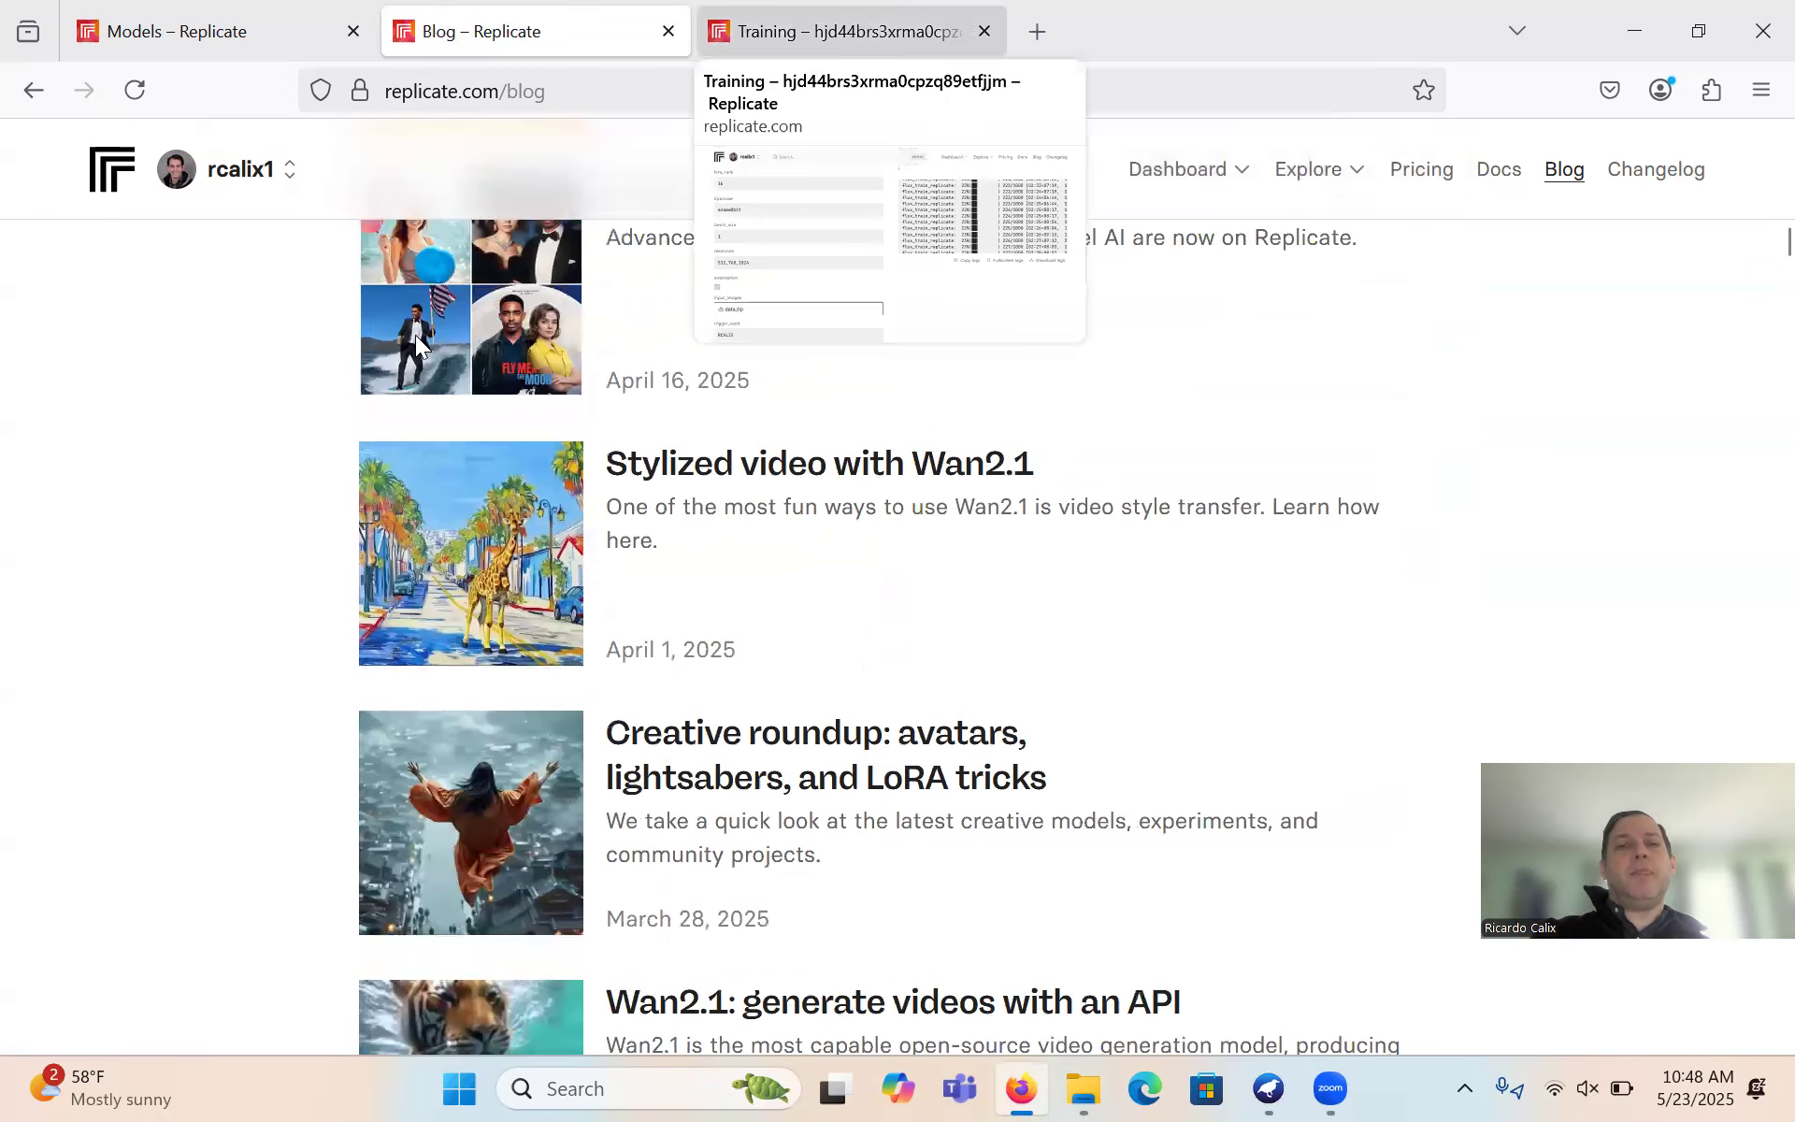
# - Check the running FLUX LoRA training's log progress on the Training tab
pyautogui.click(931, 27)
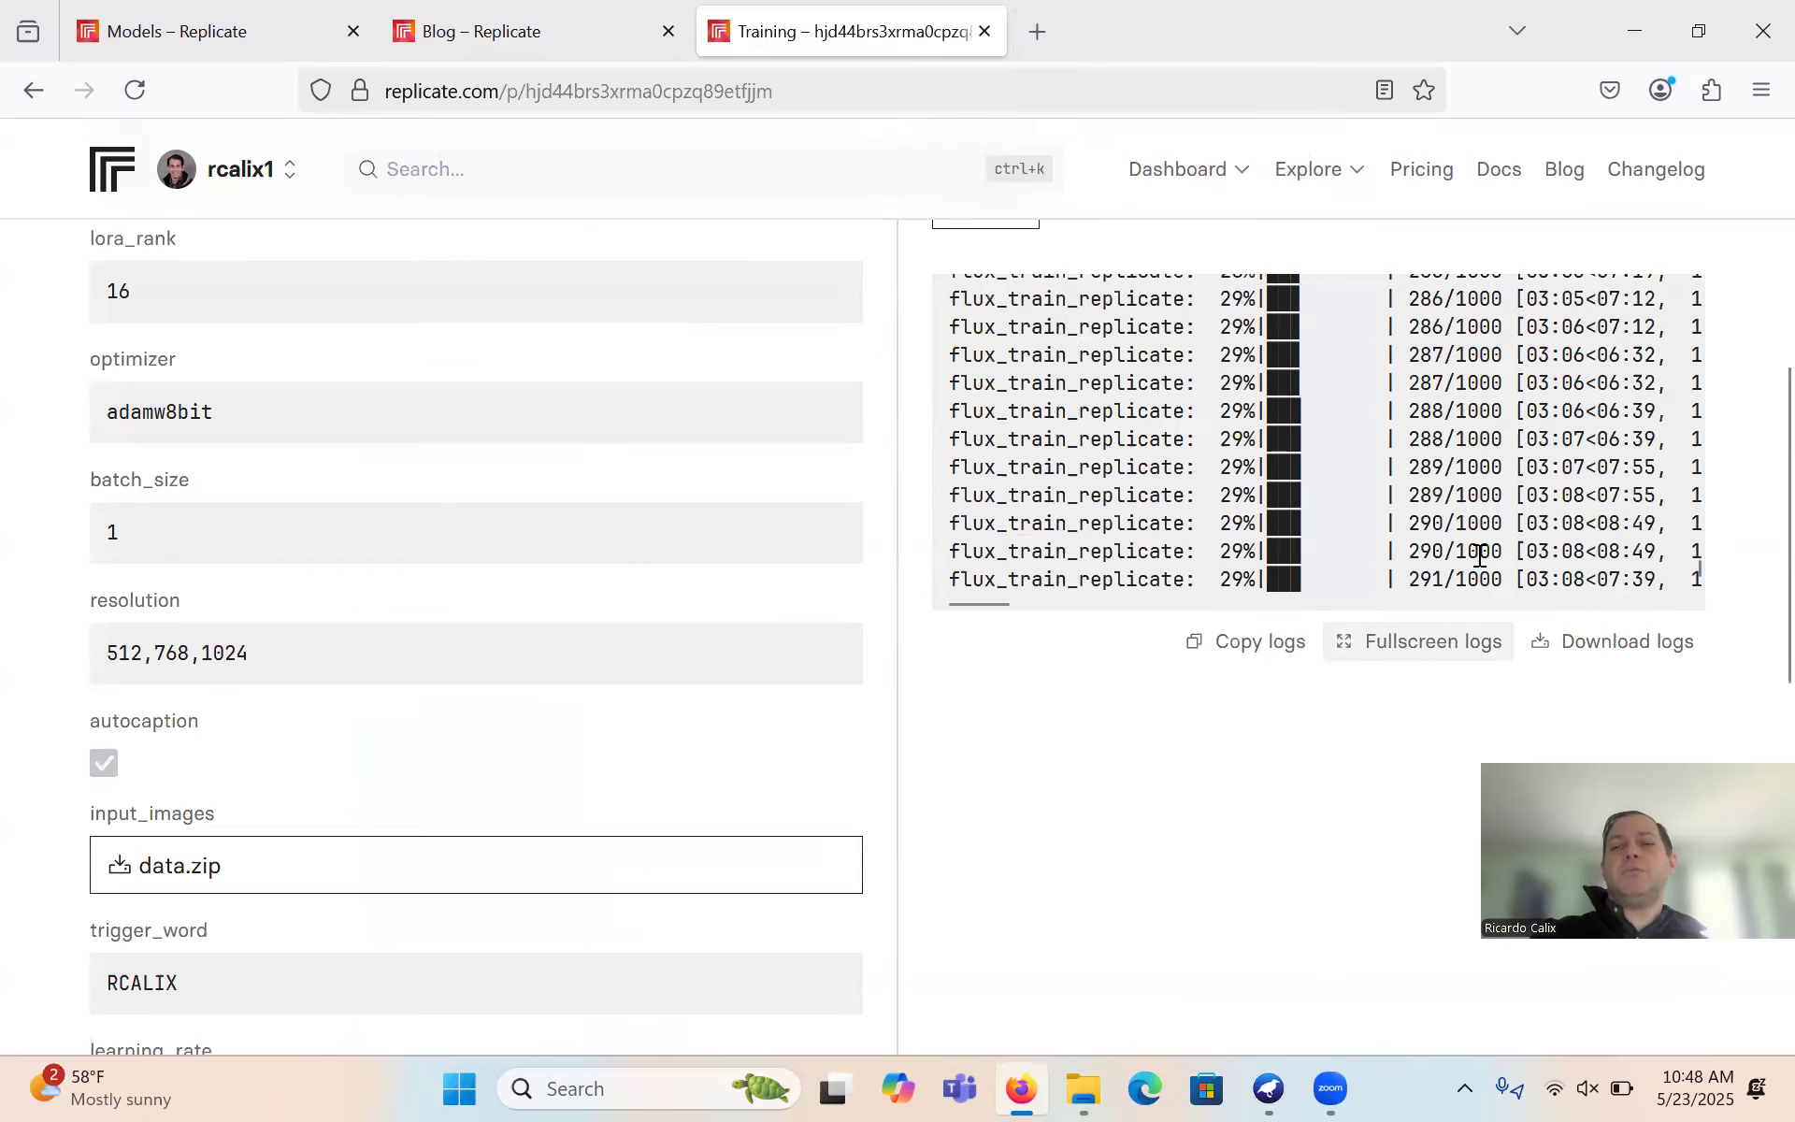
pyautogui.scroll(-2, 1371, 551)
pyautogui.scroll(2, 1334, 770)
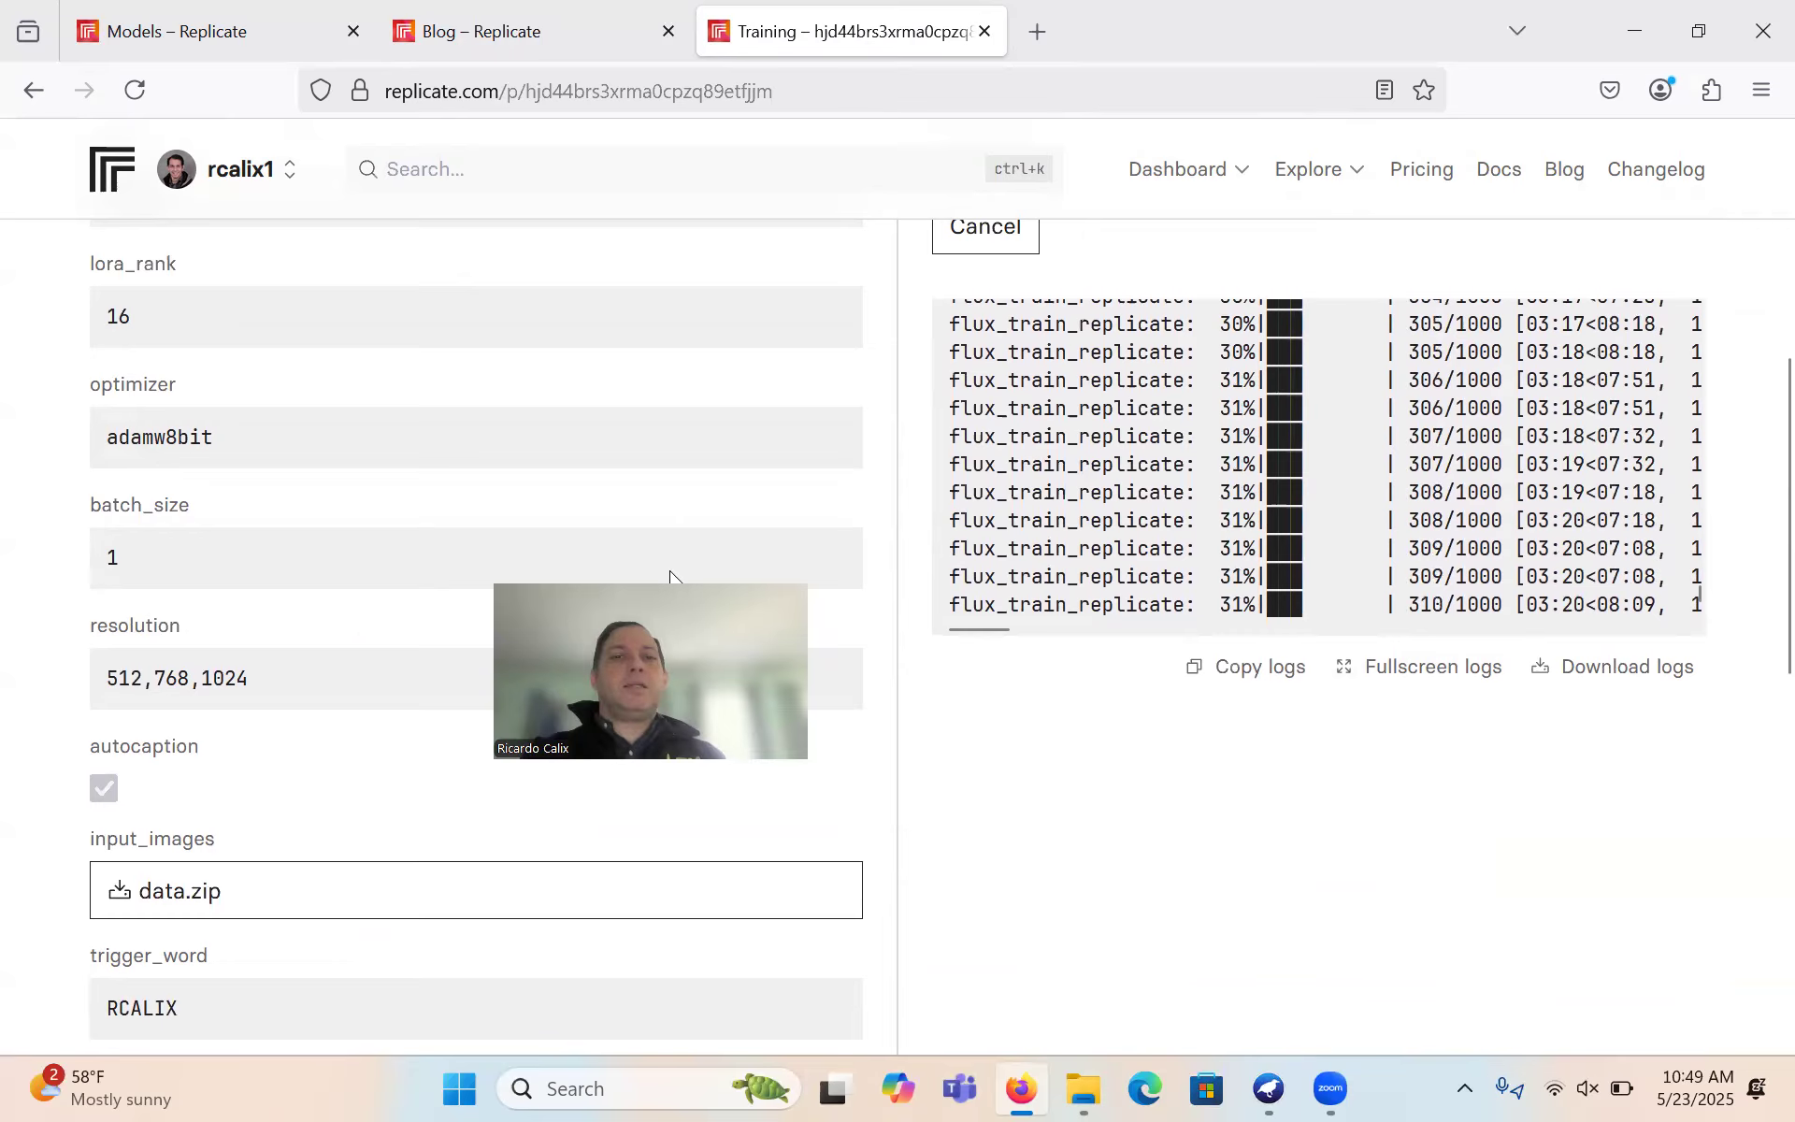
# - Switch to the Models tab and bring up the Replicate Documentation home page
pyautogui.click(455, 35)
pyautogui.click(241, 32)
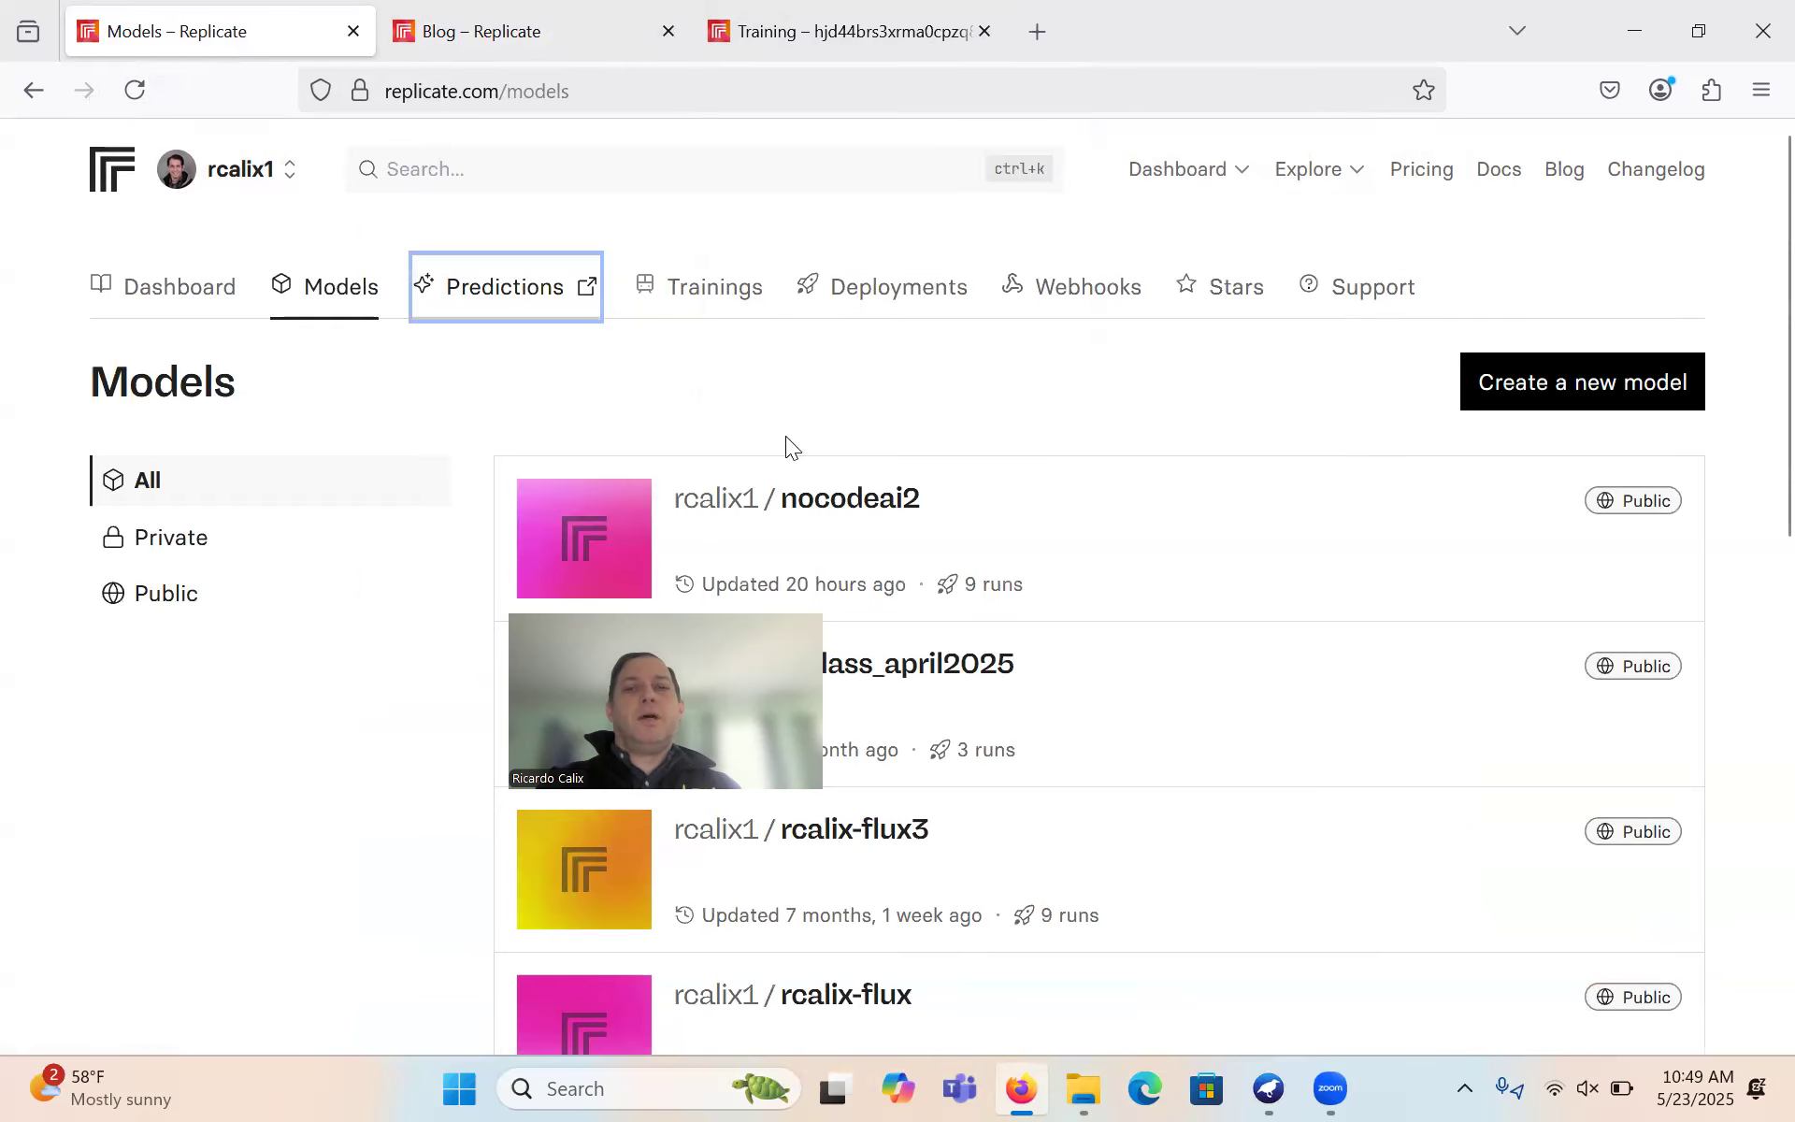
pyautogui.click(1496, 170)
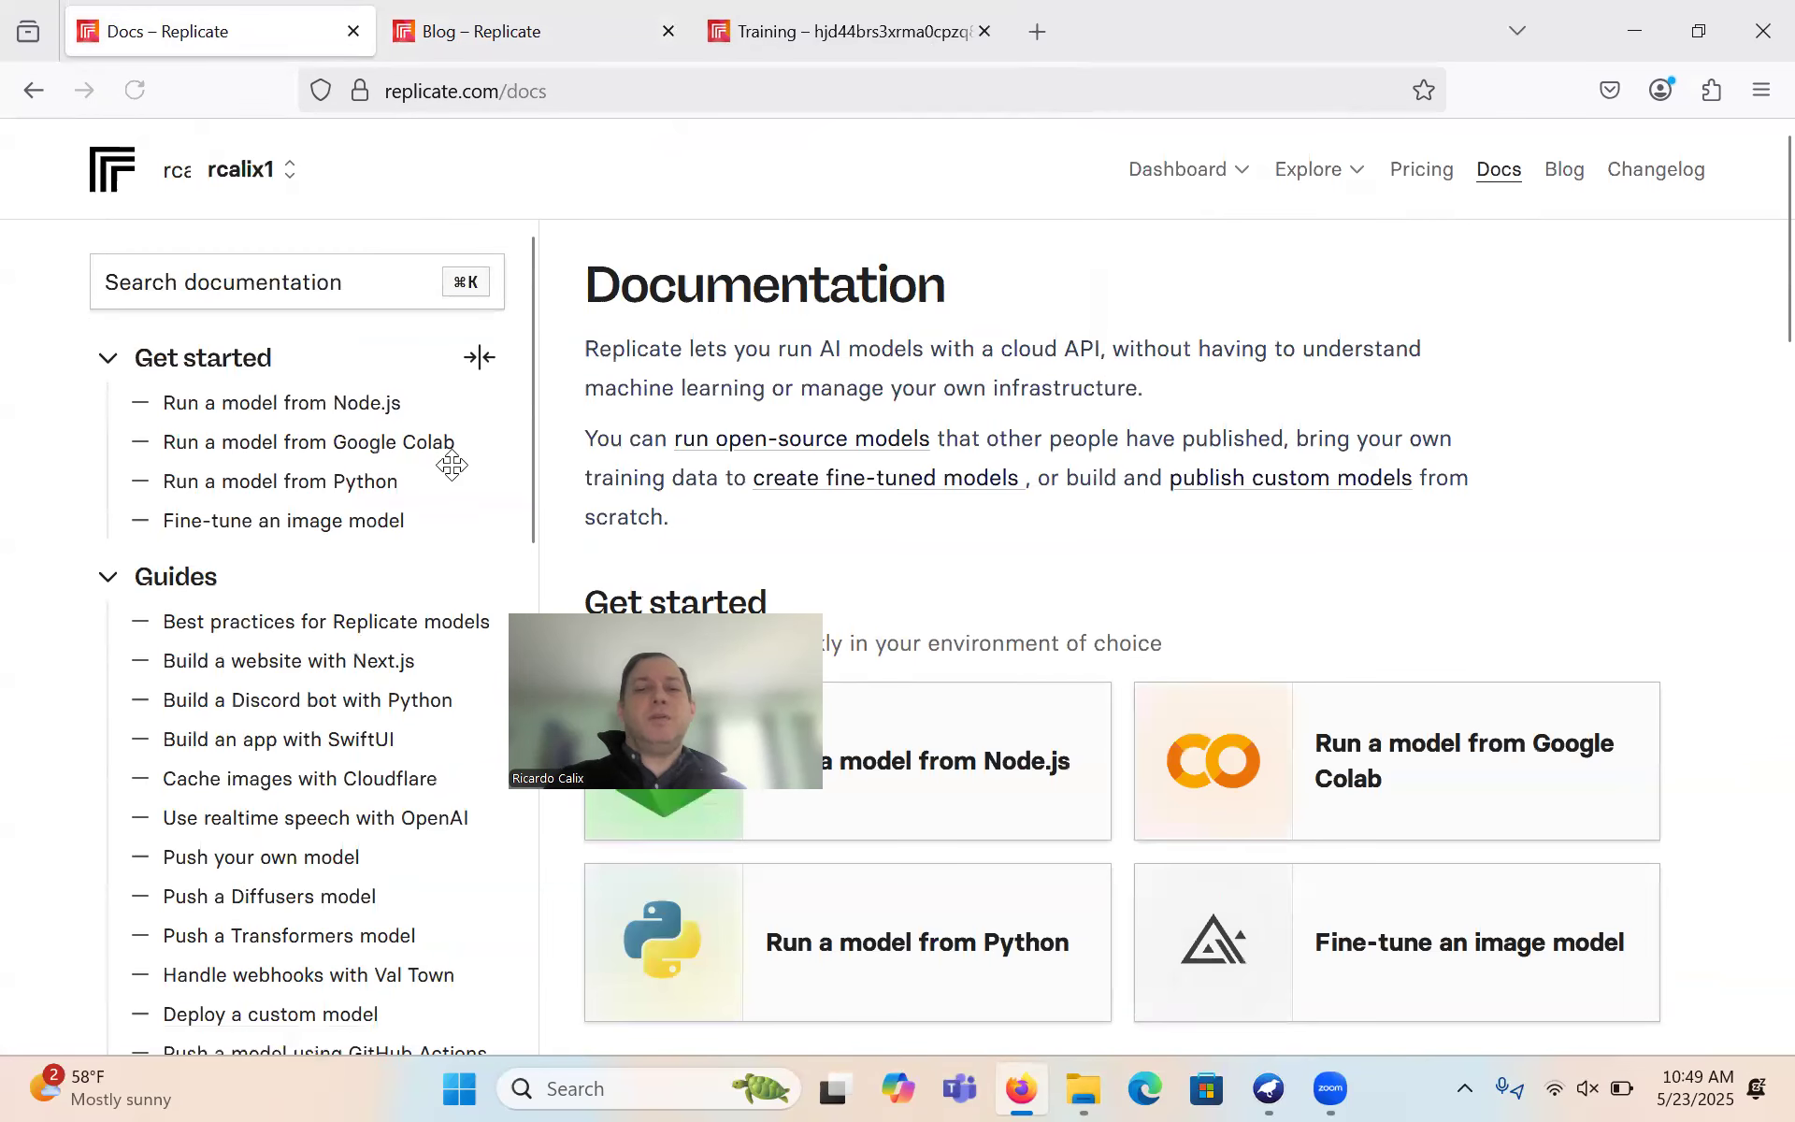
pyautogui.moveTo(452, 465); pyautogui.dragTo(452, 465)
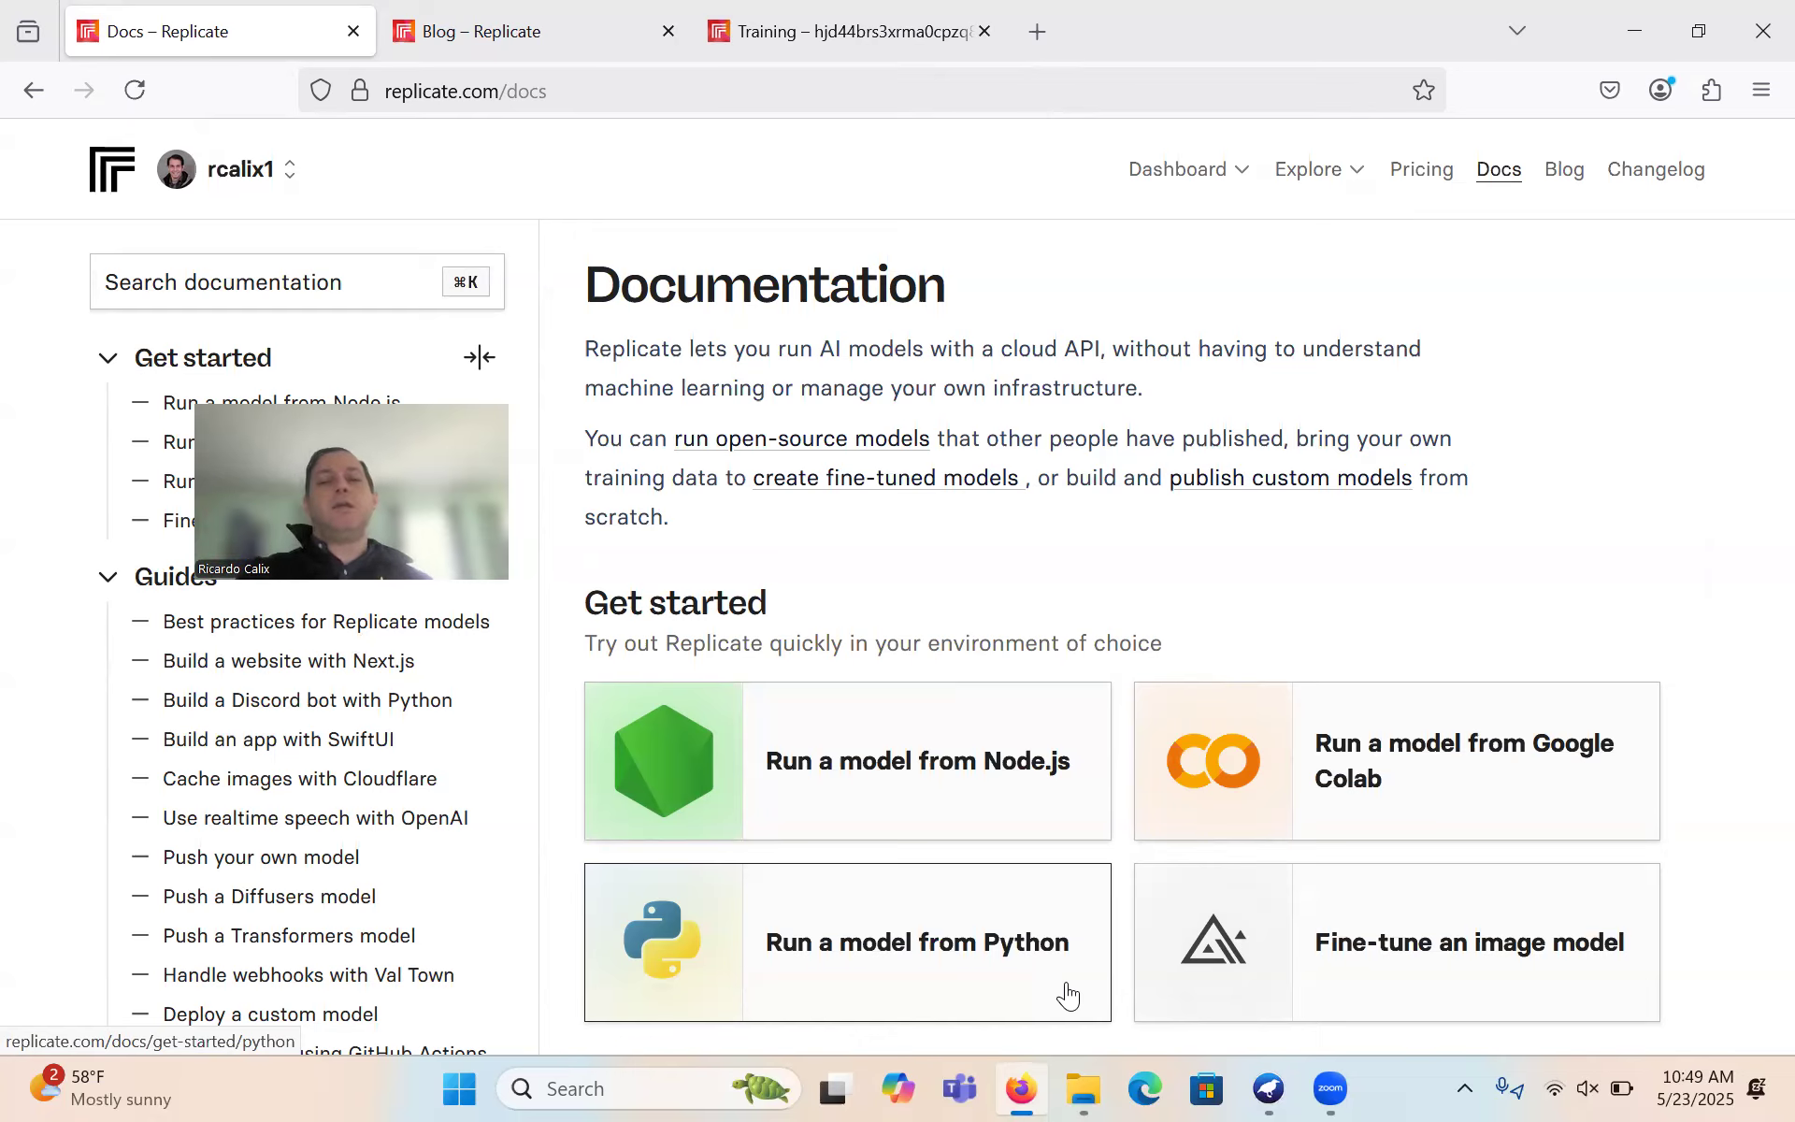
pyautogui.scroll(-2, 1067, 989)
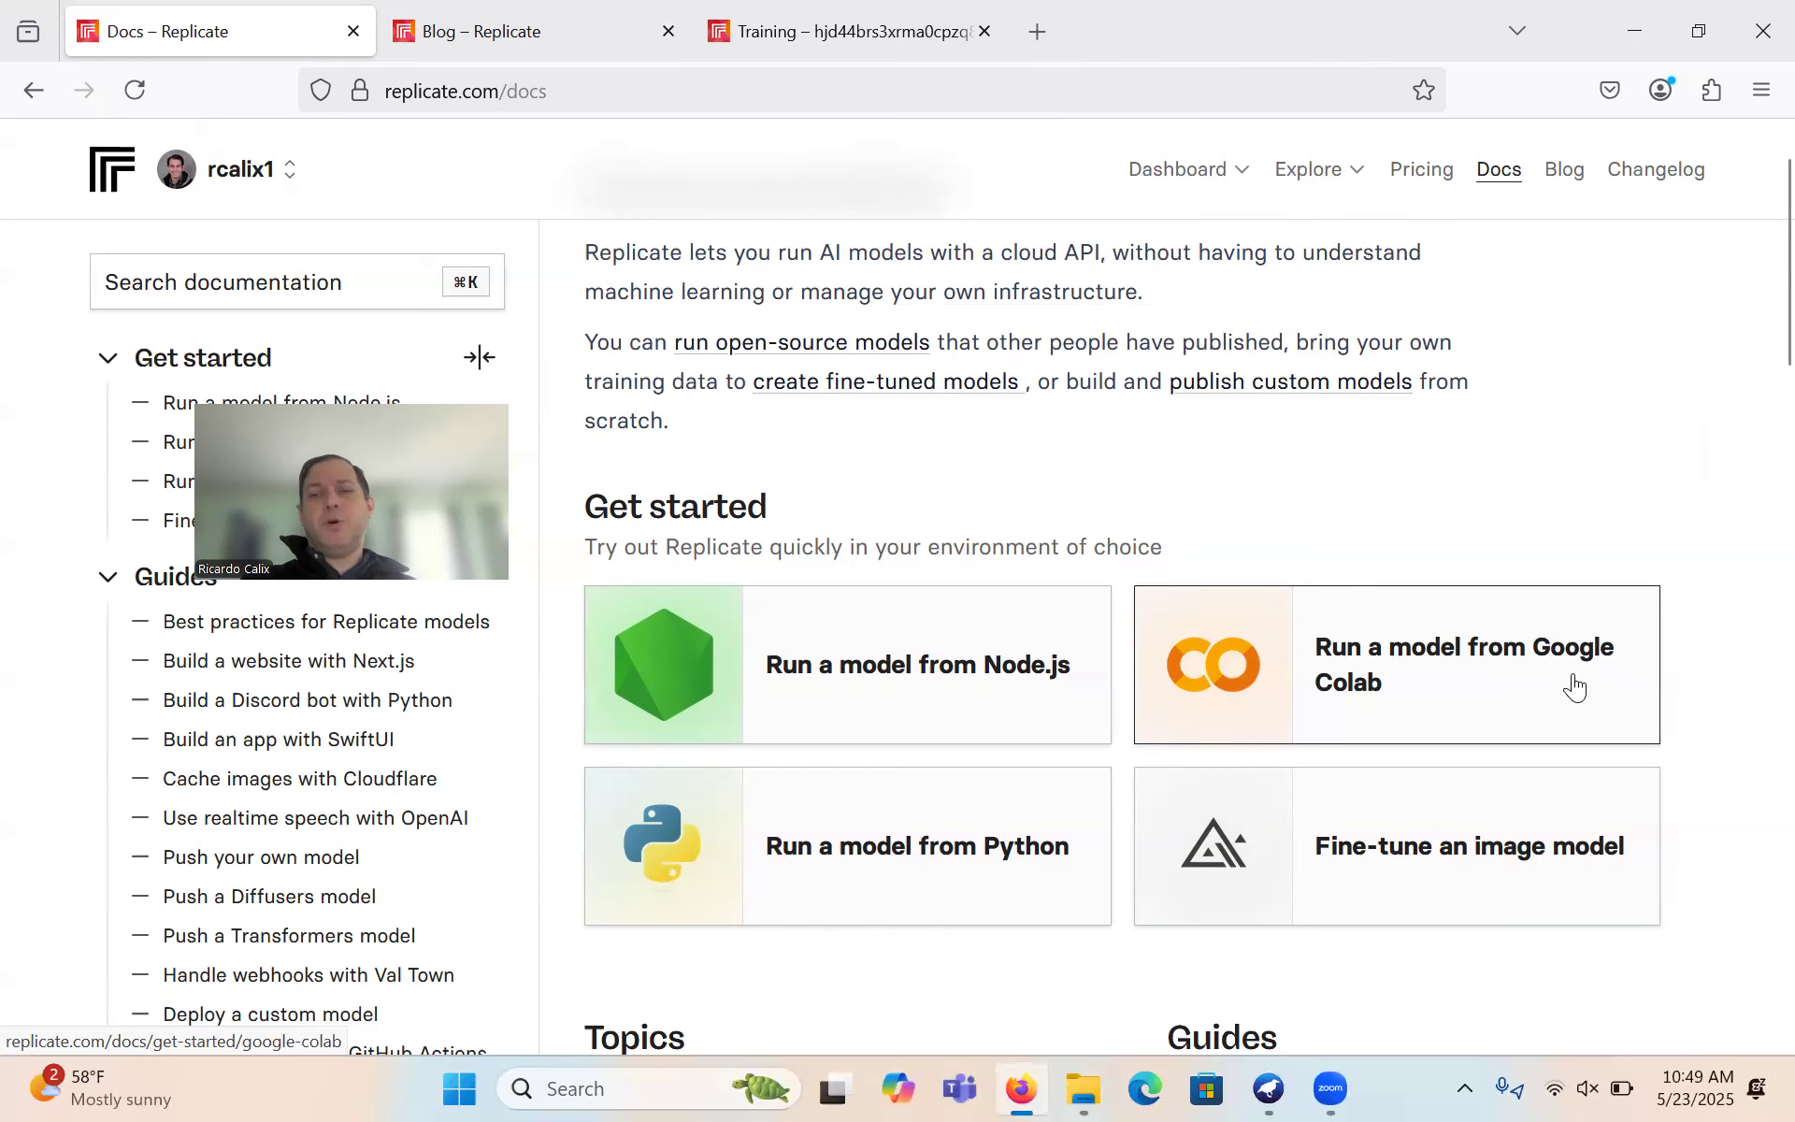
pyautogui.scroll(-2, 1465, 1053)
pyautogui.scroll(-3, 1465, 1053)
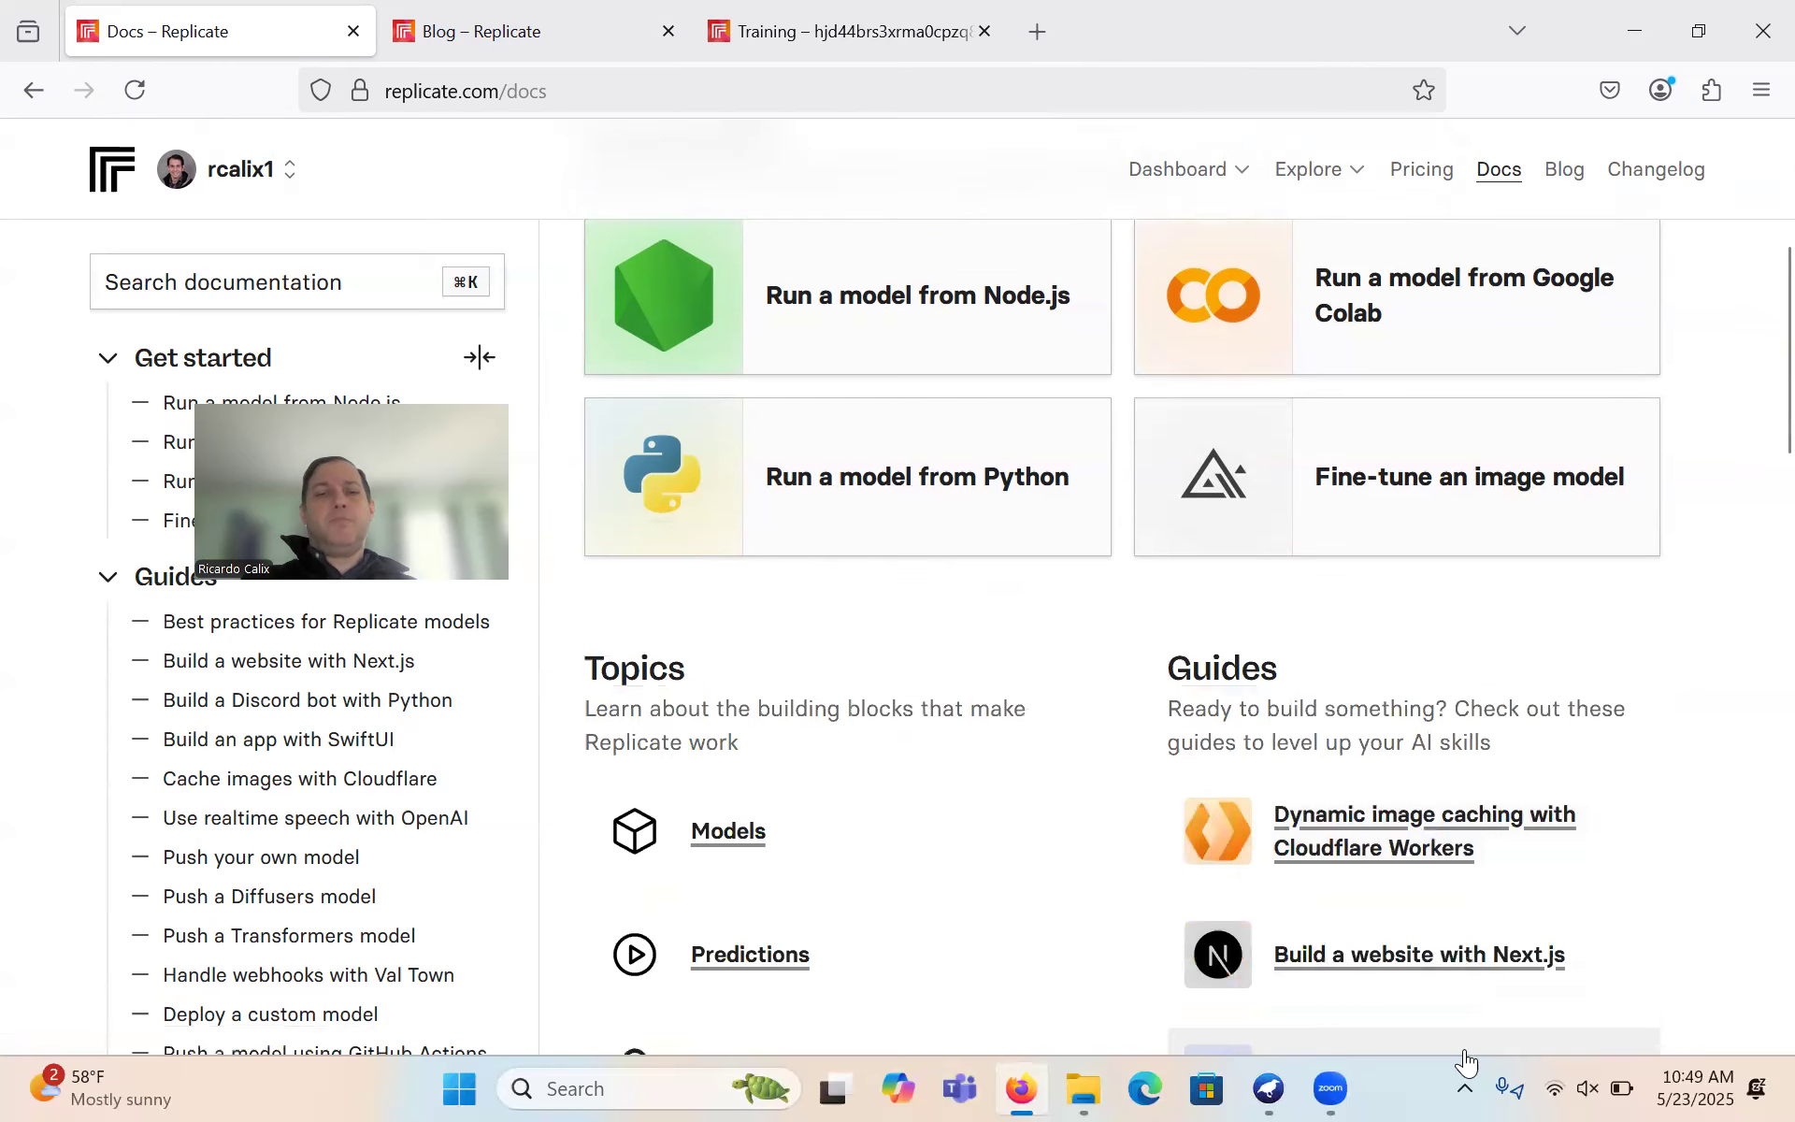
pyautogui.scroll(-2, 1029, 973)
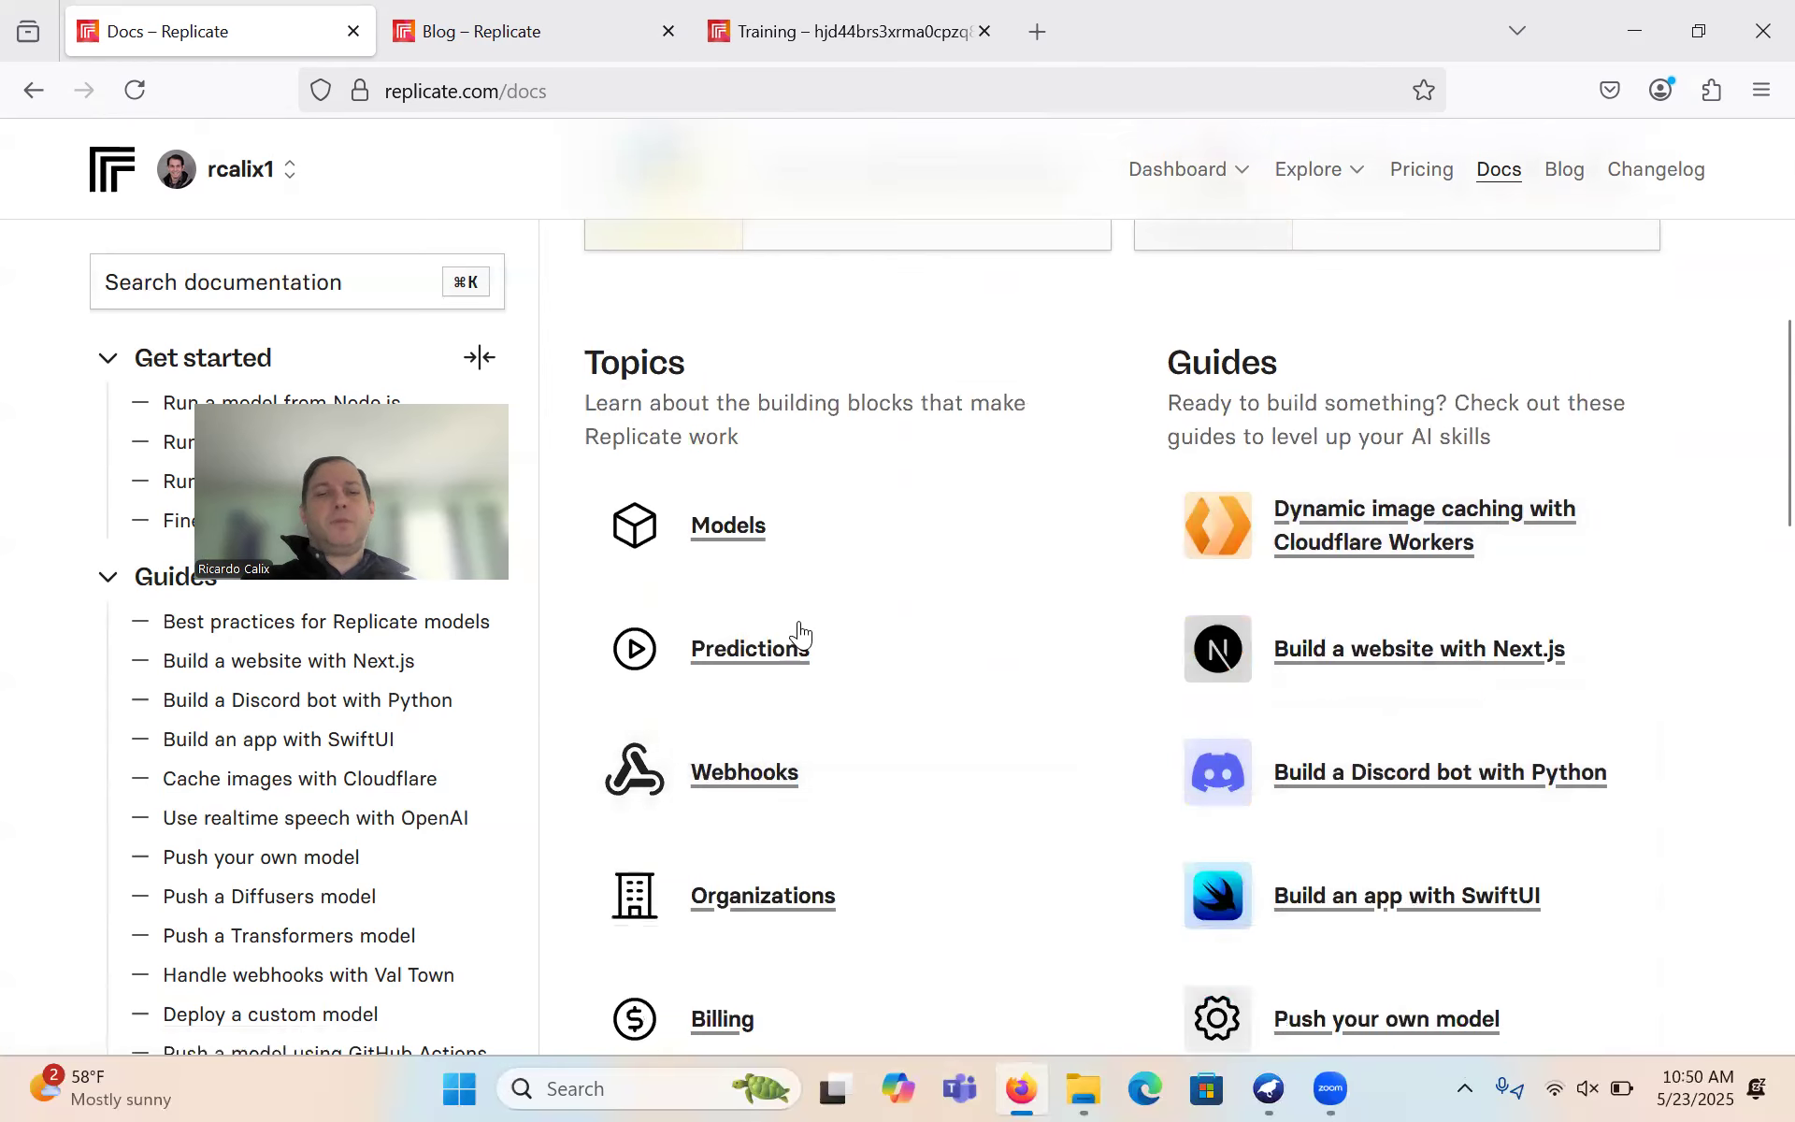
# - Read through the Models topic page under the documentation's Topics
pyautogui.click(721, 528)
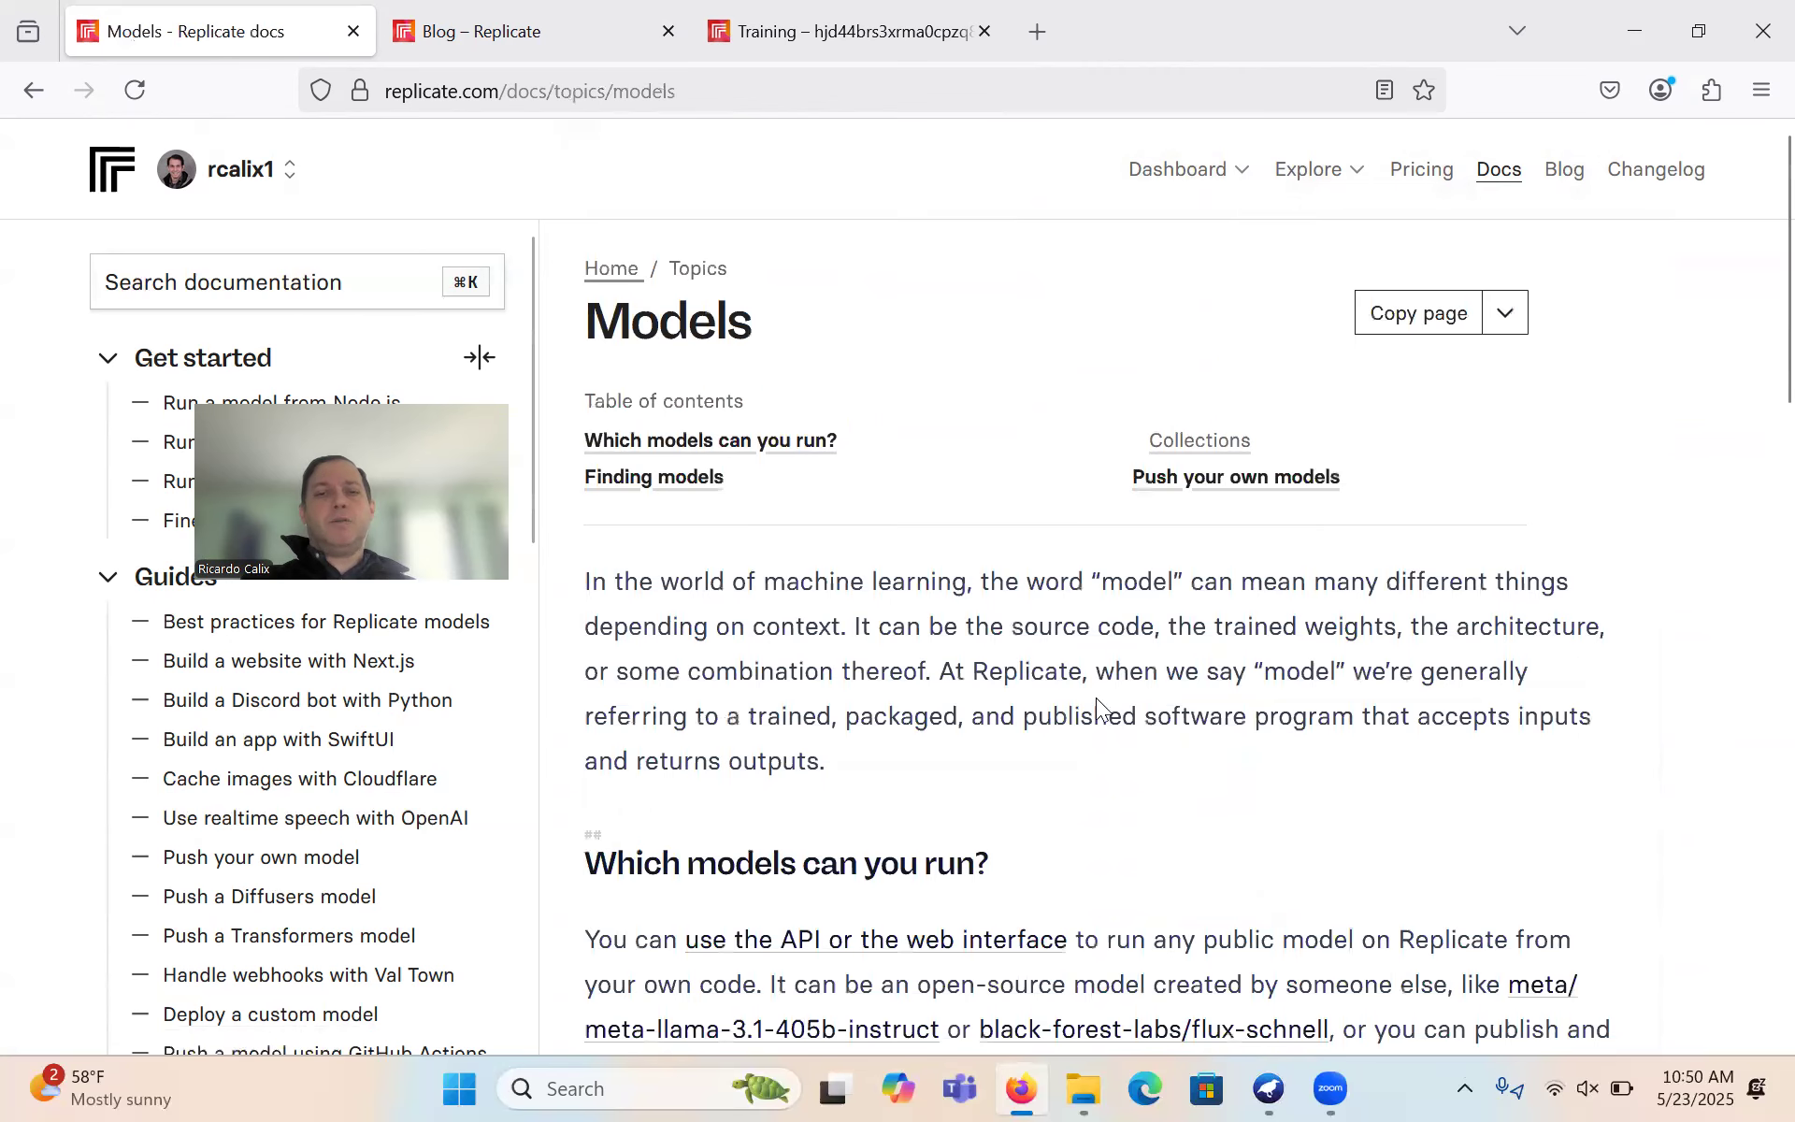
pyautogui.scroll(-5, 1096, 698)
pyautogui.scroll(-10, 1099, 698)
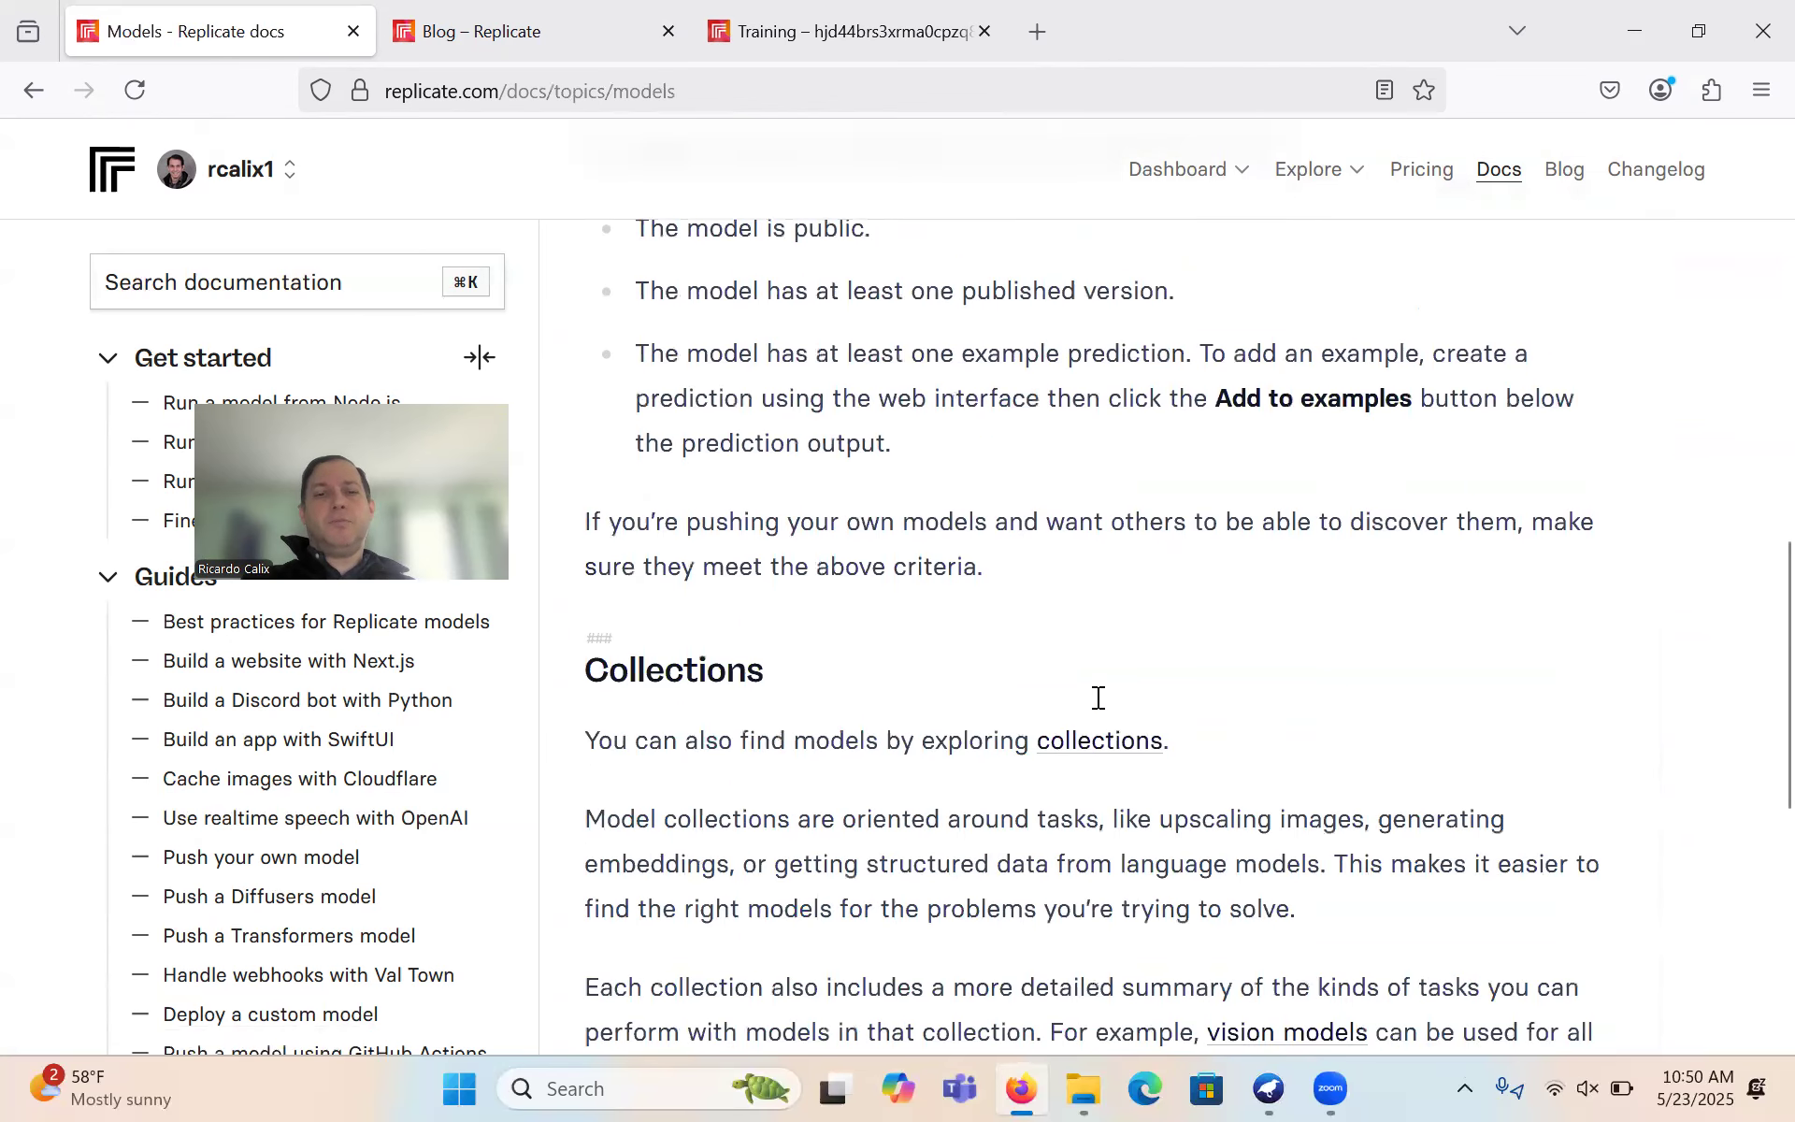
pyautogui.scroll(2, 1099, 698)
pyautogui.scroll(10, 1099, 697)
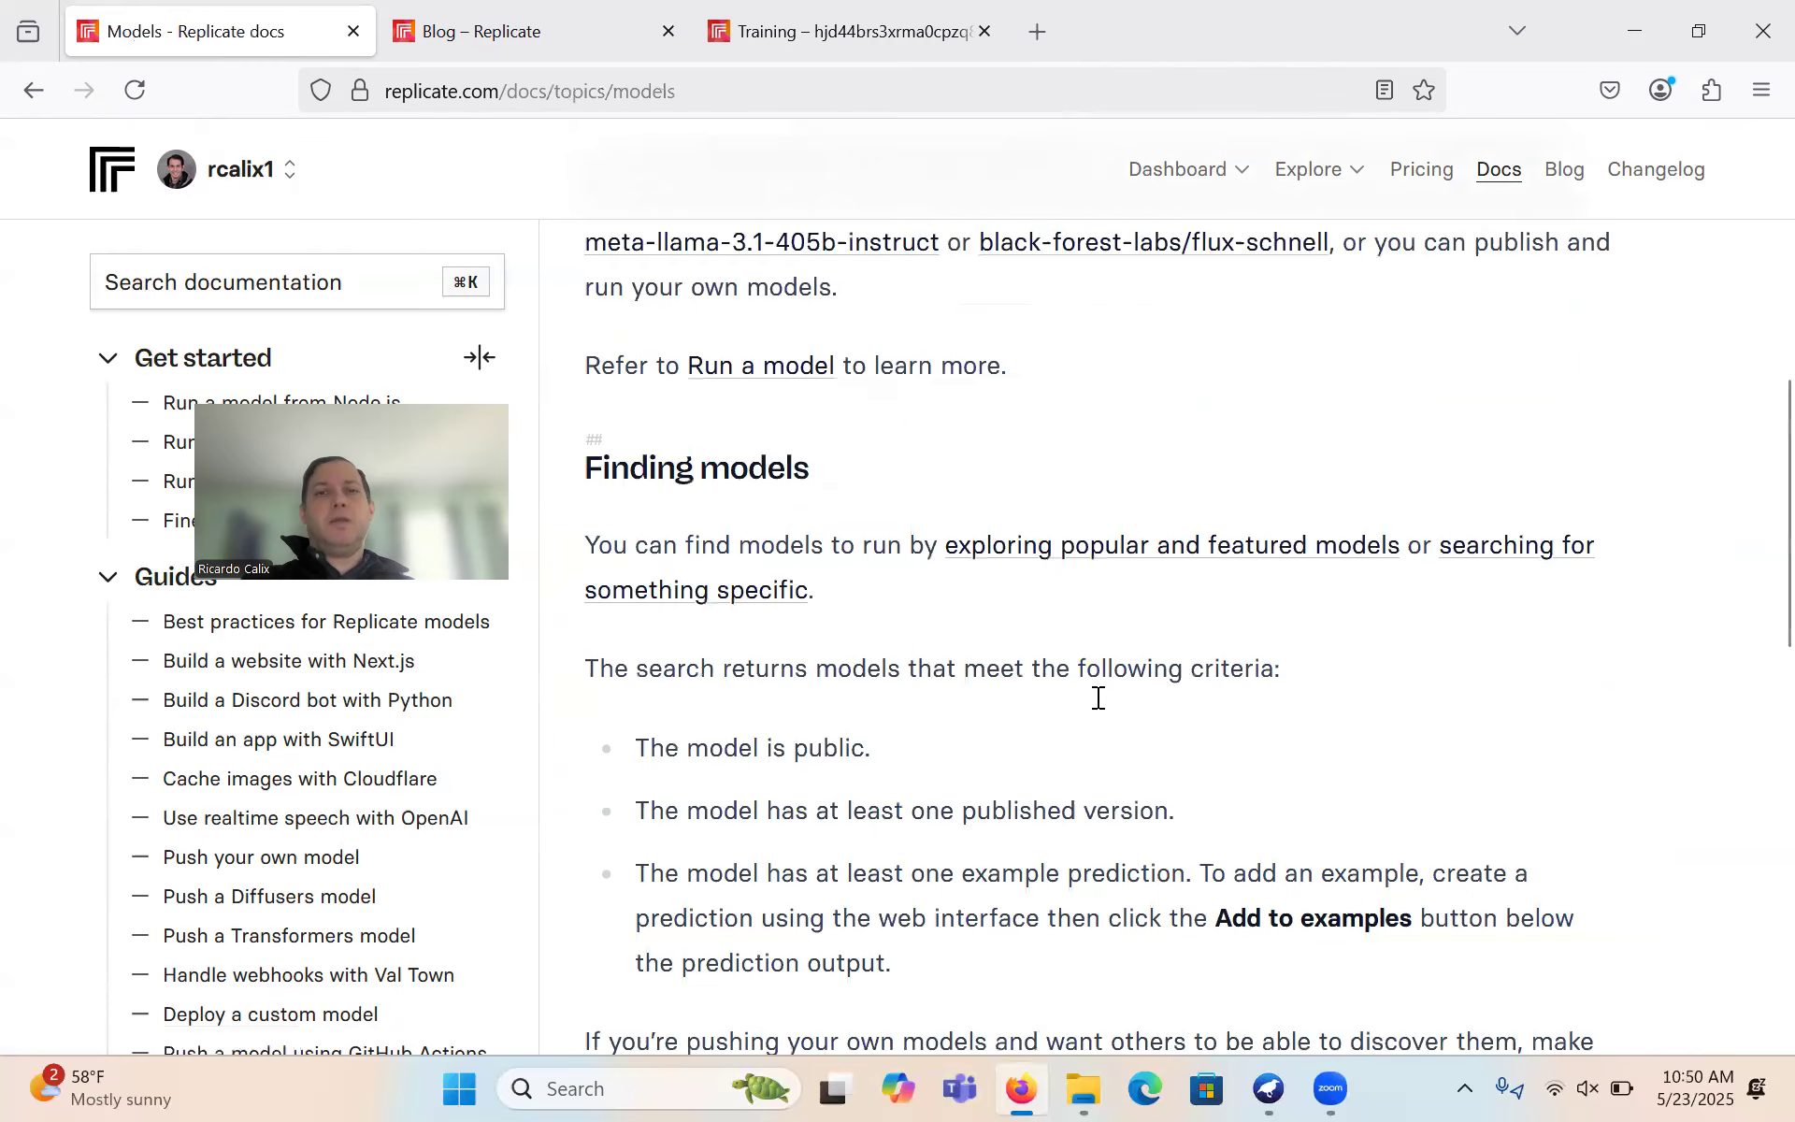
pyautogui.scroll(1, 826, 628)
pyautogui.scroll(5, 827, 628)
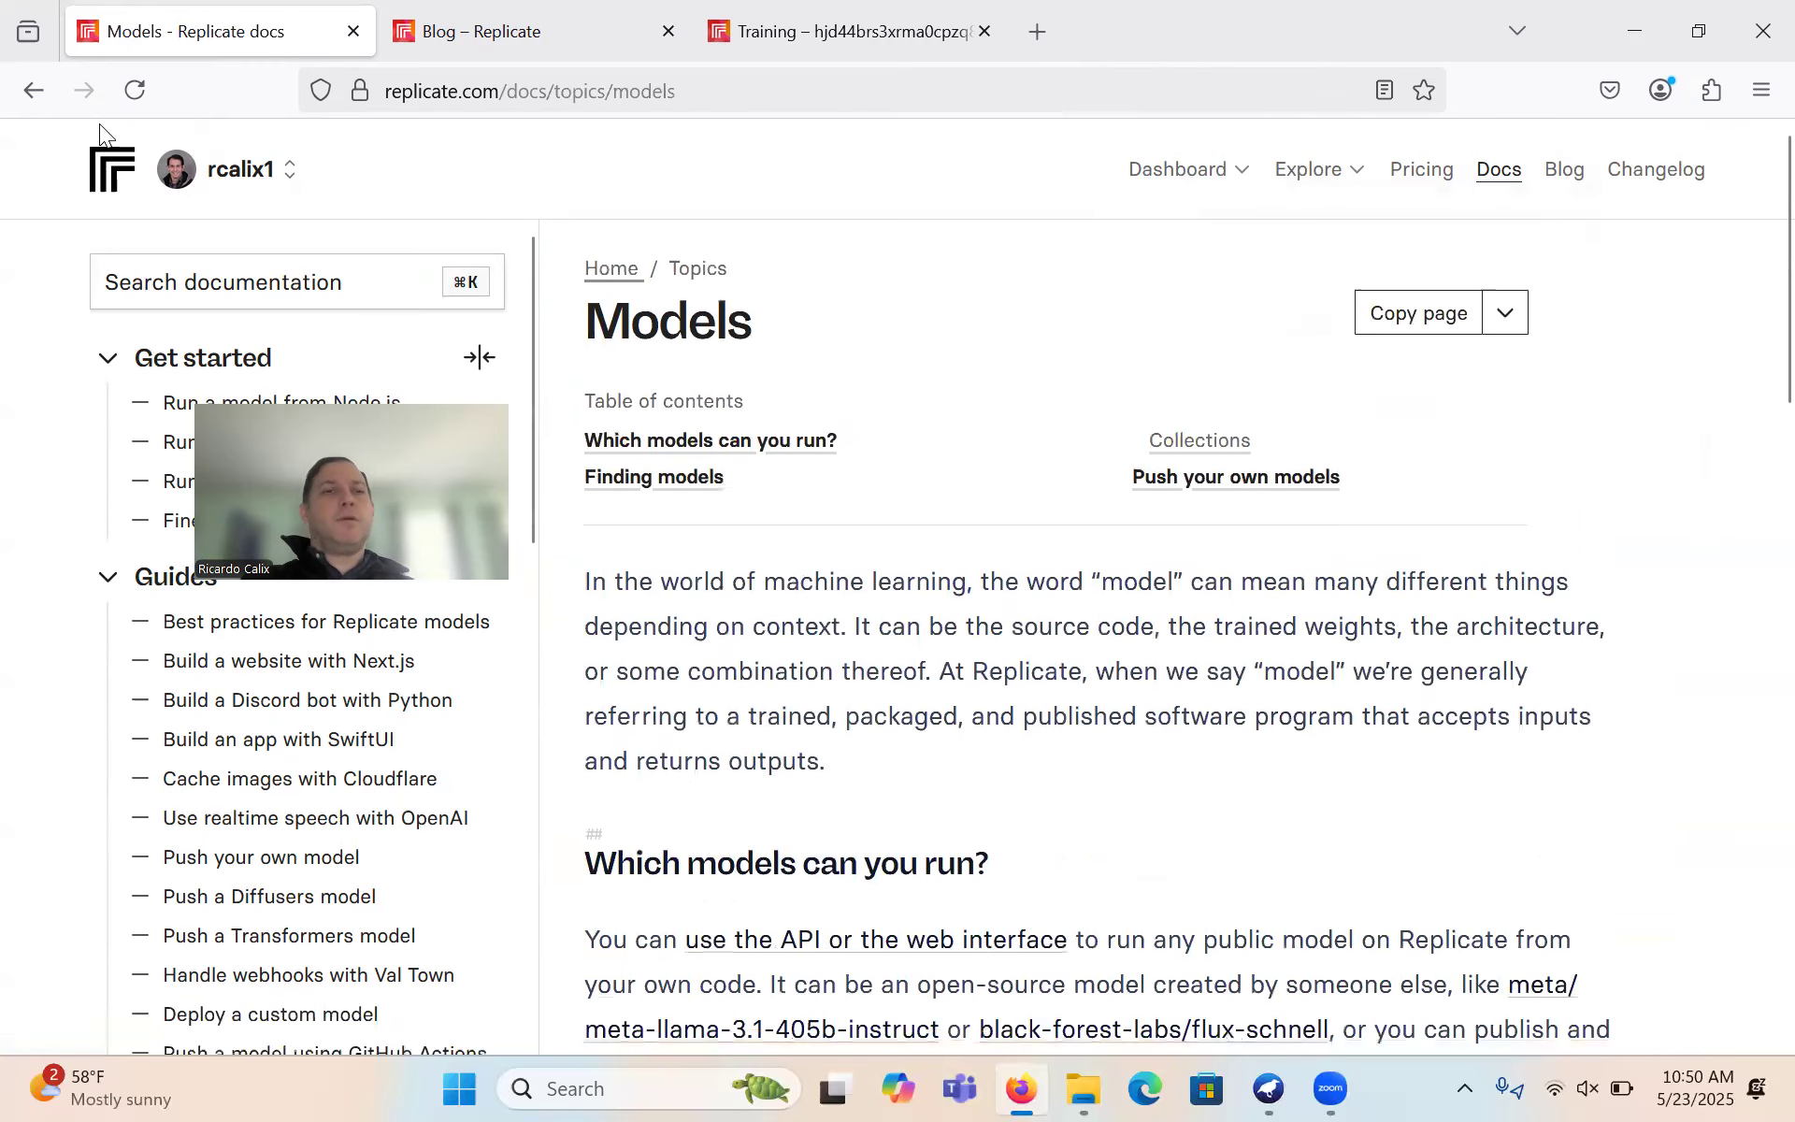
# - Go back to the docs home and reopen the Models topic explaining which models can run
pyautogui.click(33, 91)
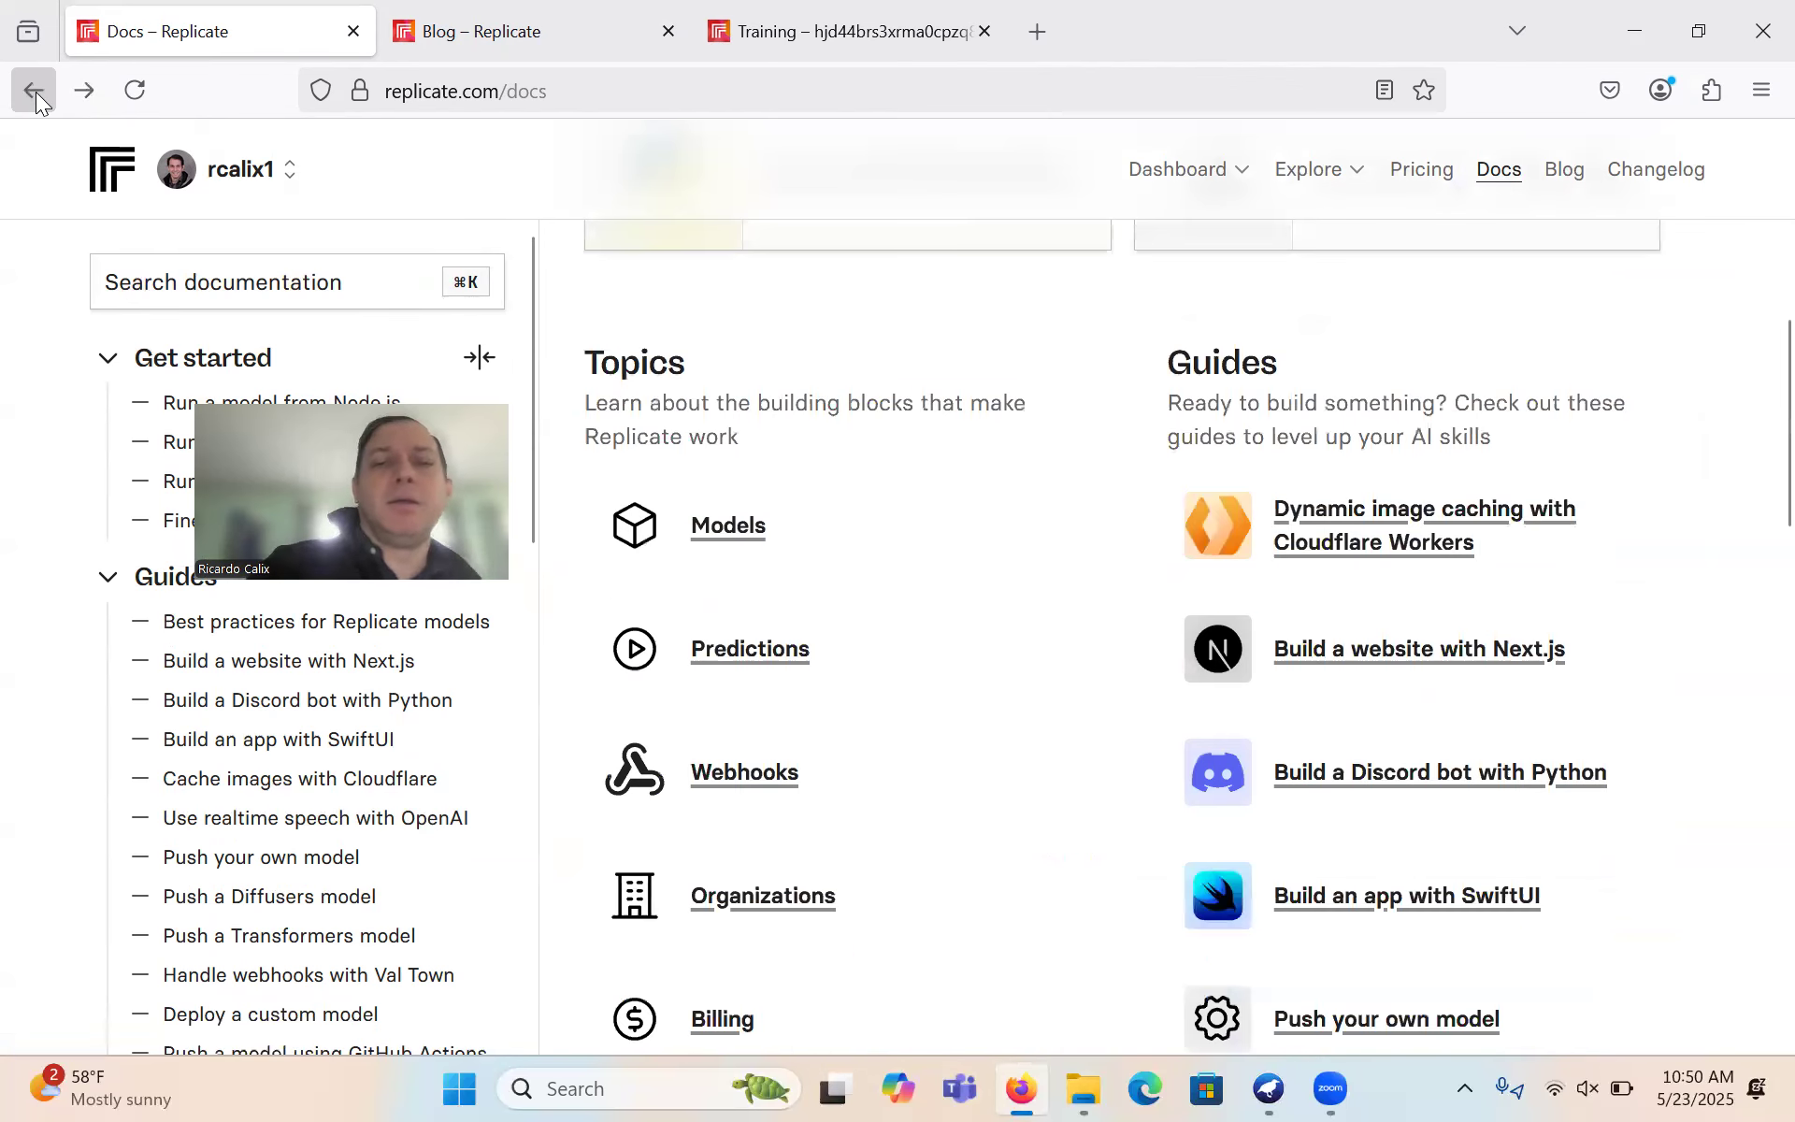
pyautogui.click(731, 527)
pyautogui.scroll(-3, 731, 524)
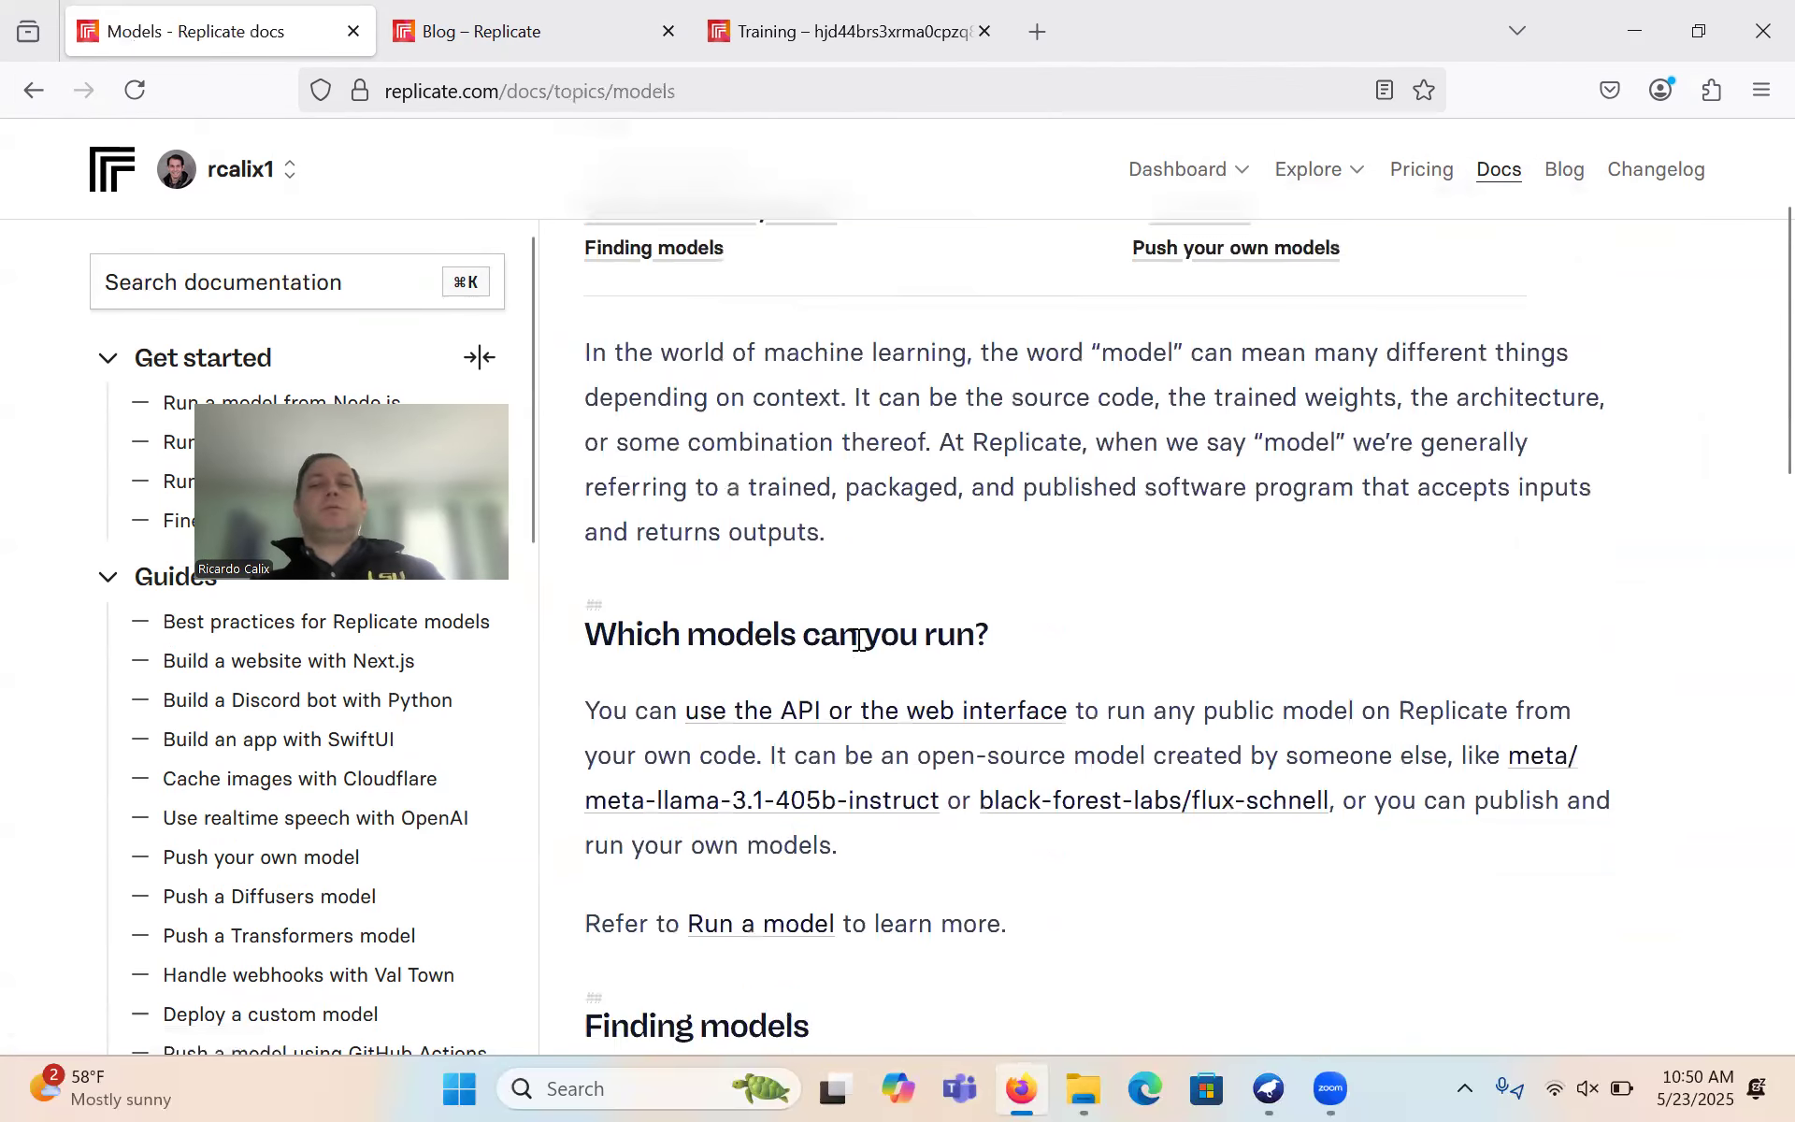
pyautogui.scroll(1, 854, 645)
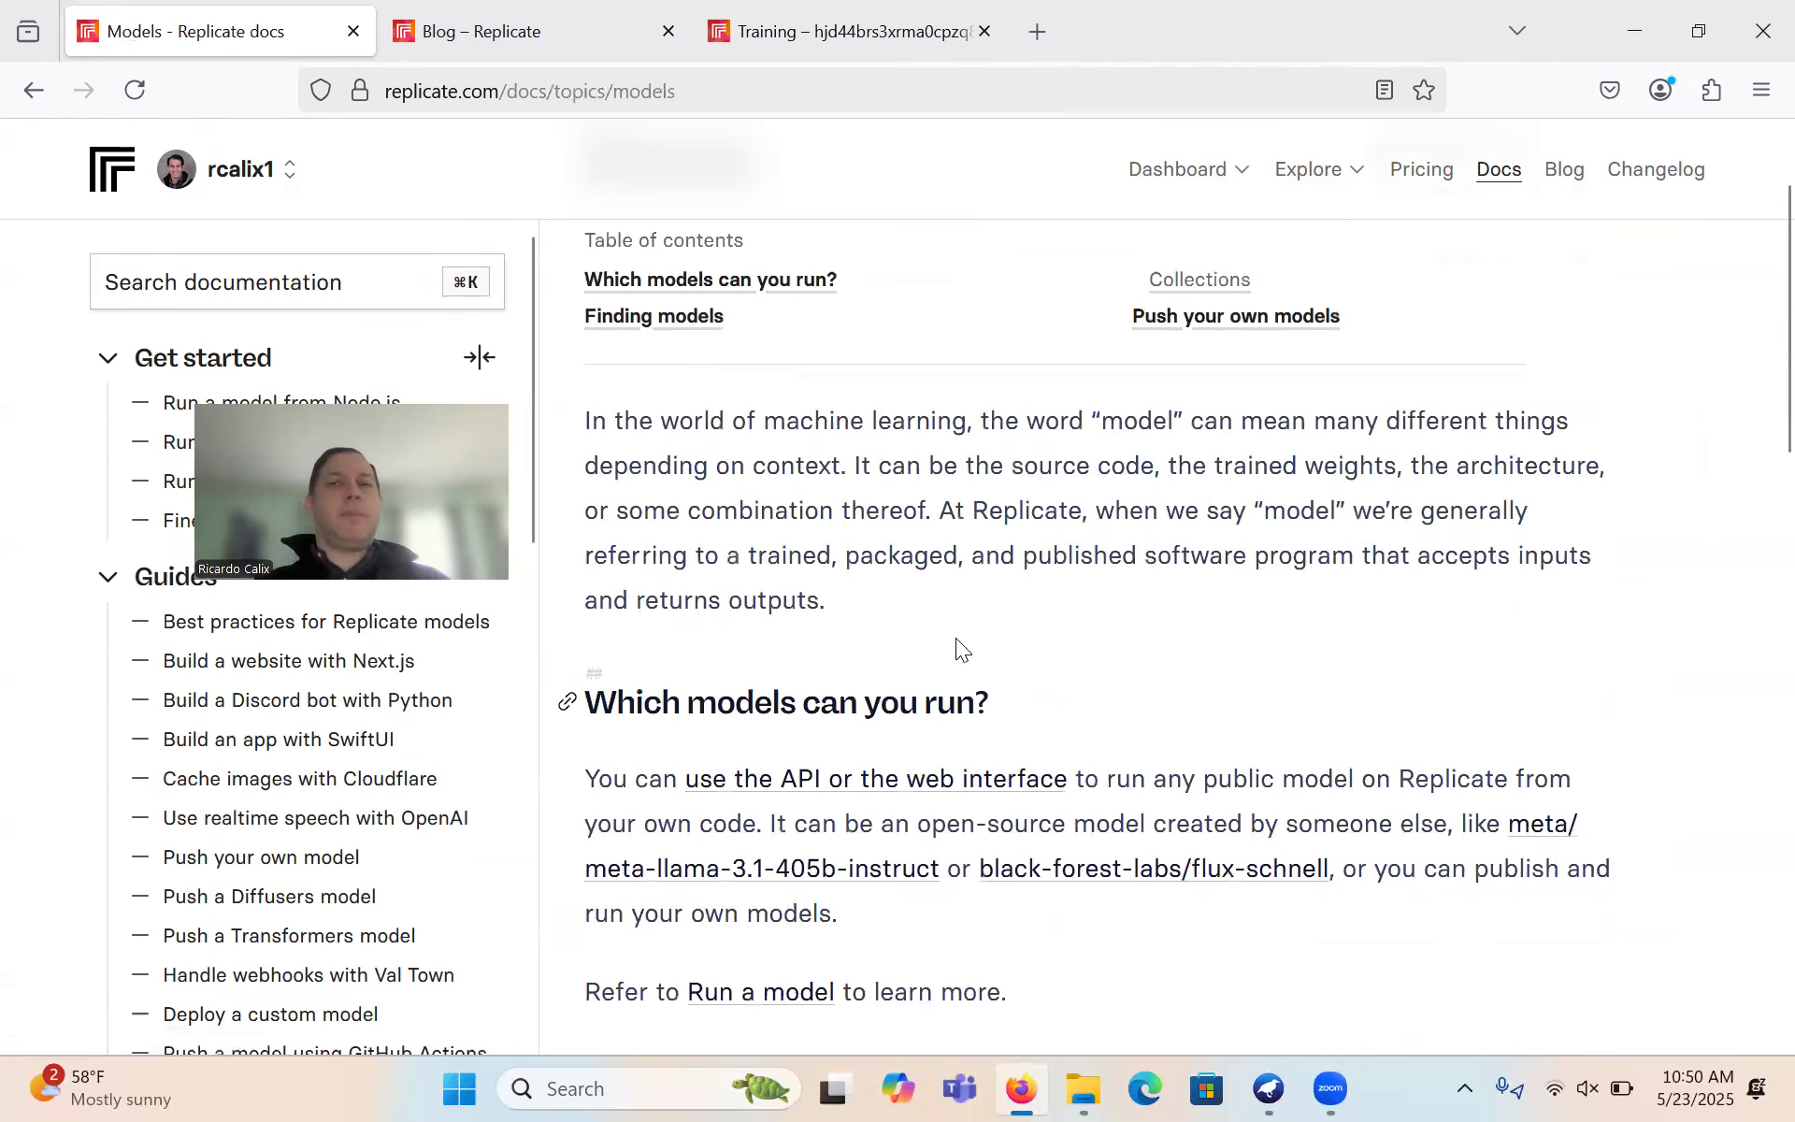
# - Revisit the models list from the dashboard, then return to the training log at step 431/1000
pyautogui.click(112, 169)
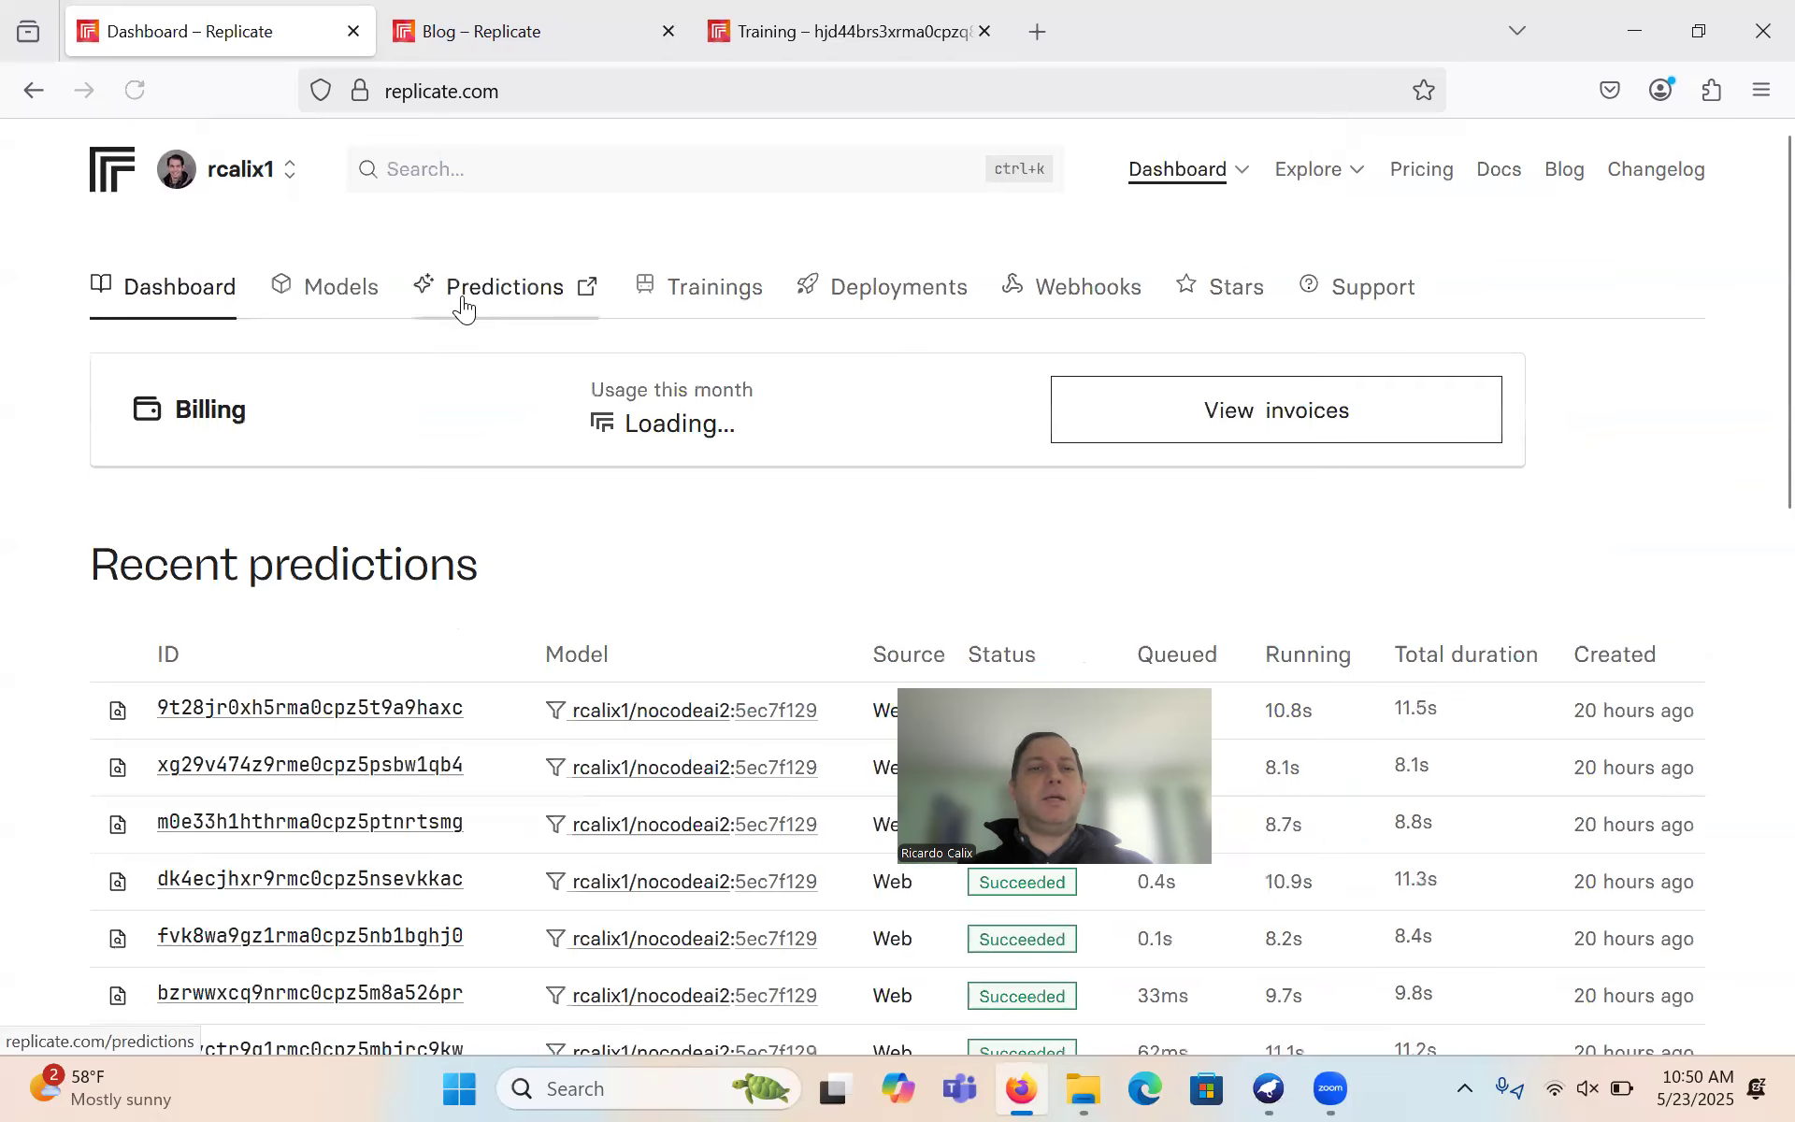
pyautogui.click(352, 297)
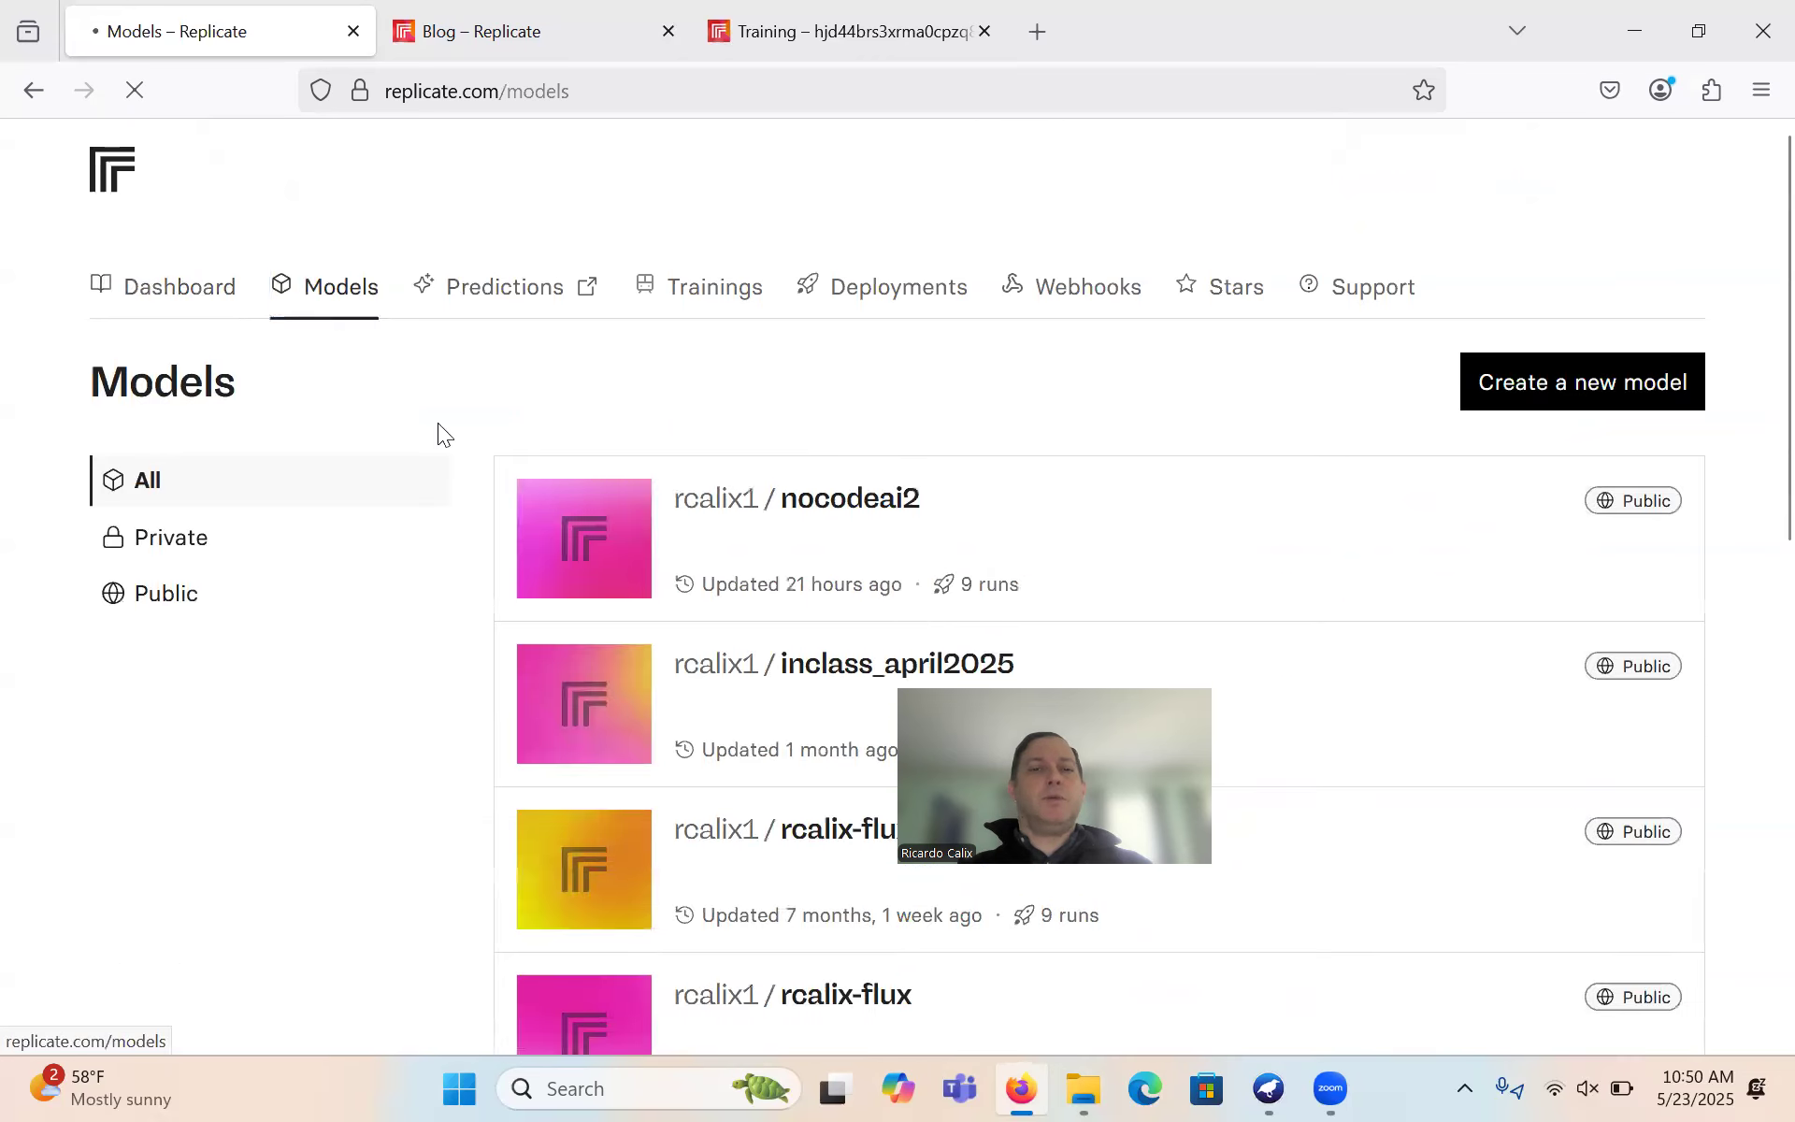
pyautogui.scroll(-1, 320, 669)
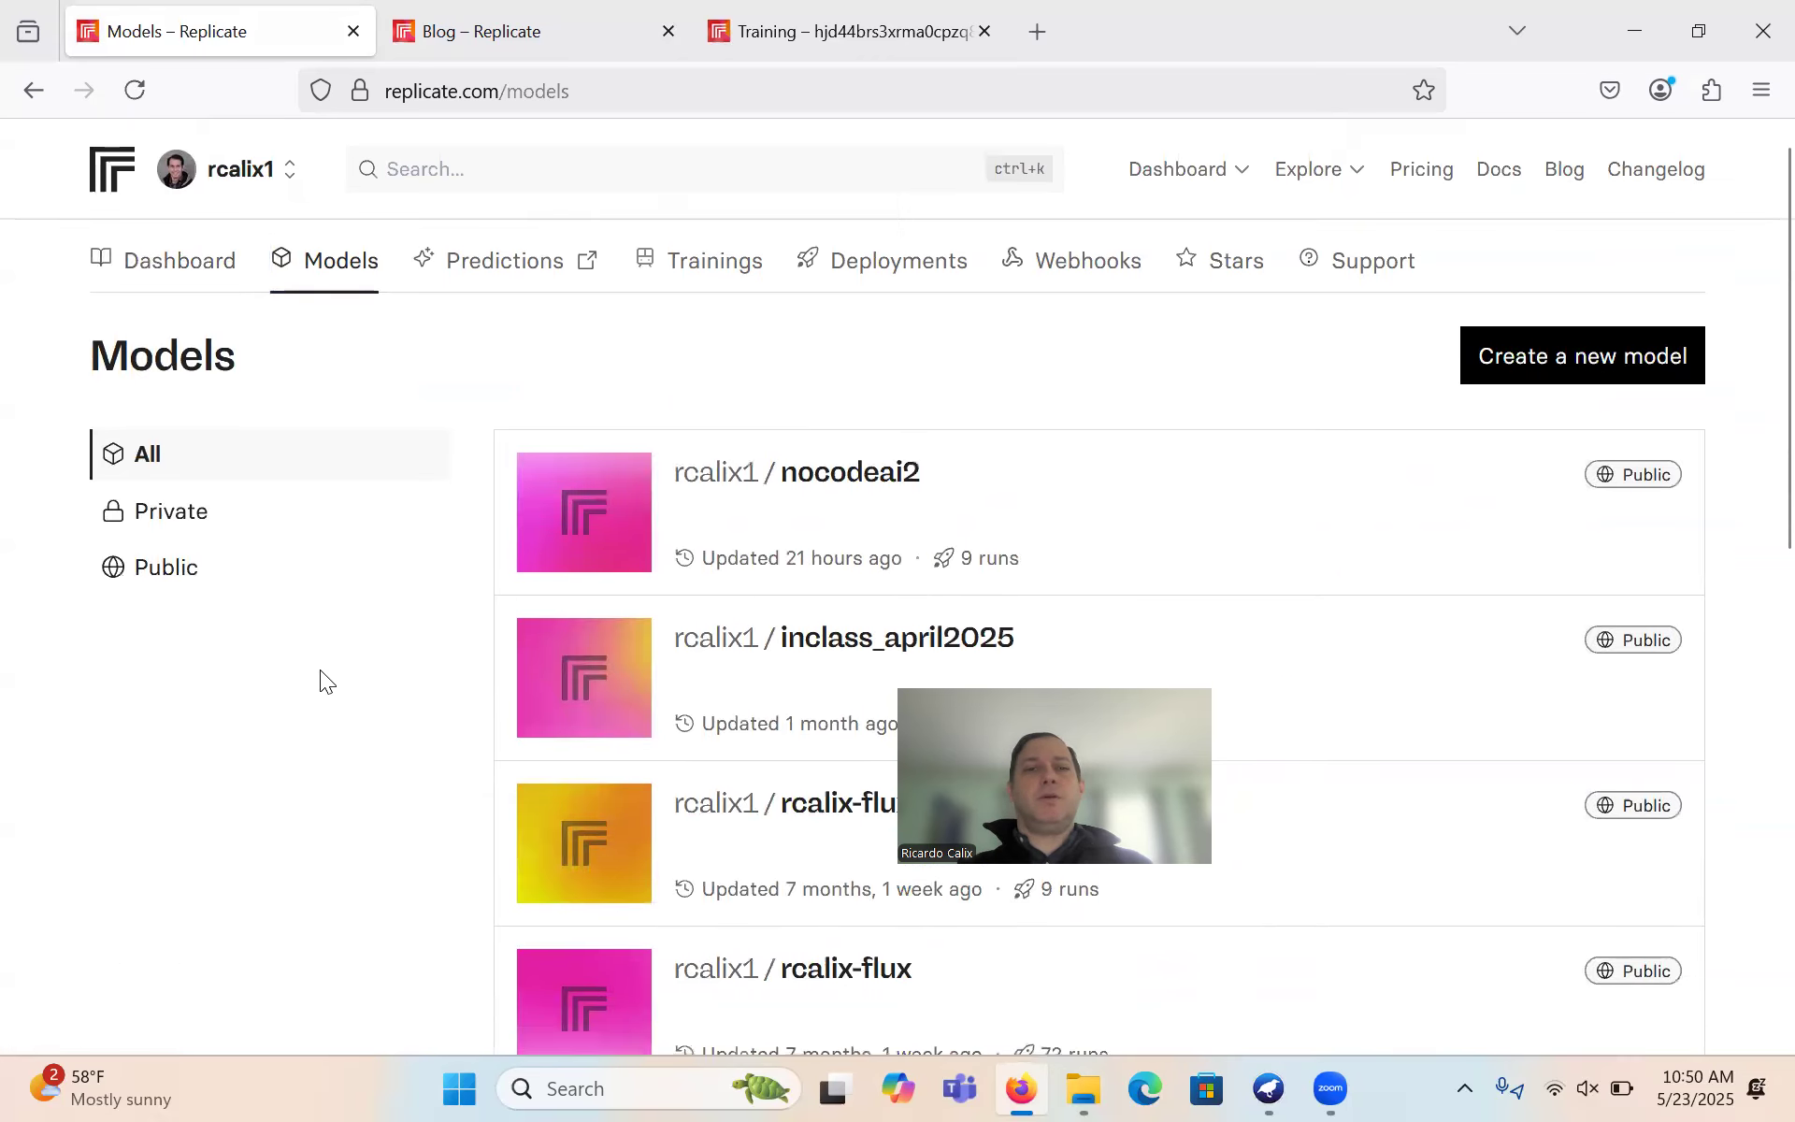
pyautogui.scroll(-10, 320, 669)
pyautogui.scroll(10, 320, 670)
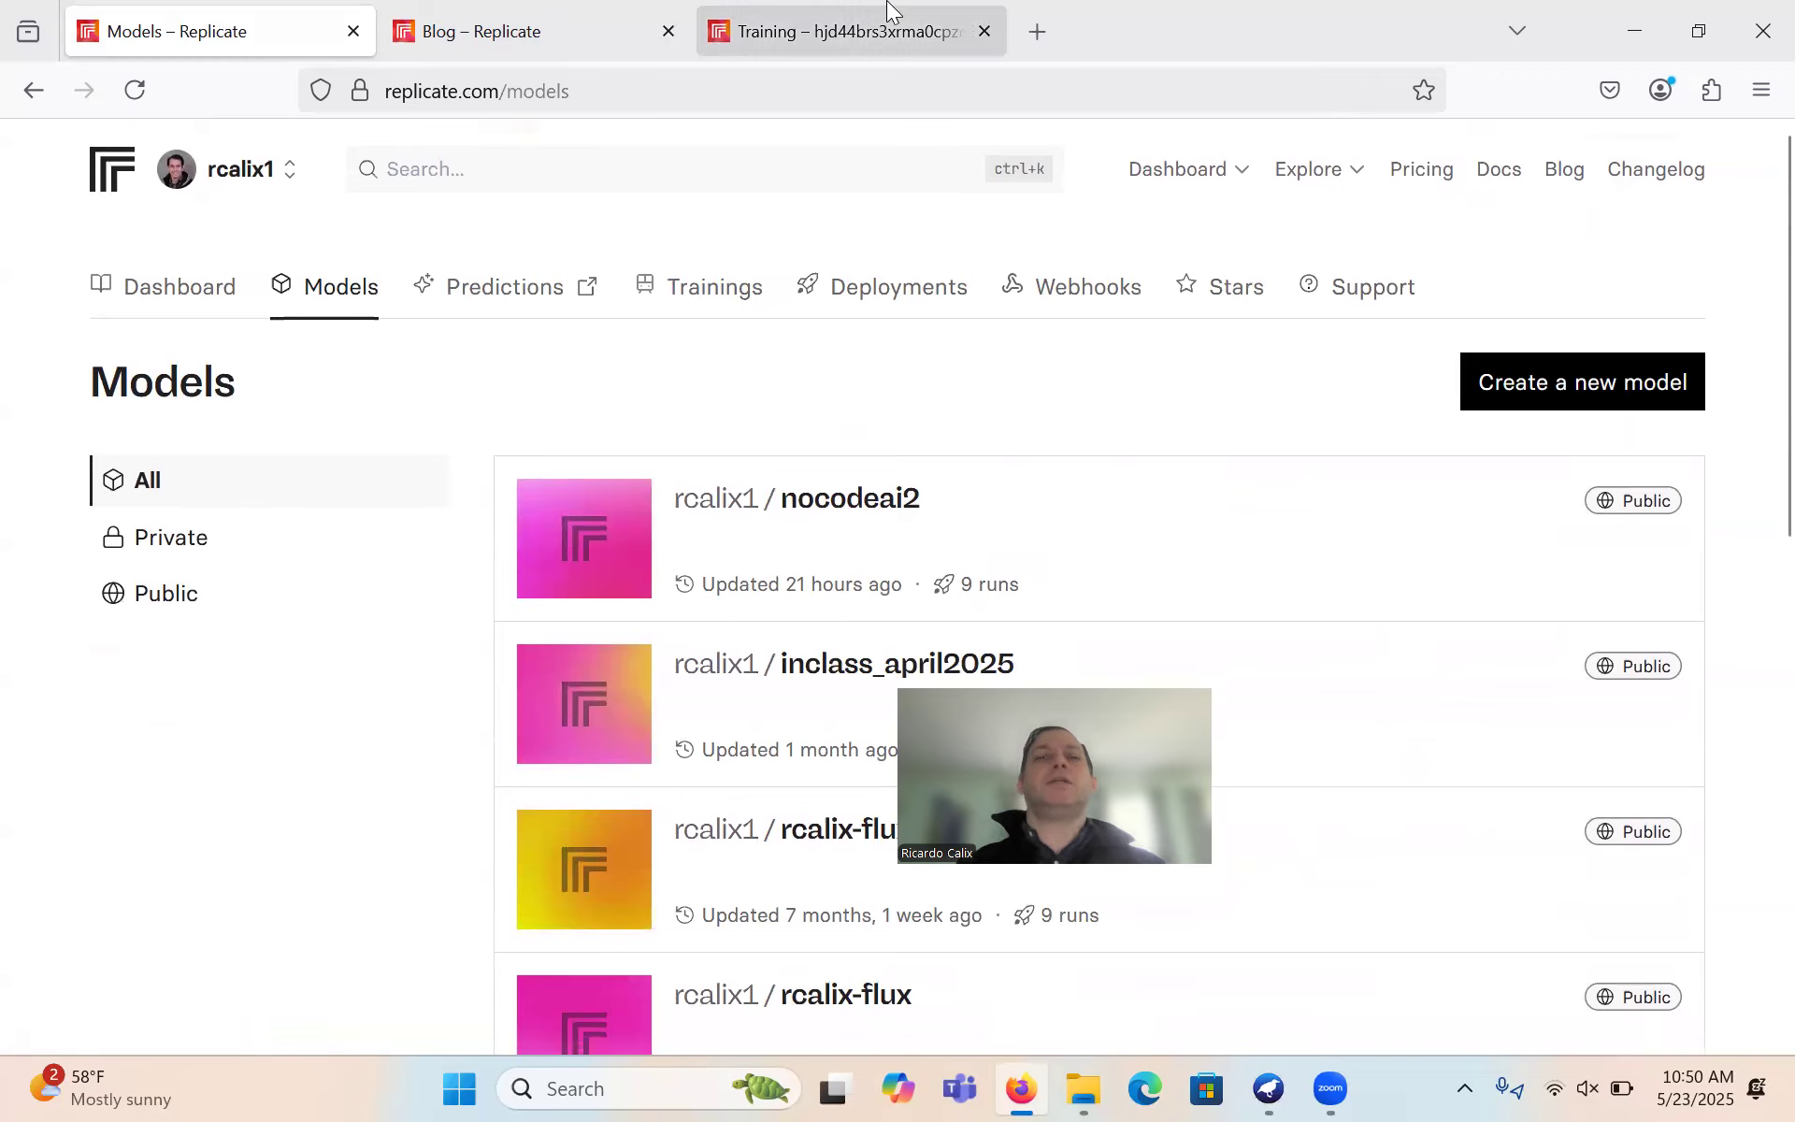
pyautogui.click(854, 21)
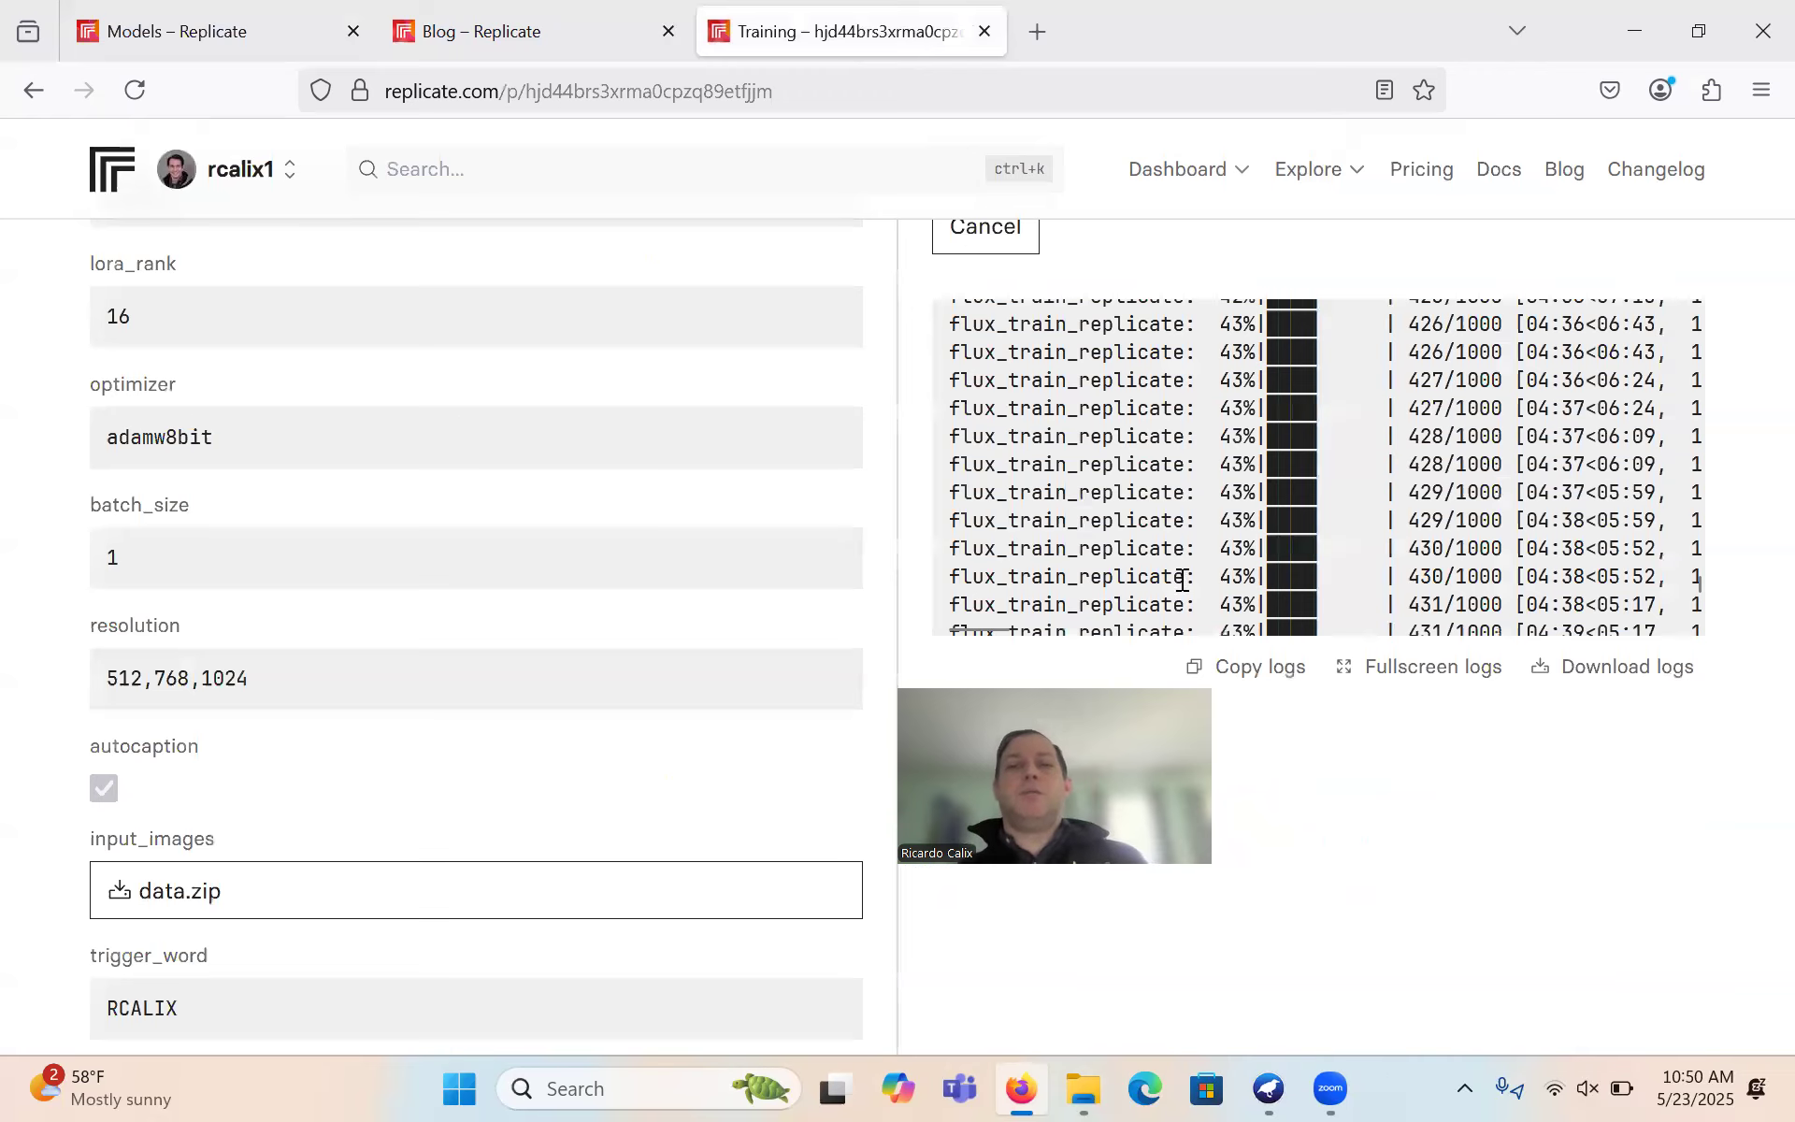
# - Follow the training log as it advances to 99%, step 989 of 1000
pyautogui.scroll(-1, 1181, 582)
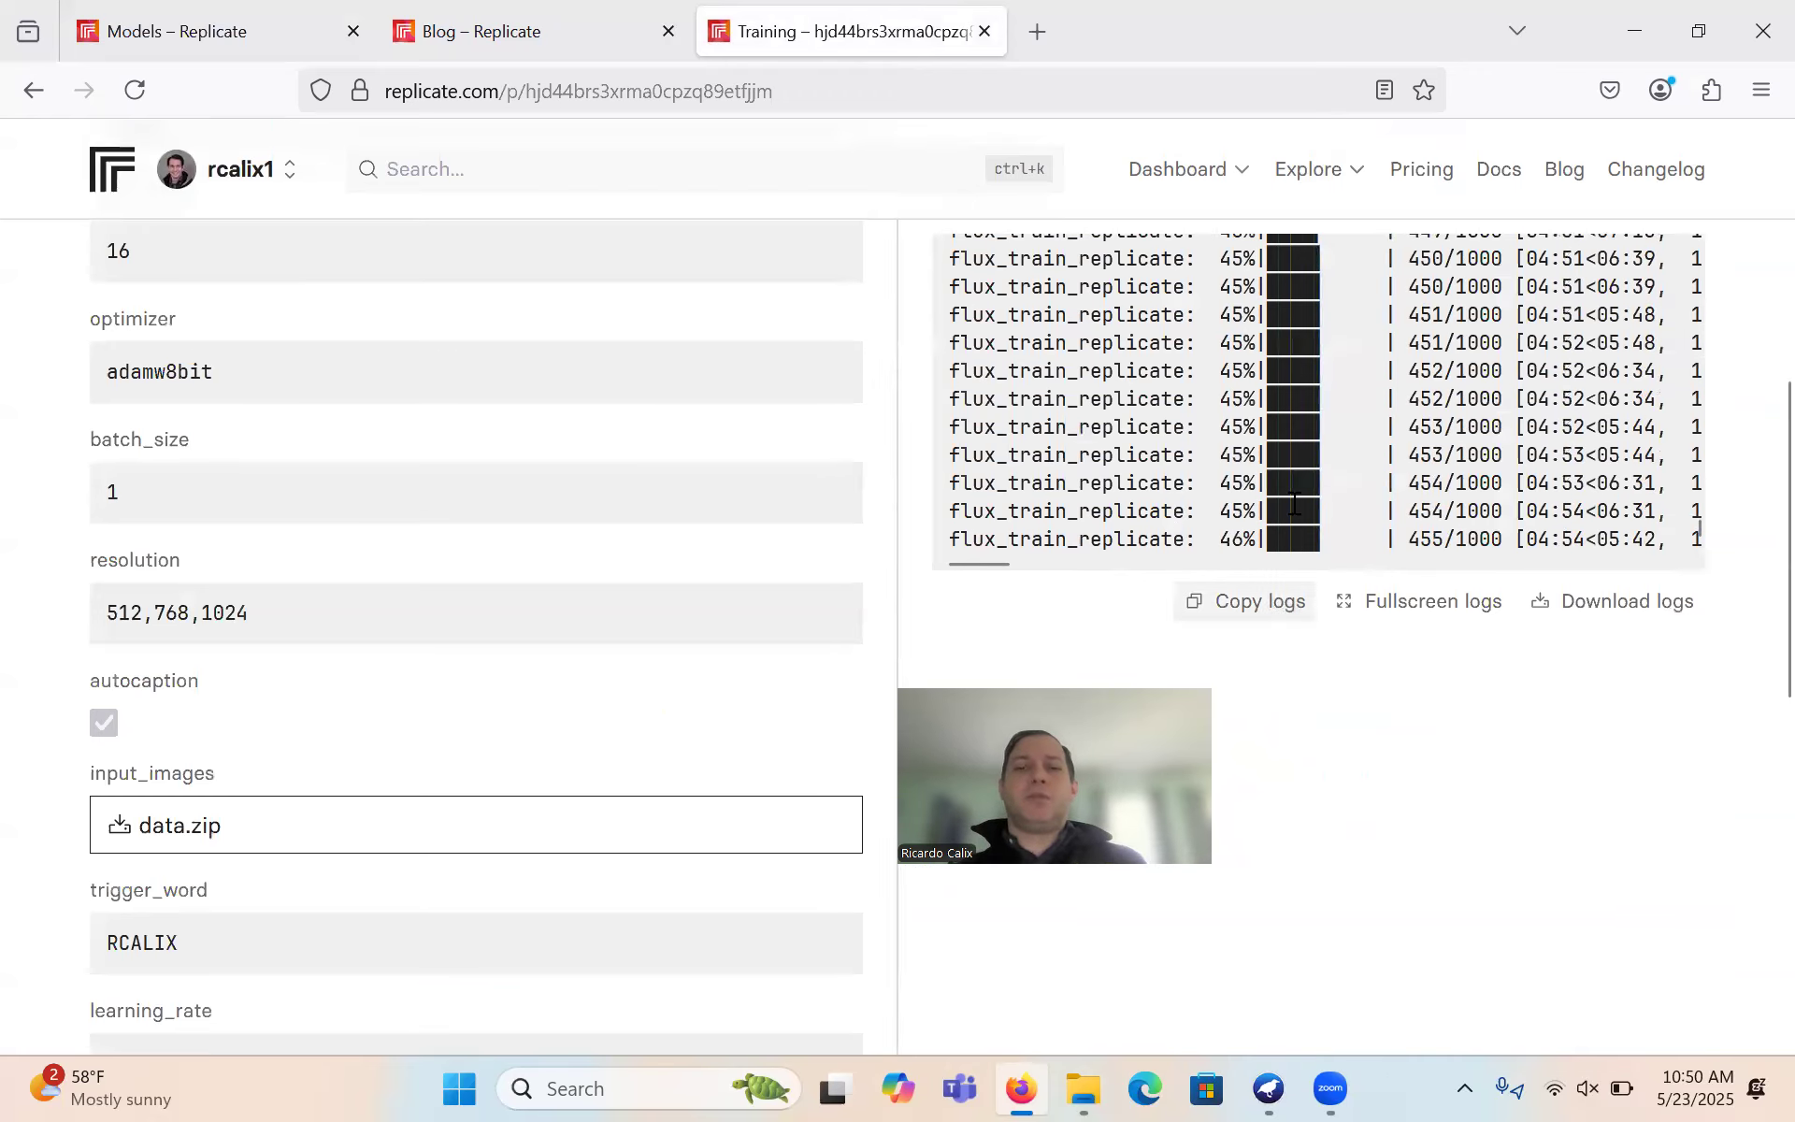
pyautogui.scroll(-1, 1216, 613)
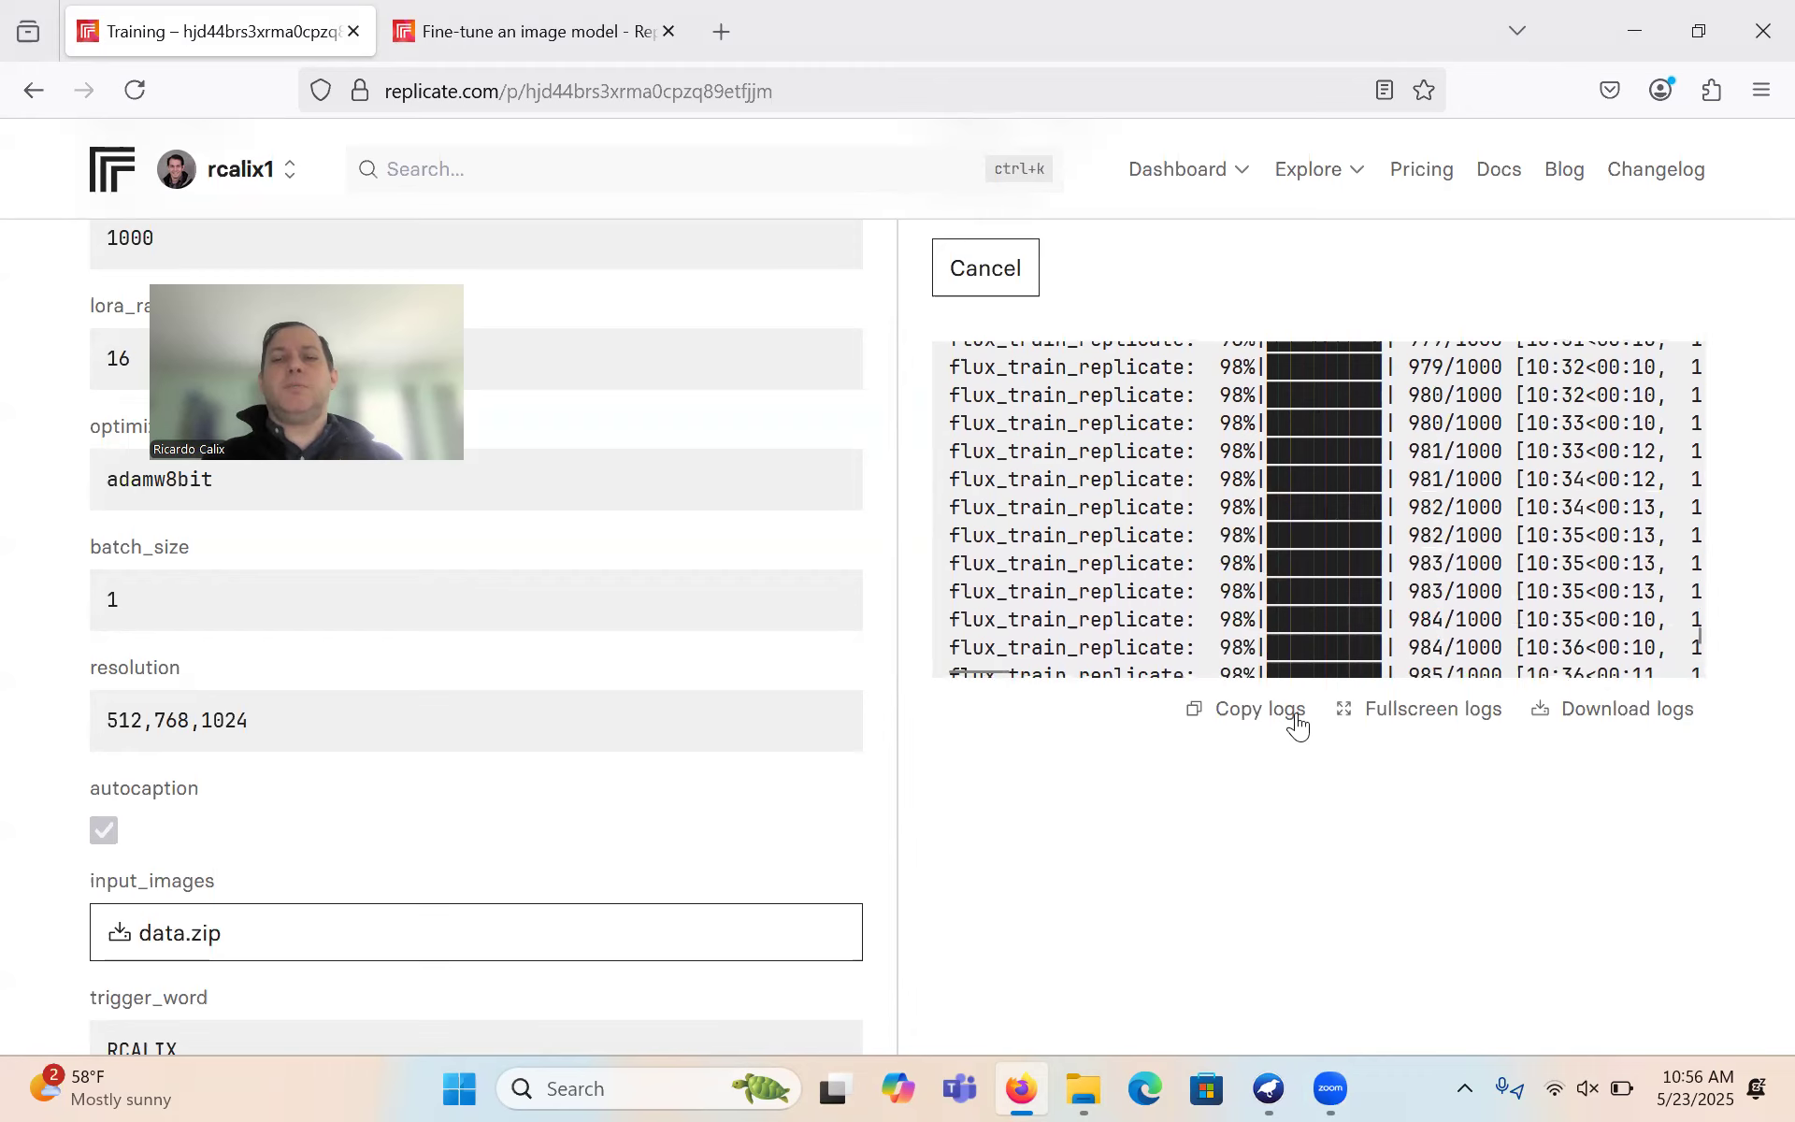
pyautogui.scroll(5, 1333, 817)
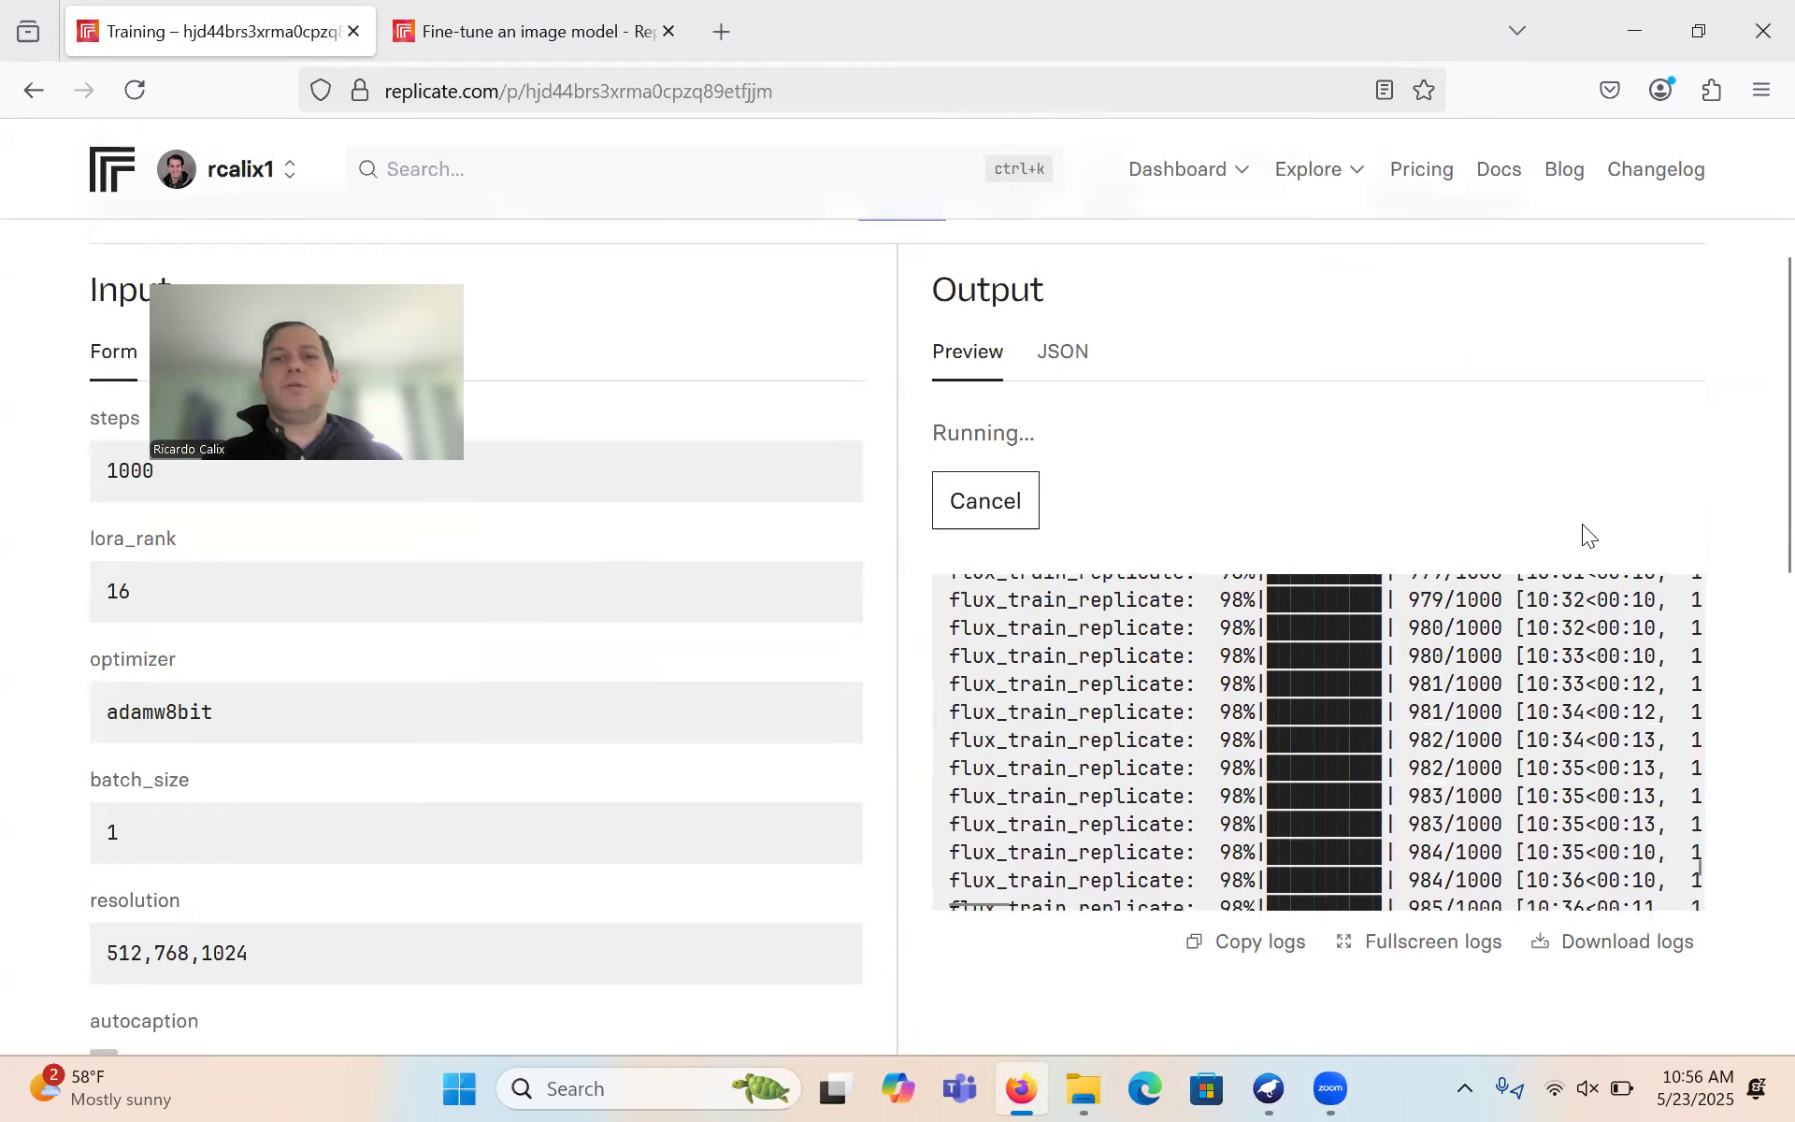
pyautogui.scroll(1, 1584, 525)
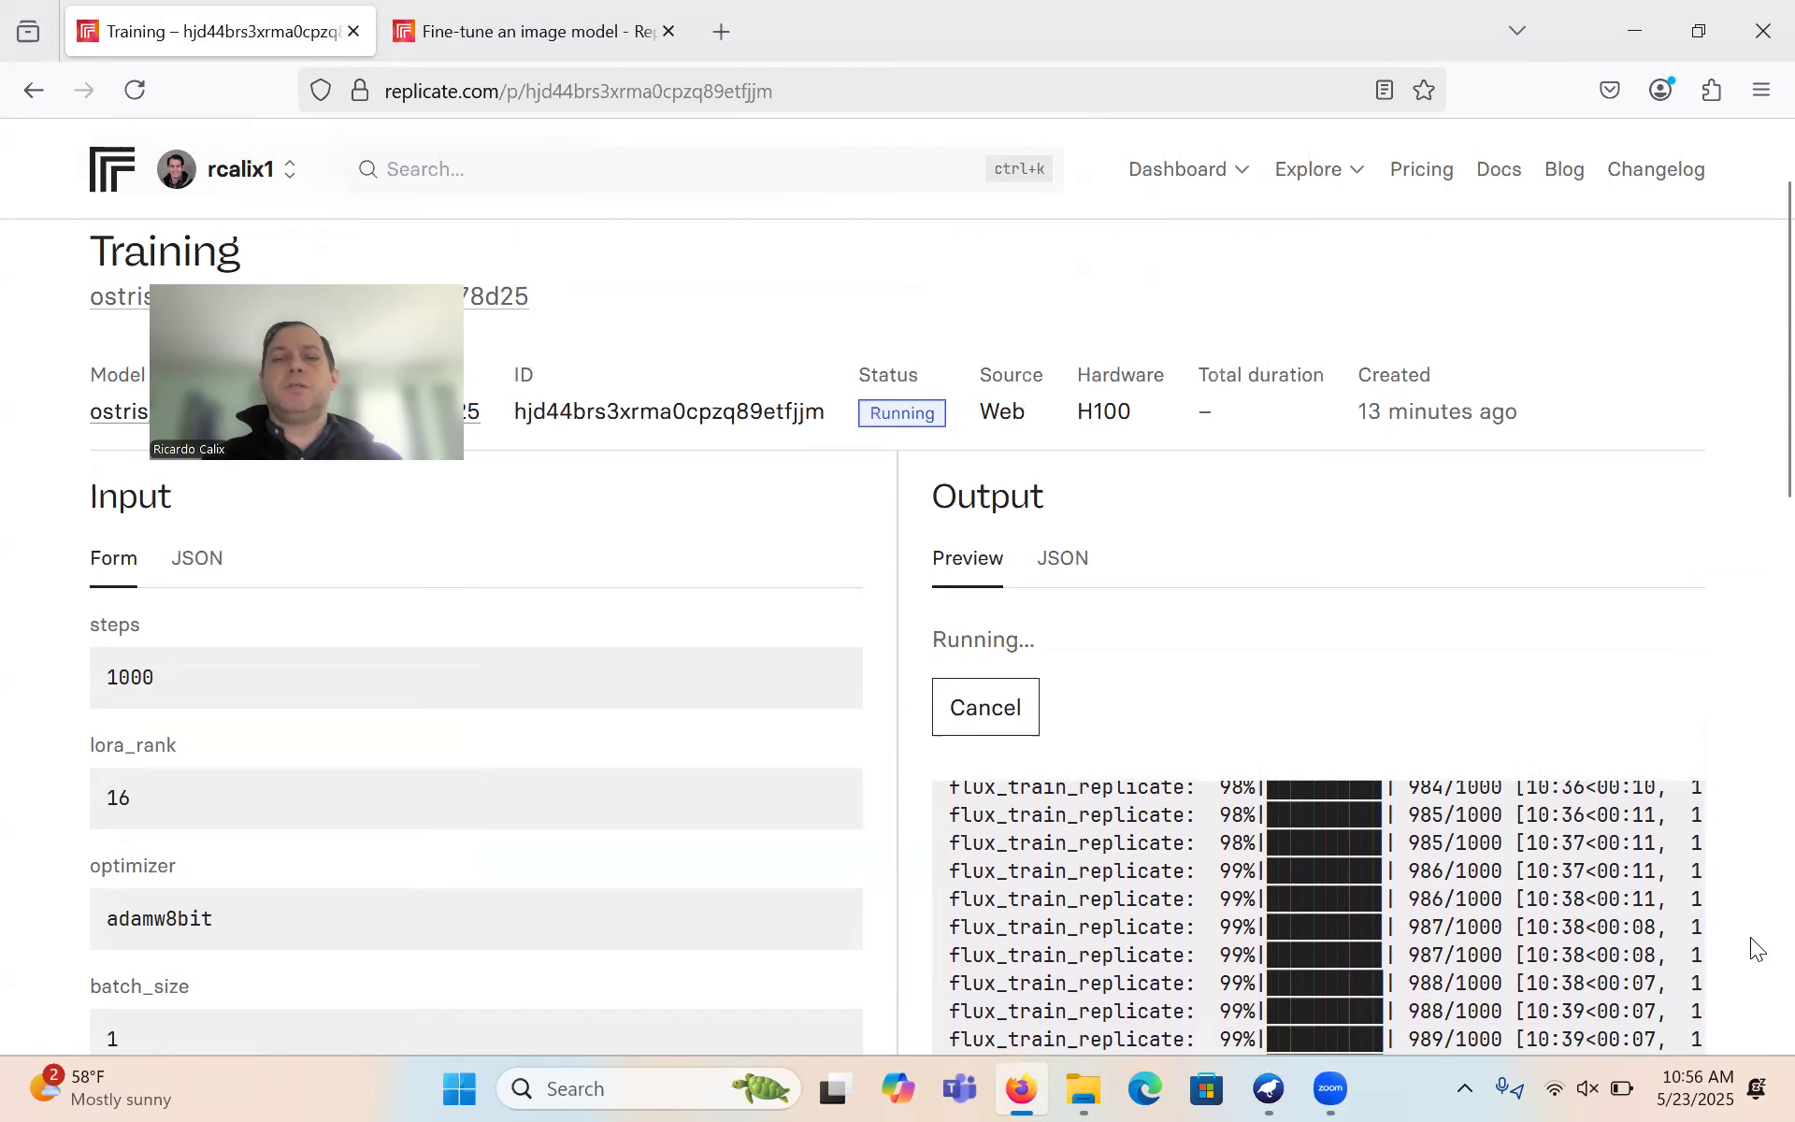
pyautogui.scroll(-2, 1757, 947)
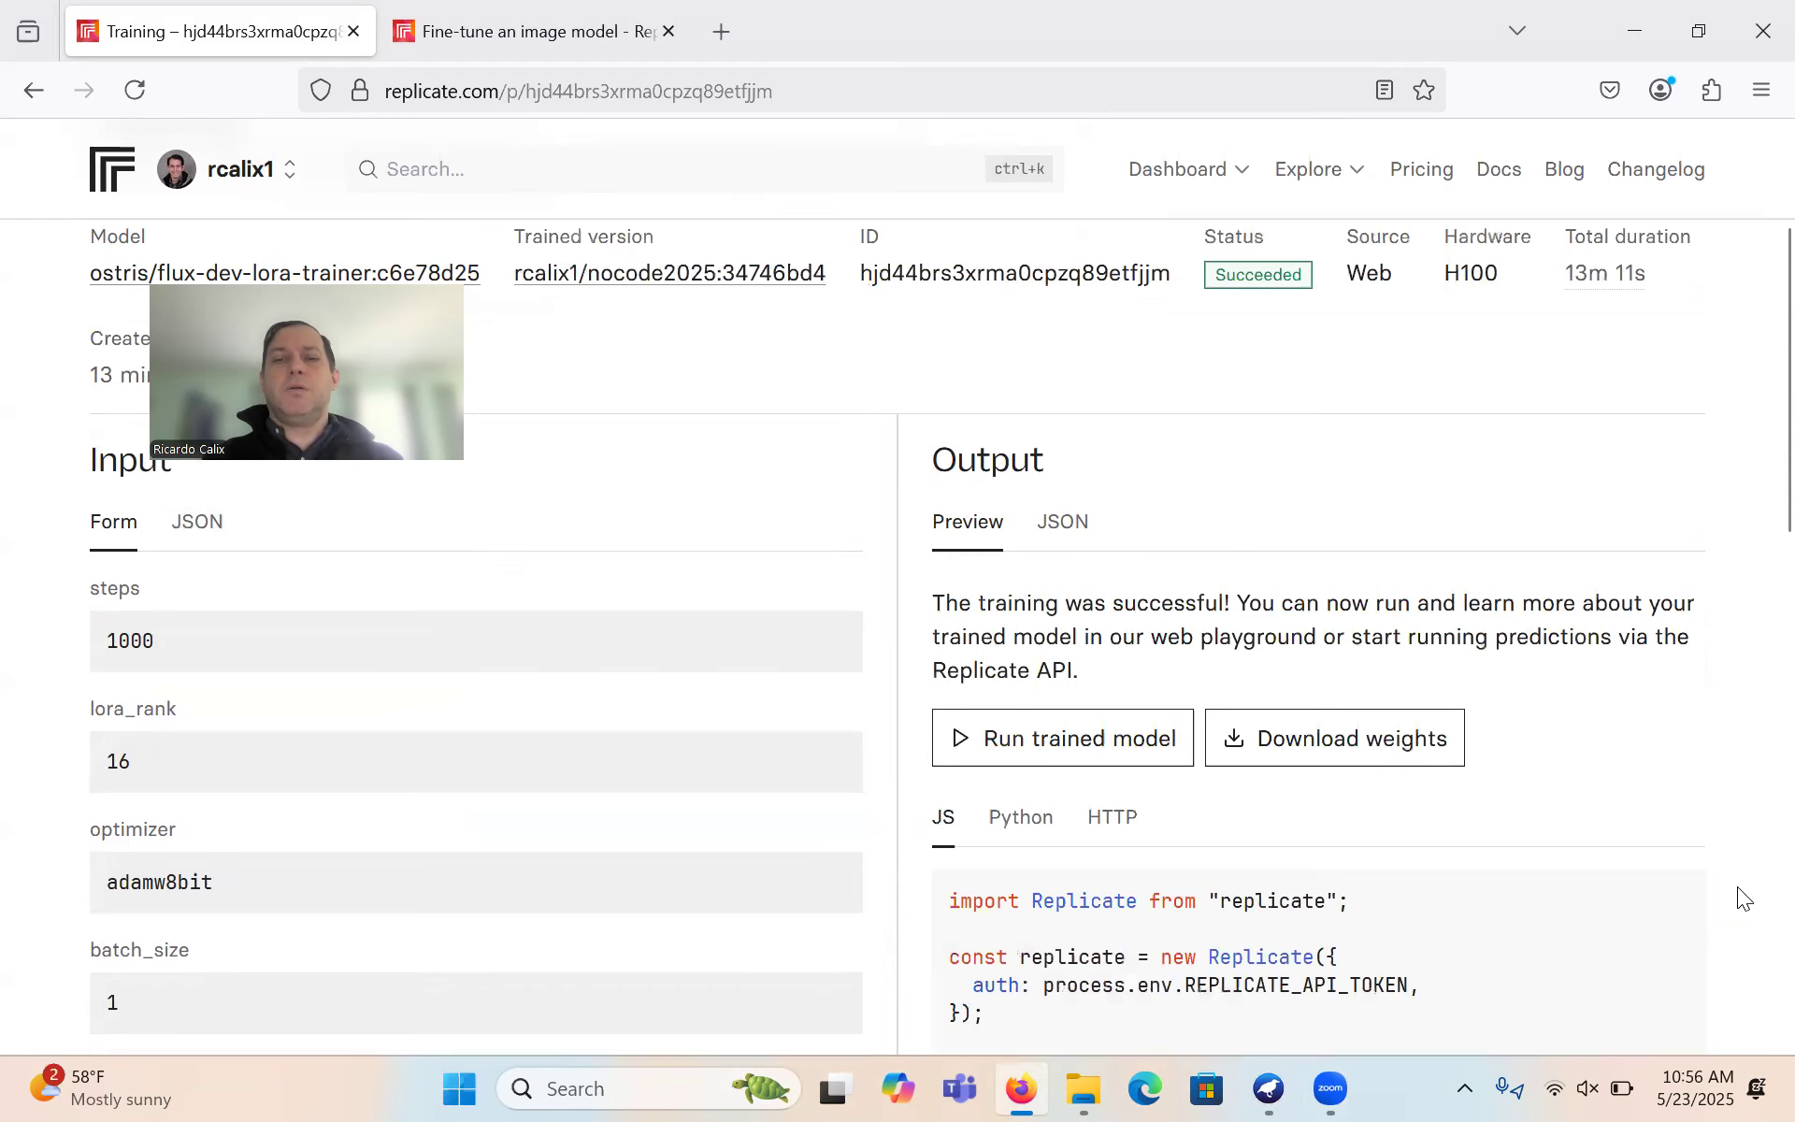
# - Once training succeeds, show the Python code snippet for calling the nocode2025 model
pyautogui.scroll(-5, 1674, 869)
pyautogui.scroll(-6, 1674, 869)
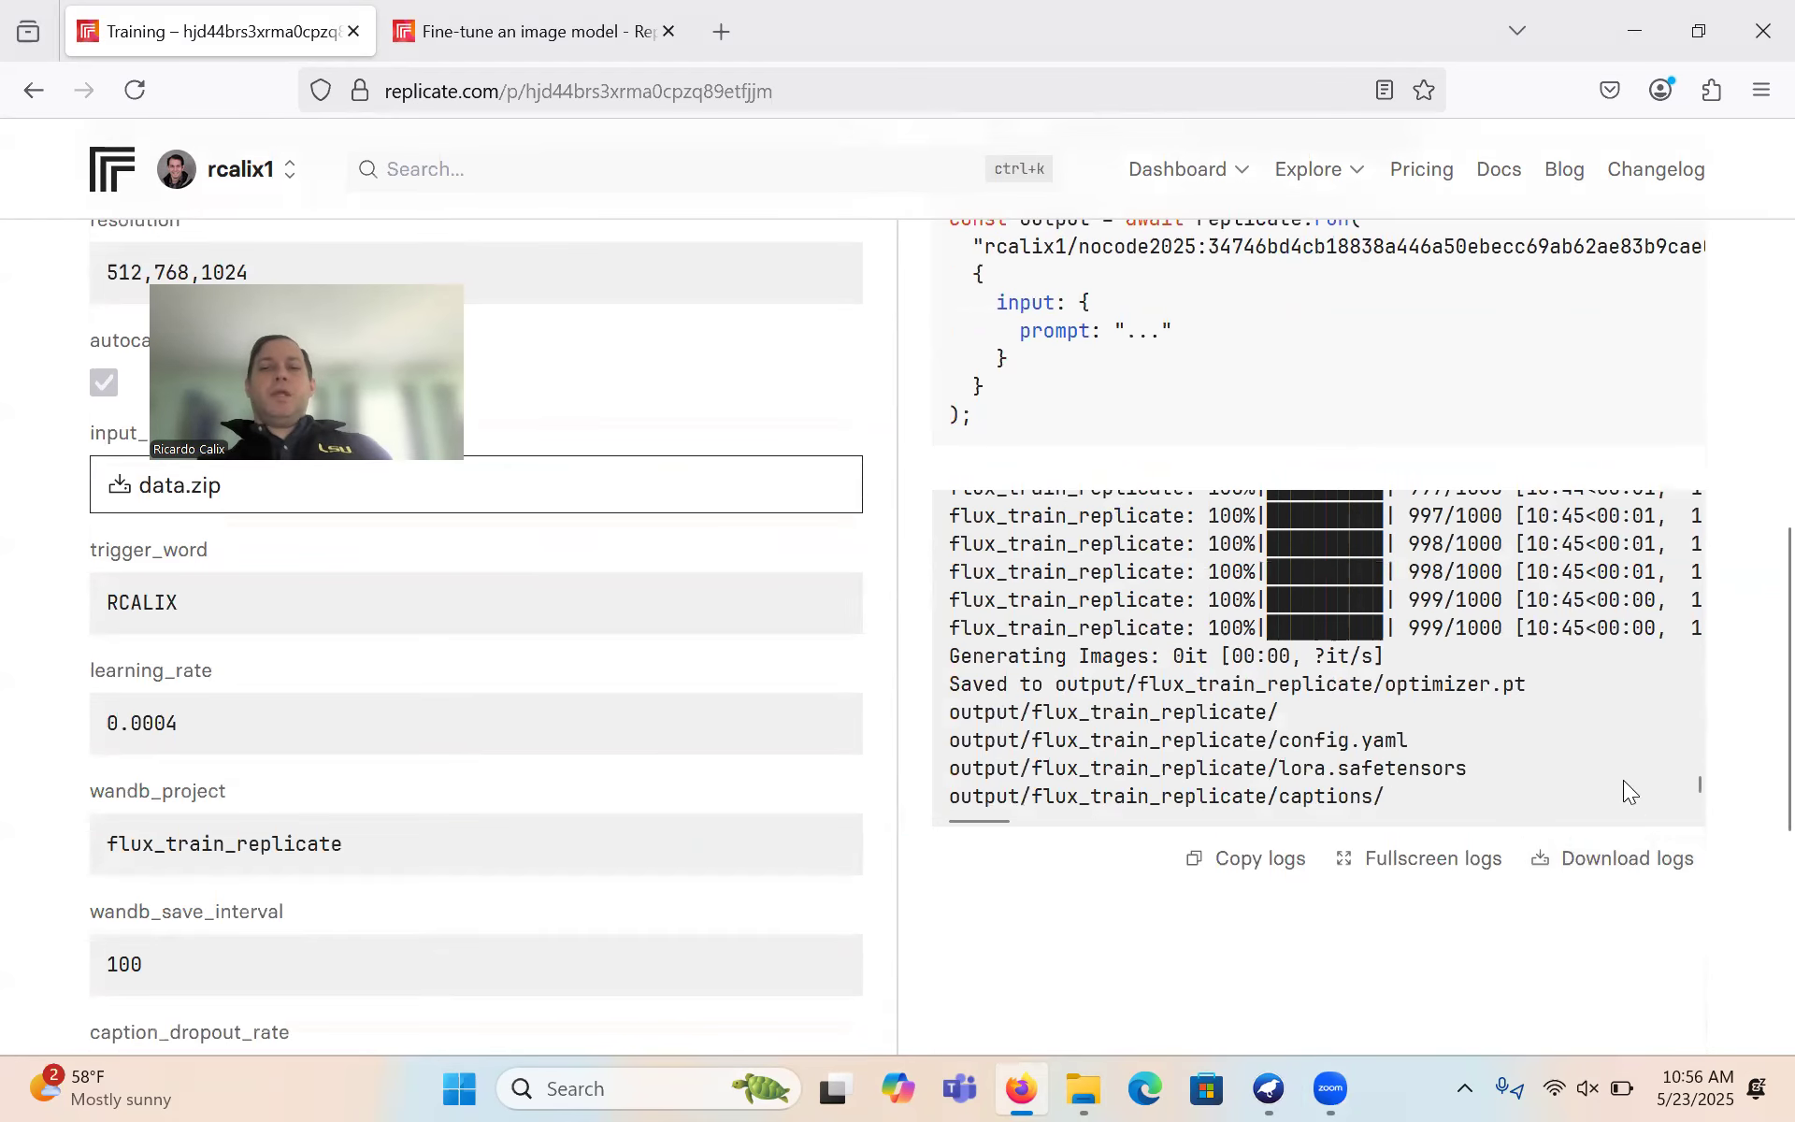
pyautogui.scroll(2, 1752, 804)
pyautogui.scroll(3, 1756, 811)
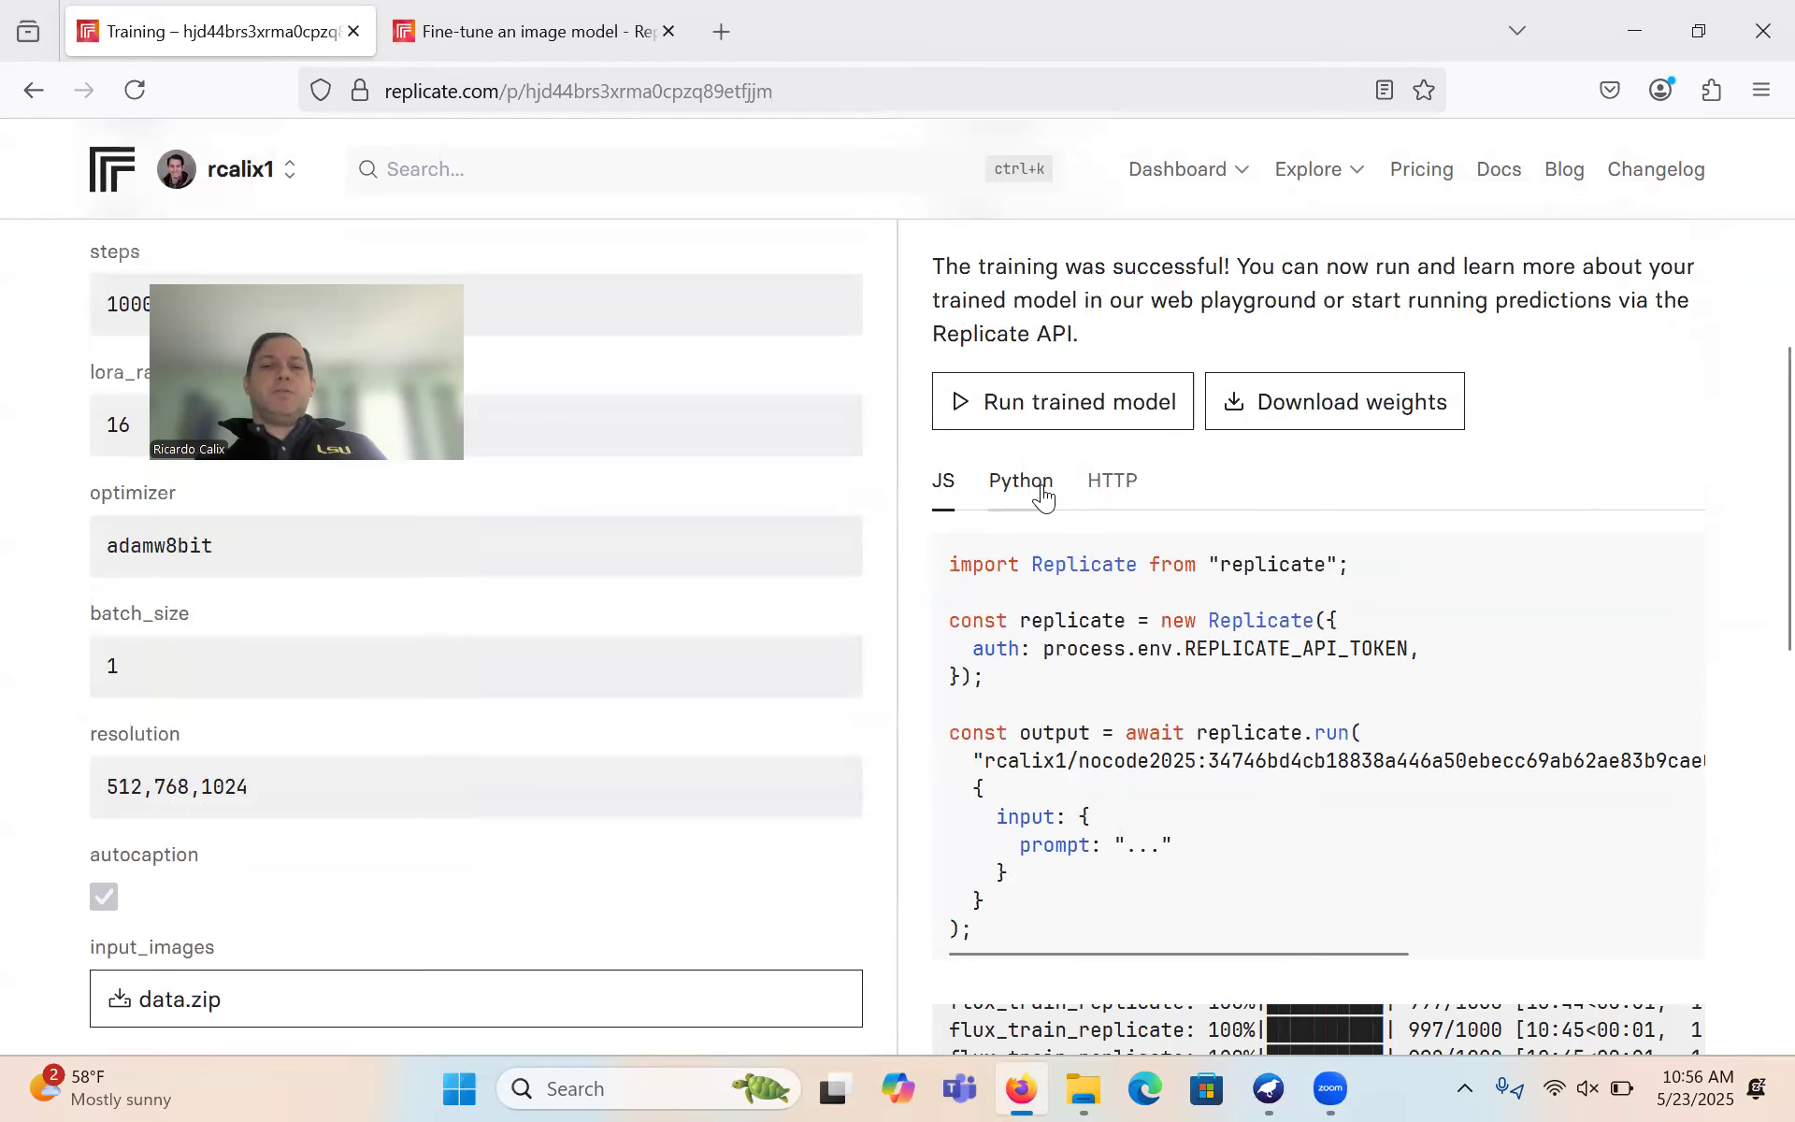
pyautogui.click(1036, 485)
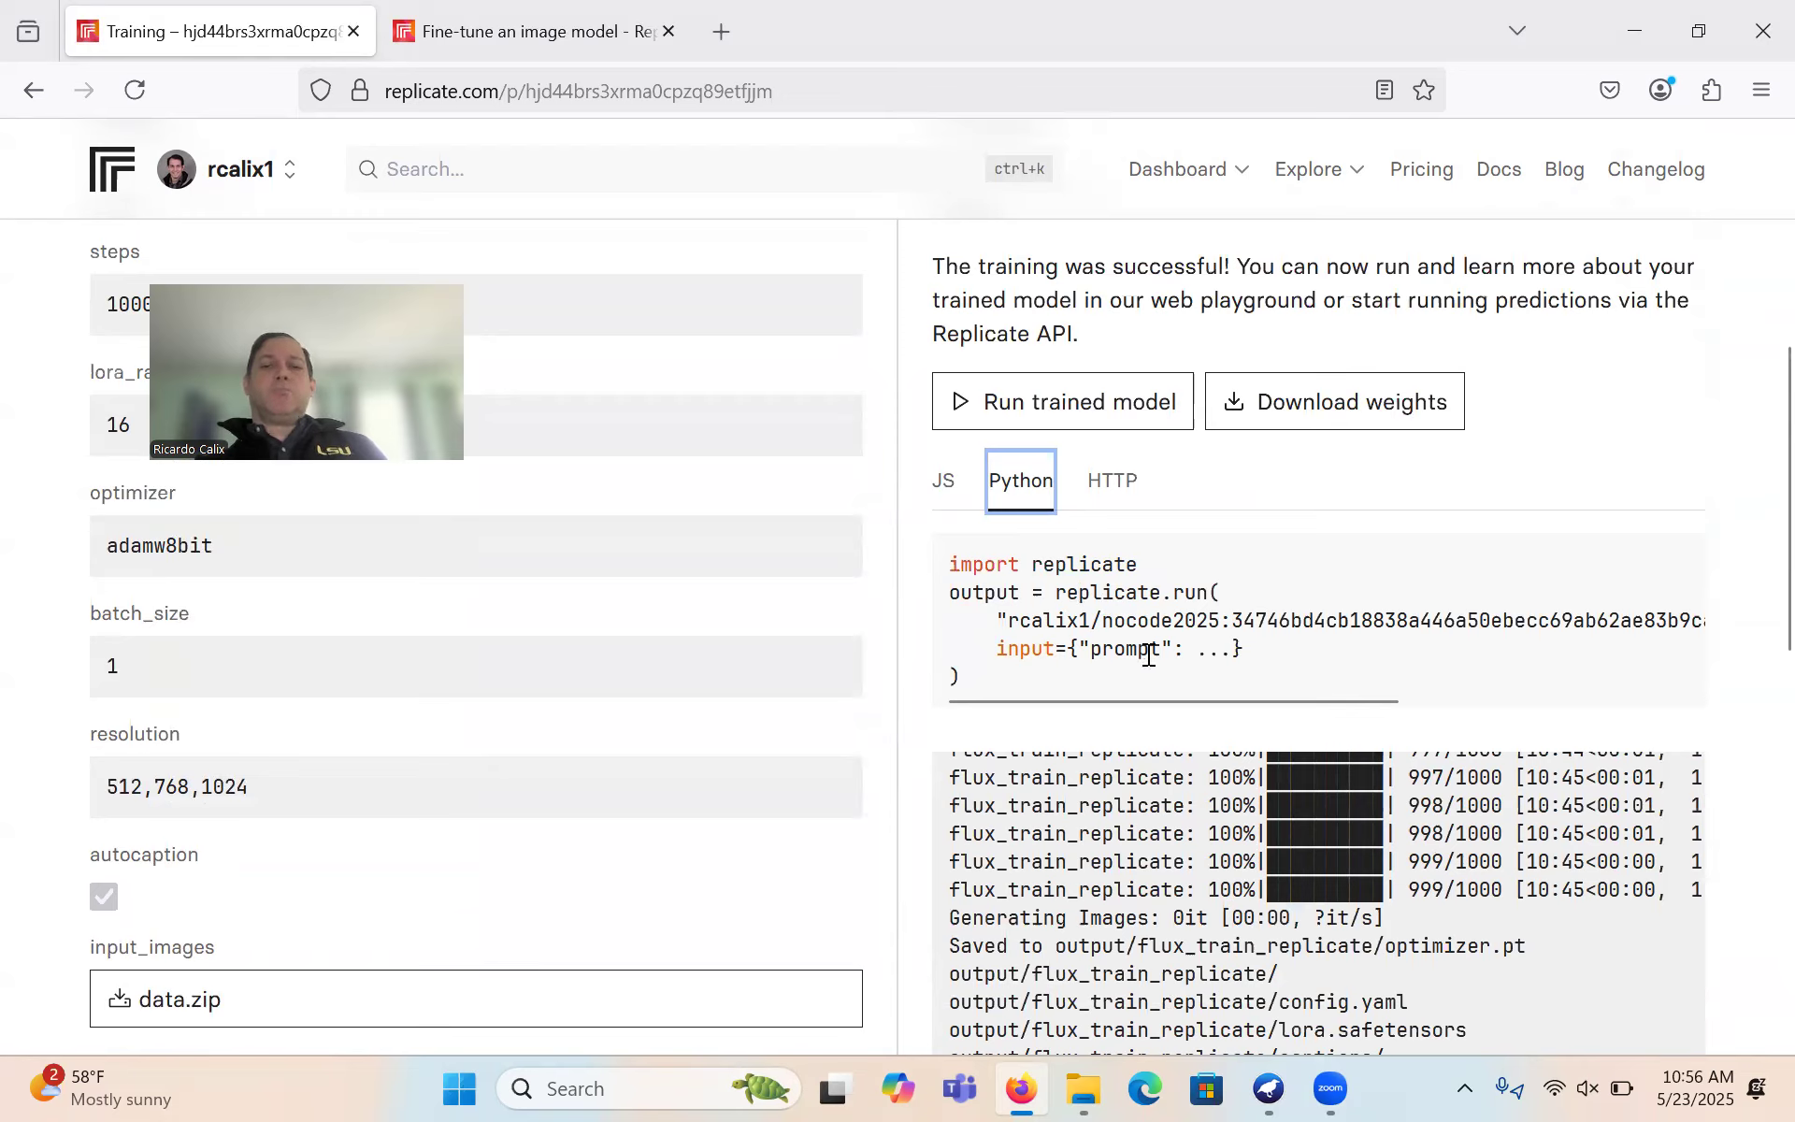
pyautogui.moveTo(1150, 655)
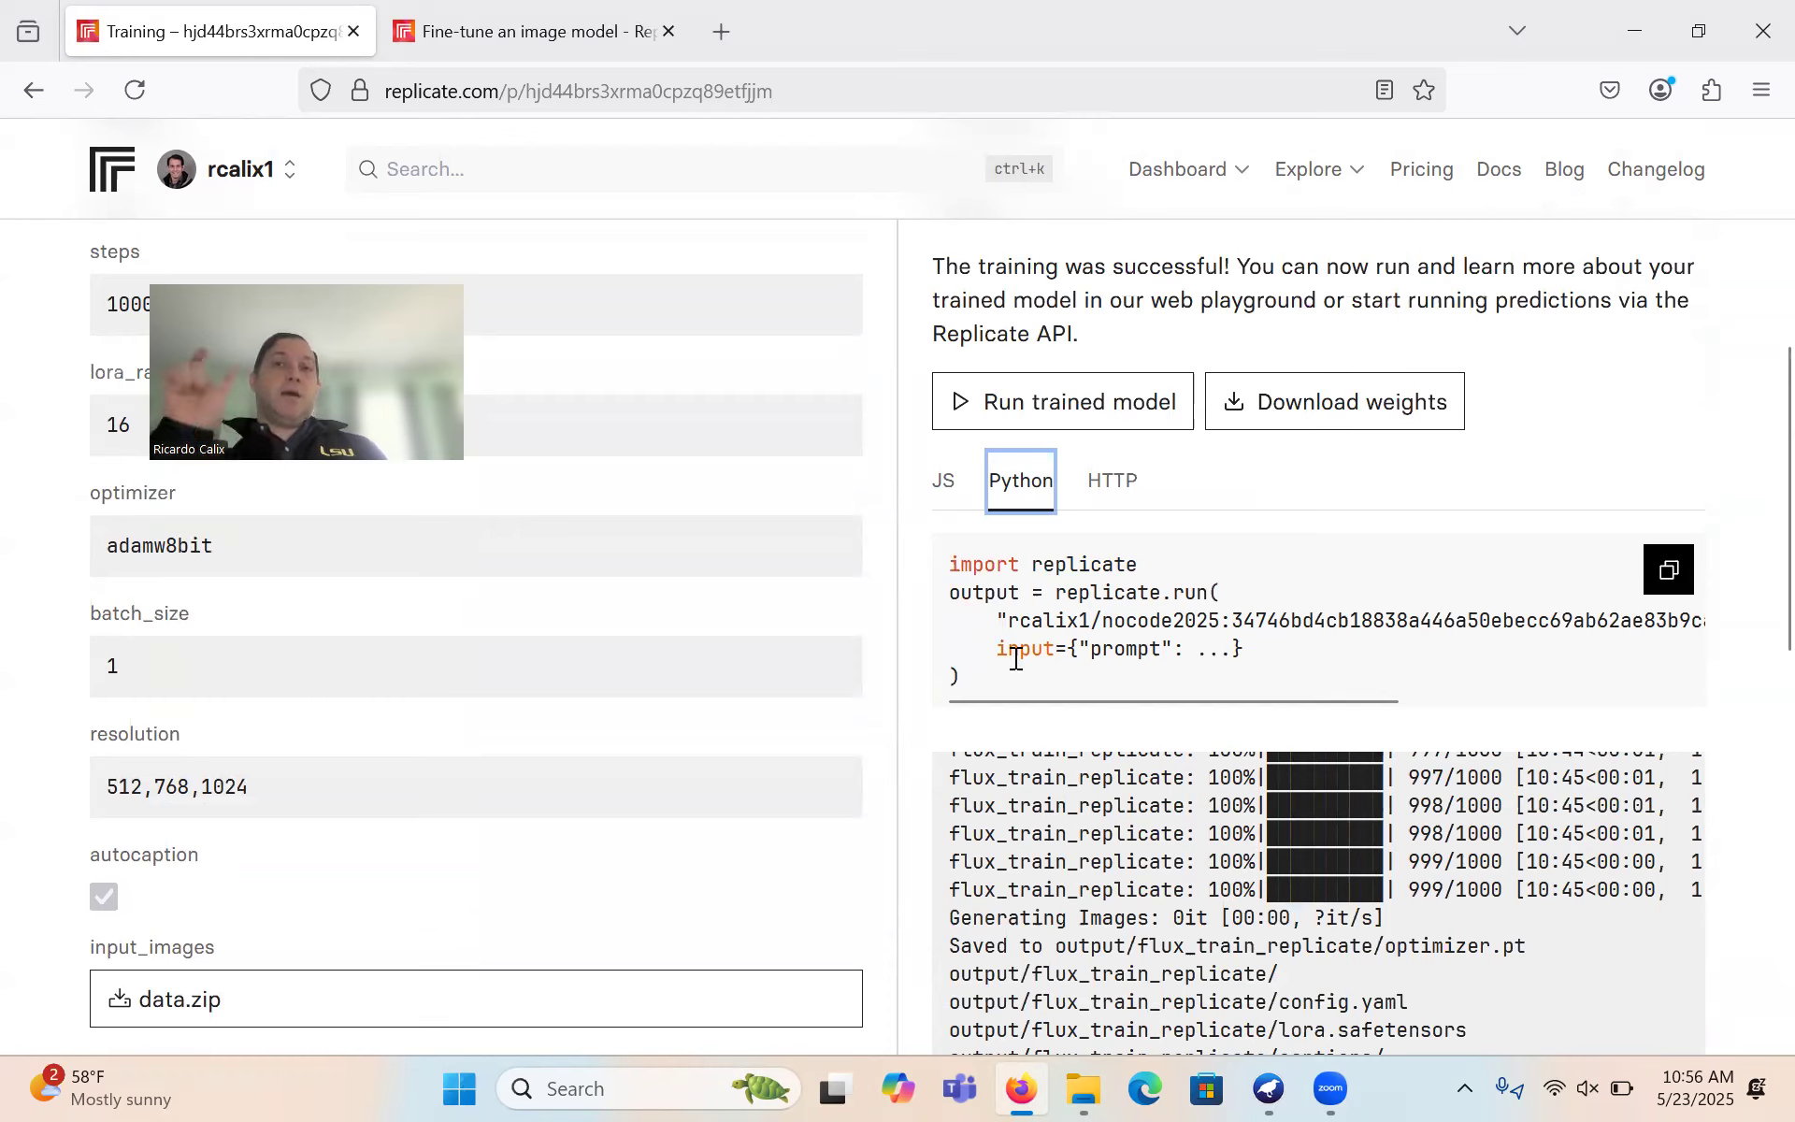
# - Open the trained nocode2025:34746bd4 model version page with its Playground
pyautogui.scroll(1, 1017, 658)
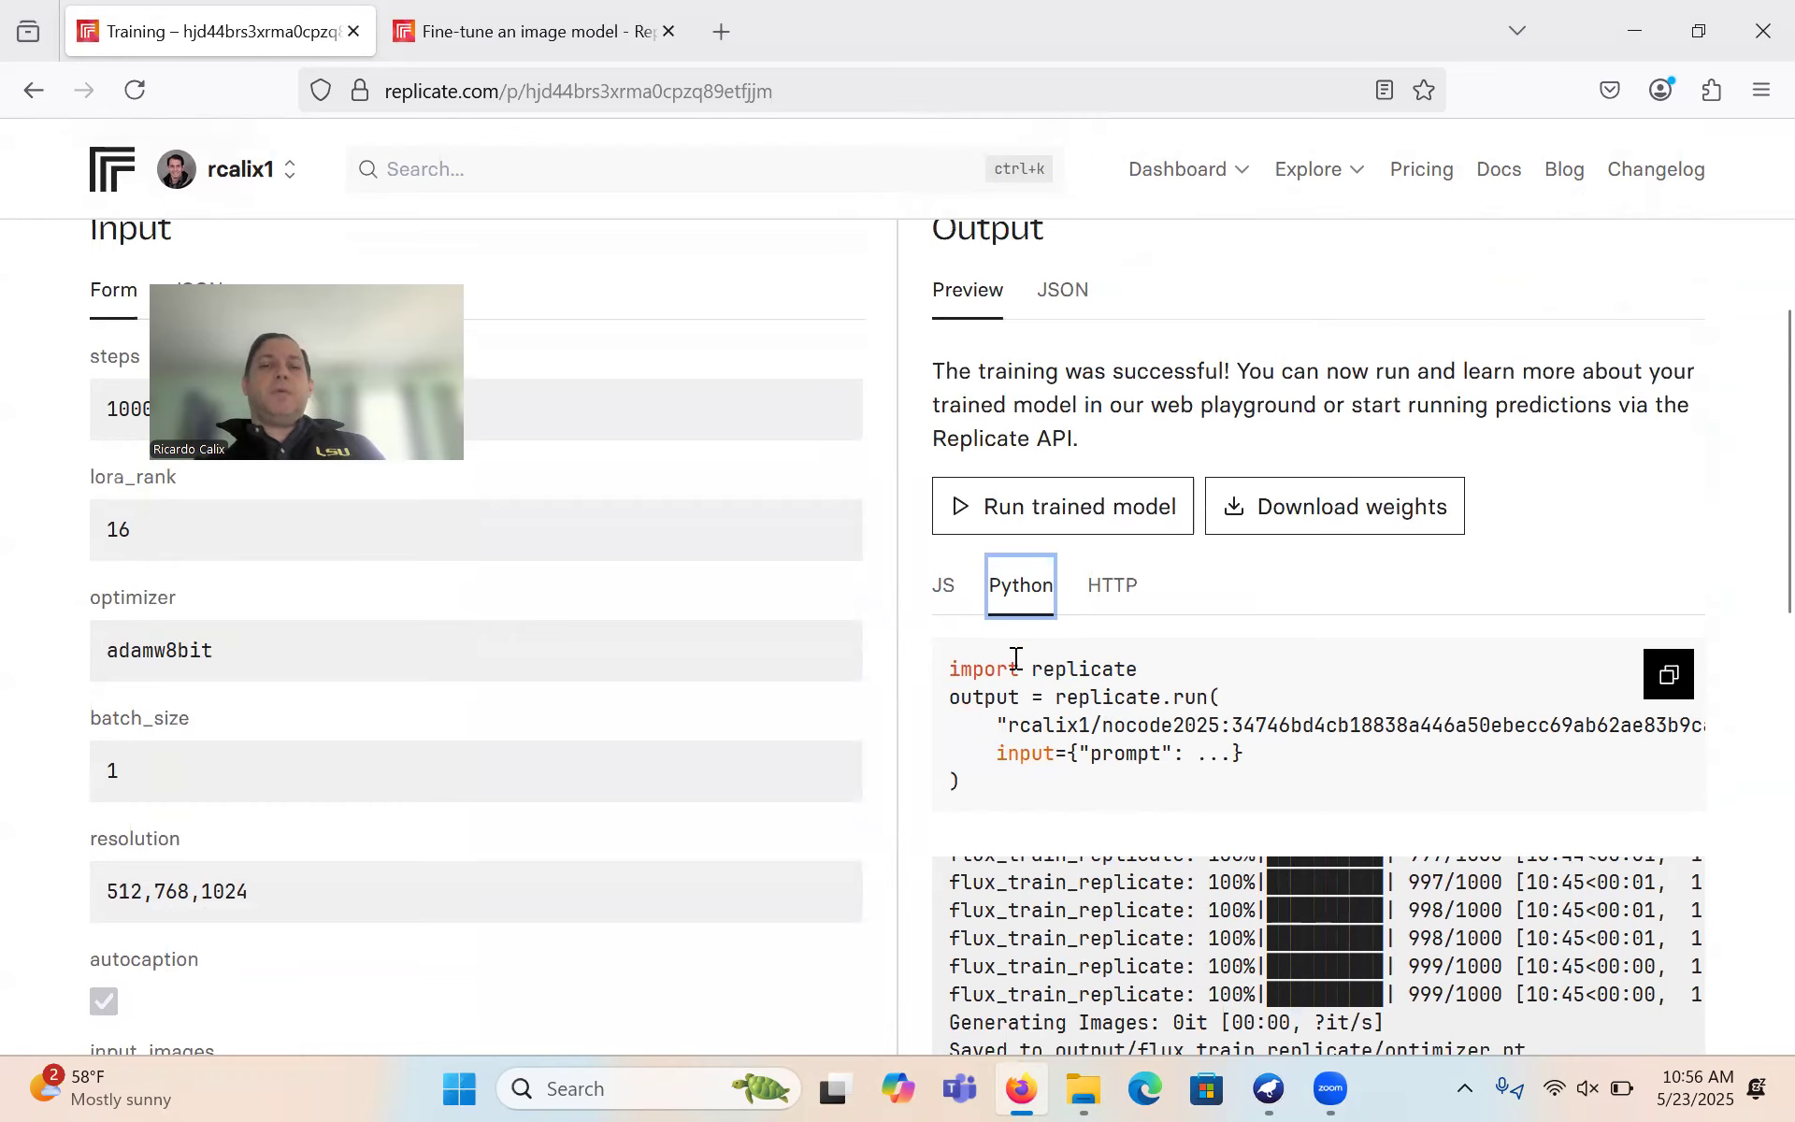
pyautogui.scroll(-1, 1058, 708)
pyautogui.scroll(-1, 1059, 709)
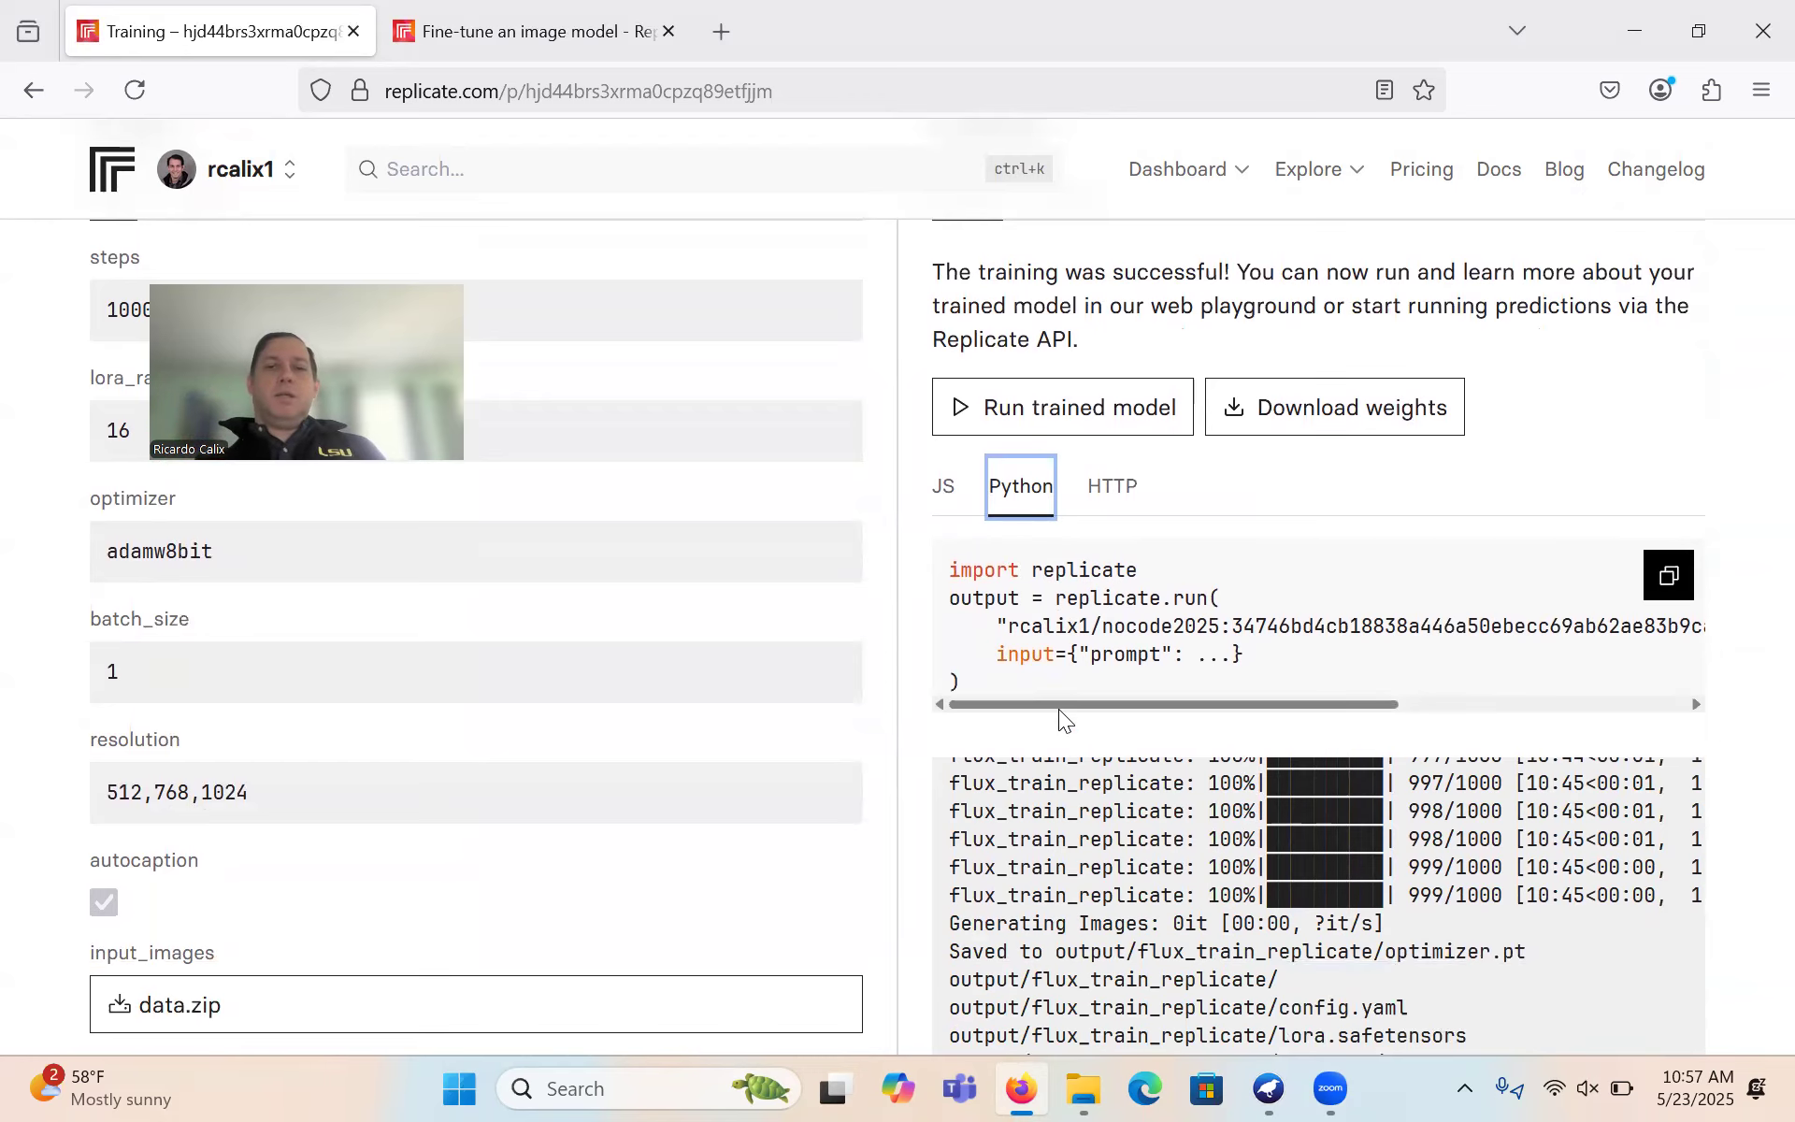
pyautogui.scroll(1, 1073, 736)
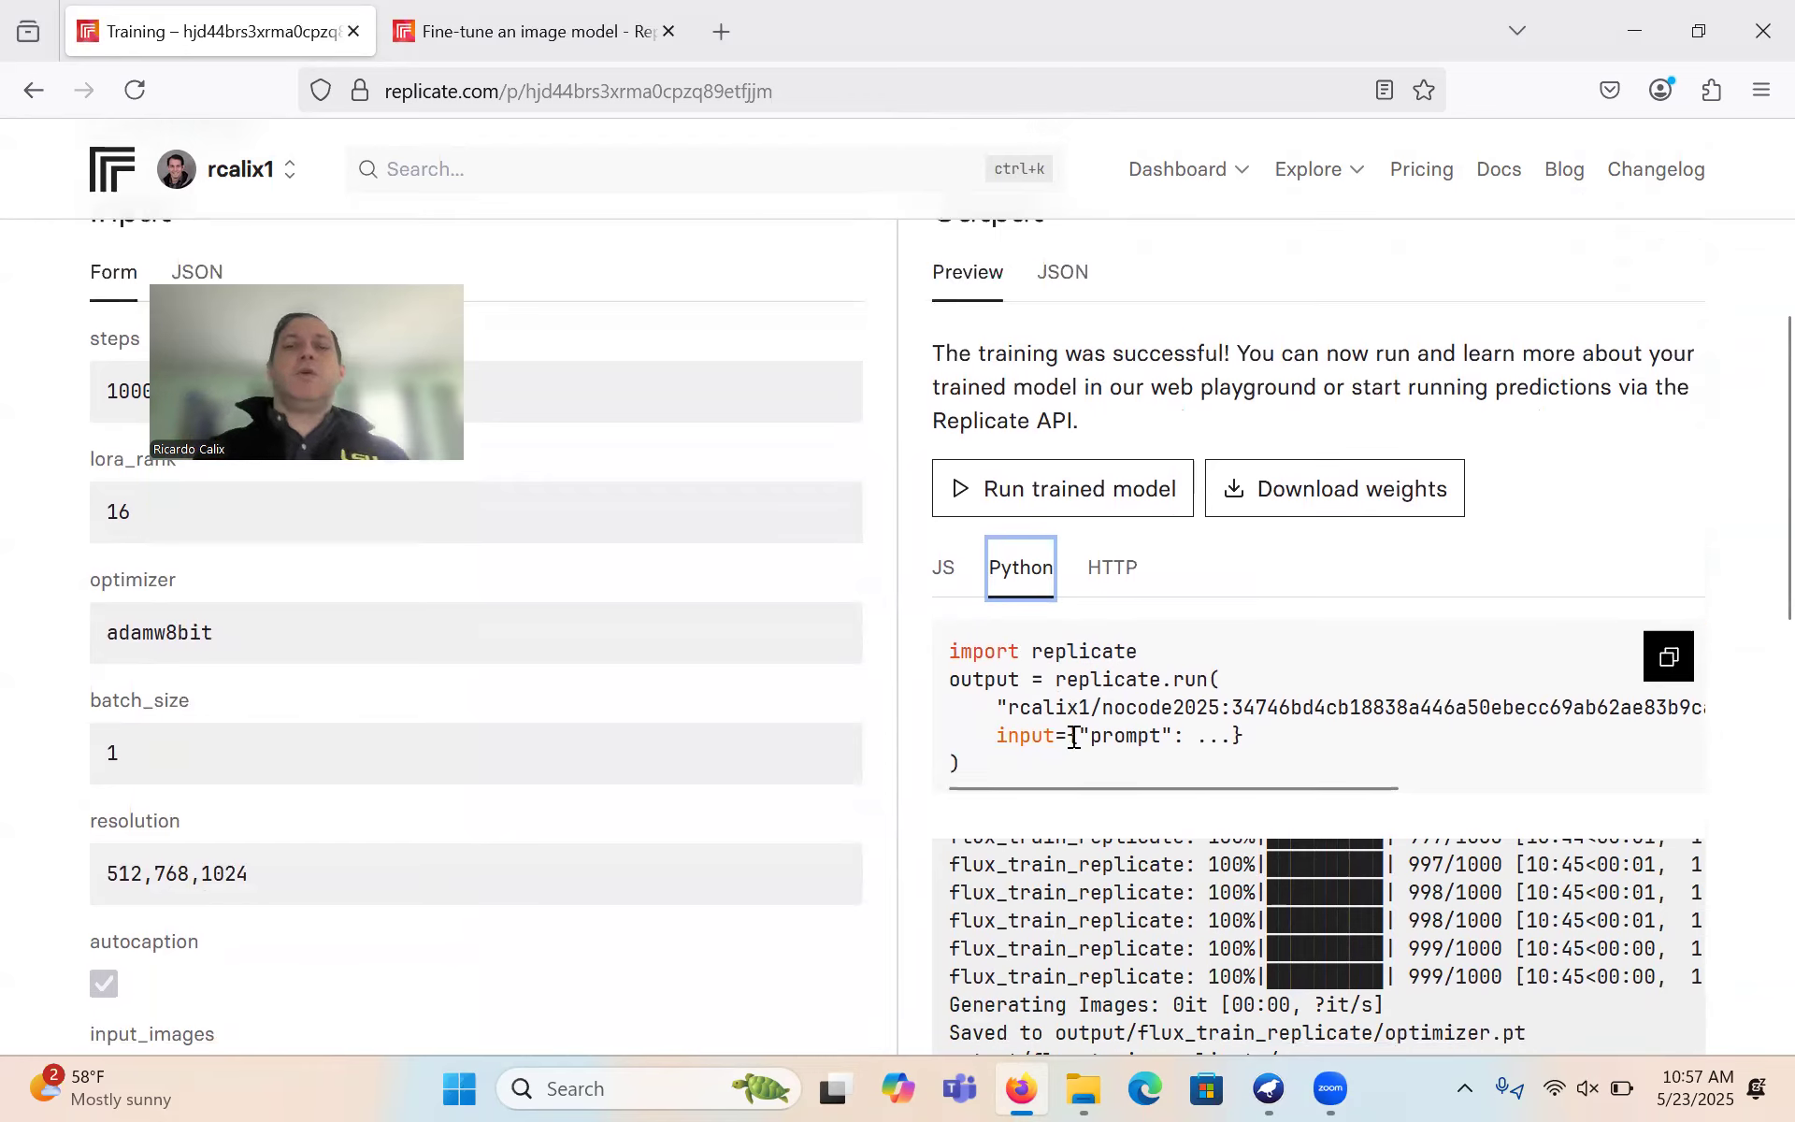
pyautogui.scroll(3, 1222, 801)
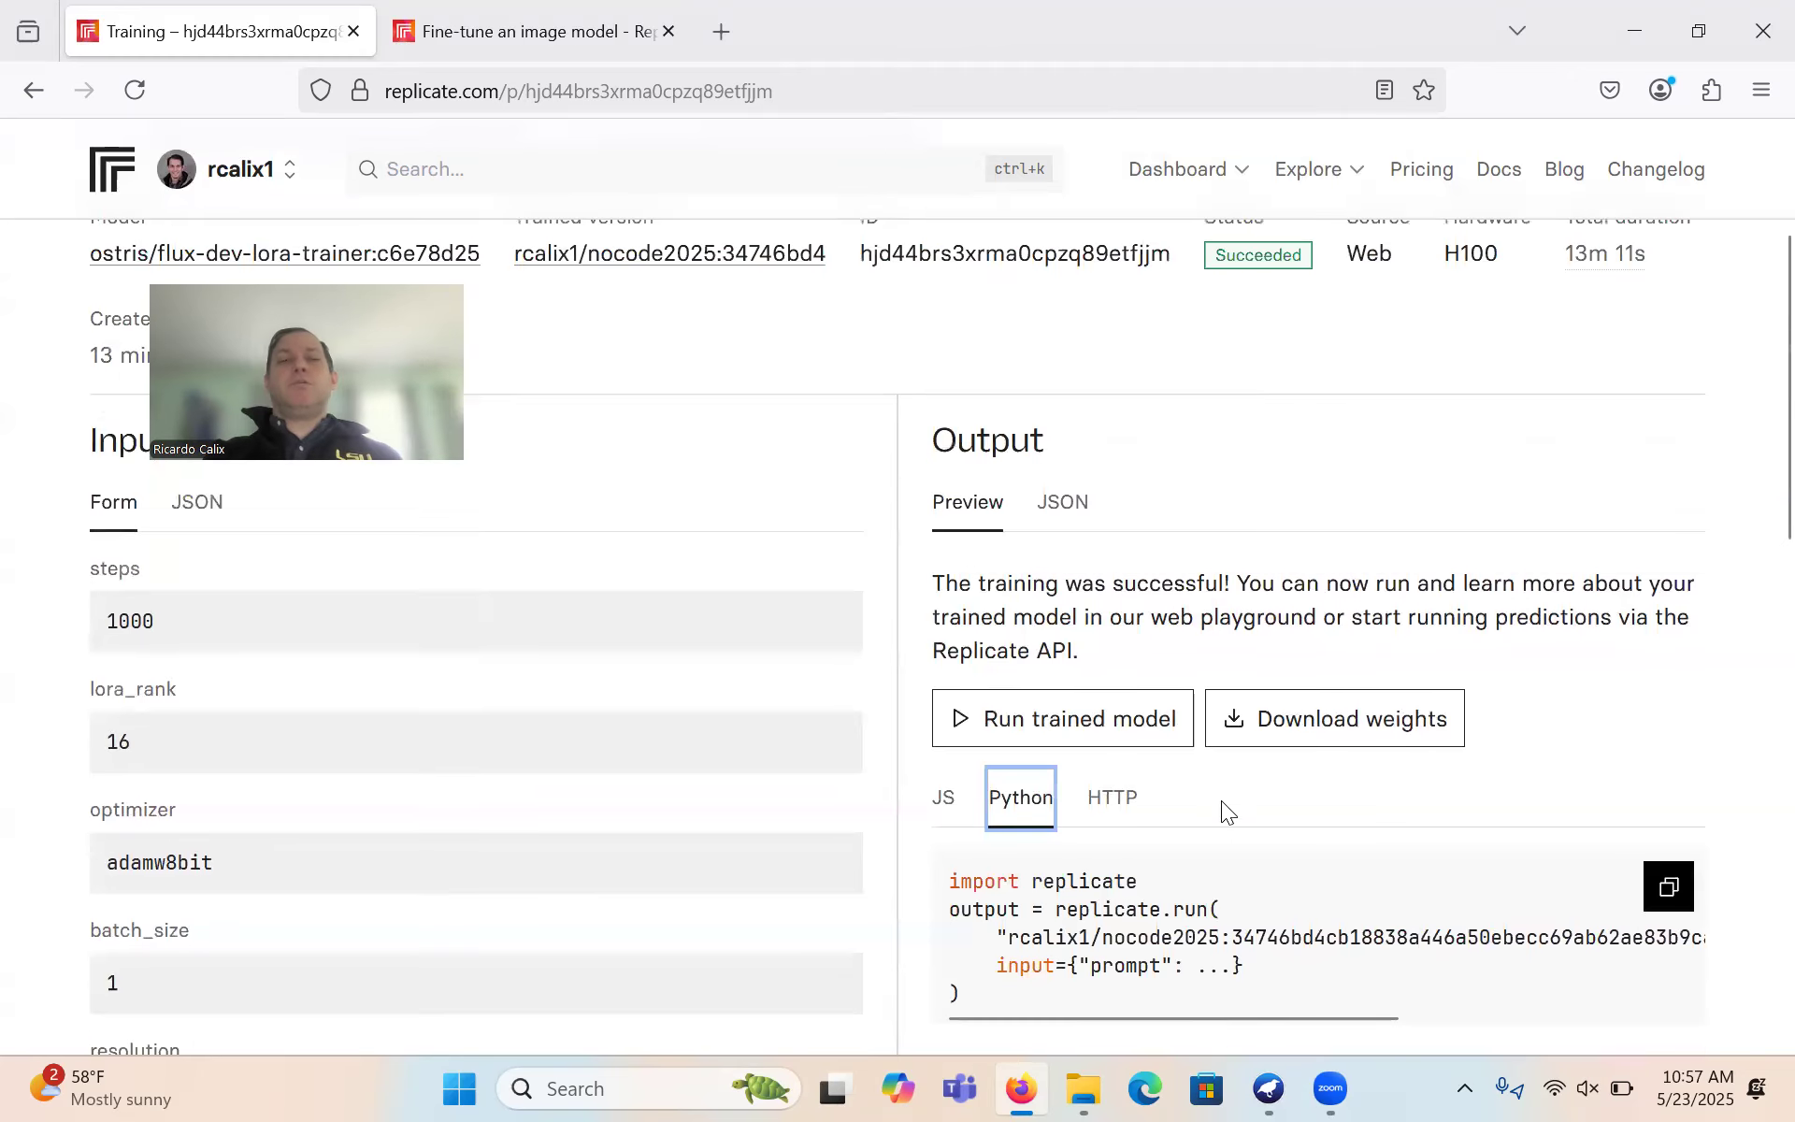
pyautogui.click(1083, 720)
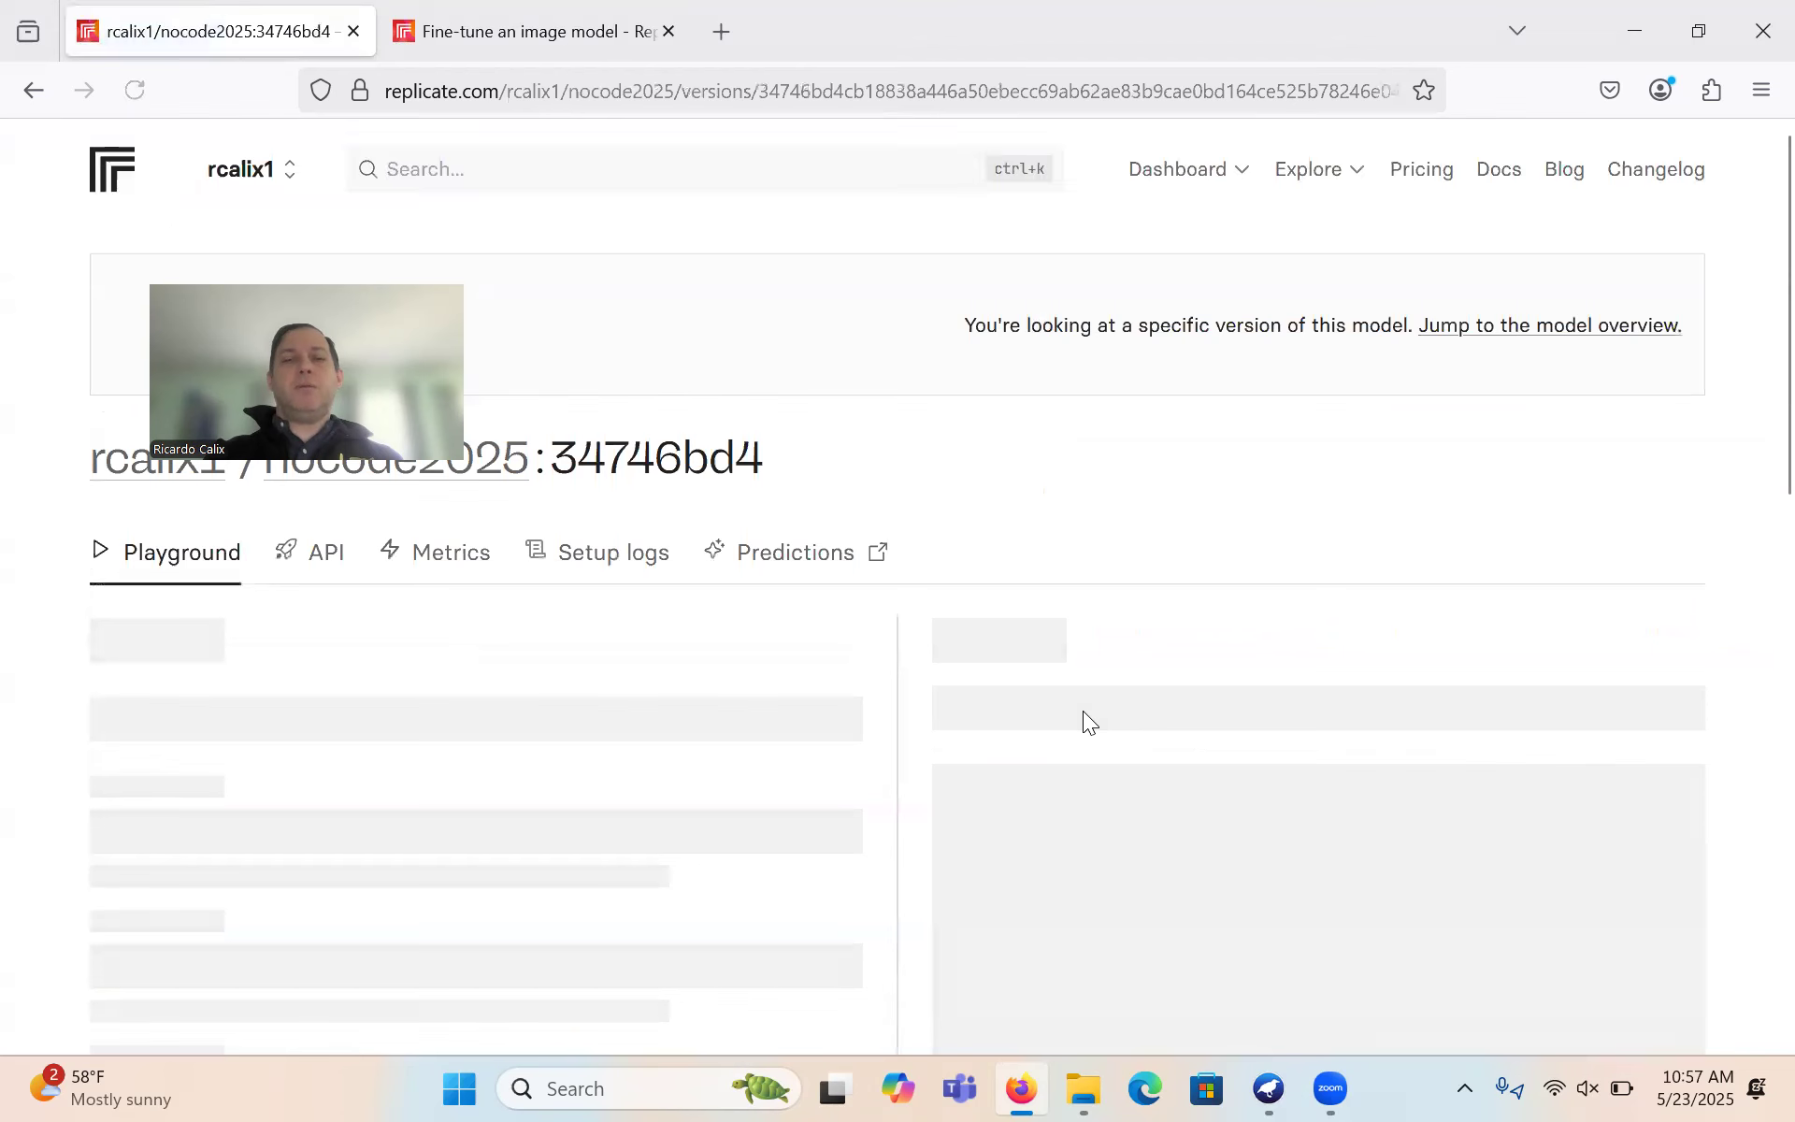
# - Scroll to the Playground Input form and place the cursor in the required prompt field
pyautogui.scroll(-5, 1427, 460)
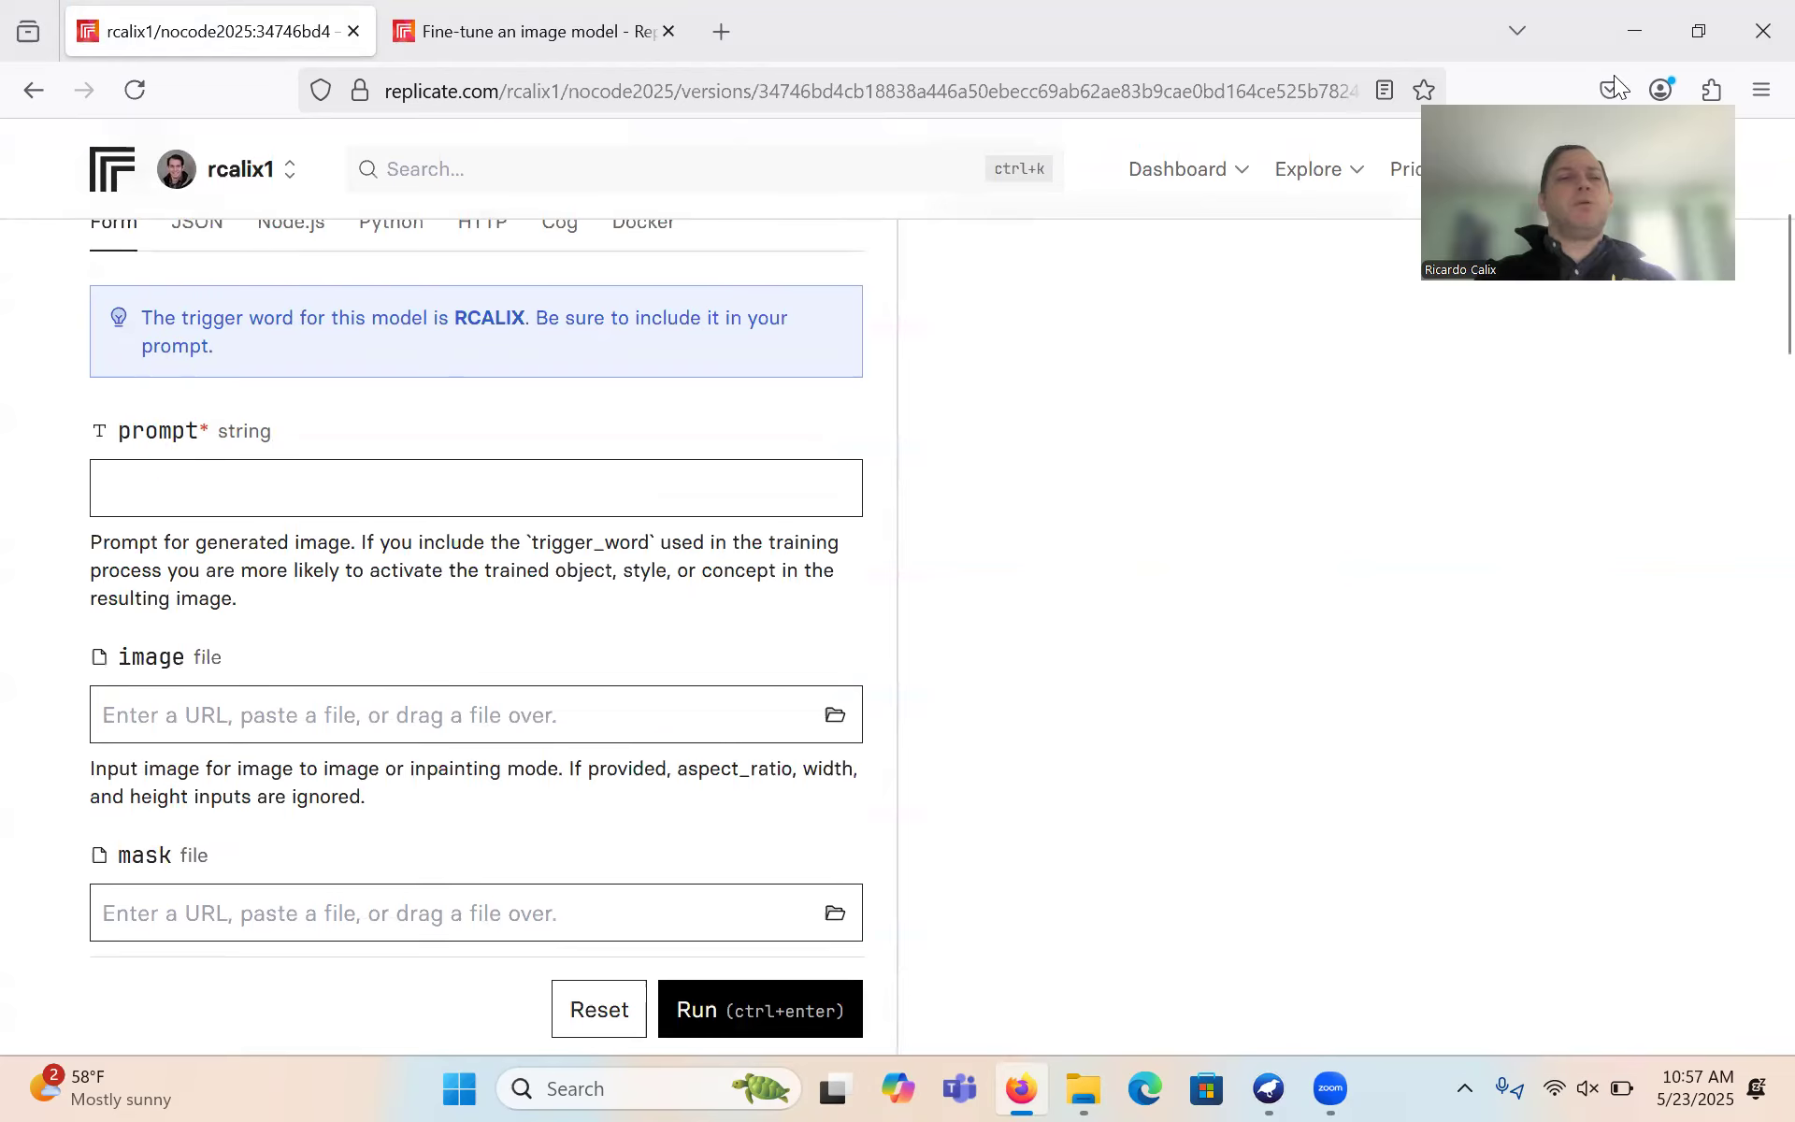
pyautogui.scroll(2, 326, 698)
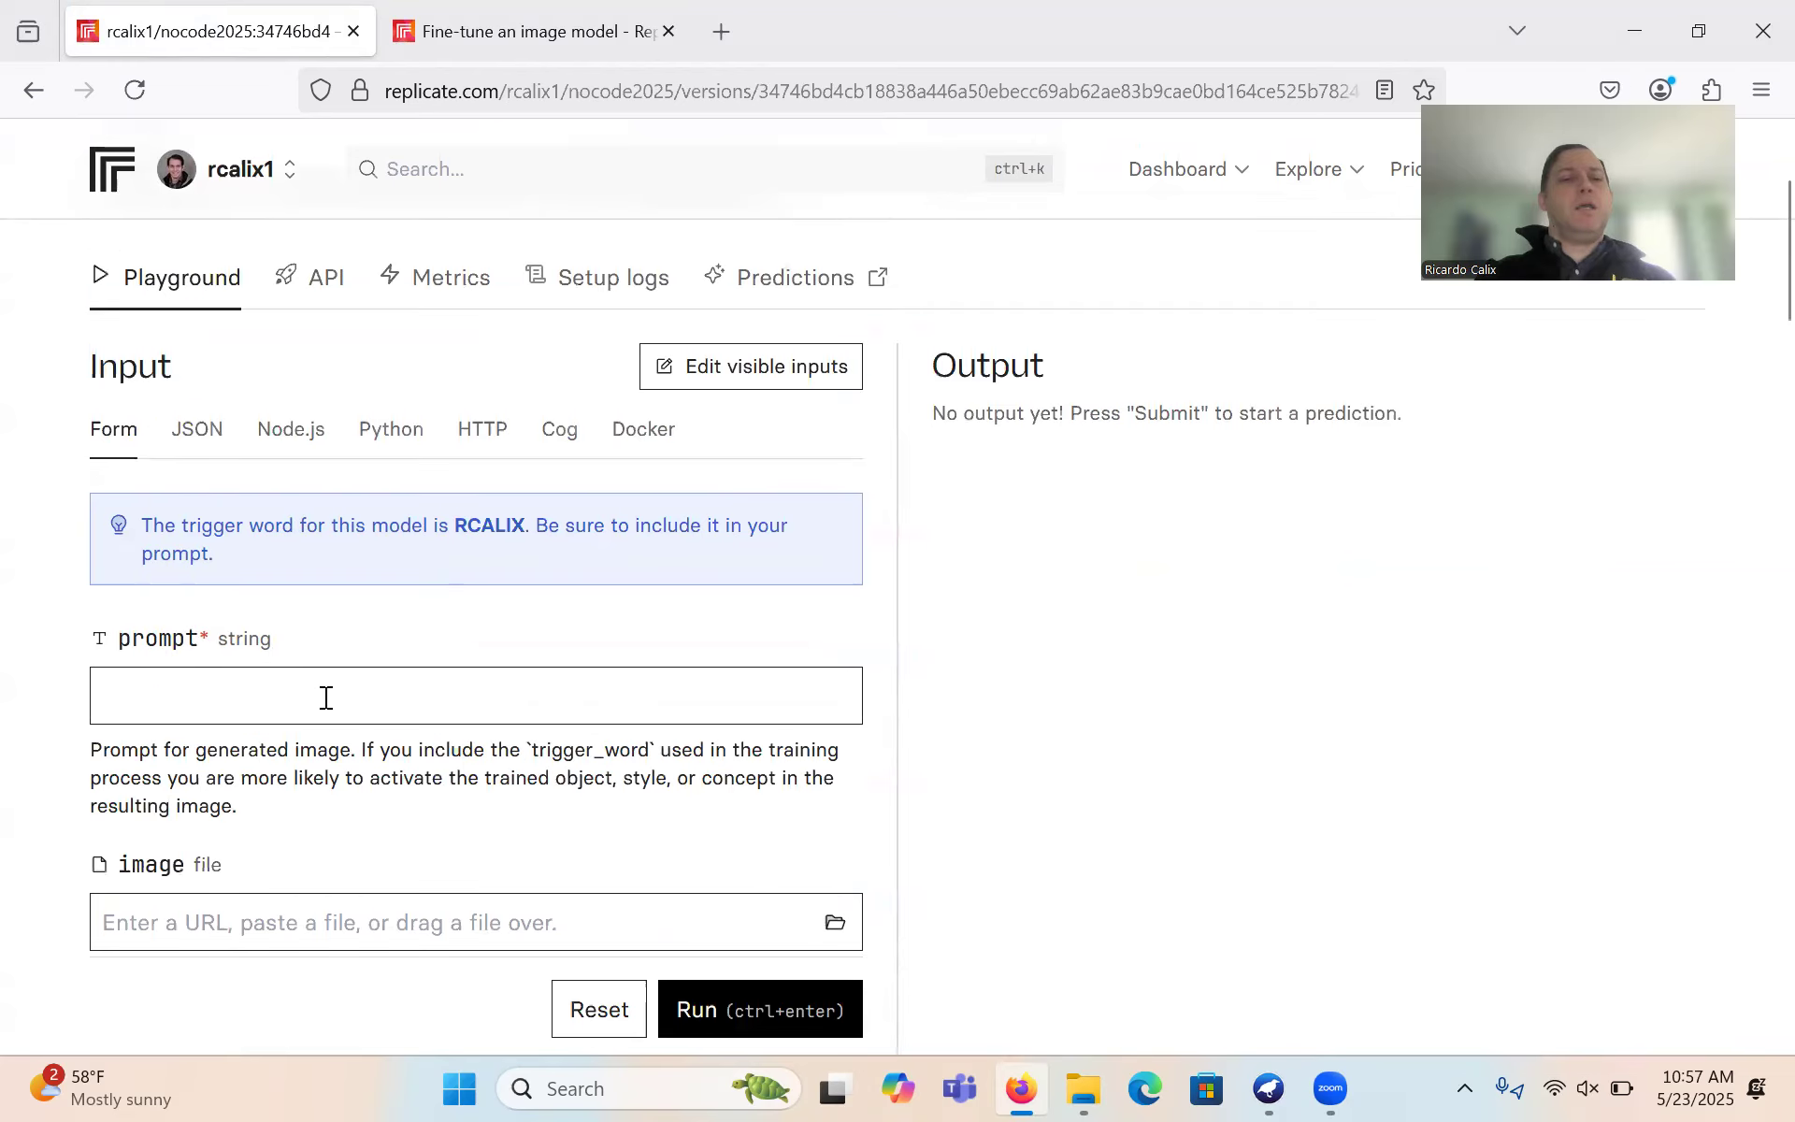
pyautogui.scroll(1, 326, 697)
pyautogui.scroll(-2, 326, 701)
pyautogui.click(273, 628)
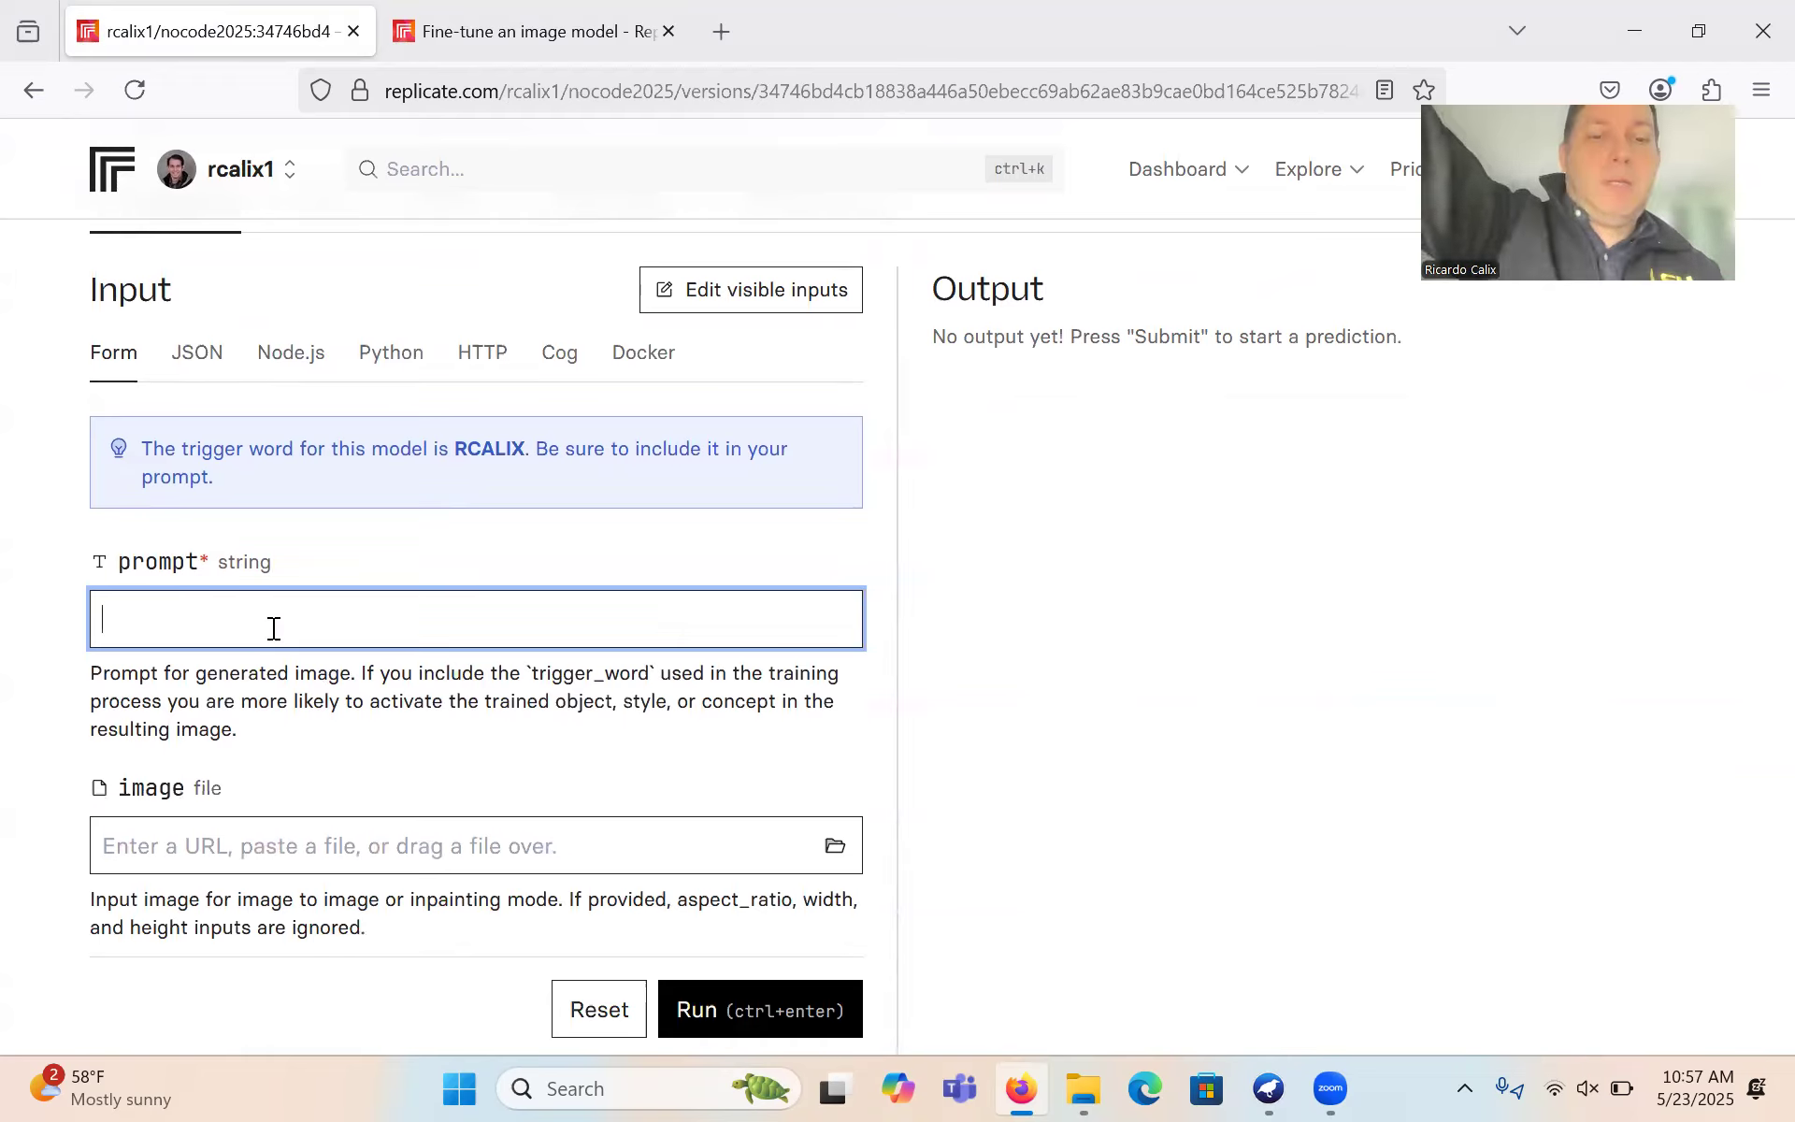
# - Enter the prompt 'RCALIX is a jedi knight holding a light saber'
pyautogui.write('RCALIX')
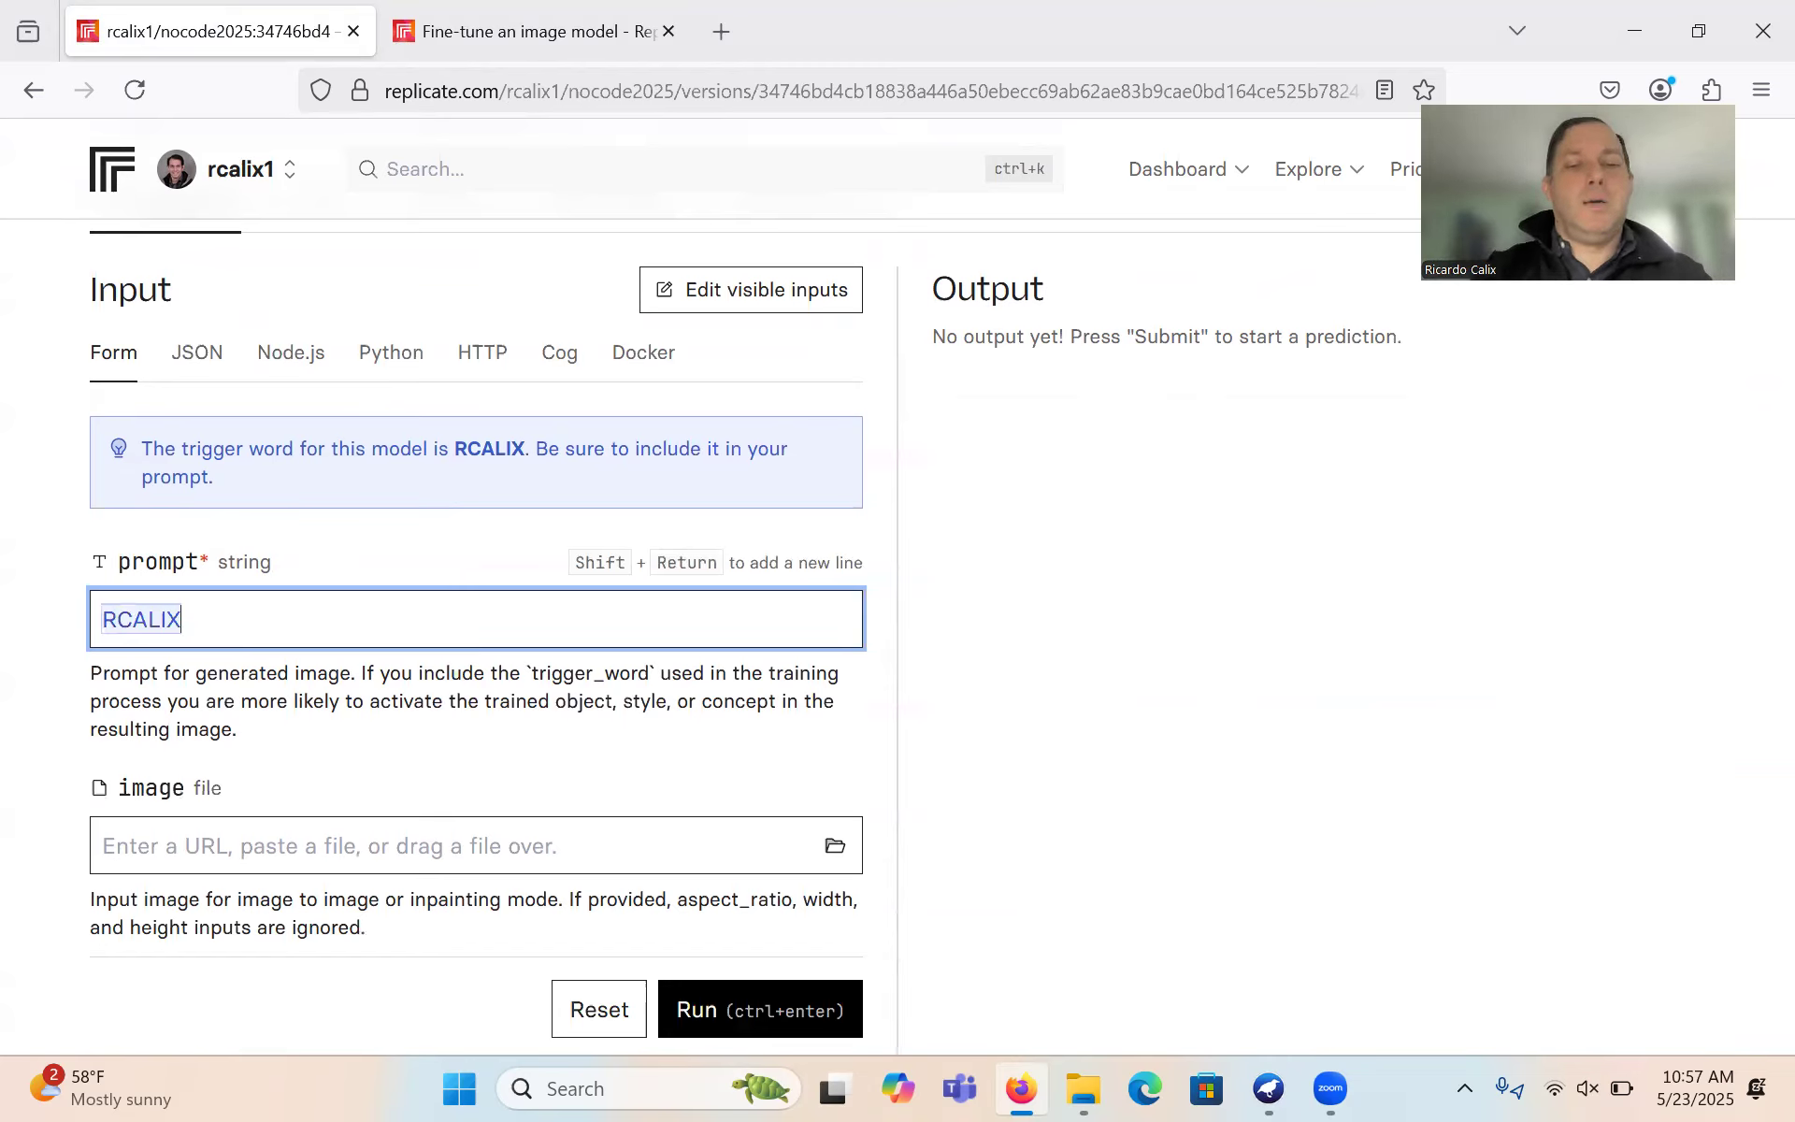
pyautogui.write('i')
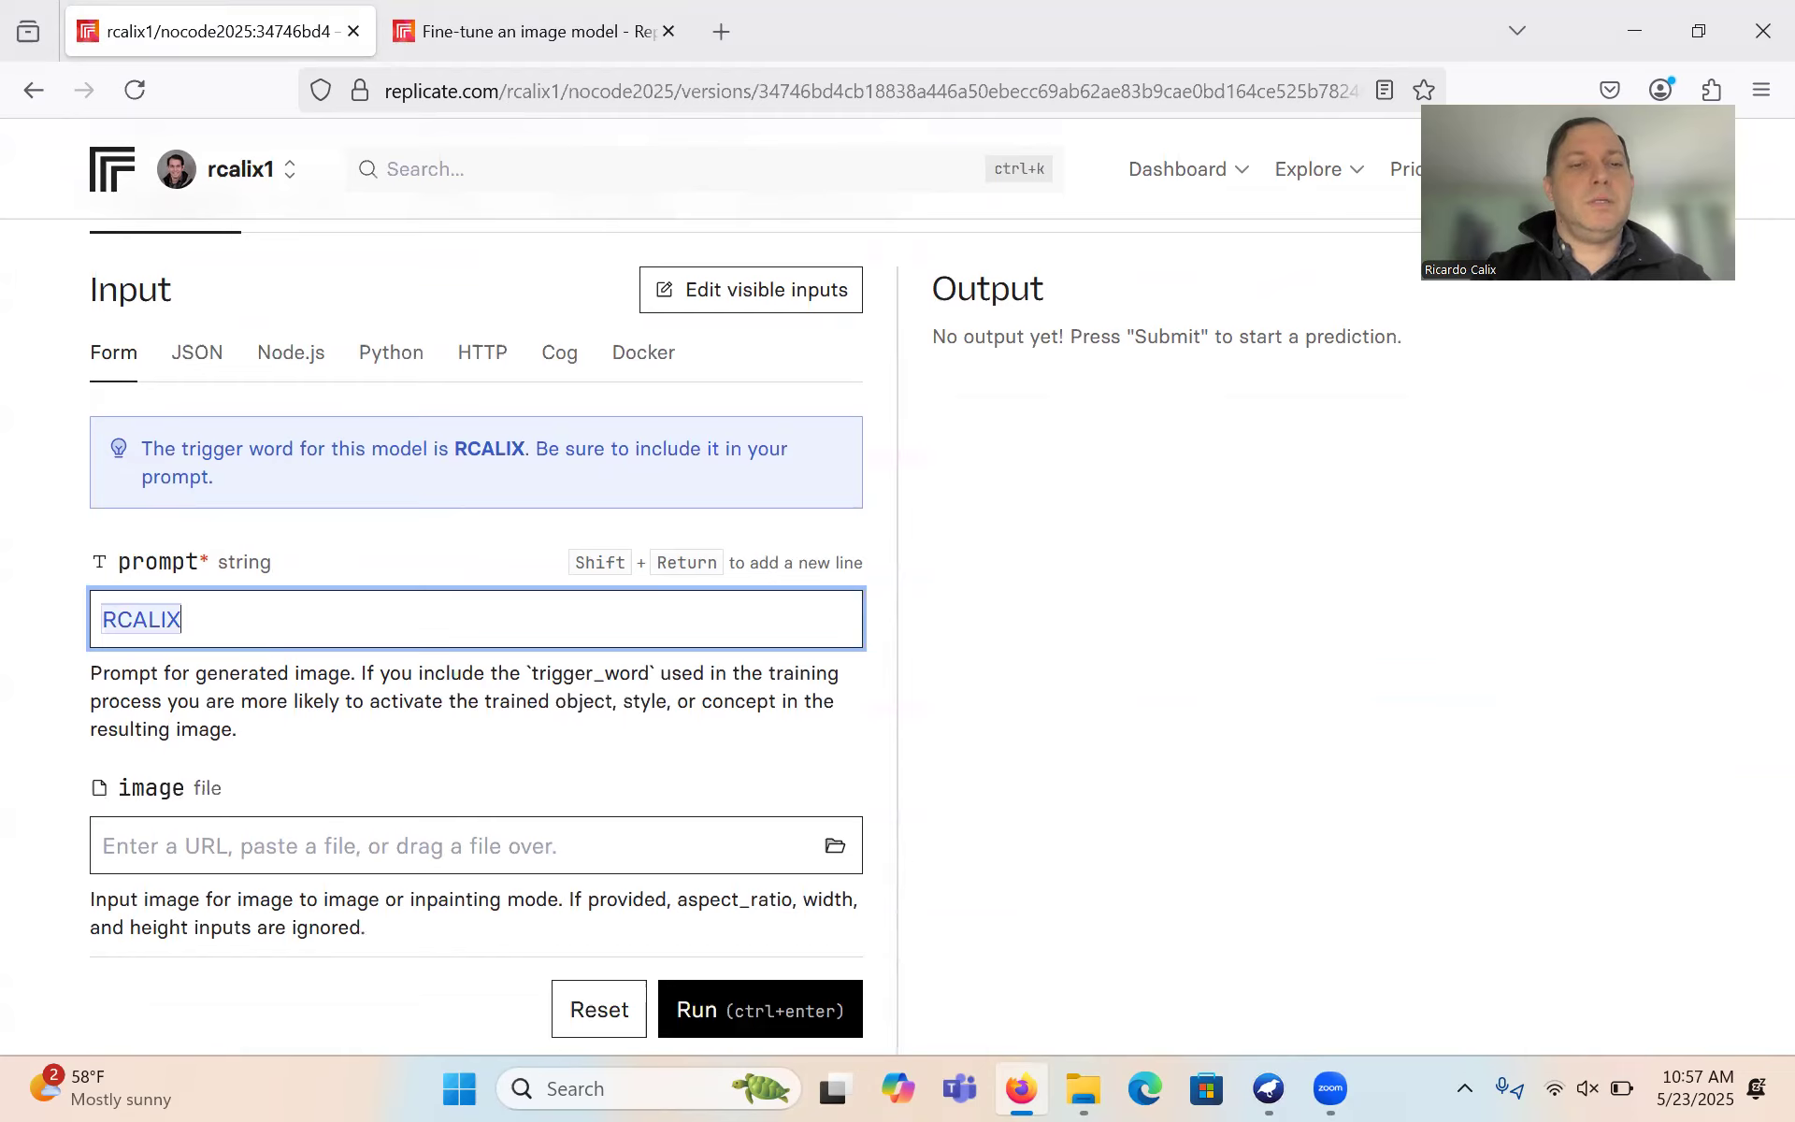
pyautogui.write(' is a jedi')
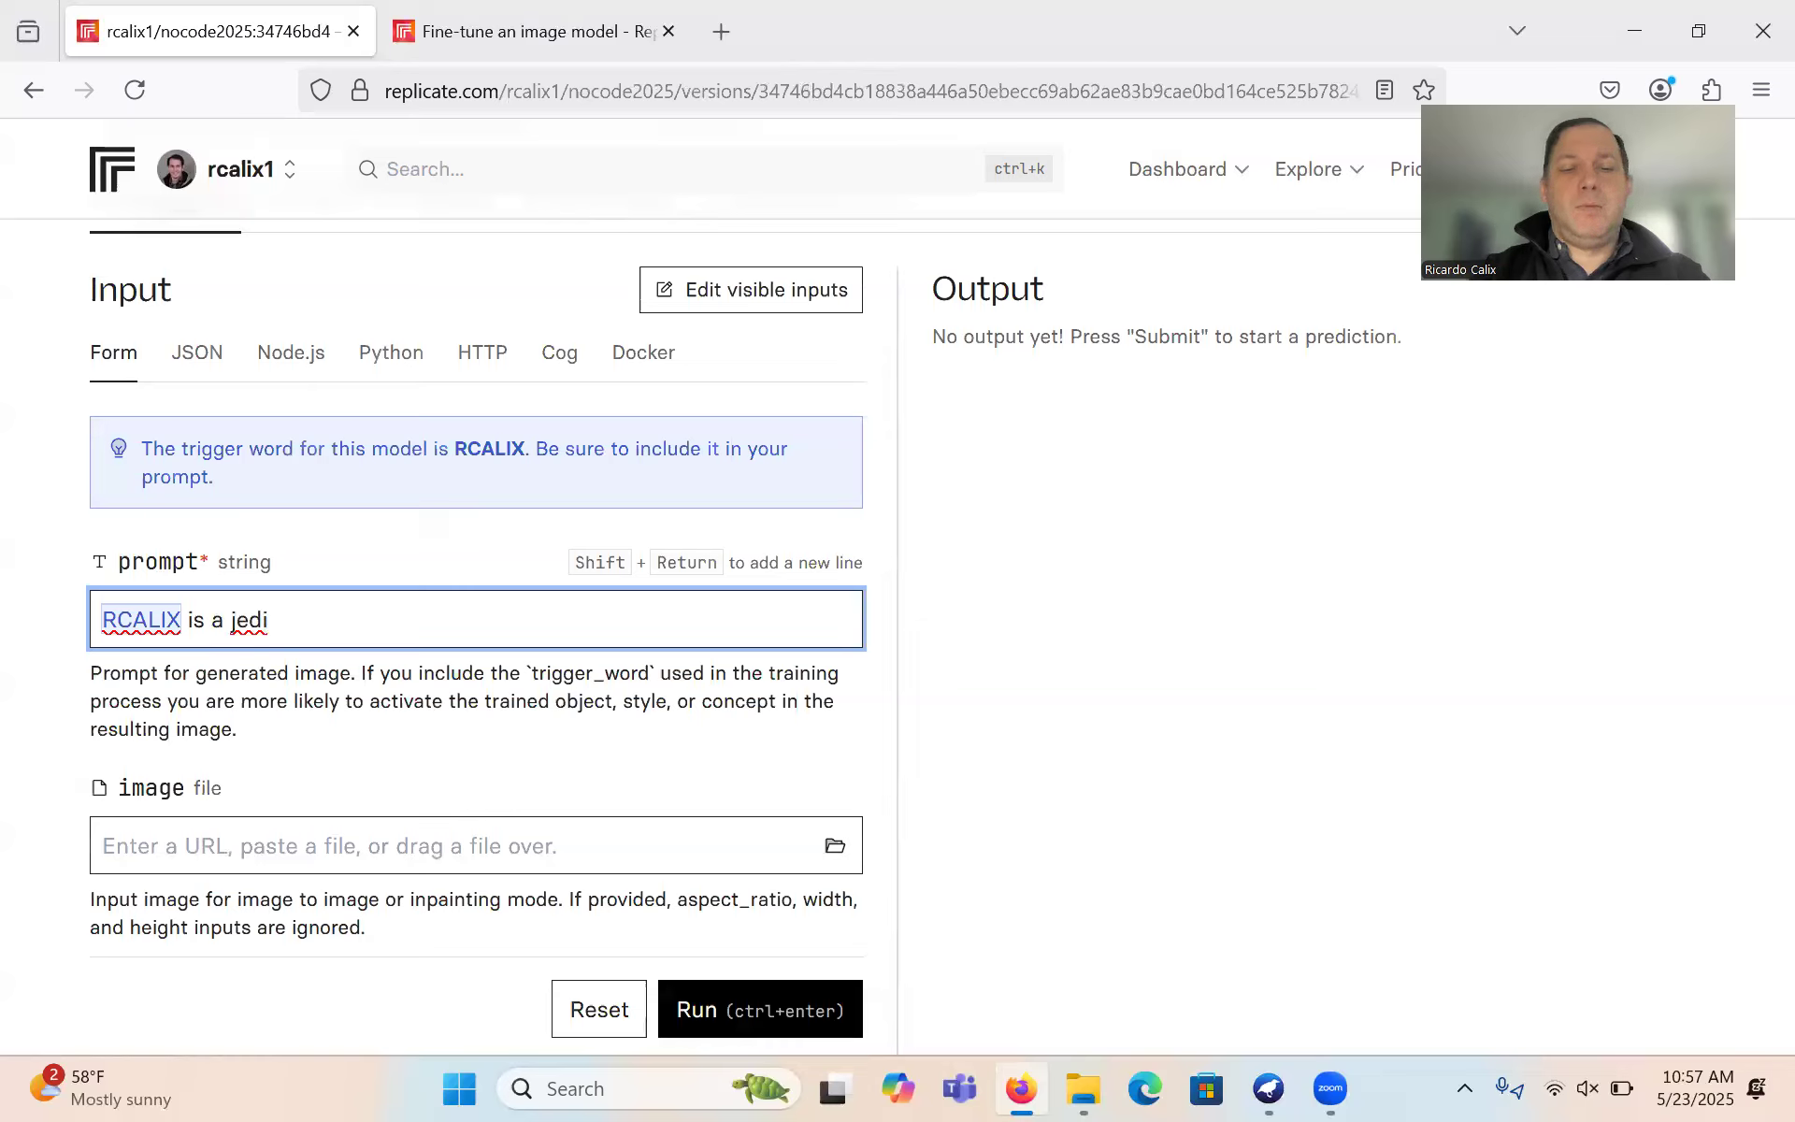
pyautogui.write('ght ')
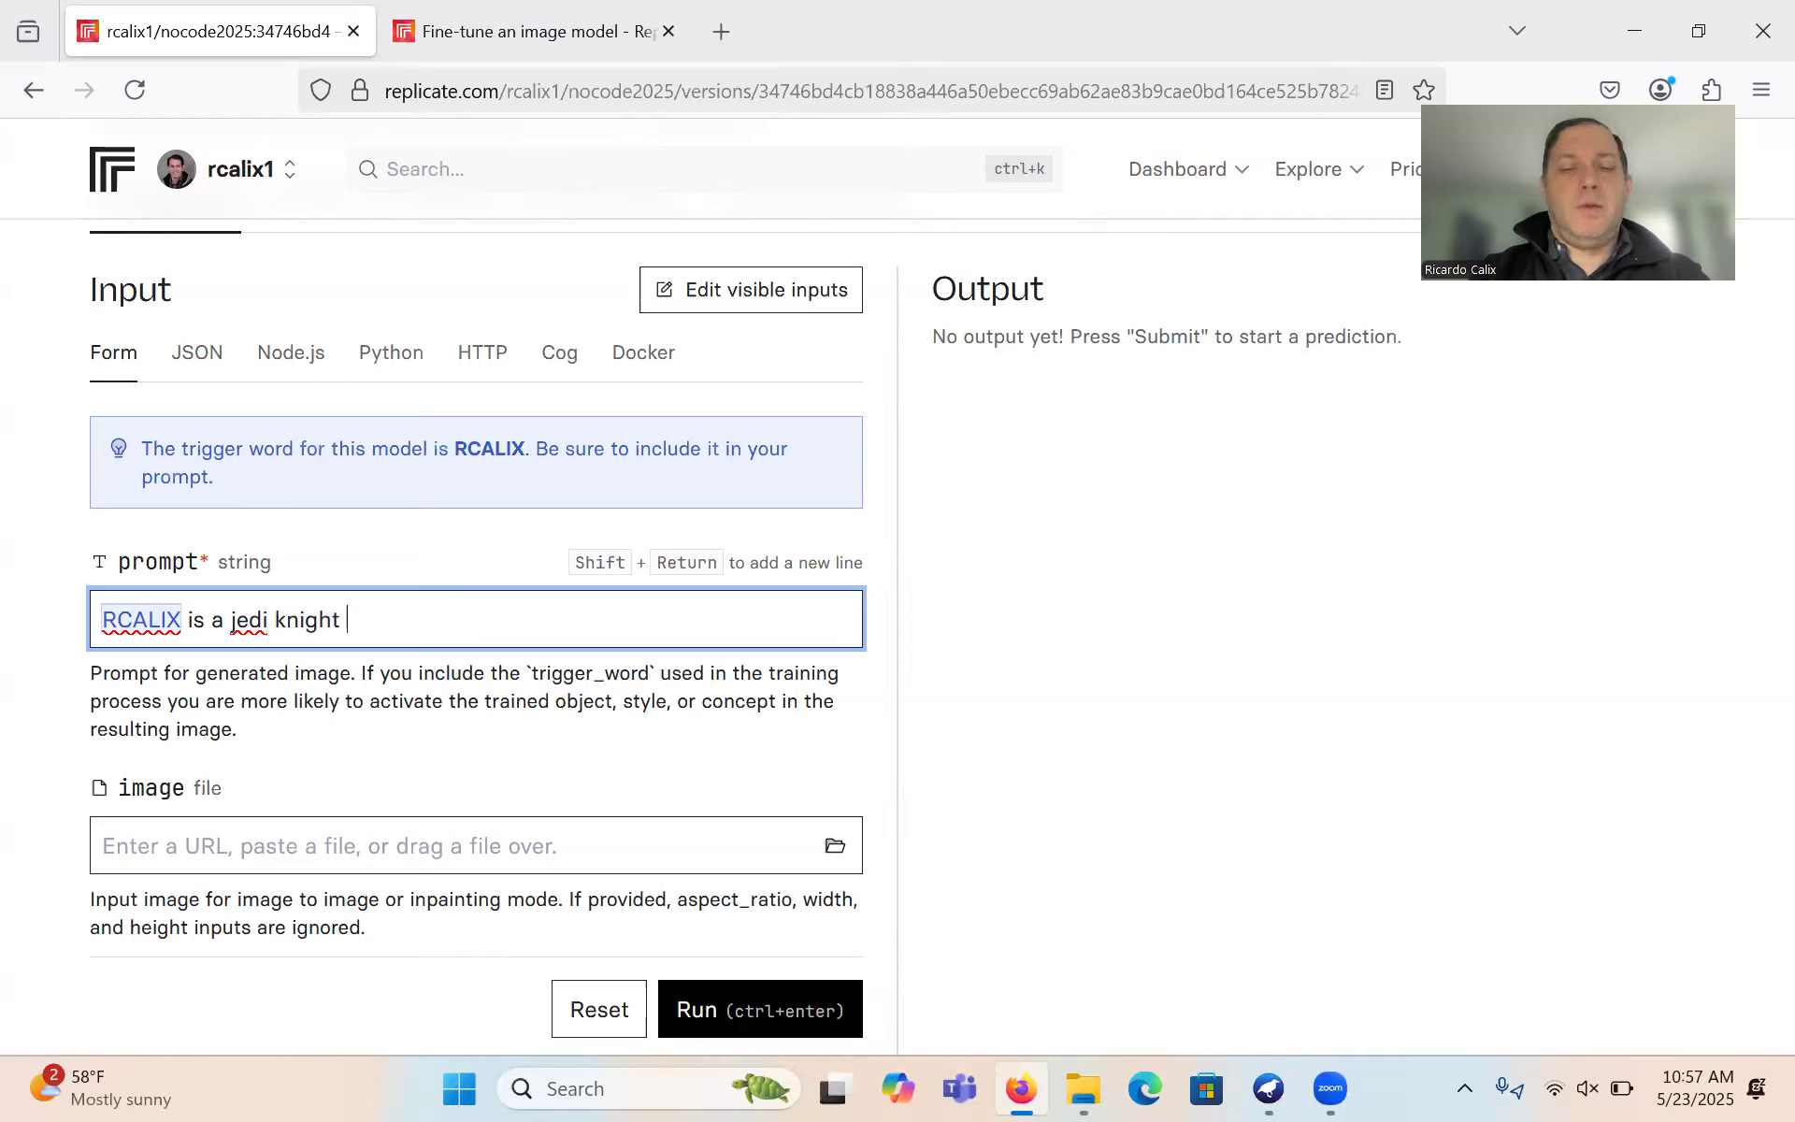
pyautogui.write('holding a light saber')
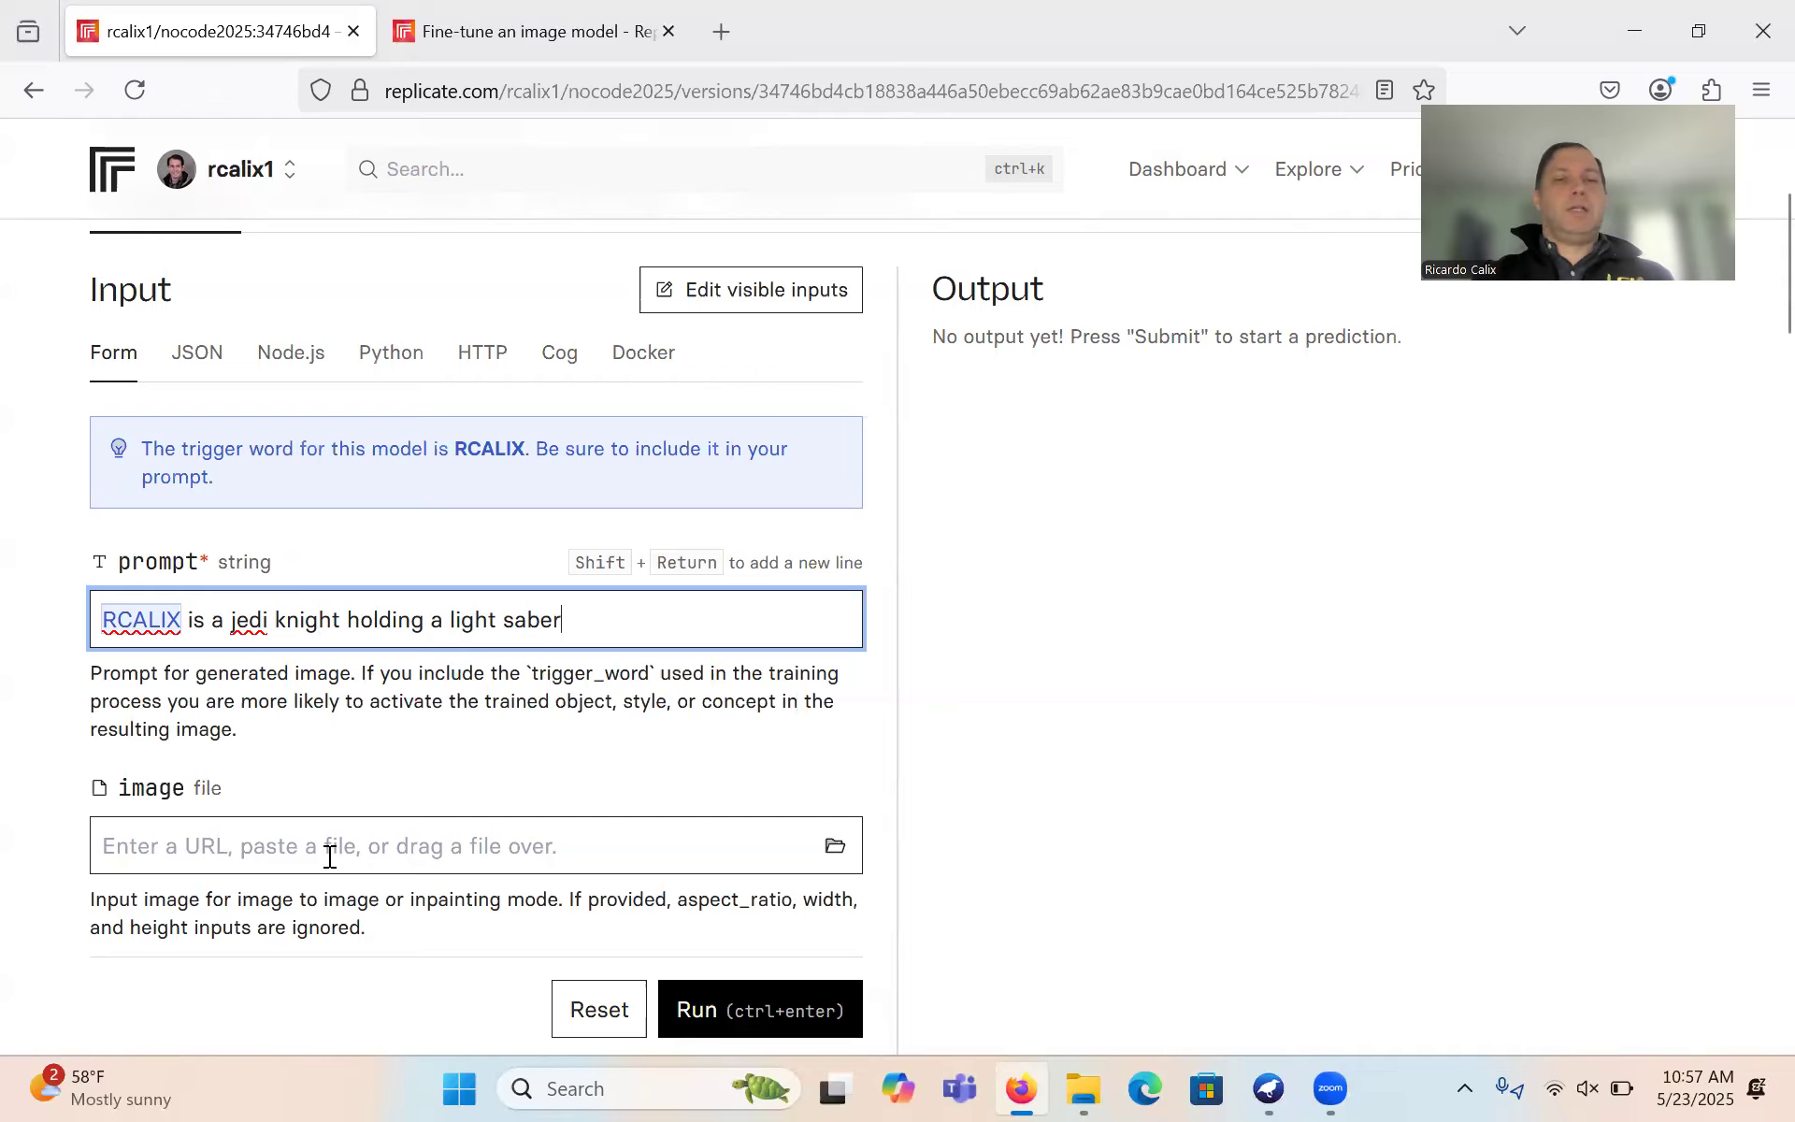
pyautogui.scroll(-1, 351, 865)
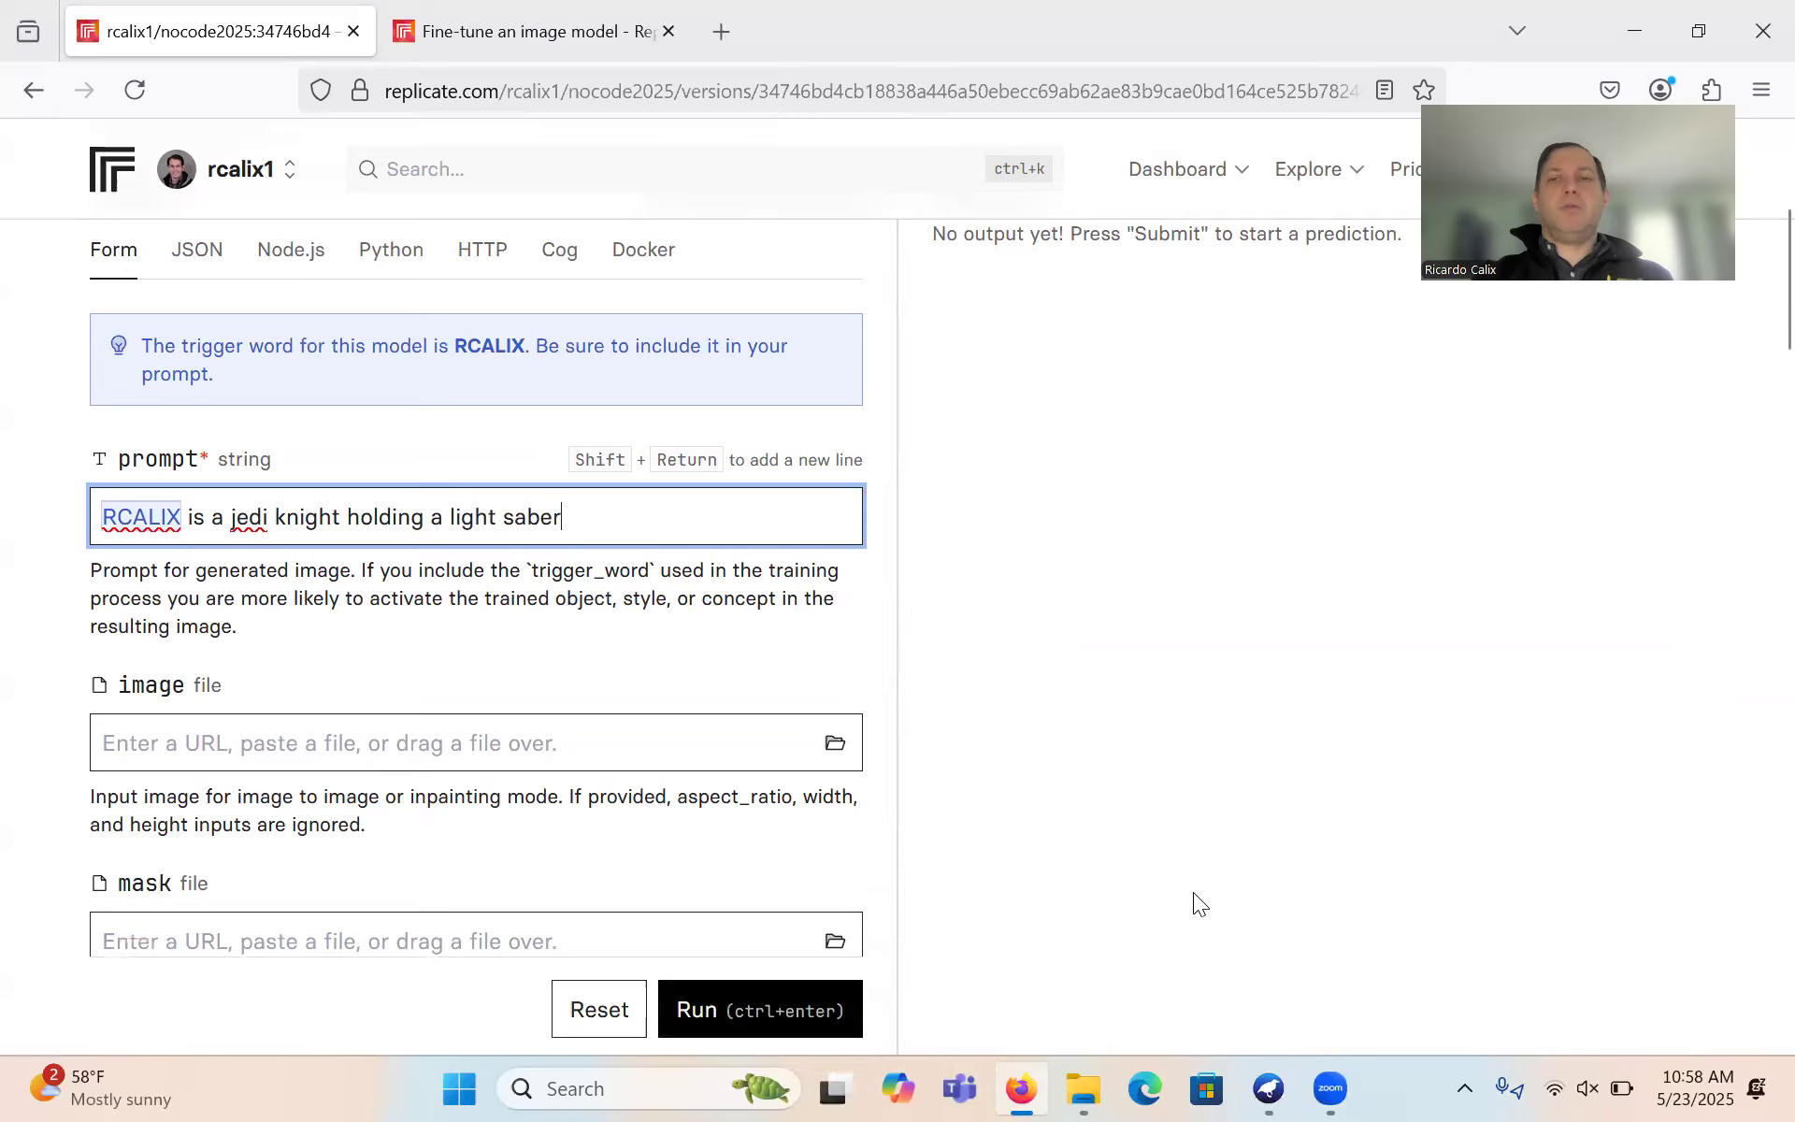
pyautogui.scroll(1, 1197, 904)
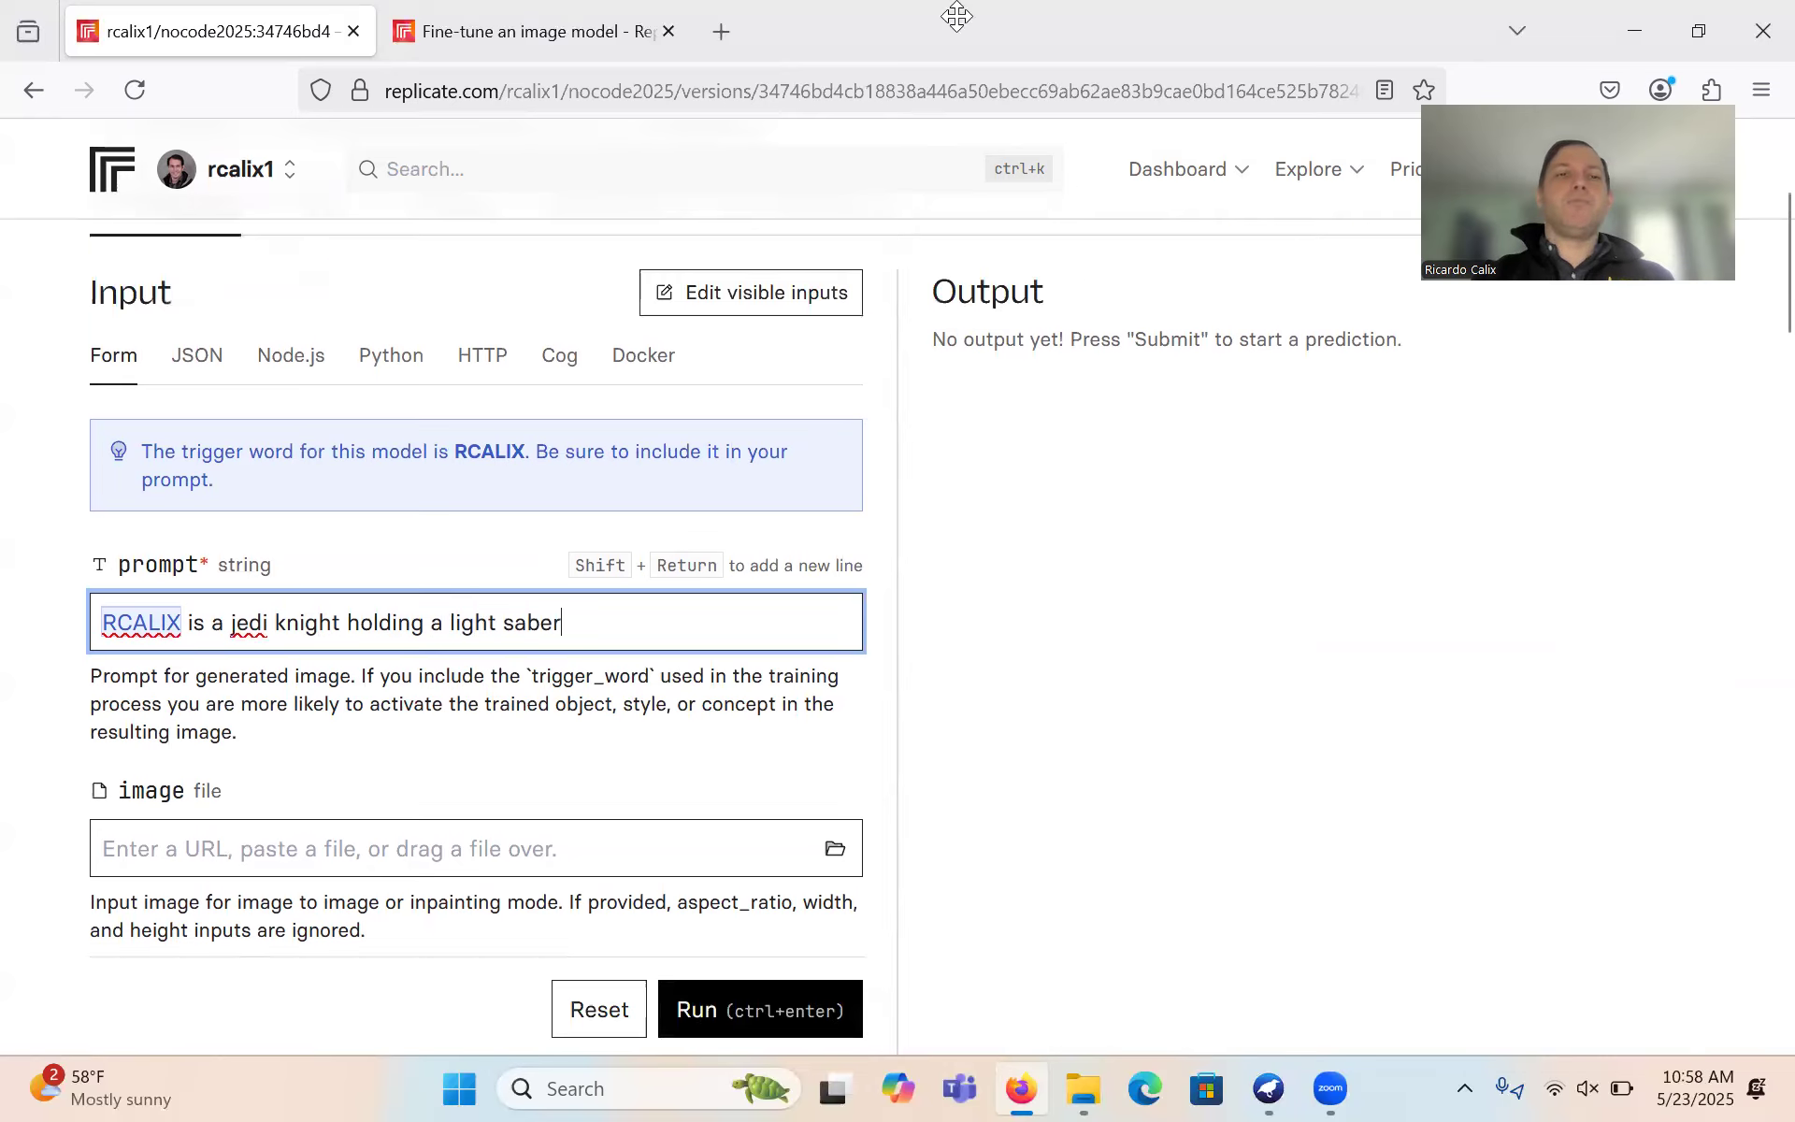
# - Run the Jedi-knight prompt, review the hooded figure with a red lightsaber, and reset zoom to 100%
pyautogui.click(761, 1002)
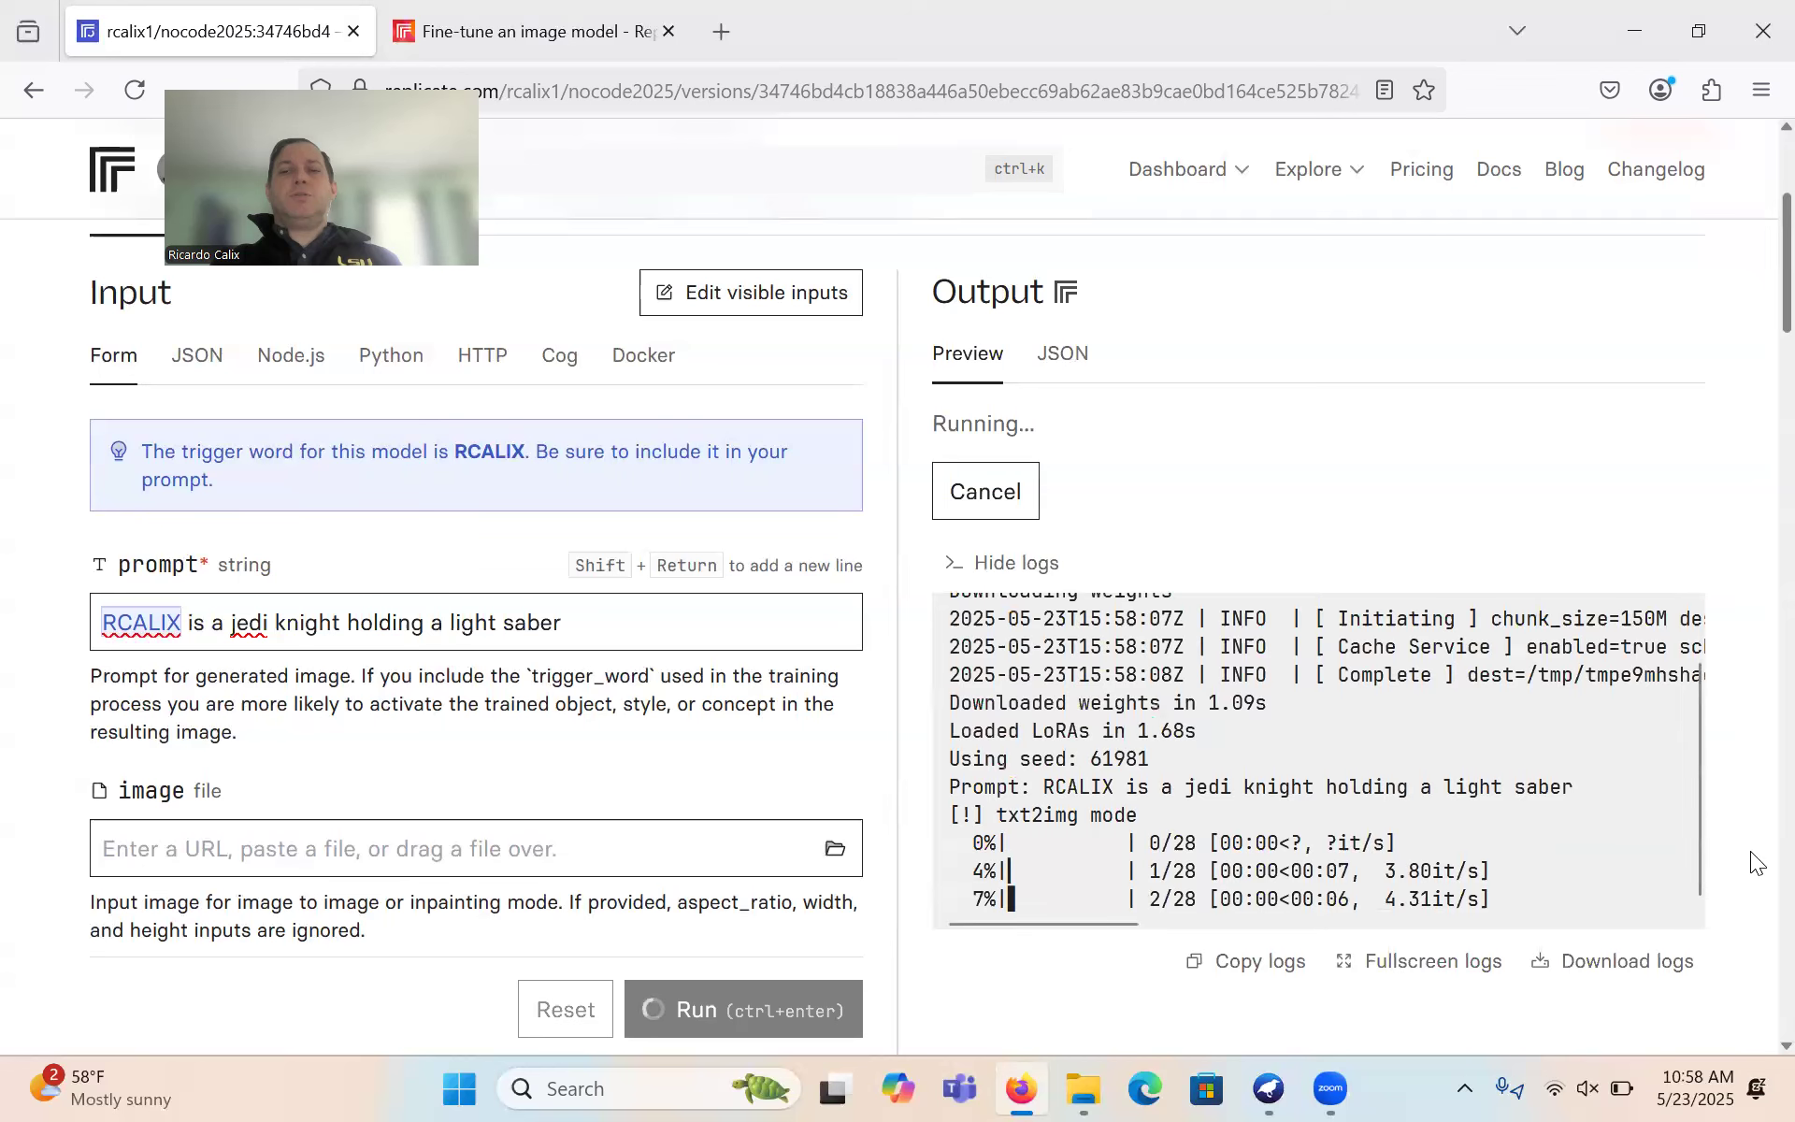
pyautogui.scroll(-1, 1756, 802)
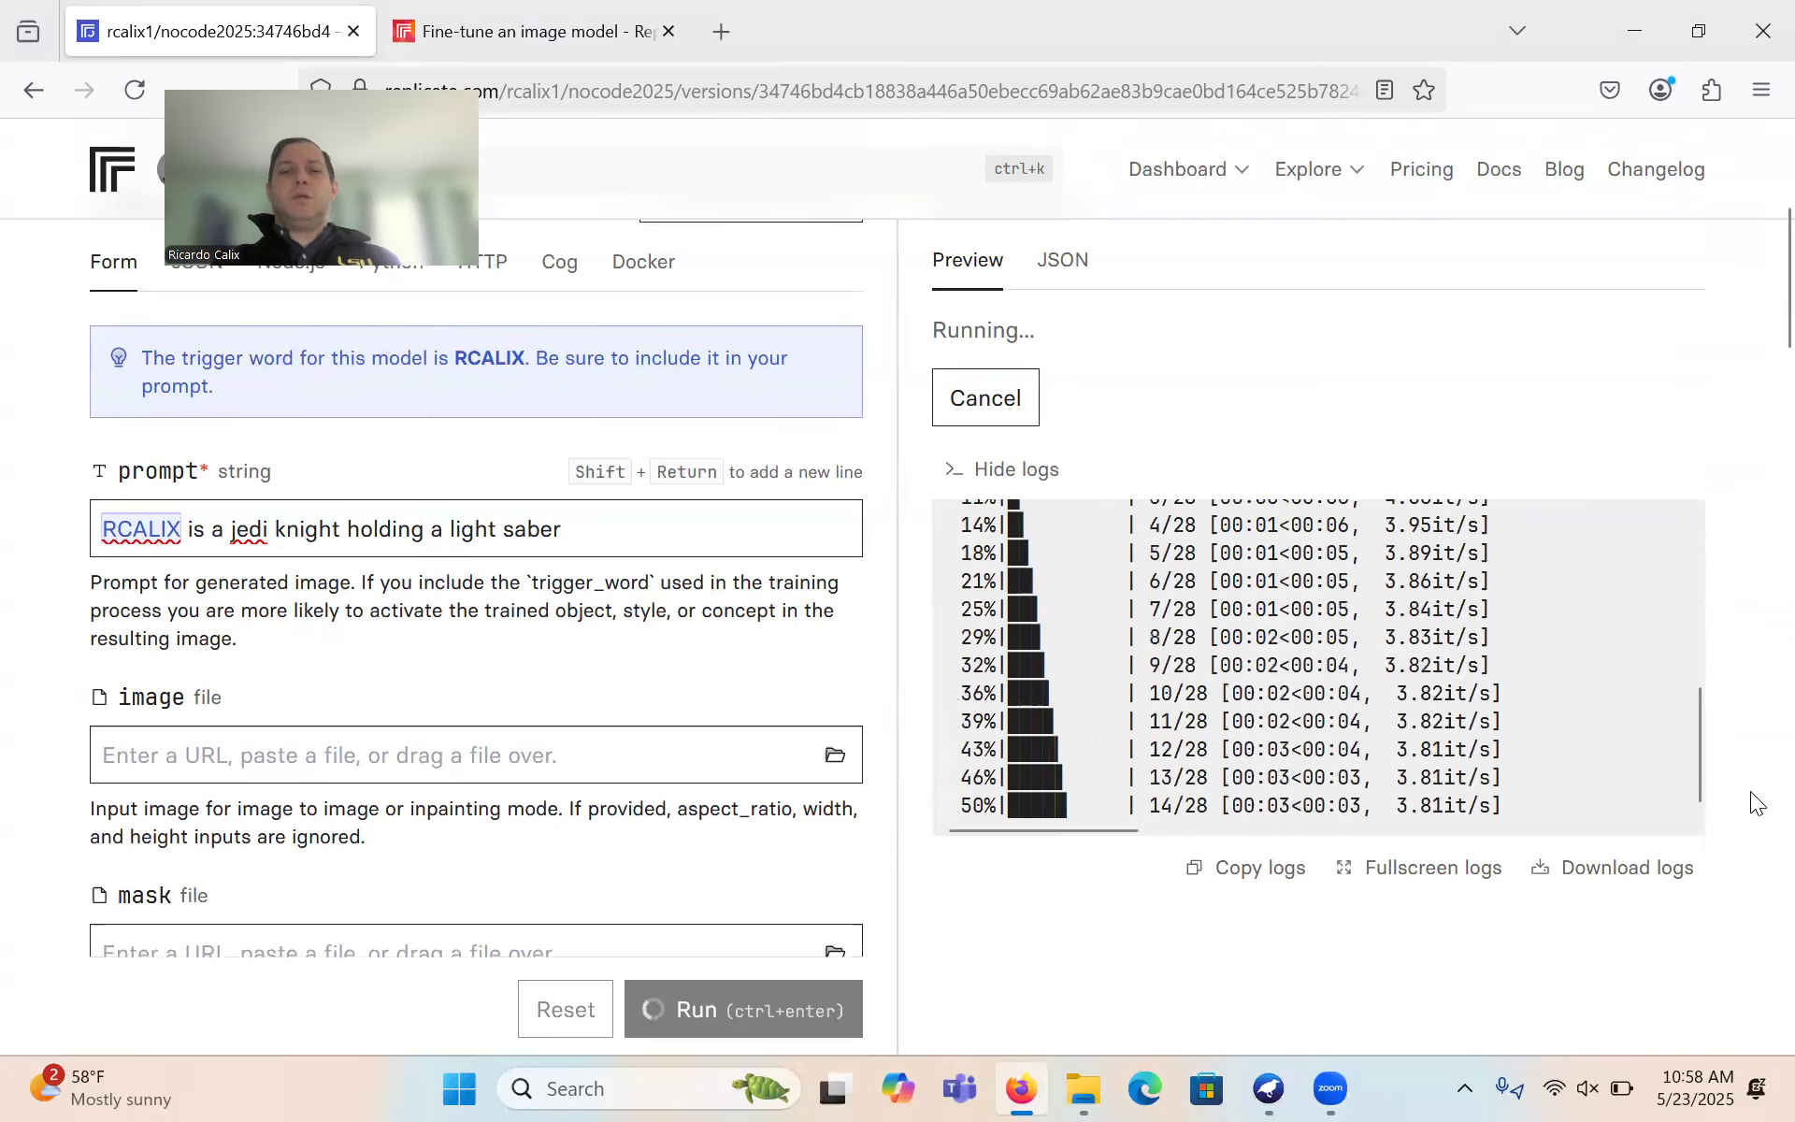
pyautogui.scroll(-1, 1756, 802)
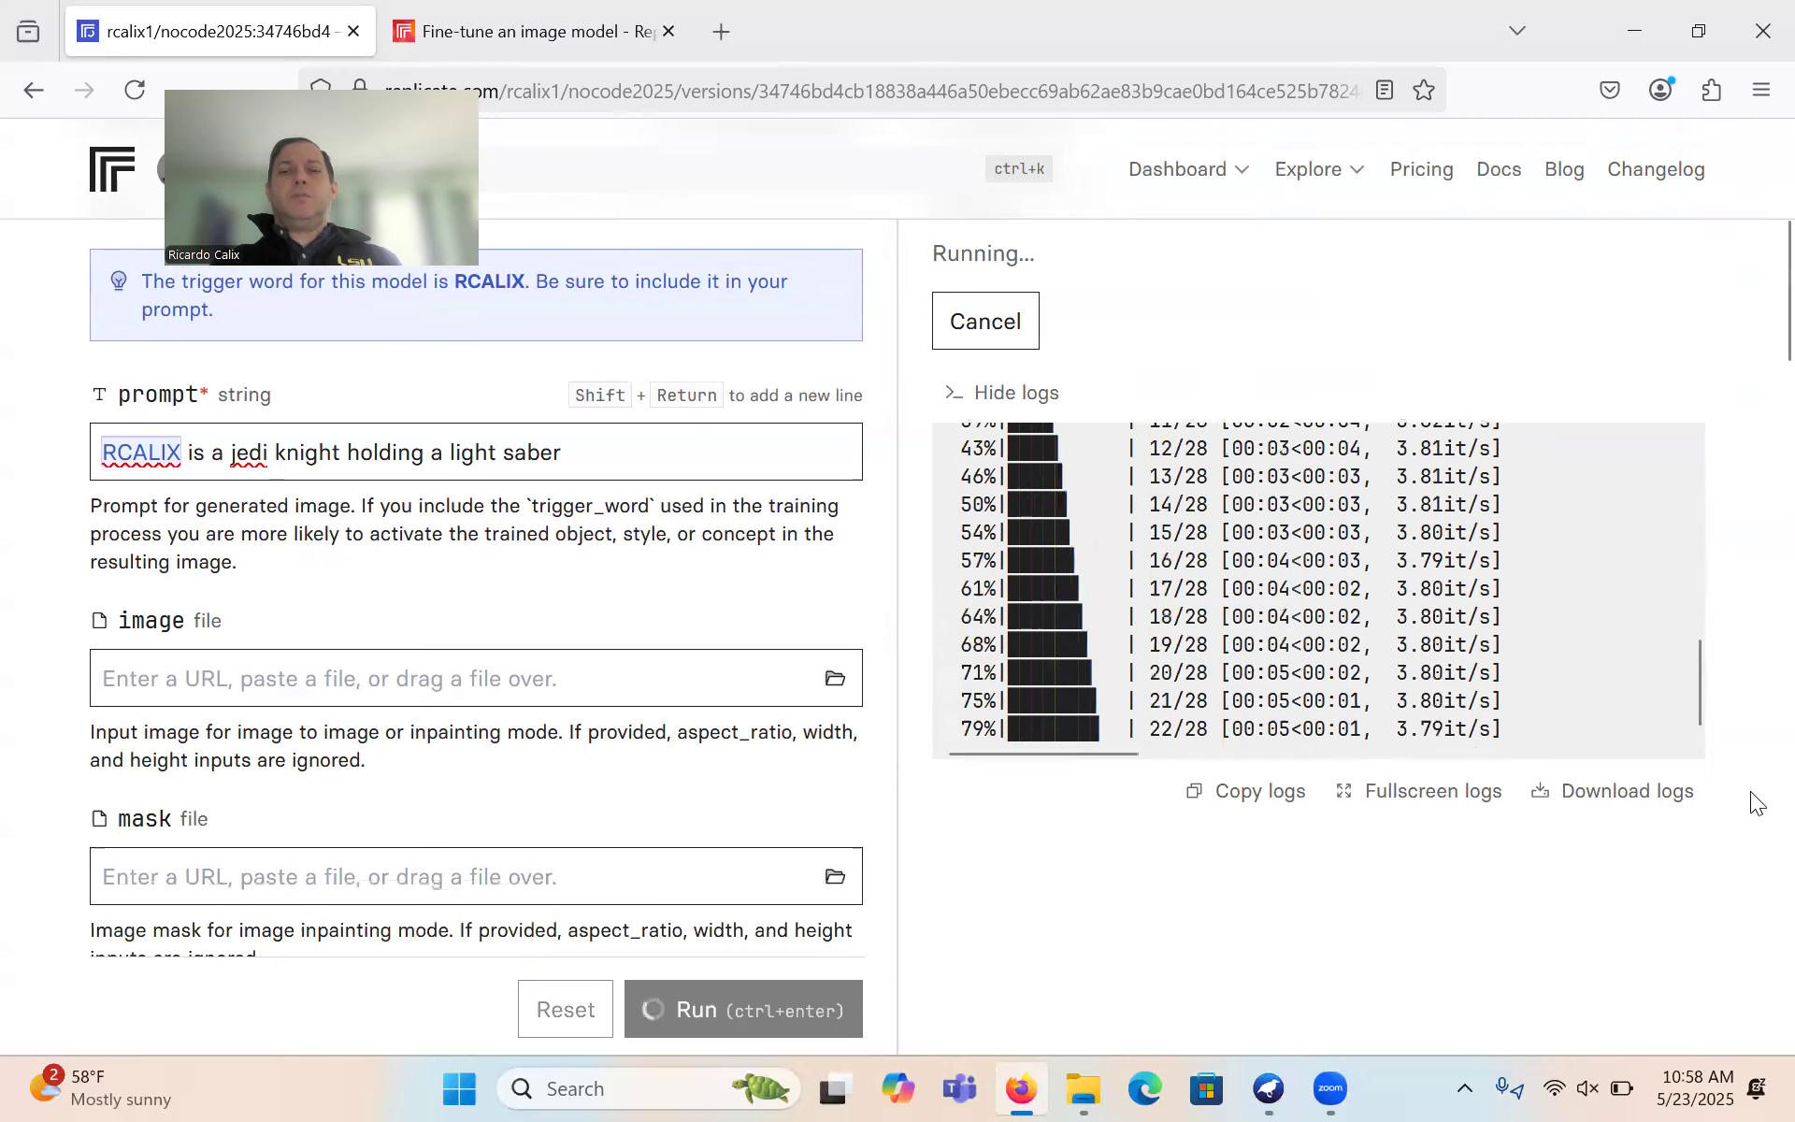
pyautogui.scroll(5, 1758, 803)
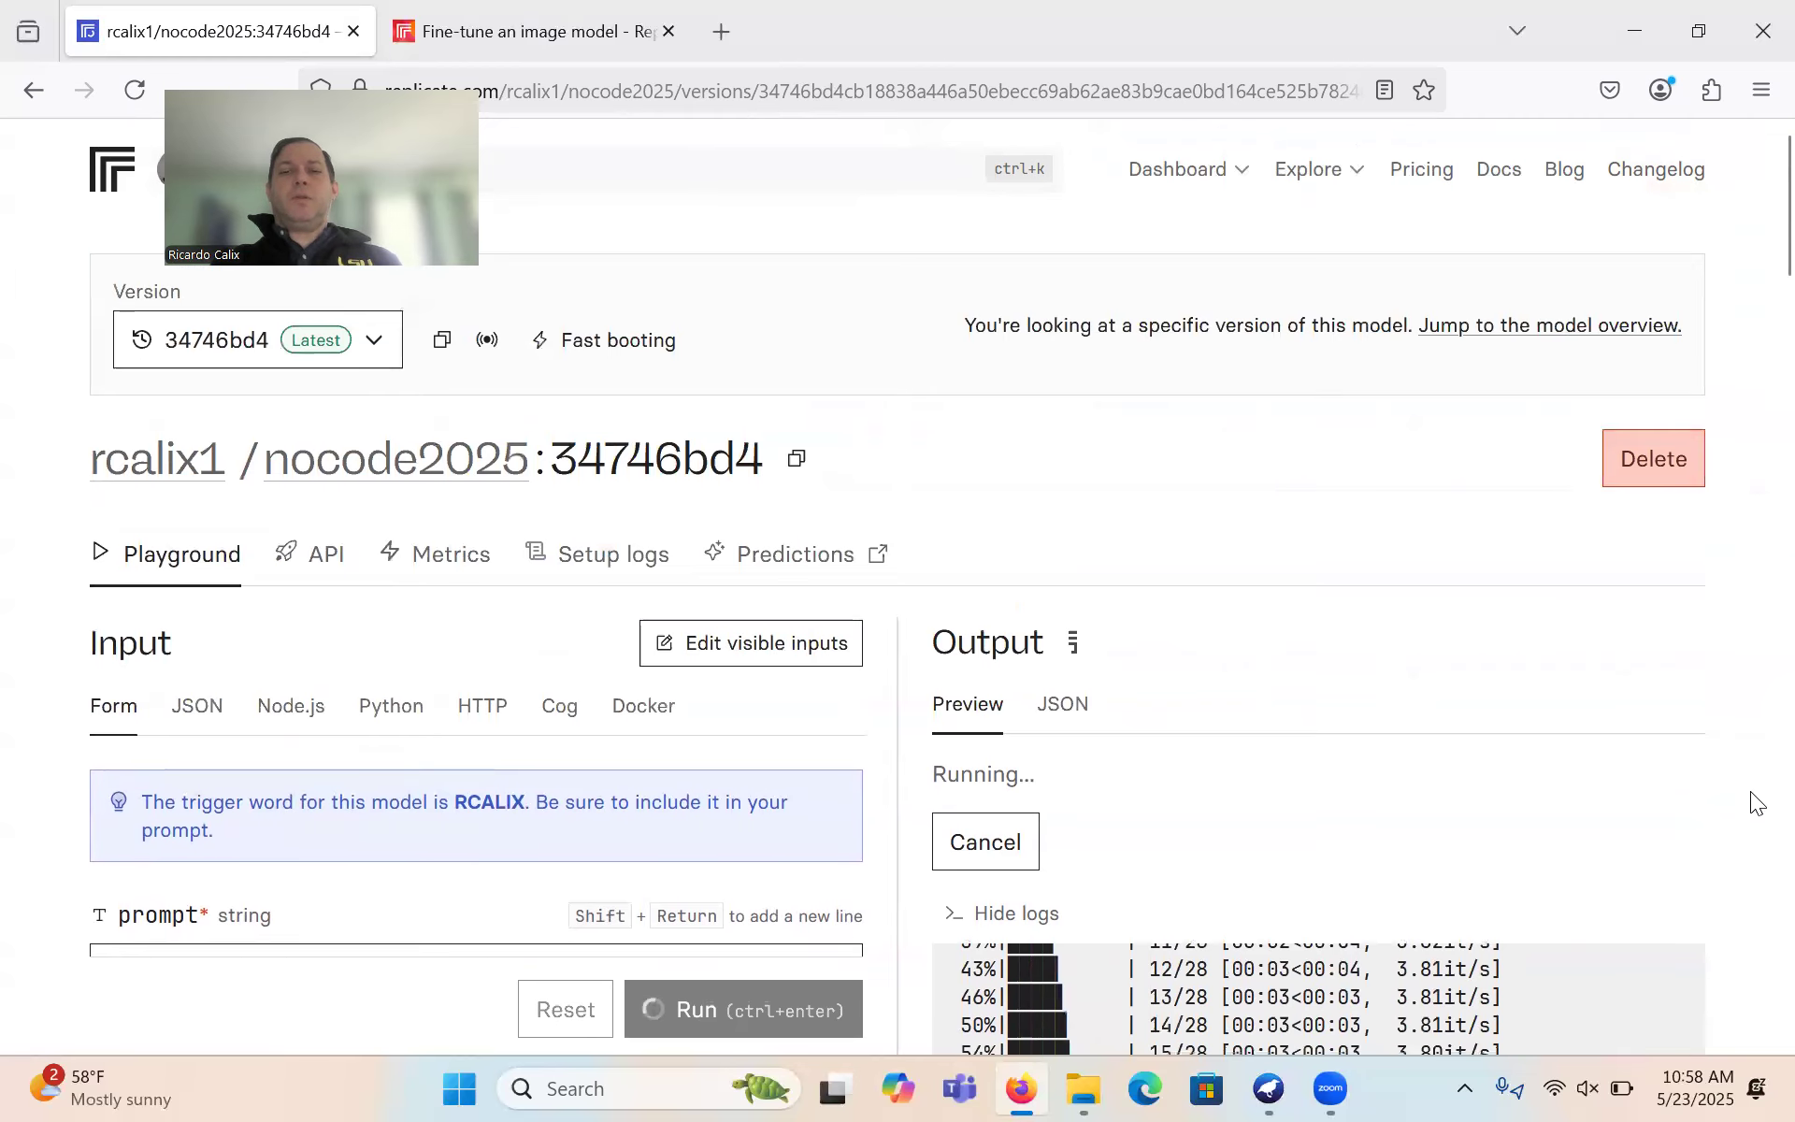
pyautogui.scroll(-2, 1758, 803)
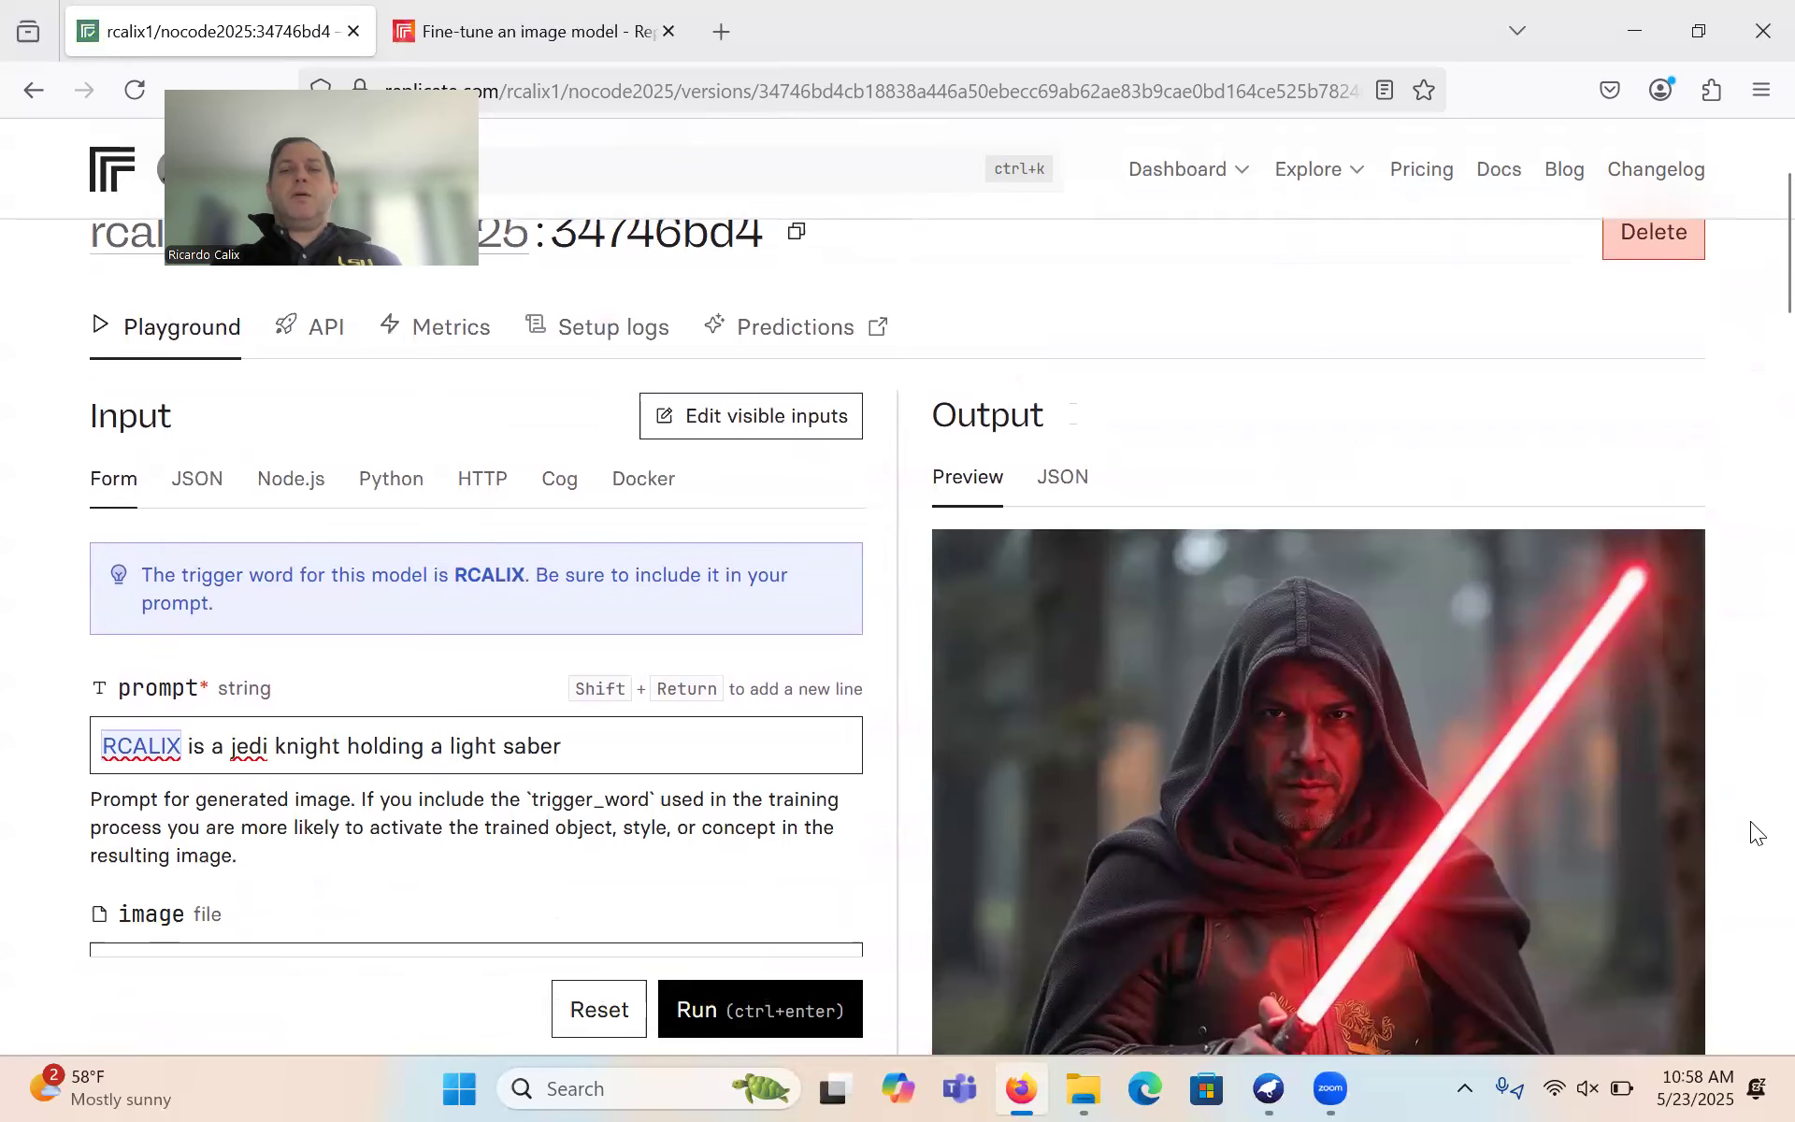
pyautogui.scroll(-4, 1756, 814)
pyautogui.scroll(-1, 1756, 826)
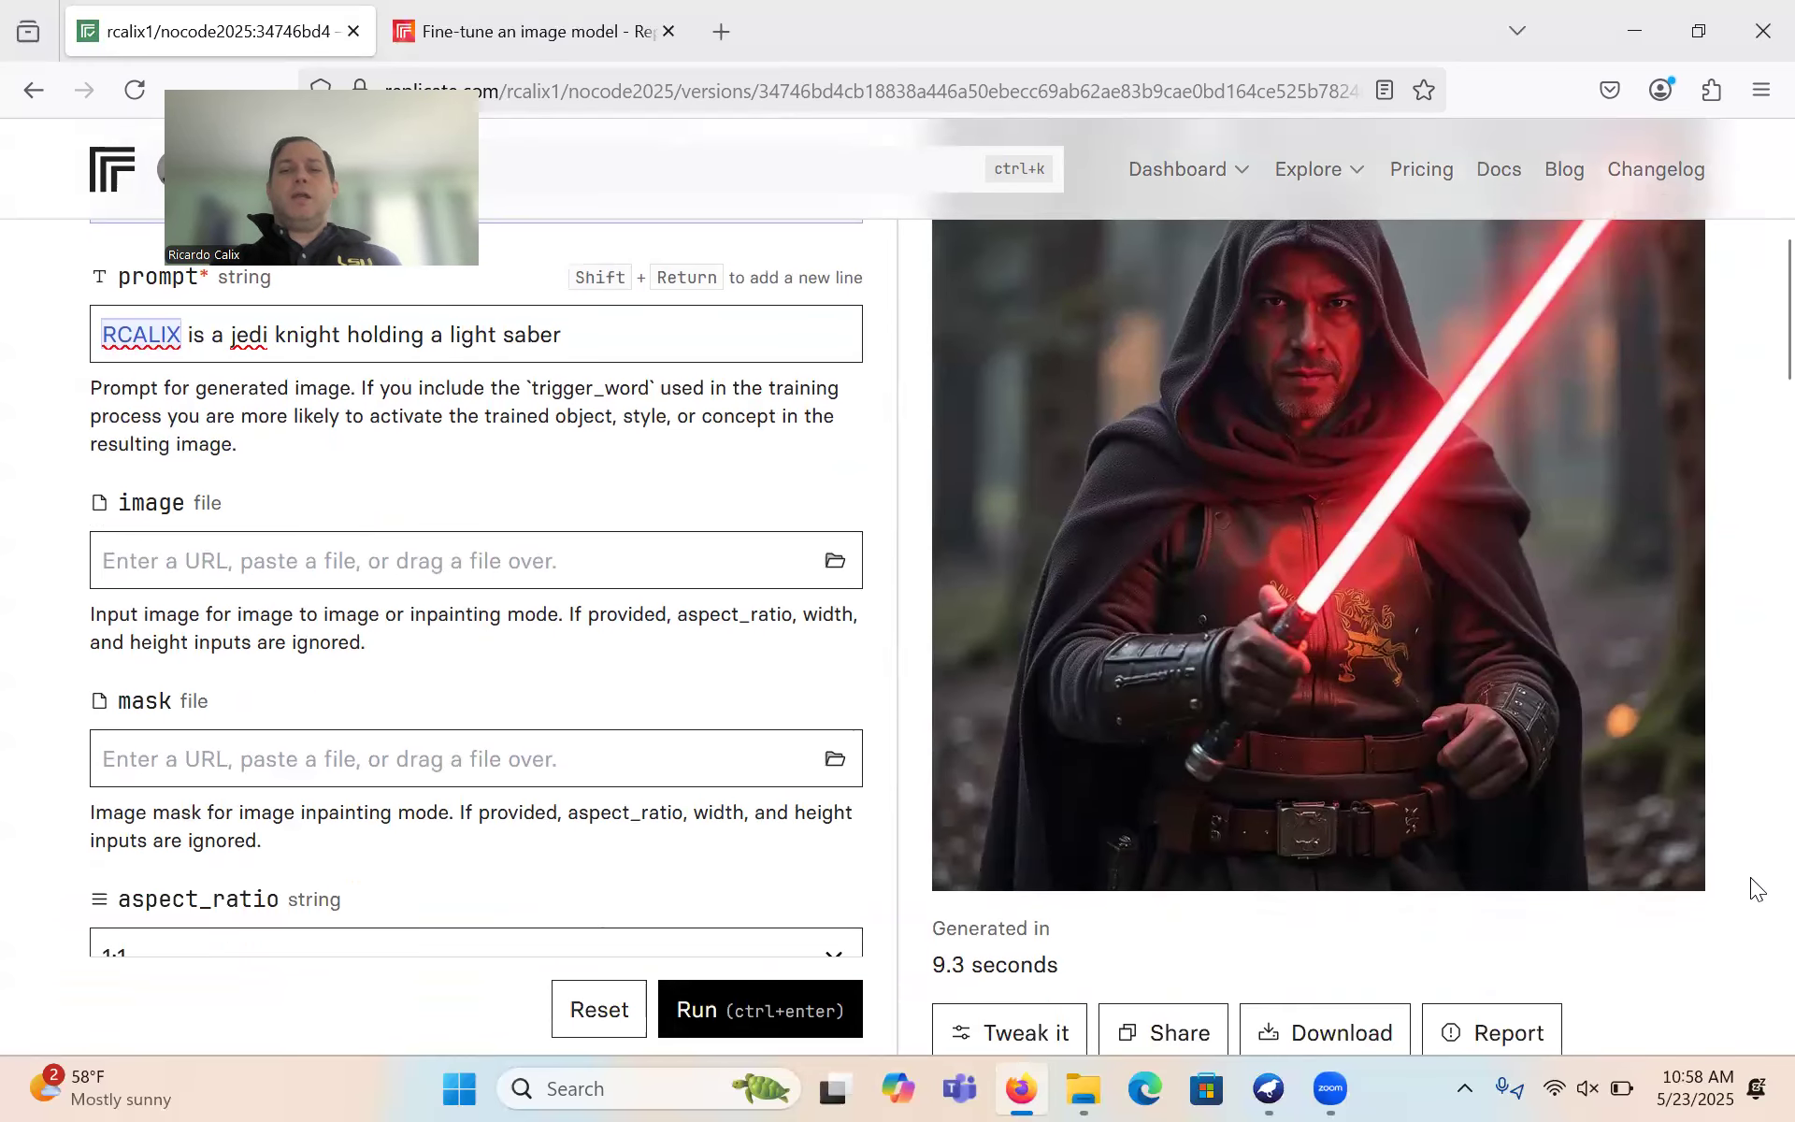
pyautogui.scroll(1, 1702, 805)
pyautogui.keyDown('ctrl'); pyautogui.scroll(5, 1610, 673); pyautogui.keyUp('ctrl')
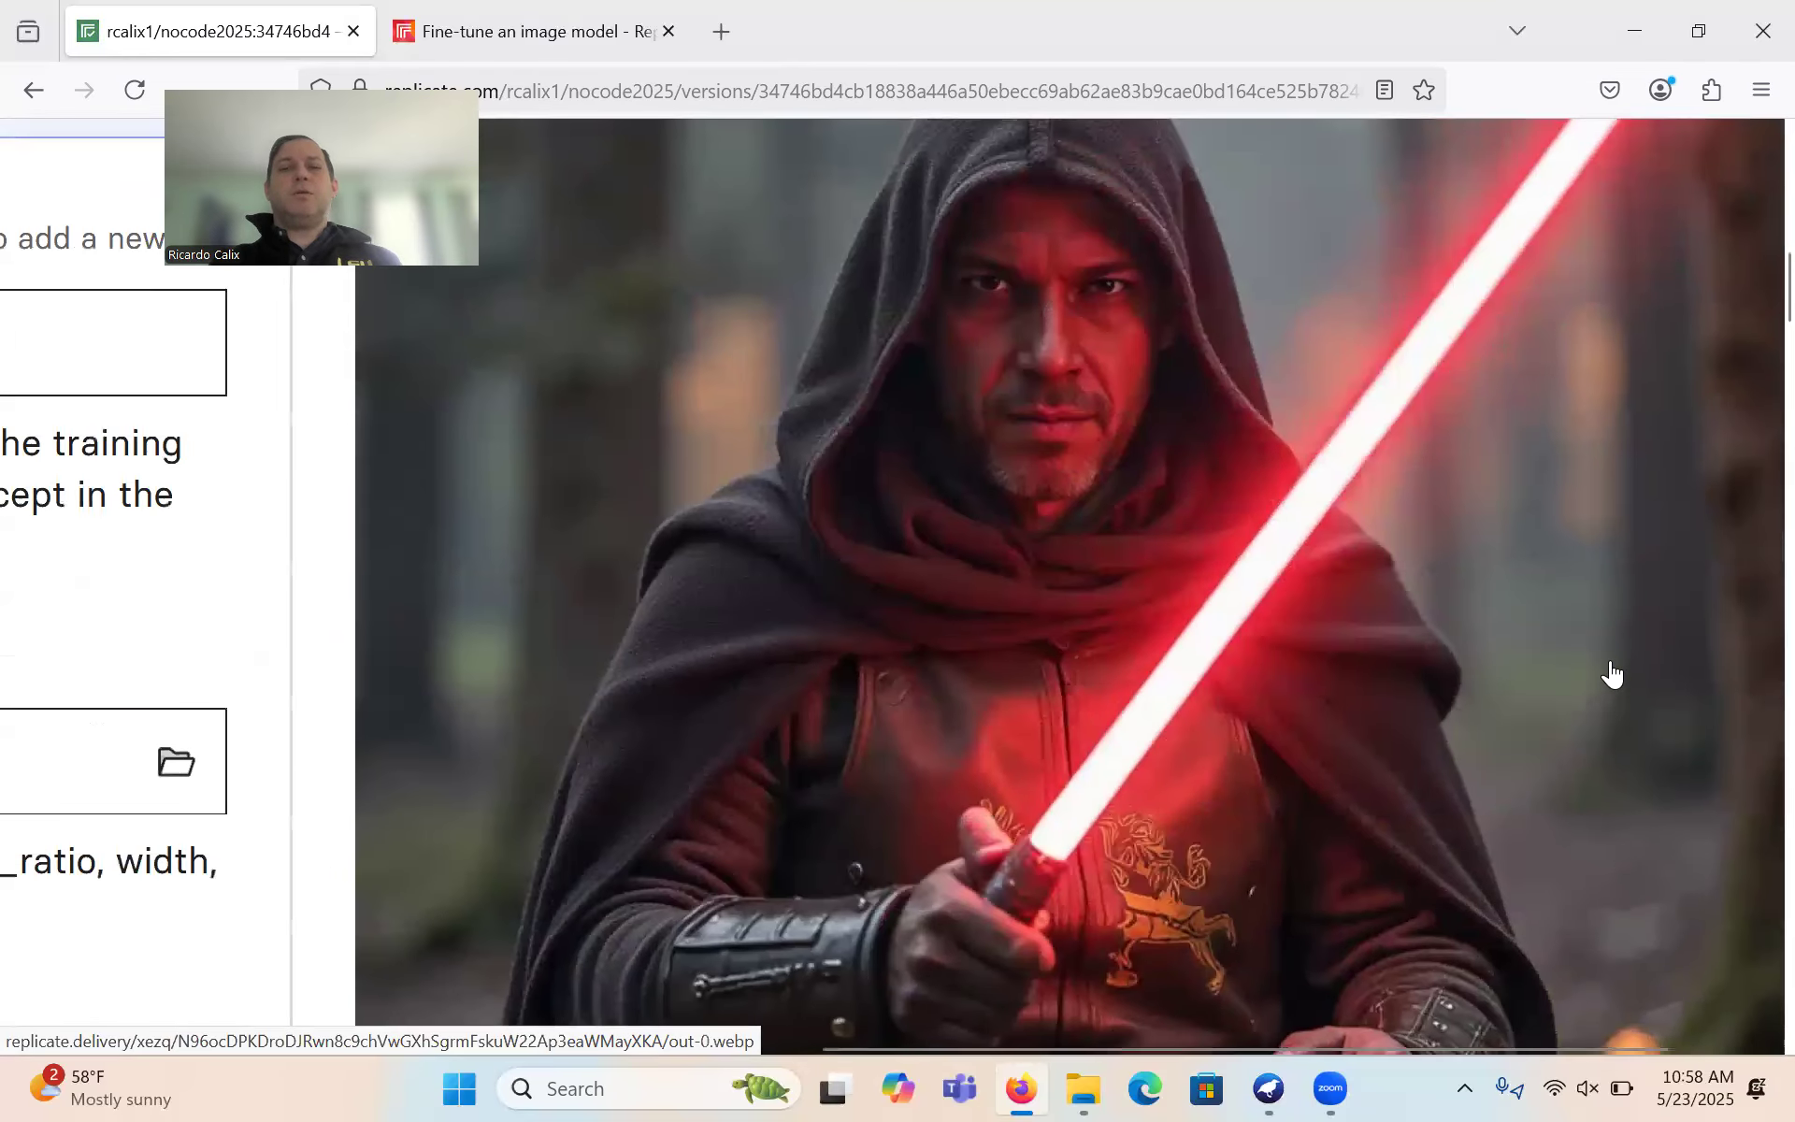
pyautogui.hotkey('ctrl', '0')
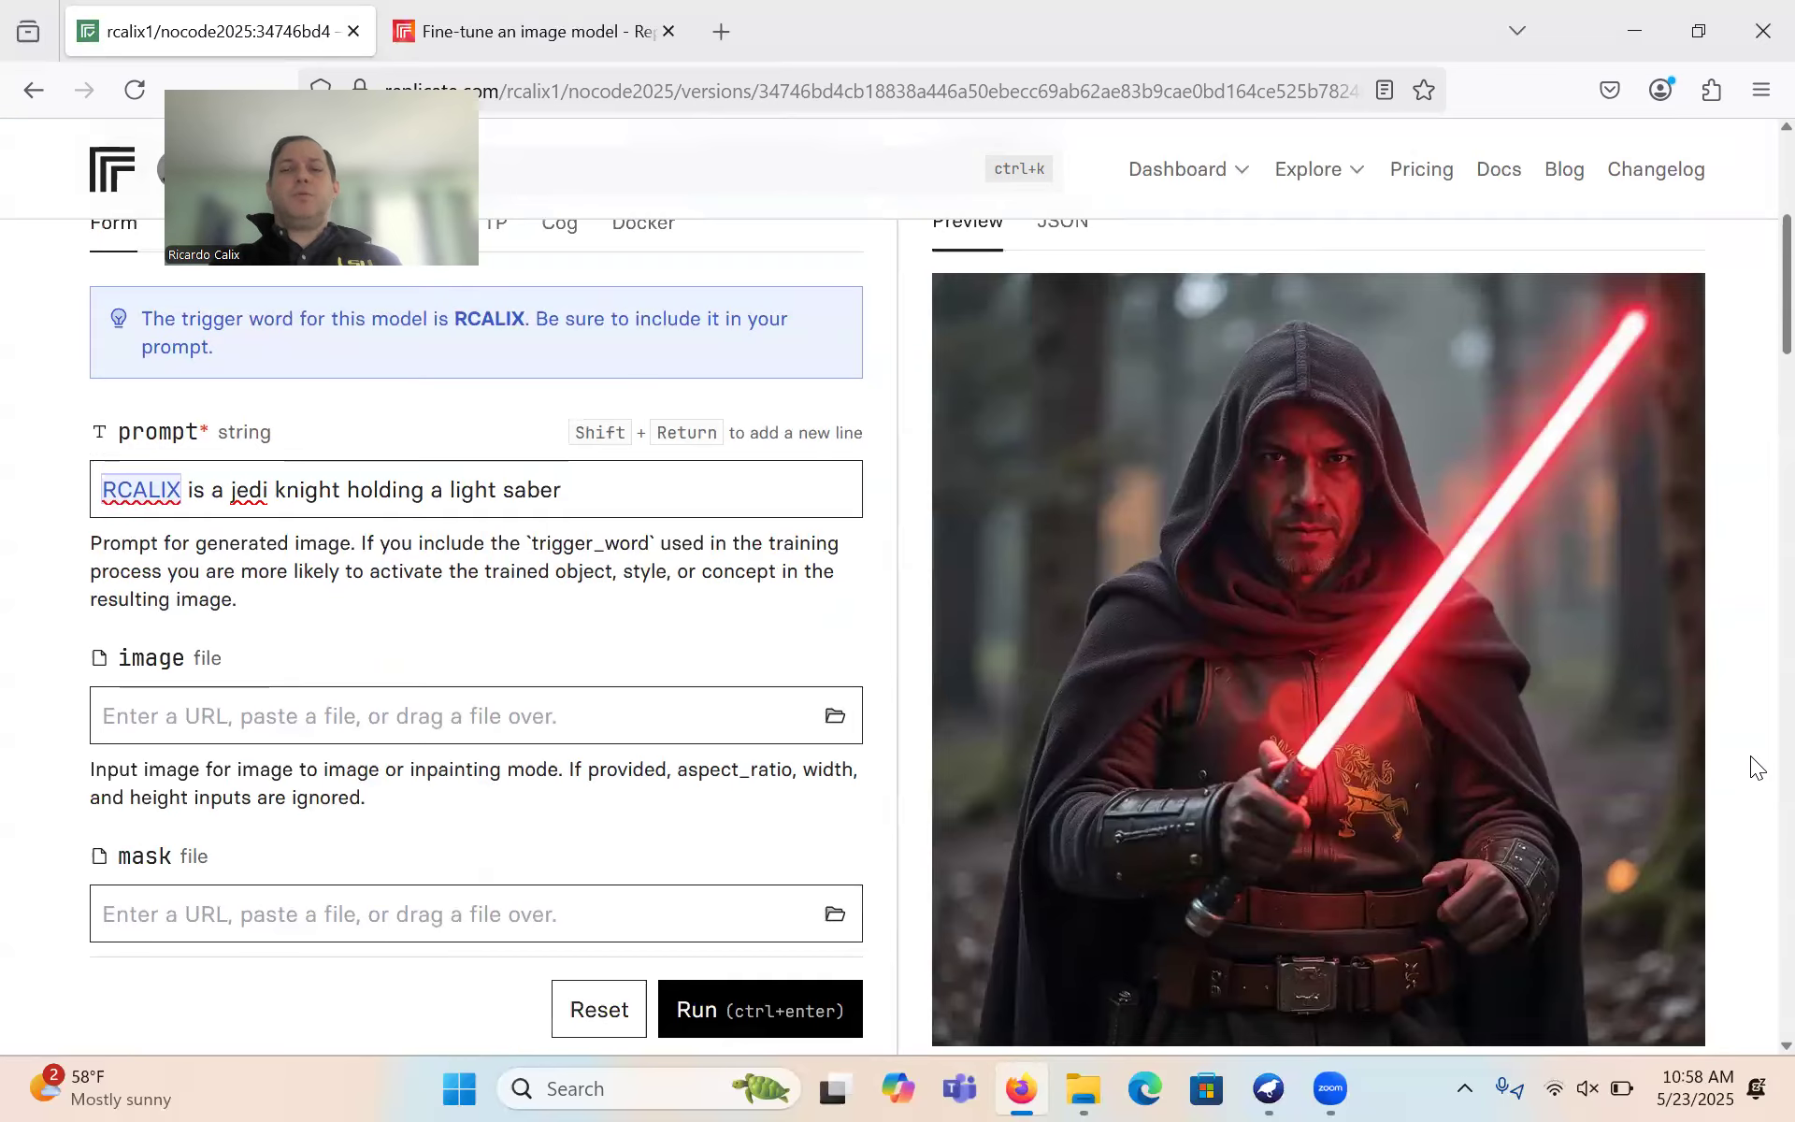
pyautogui.scroll(-2, 1753, 762)
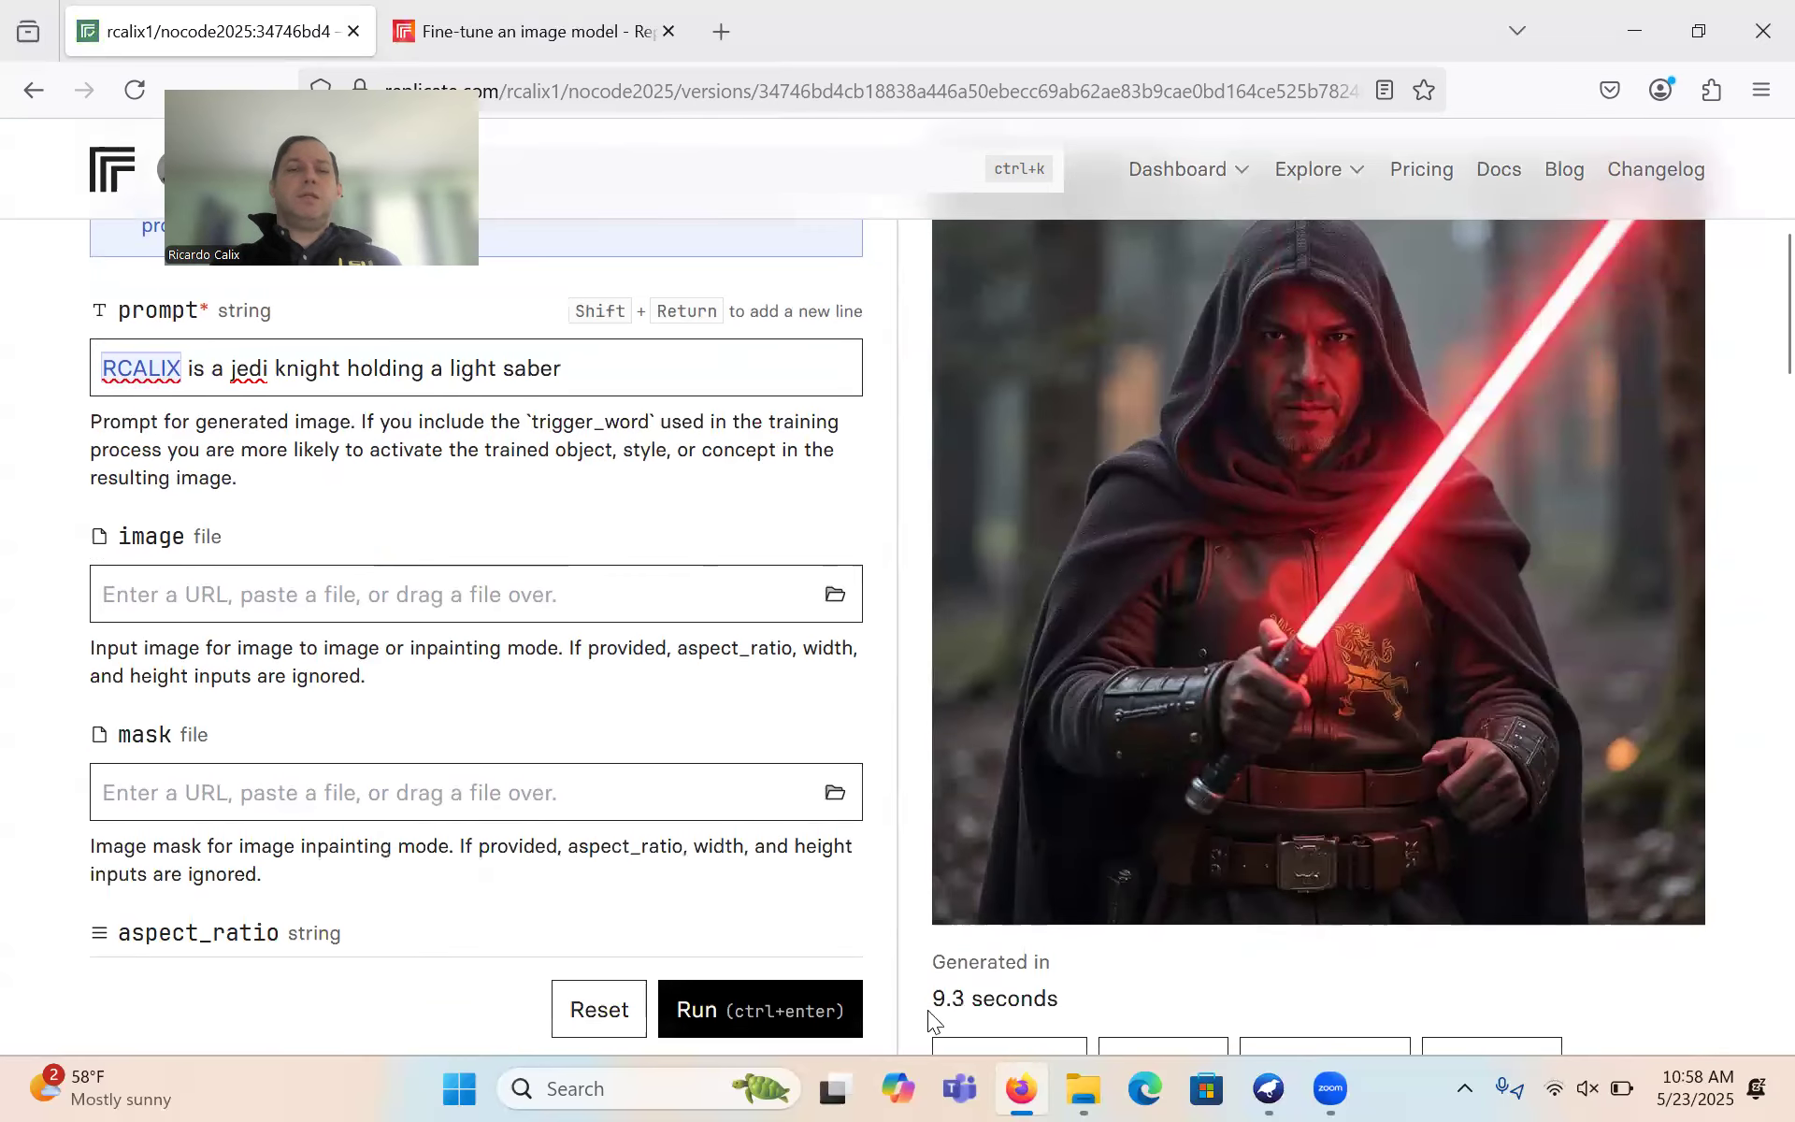
# - Run the same Jedi-knight prompt again and look over the new prediction output
pyautogui.click(763, 1010)
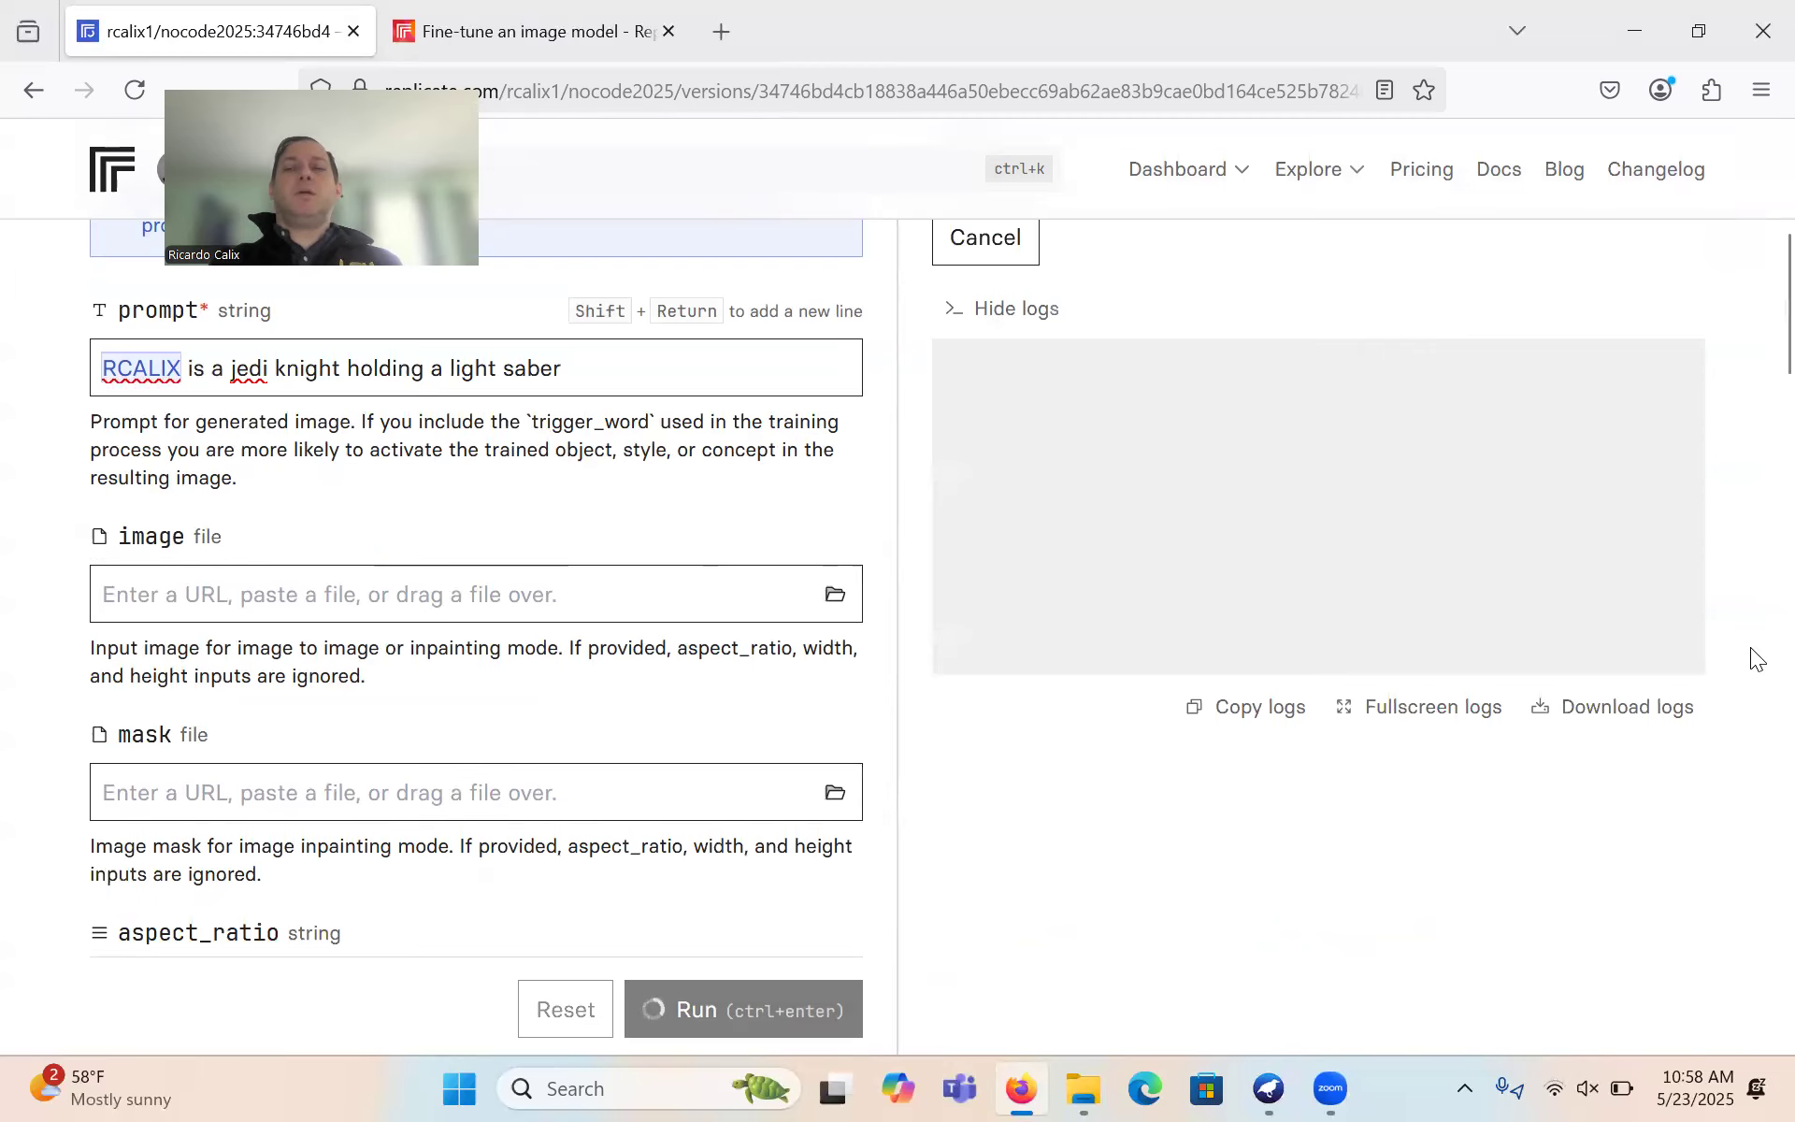
pyautogui.scroll(1, 1752, 648)
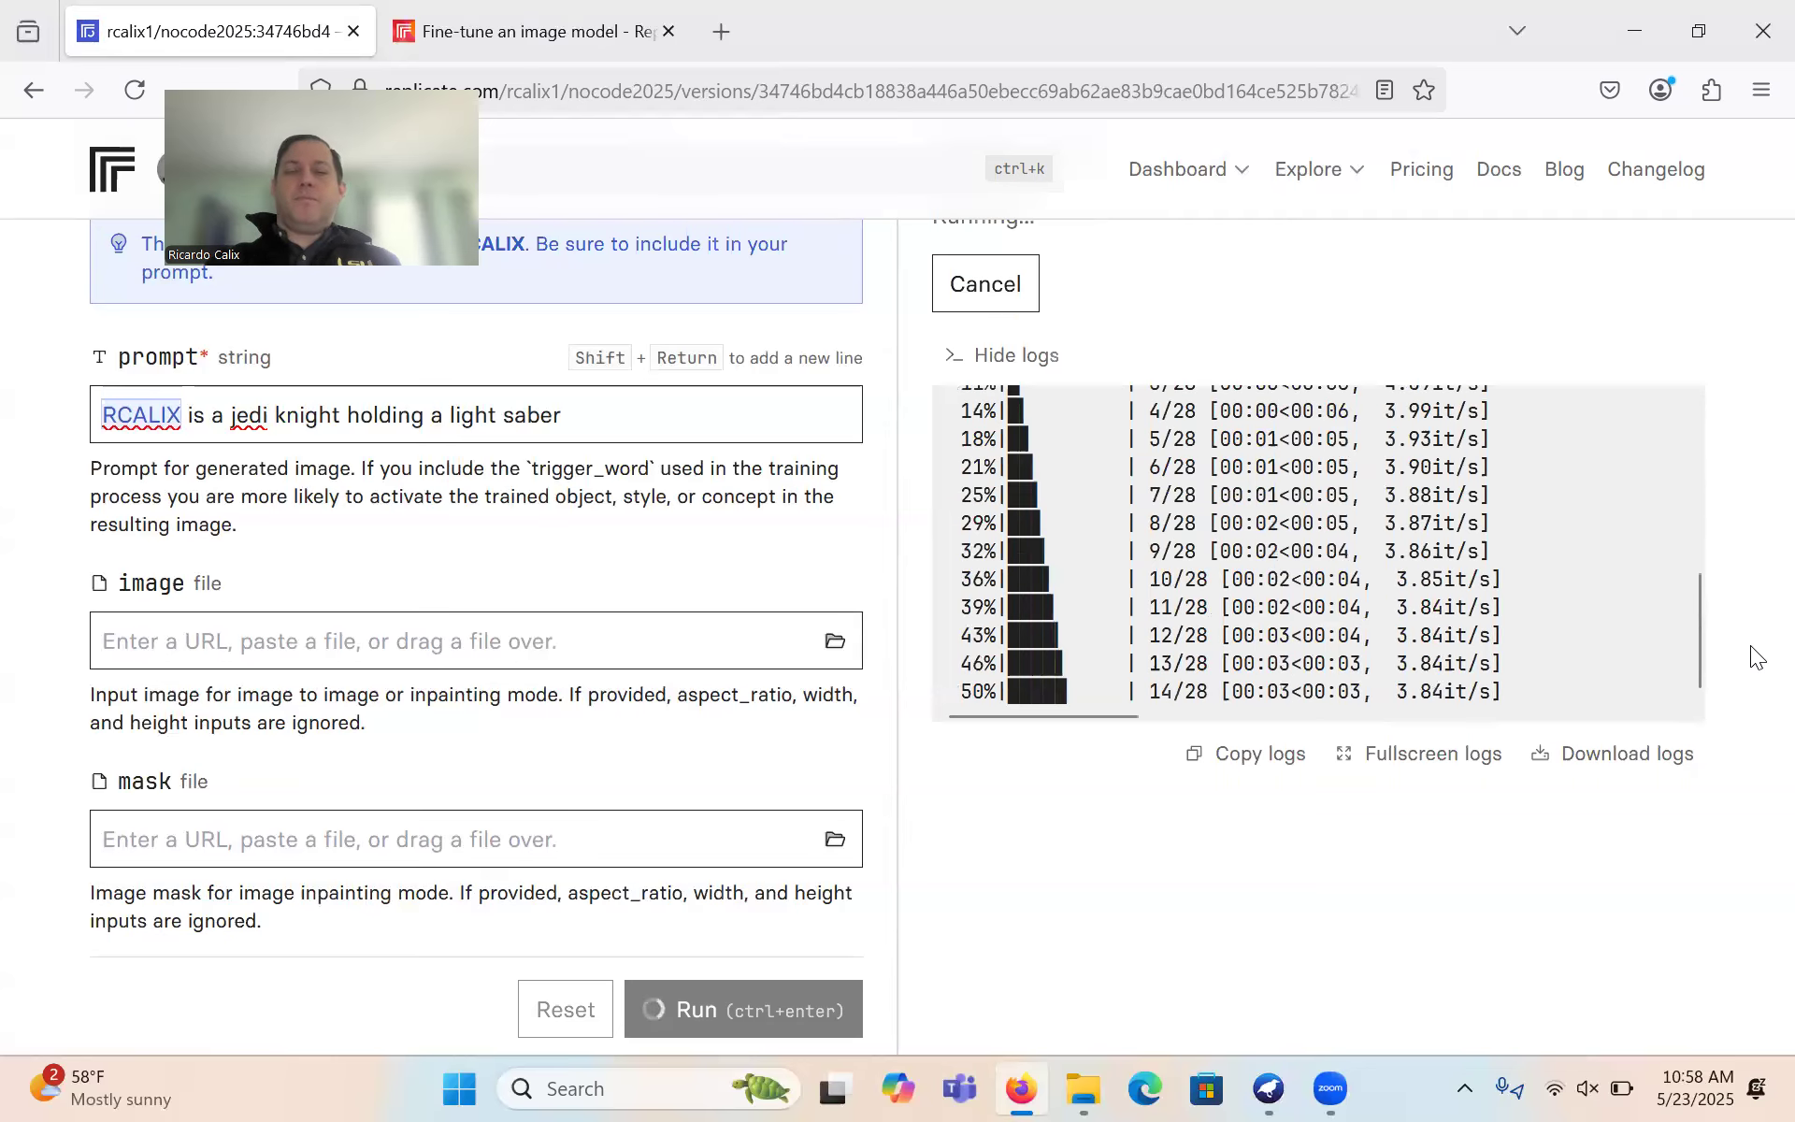
pyautogui.scroll(3, 1756, 658)
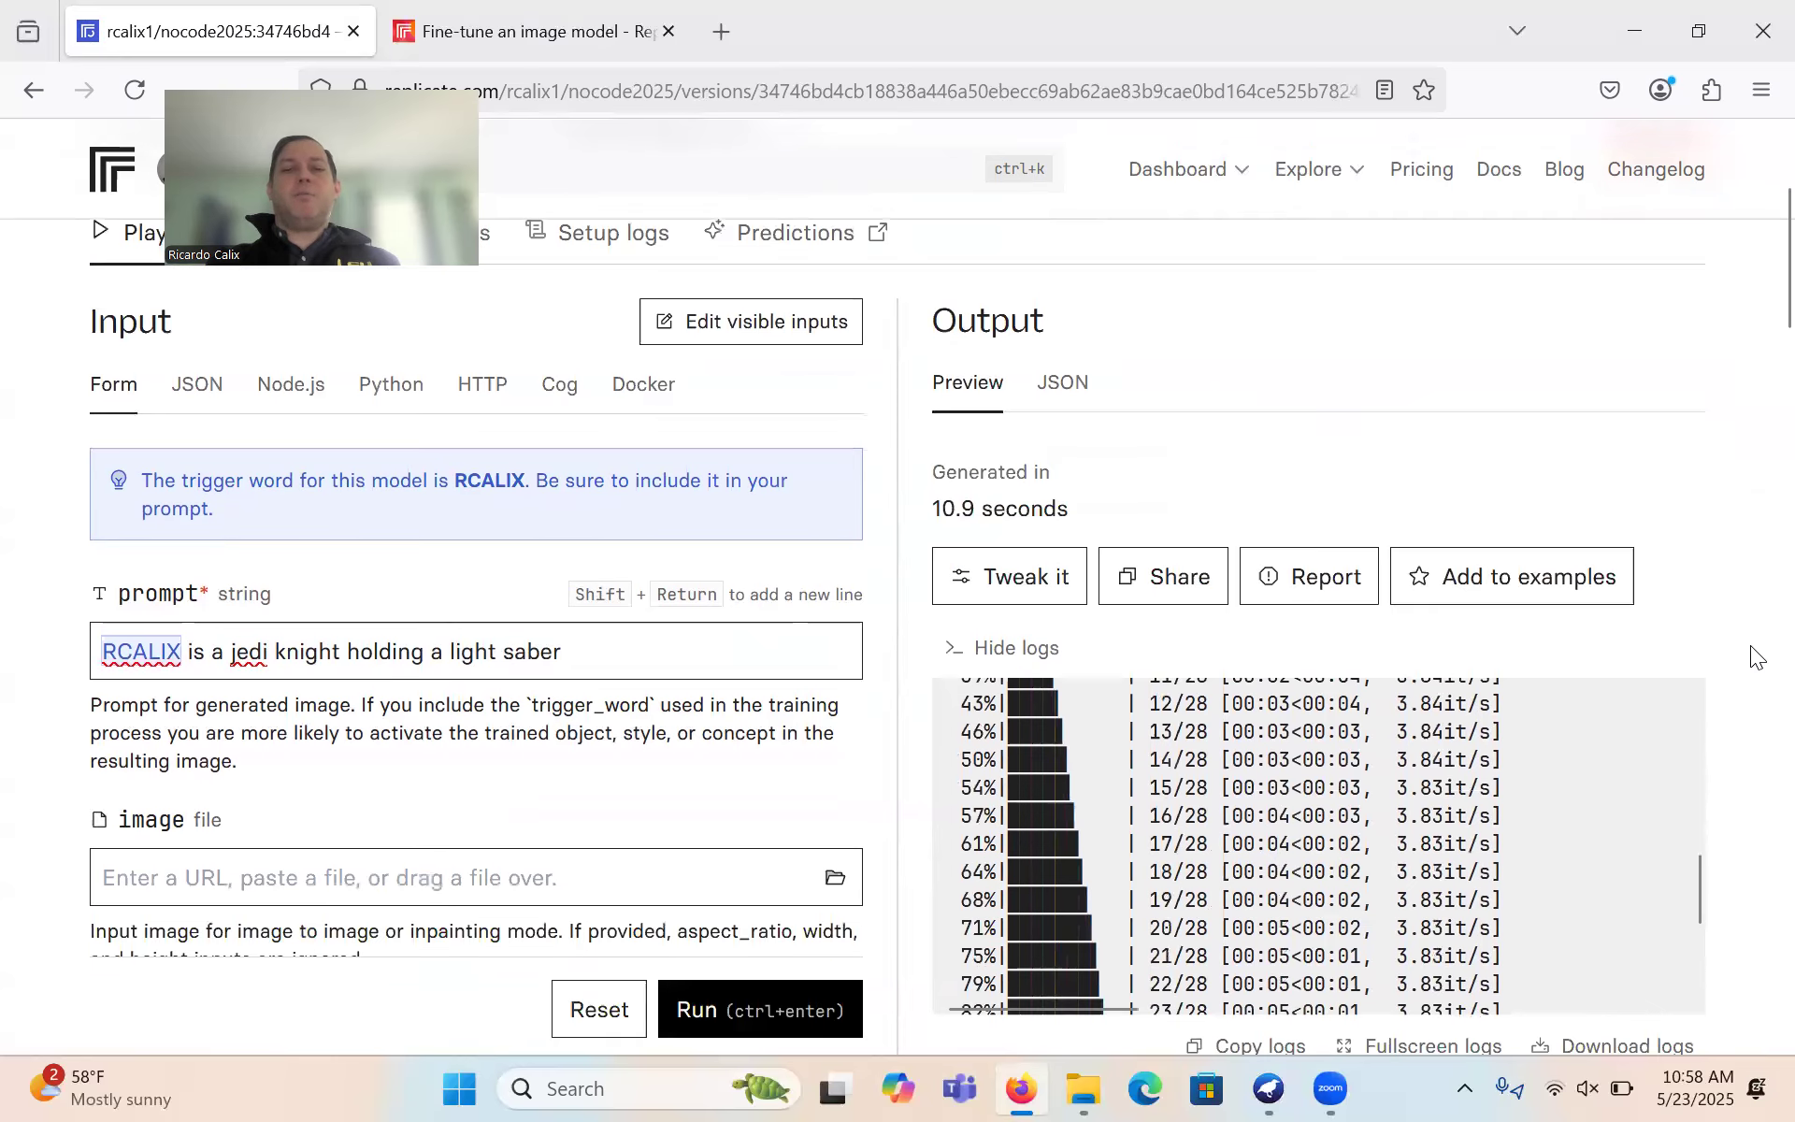
pyautogui.scroll(-5, 1752, 673)
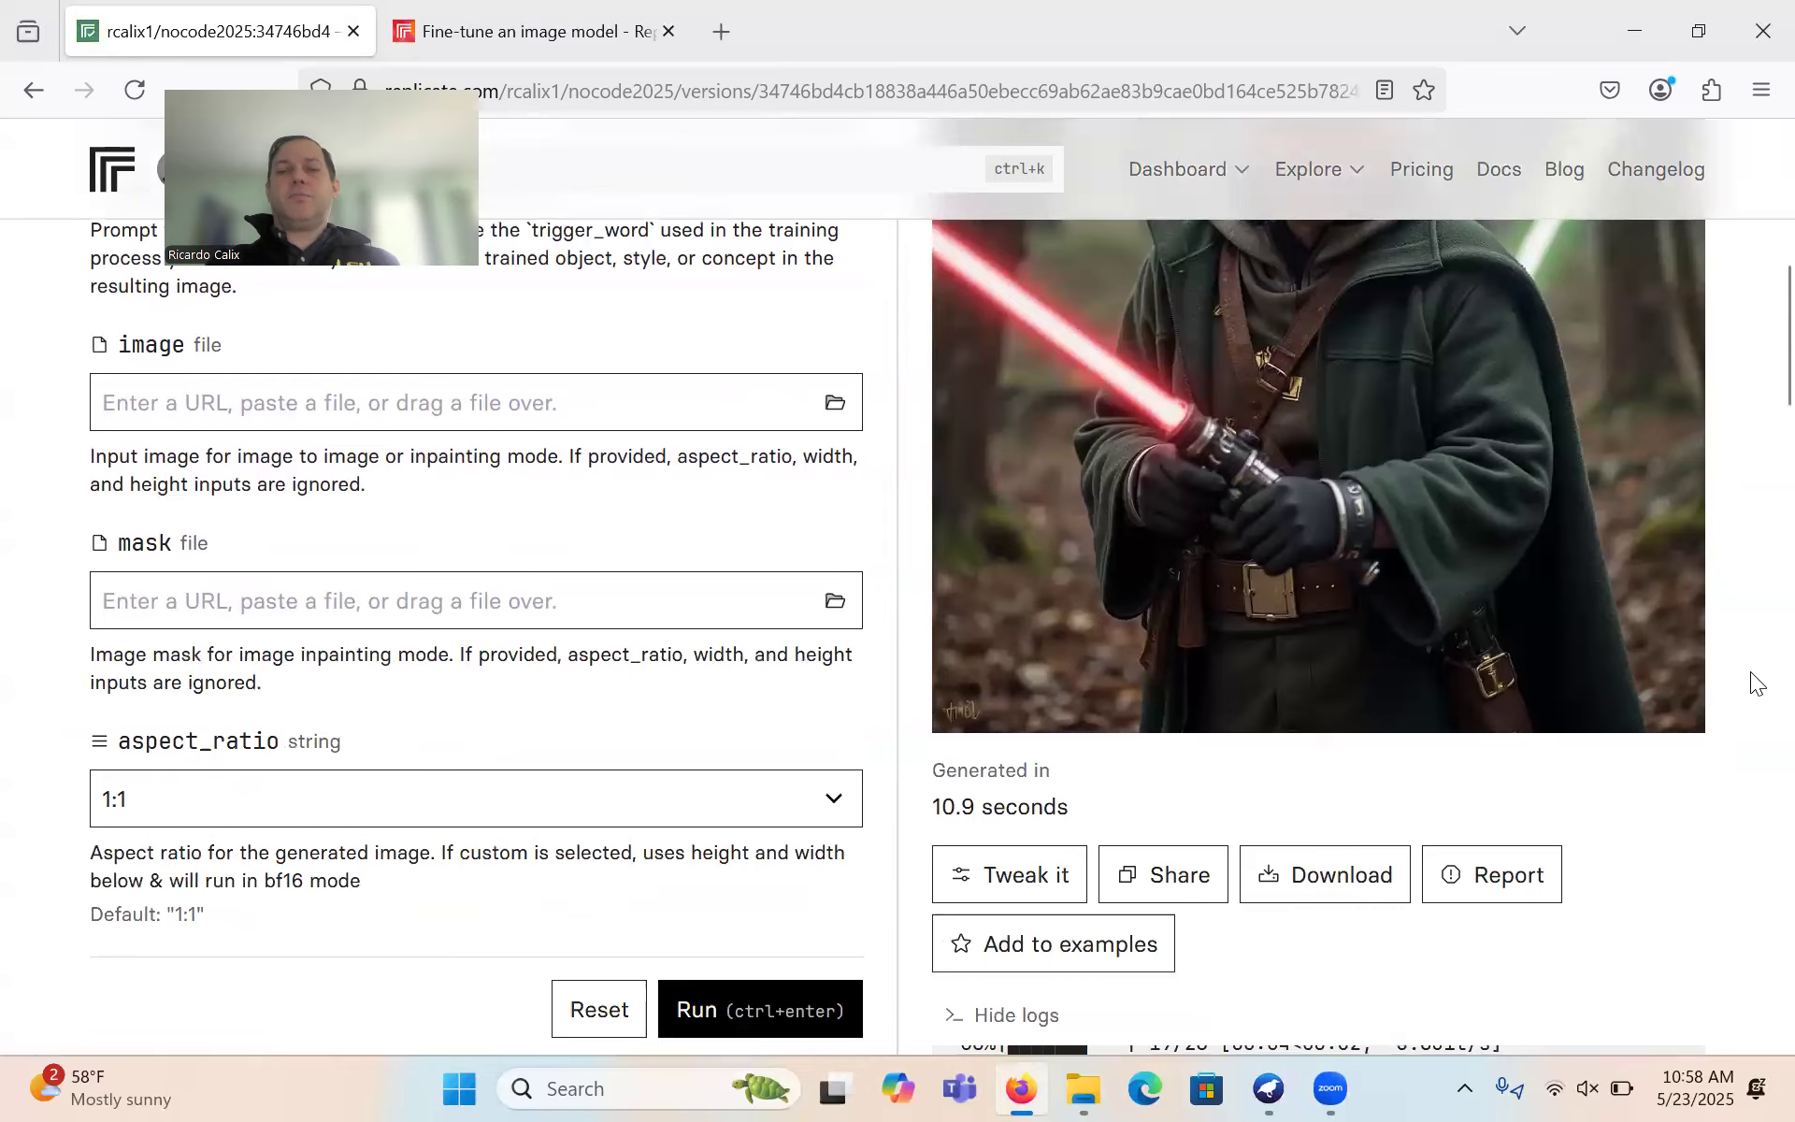
pyautogui.scroll(4, 1750, 671)
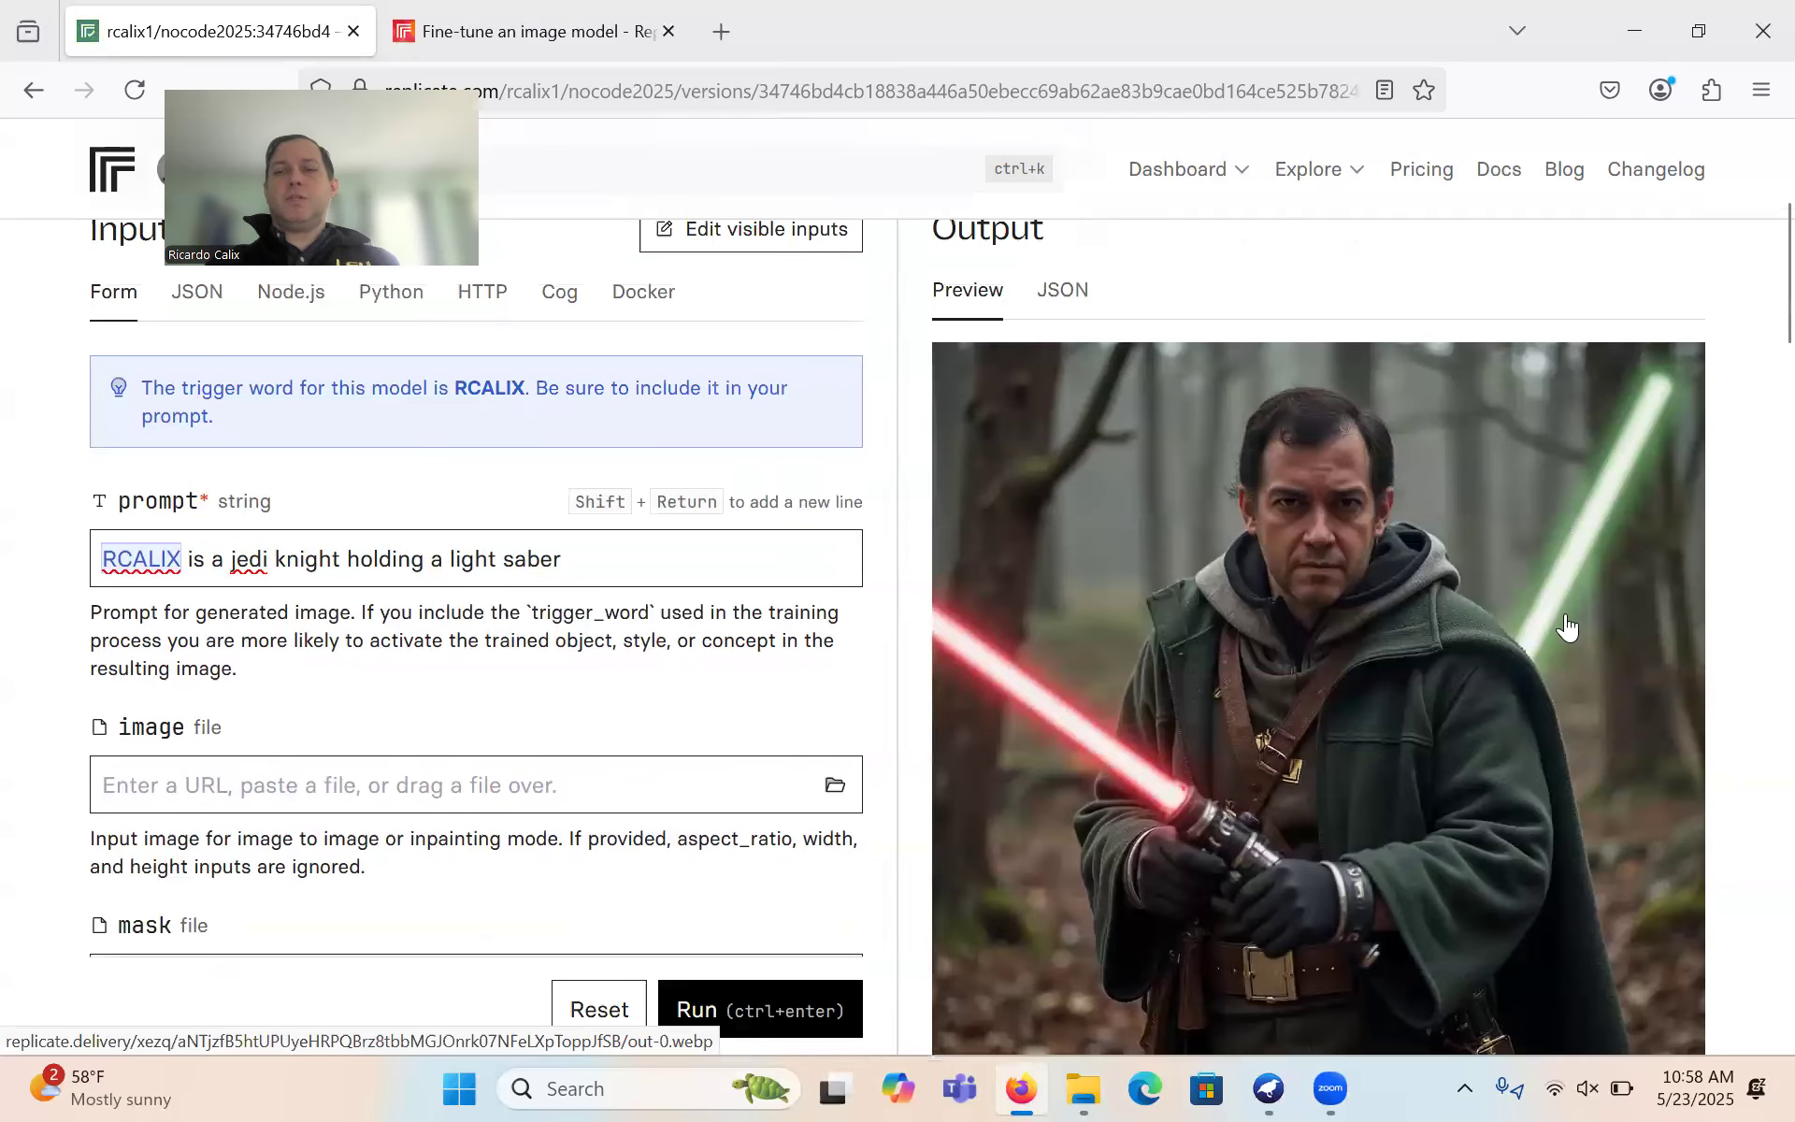
pyautogui.scroll(5, 1445, 591)
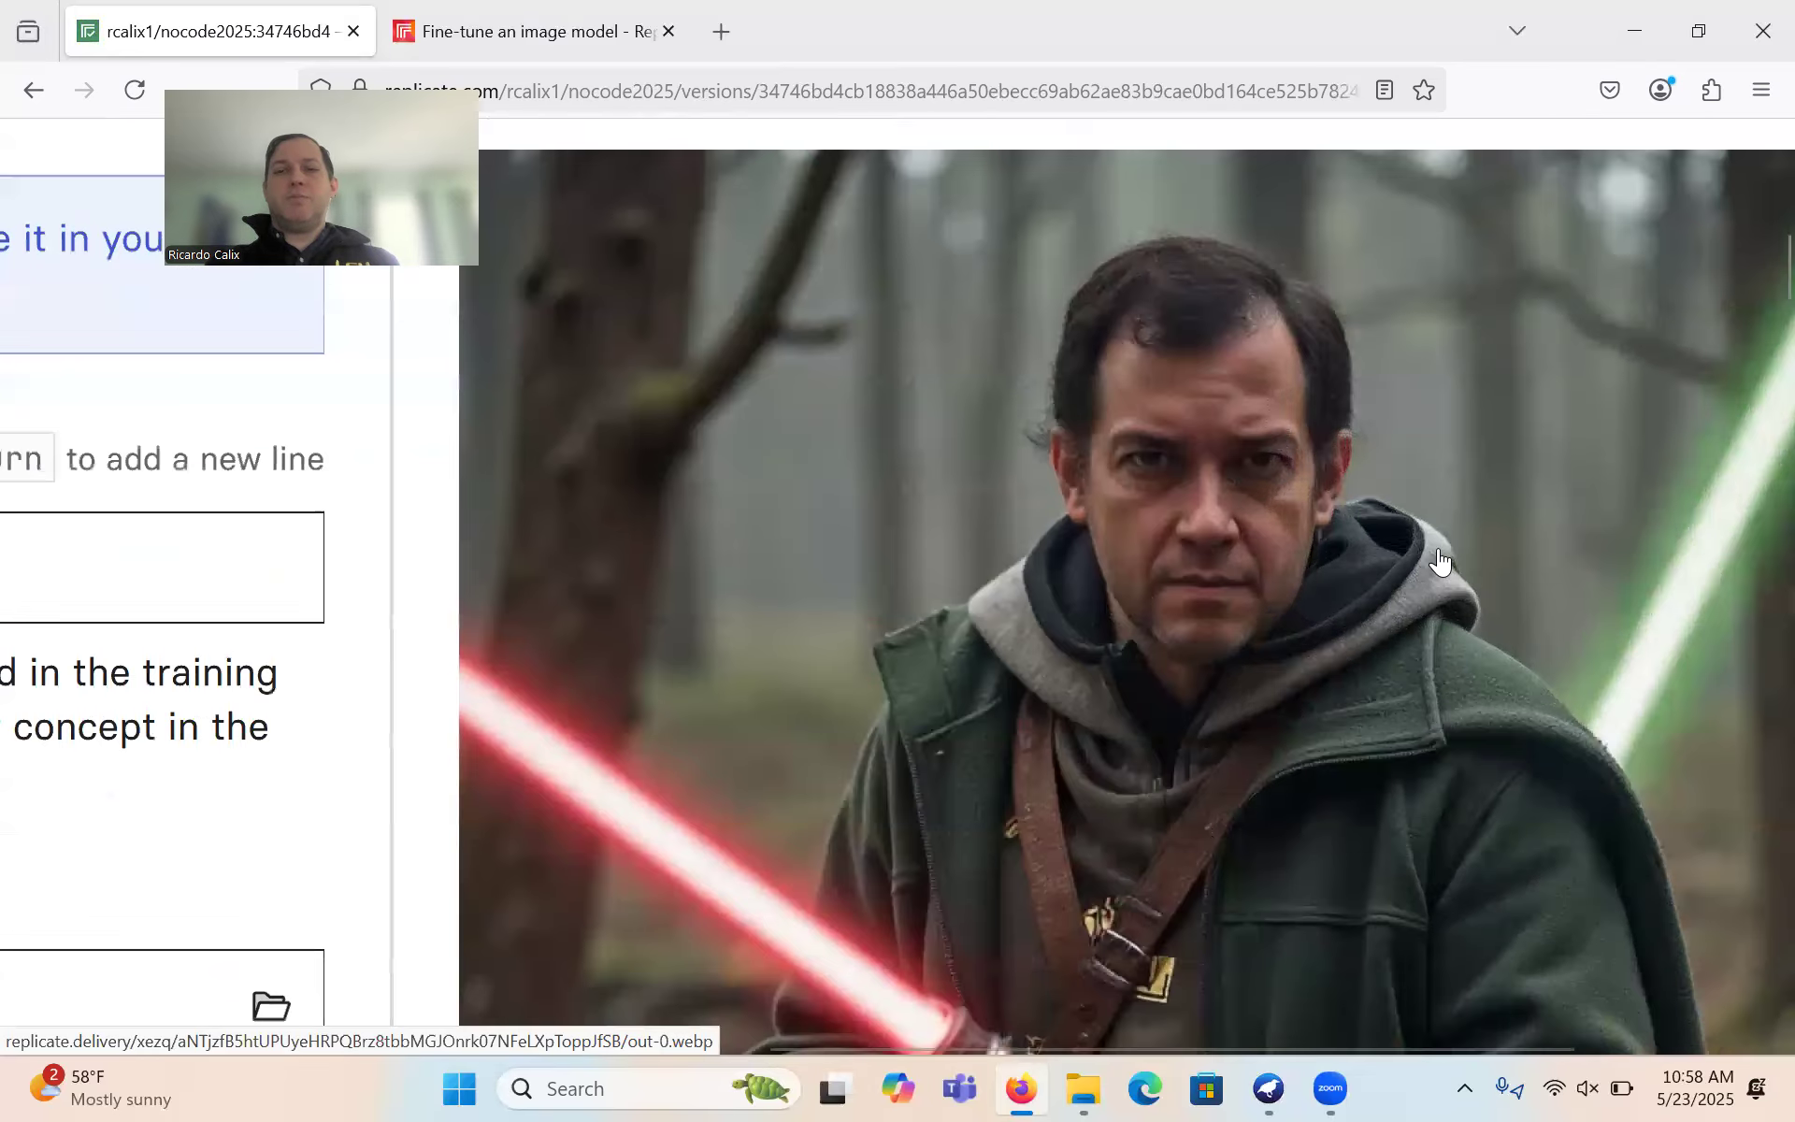
pyautogui.scroll(2, 1440, 561)
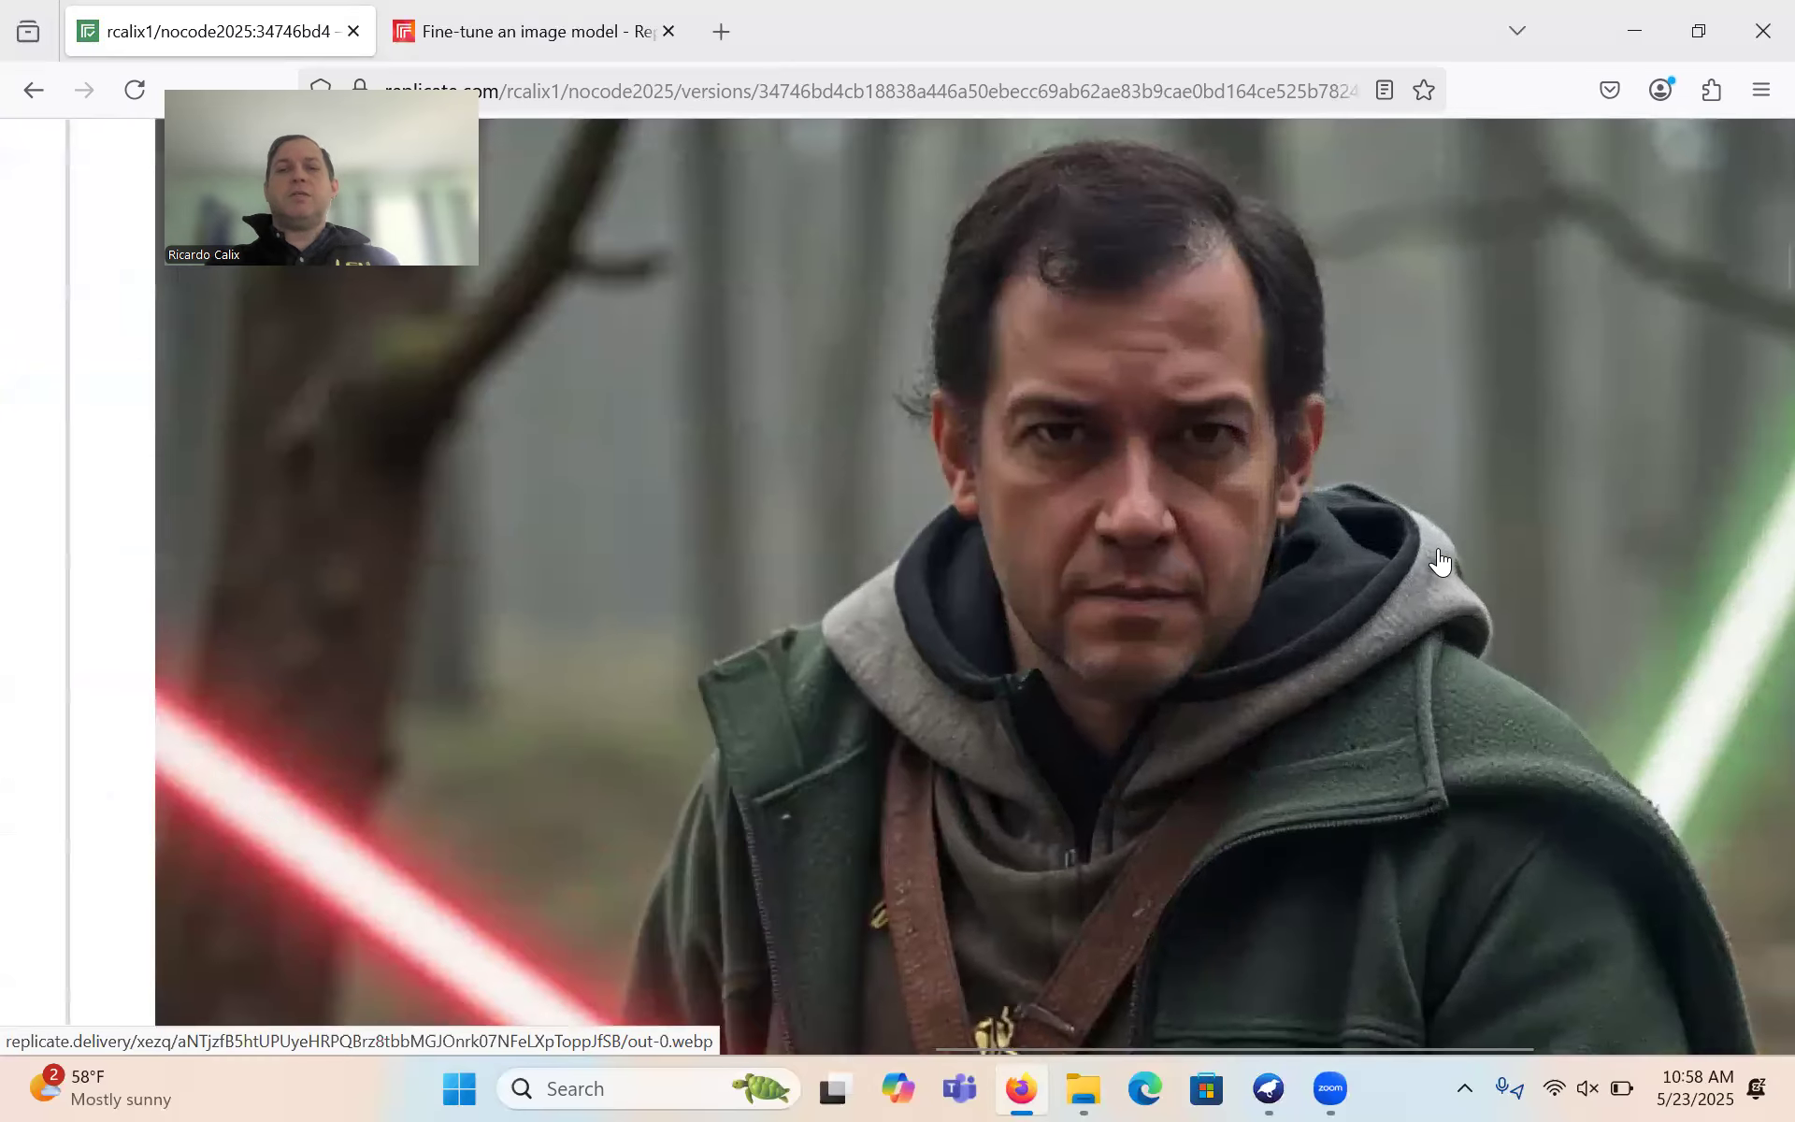
pyautogui.scroll(-2, 1440, 561)
pyautogui.scroll(-1, 1440, 561)
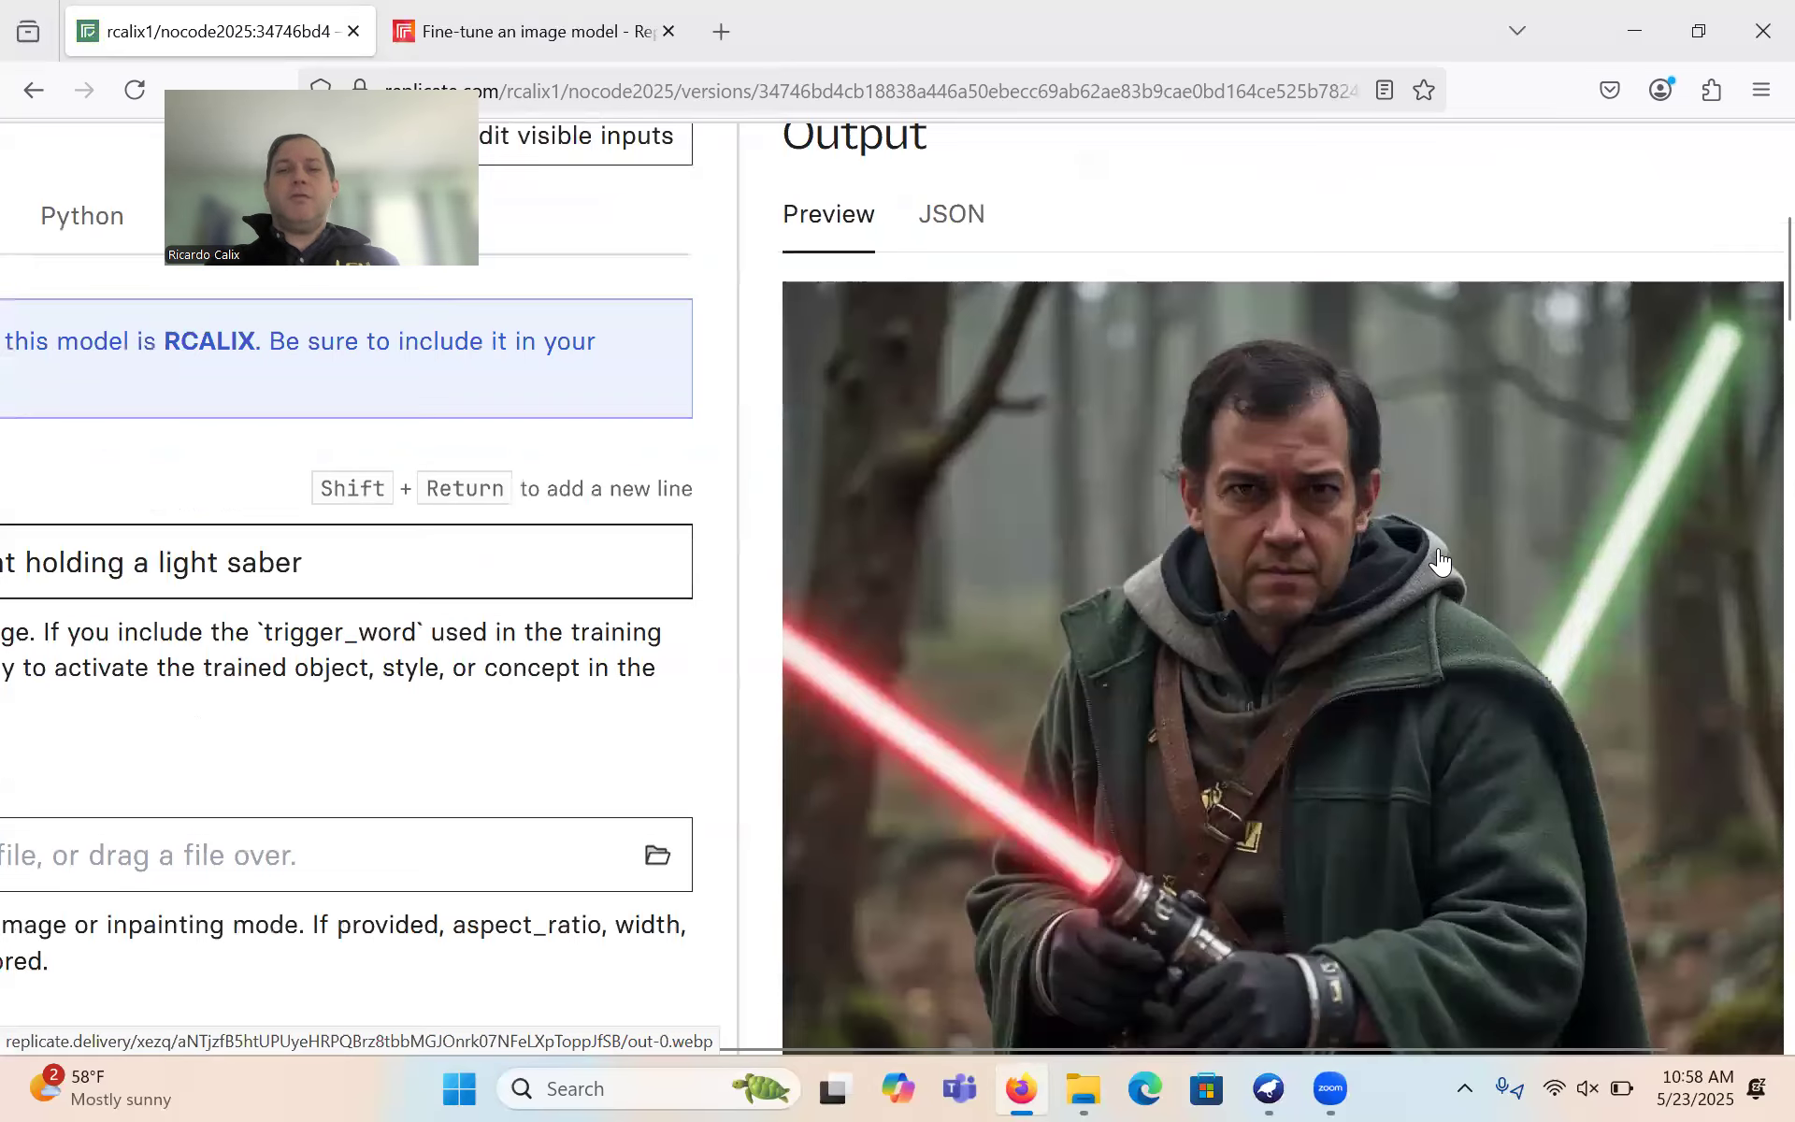
pyautogui.scroll(3, 1440, 561)
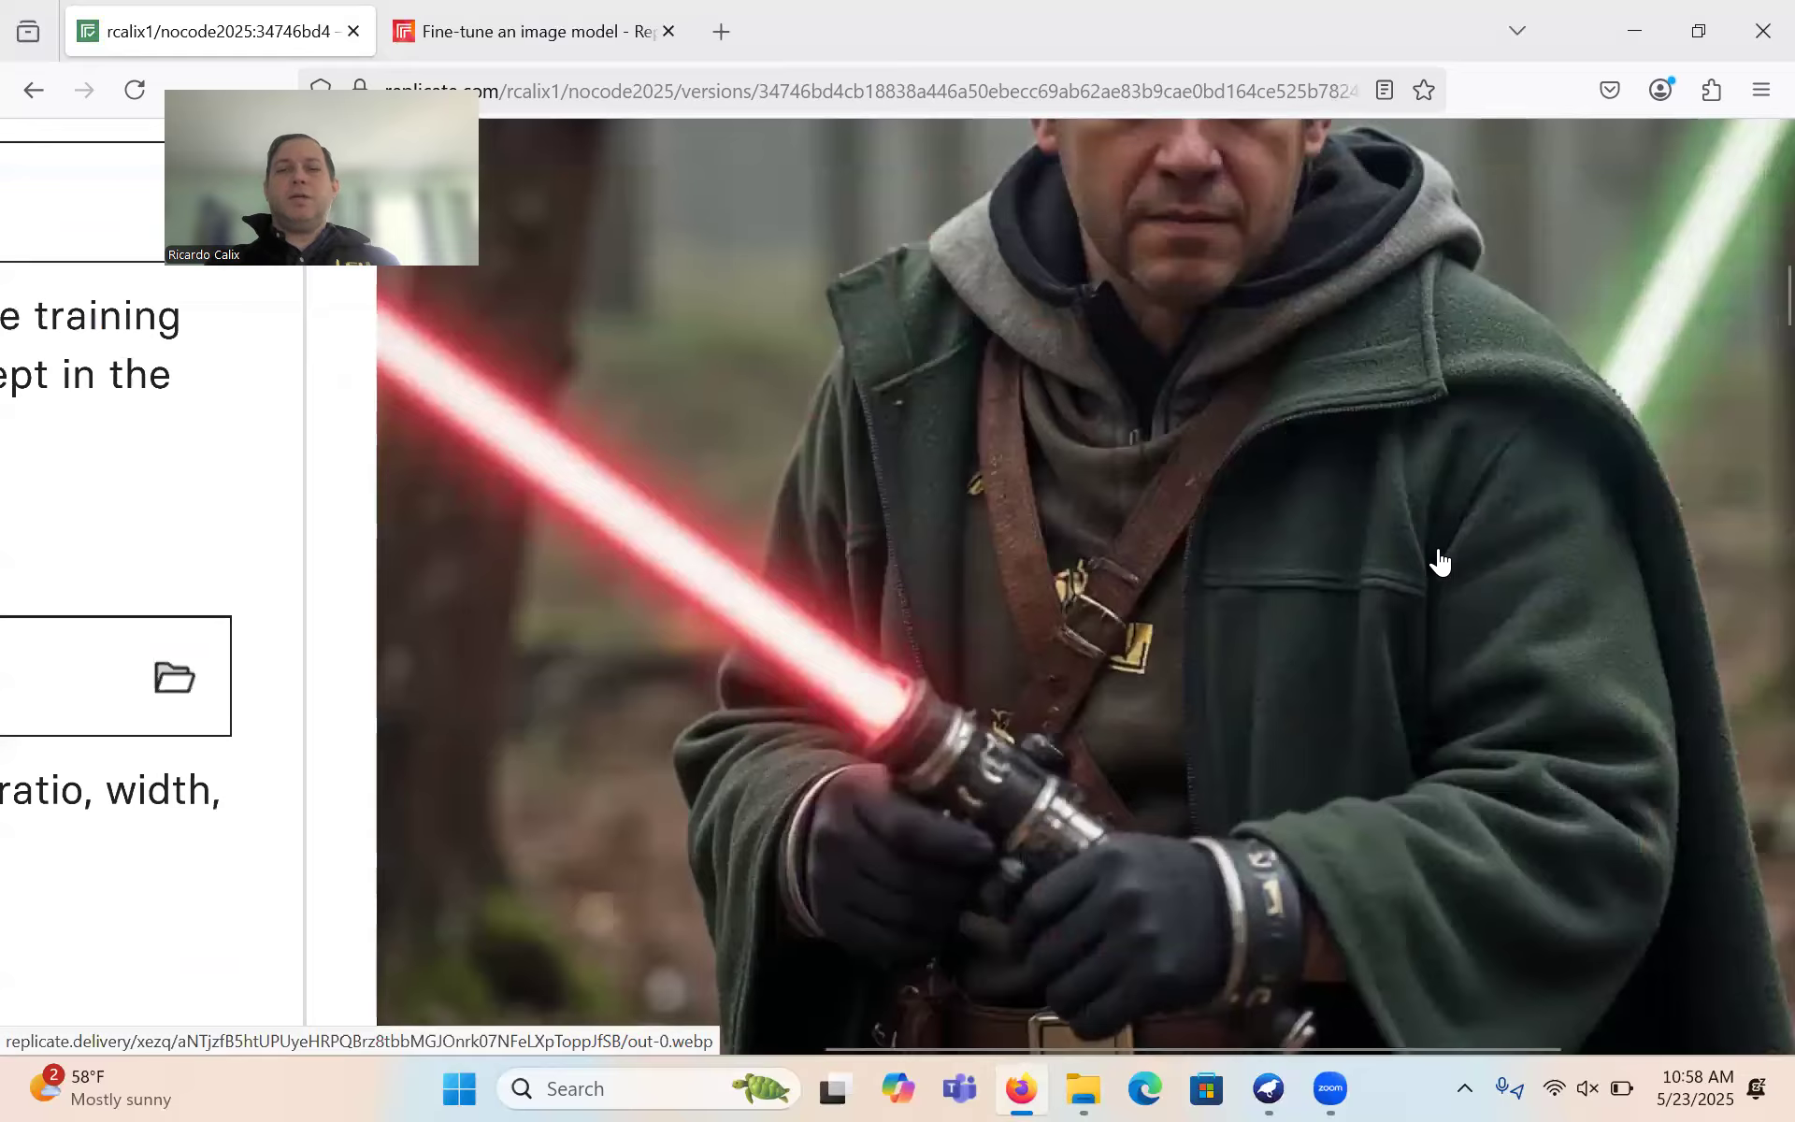
pyautogui.scroll(-3, 1440, 562)
# - Download the newly generated Jedi image as a .webp file
pyautogui.scroll(6, 1440, 561)
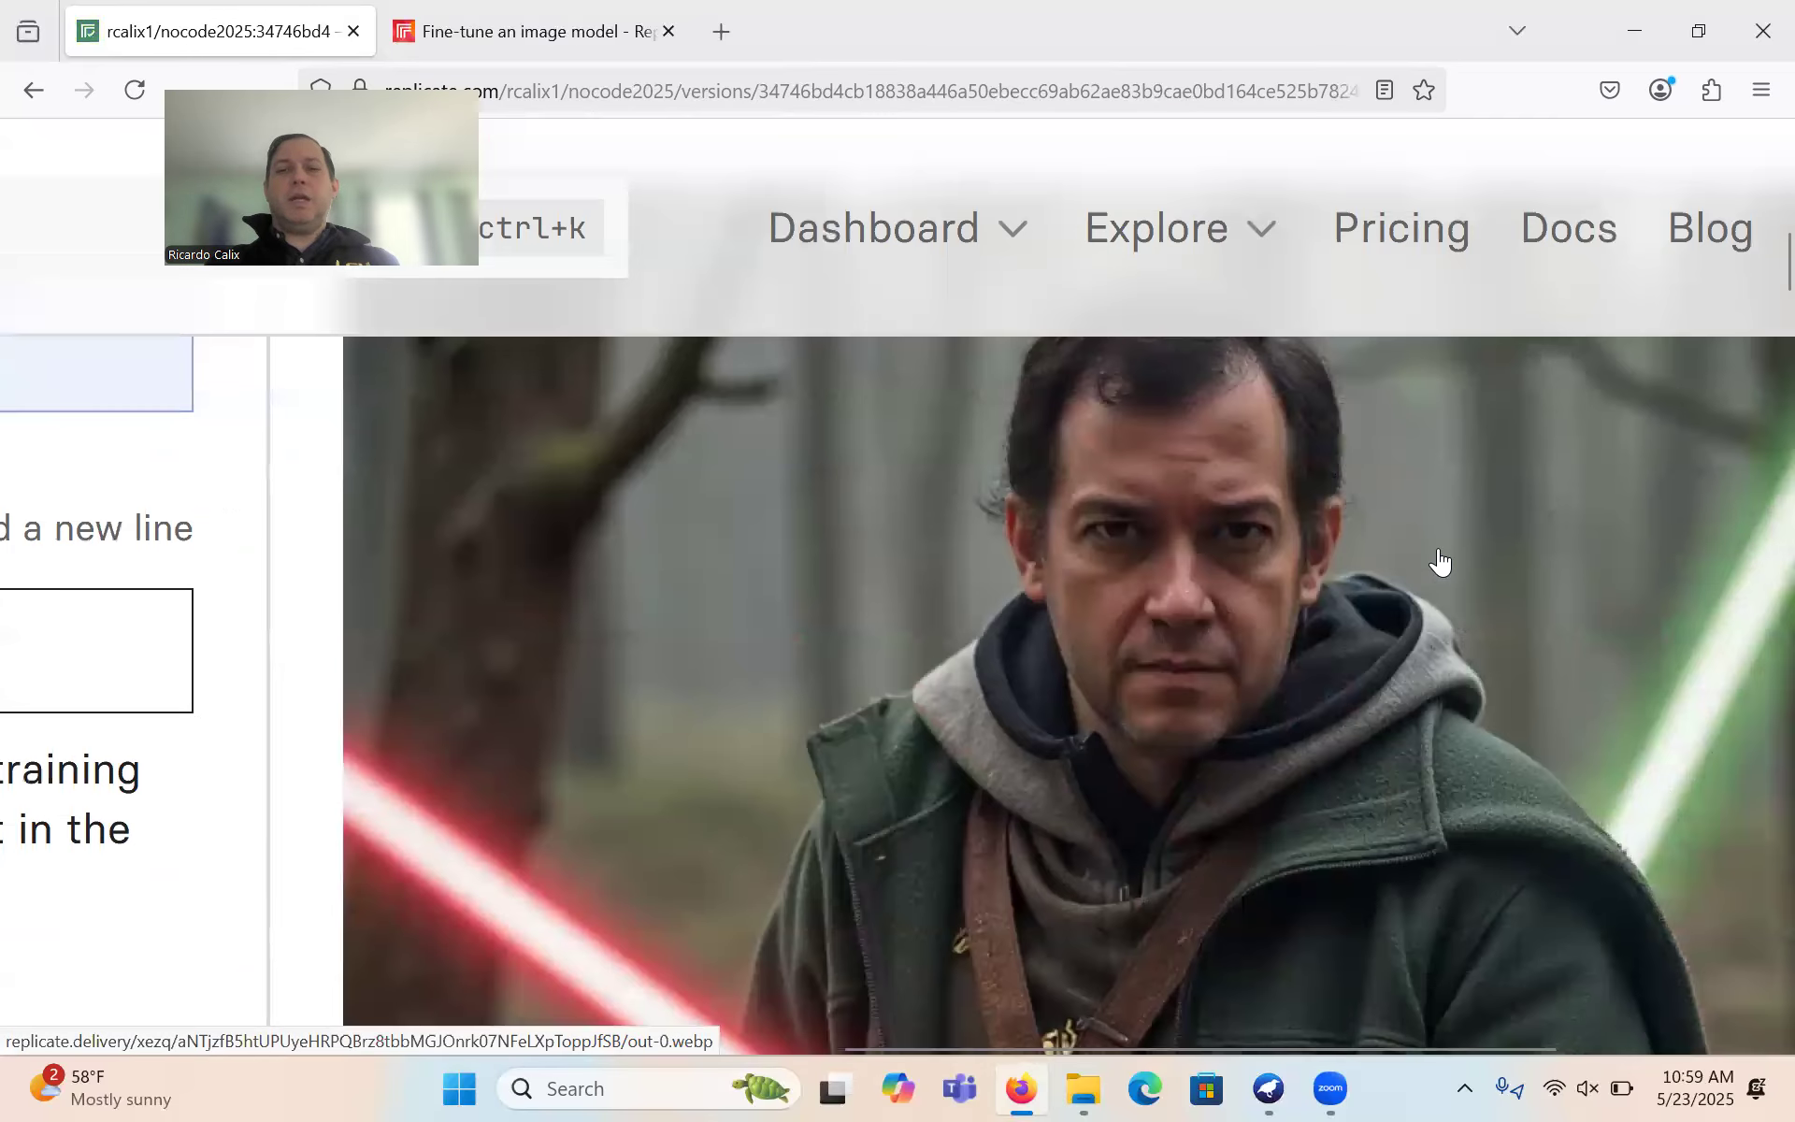
pyautogui.scroll(-3, 1440, 561)
pyautogui.scroll(-4, 1440, 561)
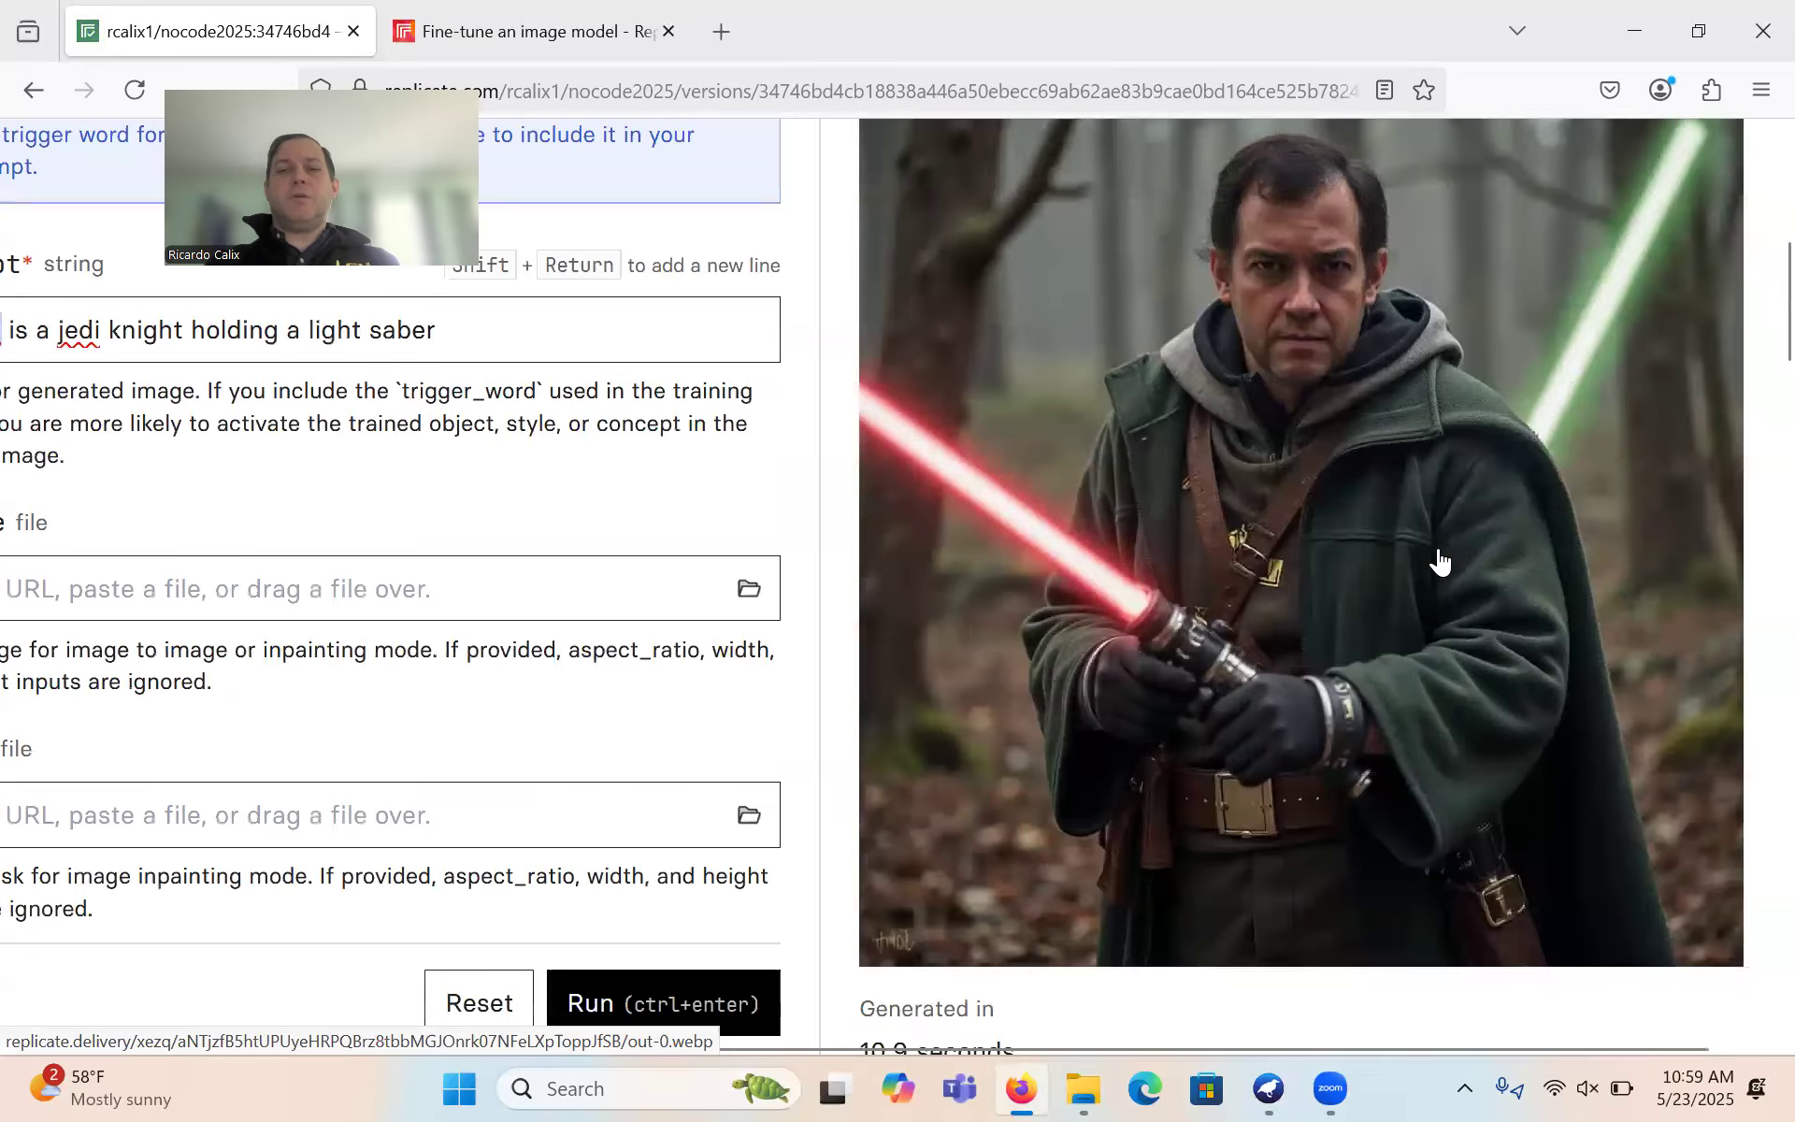
pyautogui.scroll(3, 1440, 561)
pyautogui.scroll(-1, 1440, 561)
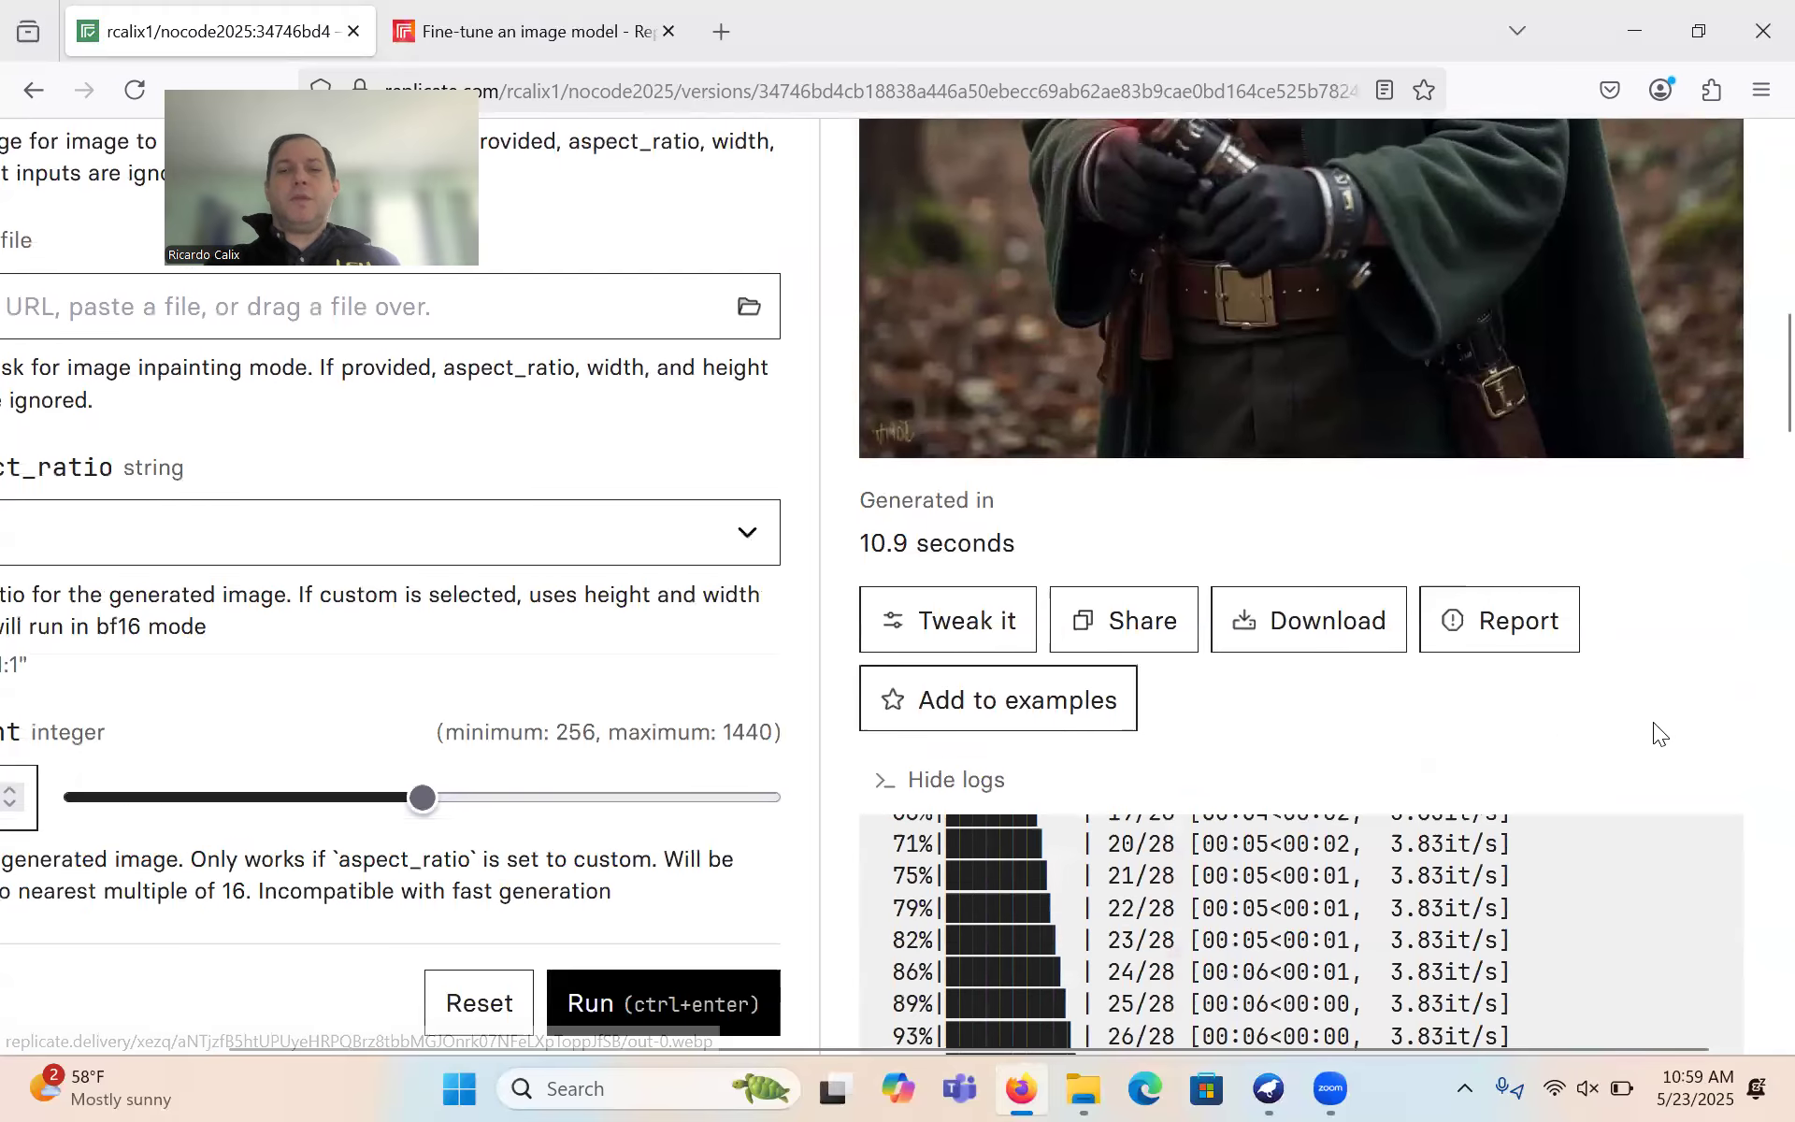
pyautogui.scroll(-1, 1336, 603)
pyautogui.click(1267, 566)
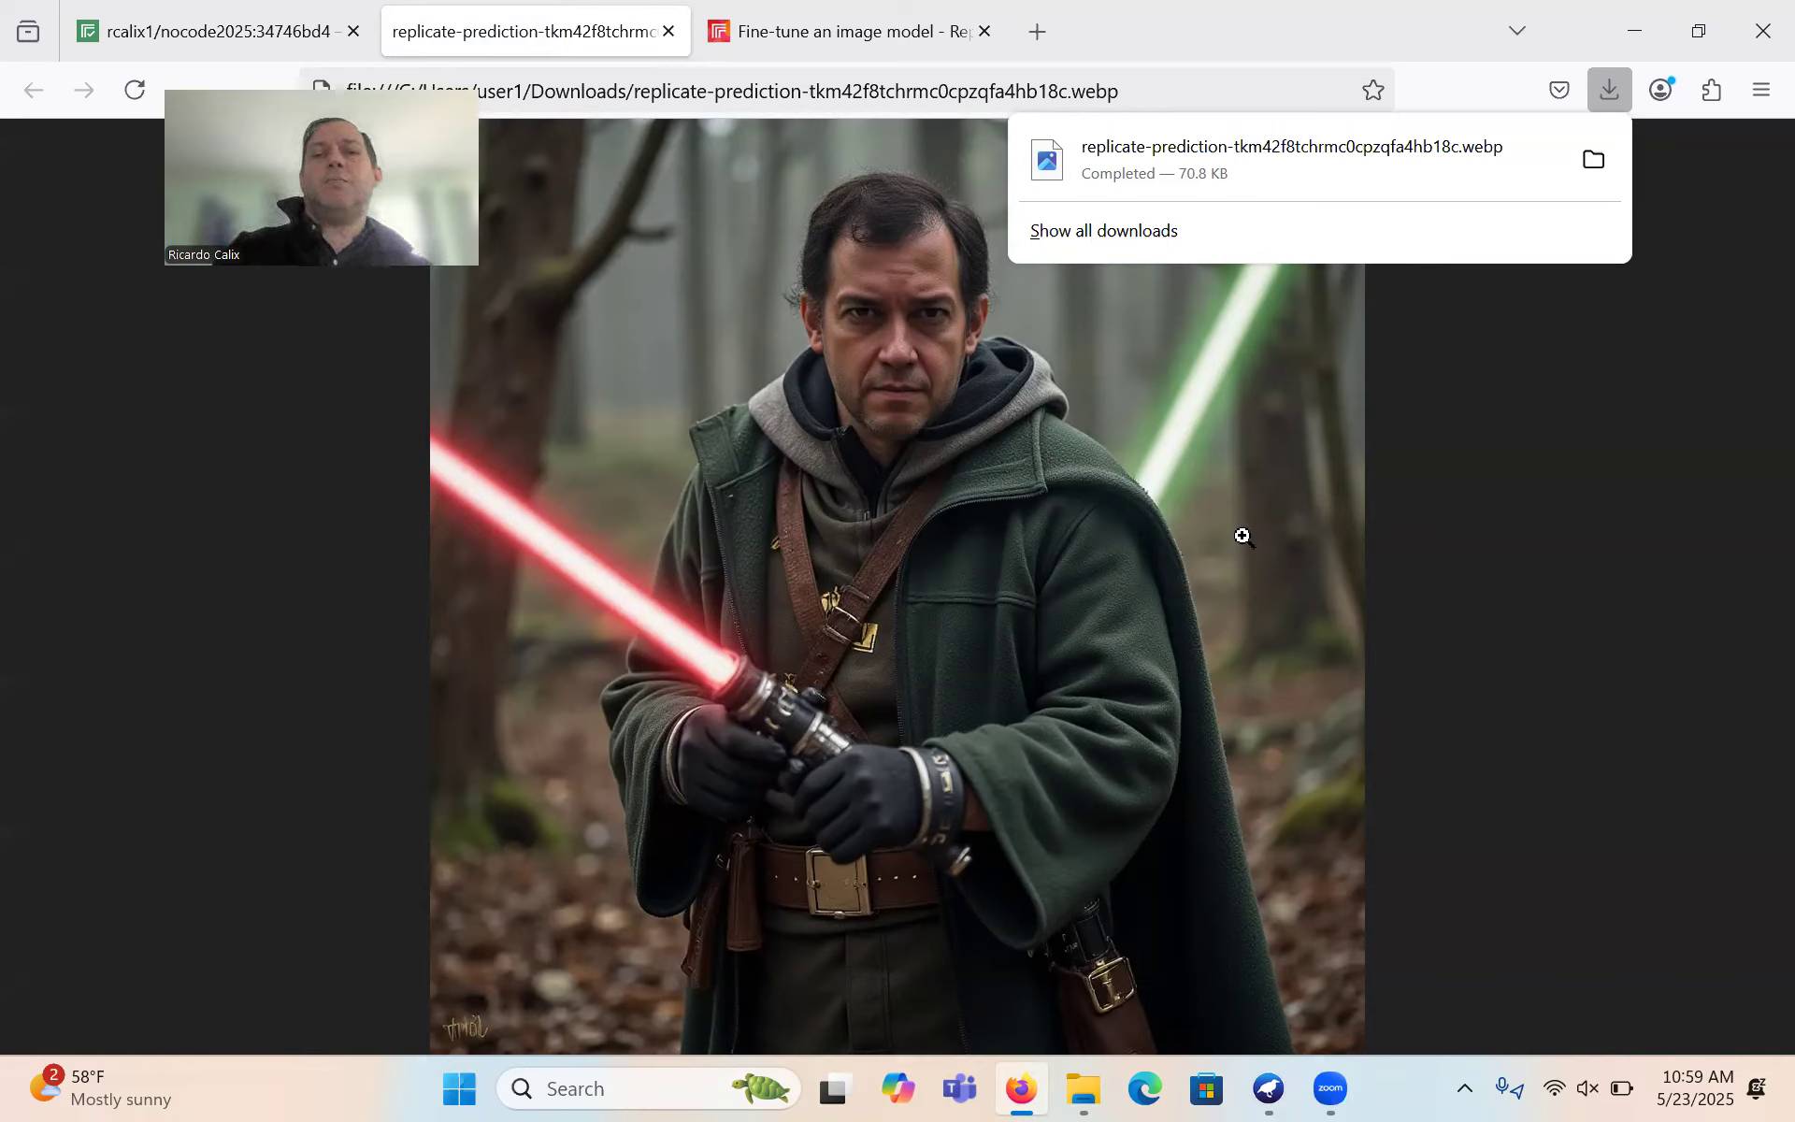
# - Close the Downloads panel to view the downloaded Jedi .webp image in its tab
pyautogui.click(1566, 851)
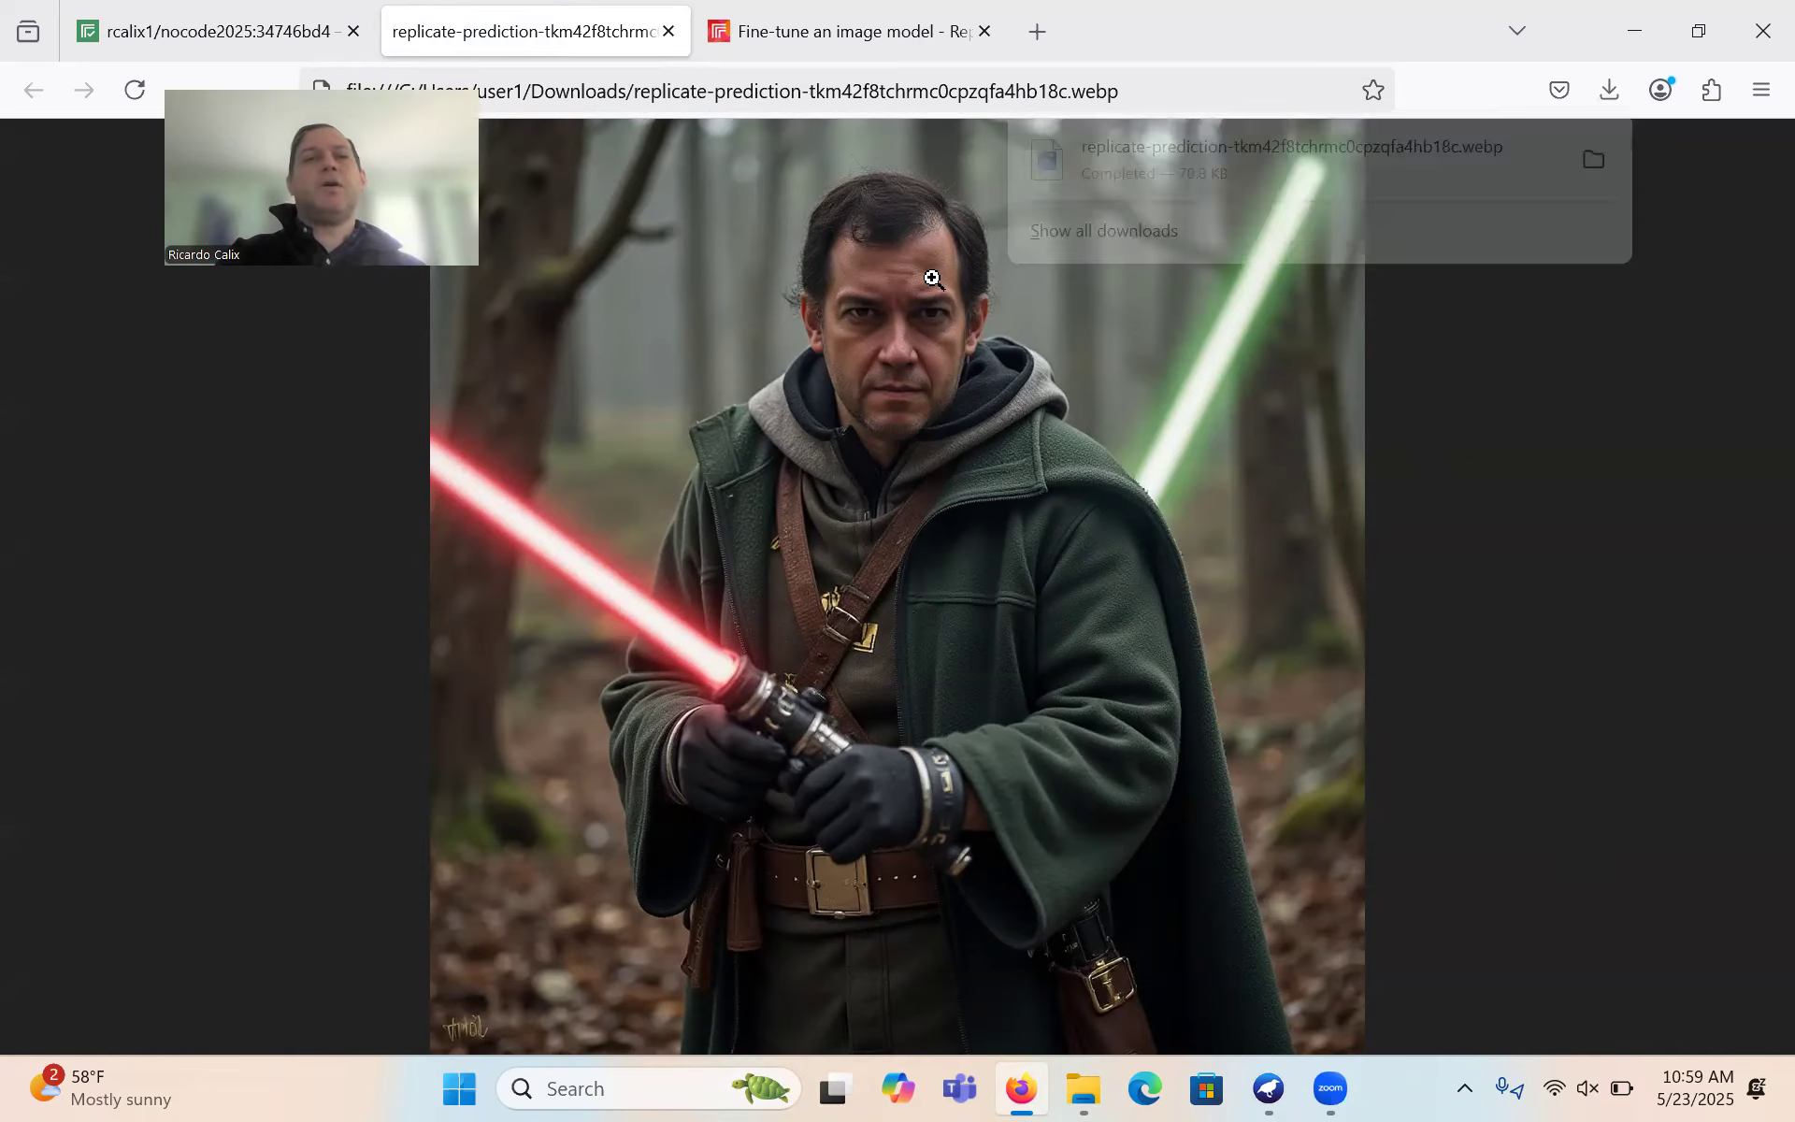